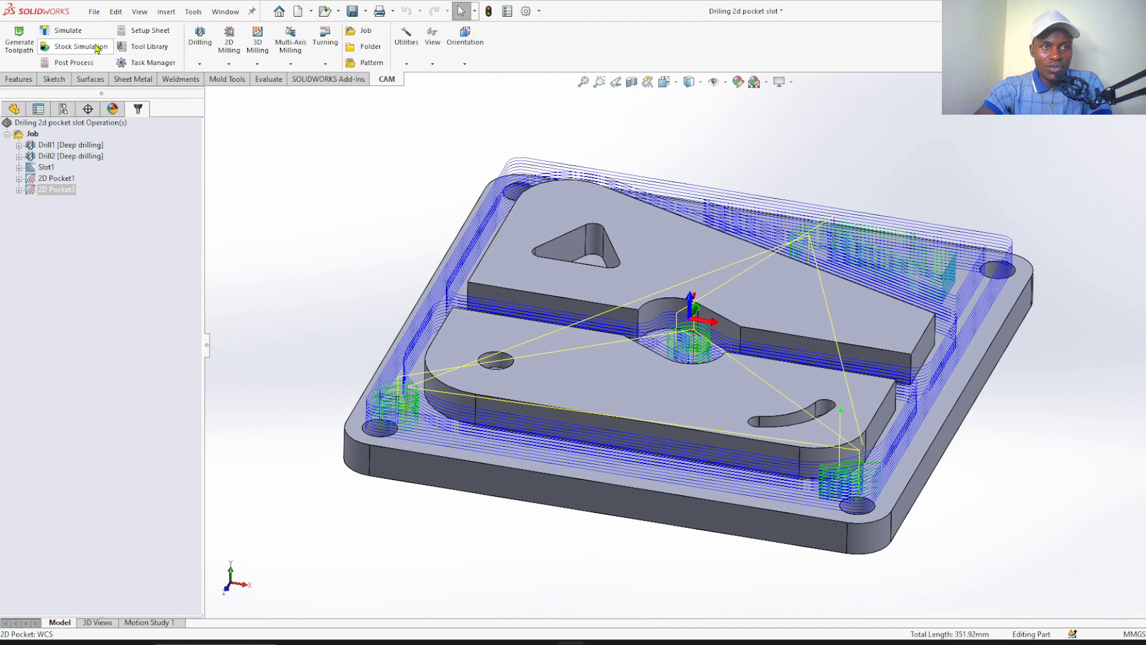
Run the stock simulation of the 2D pocket operation that clears the area around the raised islands
left_click(96, 48)
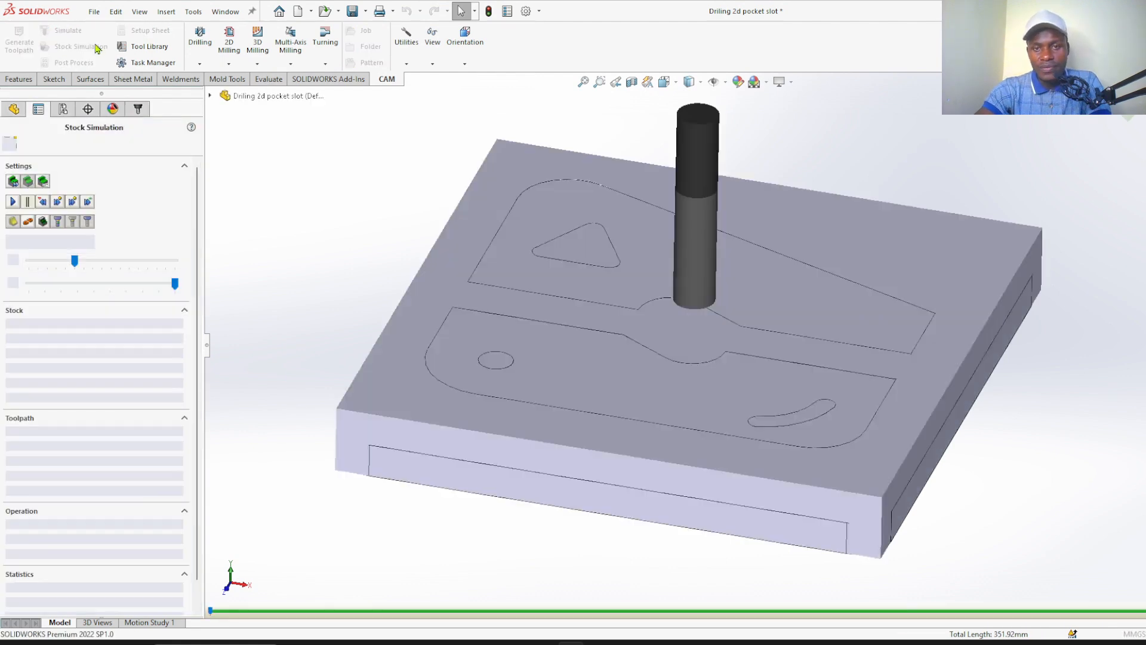
left_click(71, 266)
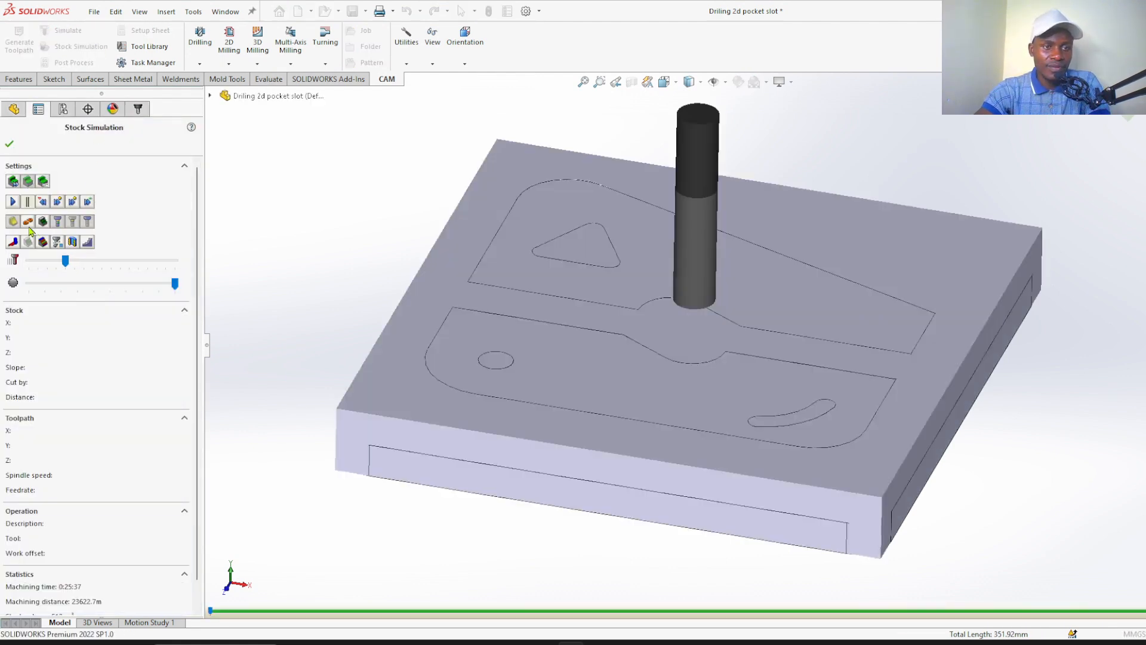
left_click(12, 202)
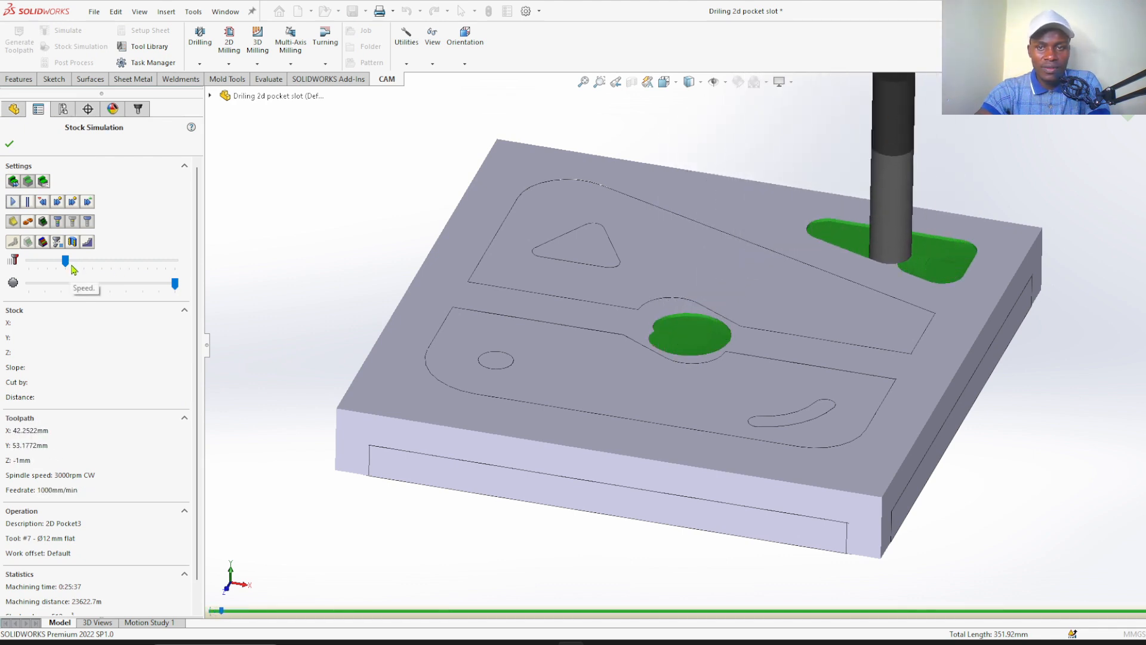
left_click_drag(72, 269, 74, 270)
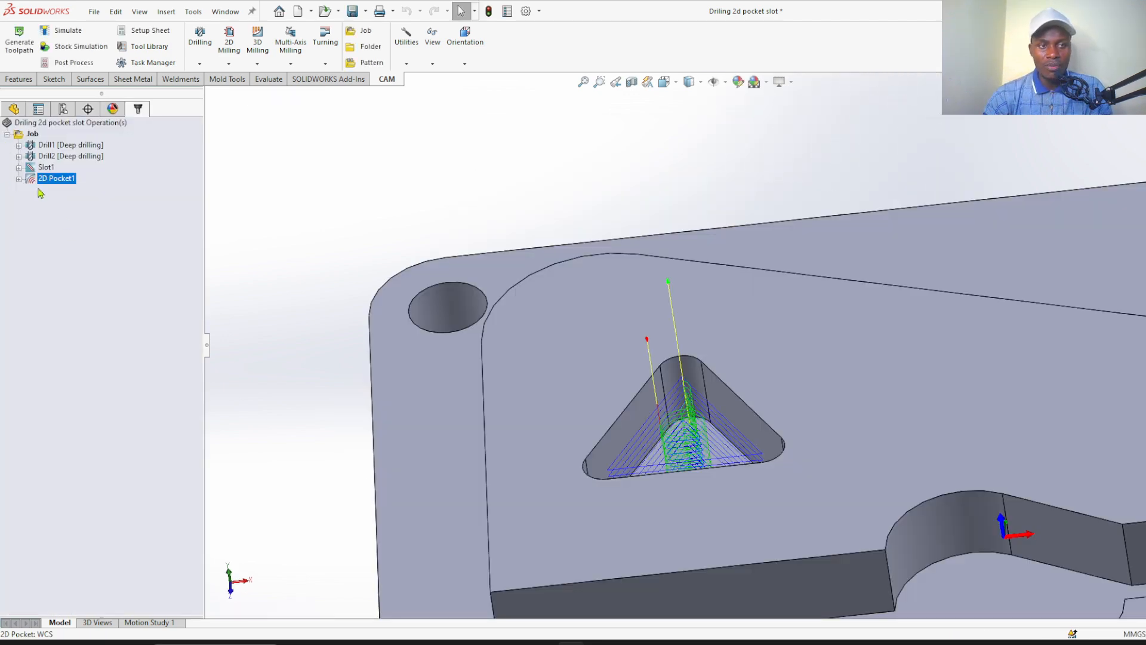
Inspect the 2D Pocket1 toolpath in the triangular pocket and play its stock simulation
scroll(710, 466, "down", 5)
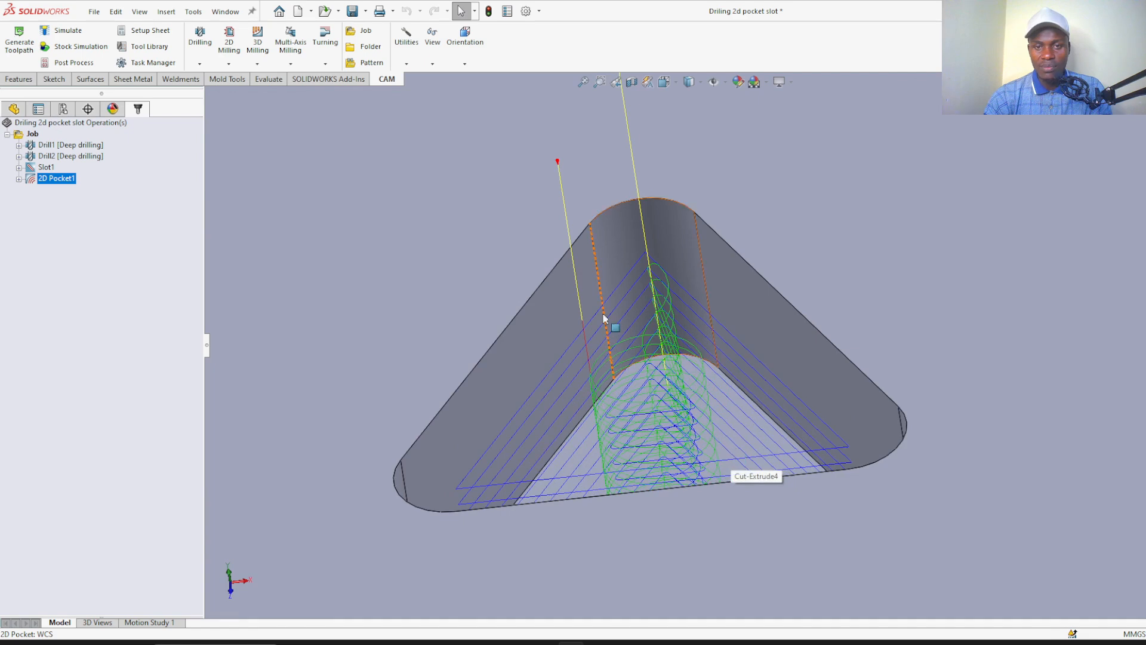
scroll(603, 325, "up", 5)
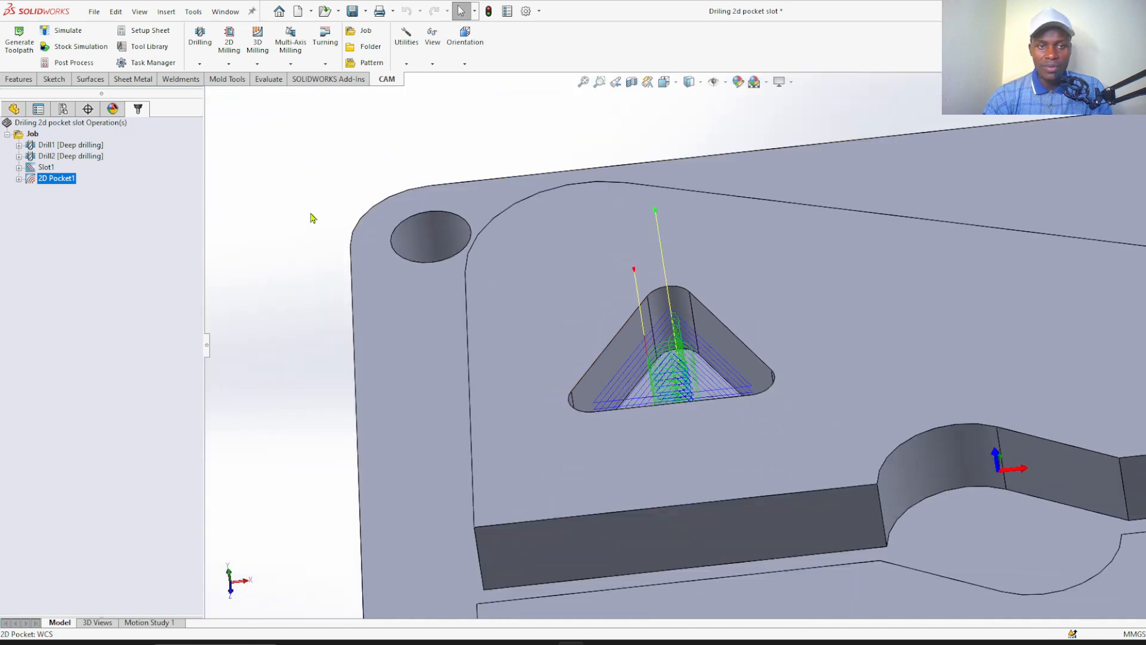
left_click(314, 212)
scroll(727, 296, "down", 2)
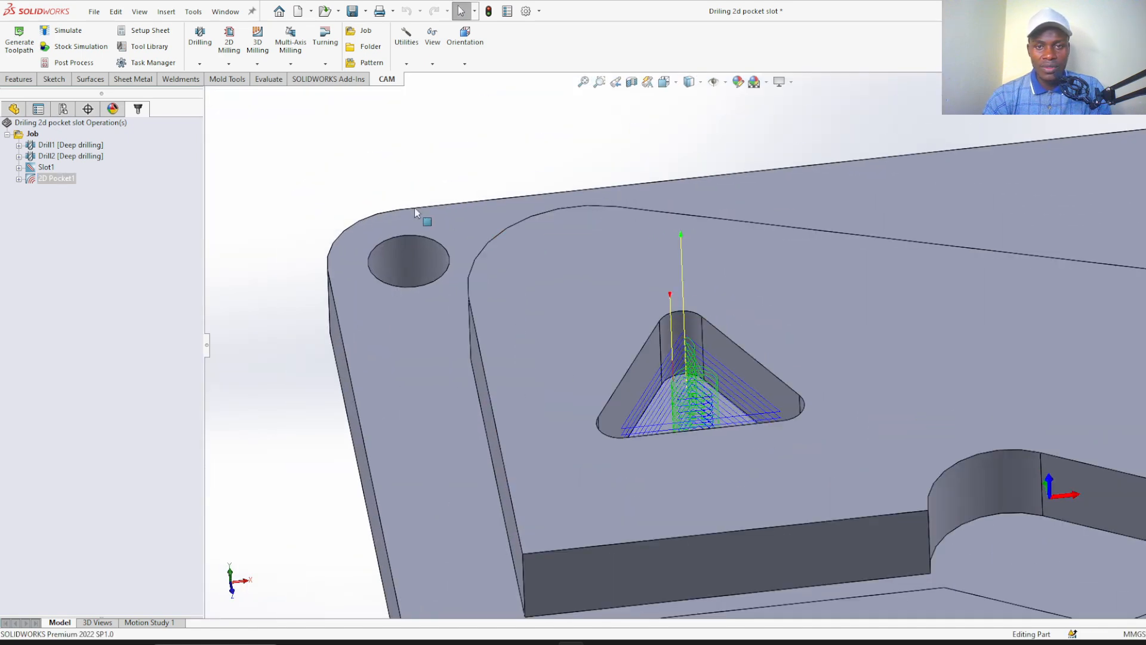
left_click(77, 52)
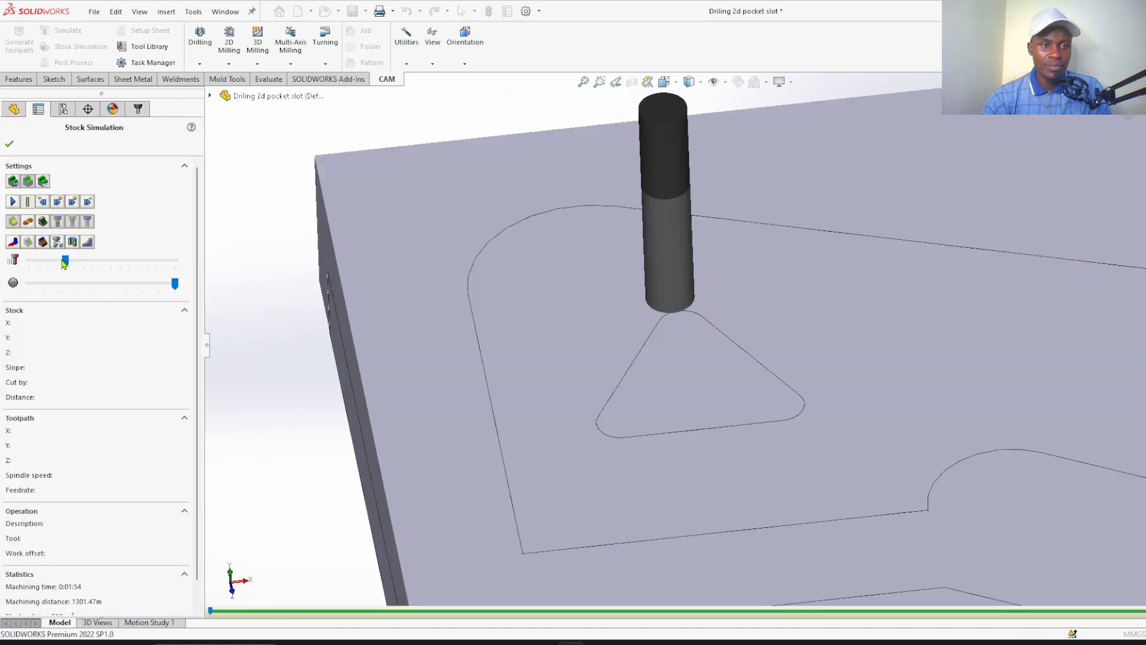
left_click(13, 202)
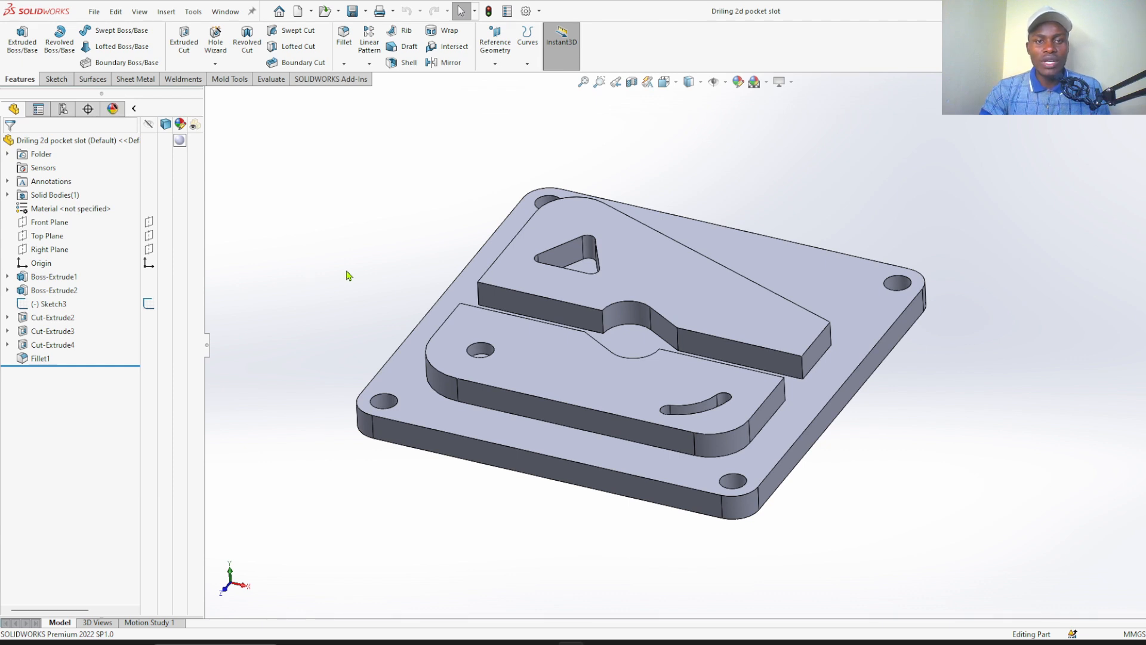
Examine the plate's corner holes, island hole, curved slot, triangular pocket and outer cut area before programming them
scroll(632, 326, "down", 2)
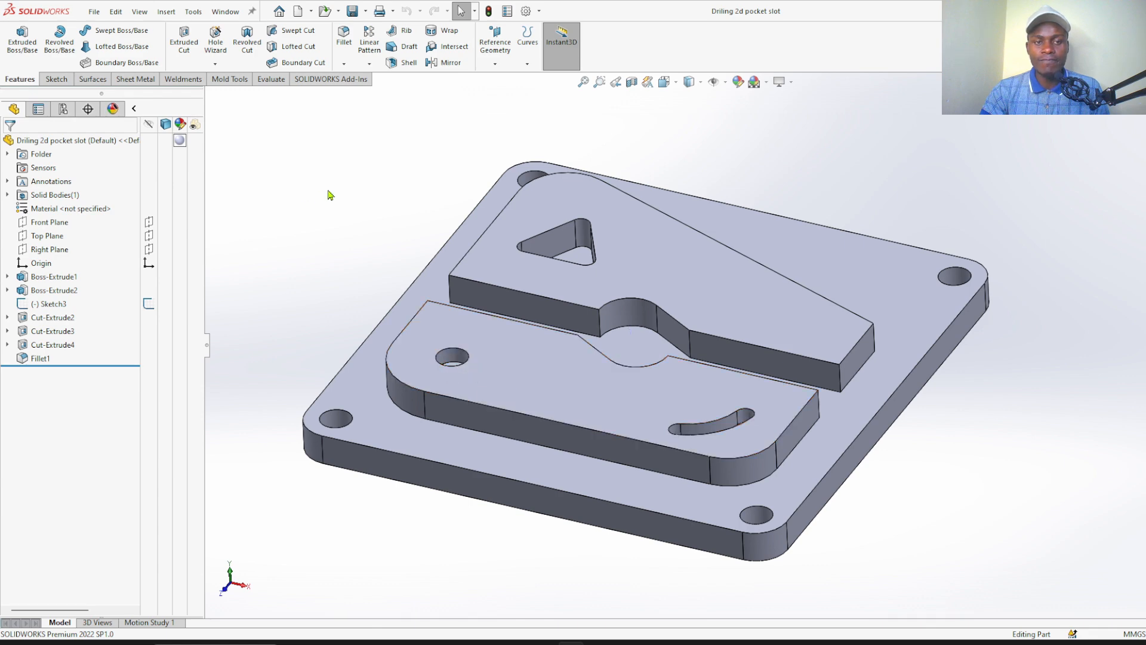
middle_click_drag(328, 191, 348, 290)
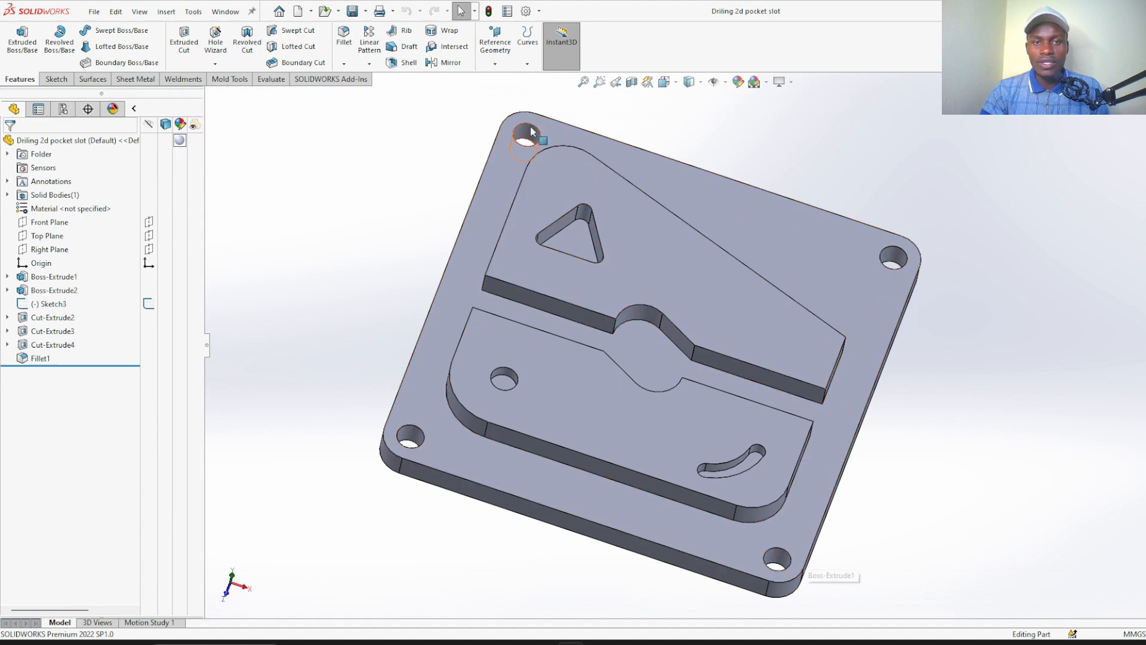
scroll(501, 401, "down", 5)
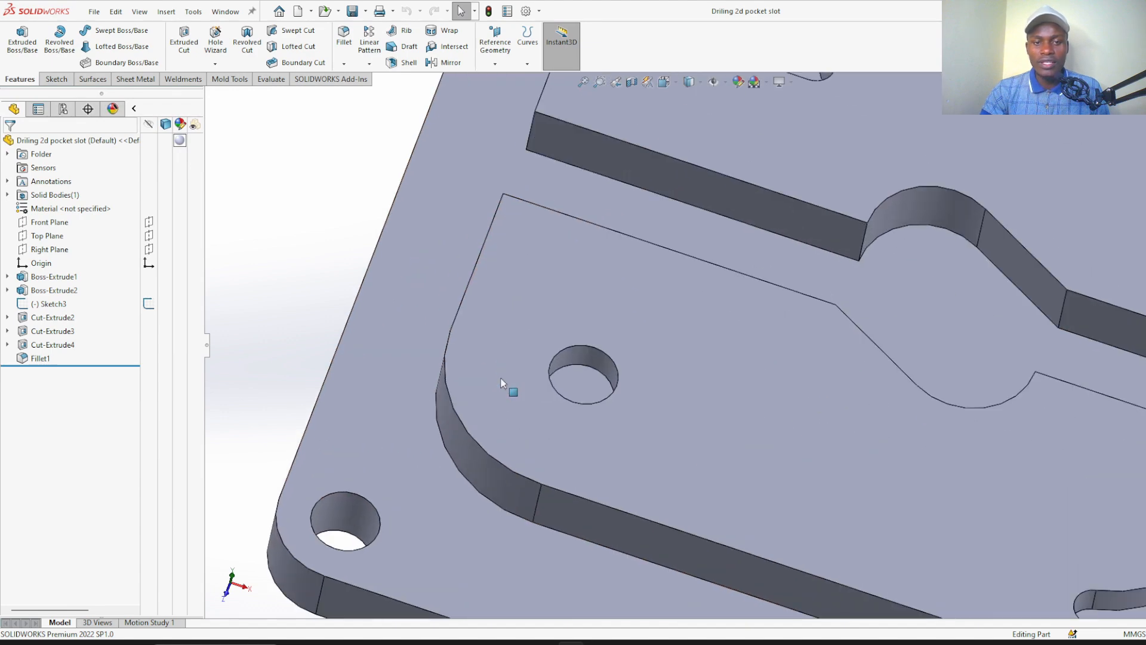
scroll(569, 374, "up", 3)
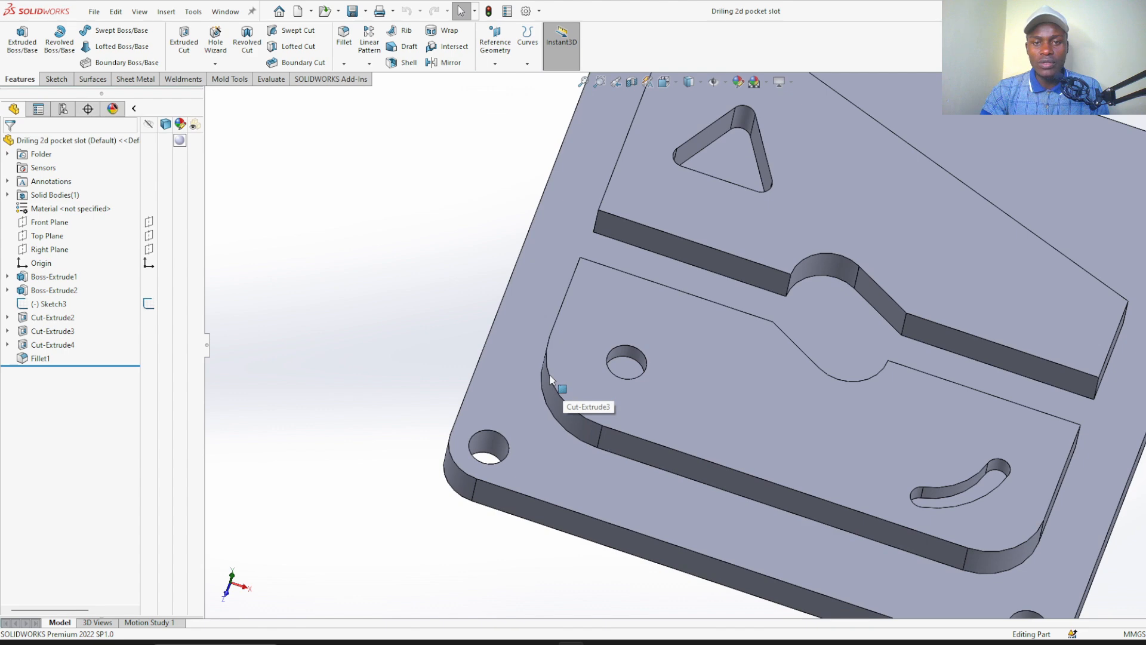
scroll(551, 379, "up", 3)
scroll(913, 468, "down", 6)
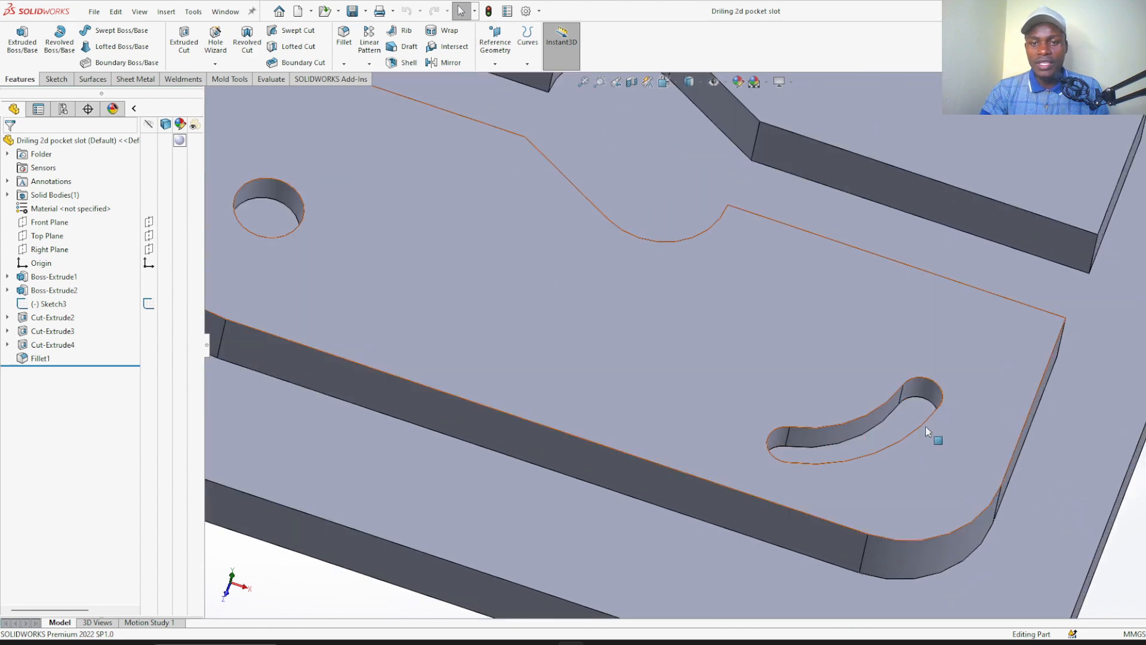
scroll(833, 484, "up", 5)
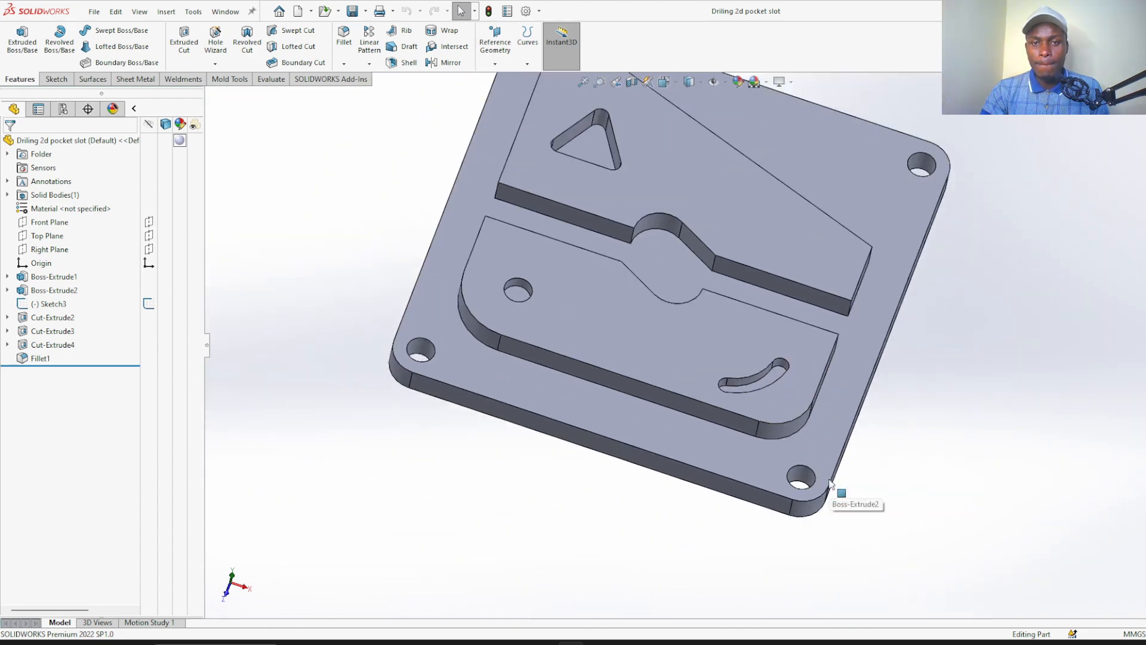
middle_click_drag(699, 508, 669, 524)
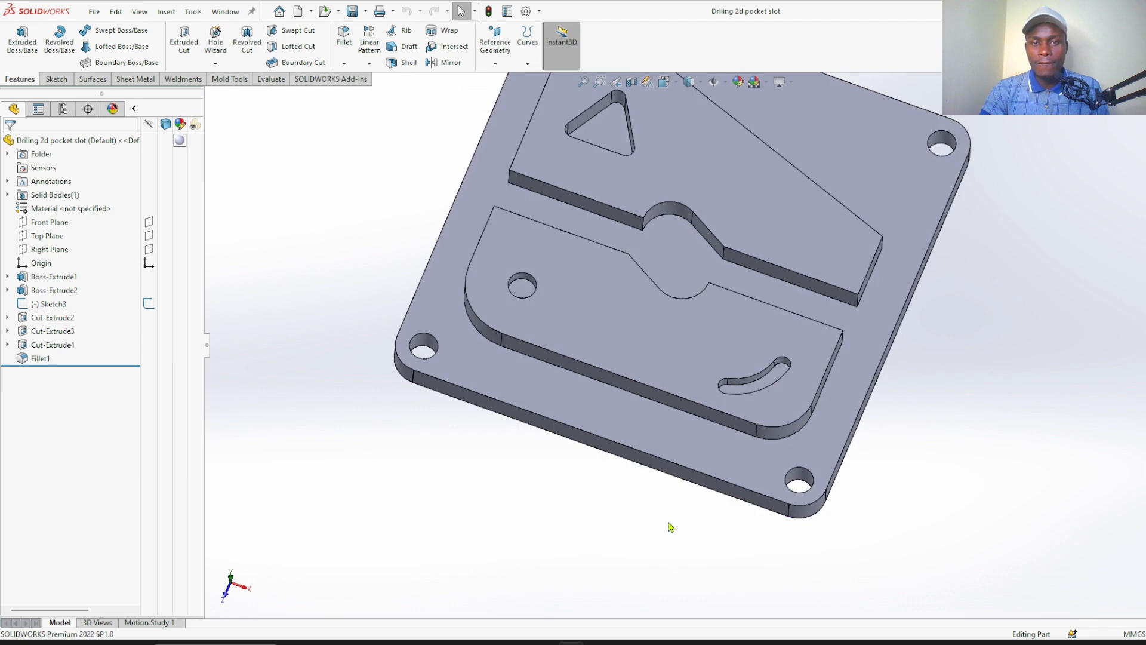
scroll(662, 218, "down", 5)
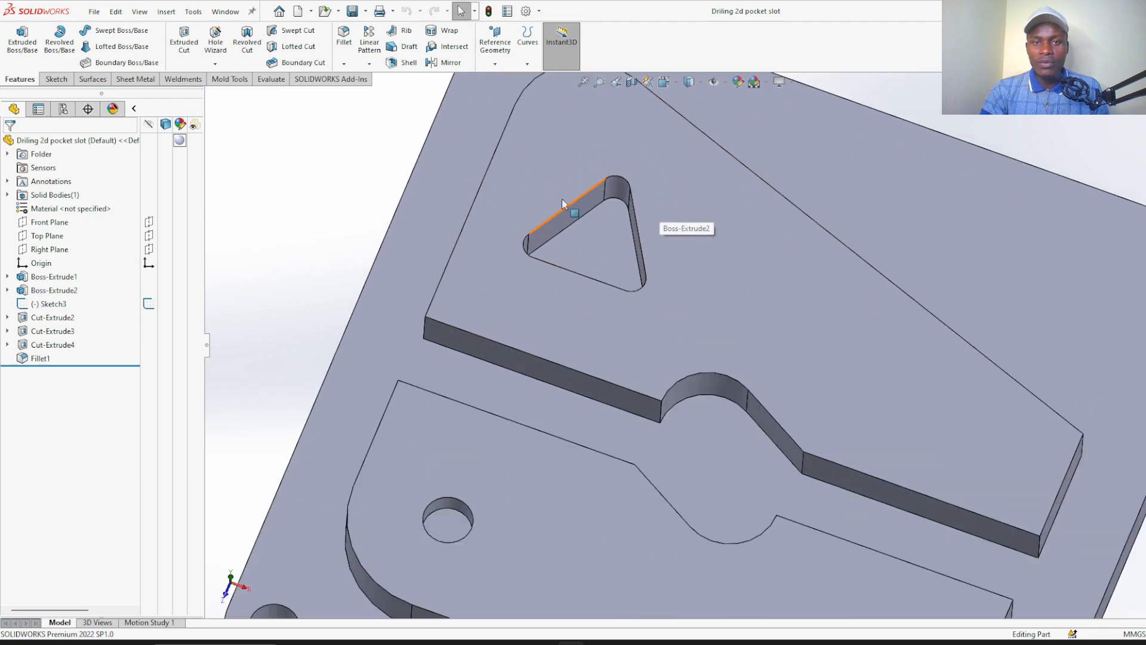
scroll(596, 219, "down", 3)
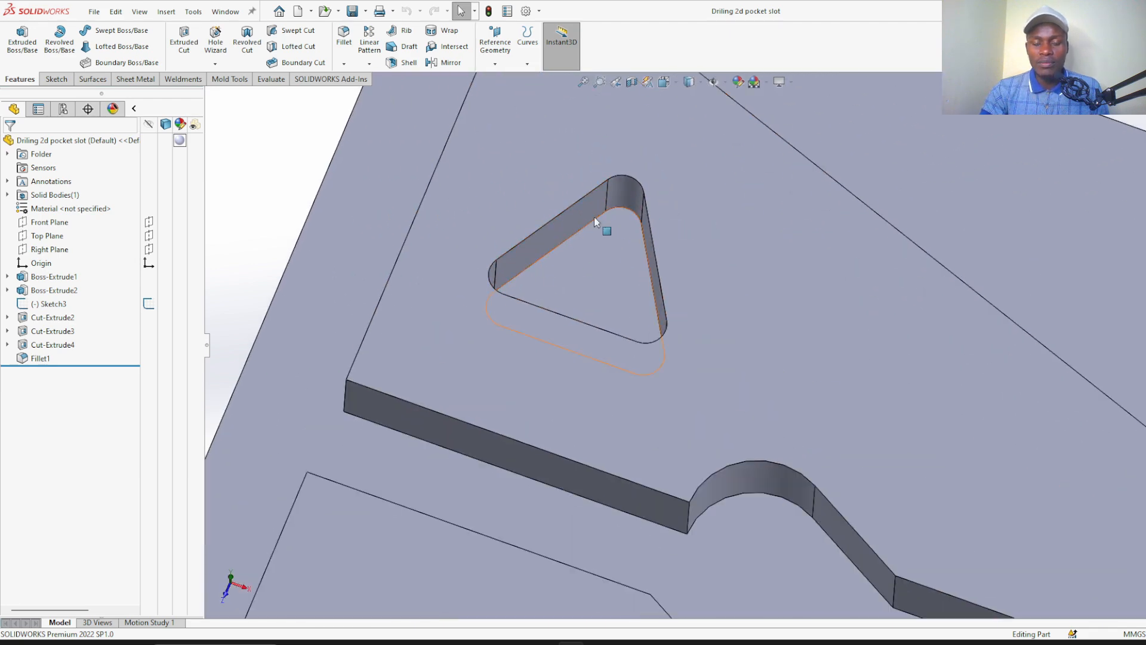
scroll(578, 265, "up", 5)
scroll(447, 256, "up", 5)
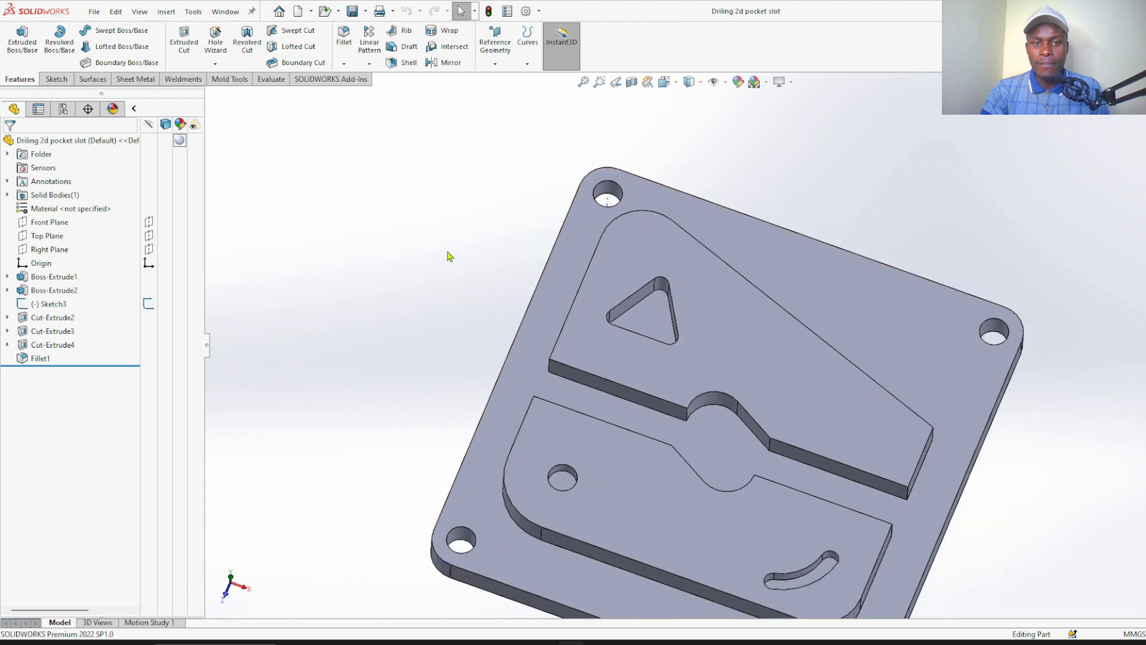
middle_click_drag(422, 304, 382, 282)
key("Escape")
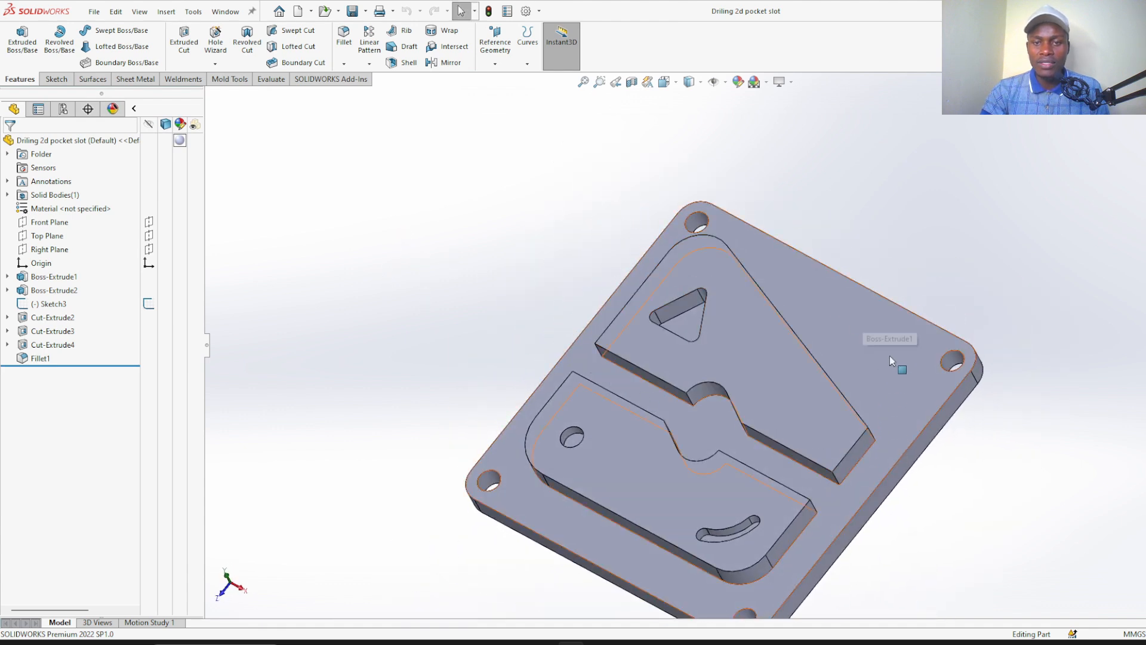
middle_click_drag(635, 549, 670, 491)
right_click_drag(476, 288, 509, 262)
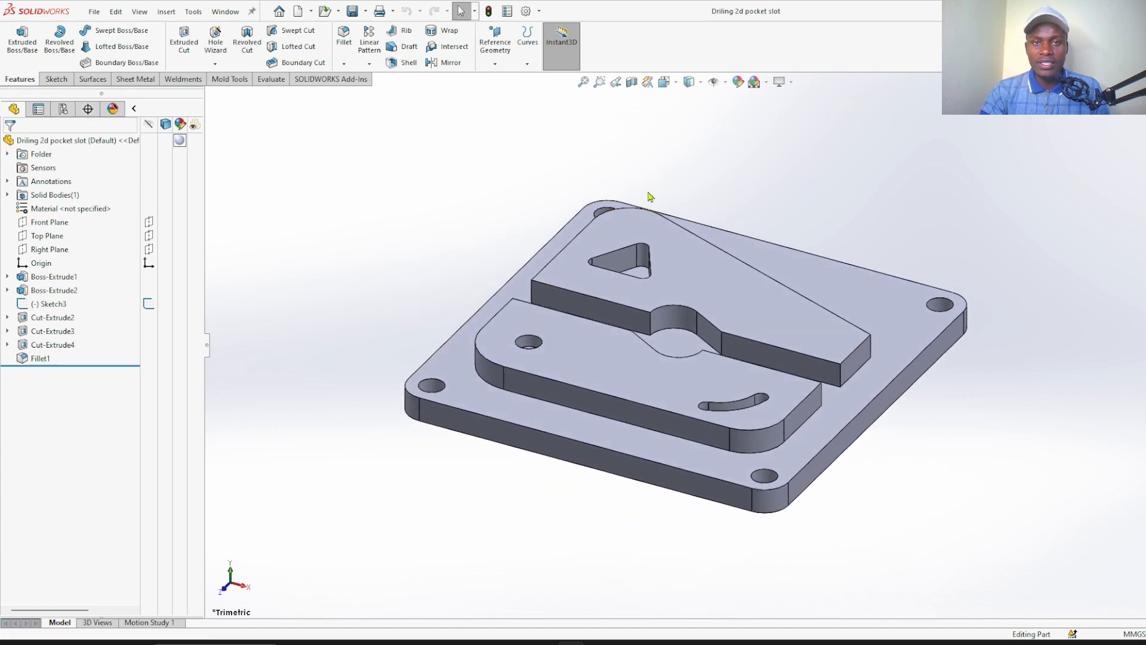
Create a milling job using a relative size box with no additional stock, Top Plane orientation and a Top Center origin
left_click(386, 80)
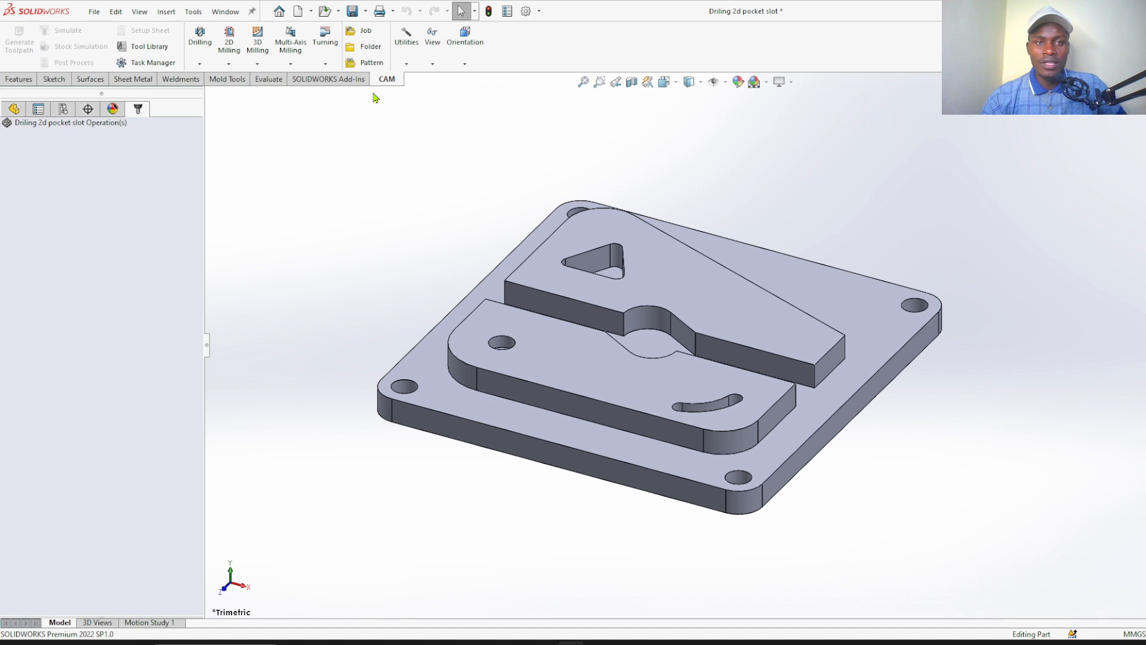
scroll(633, 262, "down", 3)
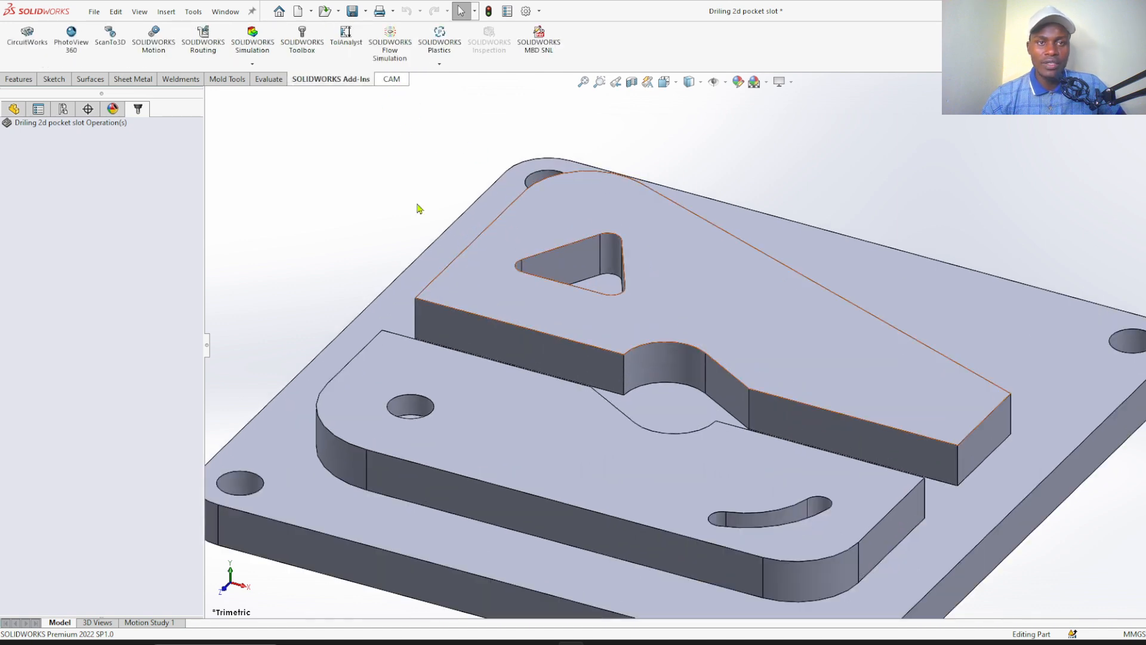
scroll(417, 202, "up", 2)
left_click(398, 85)
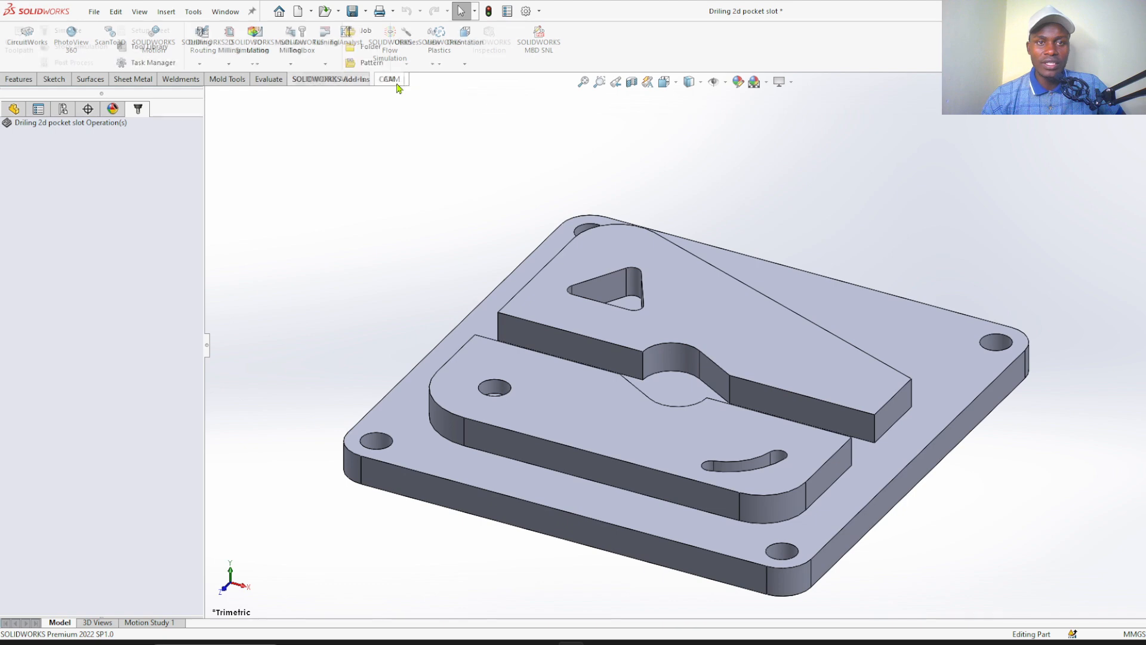
left_click(366, 34)
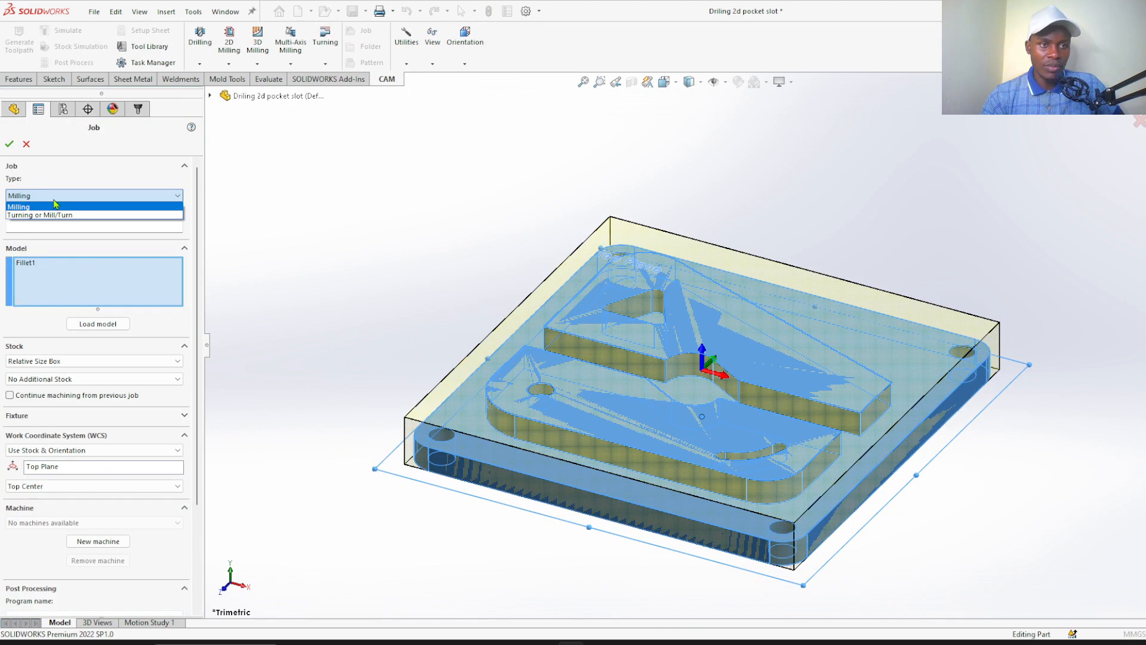
left_click(54, 206)
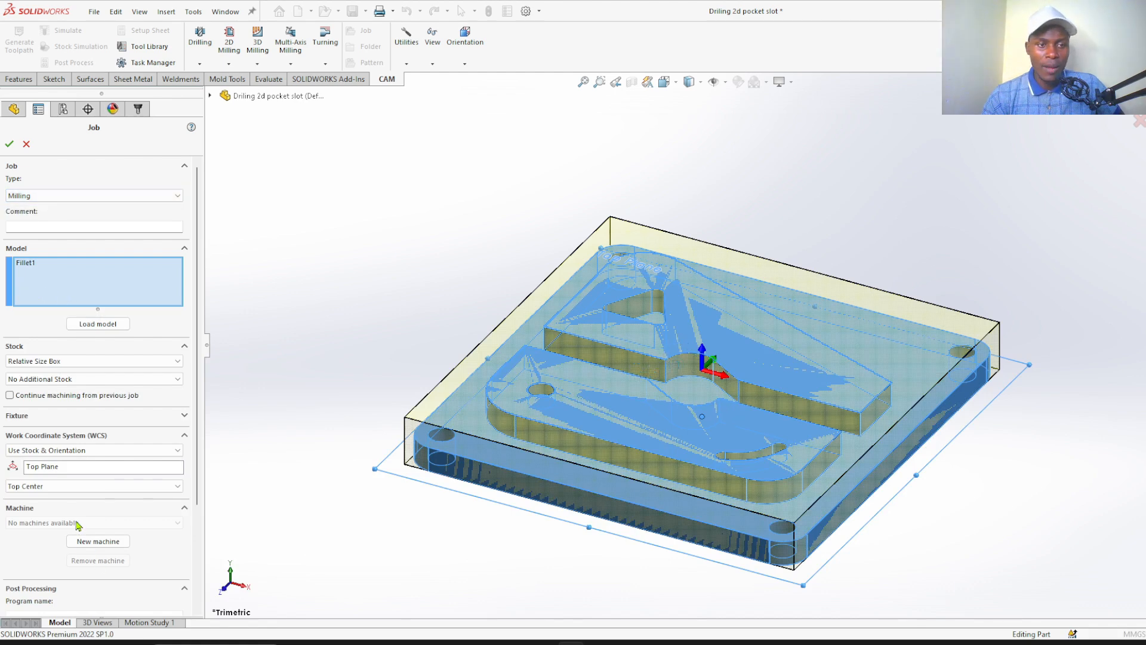
left_click(75, 467)
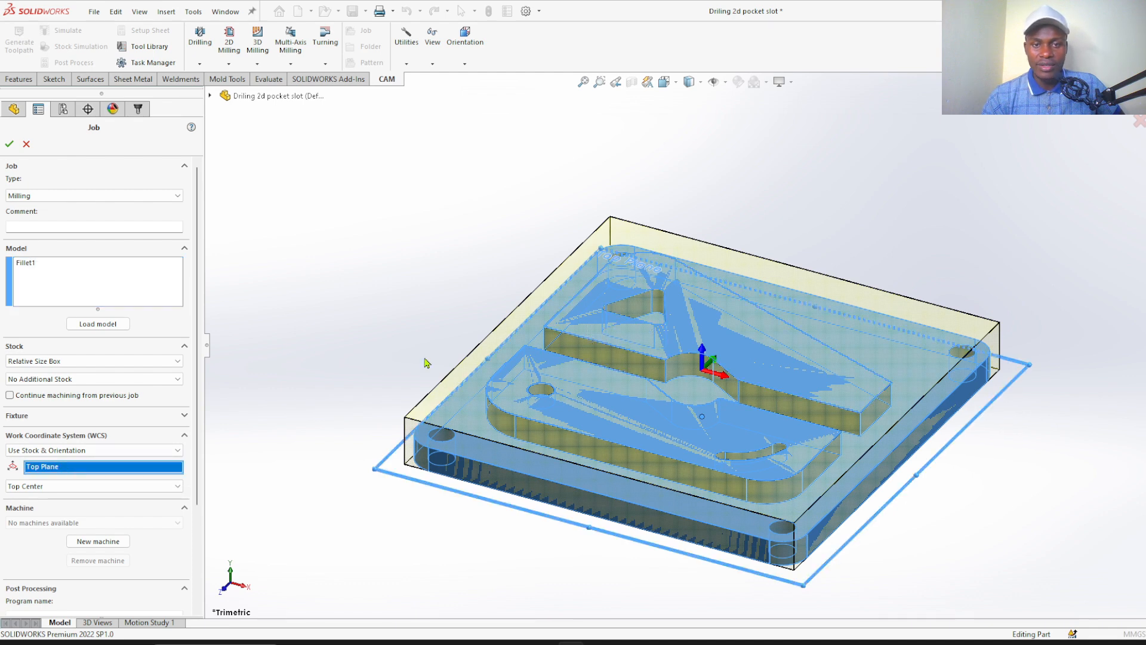
mouse_move(421, 357)
middle_mouse_down()
mouse_move(445, 310)
mouse_move(438, 355)
middle_mouse_up()
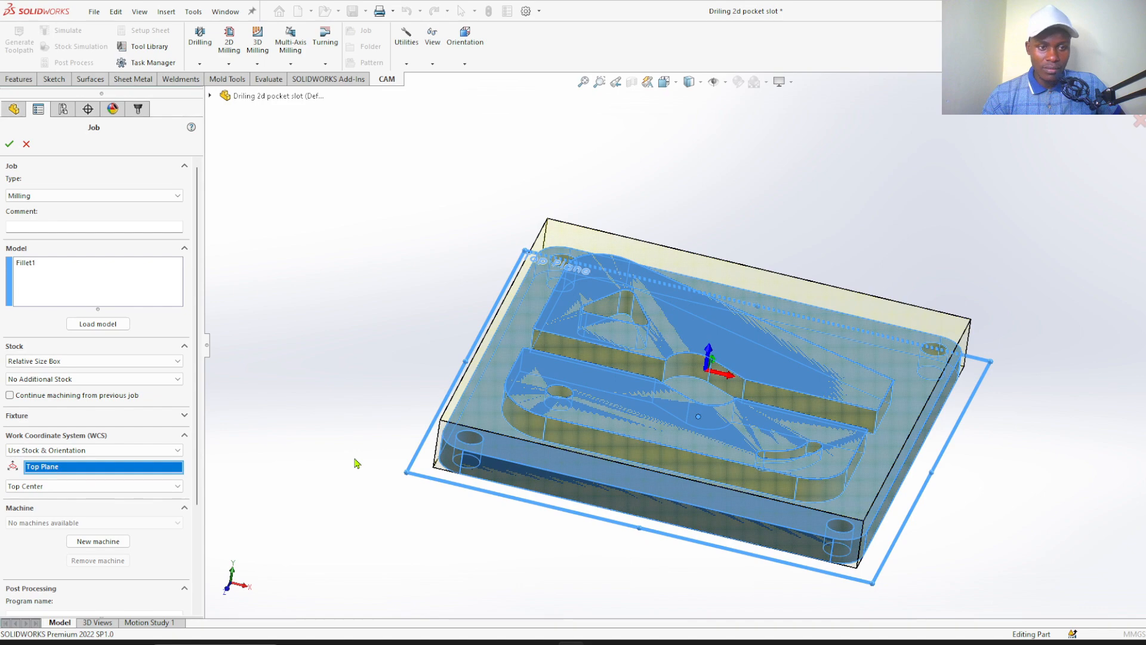
mouse_move(392, 496)
middle_mouse_down()
mouse_move(425, 422)
mouse_move(411, 457)
mouse_move(370, 484)
mouse_move(397, 490)
middle_mouse_up()
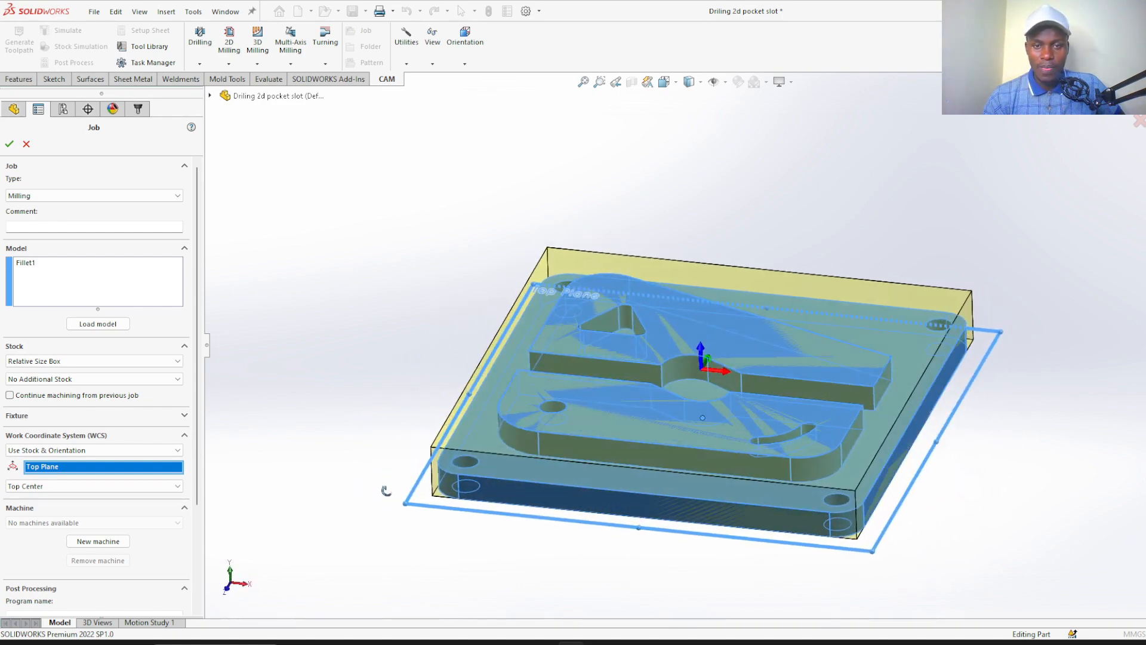
scroll(676, 345, "down", 5)
scroll(702, 366, "up", 6)
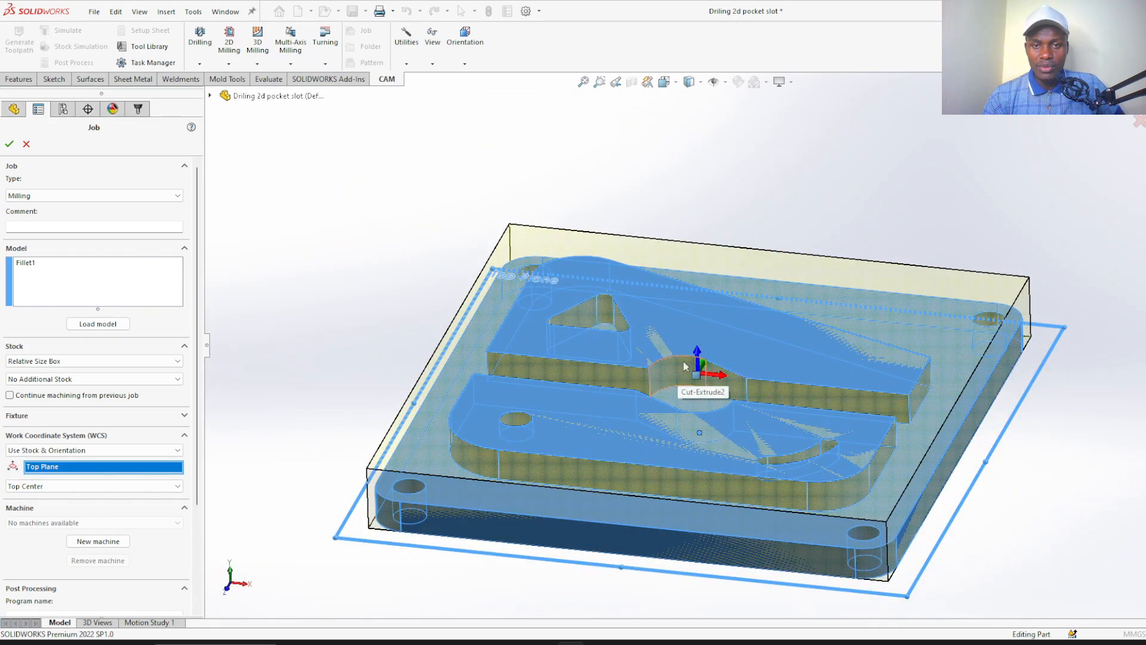
middle_click_drag(417, 329, 389, 335)
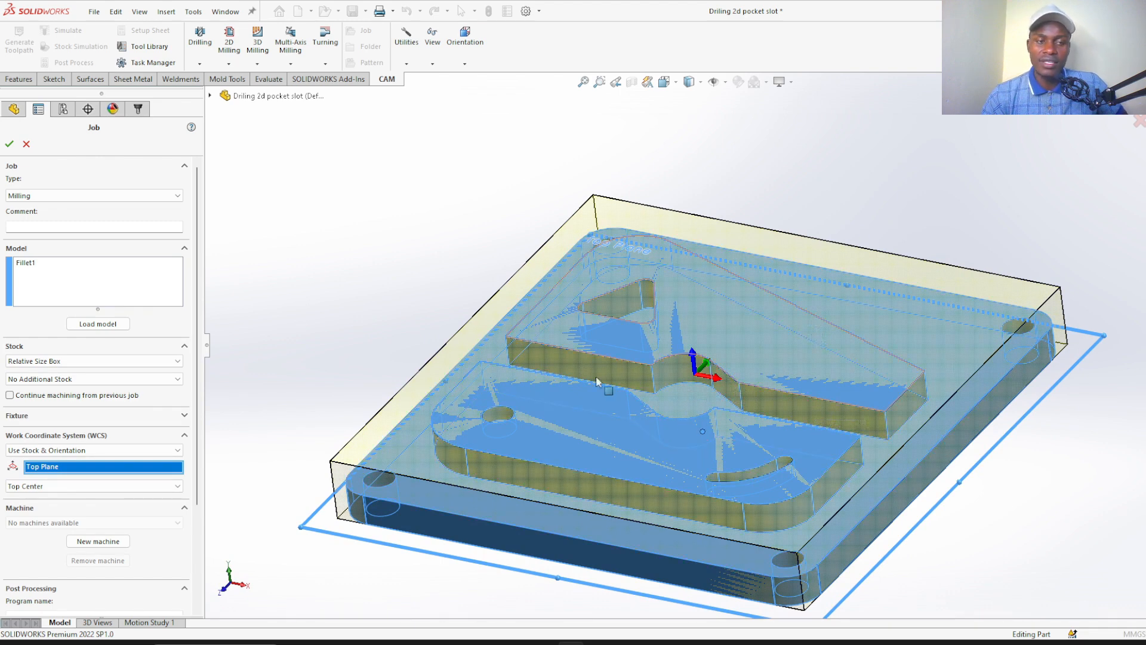
left_click(10, 145)
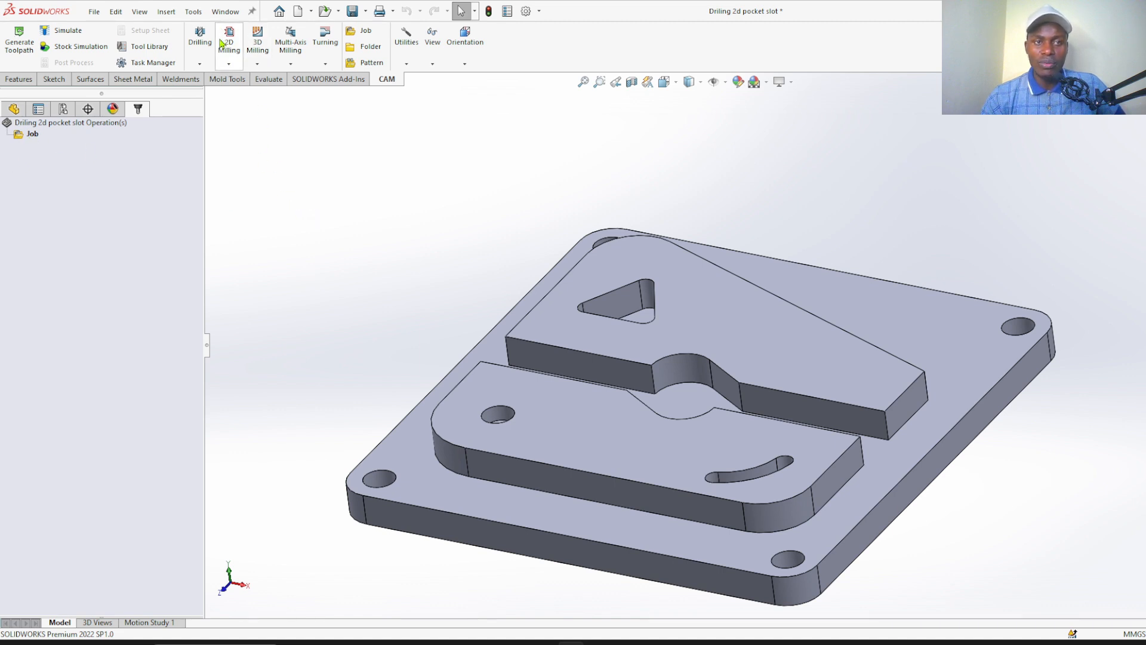
scroll(369, 266, "down", 1)
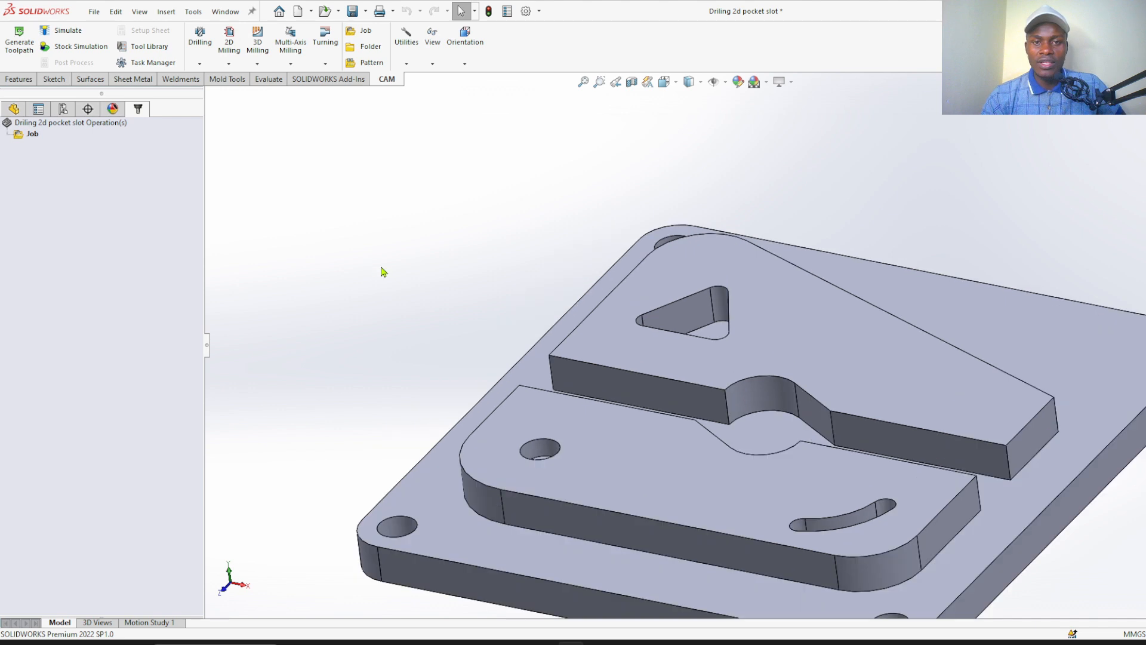
scroll(421, 236, "up", 2)
scroll(484, 219, "up", 1)
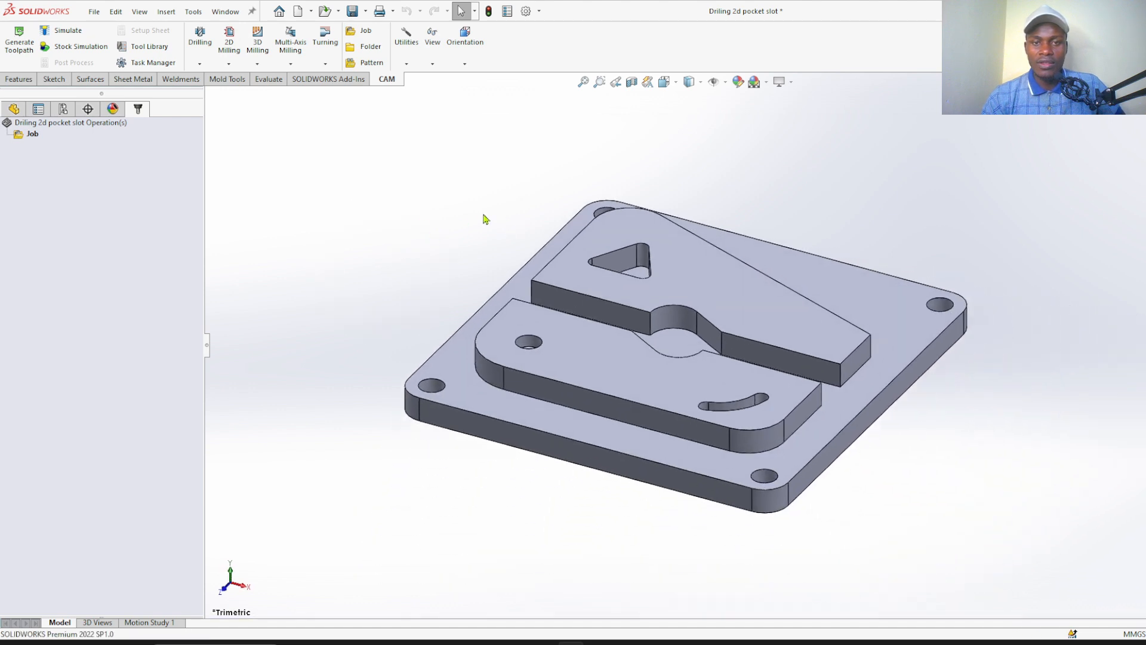
mouse_move(484, 215)
middle_mouse_down()
mouse_move(483, 241)
mouse_move(474, 224)
middle_mouse_up()
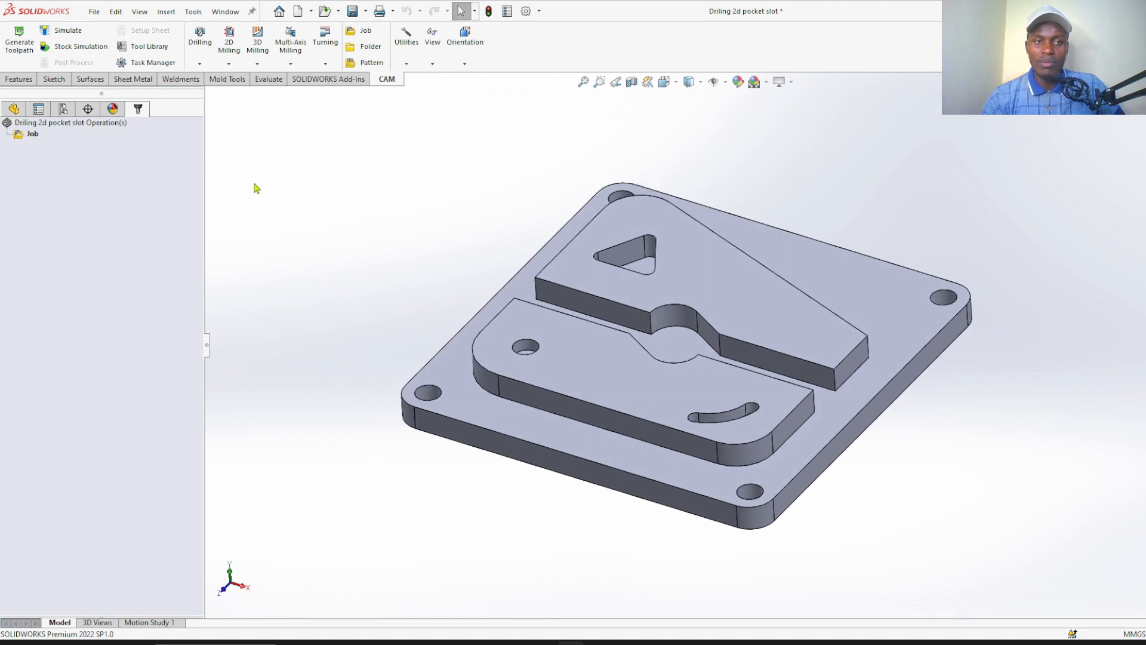
Start a Drill operation for the plate and open the library of tools available to it
left_click(200, 68)
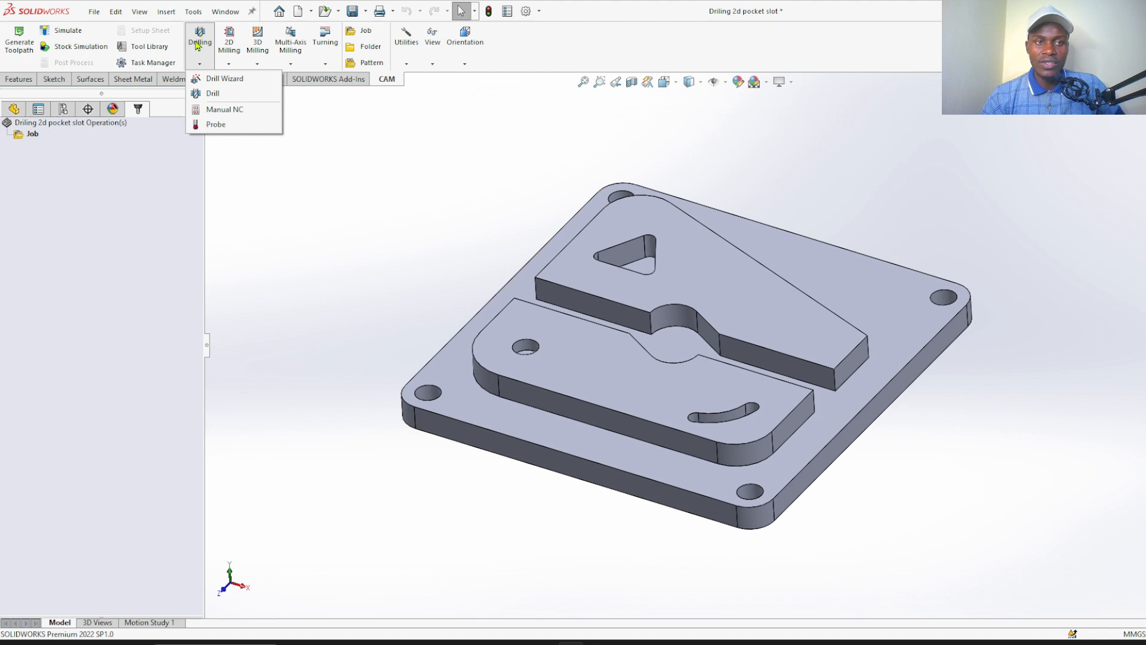
left_click(212, 94)
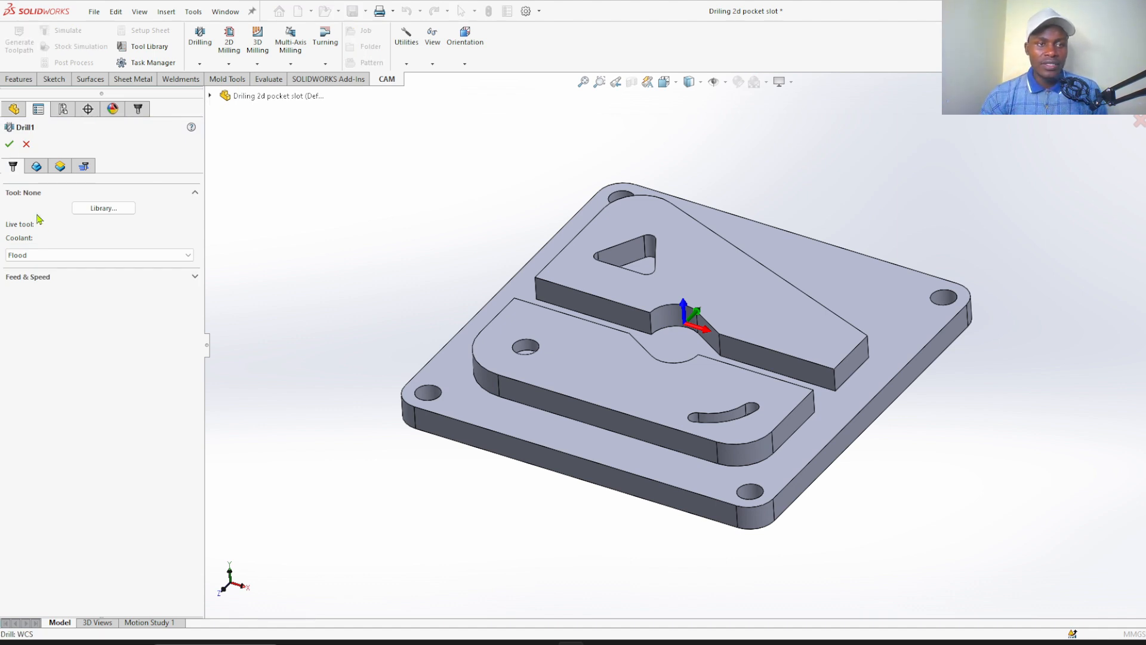
left_click(48, 256)
left_click(47, 256)
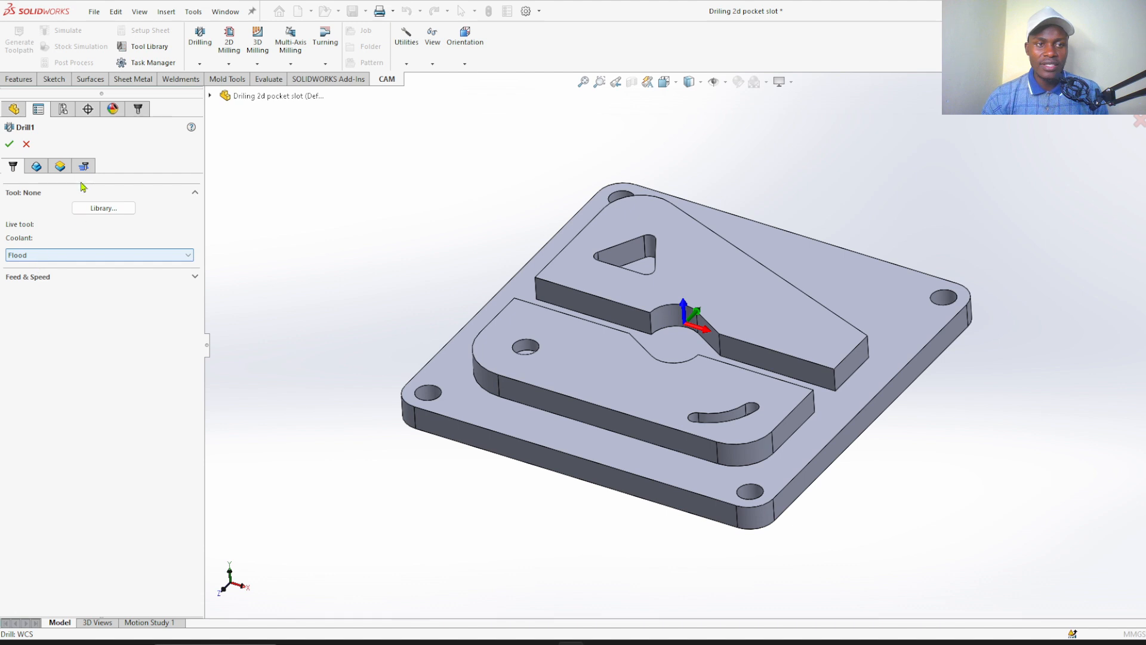
left_click(104, 208)
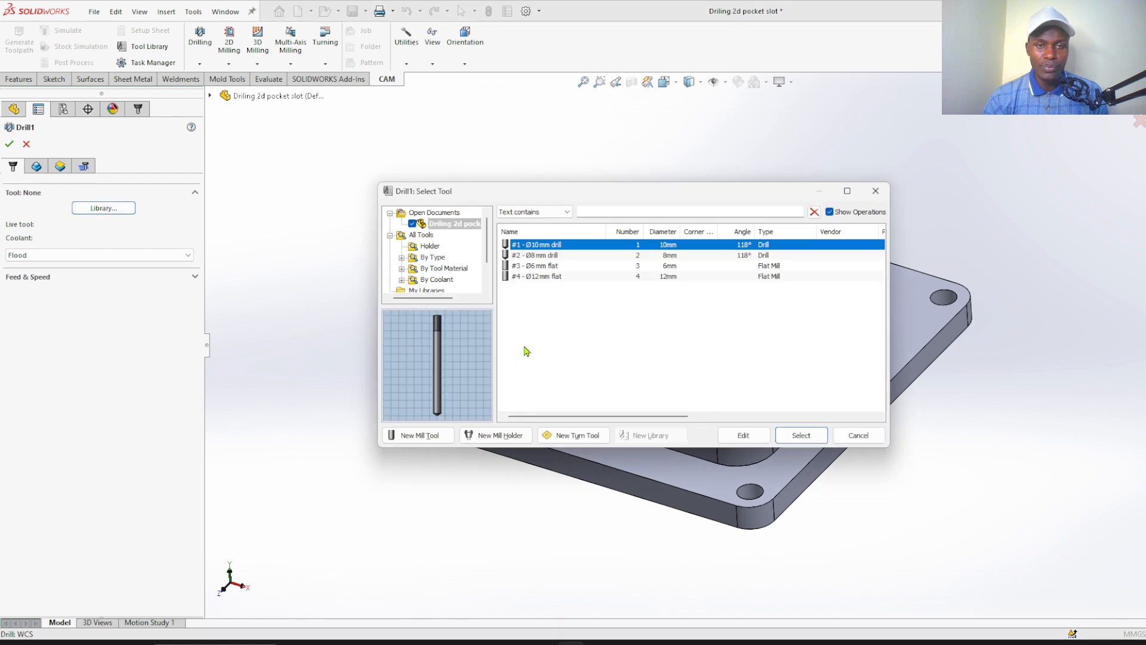
left_click(574, 338)
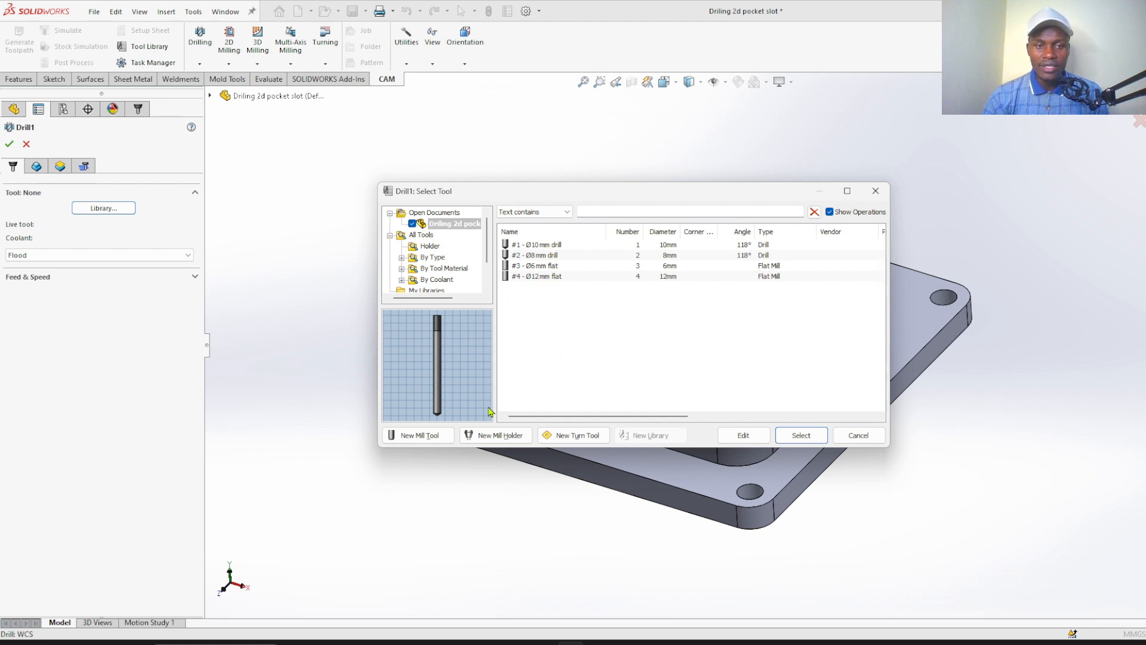
Create a new 10 mm mill tool with Drill as its cutter type
left_click(417, 440)
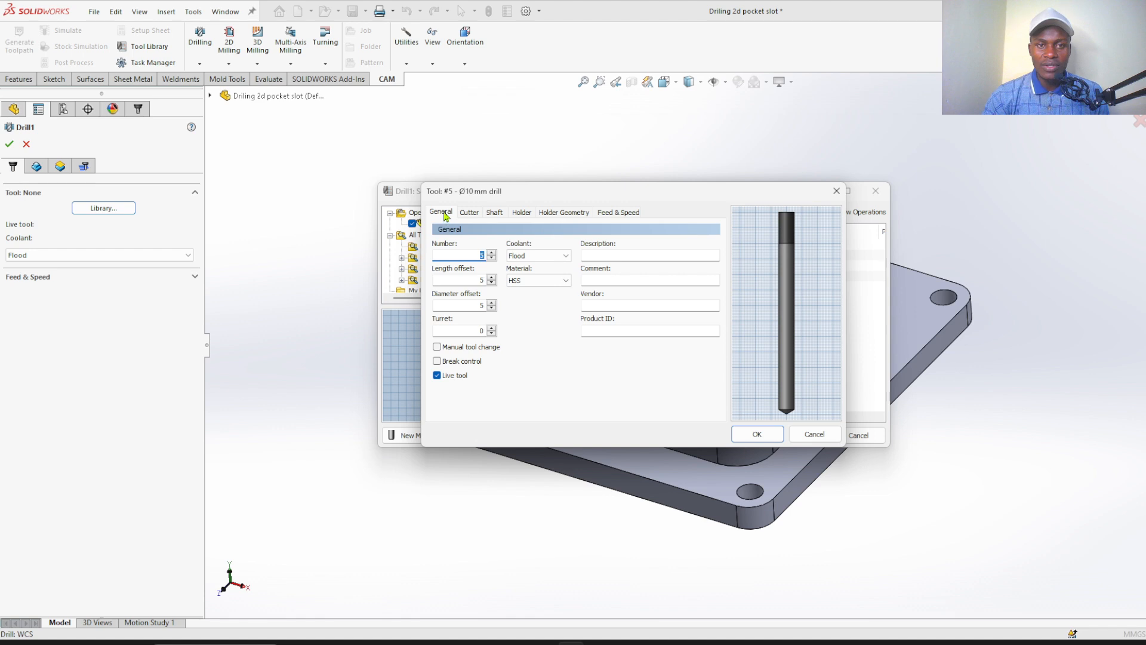
left_click(468, 213)
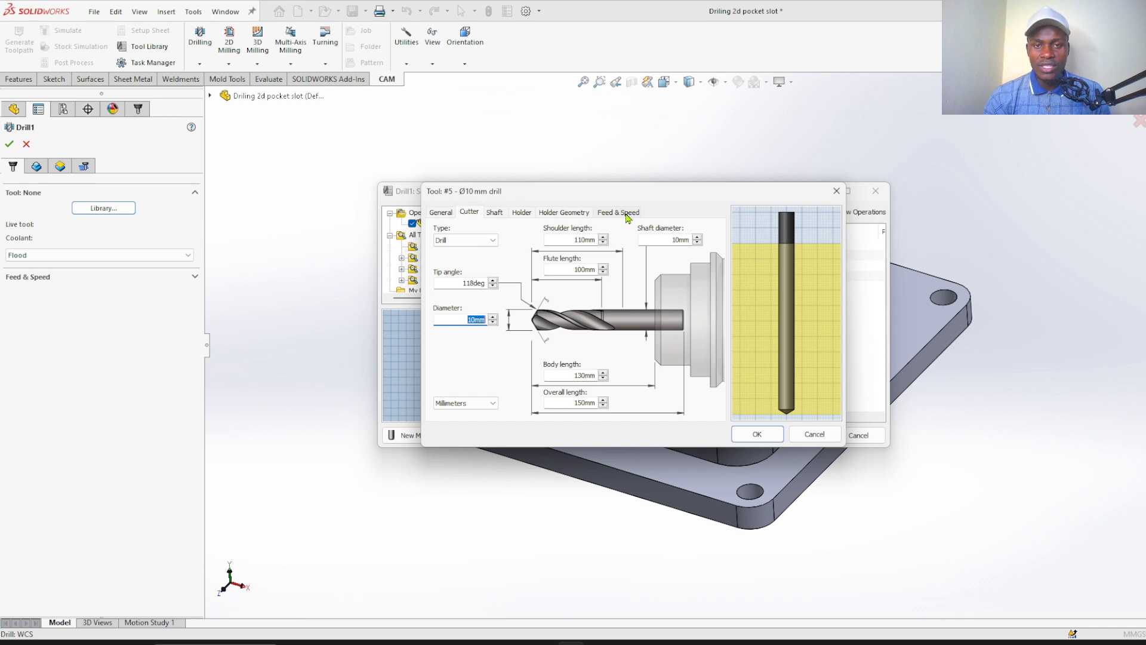
left_click(469, 213)
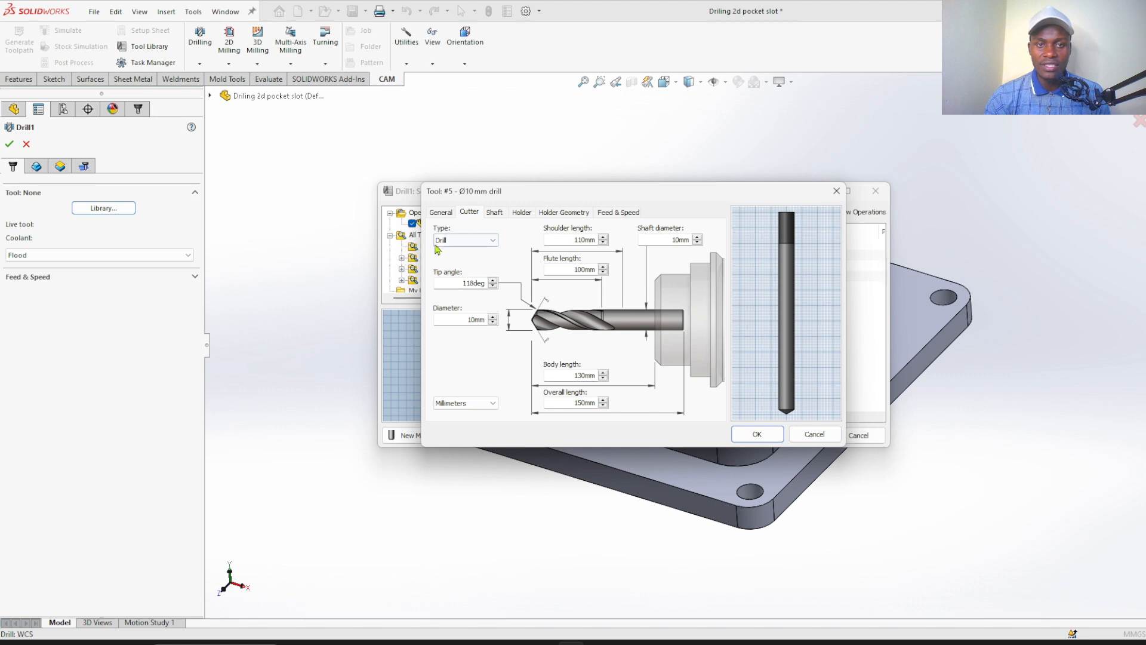
left_click(493, 241)
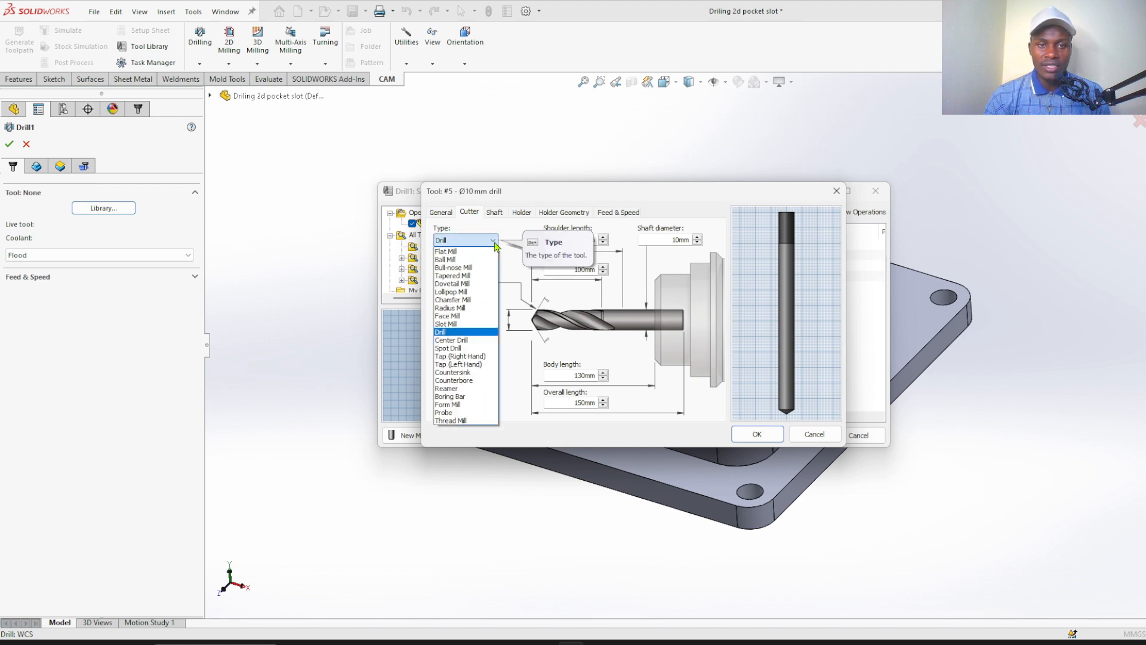
left_click(453, 333)
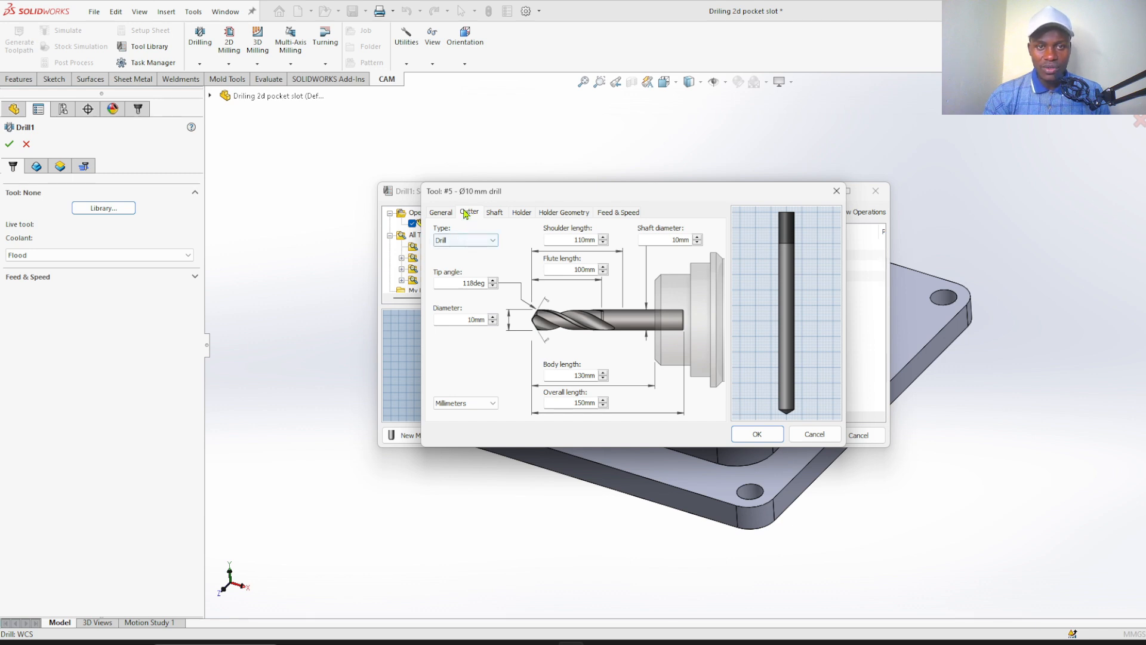
Set the new drill's spindle speed to 400 rpm and plunge feedrate to 150 mm/min, and save the tool
left_click(617, 213)
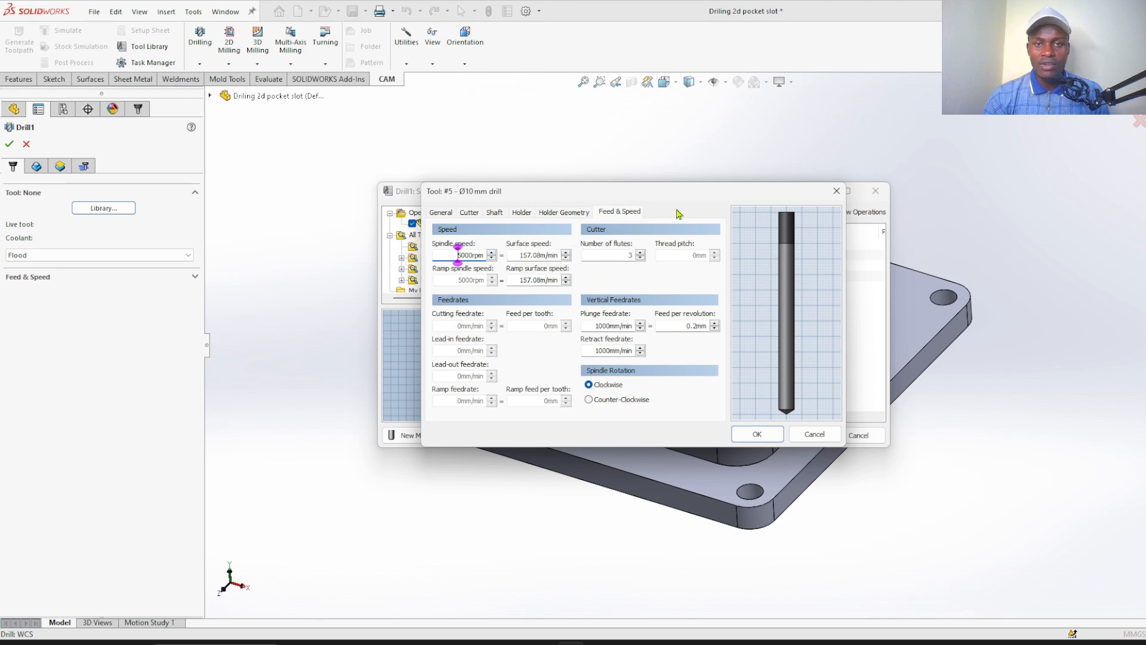
left_click_drag(666, 197, 621, 151)
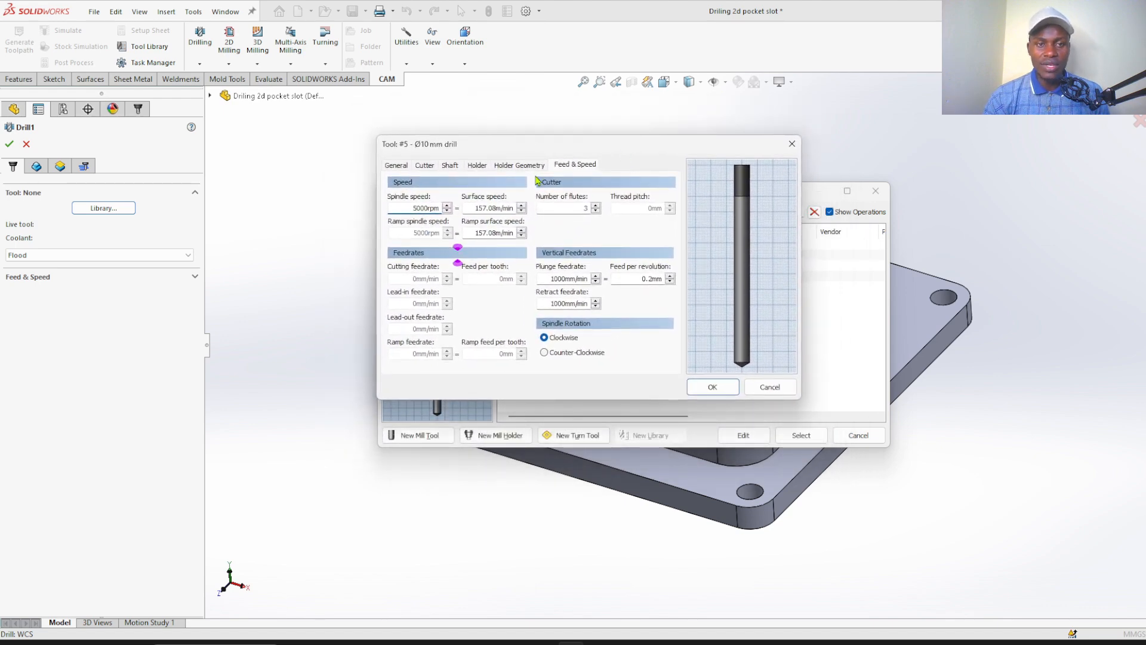
left_click(422, 208)
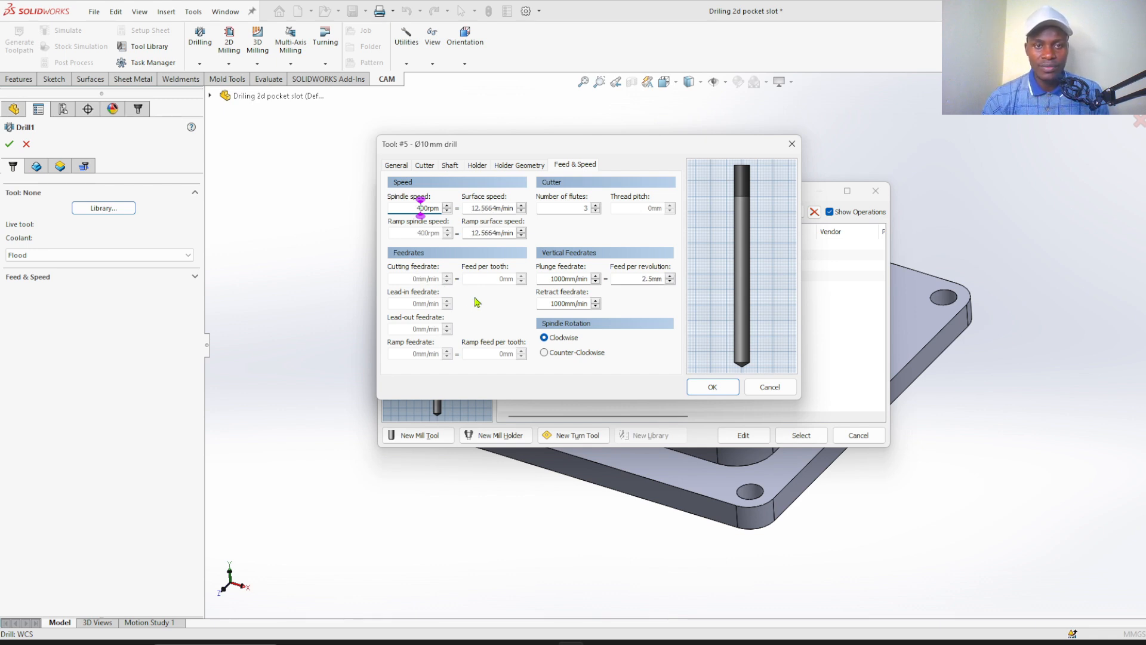
left_click(561, 279)
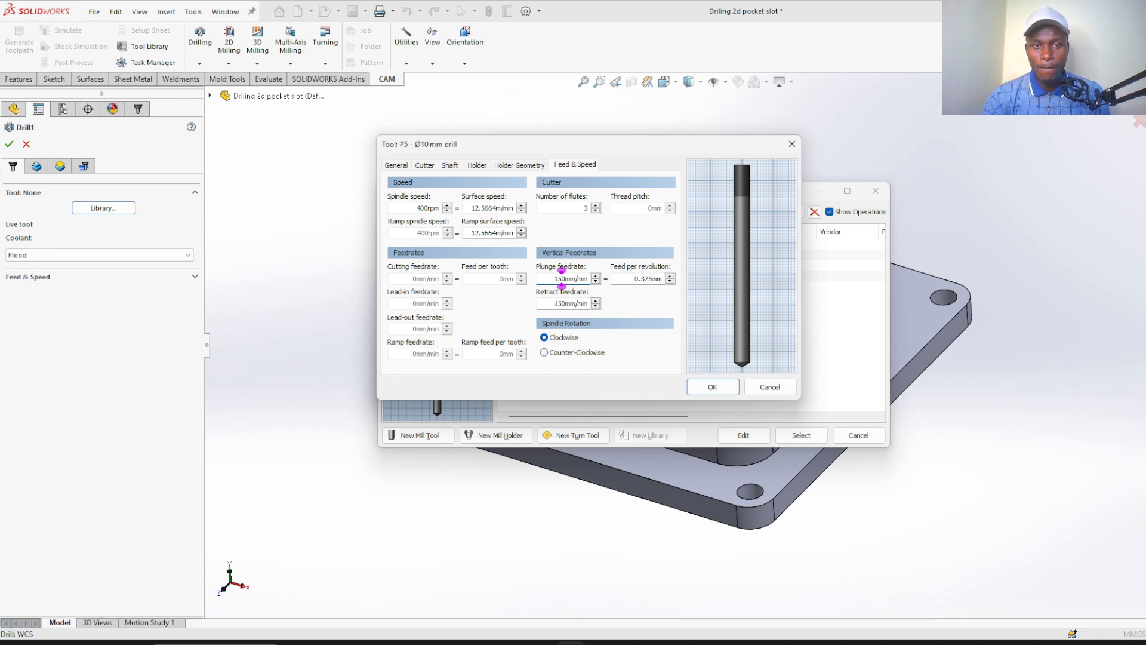
left_click(559, 208)
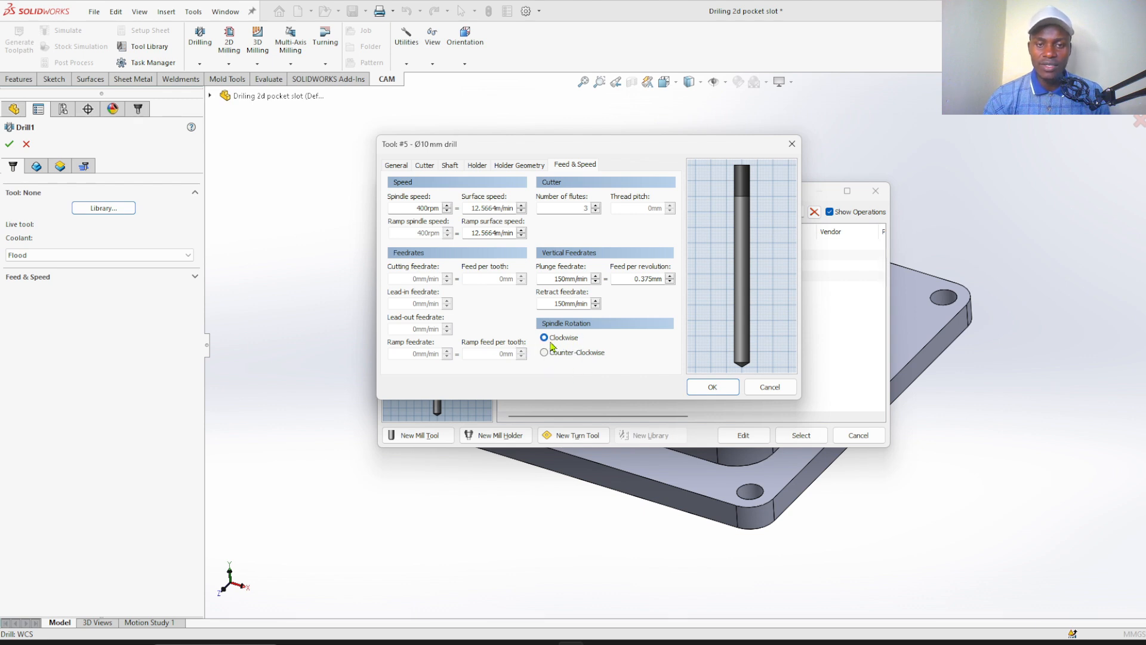
left_click(722, 388)
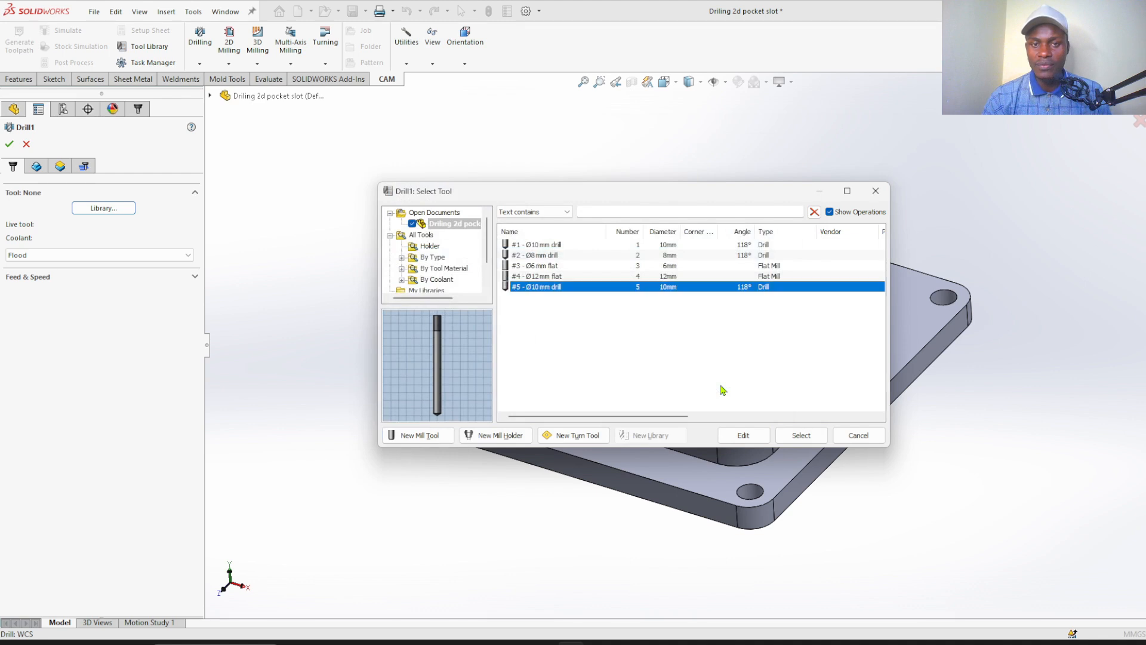
Assign the #5 - Ø10 mm drill to the drilling operation
left_click(632, 369)
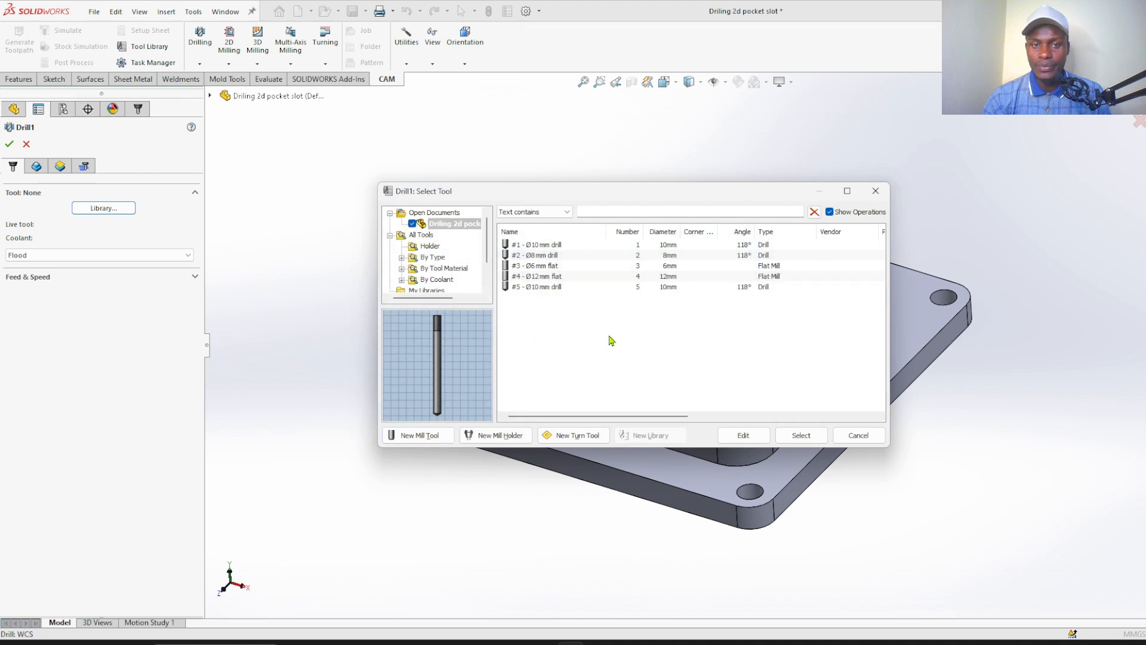
left_click(551, 288)
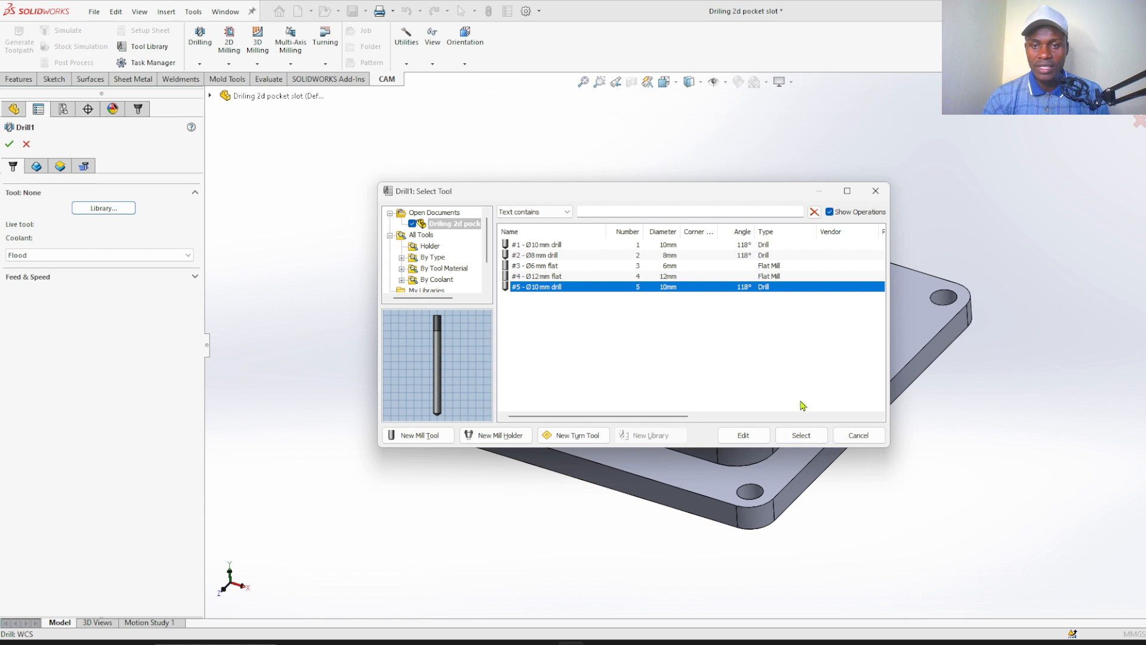
left_click(800, 436)
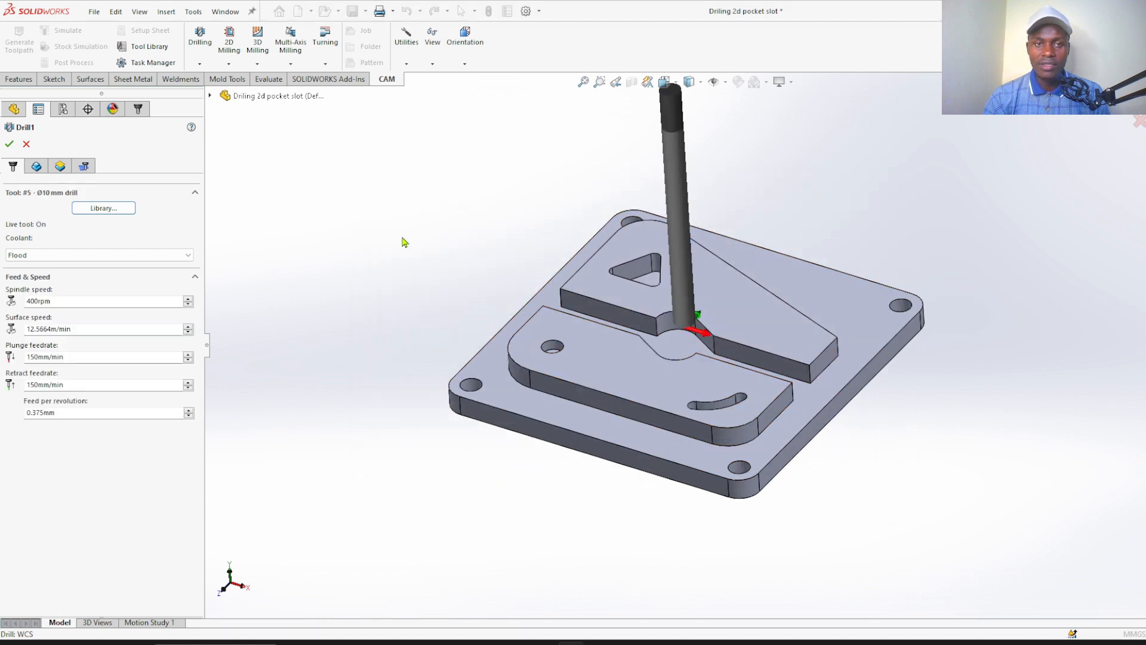
right_click_drag(422, 230, 445, 205)
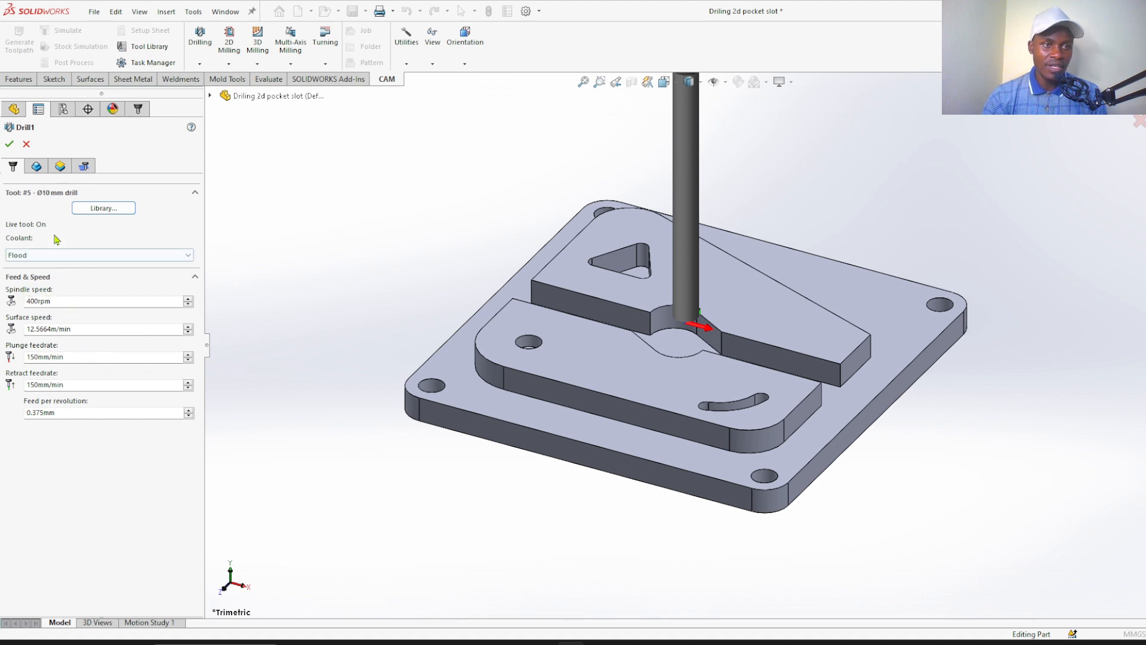
Add the plate's corner hole nearest the small island hole to the drilling geometry
left_click(36, 168)
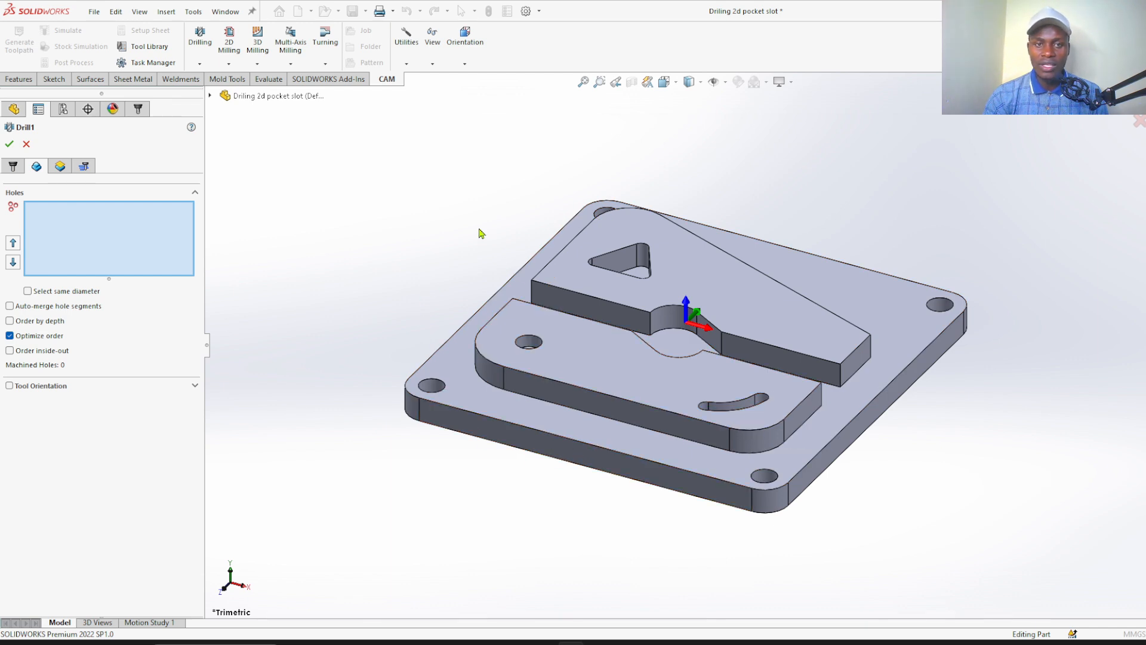
middle_click_drag(478, 231, 478, 358)
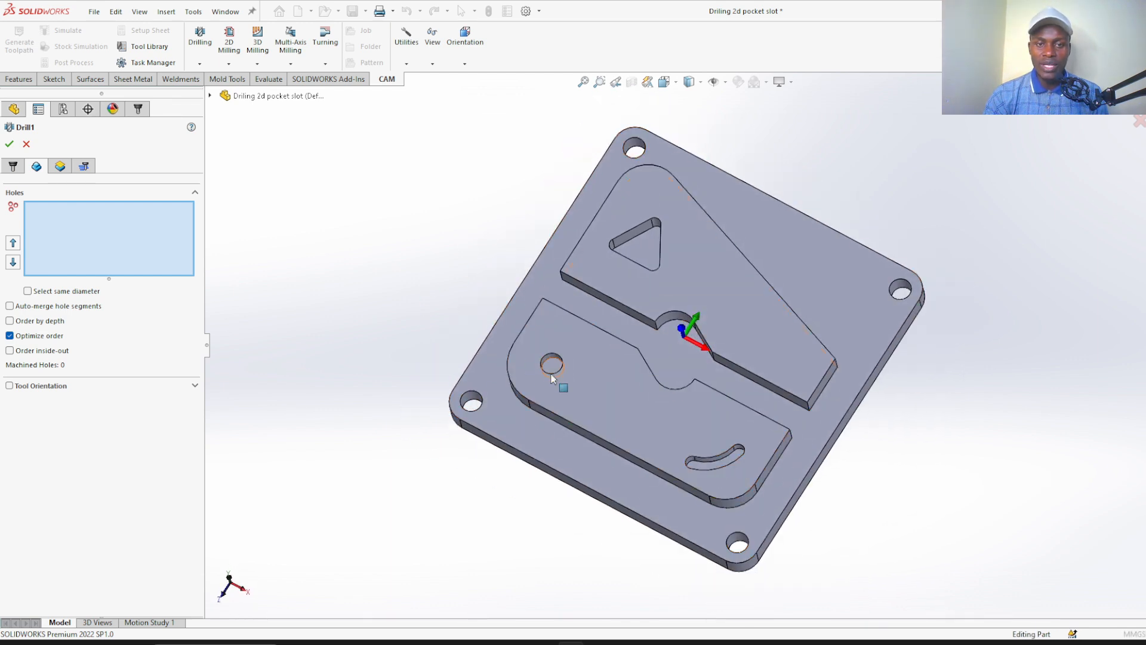
middle_click_drag(378, 338, 370, 290)
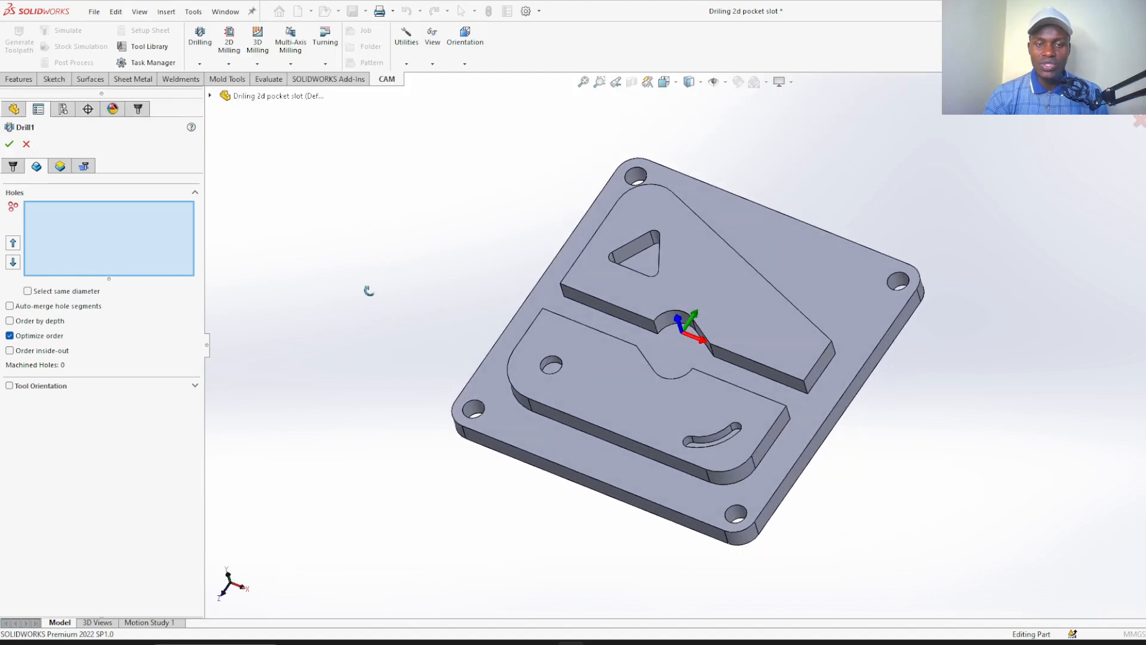
scroll(550, 372, "down", 3)
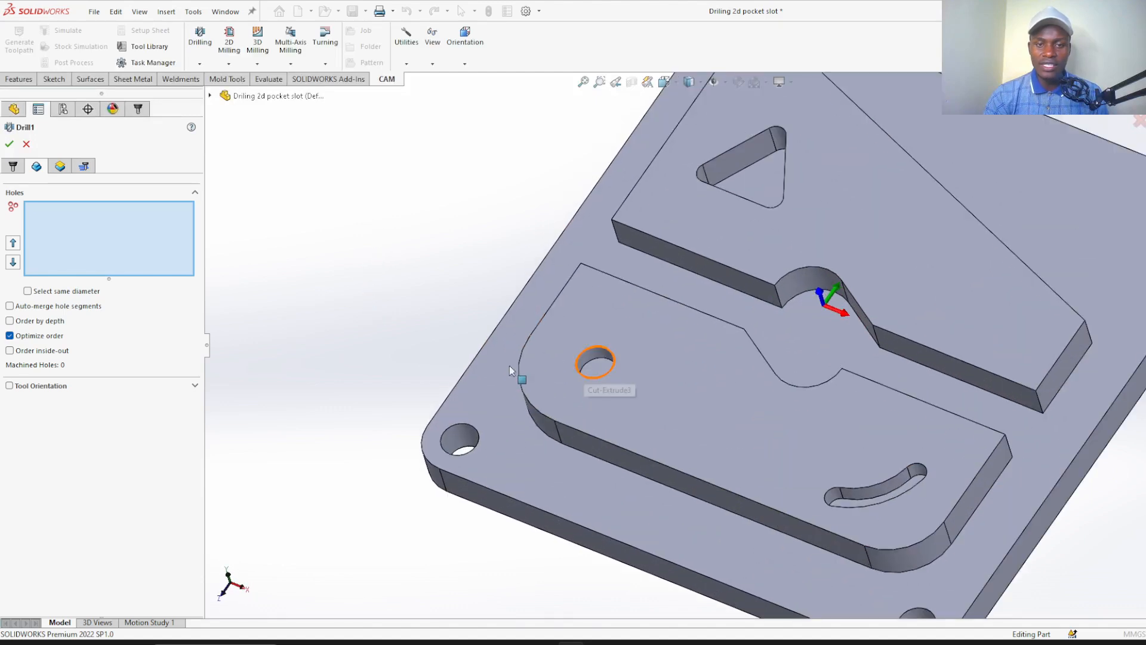
key("f")
middle_click_drag(394, 360, 429, 367)
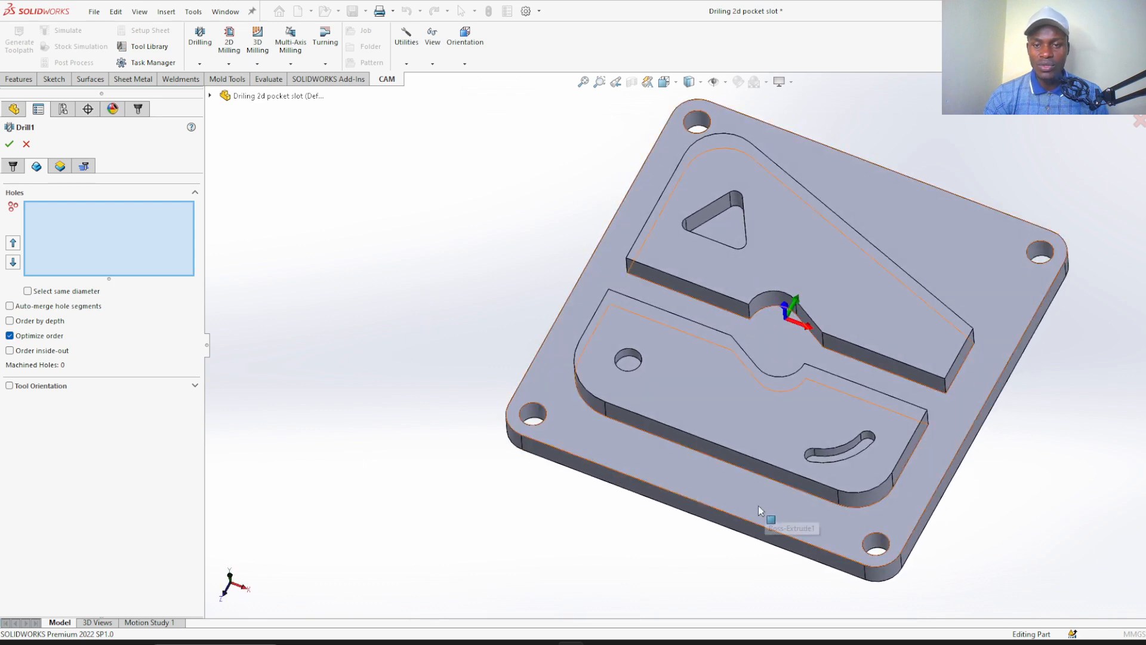
mouse_move(358, 334)
middle_mouse_down()
mouse_move(353, 294)
mouse_move(376, 325)
mouse_move(345, 320)
mouse_move(360, 343)
middle_mouse_up()
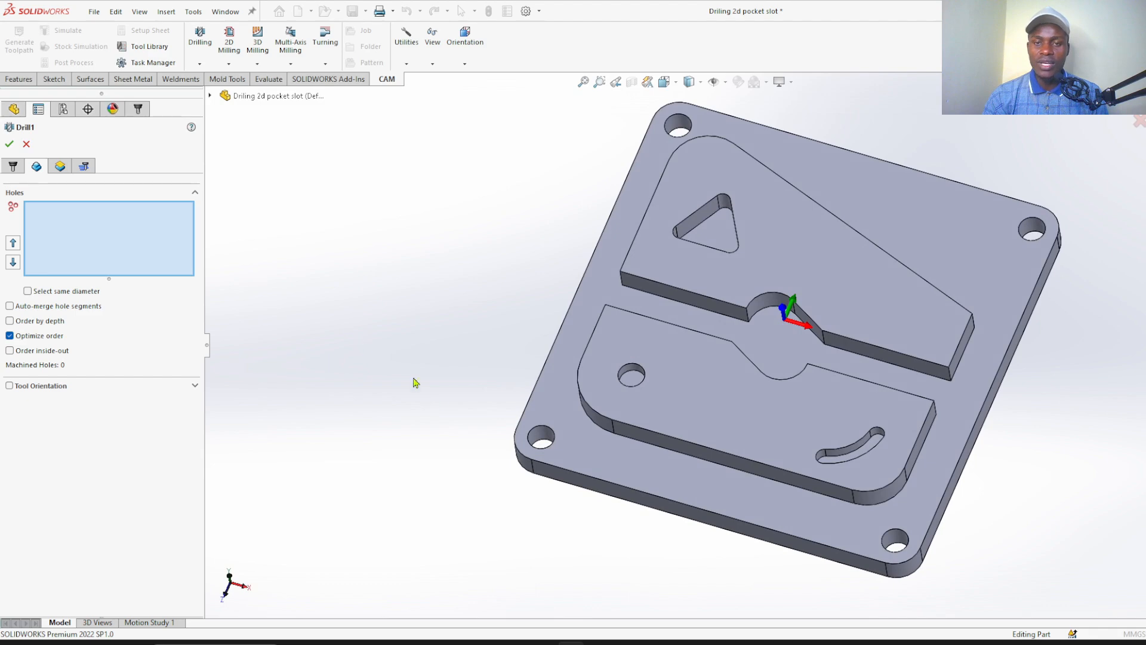
mouse_move(376, 394)
middle_mouse_down()
mouse_move(351, 328)
mouse_move(367, 382)
middle_mouse_up()
scroll(500, 422, "down", 5)
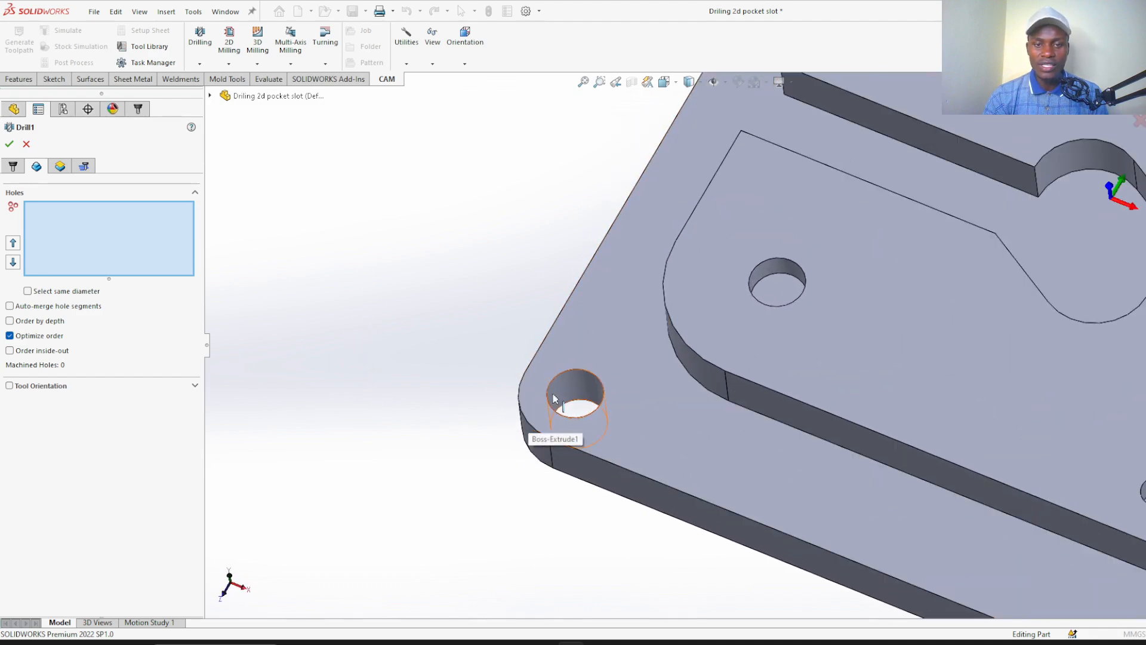
left_click(567, 389)
scroll(489, 401, "up", 6)
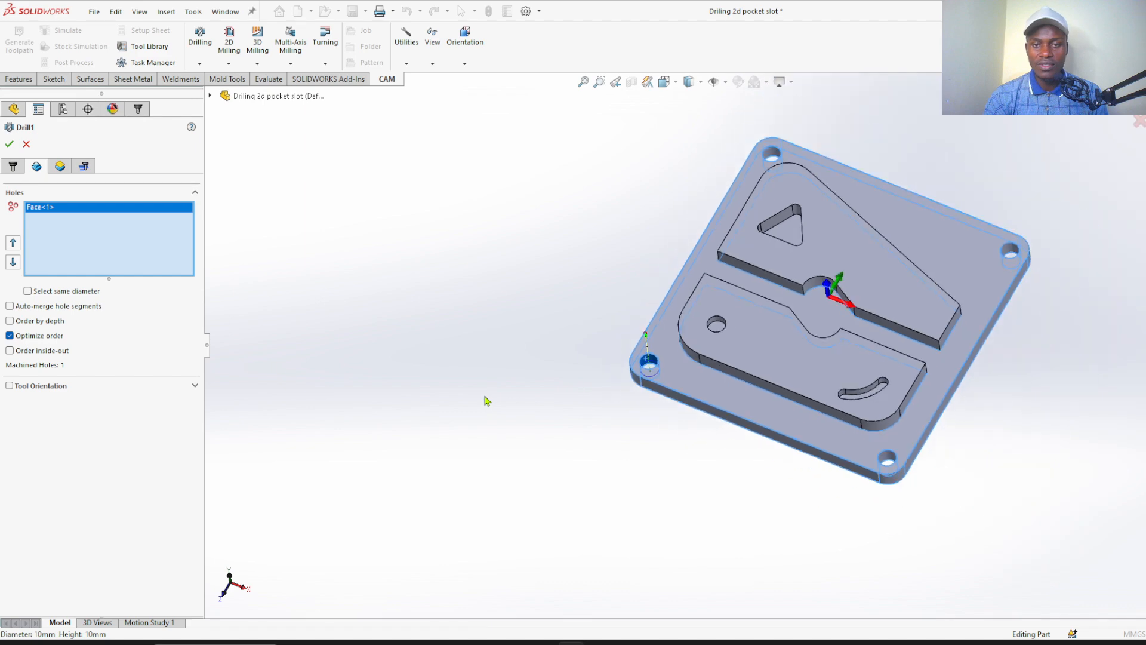
Add the cylindrical faces of the other three plate corner holes to the drilling geometry
scroll(770, 153, "down", 5)
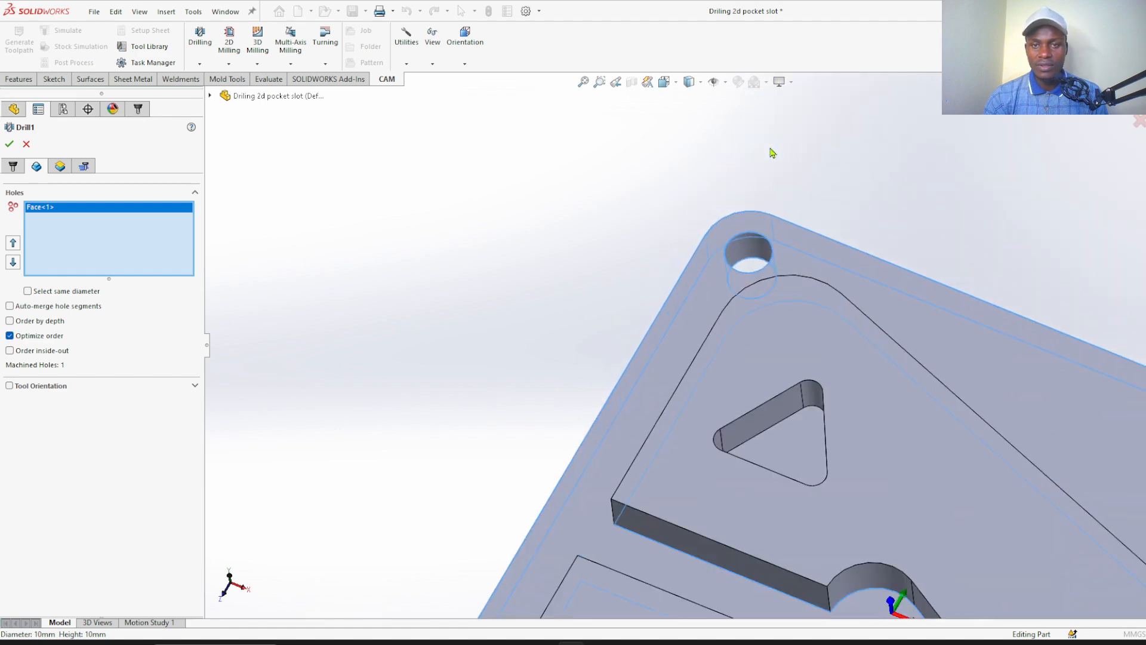
left_click(750, 253)
scroll(495, 212, "up", 3)
scroll(988, 385, "down", 4)
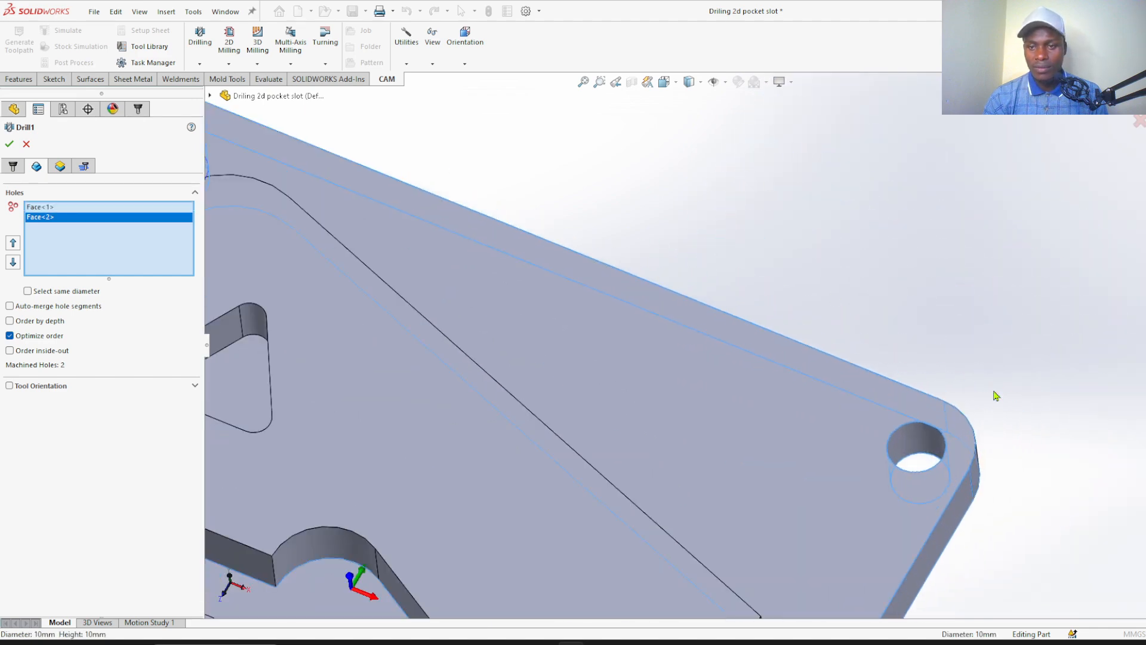
left_click(908, 443)
scroll(819, 174, "up", 5)
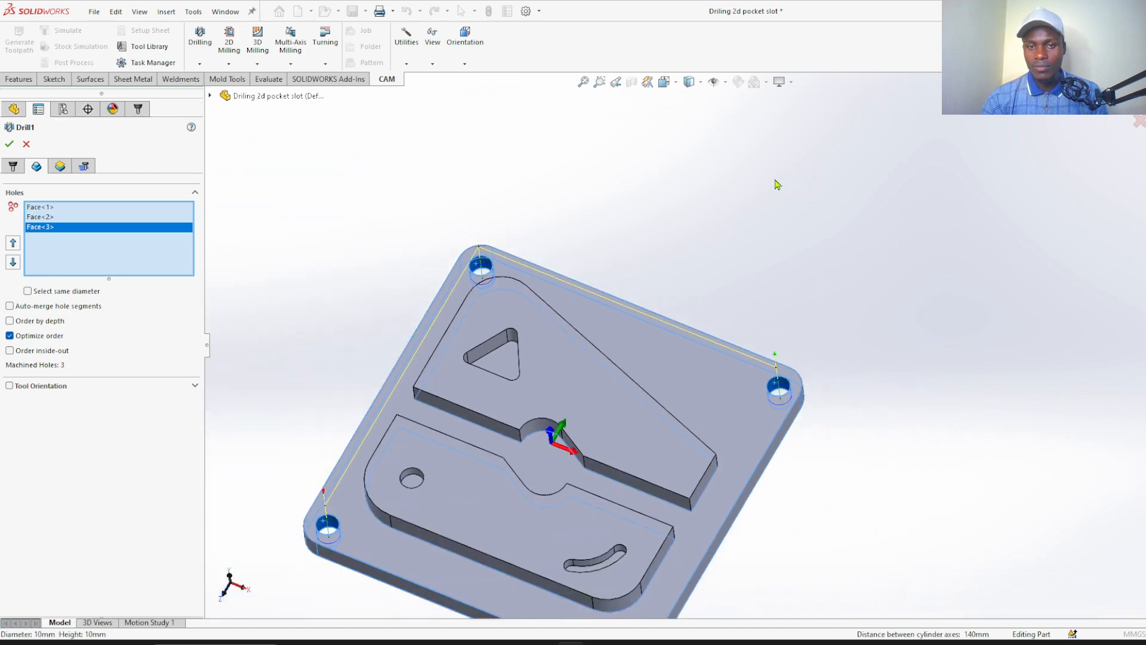
scroll(662, 573, "down", 6)
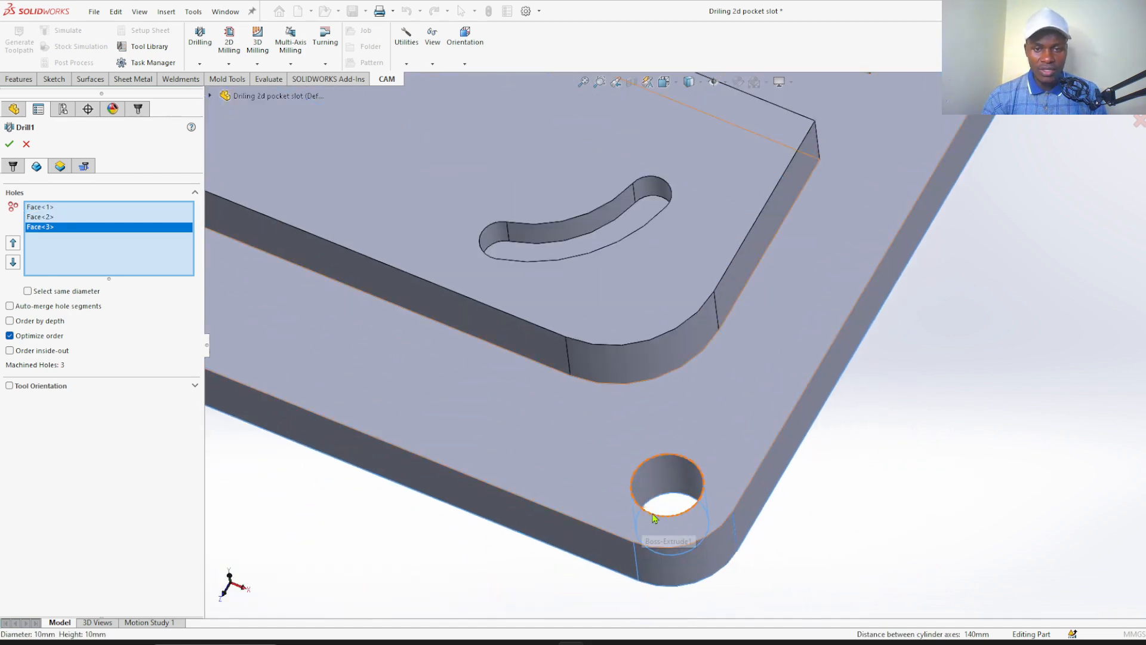
left_click(659, 475)
scroll(678, 490, "up", 3)
scroll(678, 491, "up", 5)
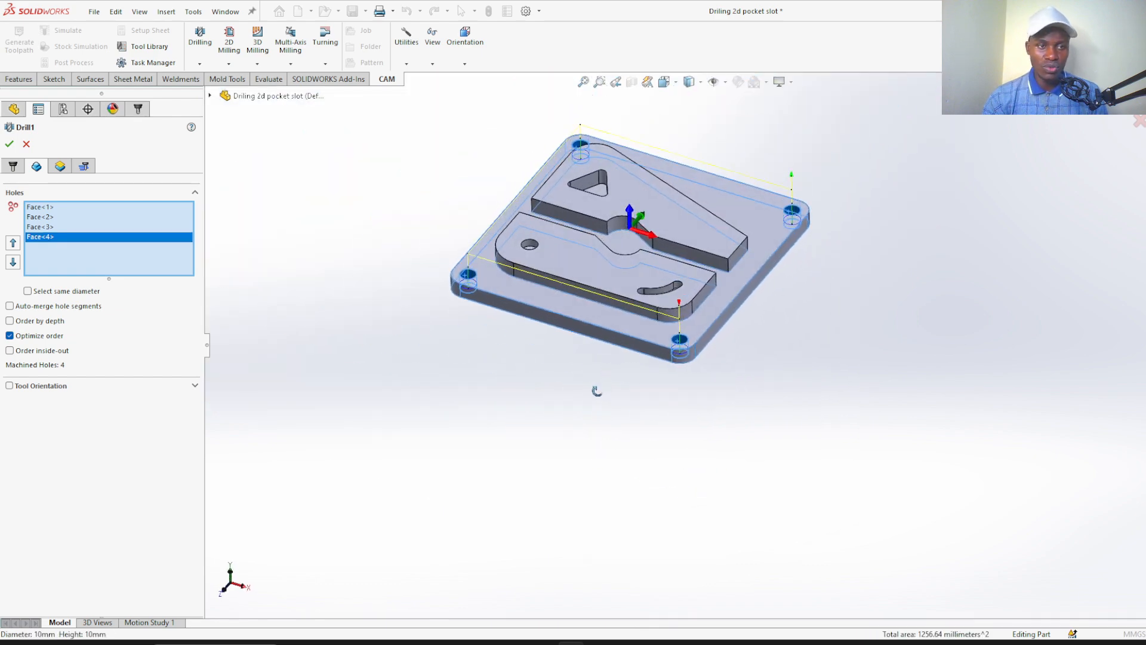
scroll(722, 192, "down", 2)
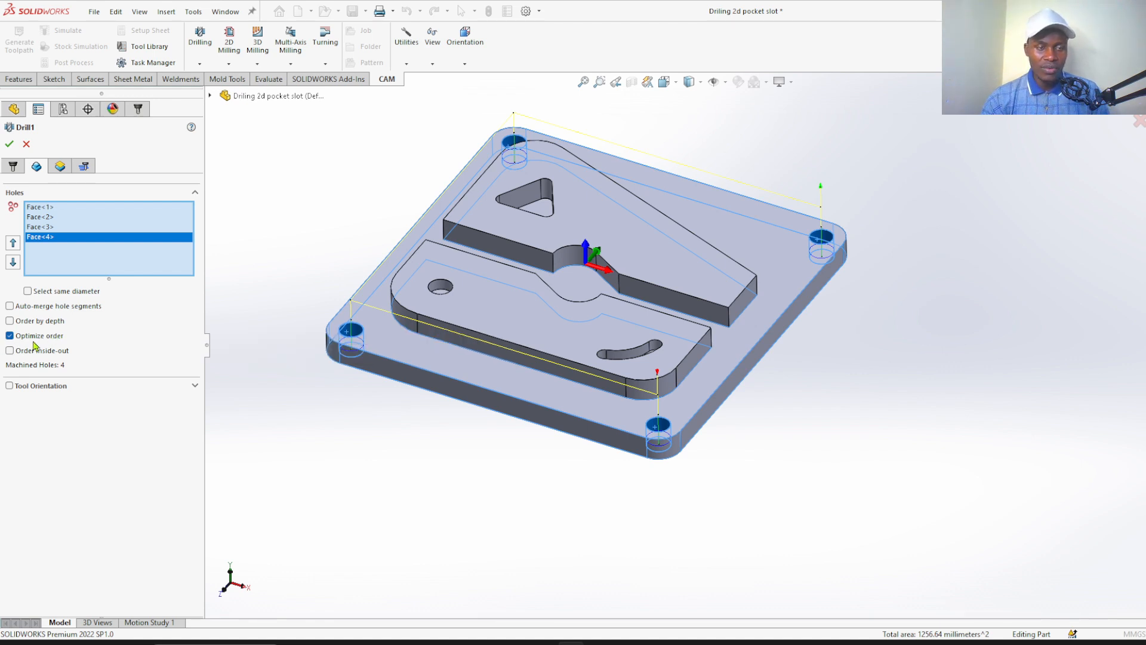
scroll(370, 349, "down", 2)
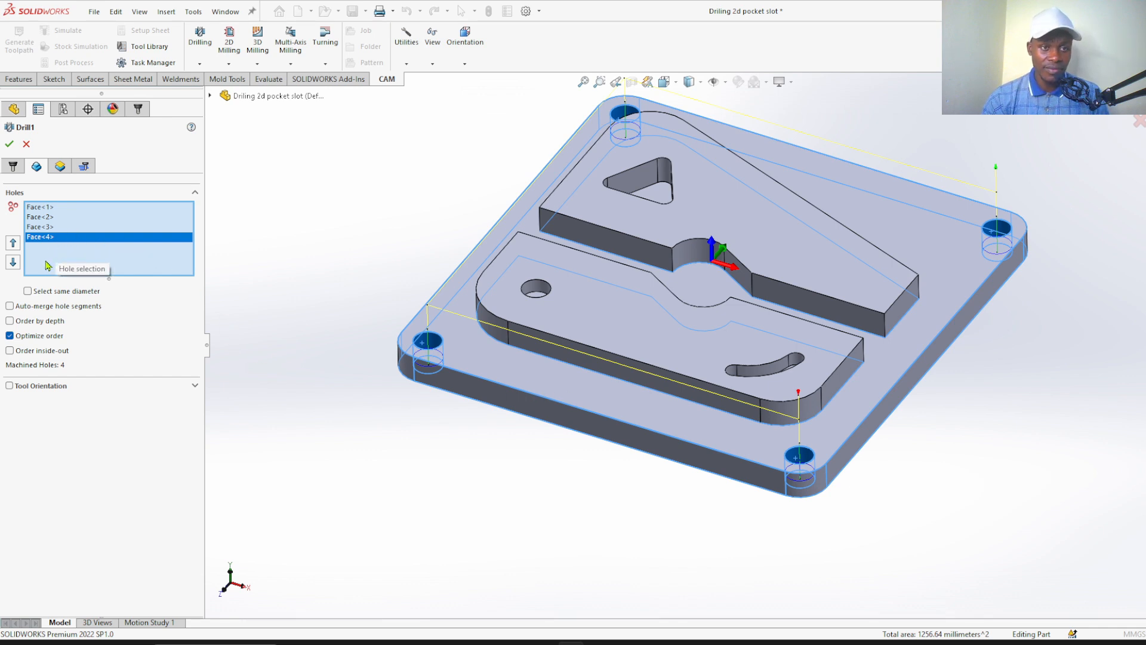
Open the drilling operation's height settings and examine the clearance and retract planes relative to the plate and its raised islands
left_click(60, 167)
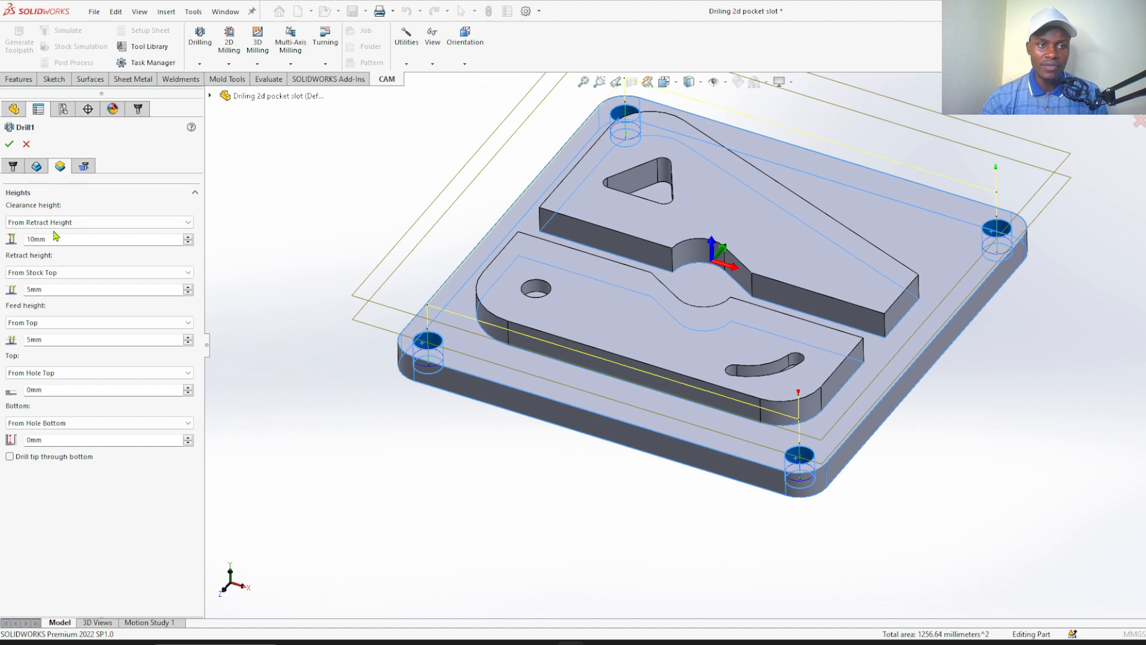
middle_click_drag(361, 429, 352, 374)
middle_click_drag(365, 405, 756, 180)
scroll(796, 179, "down", 2)
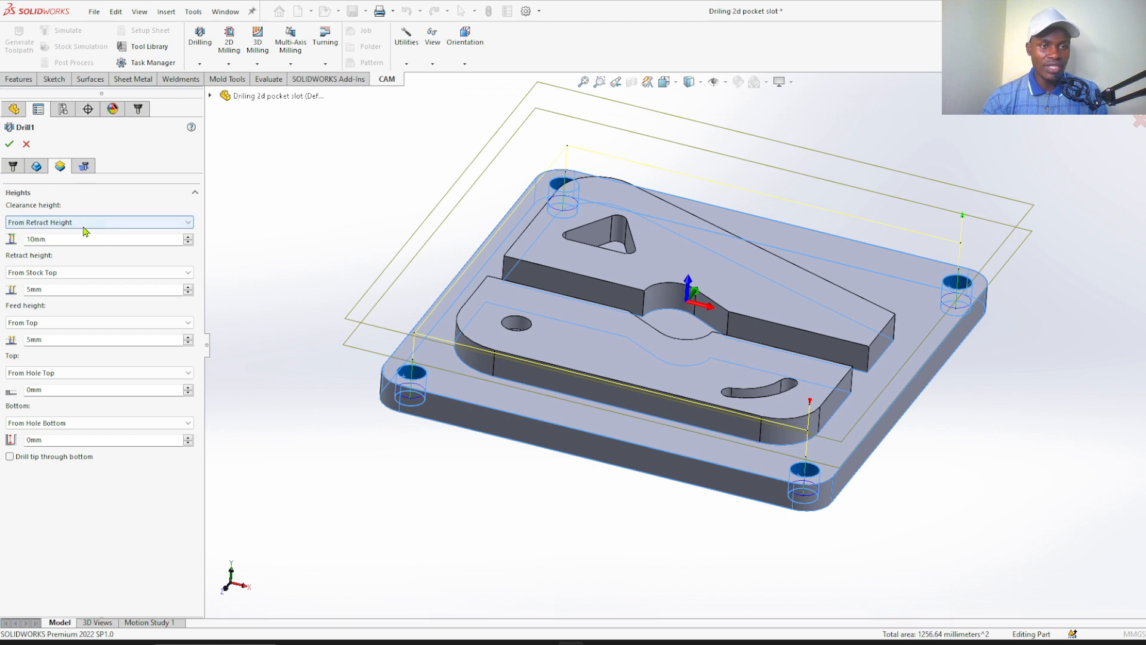
left_click(52, 291)
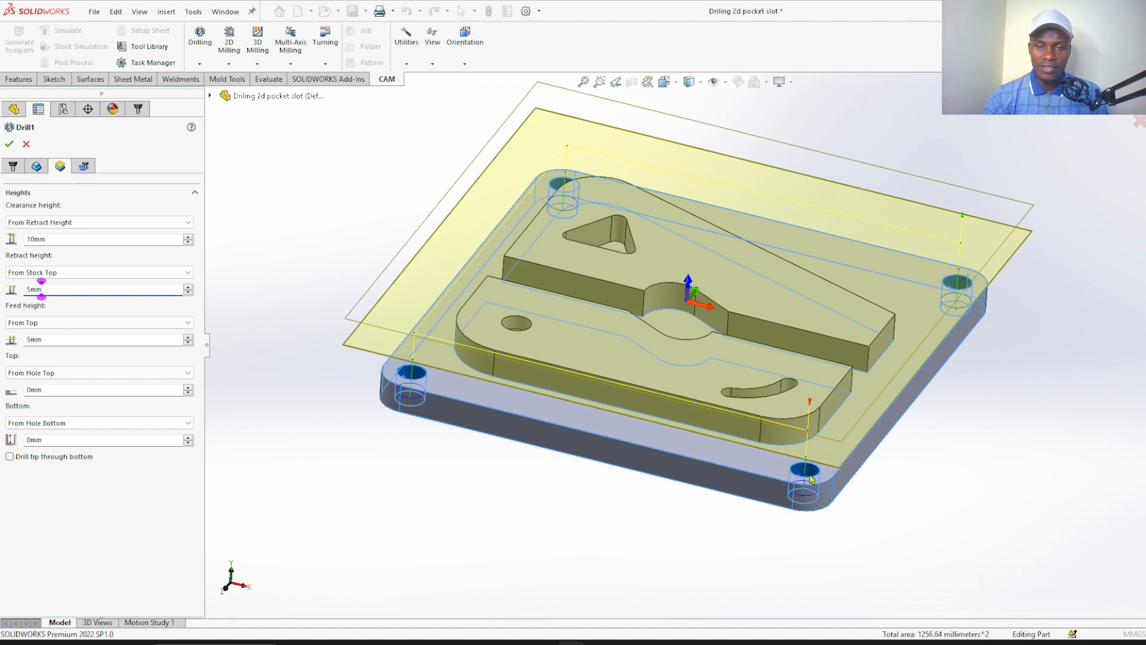
scroll(809, 477, "down", 3)
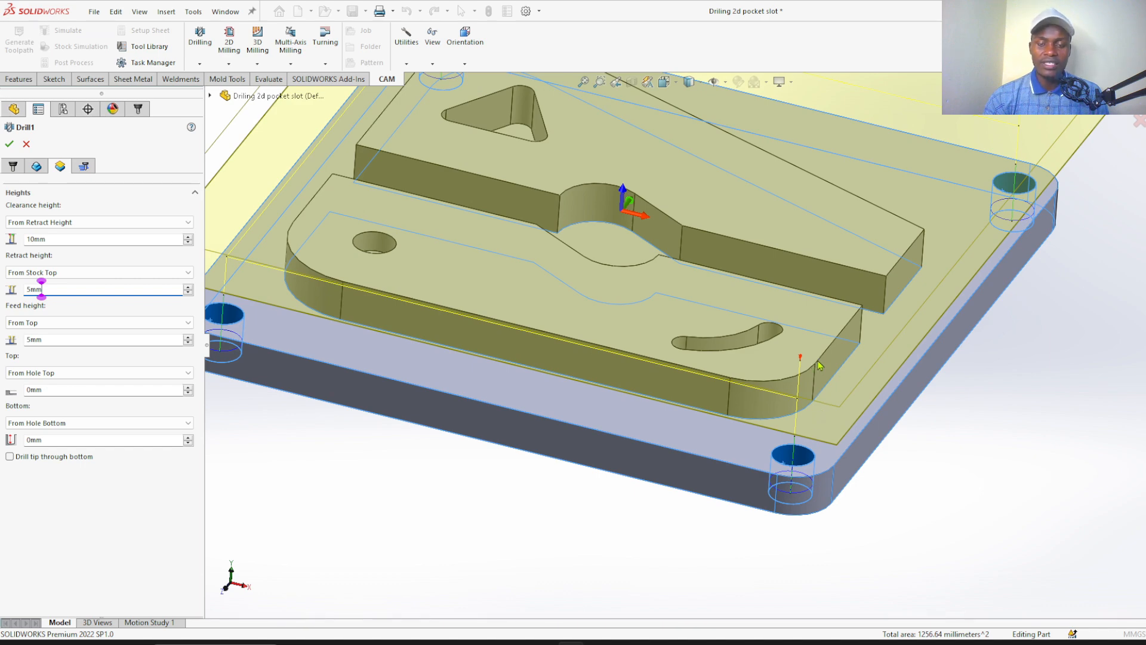
scroll(810, 367, "up", 2)
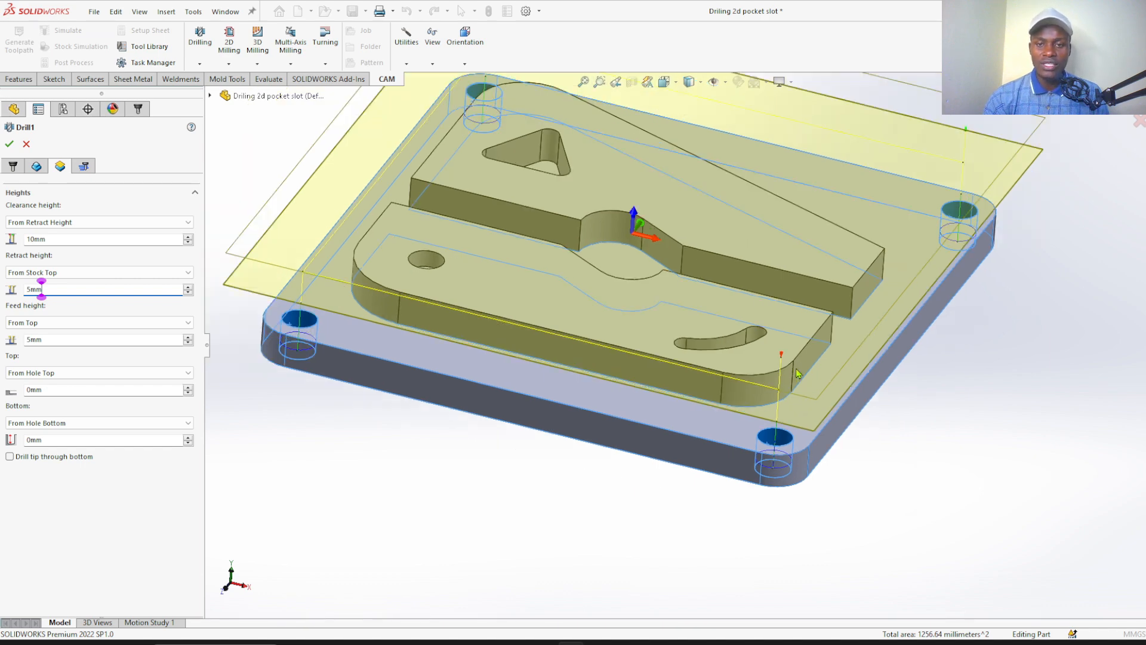
scroll(775, 376, "down", 3)
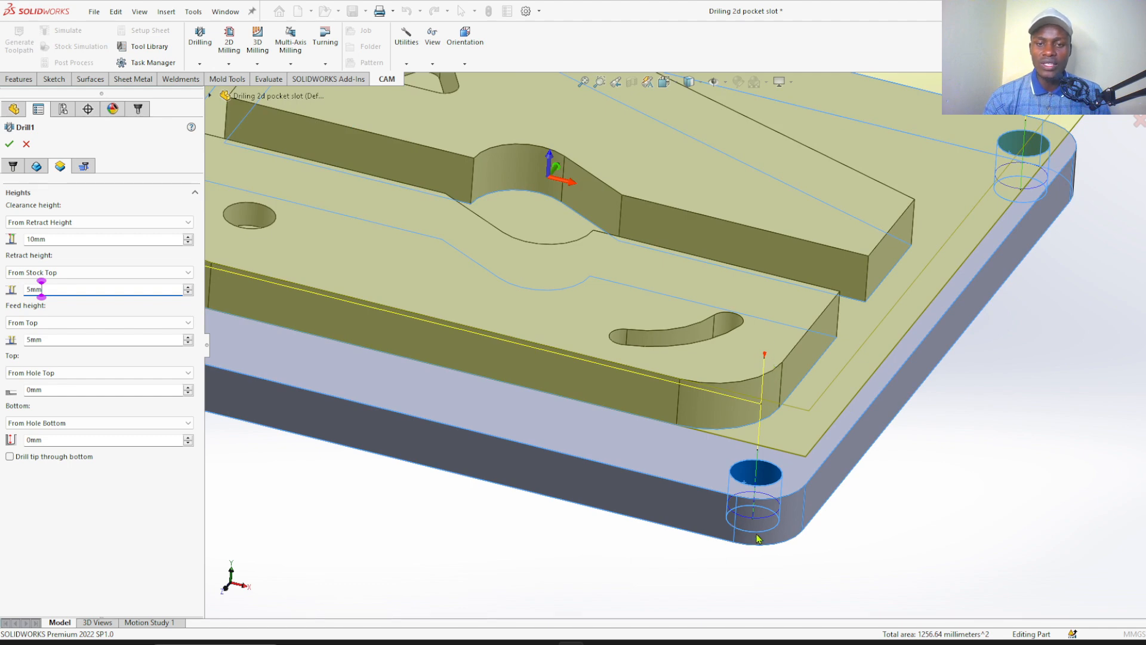
scroll(756, 539, "up", 3)
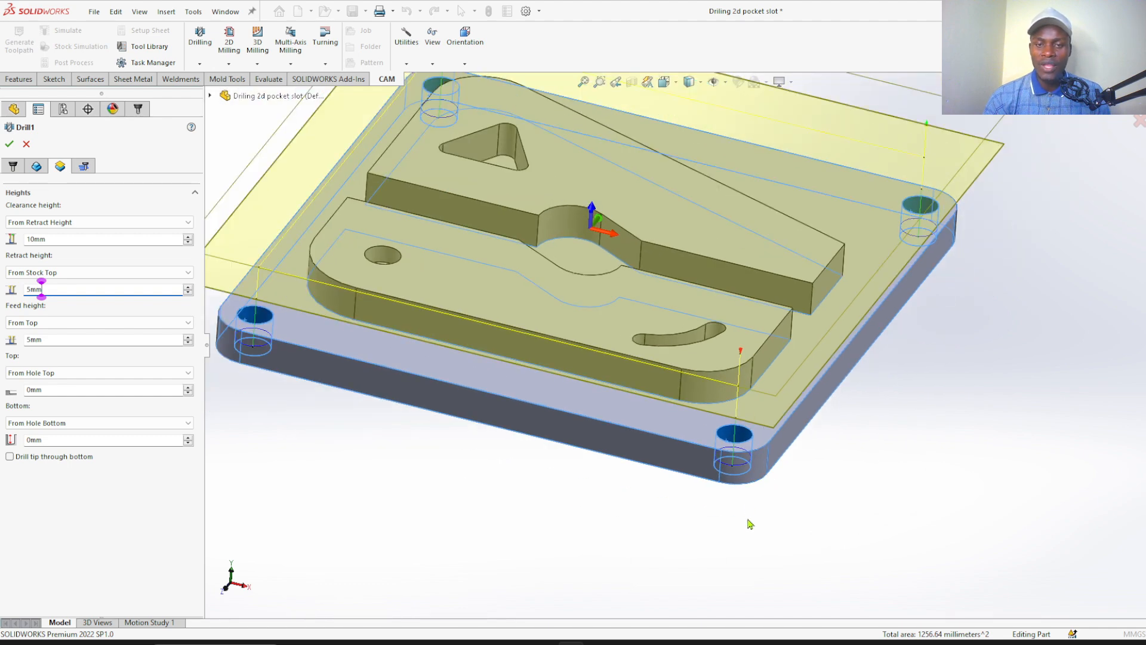
scroll(751, 508, "up", 1)
scroll(685, 347, "down", 1)
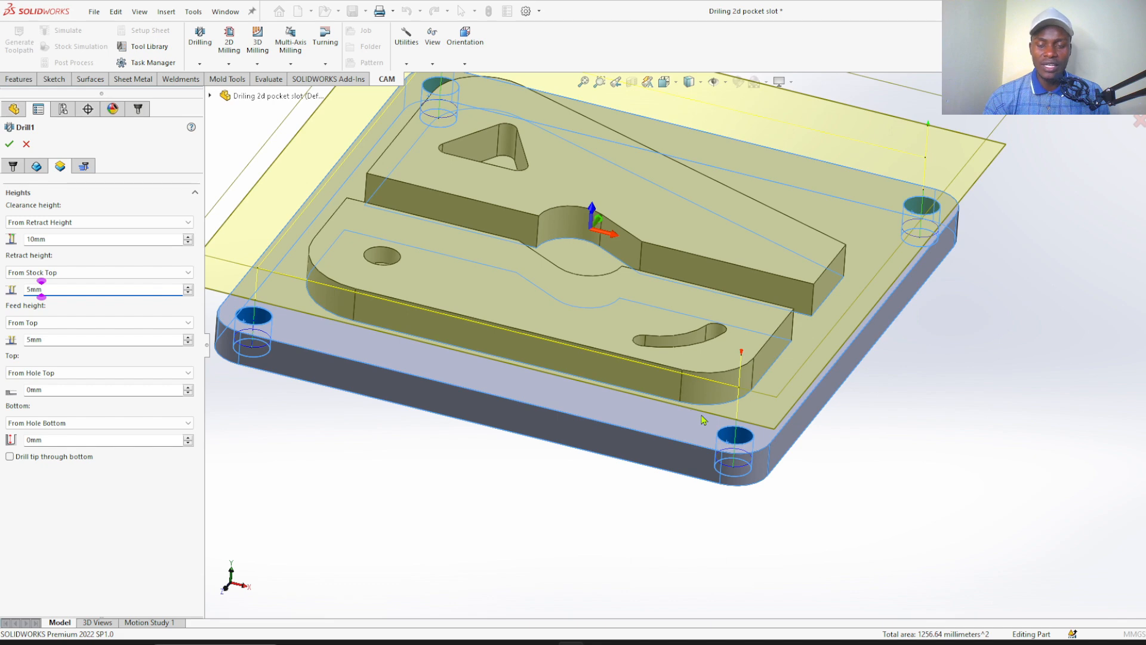
middle_click_drag(601, 476, 577, 506)
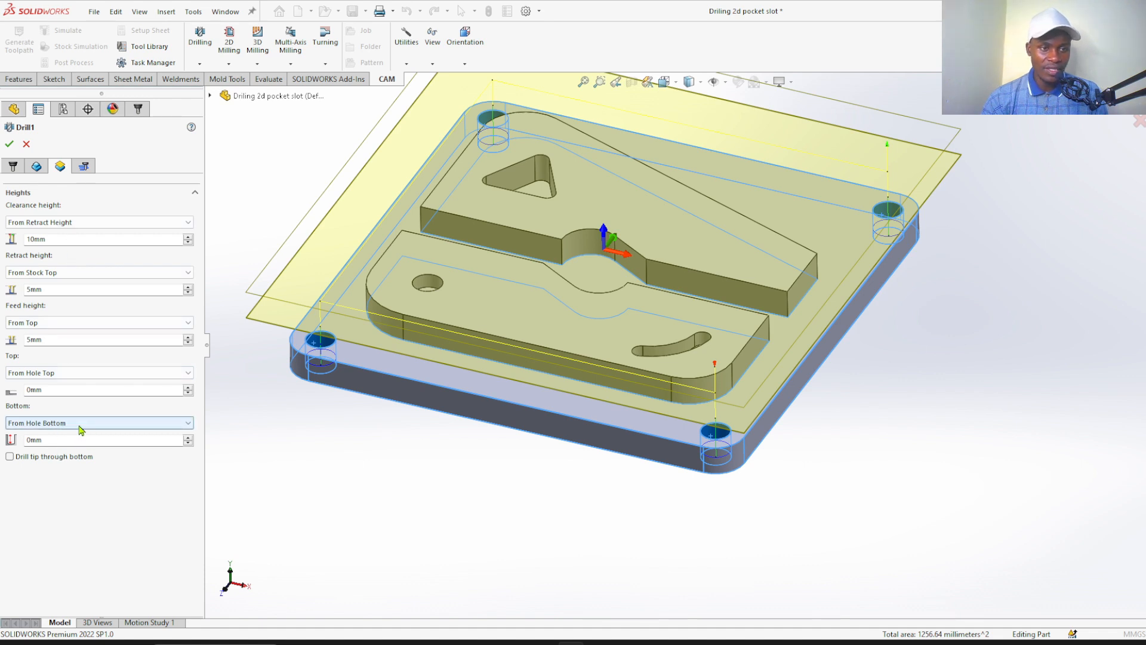
Examine the top and bottom height references against the corner holes, viewing the drilling depth from above and beneath the plate
mouse_move(81, 430)
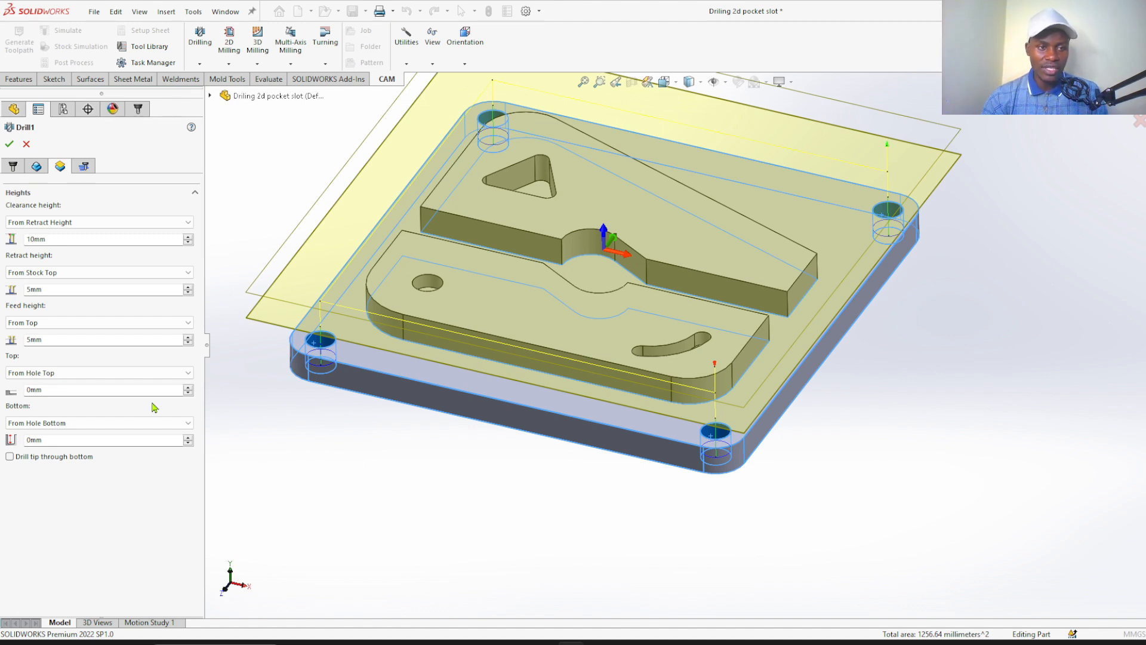
left_click(71, 374)
left_click(70, 376)
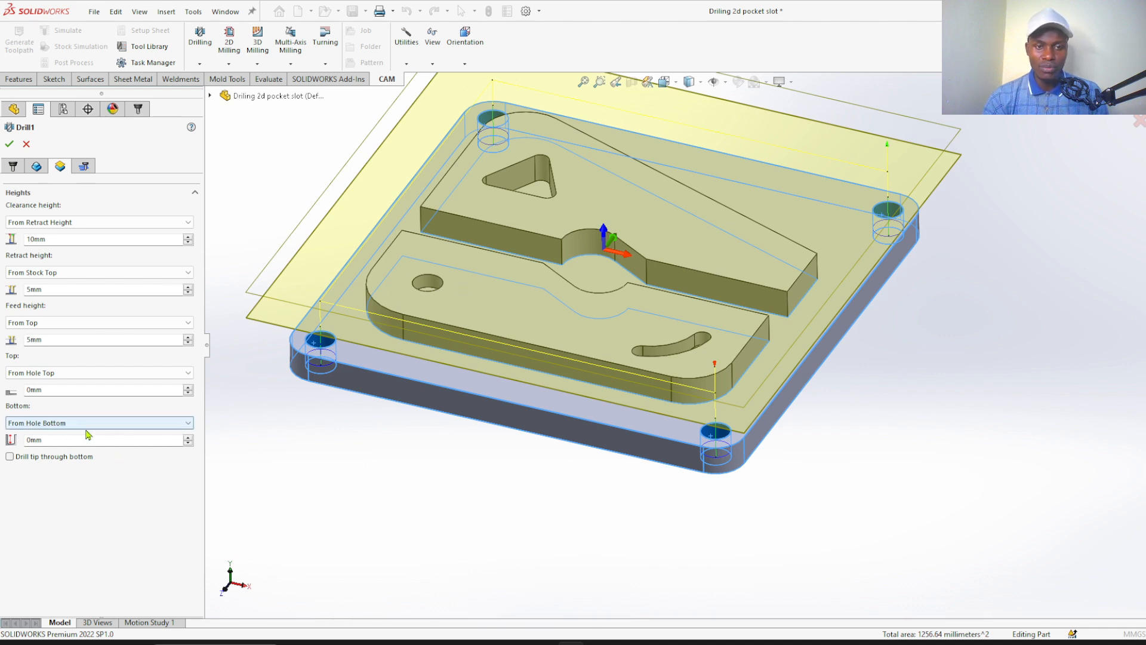
middle_click_drag(453, 467, 485, 412)
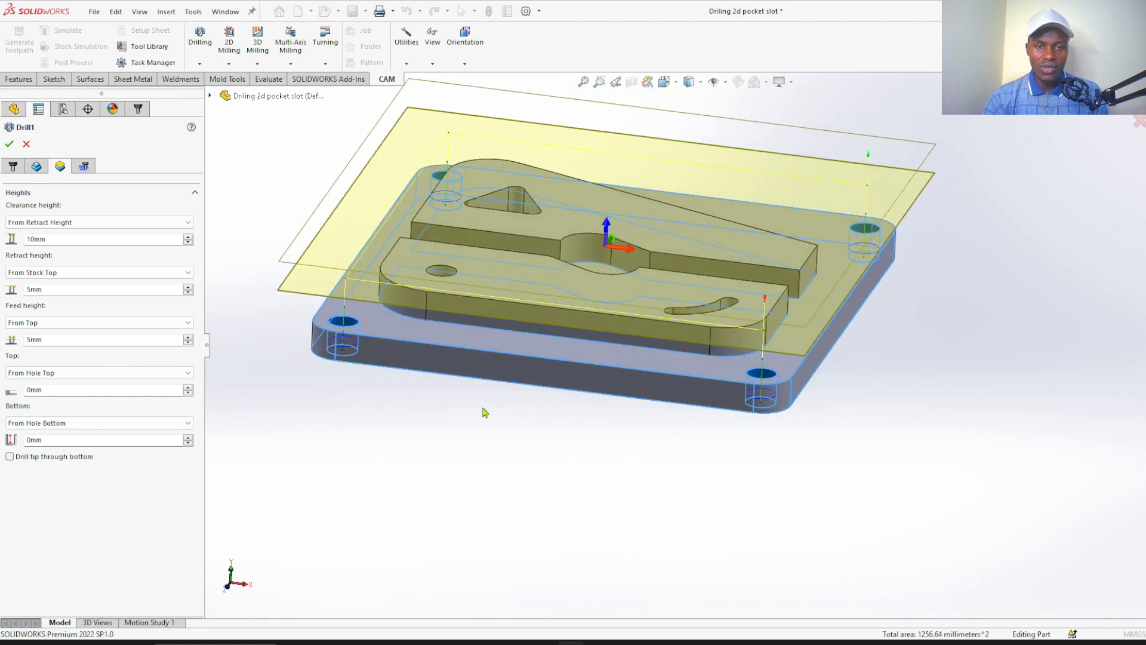
scroll(501, 322, "down", 5)
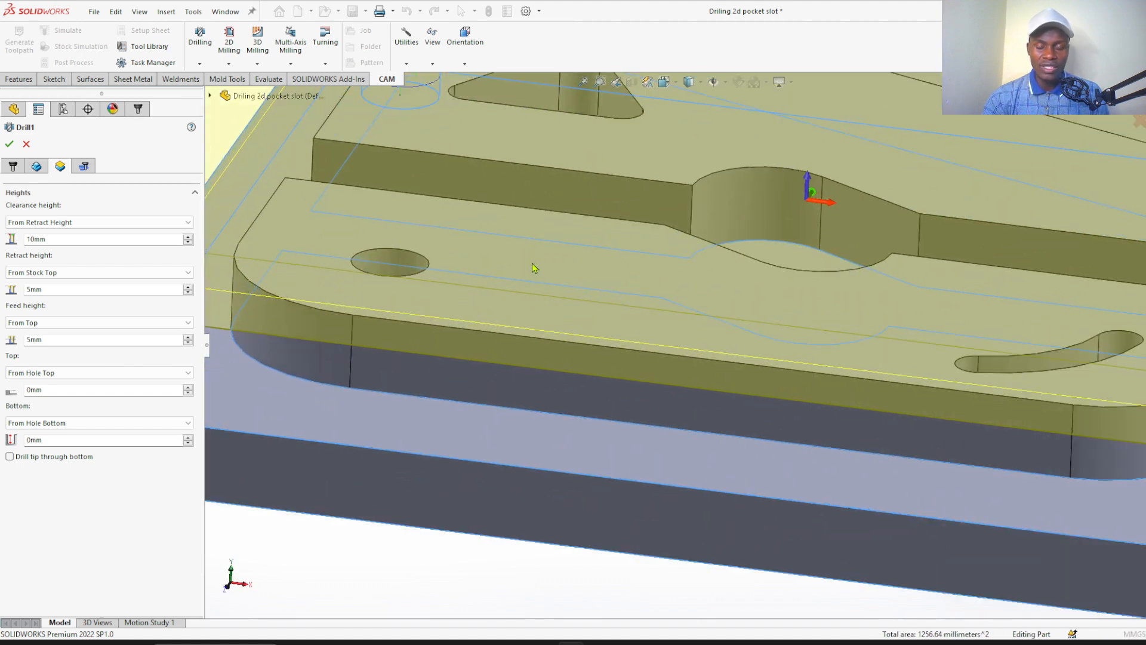
scroll(533, 280, "up", 2)
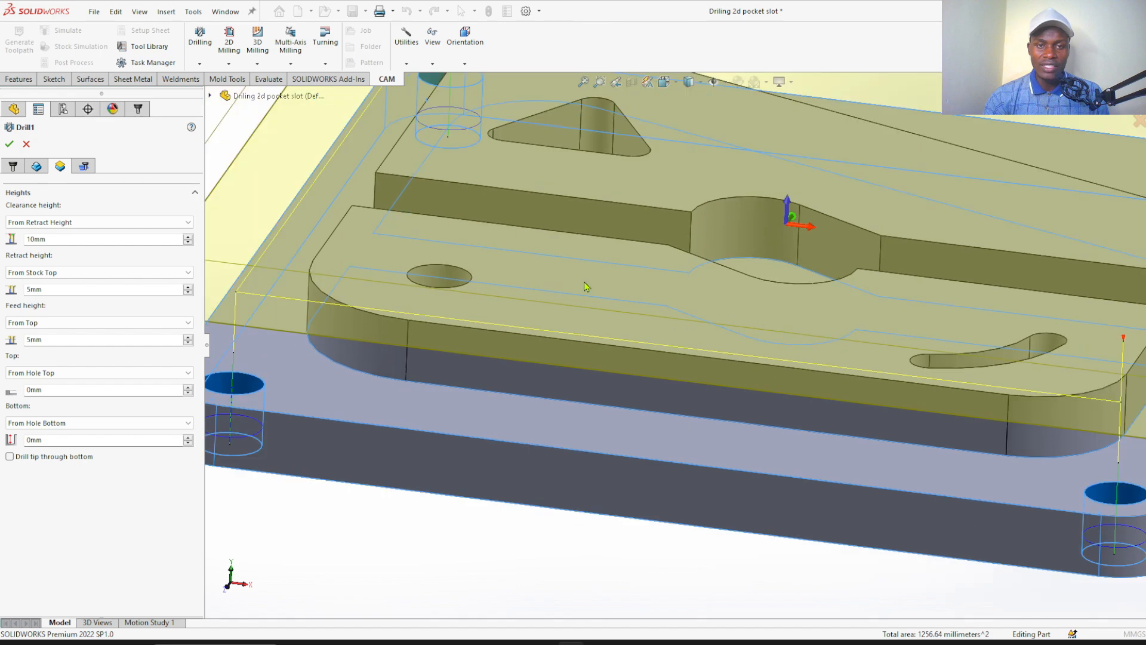
scroll(561, 293, "up", 3)
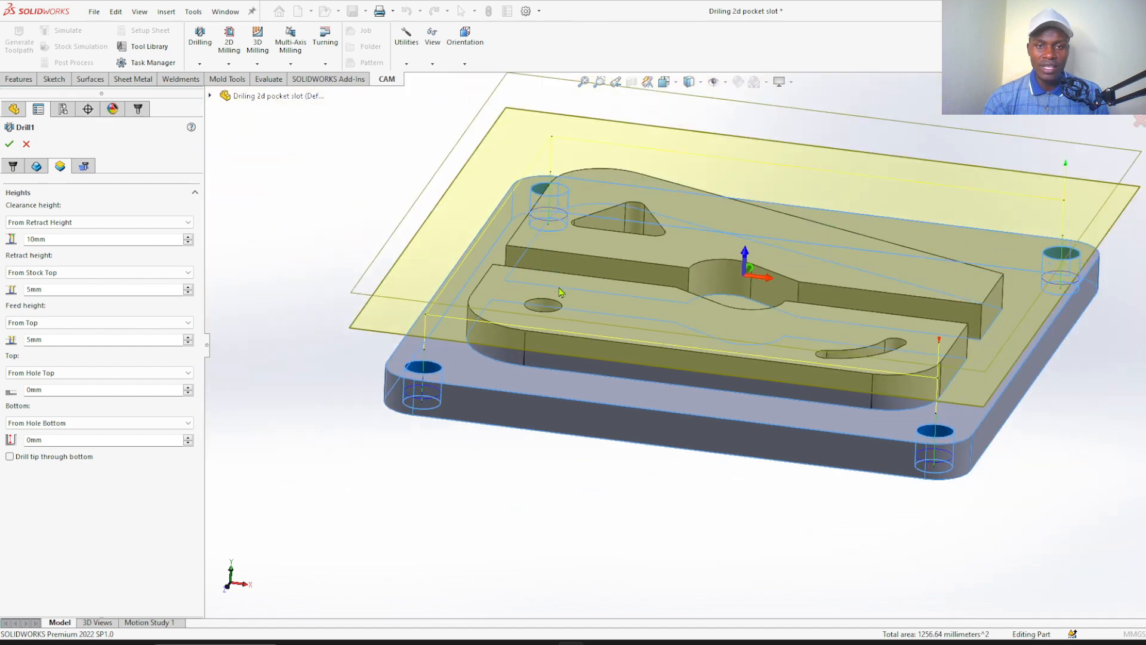
scroll(577, 301, "down", 1)
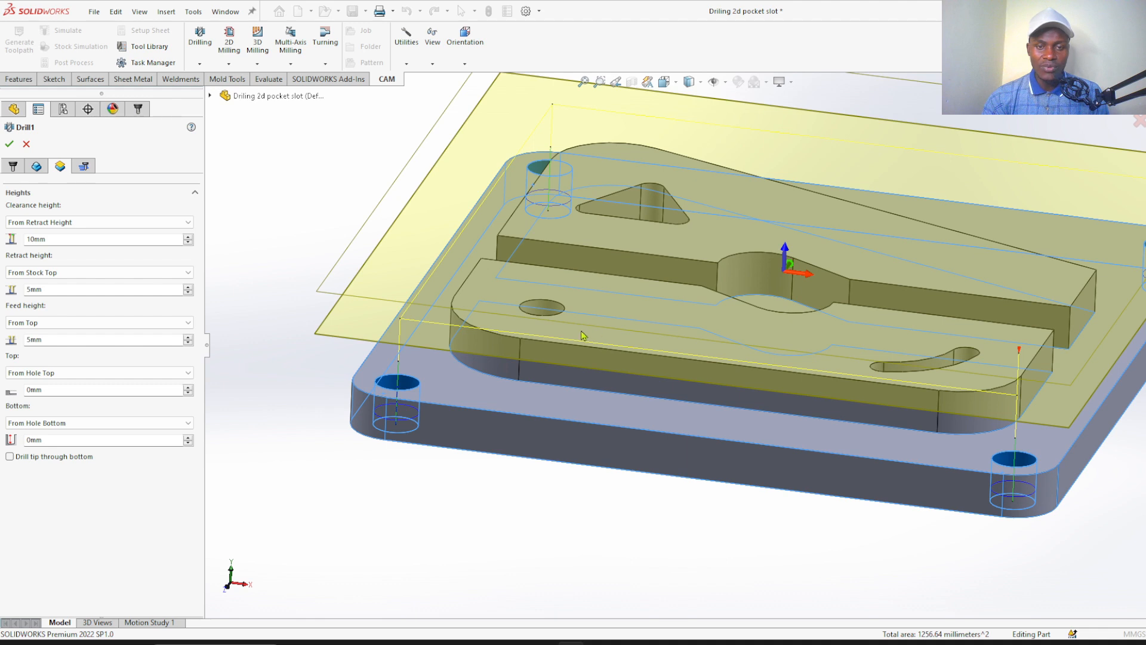
scroll(410, 392, "down", 4)
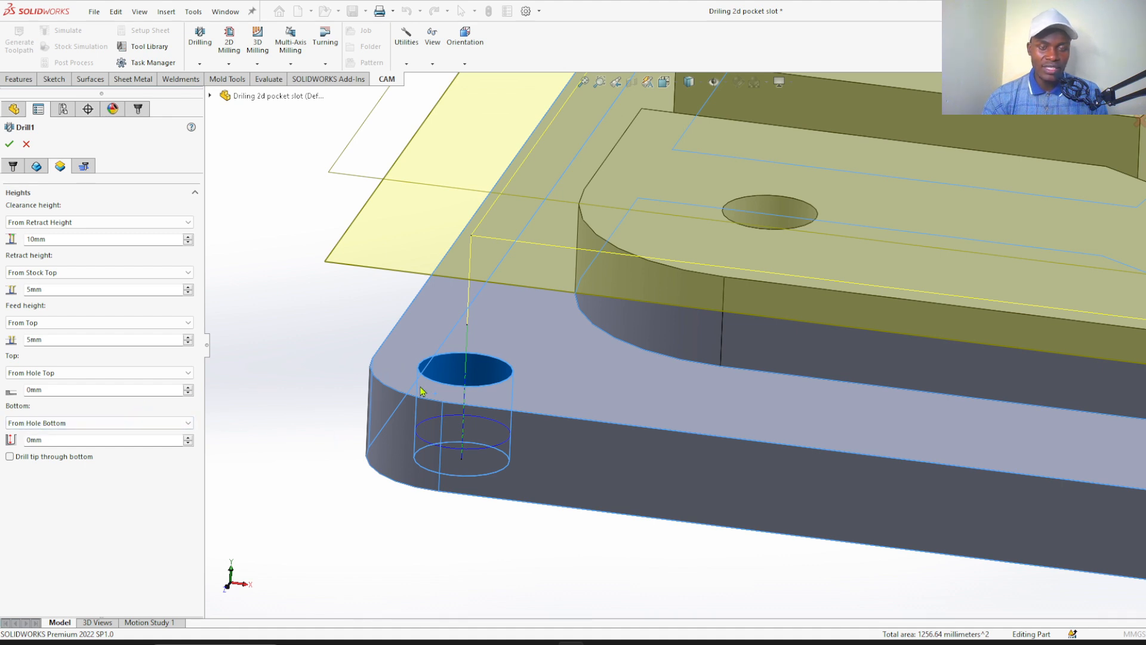
scroll(432, 521, "up", 2)
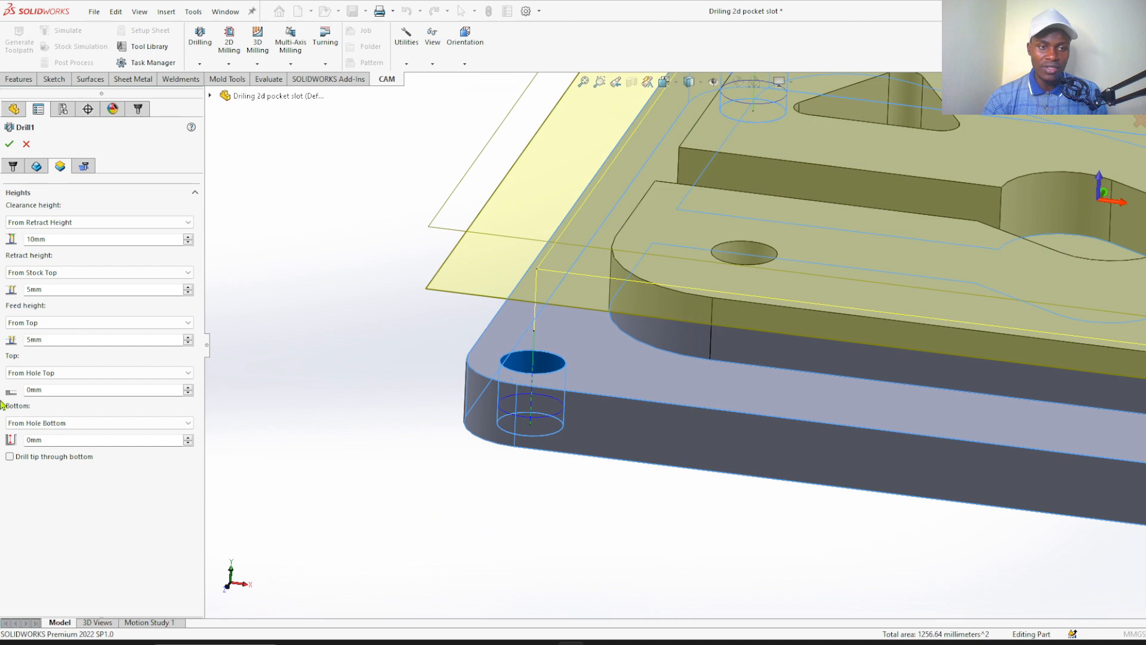
middle_click_drag(593, 456, 513, 486)
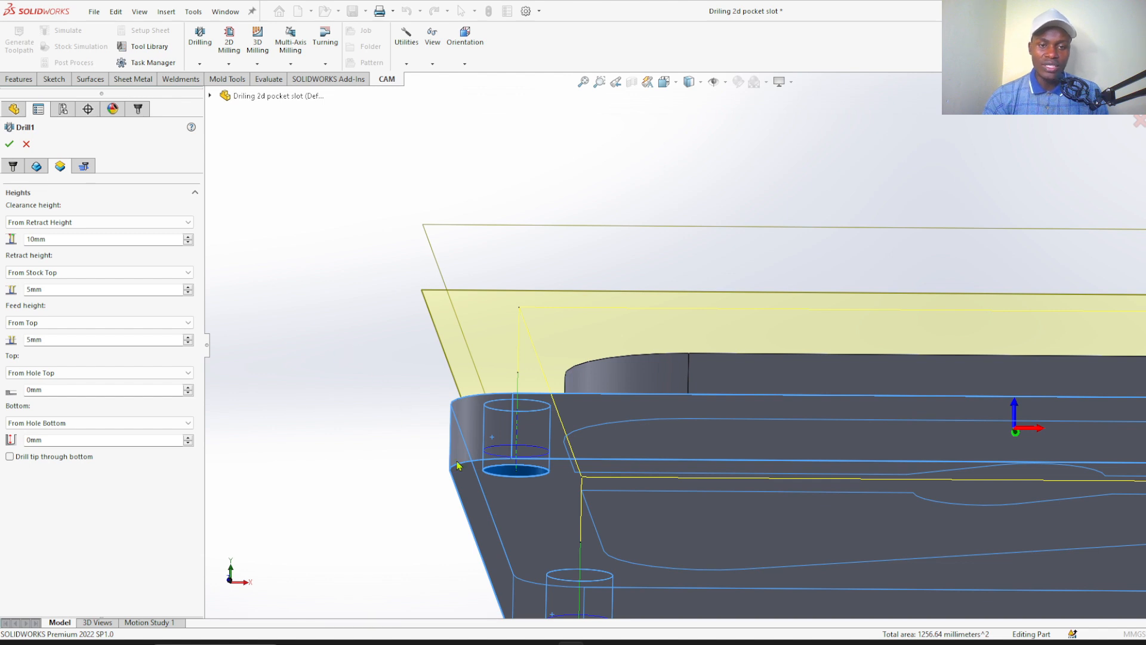
scroll(503, 489, "up", 1)
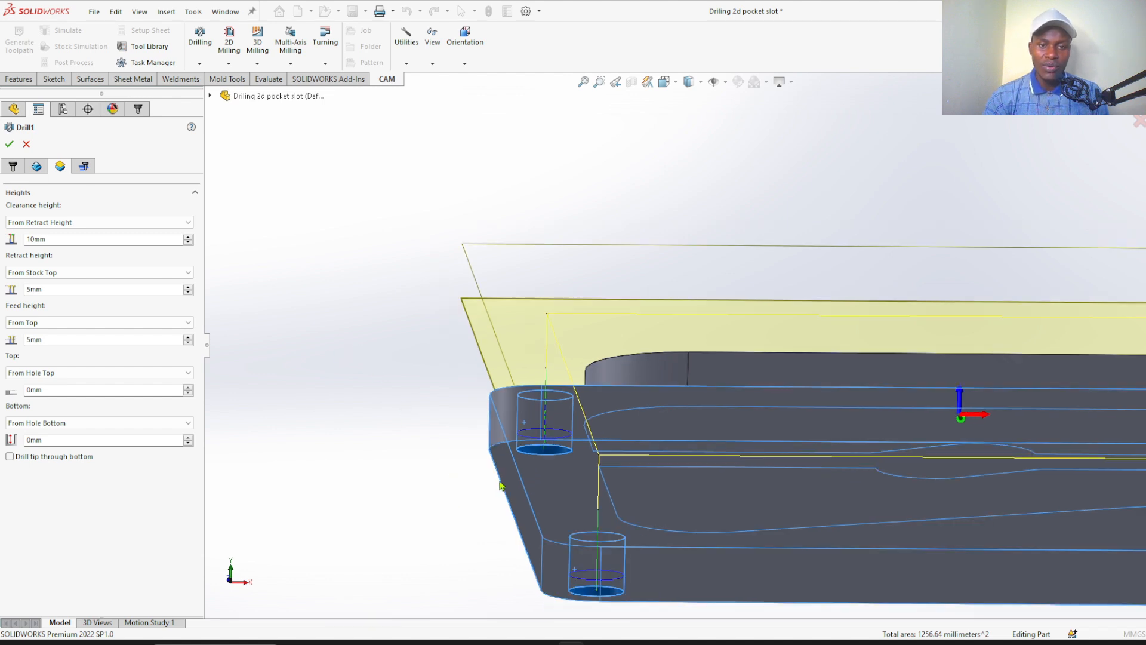
middle_click_drag(450, 435, 553, 505)
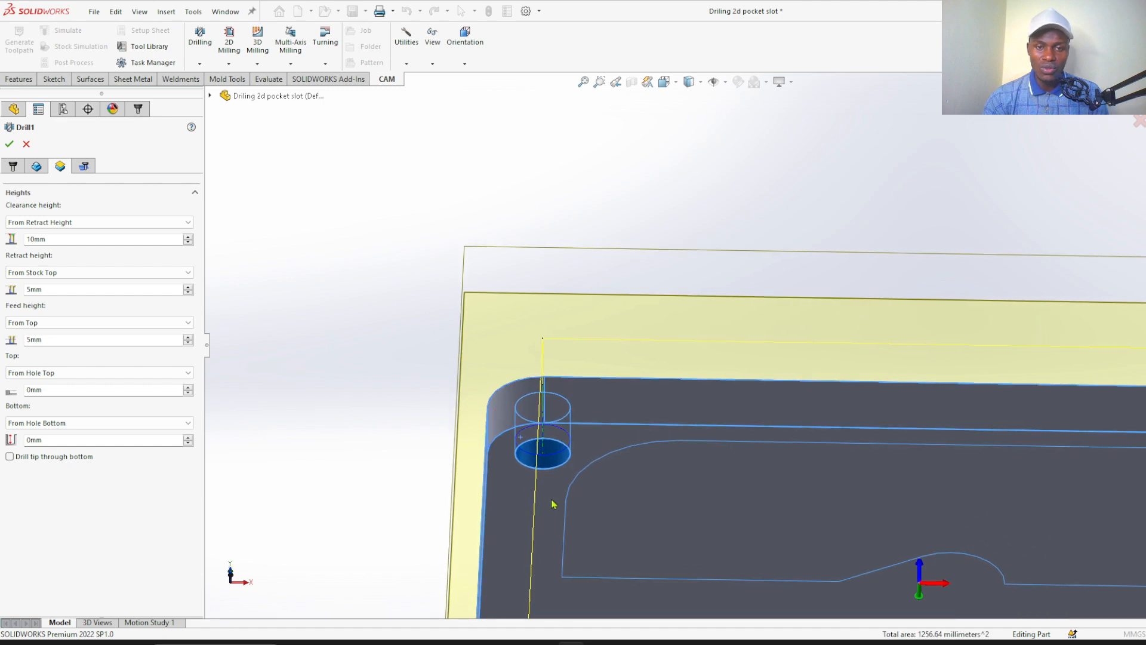
Set the drilling operation's bottom offset to -5 mm from the hole bottom
middle_click_drag(571, 227, 212, 435)
left_click(52, 439)
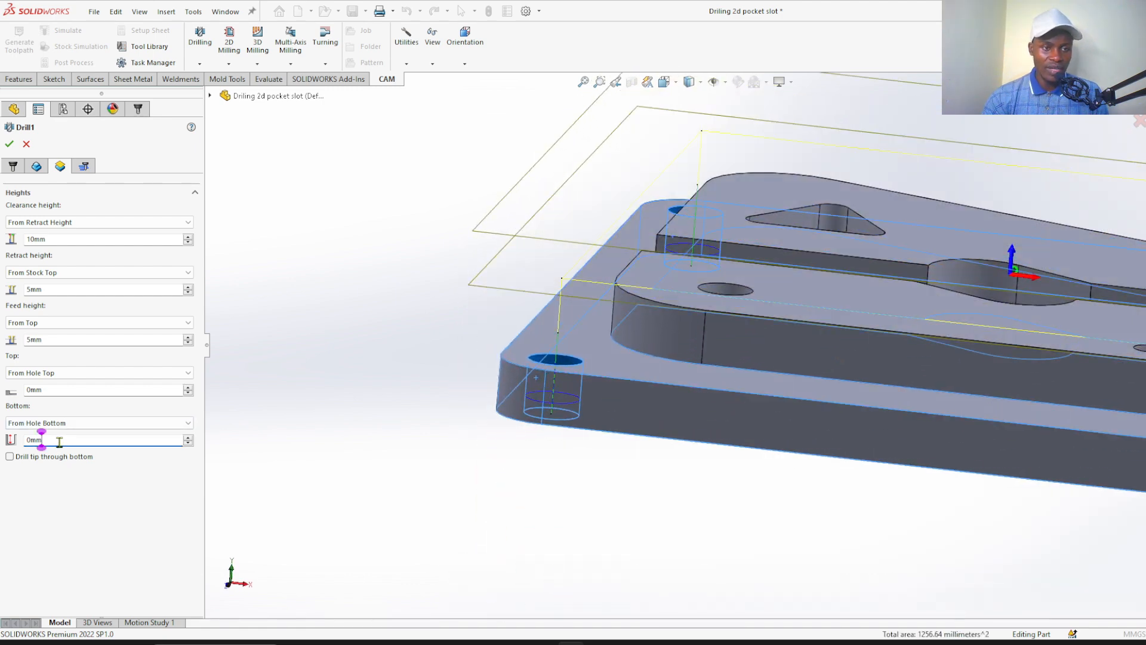
left_click_drag(53, 440, 2, 442)
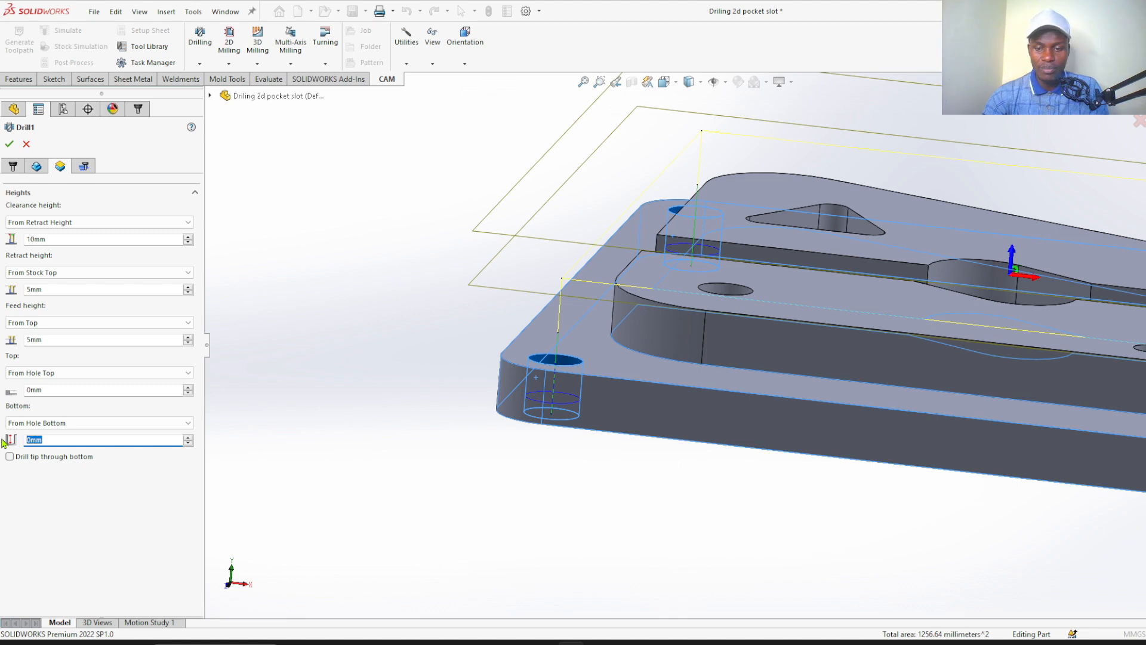
type("-5")
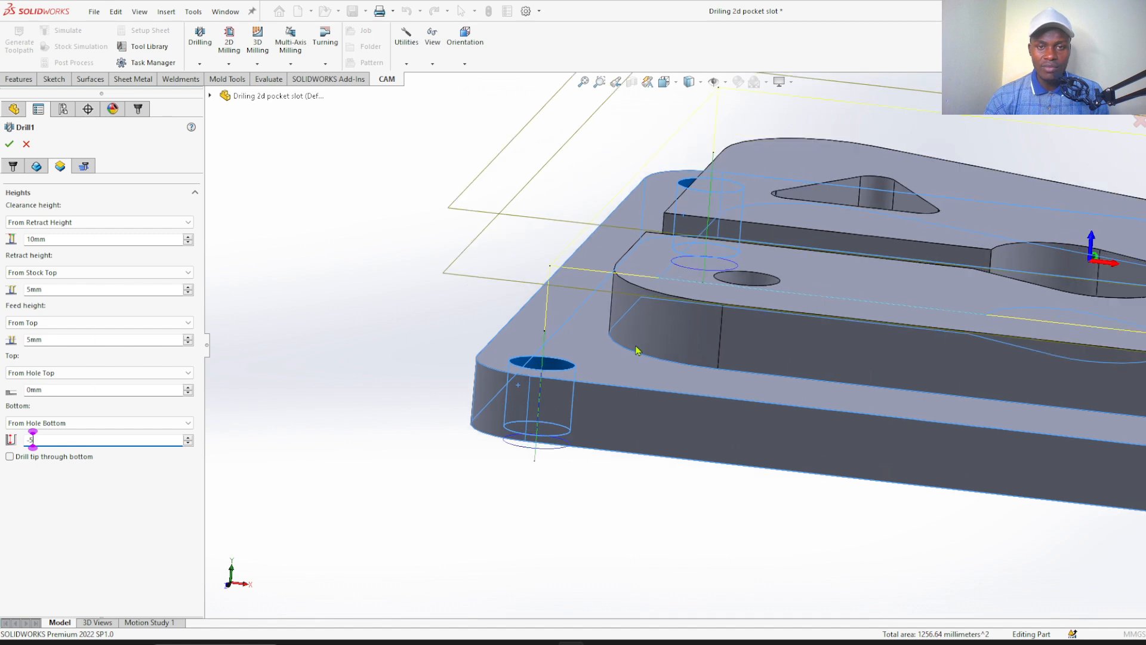
scroll(630, 346, "down", 2)
scroll(591, 363, "up", 2)
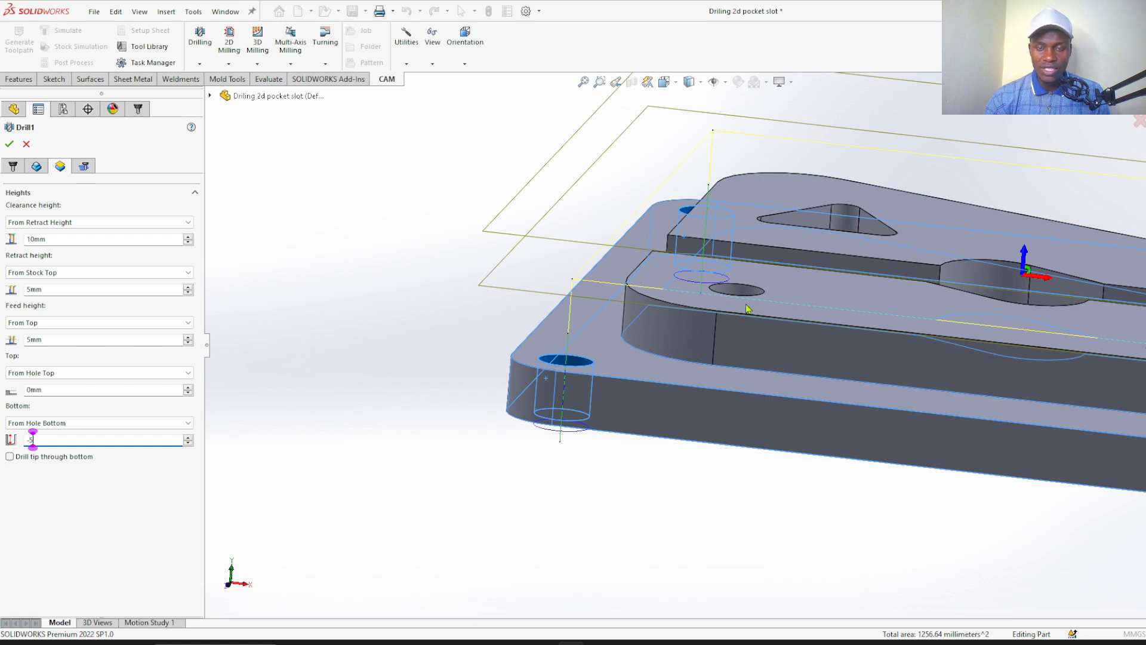
key("Return")
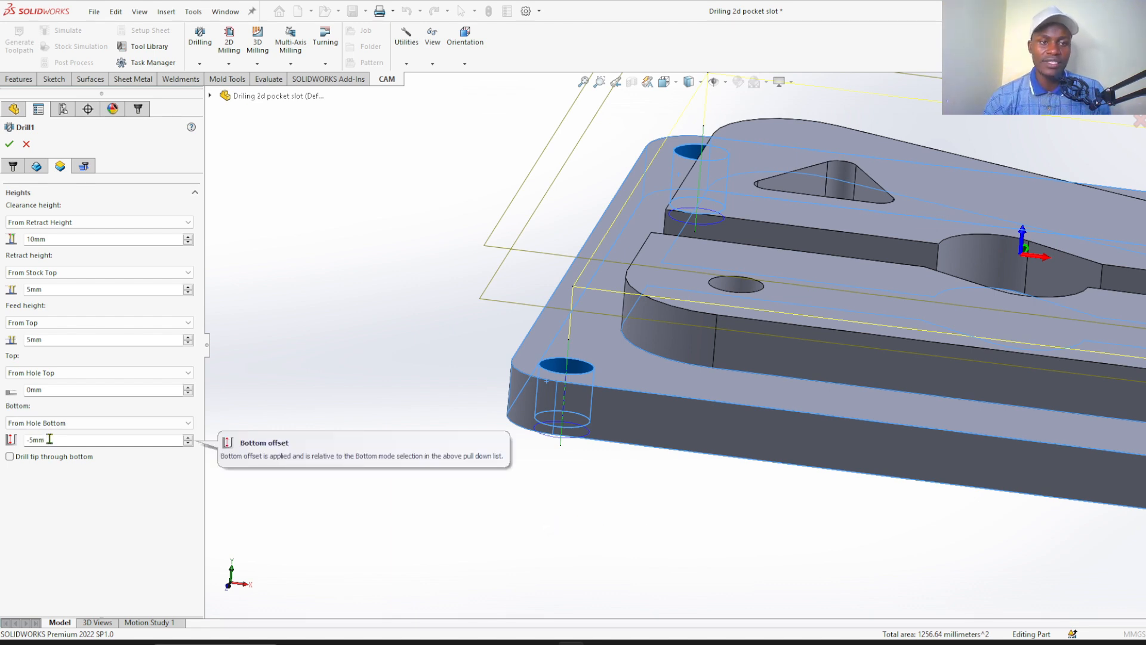
scroll(429, 415, "up", 4)
scroll(857, 370, "down", 2)
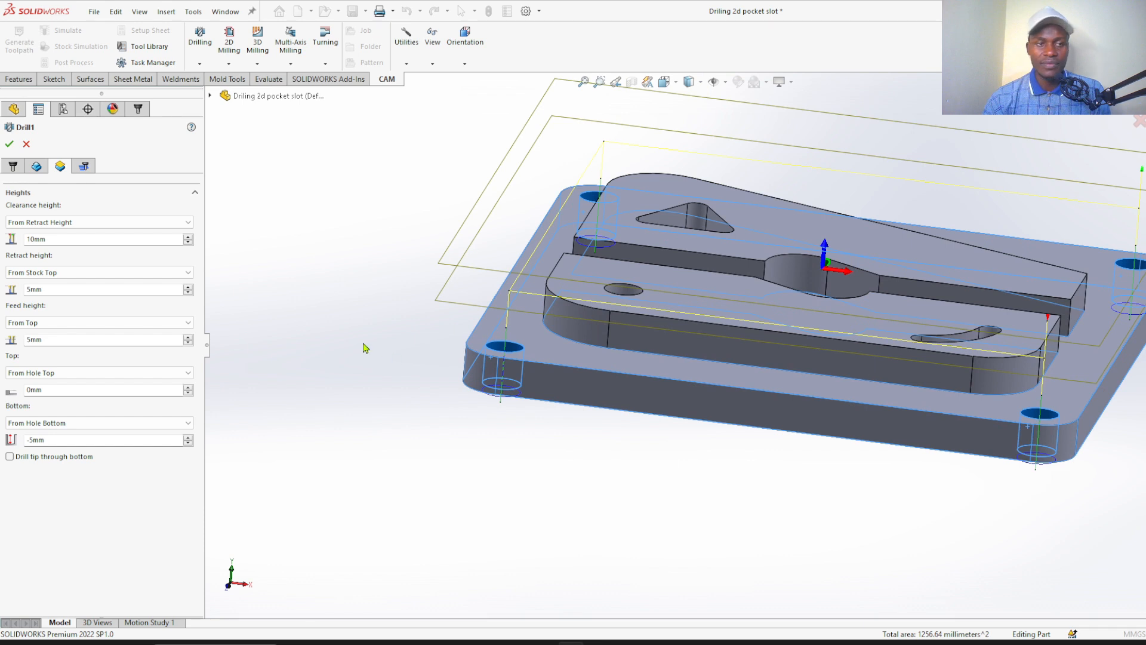
Set the drilling cycle to Deep drilling - full retract and inspect the corner holes' drilling paths
left_click(84, 167)
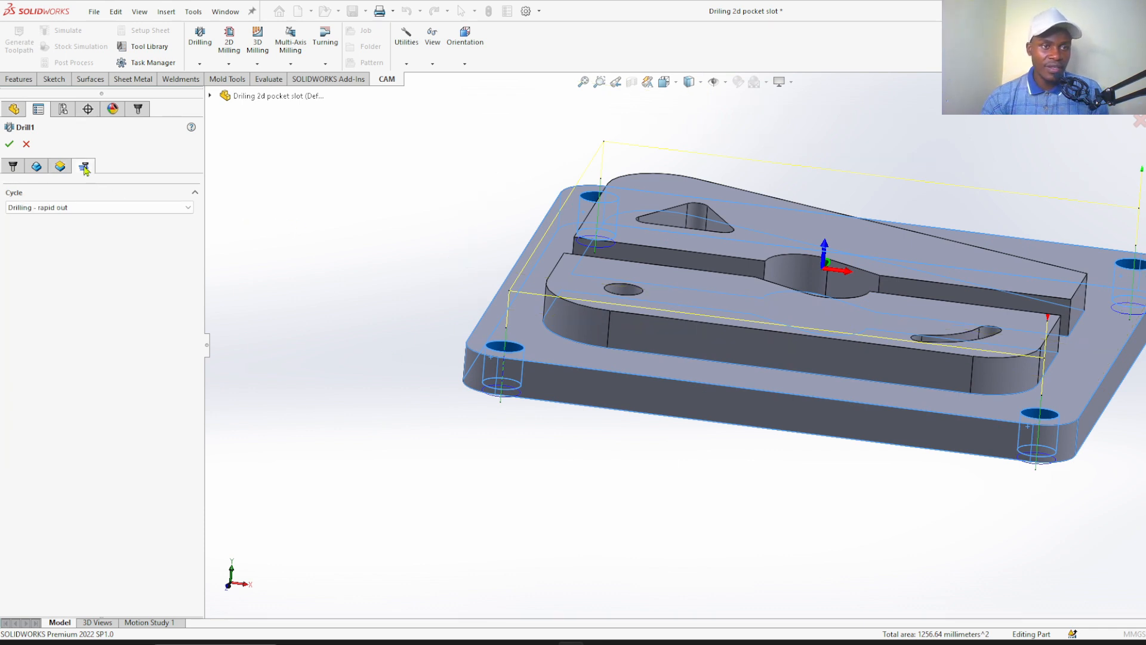
left_click(89, 209)
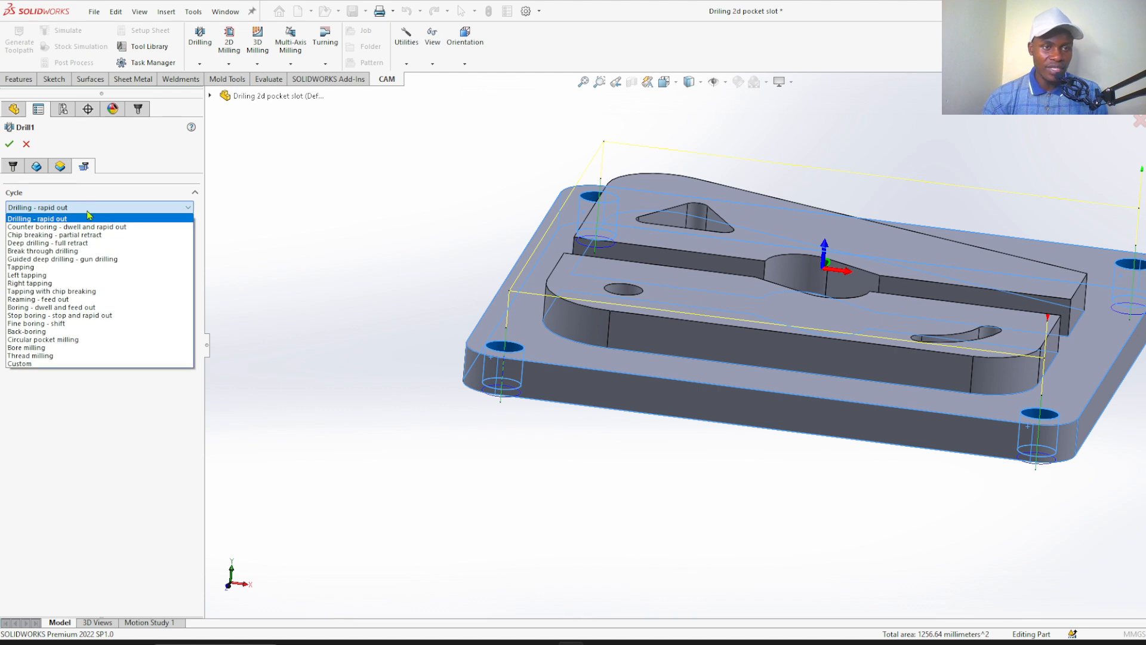
left_click(75, 243)
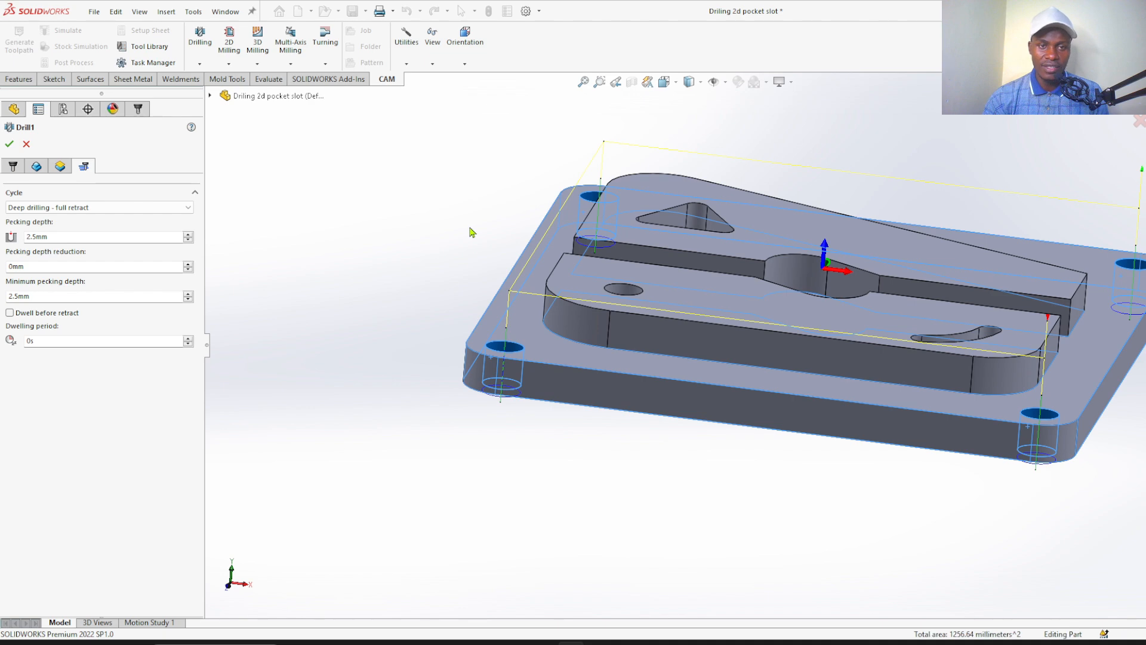
scroll(472, 254, "down", 3)
scroll(460, 251, "up", 3)
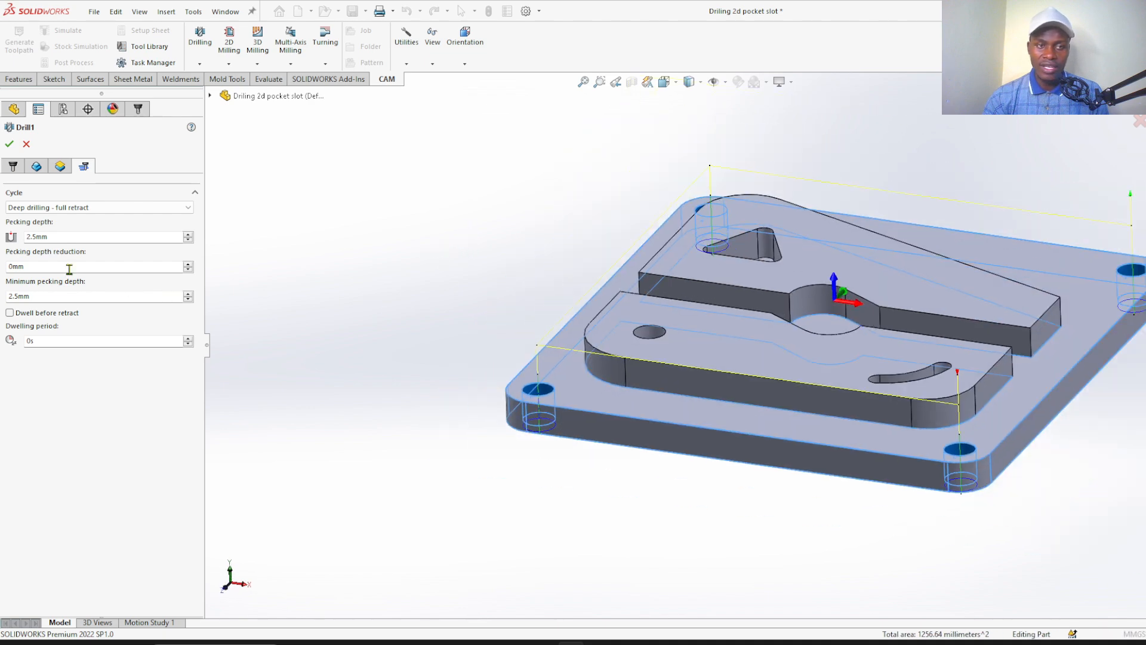
middle_click_drag(481, 312, 492, 327)
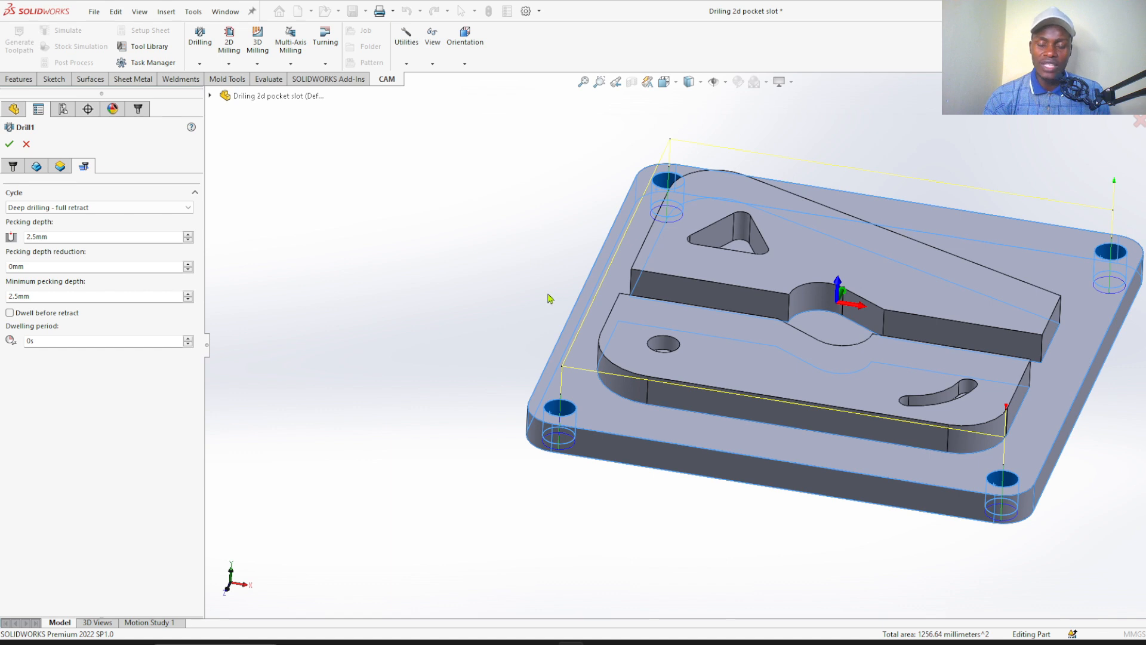
scroll(617, 400, "down", 3)
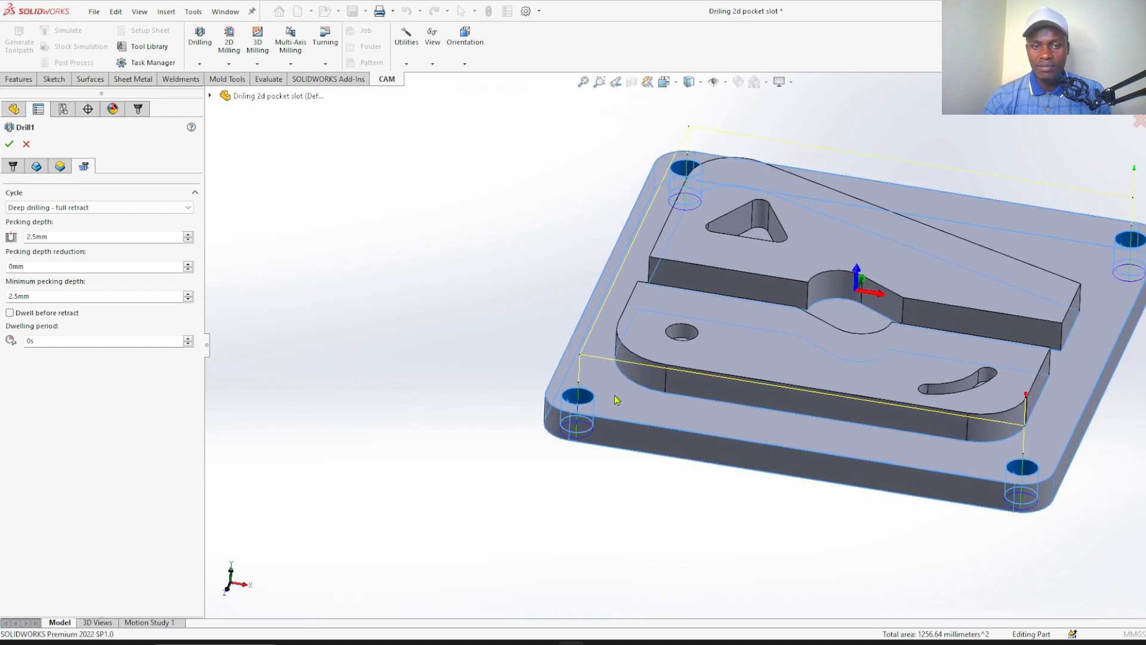
scroll(613, 403, "up", 2)
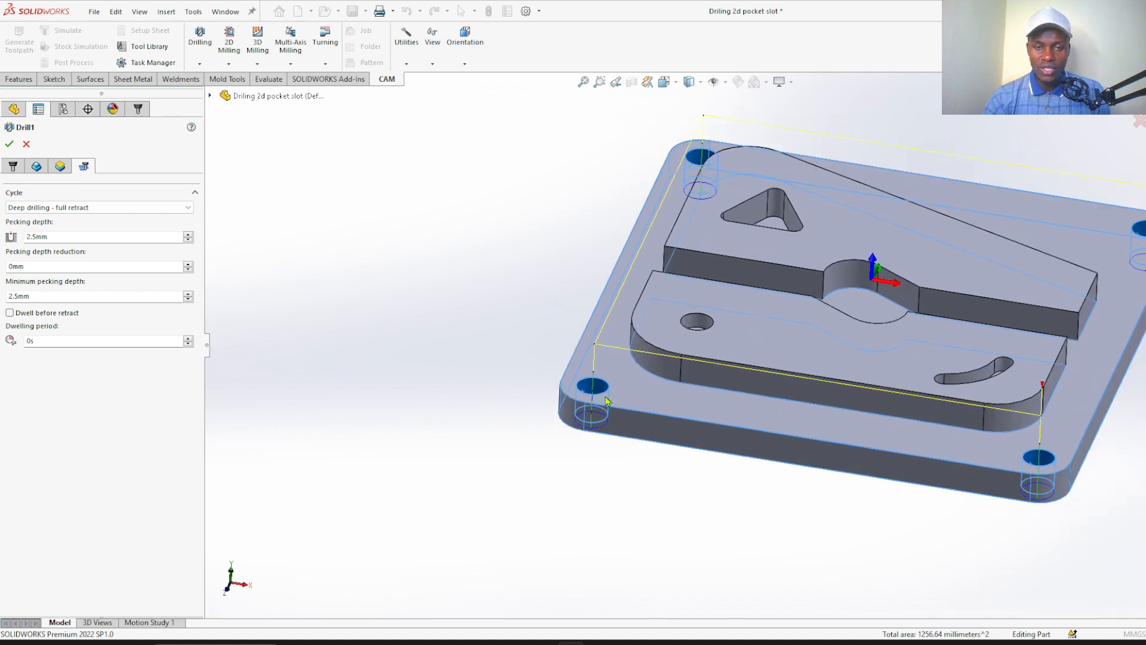
scroll(663, 370, "down", 3)
scroll(571, 391, "up", 2)
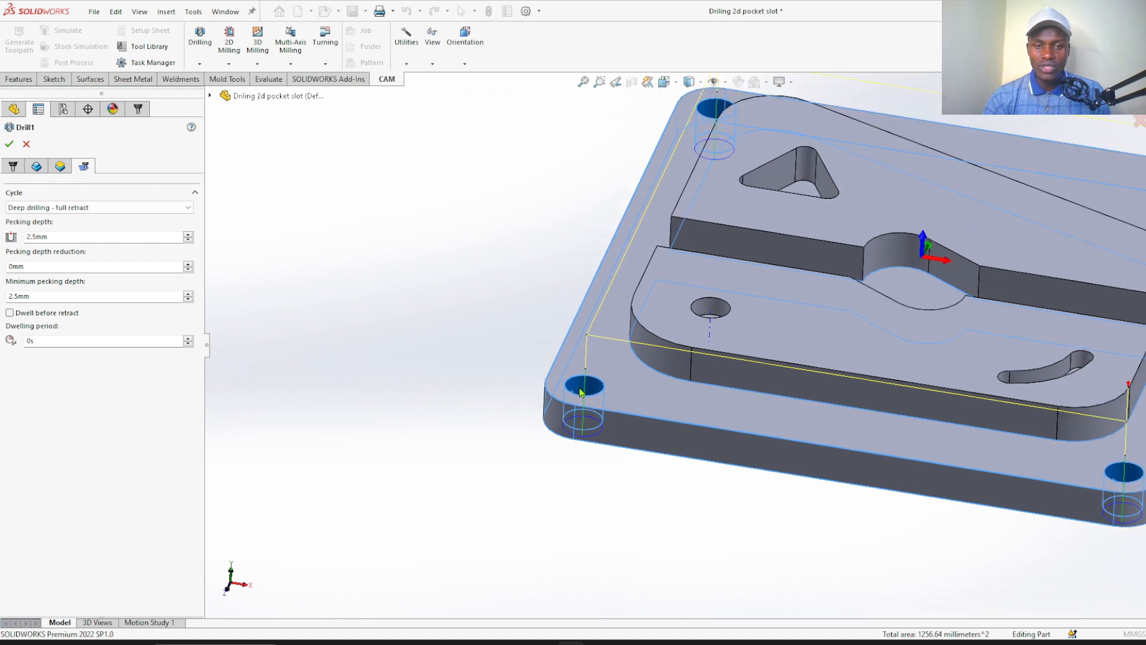
Set the corner-hole drilling cycle's pecking depth to 1.1 mm
scroll(768, 337, "up", 2)
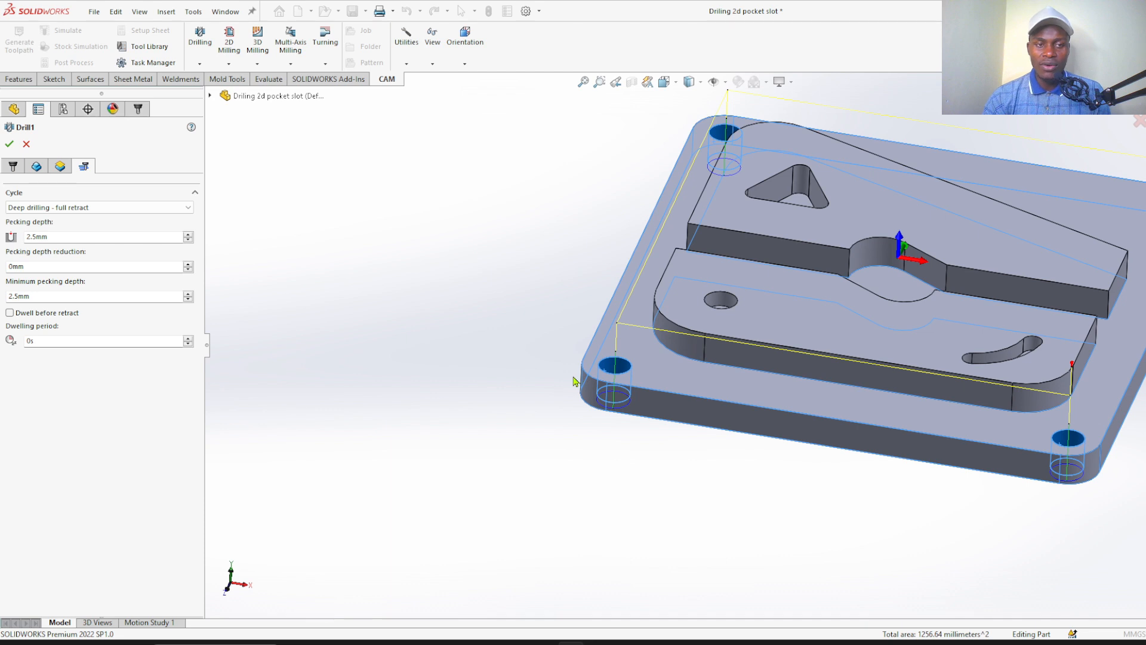
scroll(685, 364, "down", 2)
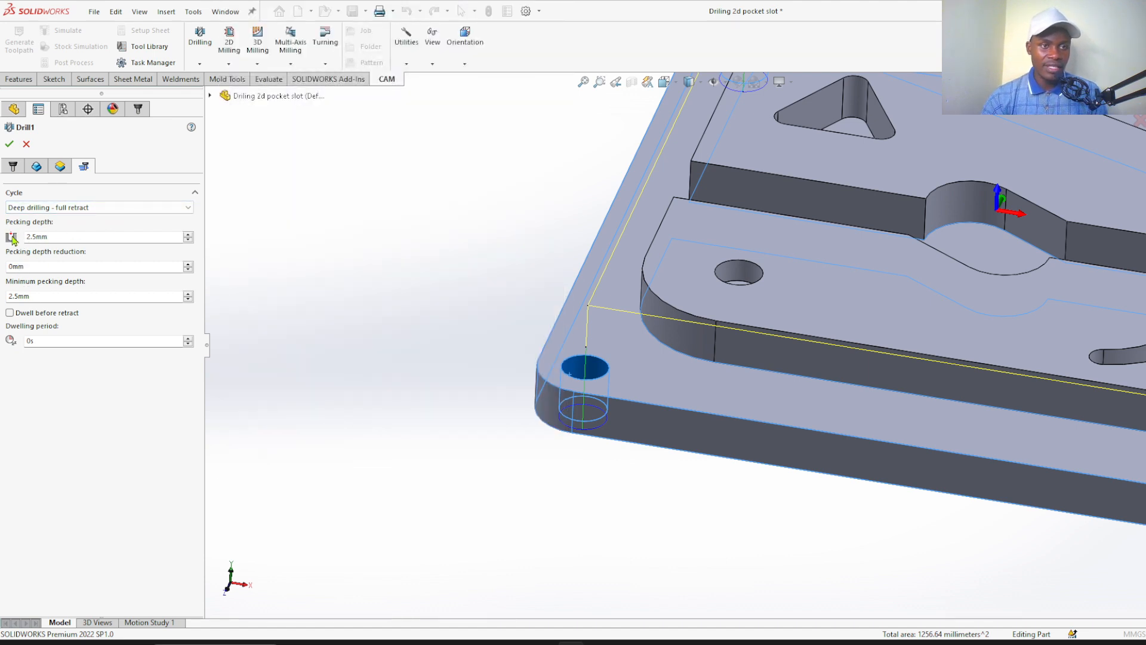
left_click(66, 242)
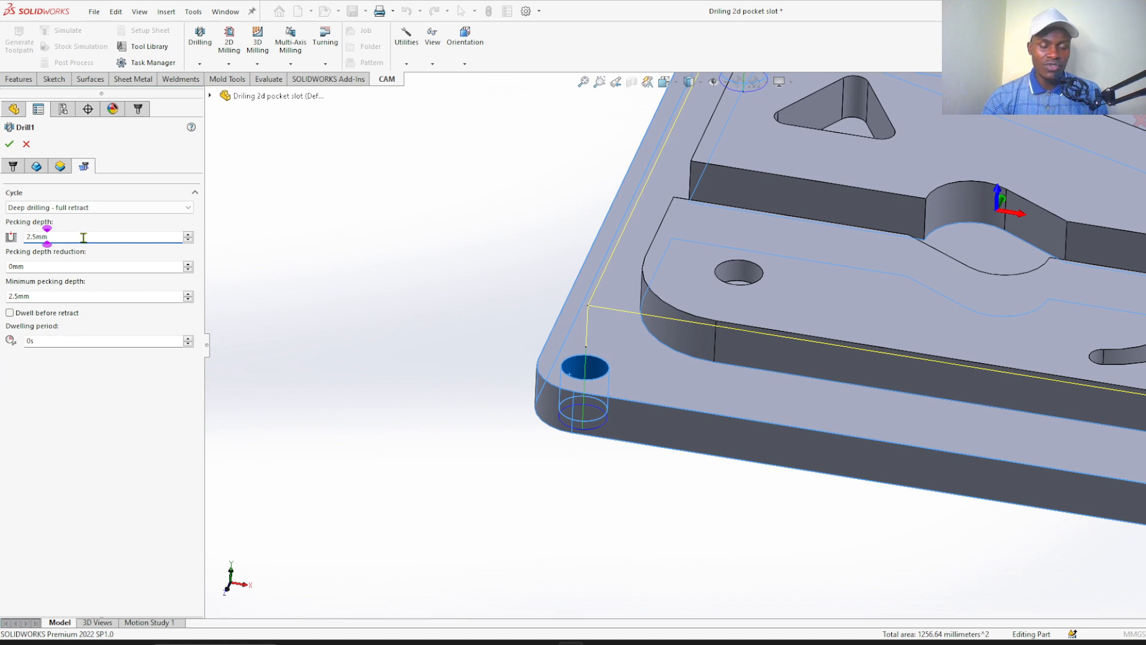
mouse_move(82, 238)
left_mouse_down()
mouse_move(19, 239)
mouse_move(78, 240)
left_mouse_up()
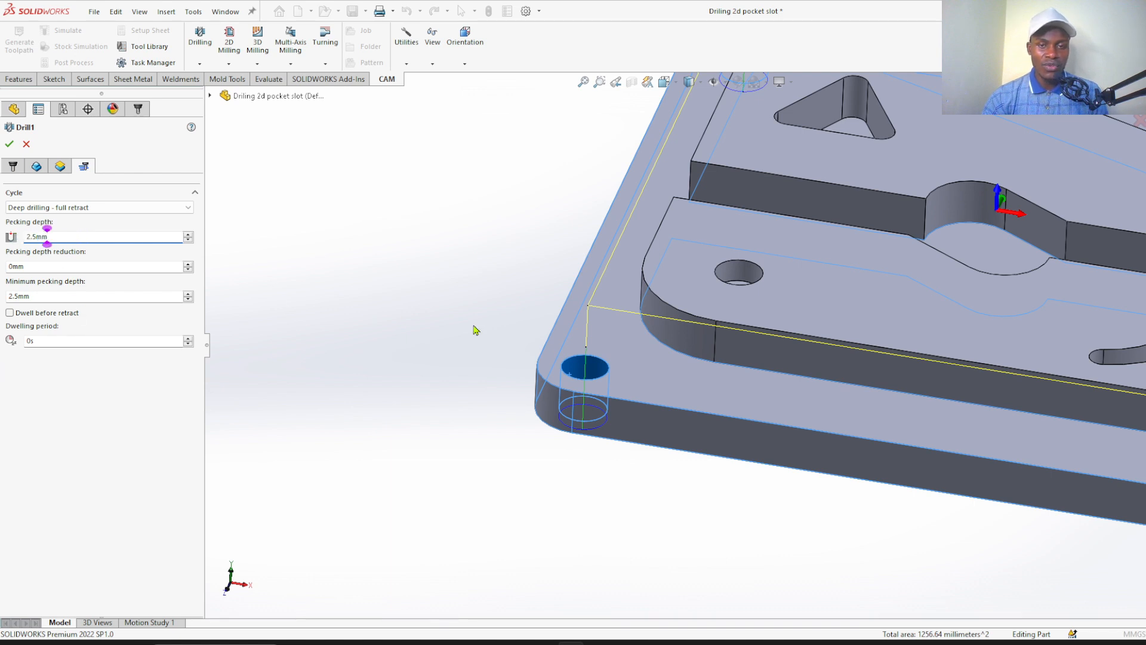
scroll(618, 355, "down", 3)
scroll(614, 366, "up", 3)
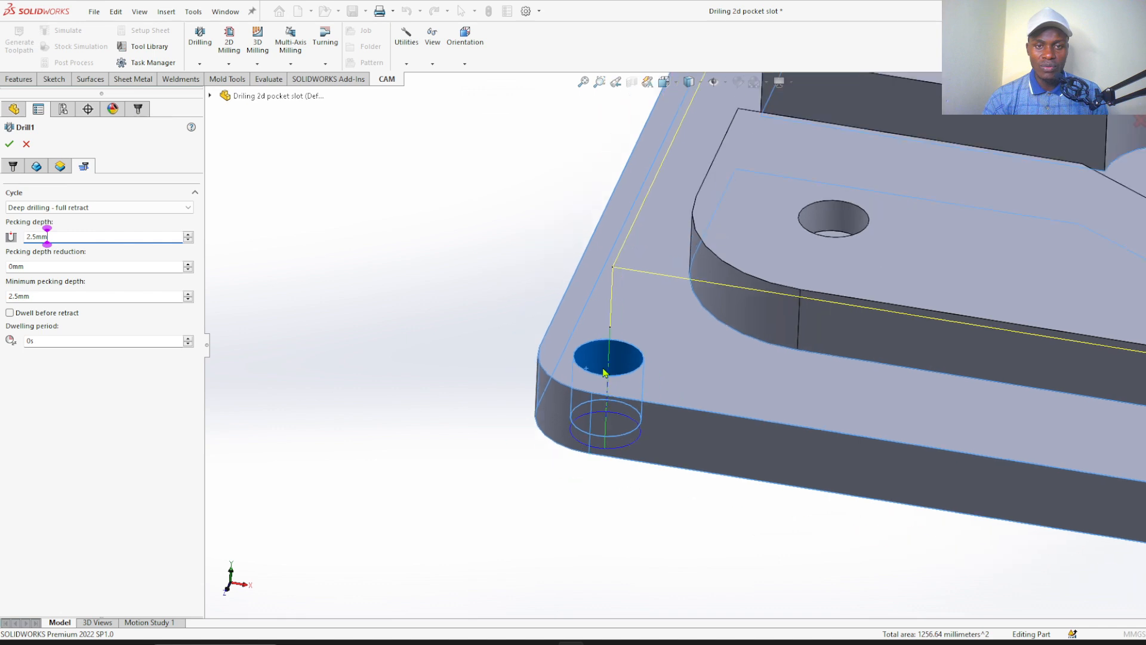
scroll(670, 359, "down", 2)
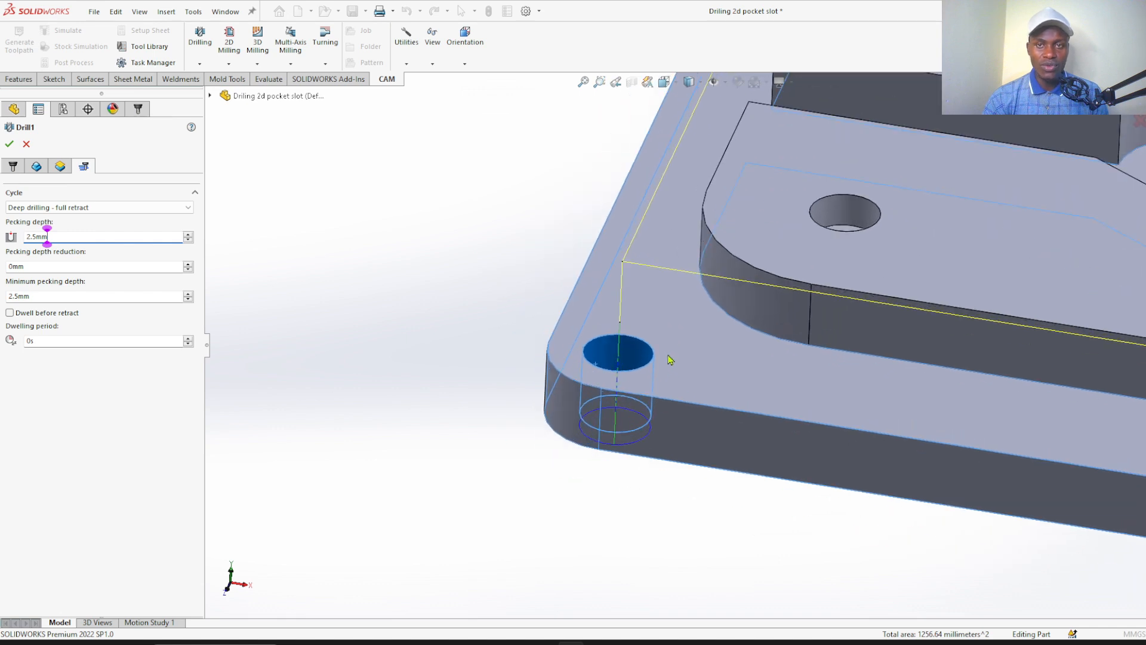
scroll(652, 358, "down", 1)
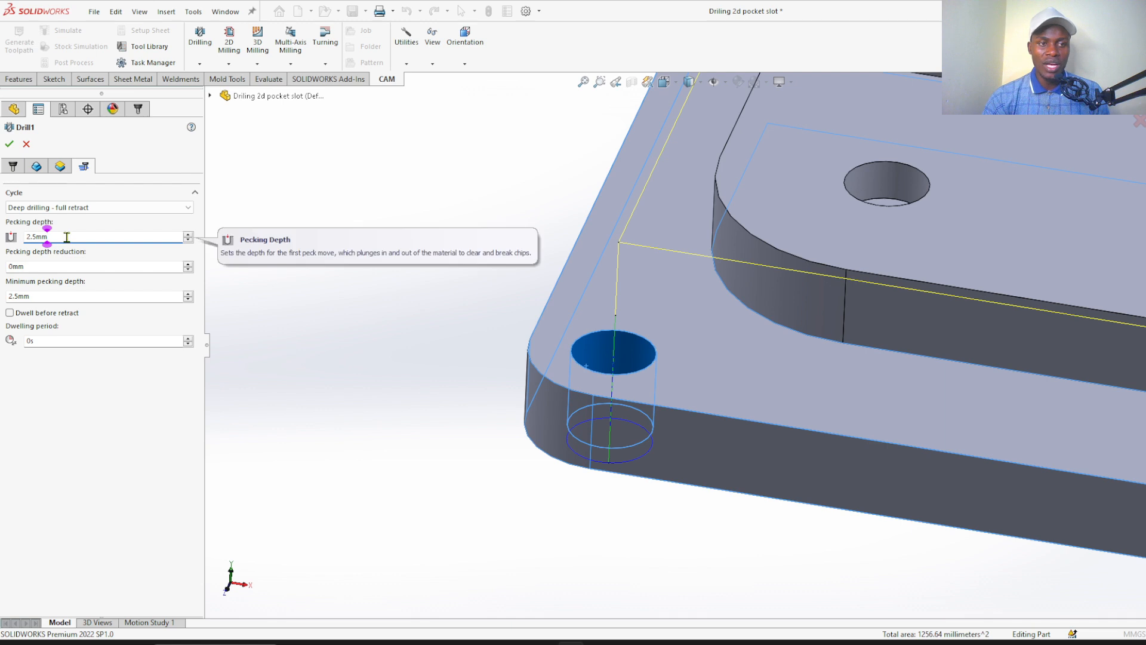
left_click_drag(66, 237, 6, 239)
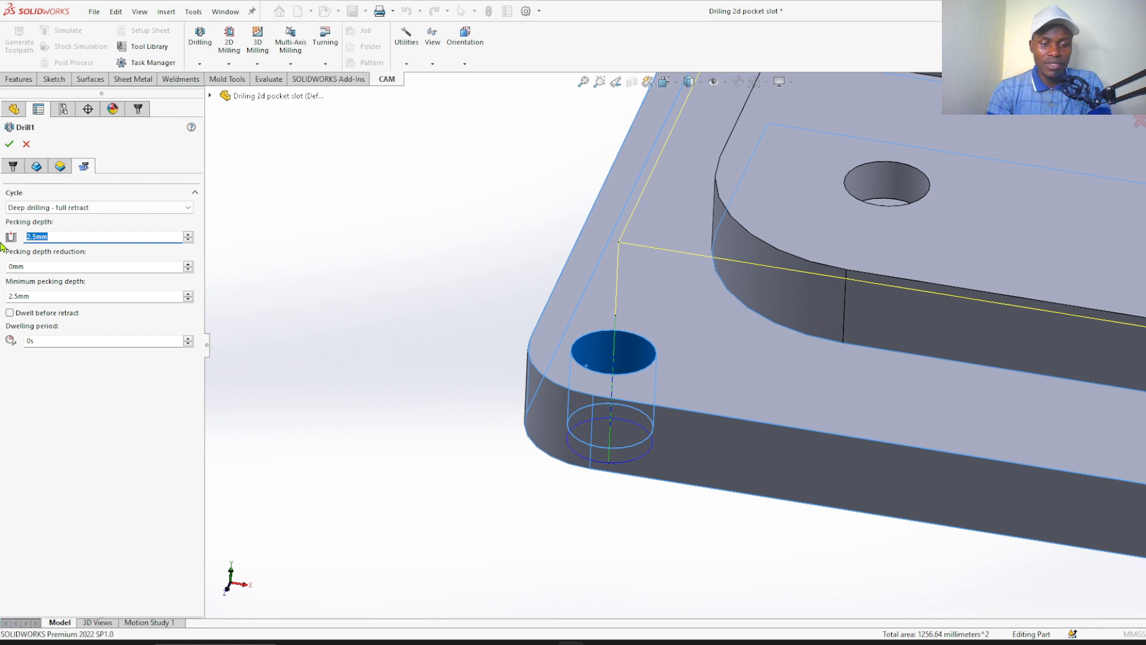
type("1.")
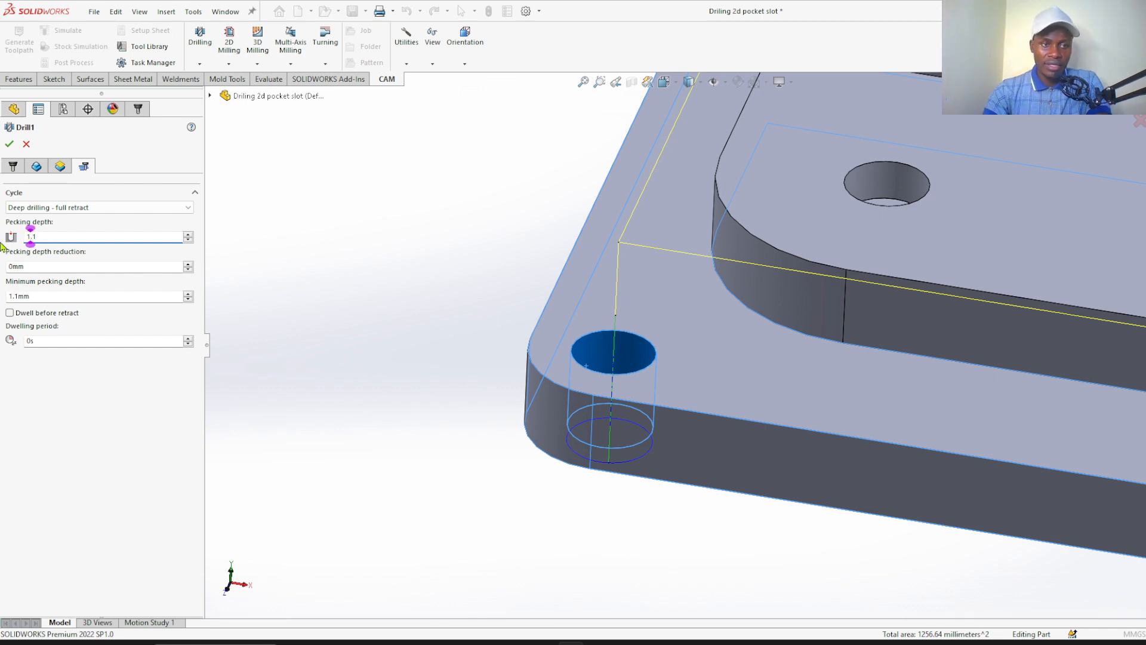
type("1")
Set the cycle's minimum pecking depth to 1 mm and accept the corner-hole drilling operation
left_click(48, 299)
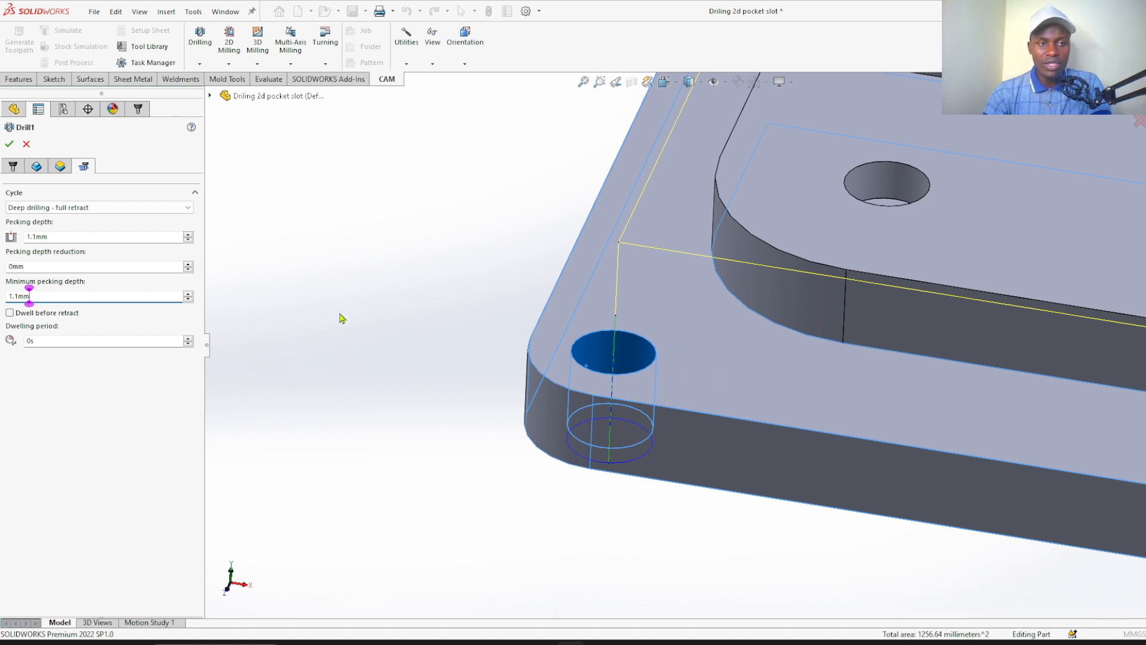
scroll(336, 315, "up", 1)
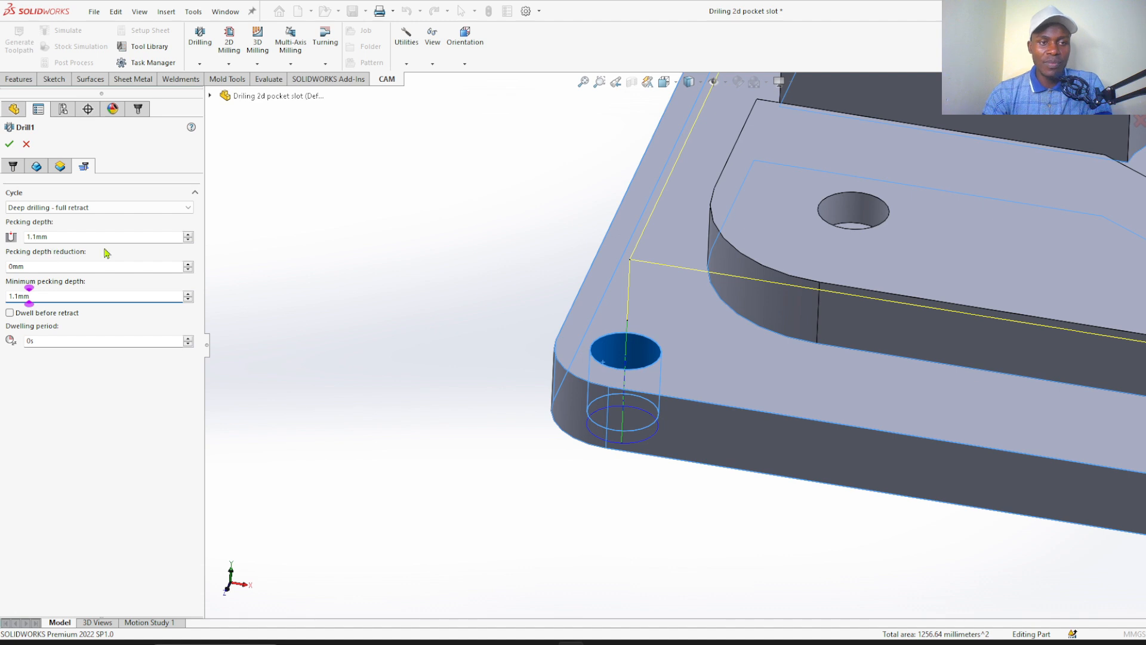
scroll(710, 331, "up", 5)
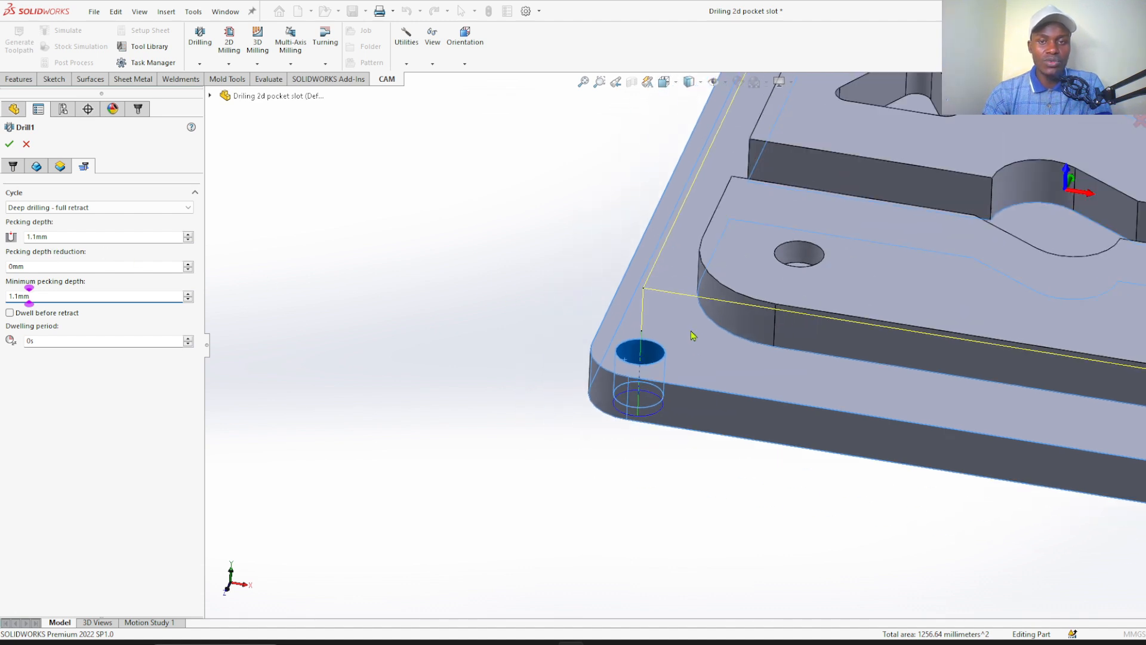
scroll(886, 332, "down", 5)
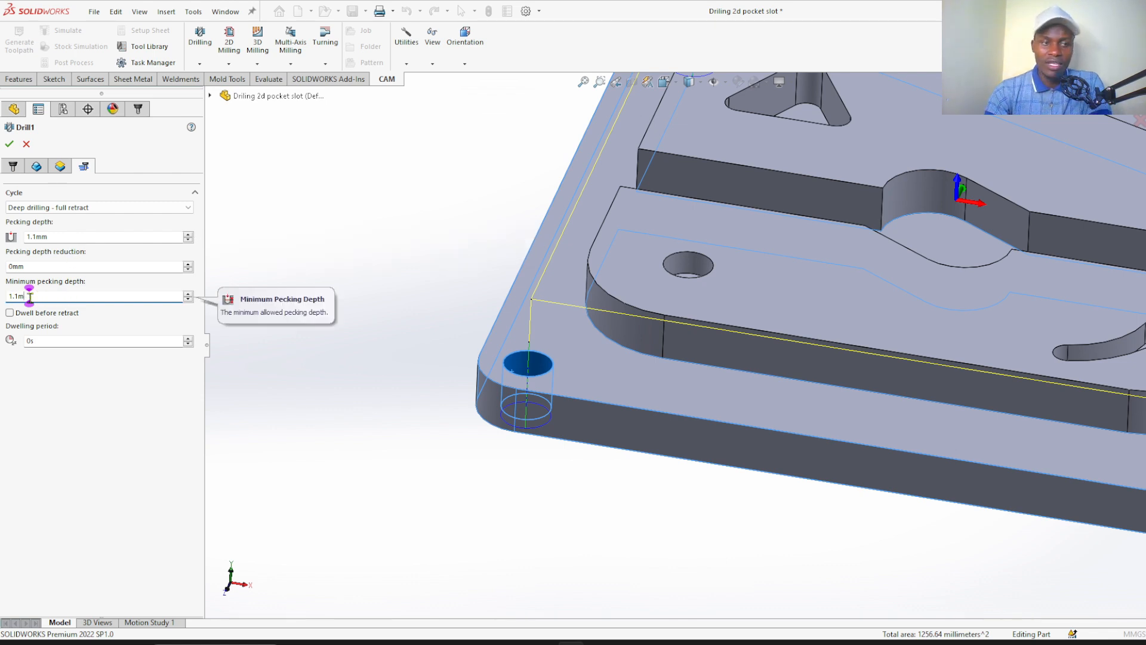
key("BackSpace")
key("BackSpace")
key("BackSpace")
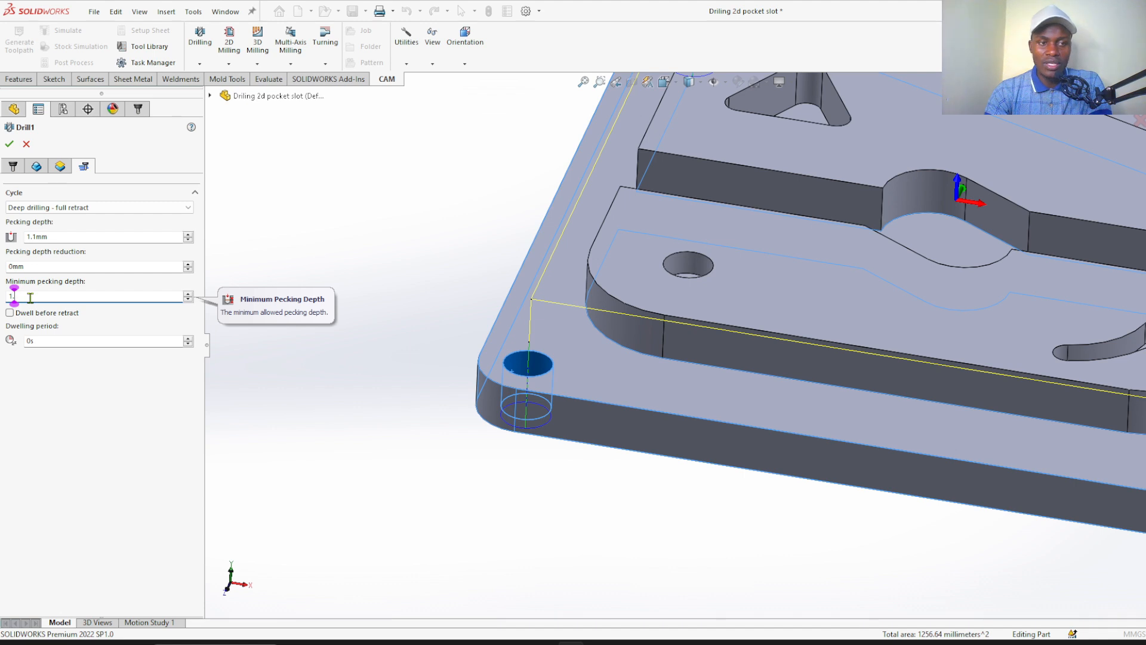
key("BackSpace")
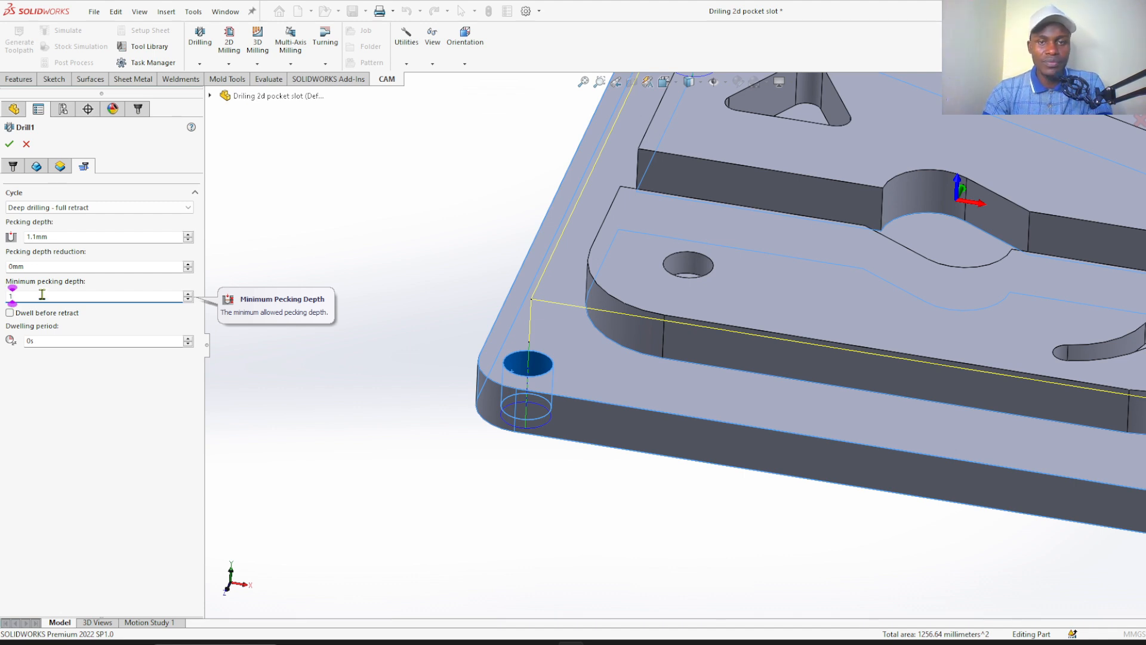
scroll(714, 296, "up", 3)
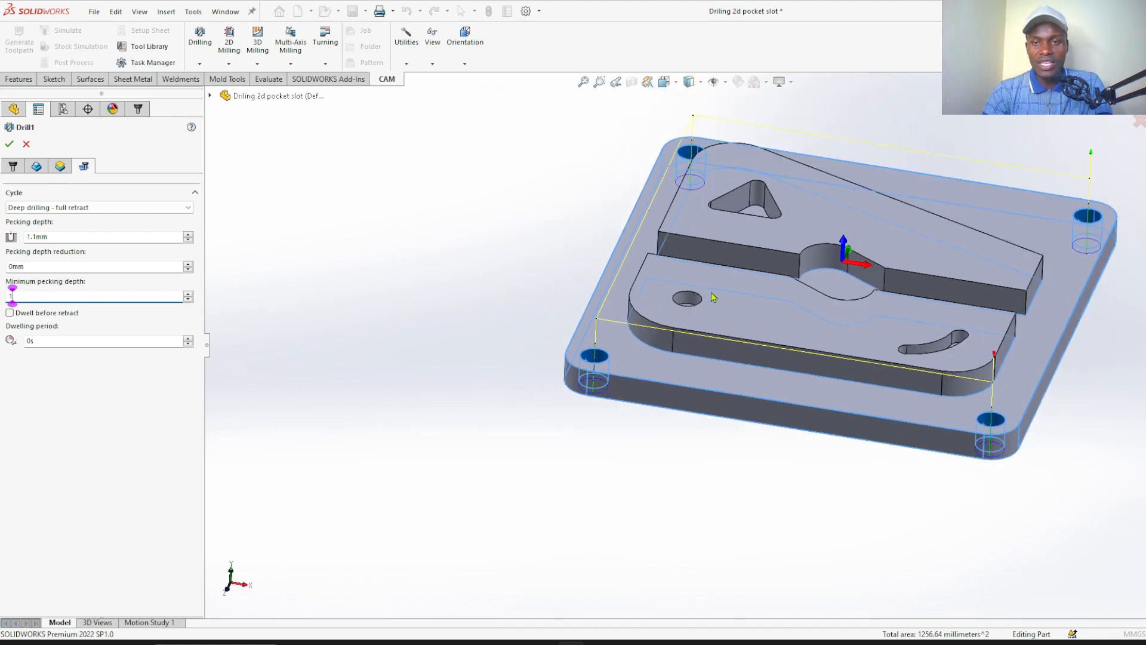
left_click(10, 145)
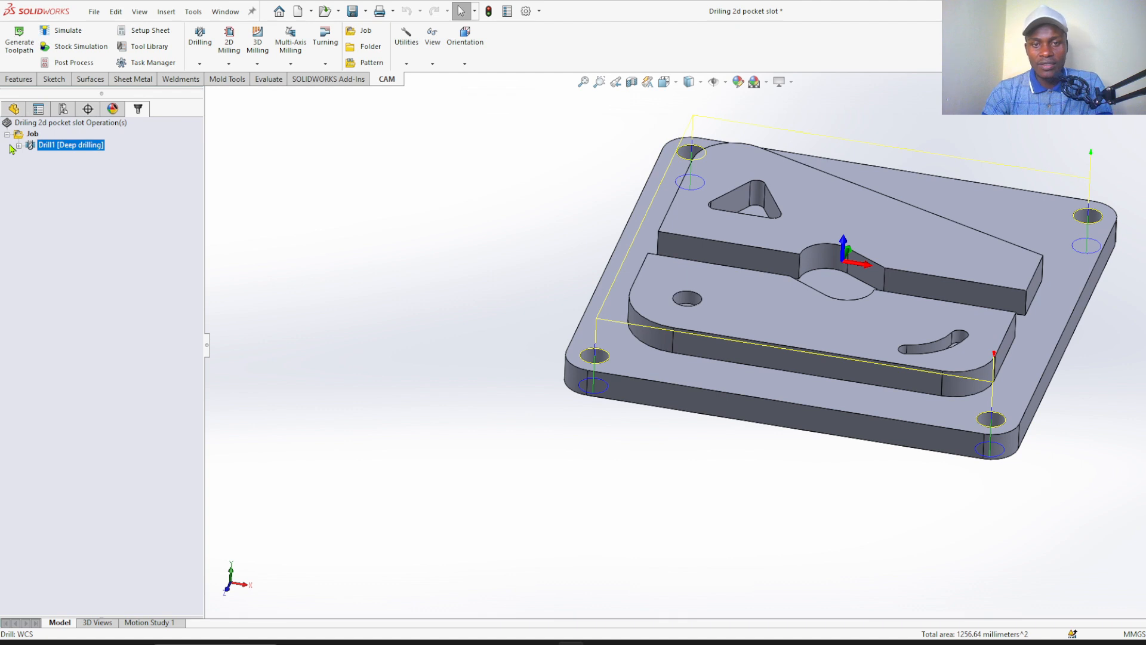
Run the stock simulation of the corner-hole drilling operation at a slightly reduced playback speed
left_click(72, 207)
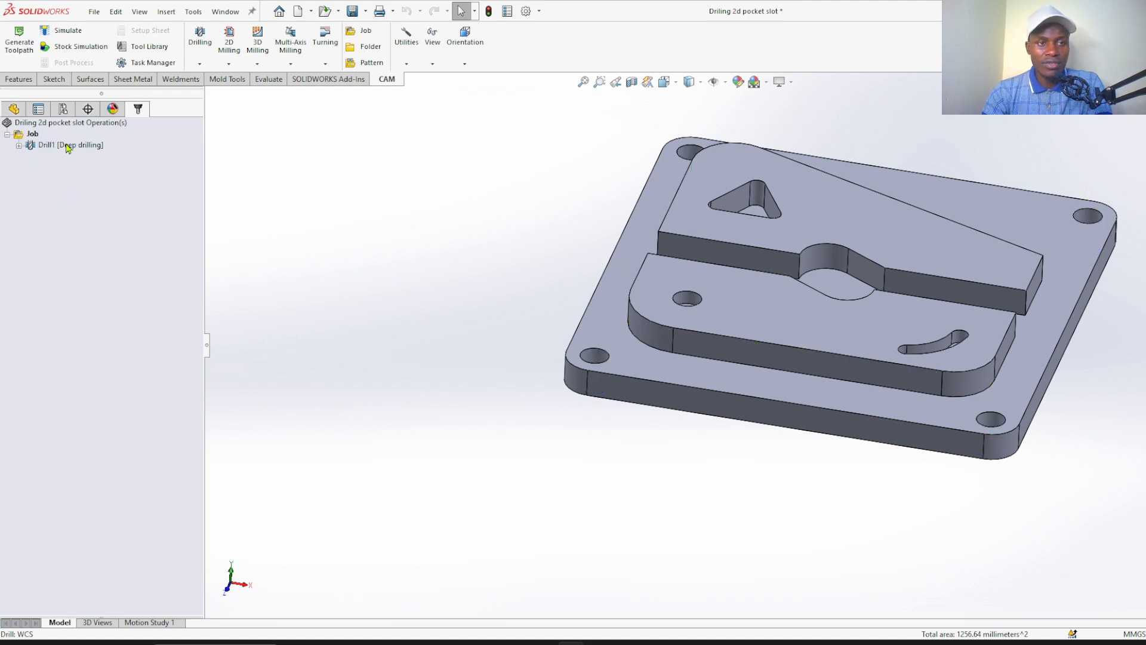
left_click(67, 146)
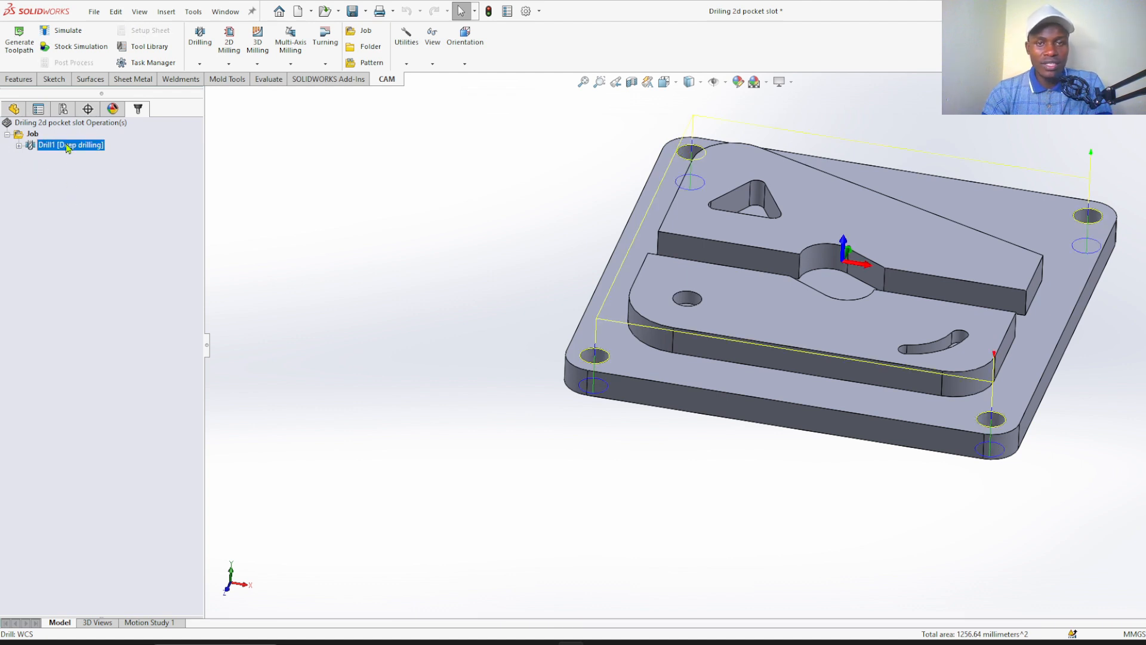
left_click(71, 46)
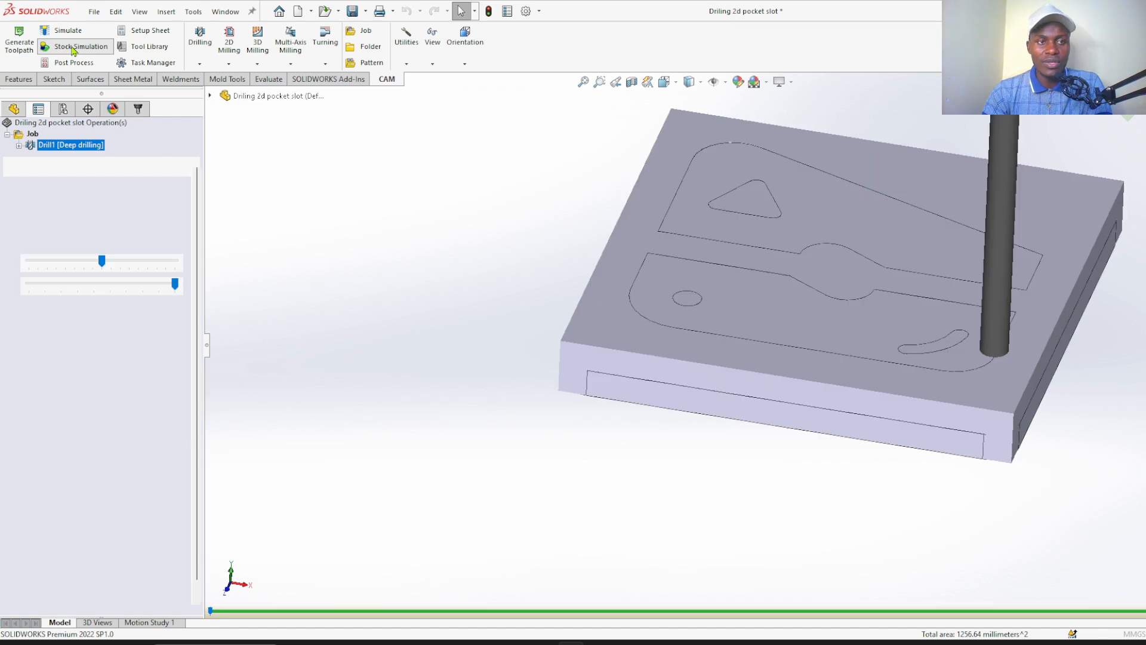
left_click(90, 262)
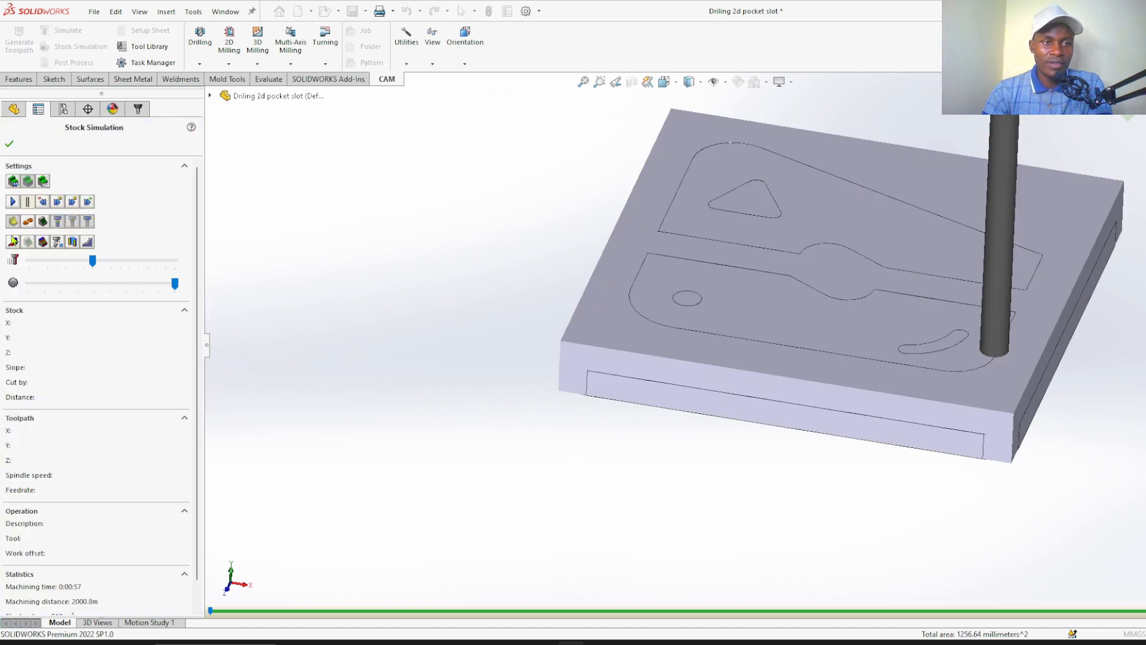
left_click(13, 203)
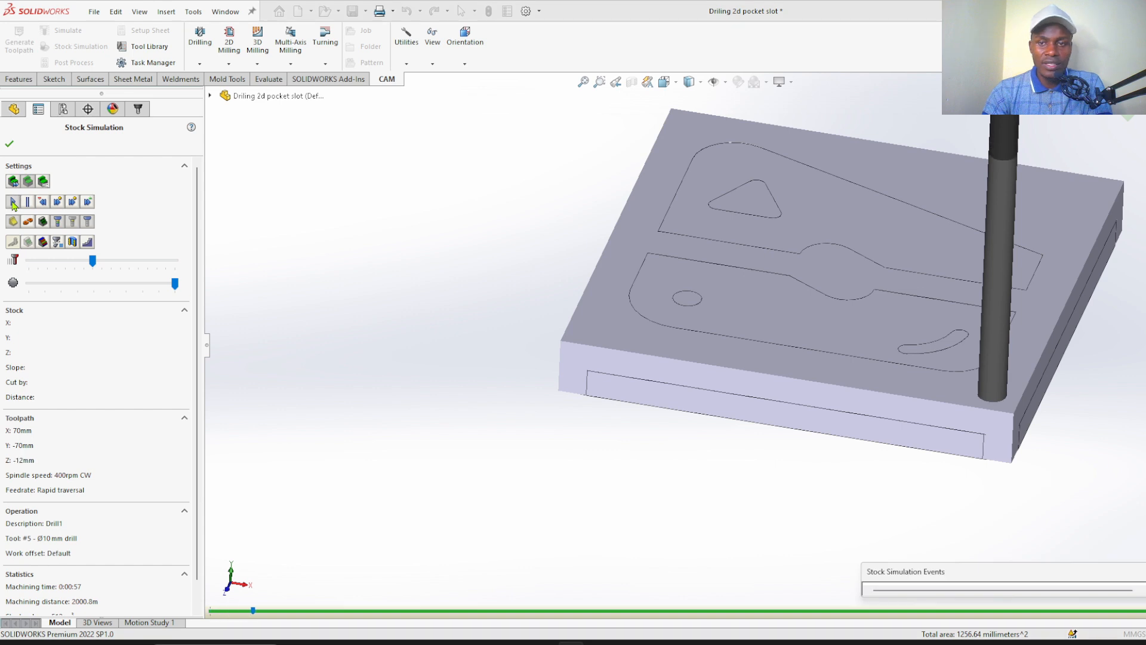
Inspect the simulated corner holes from beneath and above the stock, and close the stock simulation
middle_click_drag(424, 320, 421, 221)
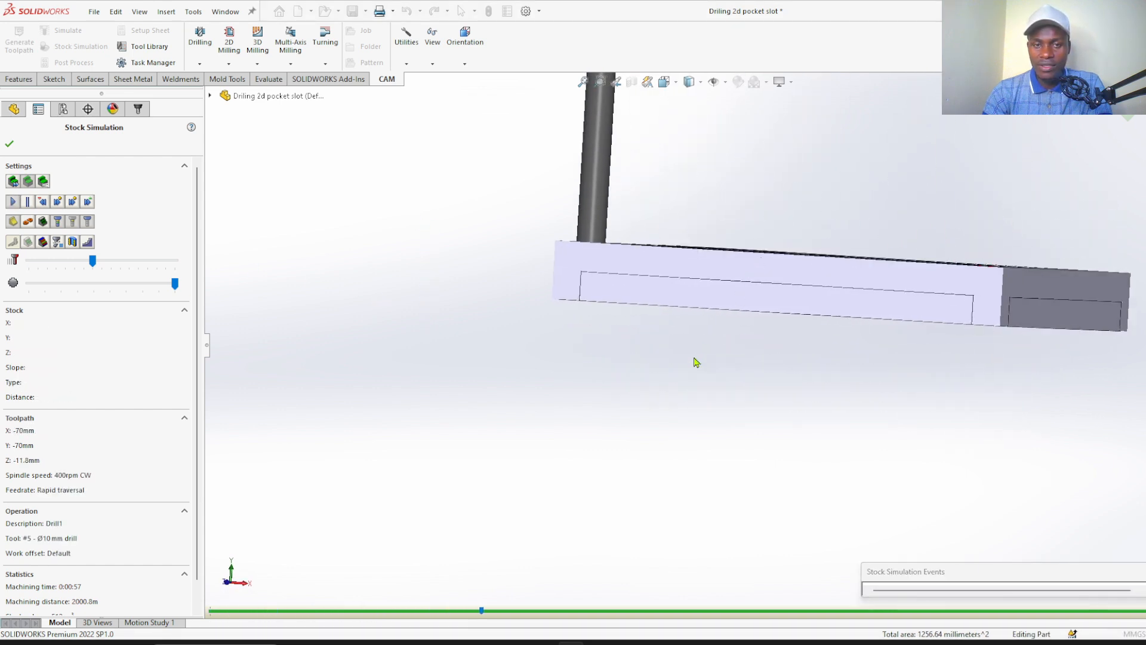
middle_click_drag(696, 361, 683, 320)
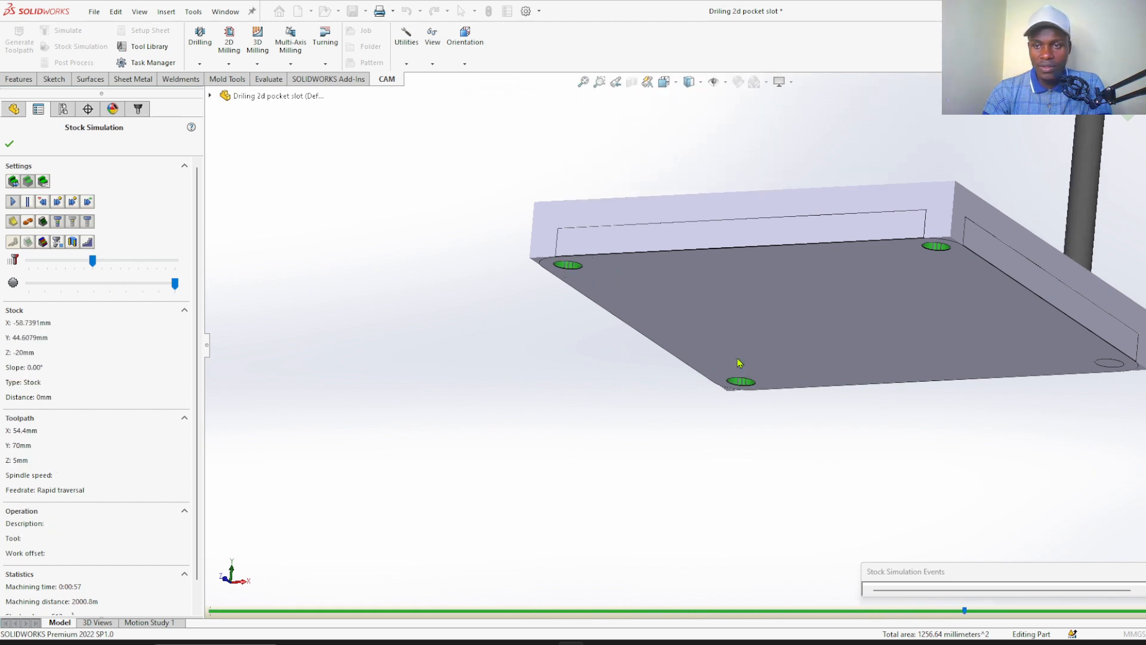
scroll(1110, 365, "down", 5)
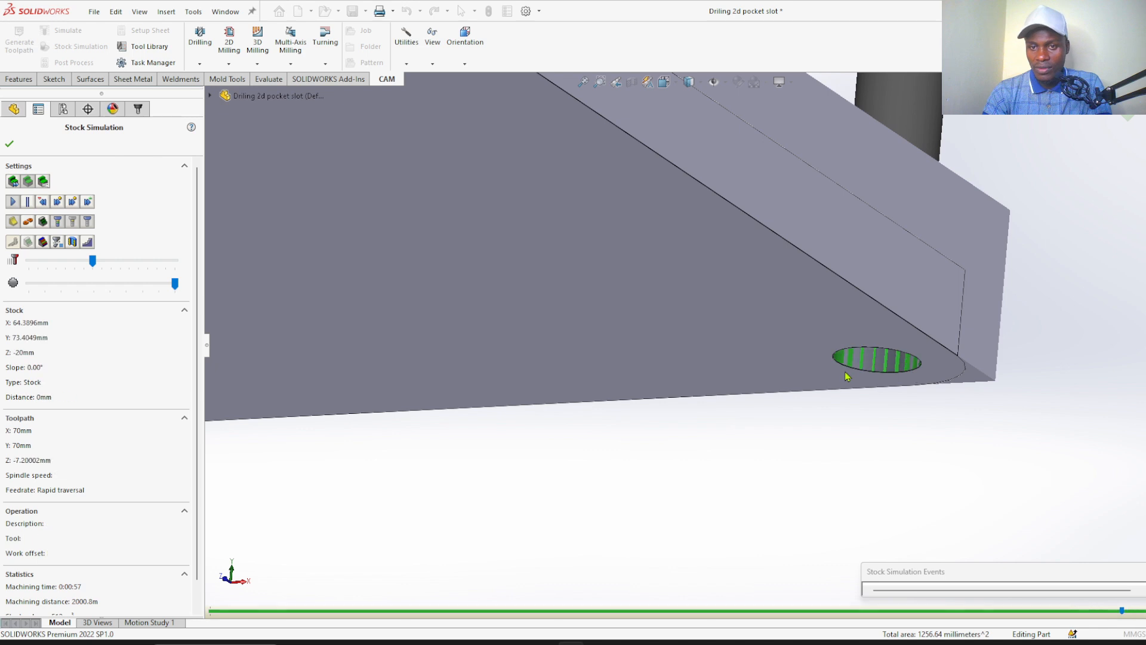
scroll(847, 377, "up", 10)
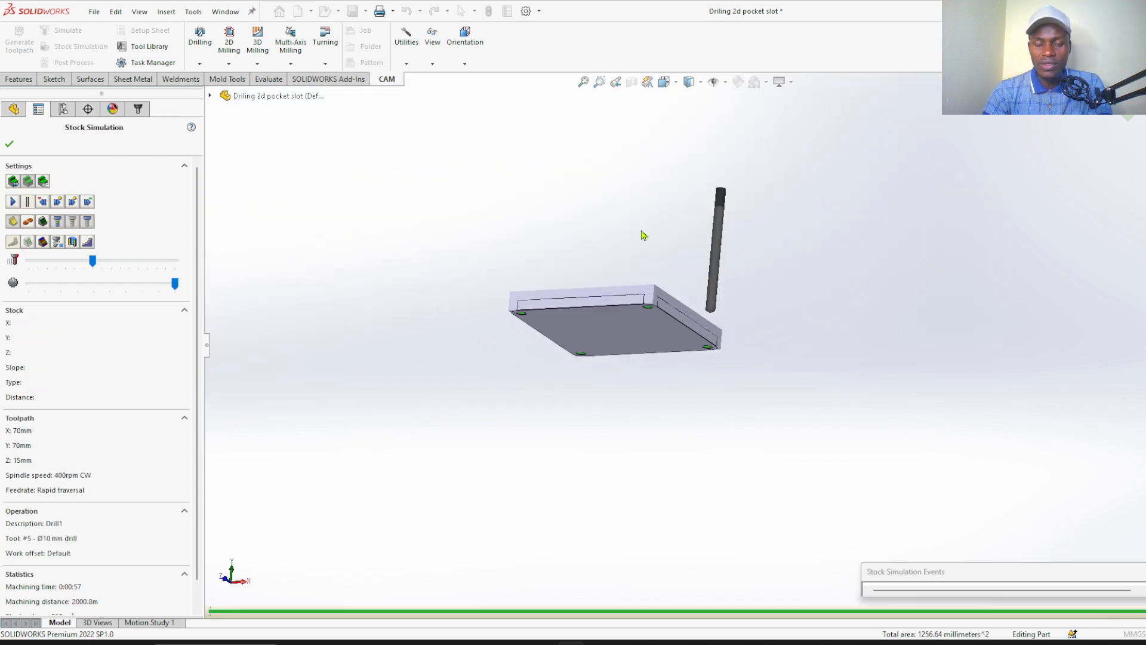
middle_click_drag(643, 235, 650, 404)
scroll(650, 320, "down", 5)
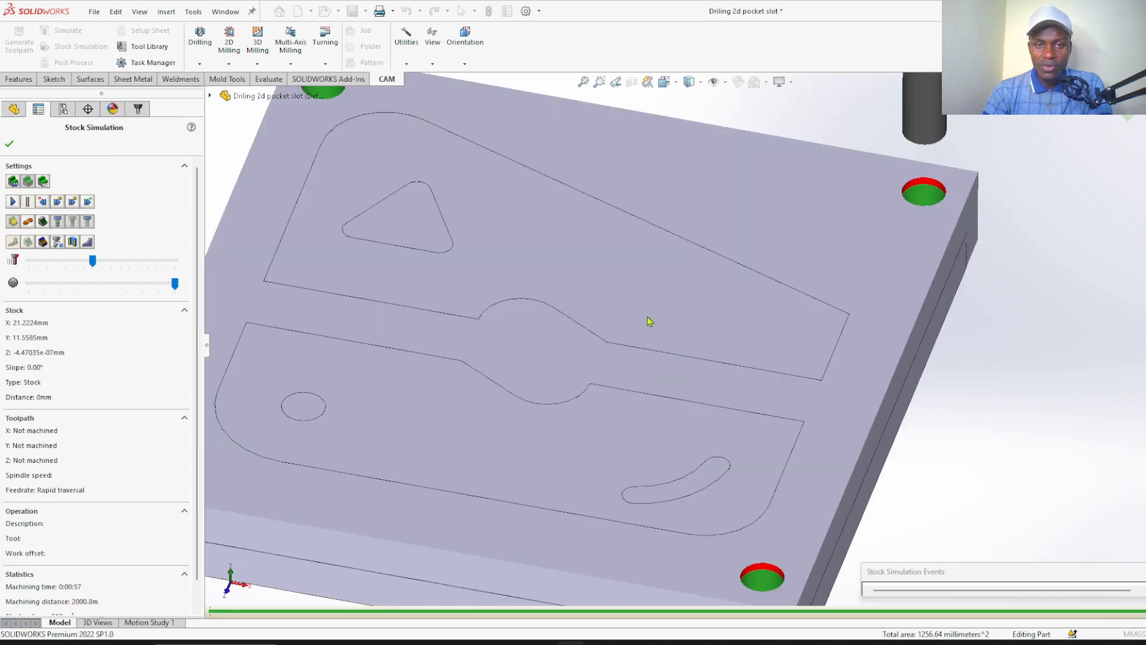
scroll(677, 320, "up", 5)
left_click(9, 144)
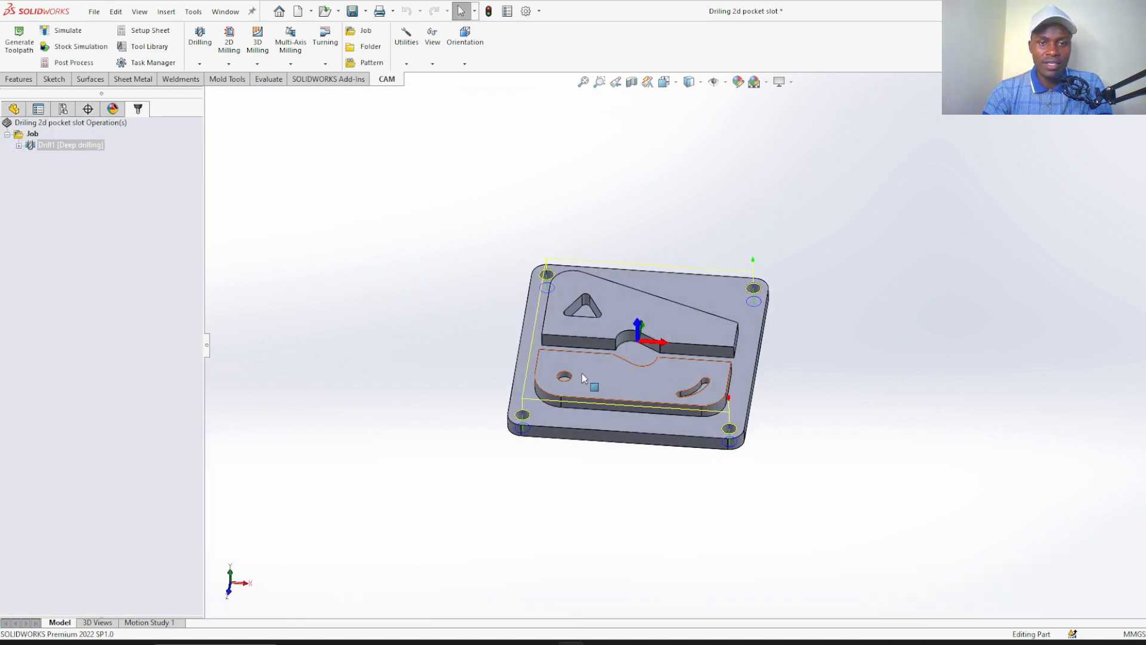
Add a second drilling operation with the #5 Ø10 mm drill for the round hole in the raised island
scroll(584, 377, "down", 4)
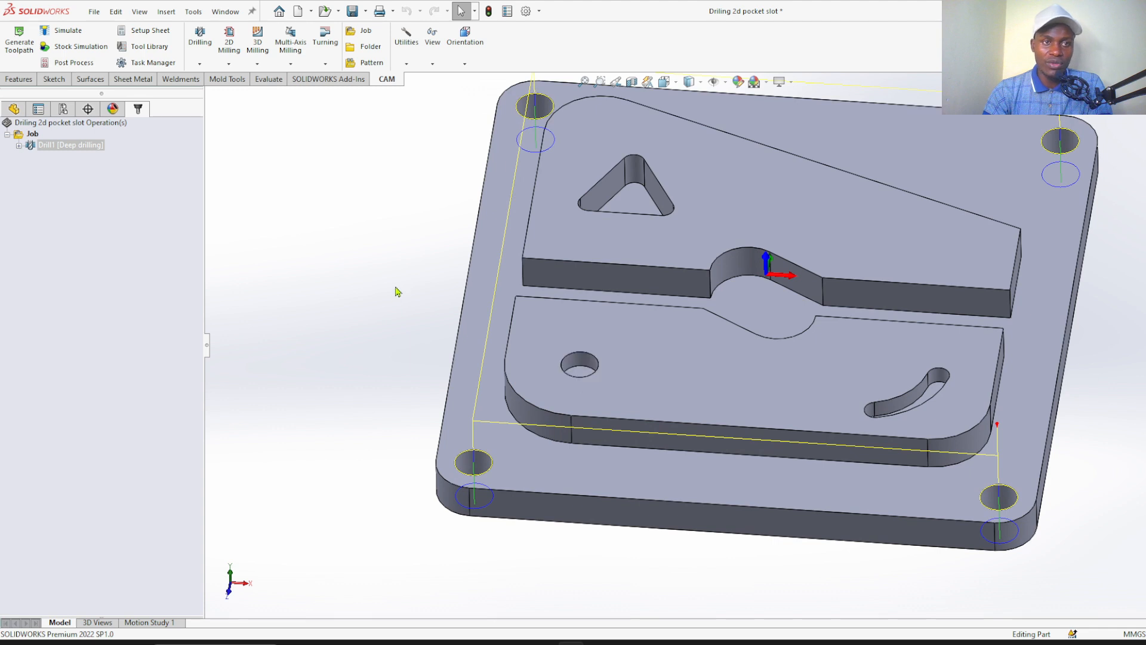
left_click(94, 192)
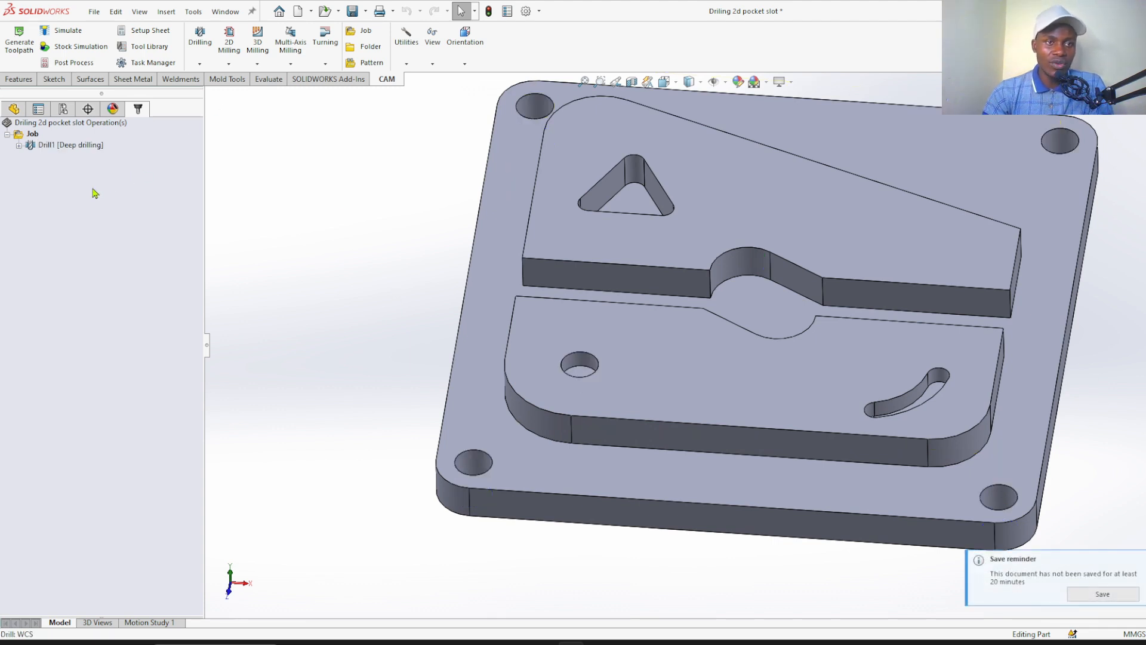
left_click(201, 69)
left_click(213, 95)
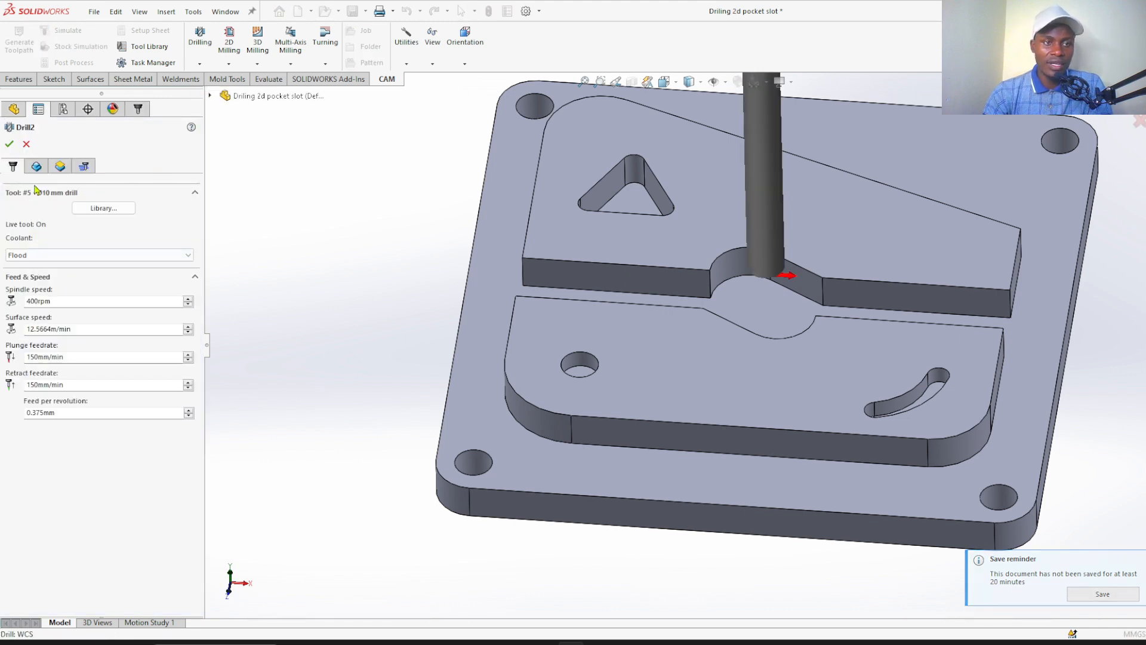
left_click(103, 208)
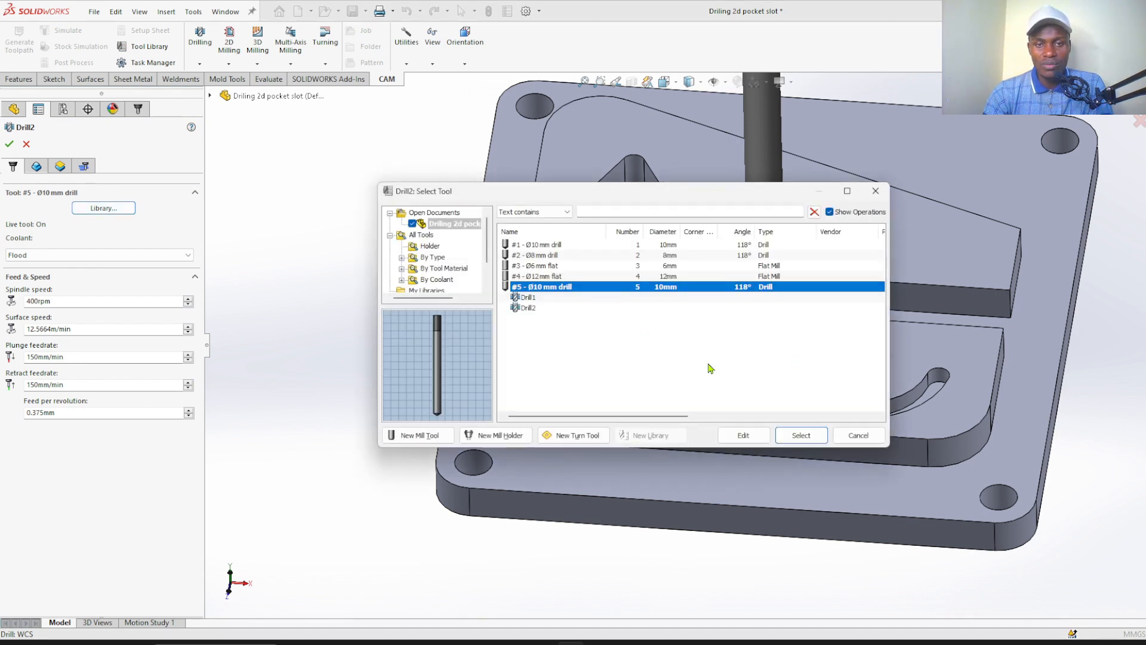
left_click(802, 435)
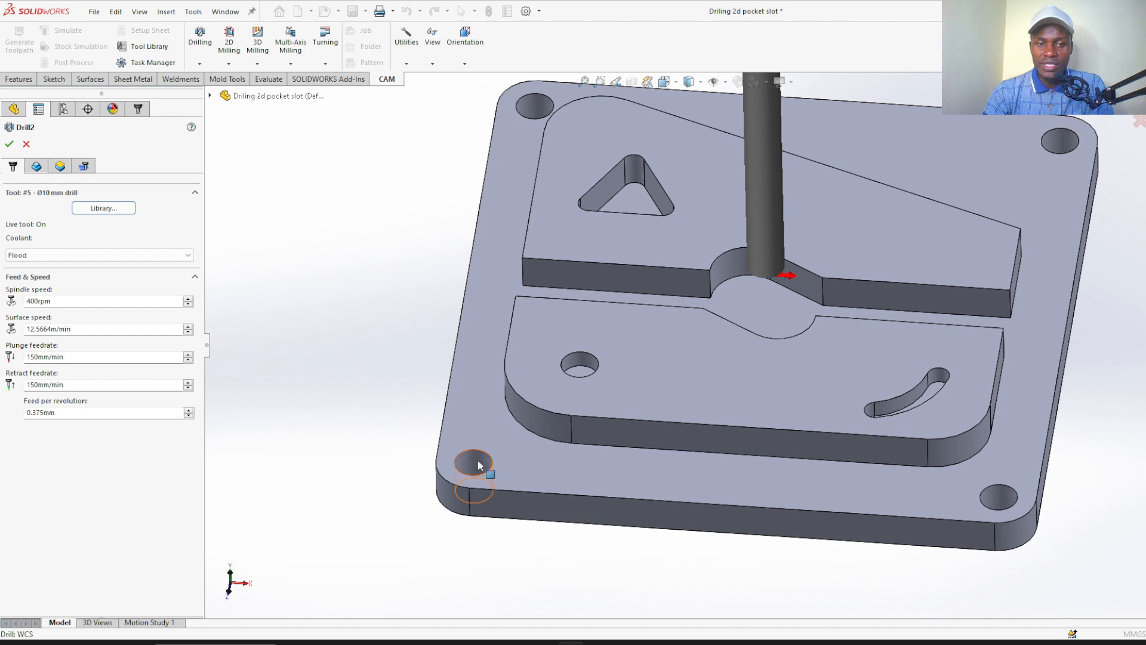
scroll(590, 364, "down", 4)
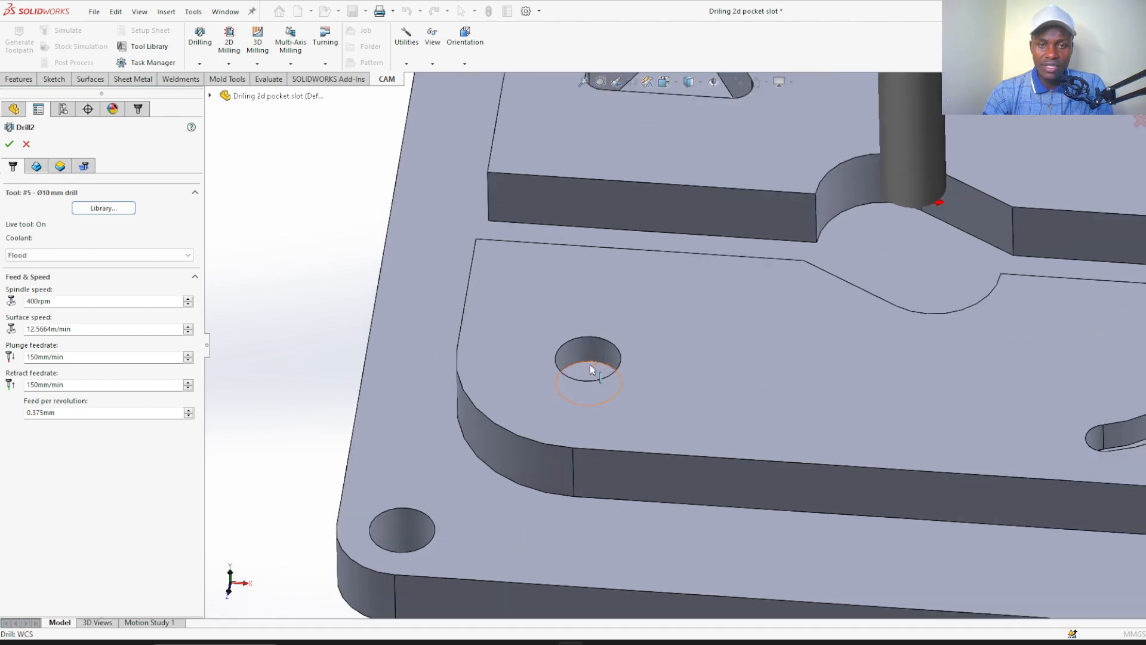
scroll(592, 356, "up", 3)
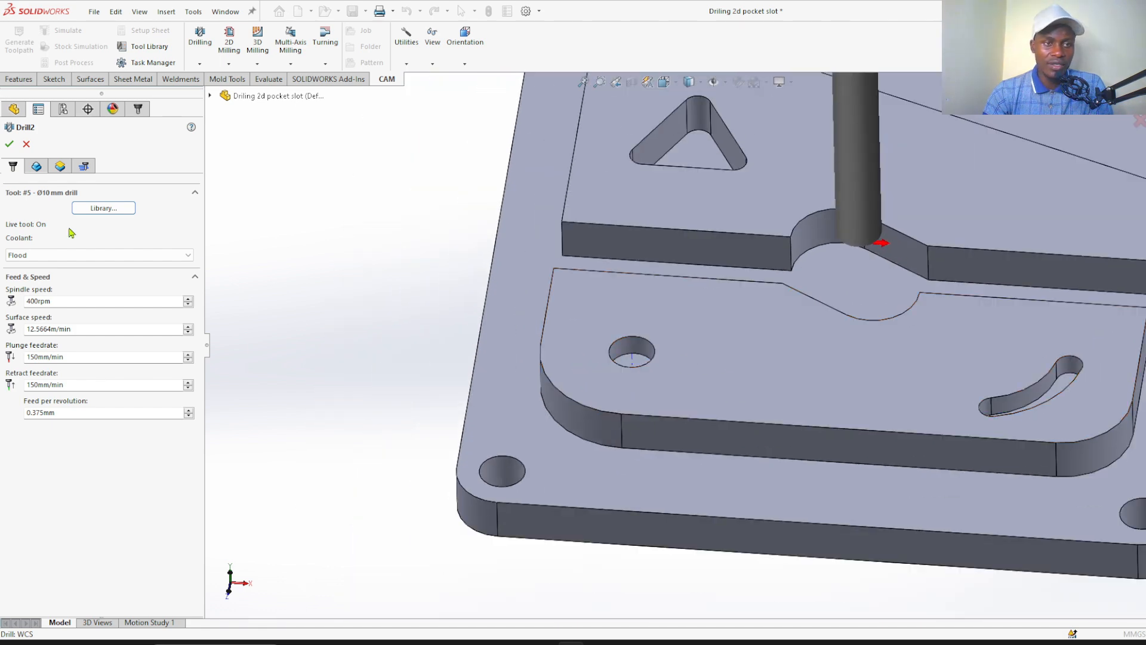
Select the cylindrical wall of the round hole in the raised island as the geometry for the second drilling operation
left_click(37, 166)
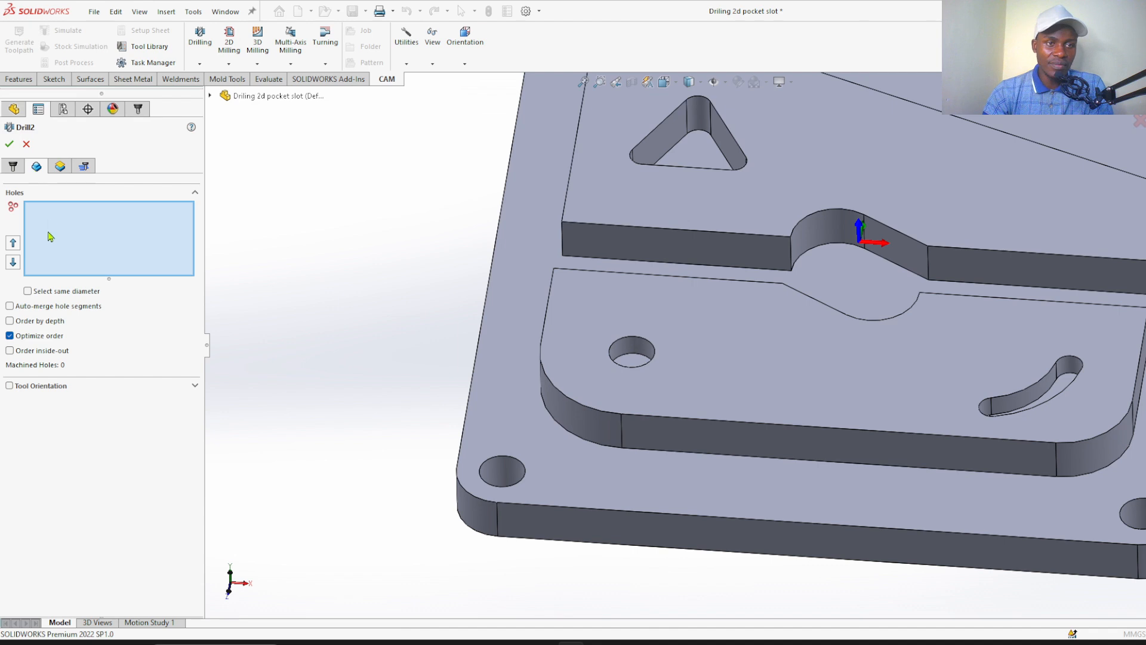
scroll(629, 350, "down", 5)
scroll(628, 346, "down", 2)
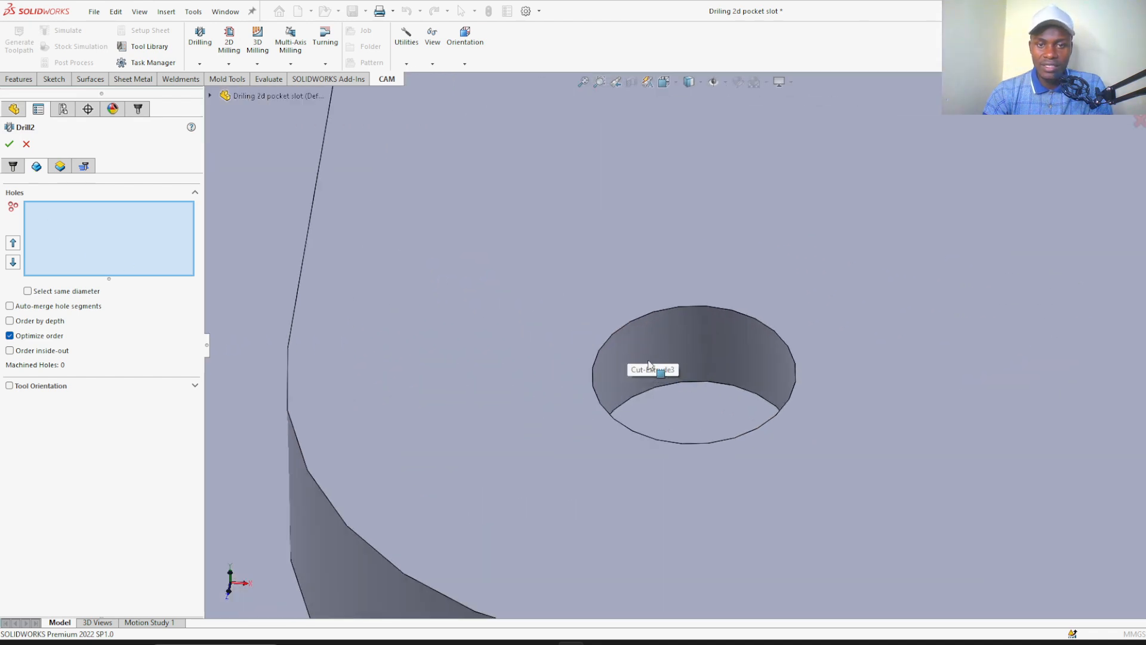
left_click(652, 357)
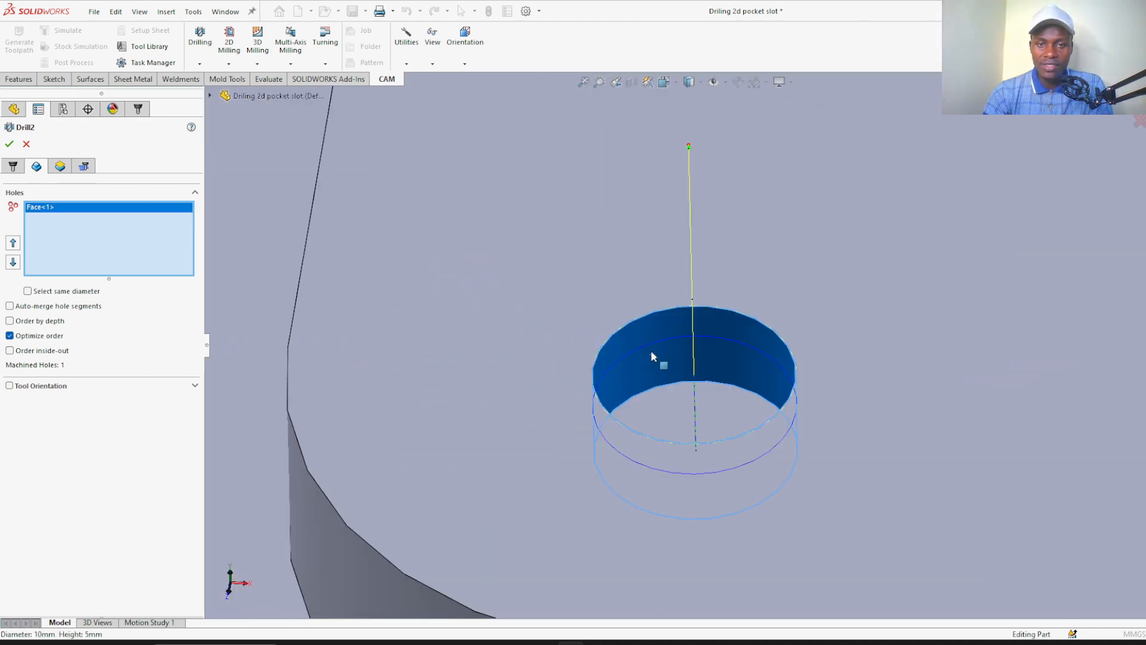
scroll(661, 365, "up", 1)
scroll(663, 370, "up", 3)
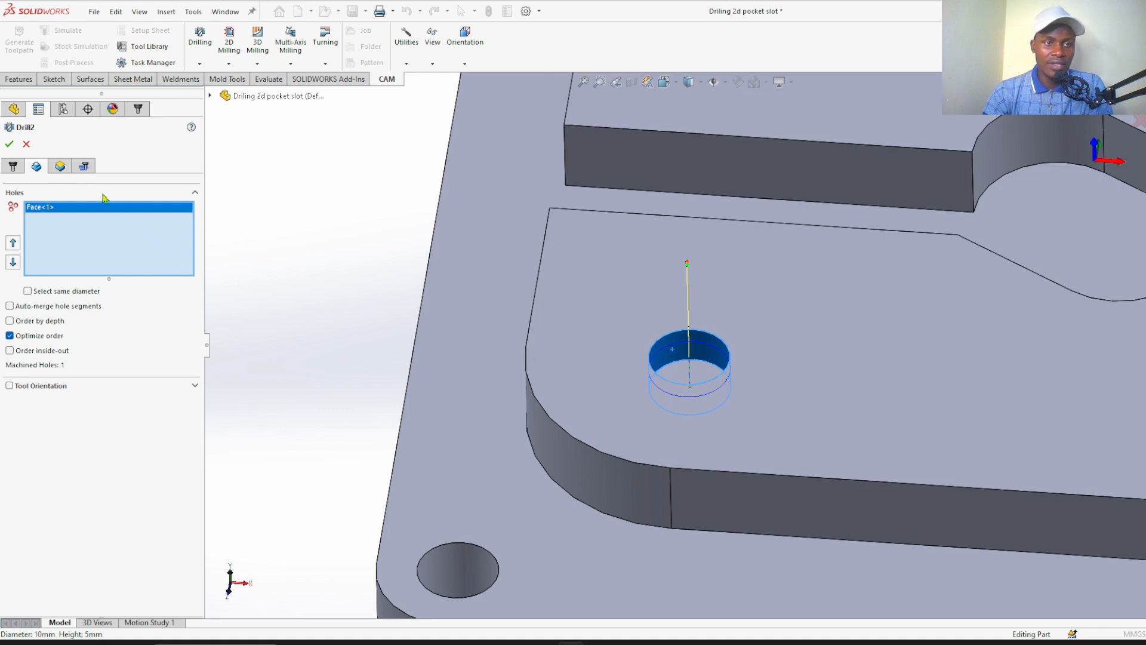
Set the drilling bottom height to From Selection and pick the floor face of the island's round hole as its reference
left_click(60, 166)
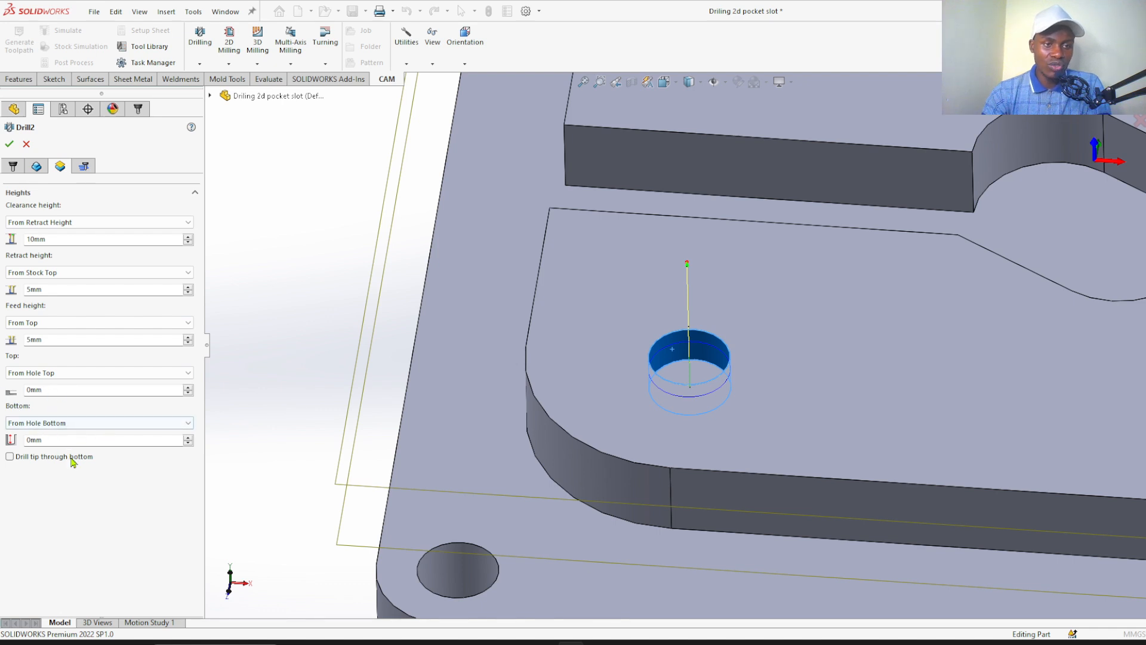
left_click(85, 425)
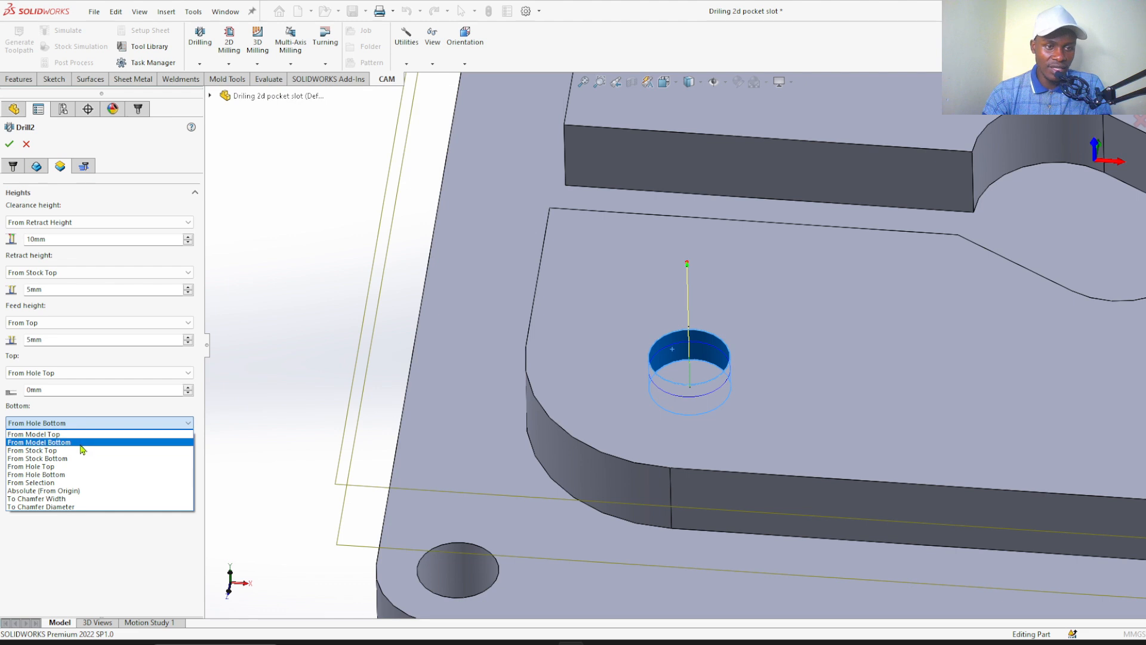
left_click(79, 482)
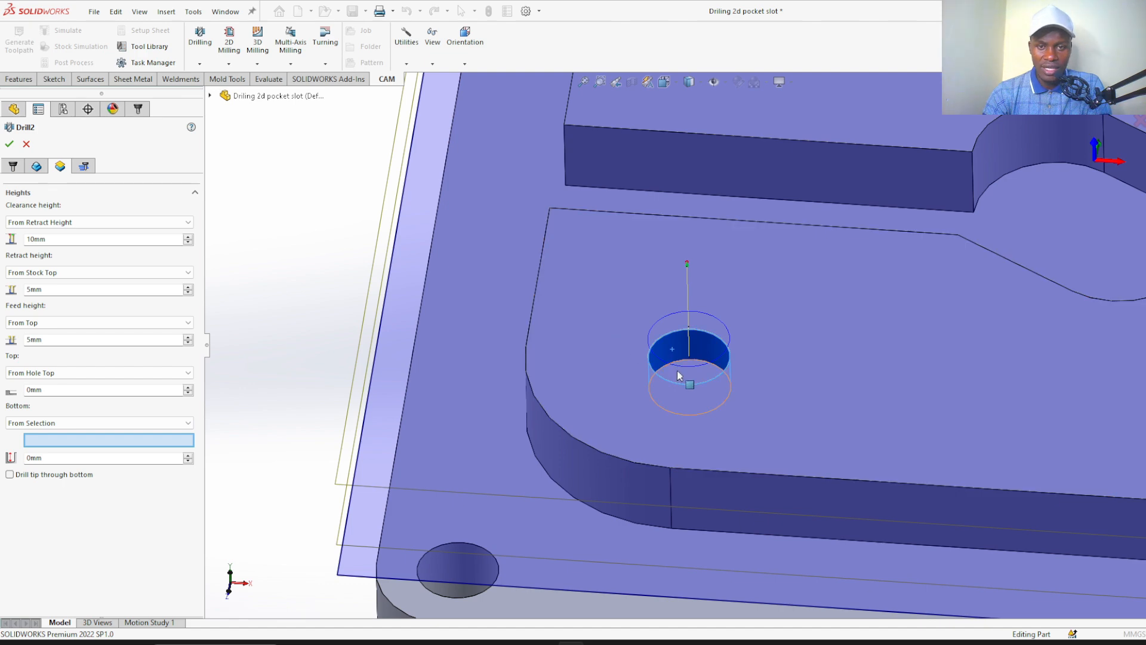
scroll(674, 376, "down", 3)
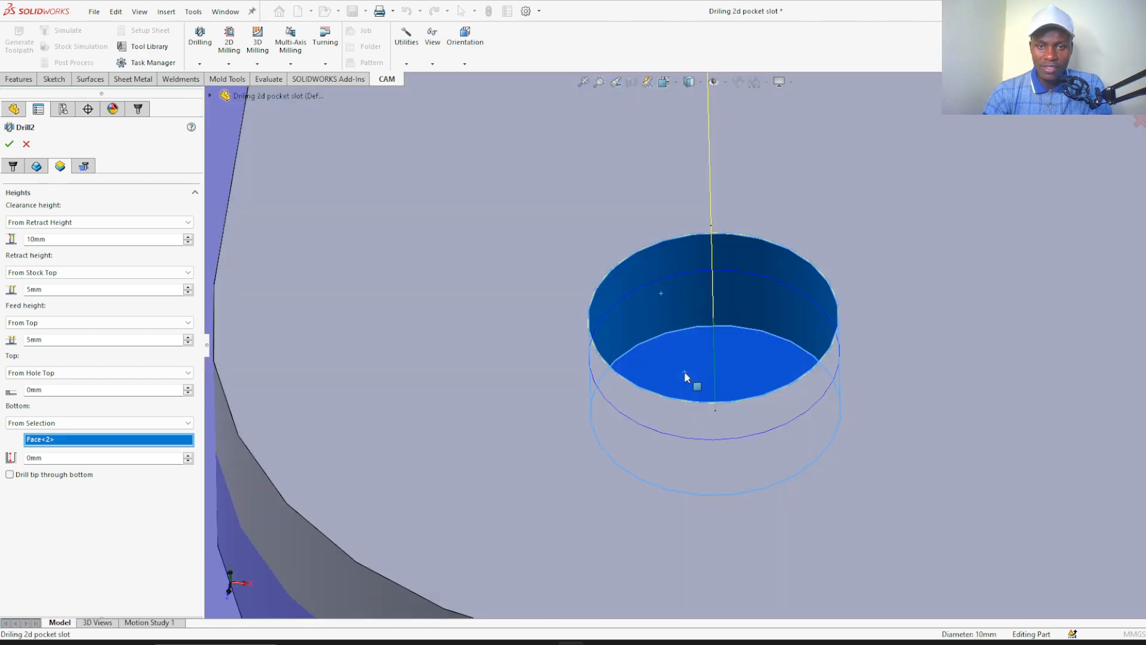
left_click(693, 376)
scroll(700, 371, "up", 5)
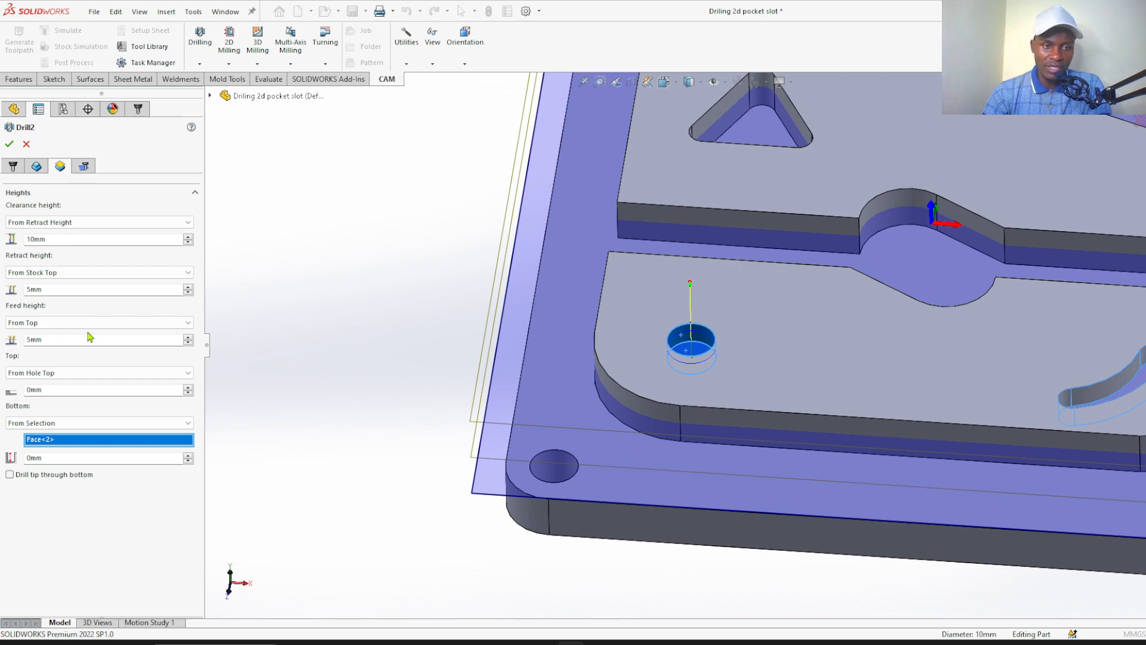
left_click(61, 457)
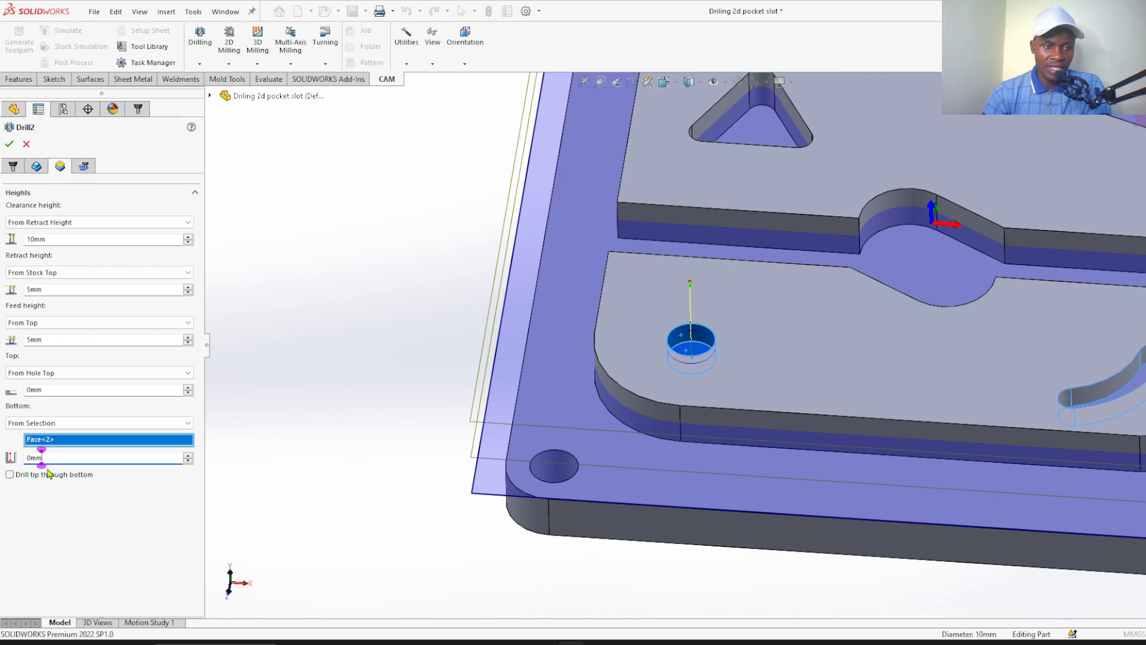
scroll(703, 351, "down", 8)
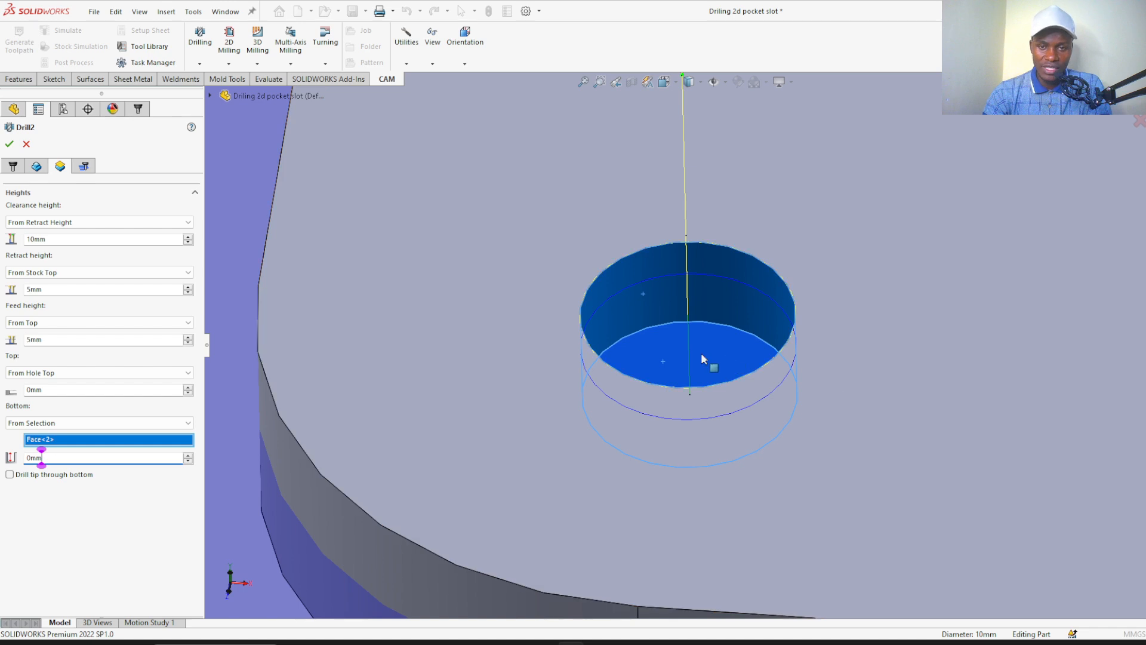
scroll(656, 383, "down", 3)
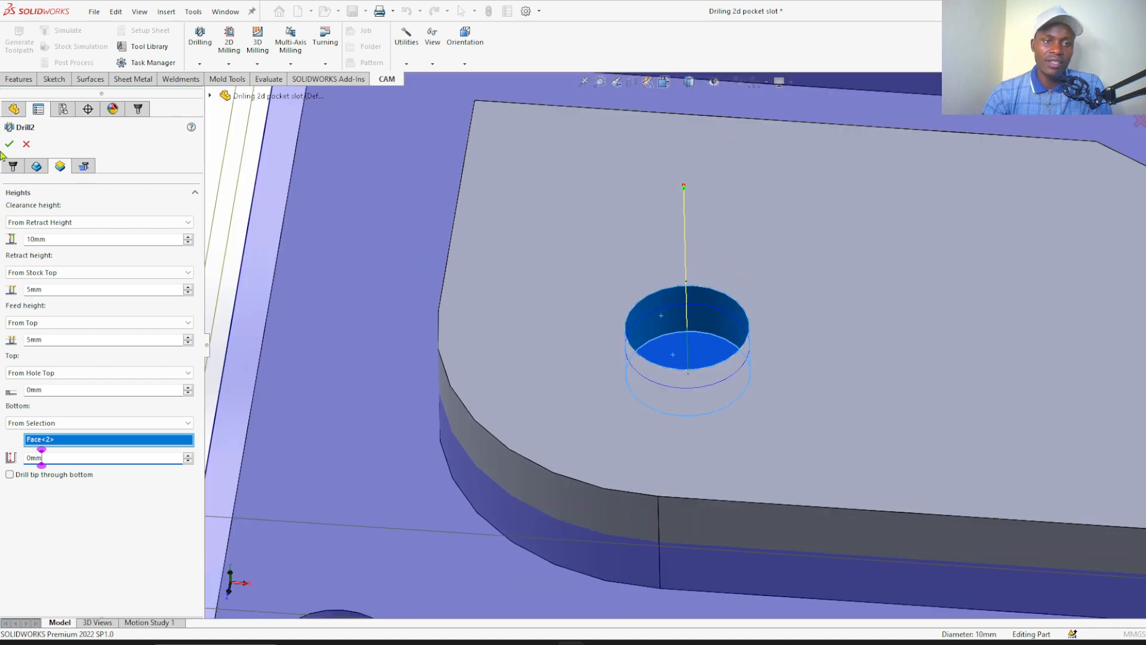
Change the island-hole drilling cycle to Deep drilling - full retract
left_click(84, 167)
left_click(75, 209)
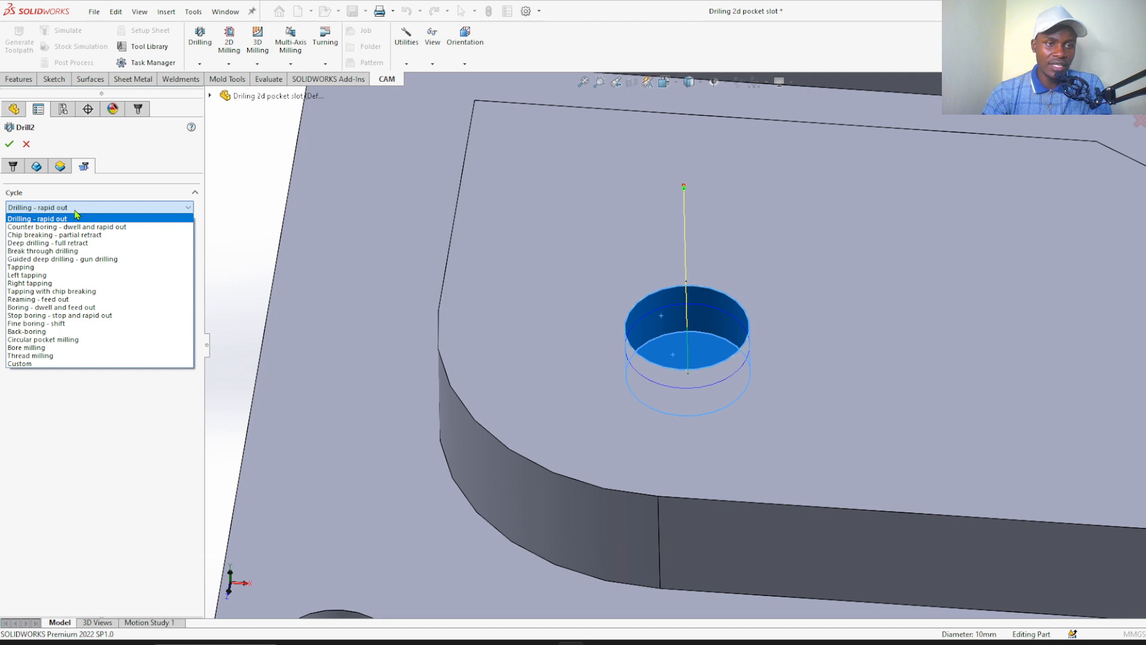
left_click(69, 243)
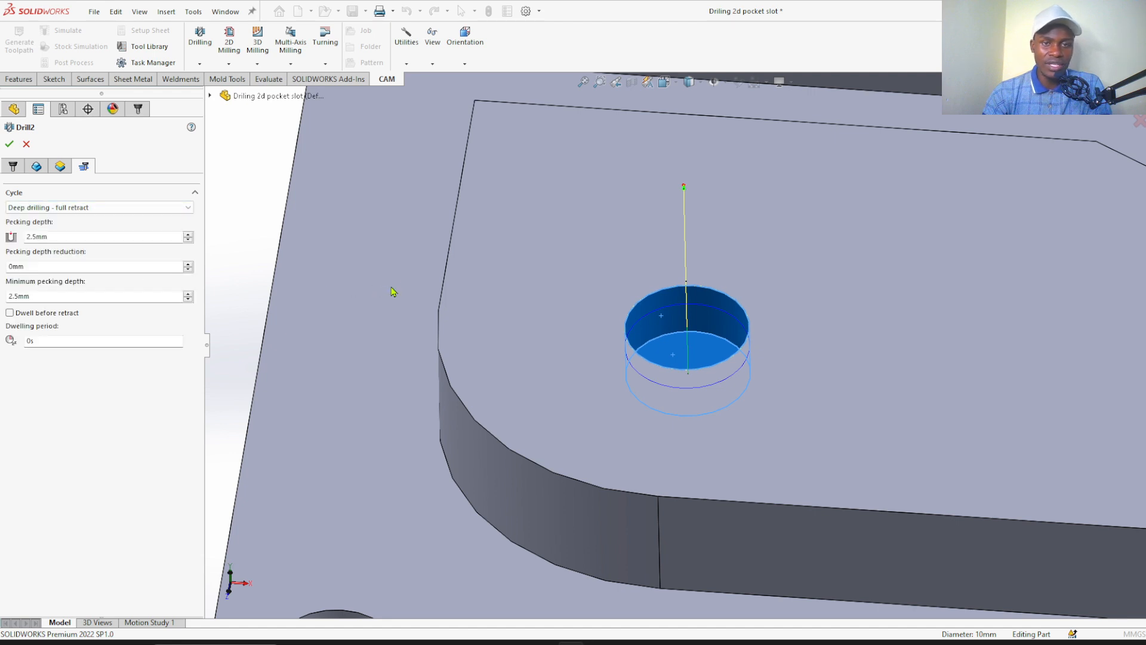
scroll(396, 281, "up", 3)
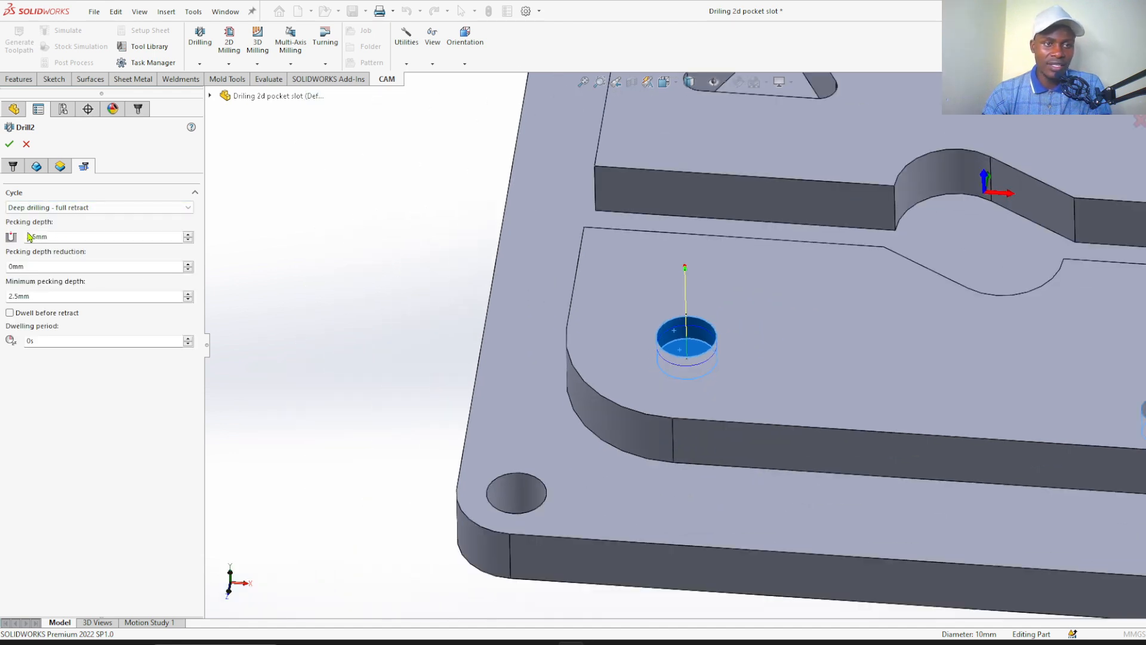
Set the pecking depth to 1.1 mm and the minimum pecking depth to 1 mm, and accept the island-hole drilling operation
double_click(75, 238)
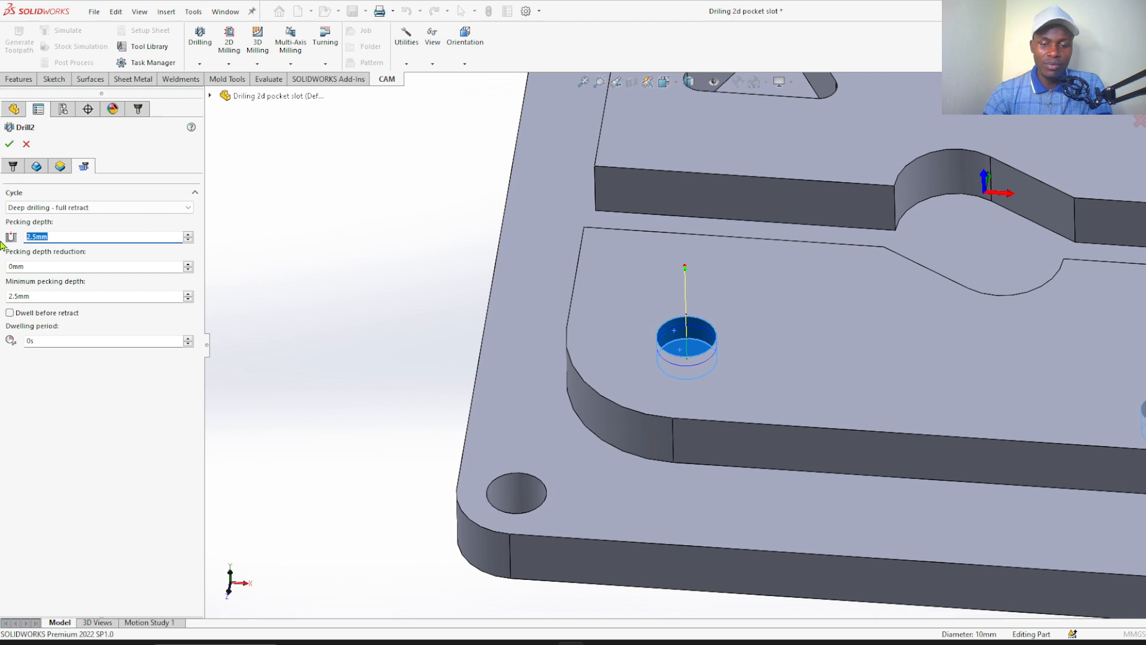
type("1.1")
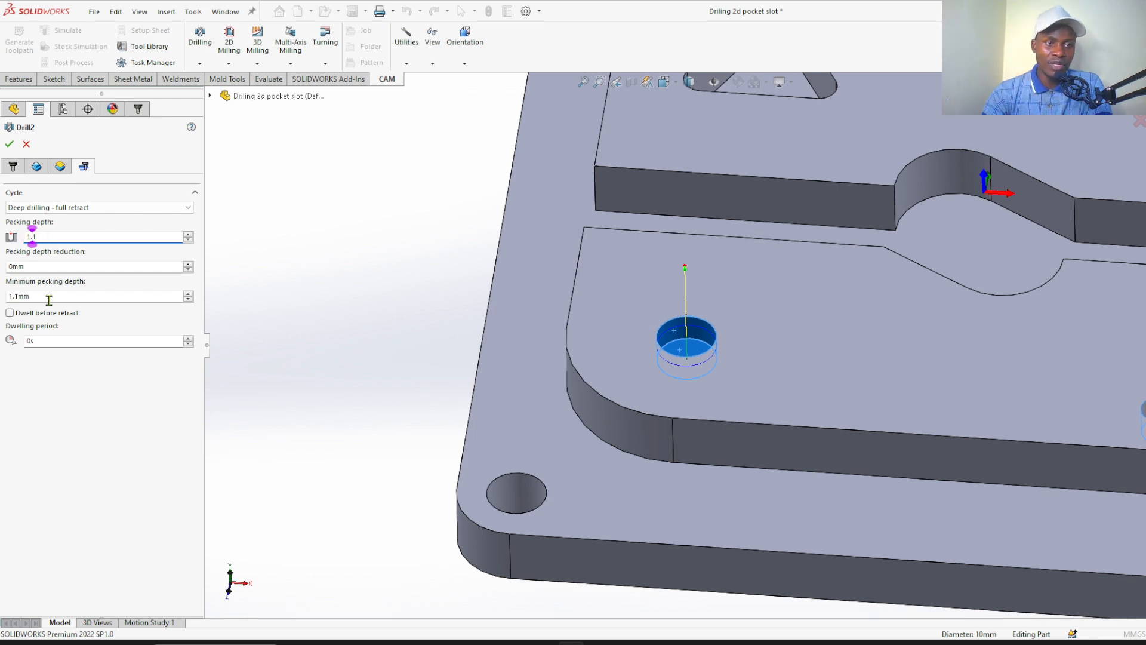
double_click(49, 300)
type("1.1")
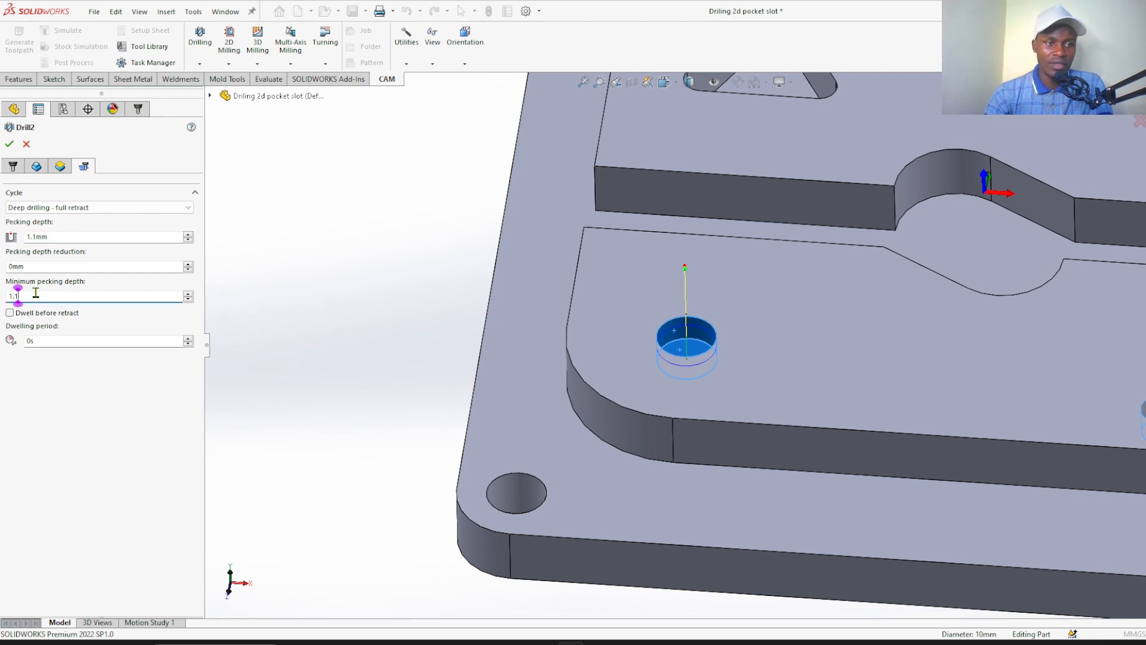
left_click(9, 144)
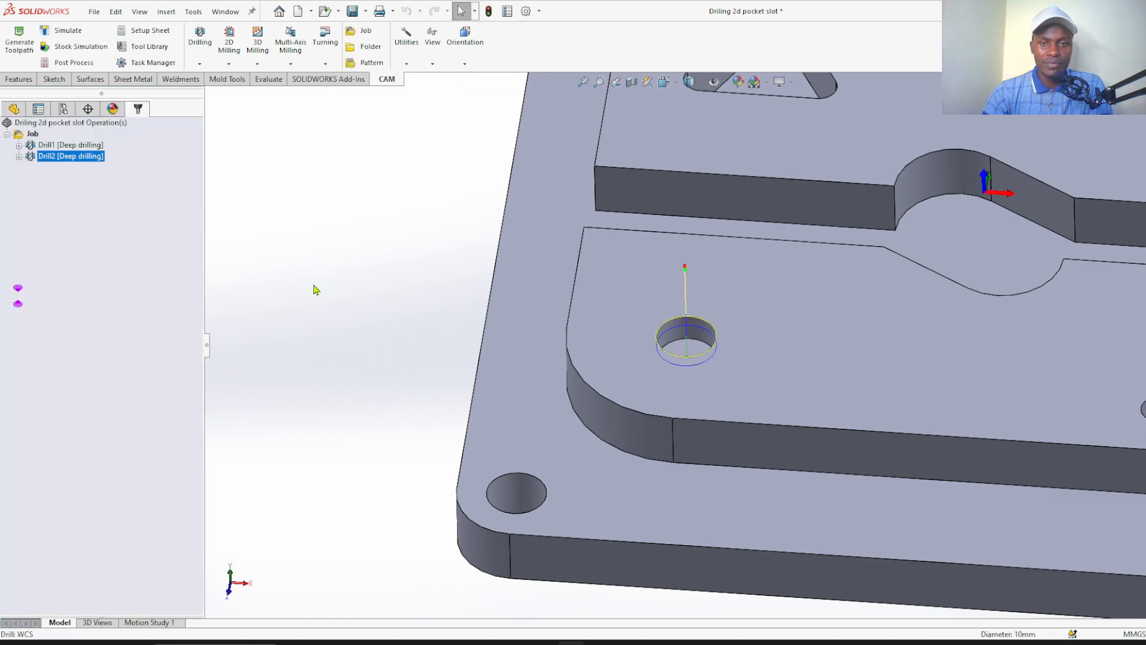
Run the stock simulation of the island-hole drilling operation at a slightly reduced playback speed
scroll(314, 289, "up", 7)
scroll(730, 291, "down", 5)
right_click_drag(296, 285, 322, 256)
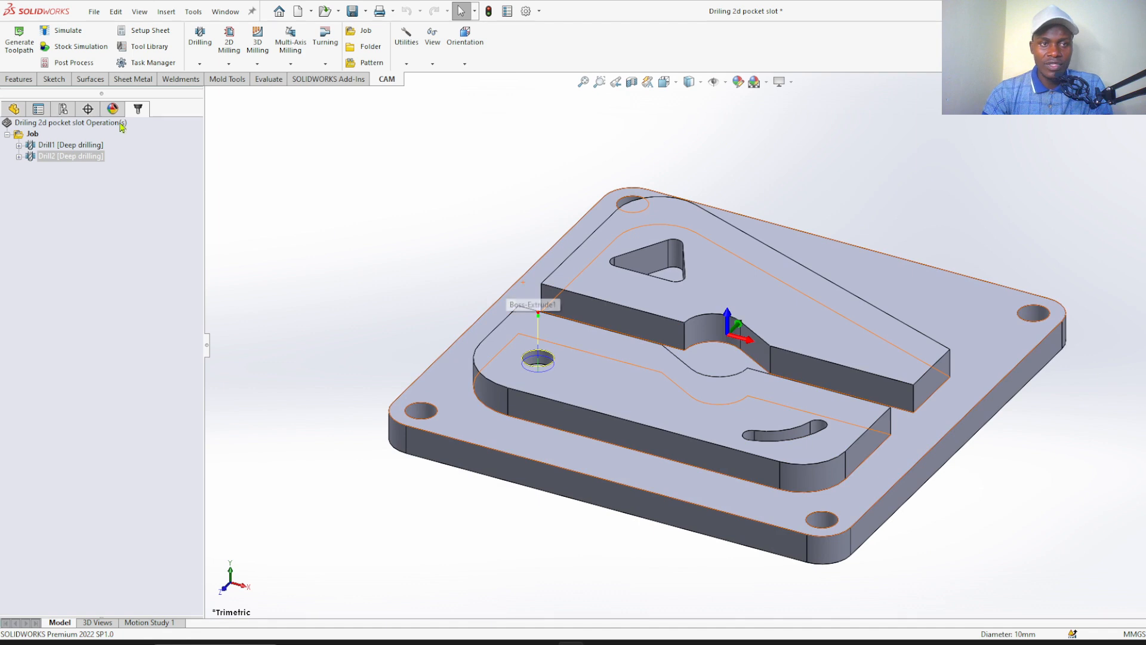
left_click(82, 48)
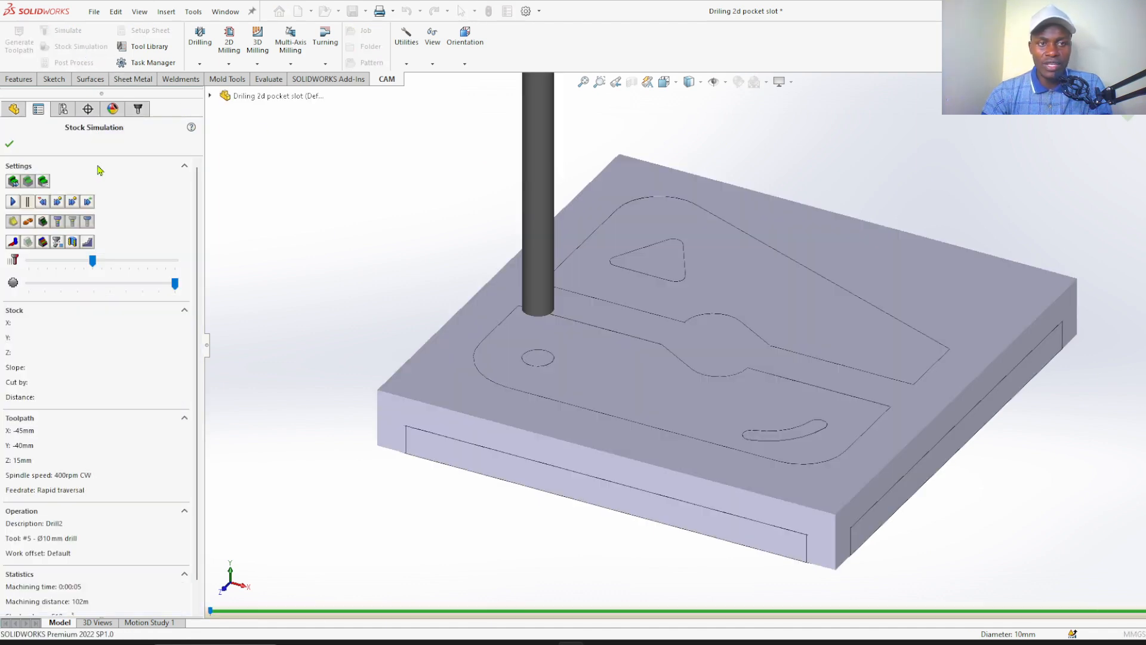
left_click_drag(92, 260, 84, 260)
scroll(536, 306, "down", 4)
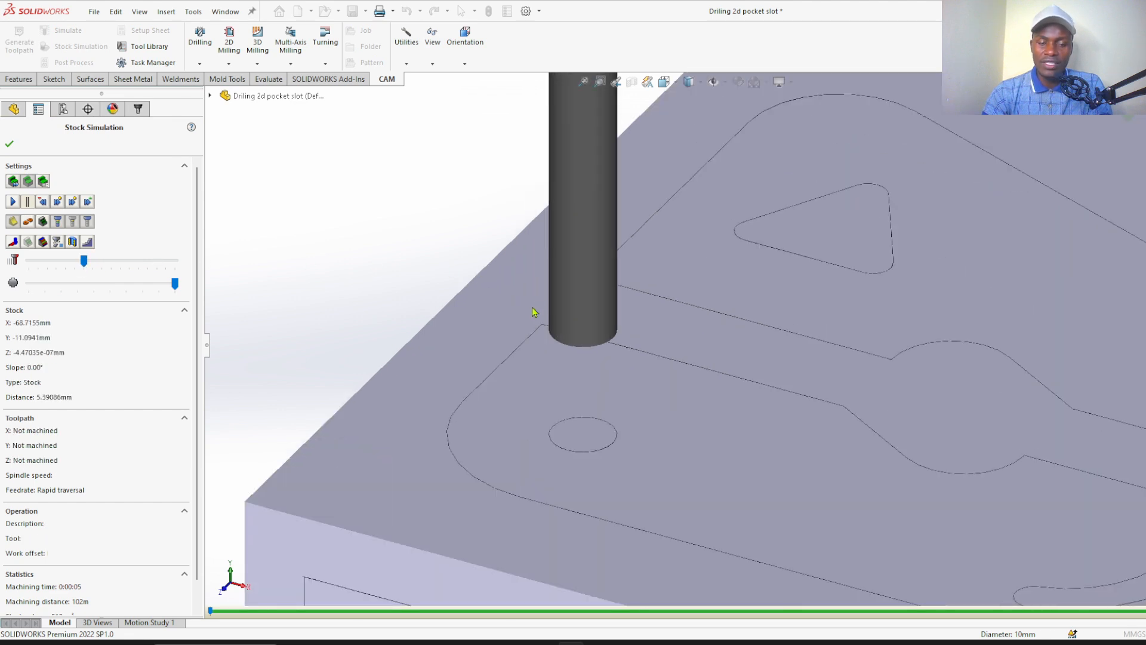
scroll(535, 314, "up", 5)
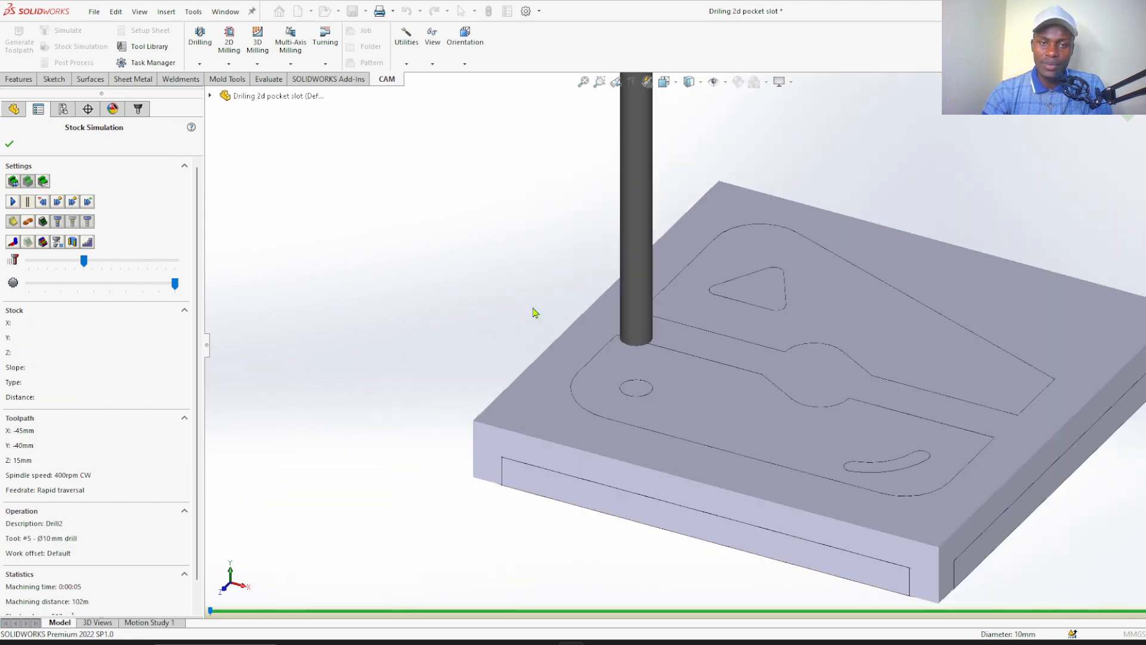
left_click(13, 202)
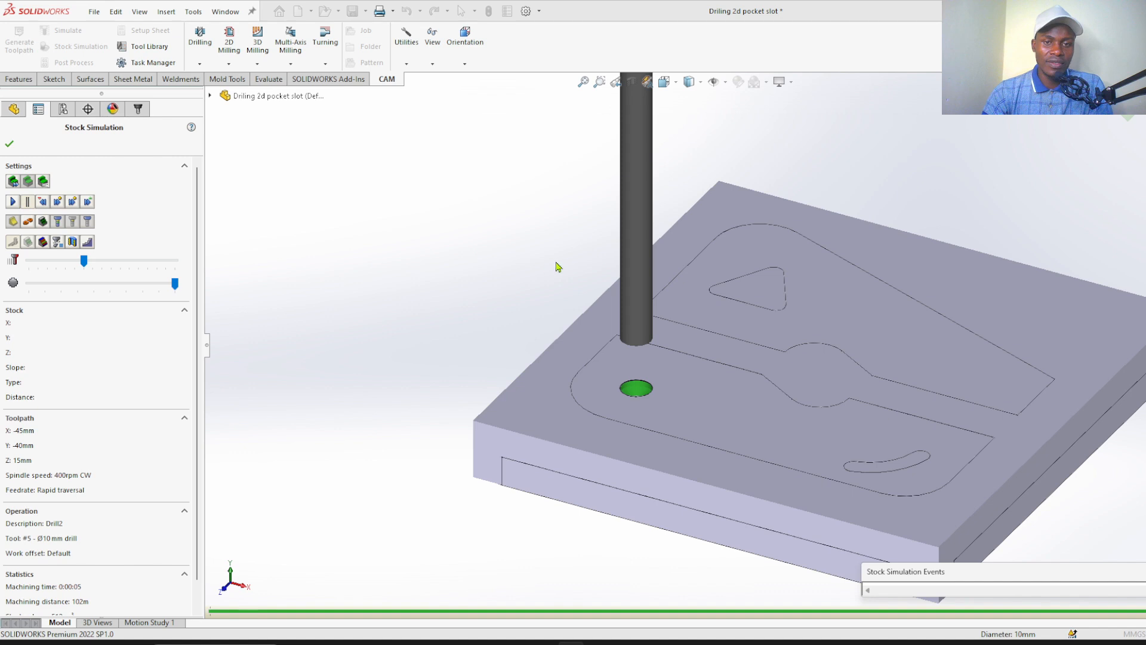
Inspect the simulated island hole and its conical bottom up close, and close the stock simulation
middle_click_drag(560, 265, 550, 341)
scroll(575, 361, "down", 8)
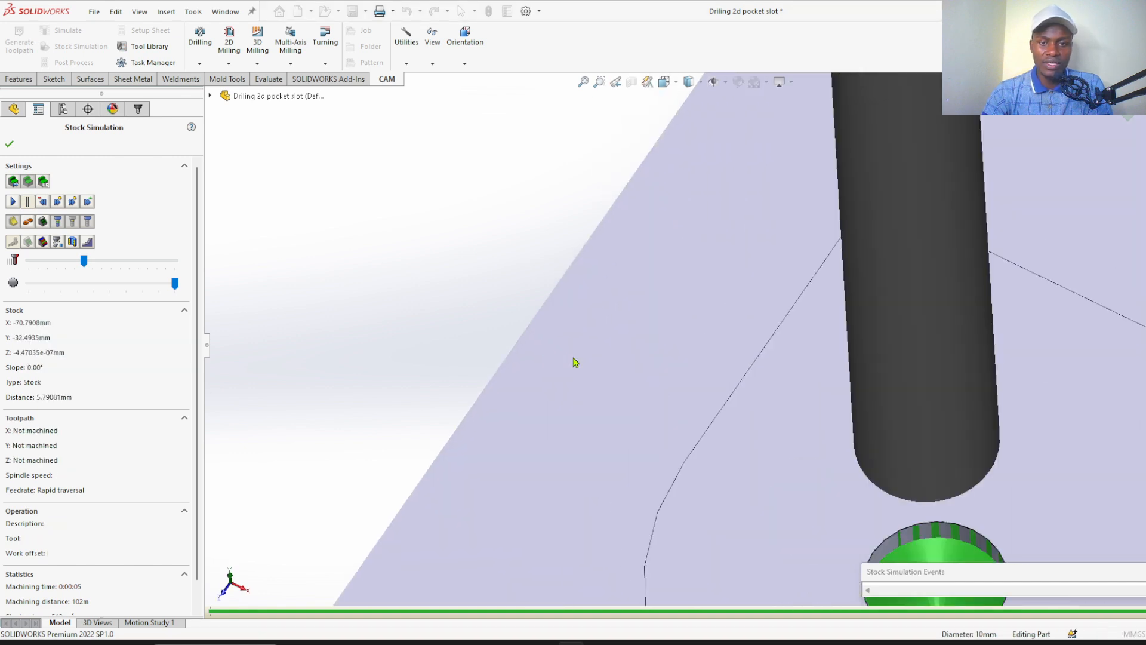
scroll(575, 360, "up", 4)
scroll(814, 481, "down", 5)
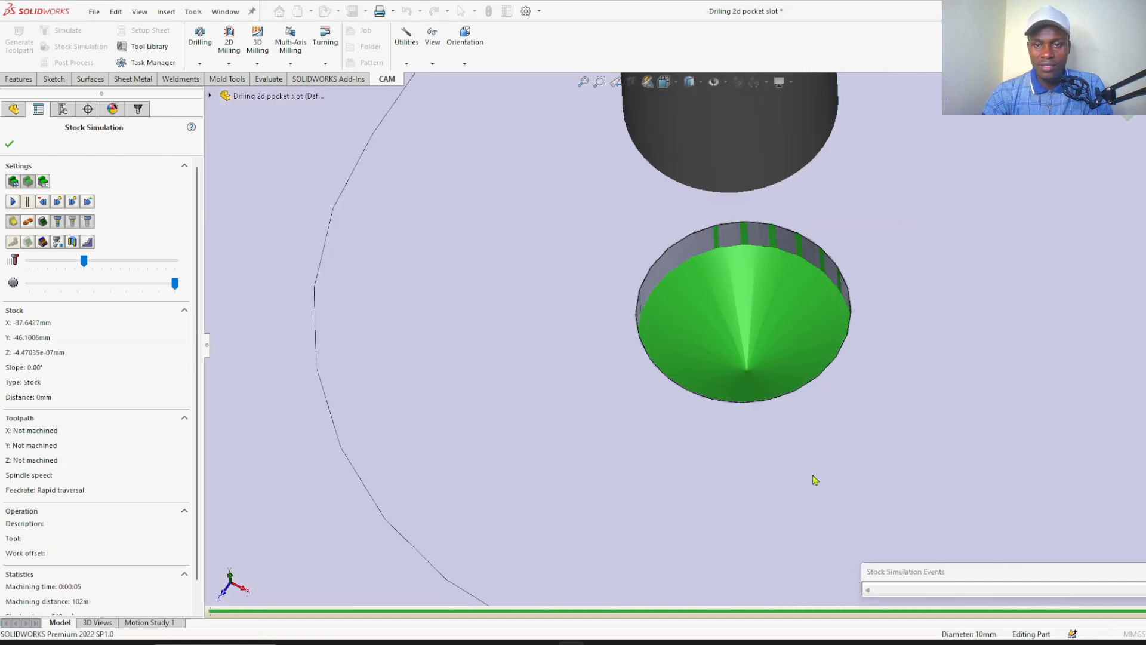
scroll(813, 479, "up", 5)
middle_click_drag(223, 324, 243, 302)
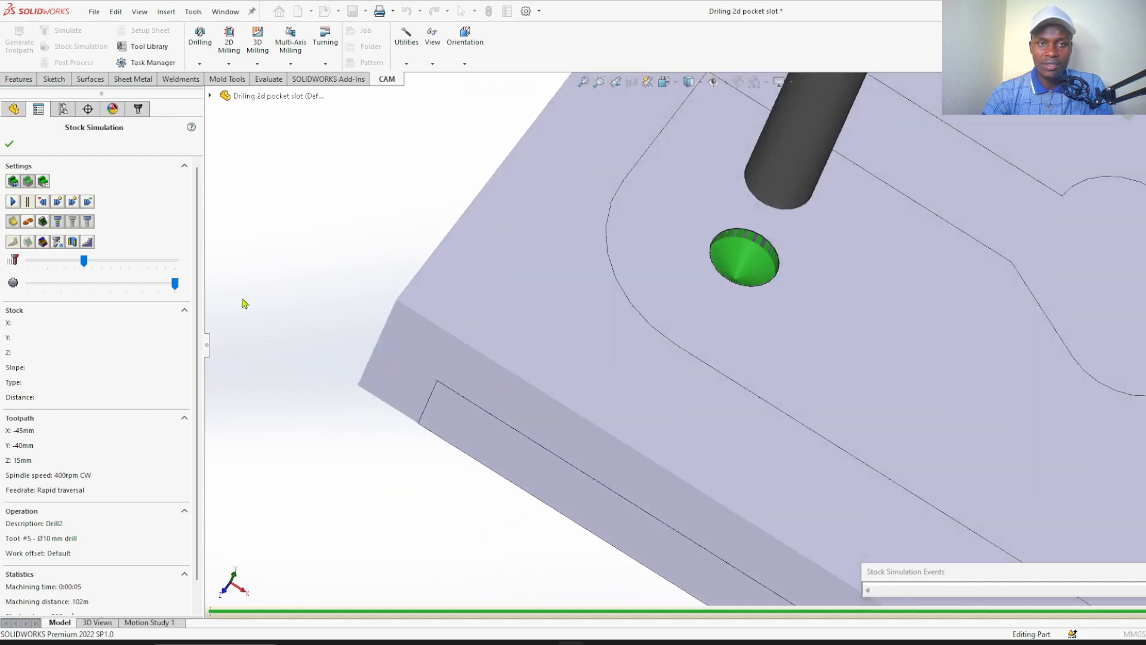
right_click(369, 234)
left_click(9, 144)
left_click(9, 143)
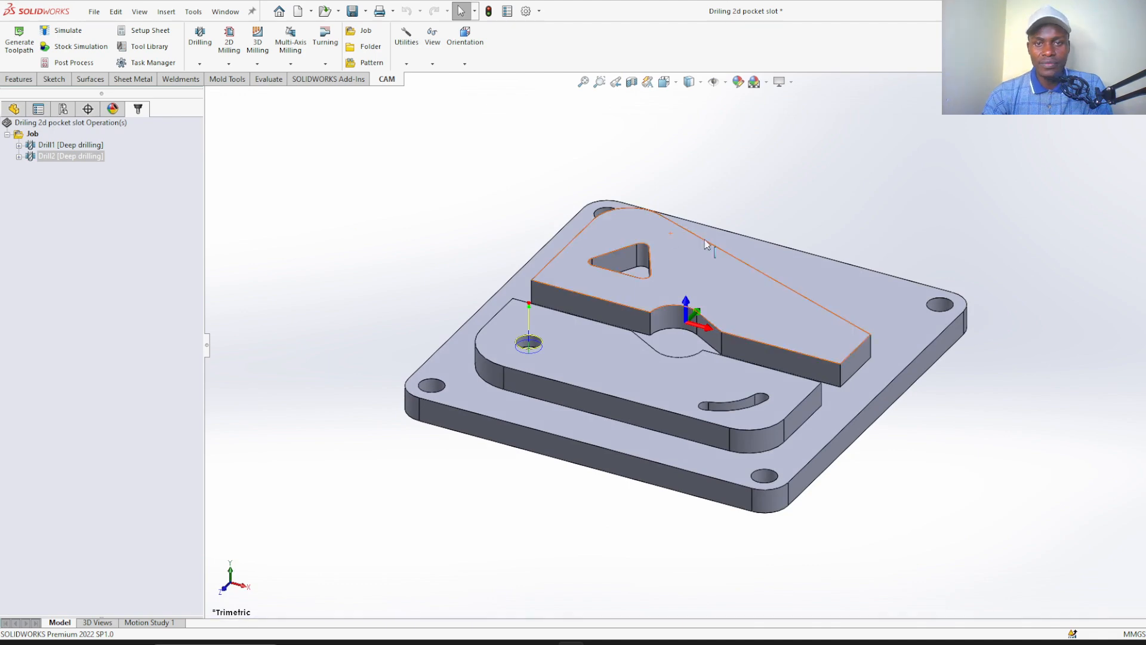
Add a 2D milling Slot operation for the curved slot in the raised island
scroll(397, 204, "up", 1)
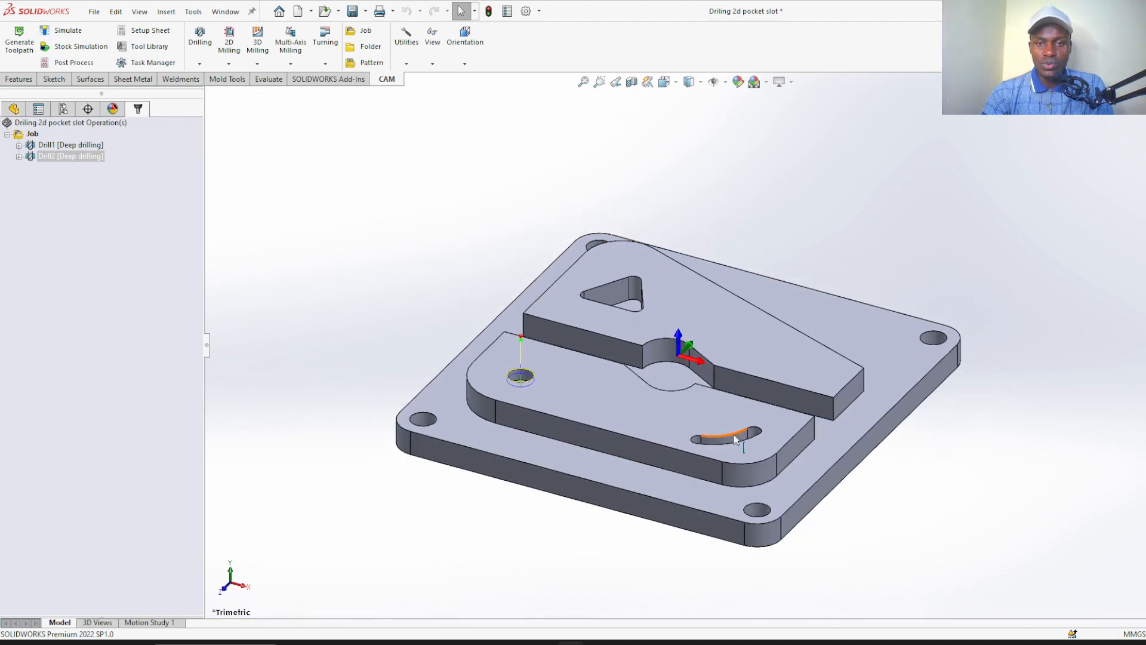
scroll(741, 432, "down", 4)
scroll(742, 428, "down", 2)
scroll(691, 442, "up", 6)
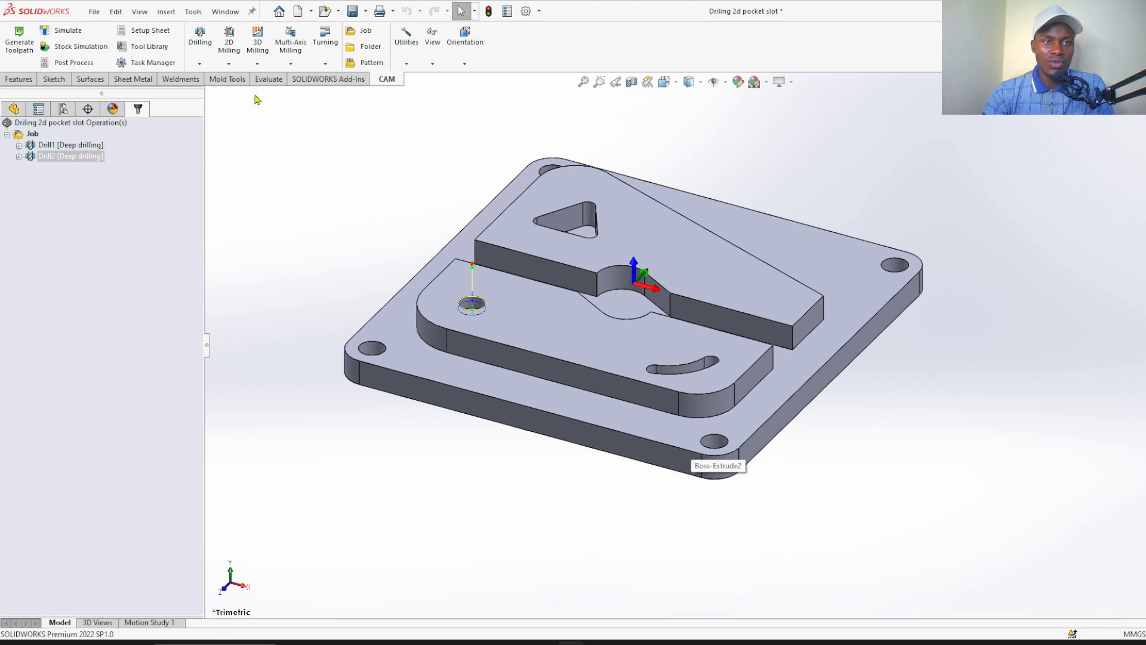
left_click(229, 65)
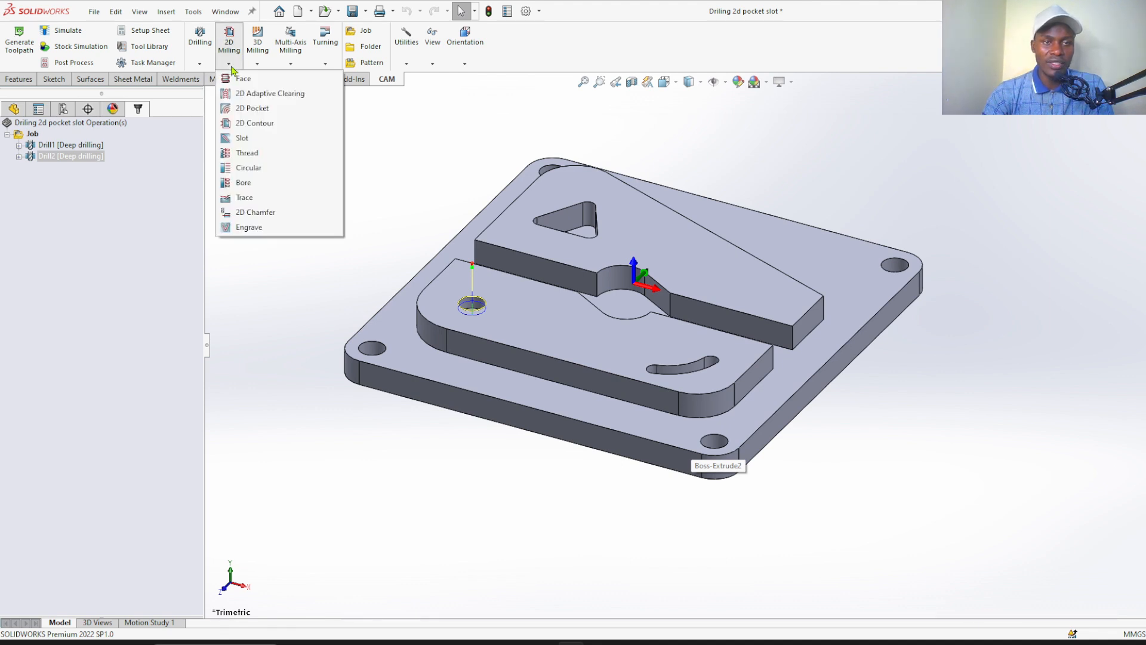
left_click(242, 137)
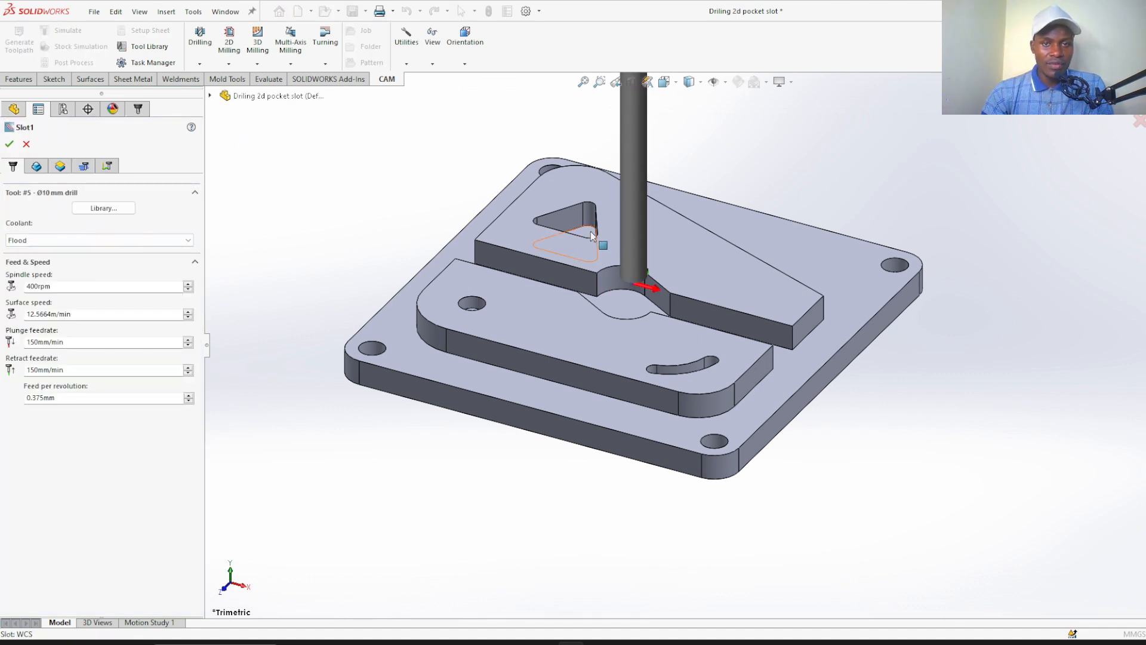
Create a new mill tool for the slot operation with a 3000 rpm spindle speed and a 2500 rpm ramp spindle speed
scroll(592, 235, "up", 1)
scroll(737, 213, "up", 1)
scroll(749, 250, "up", 1)
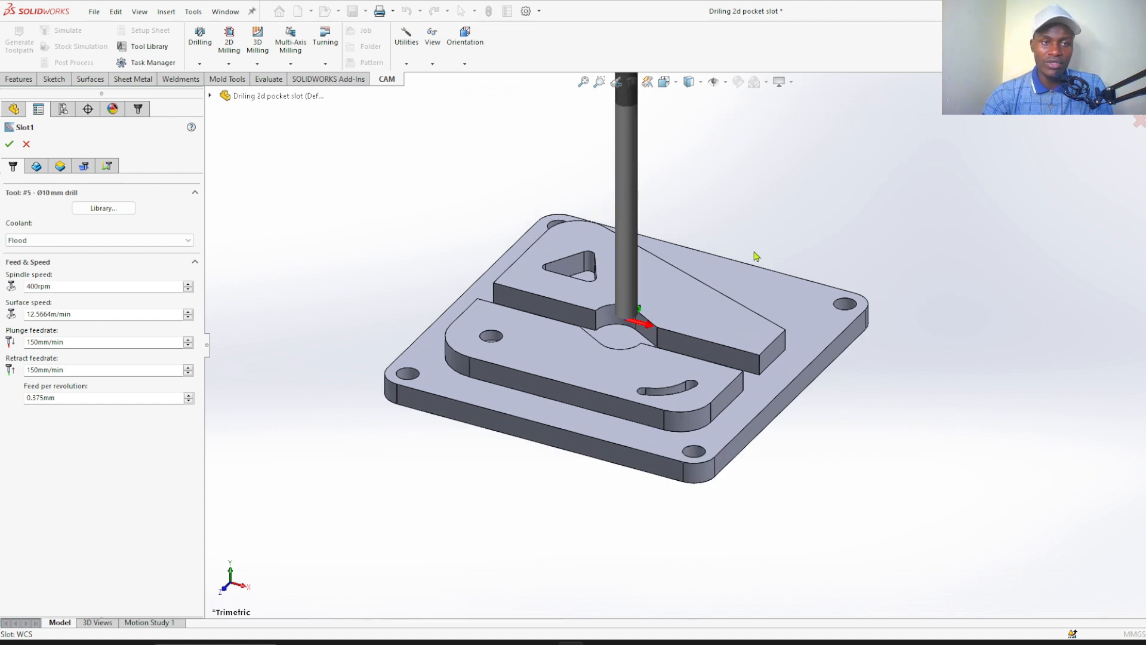
left_click(103, 208)
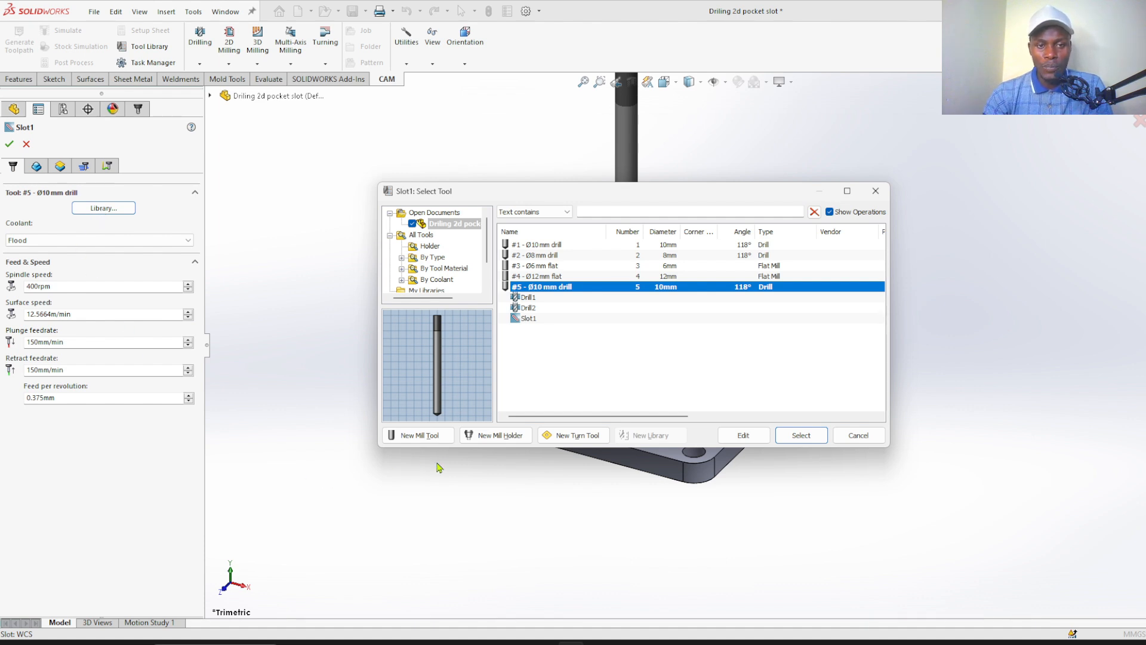
left_click(418, 441)
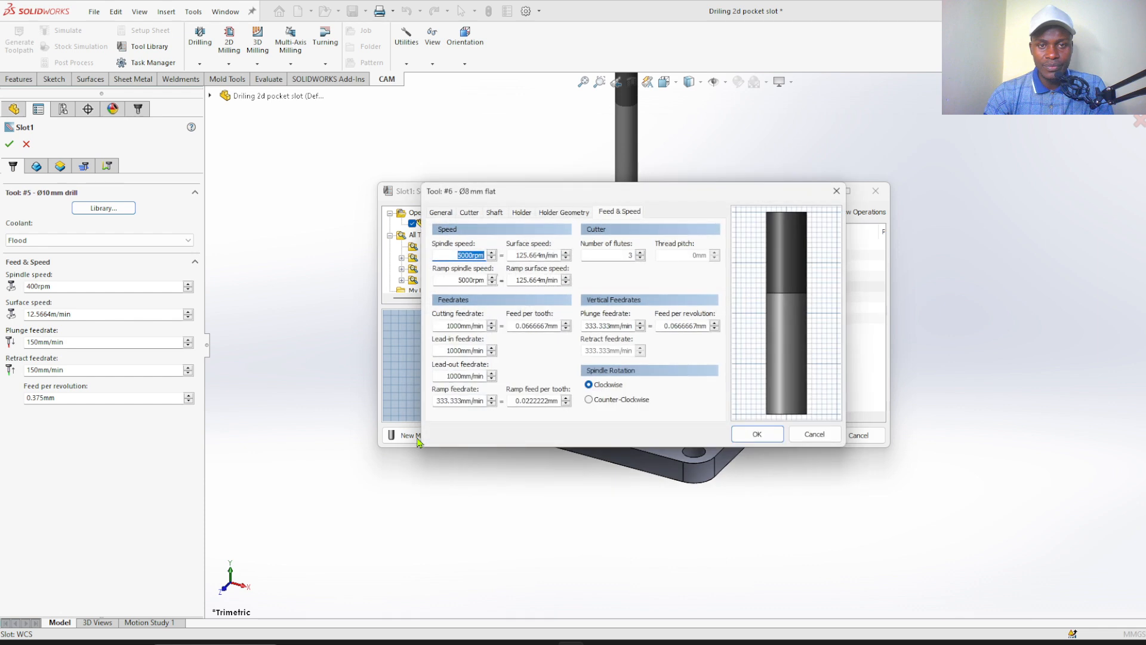
left_click(464, 256)
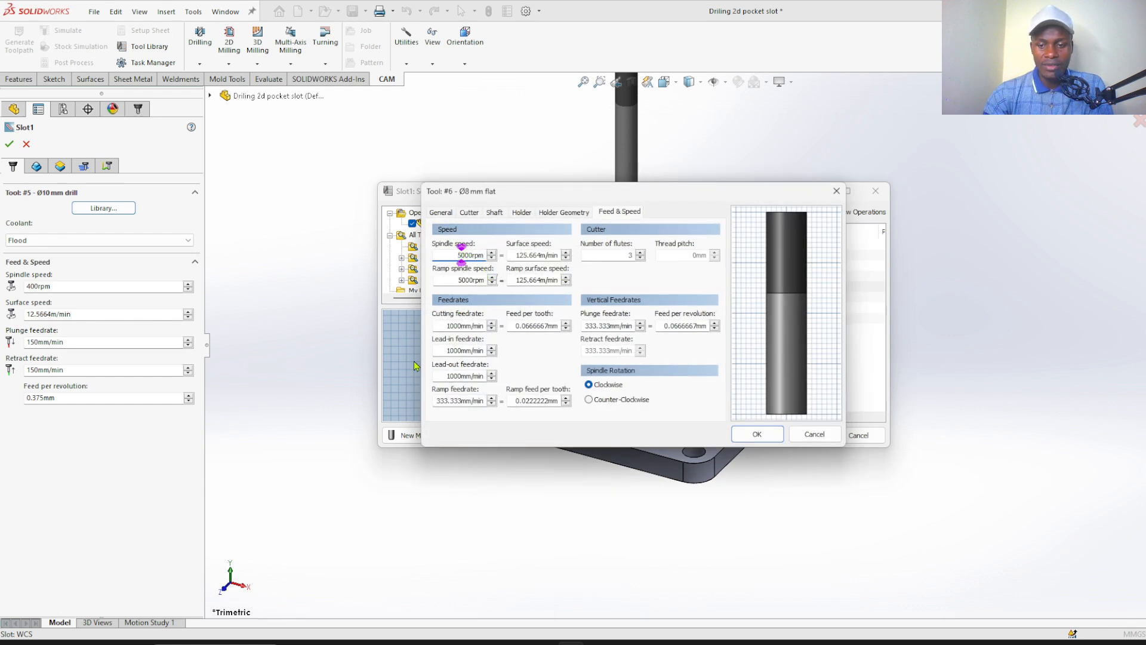
type("3")
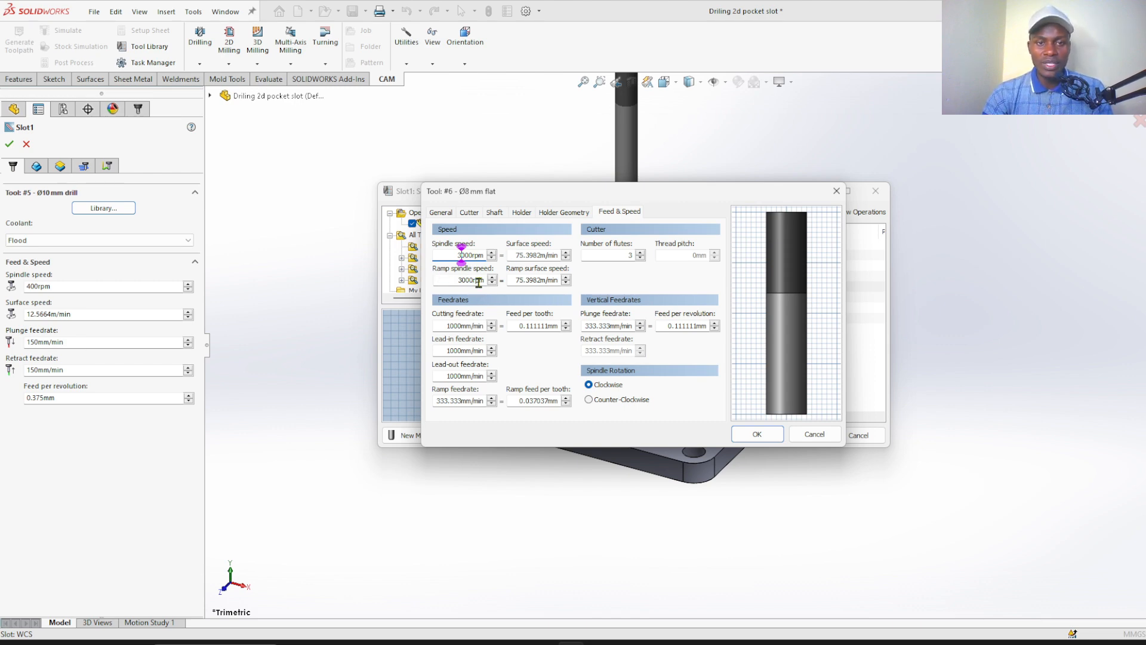
left_click(475, 280)
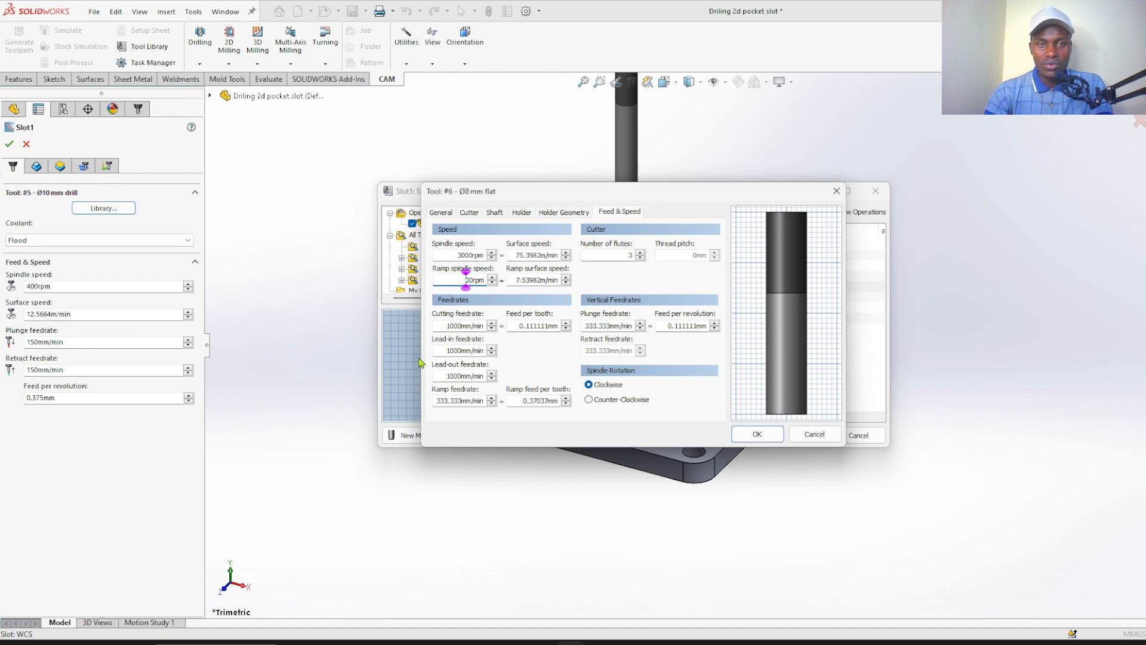
type("2500")
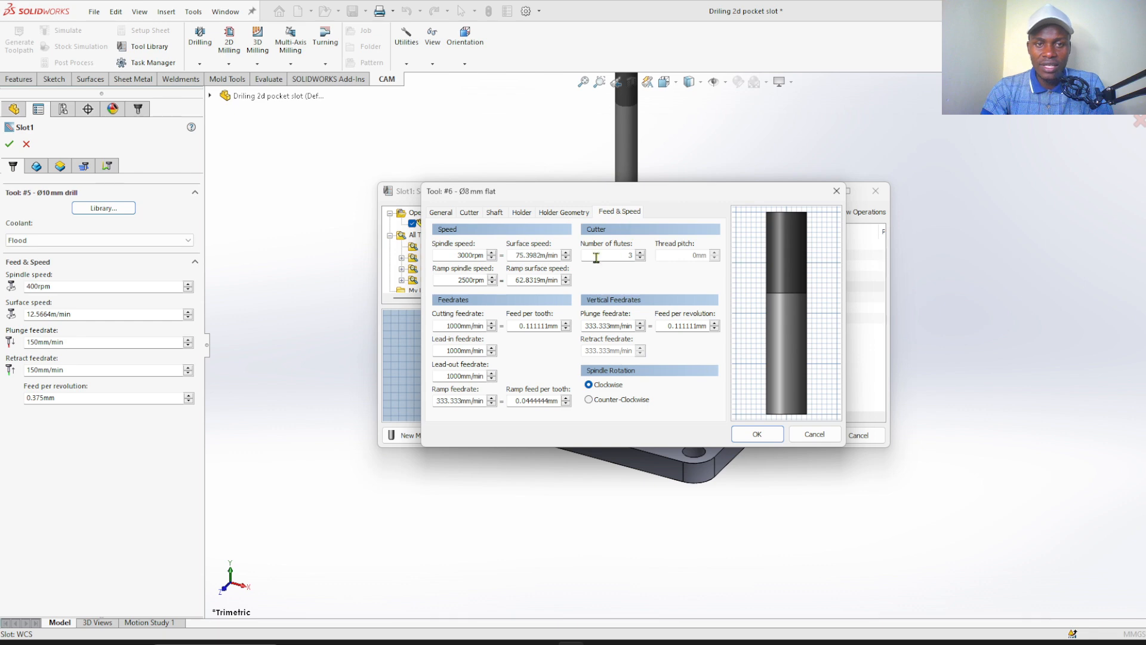
Define the new tool's cutter as a Flat Mill with a 6 mm diameter and select it for the slot operation
left_click(469, 214)
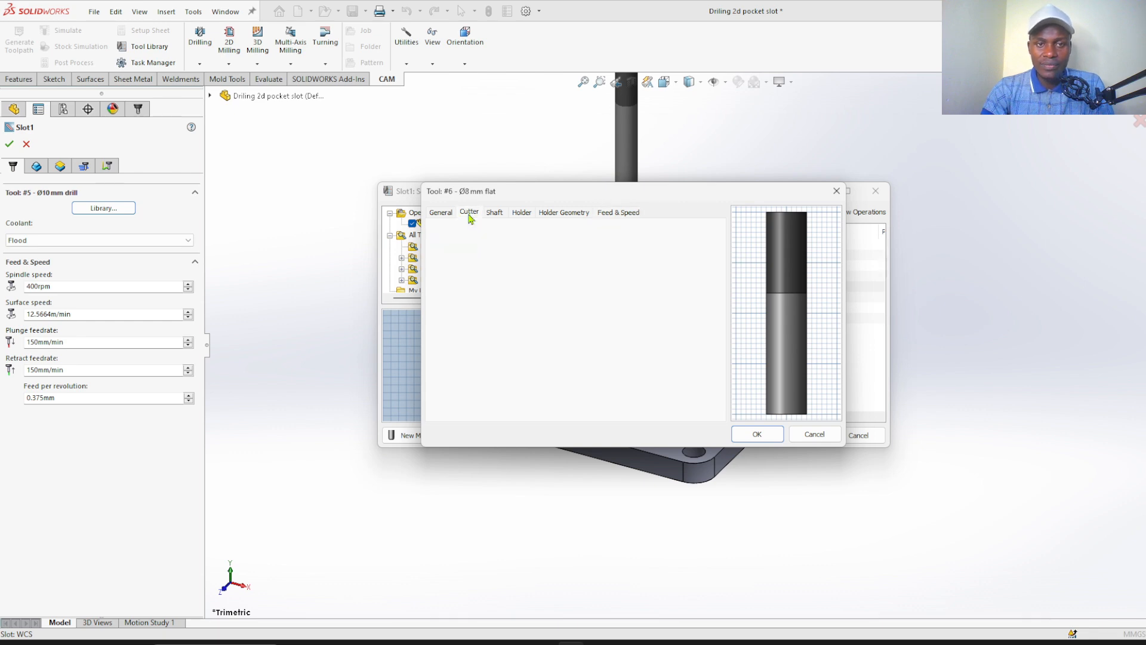
left_click(492, 241)
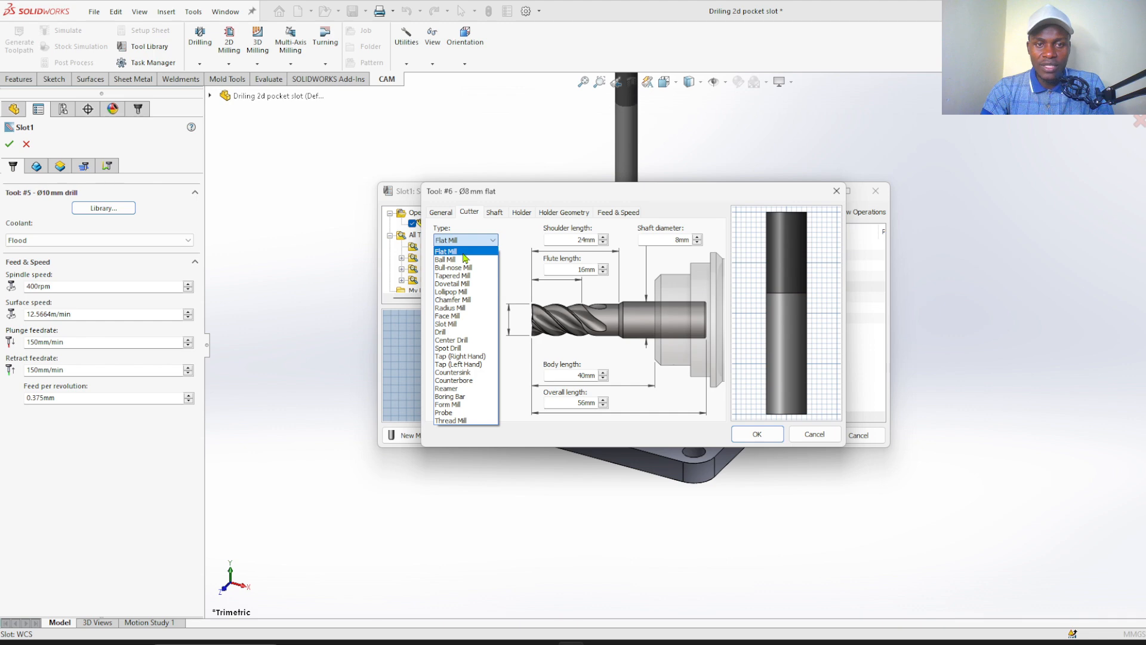
left_click(463, 253)
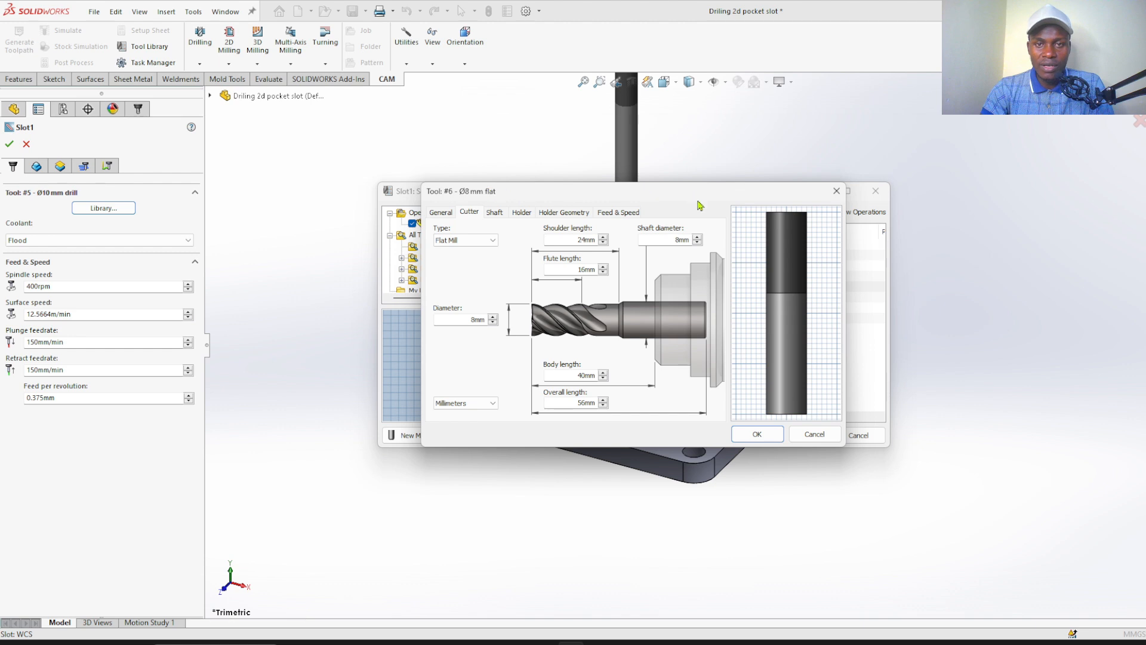
left_click_drag(727, 201, 588, 142)
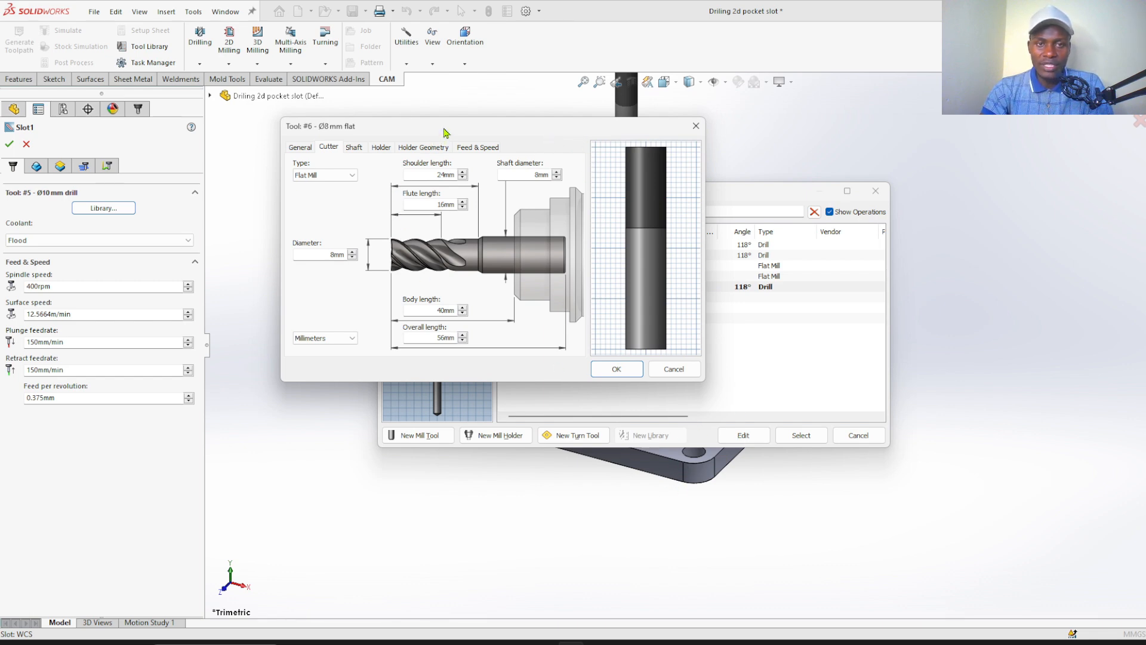
left_click_drag(444, 130, 523, 163)
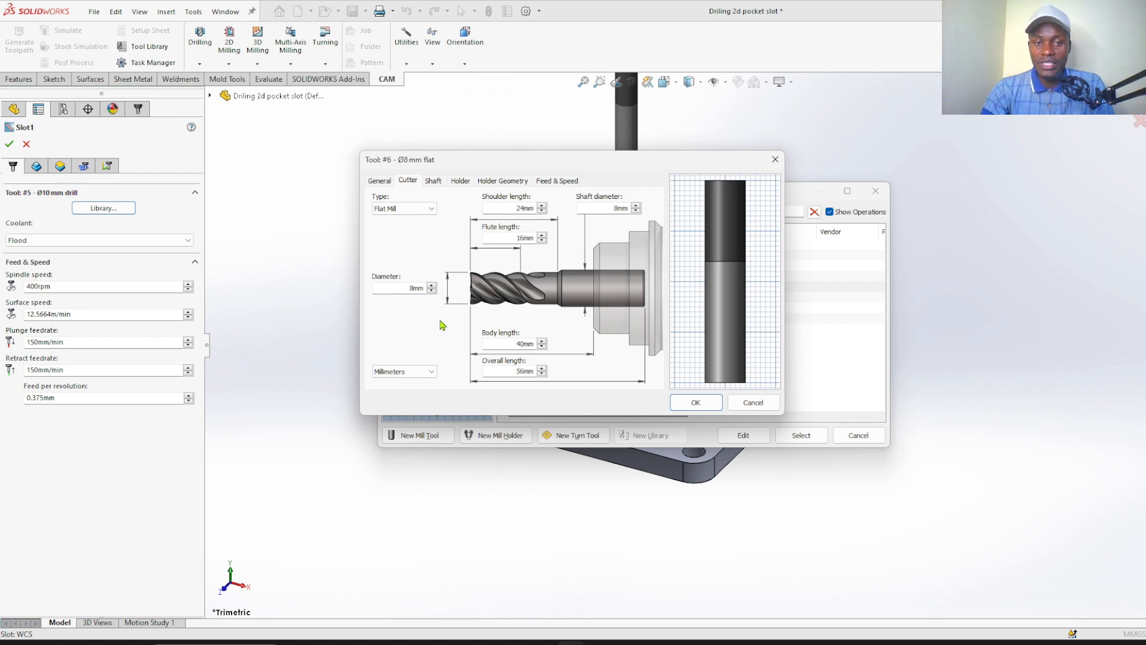
left_click(415, 289)
key("BackSpace")
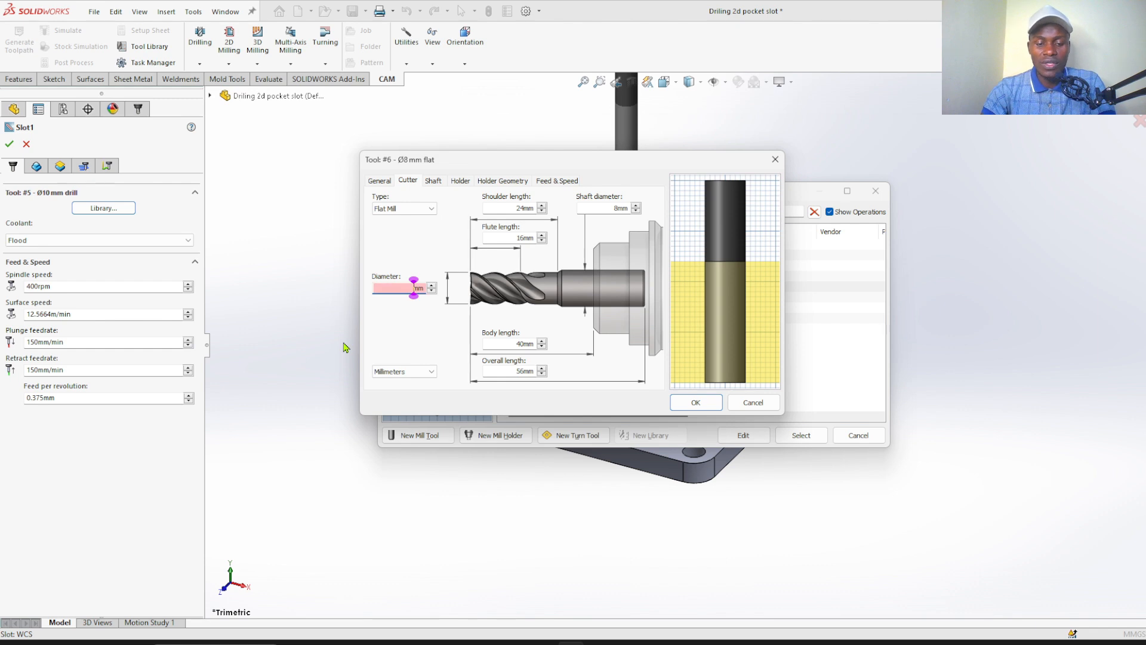
type("6")
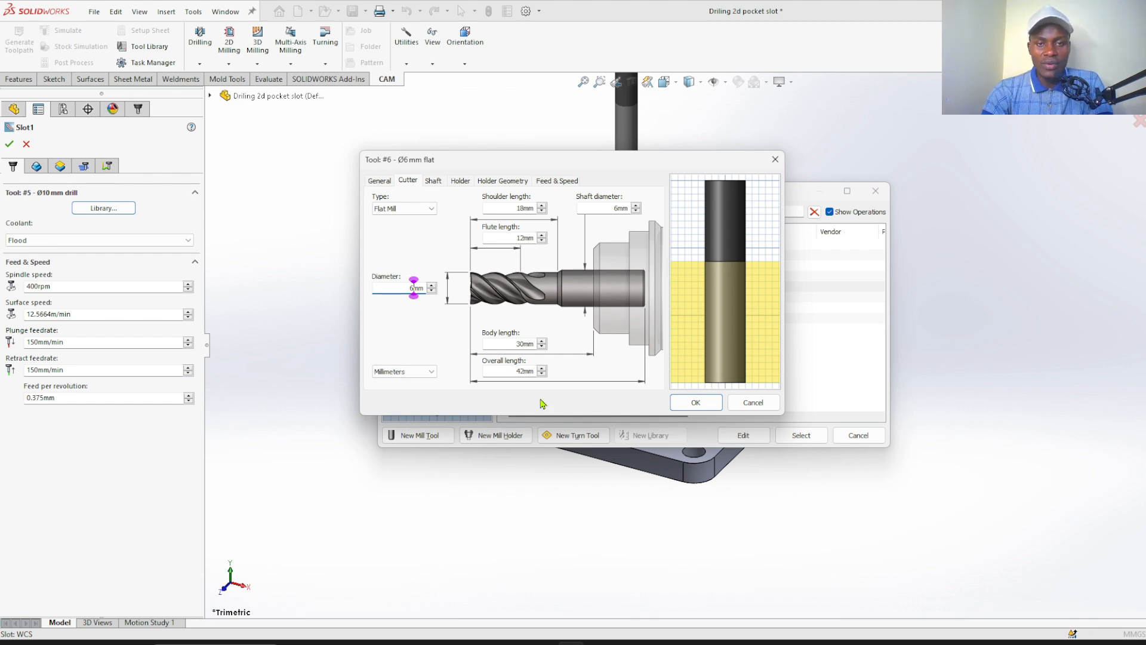
left_click(696, 404)
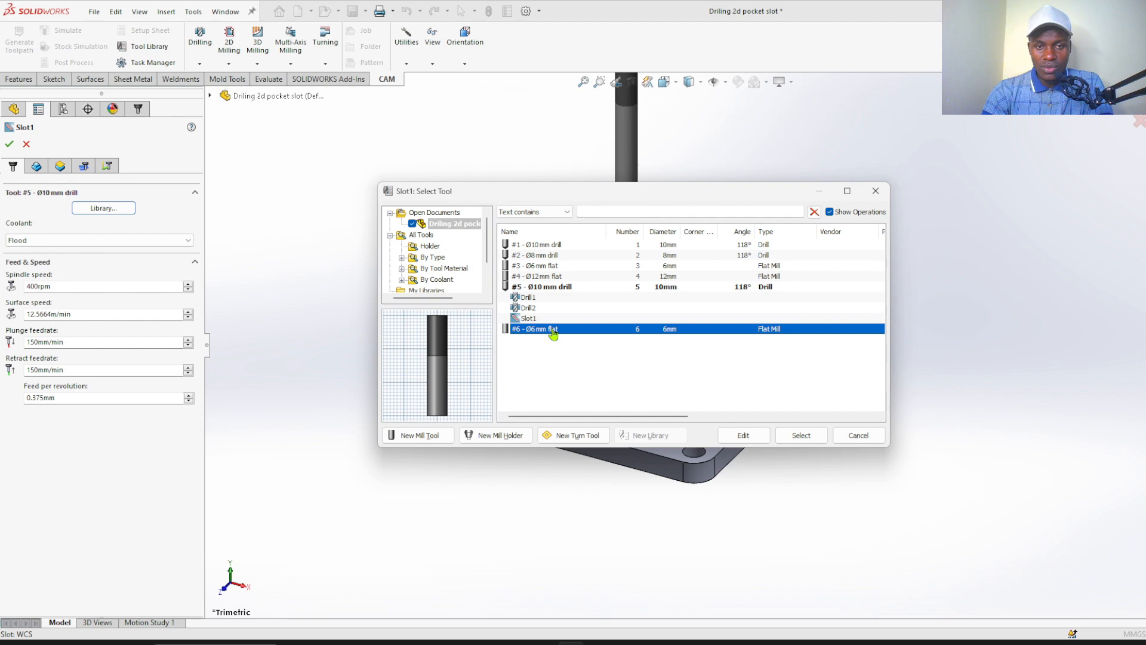
left_click(801, 435)
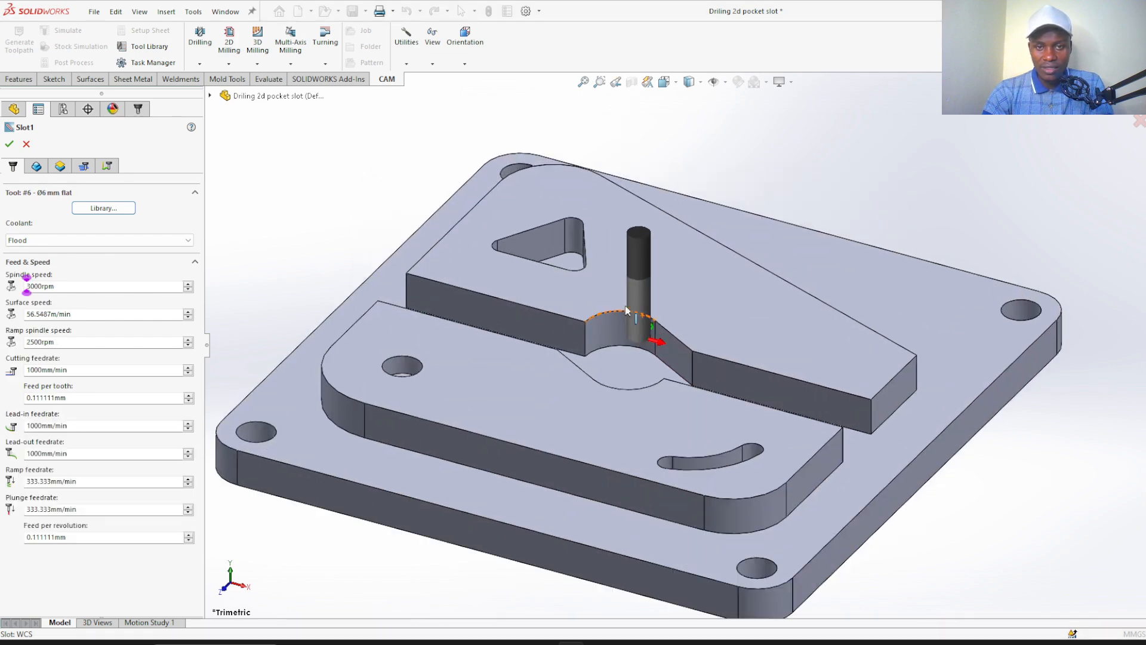
Try the curved slot's inner side wall face as the operation's machining geometry, and clear that selection
scroll(627, 309, "down", 2)
scroll(669, 349, "up", 5)
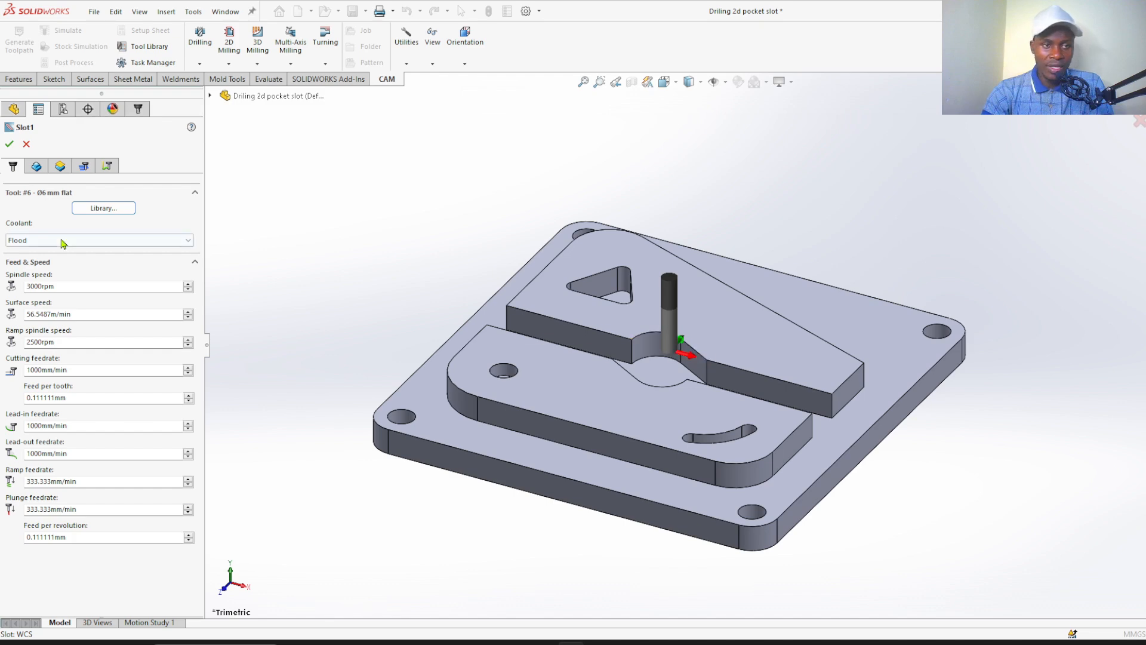
left_click(37, 167)
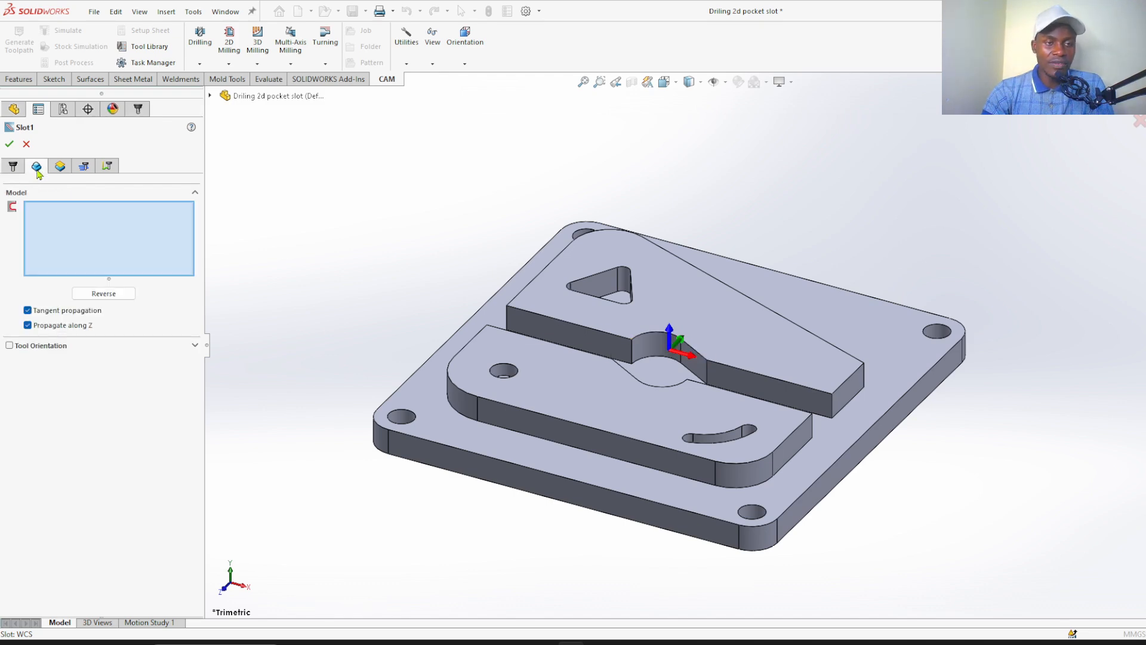
scroll(725, 443, "down", 6)
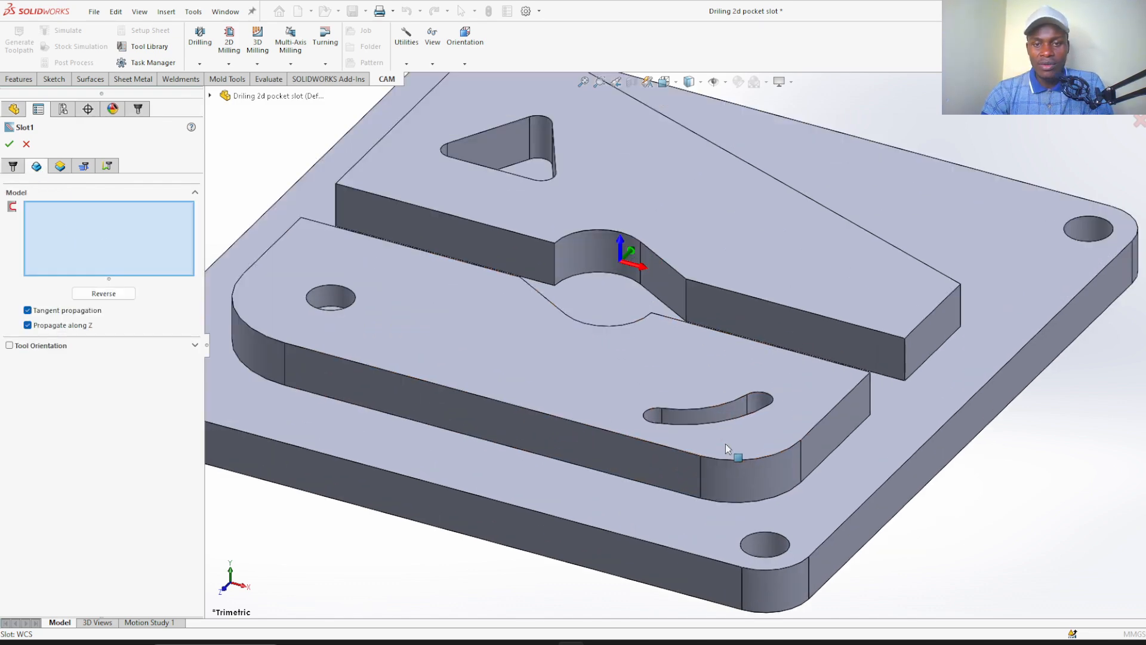
scroll(713, 411, "down", 1)
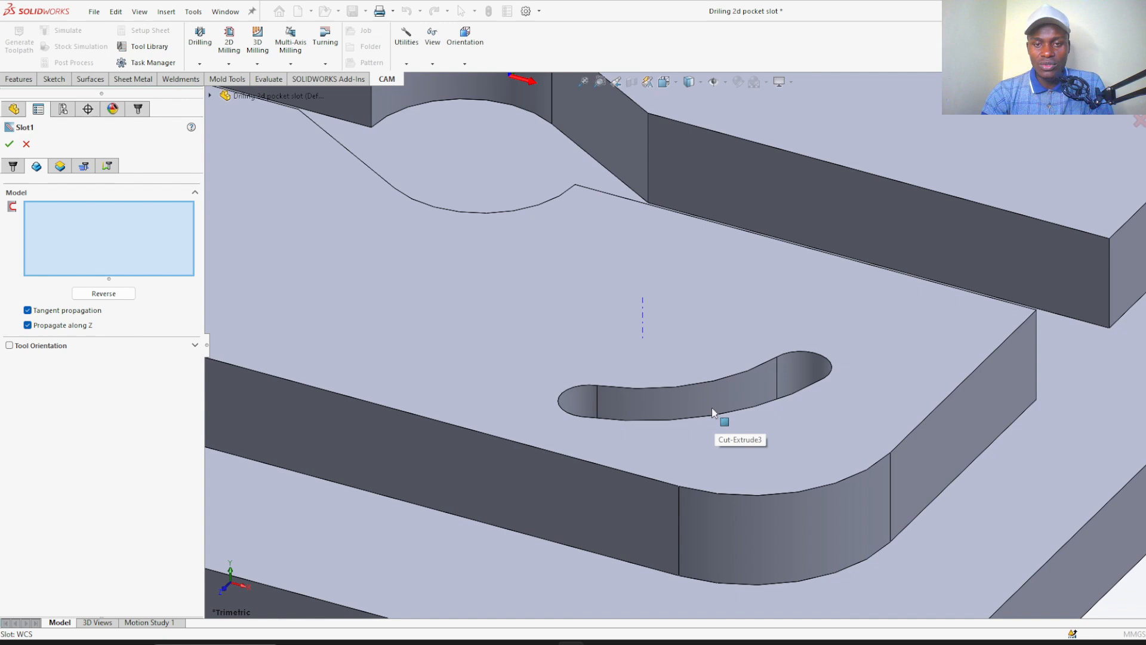
left_click(673, 406)
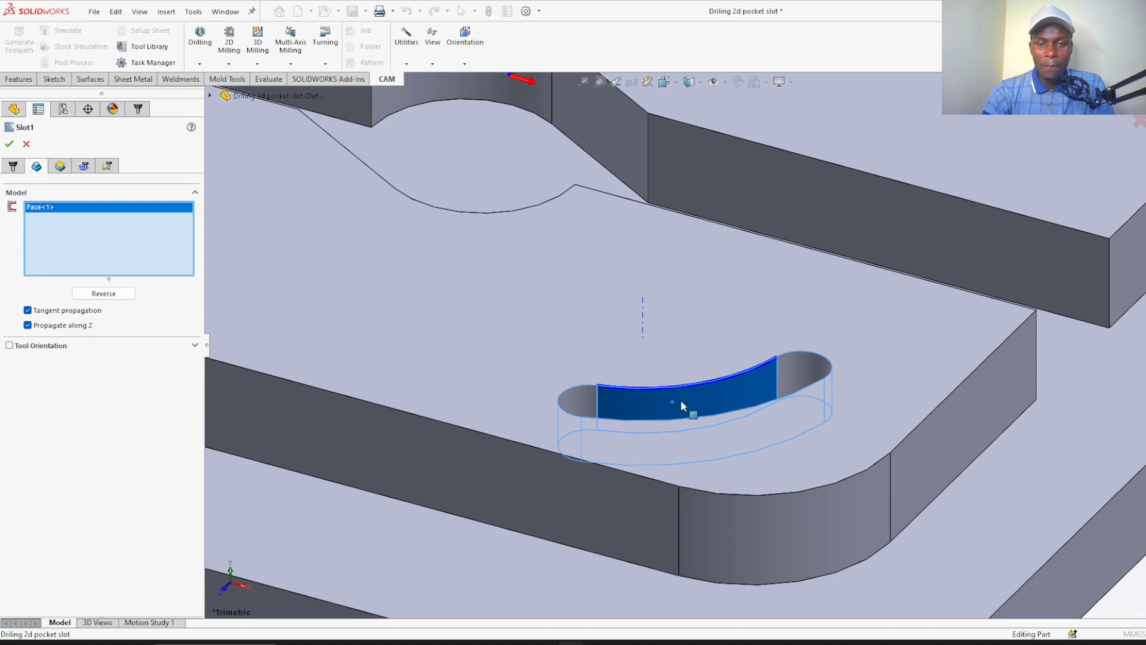
scroll(645, 398, "down", 2)
scroll(689, 399, "up", 5)
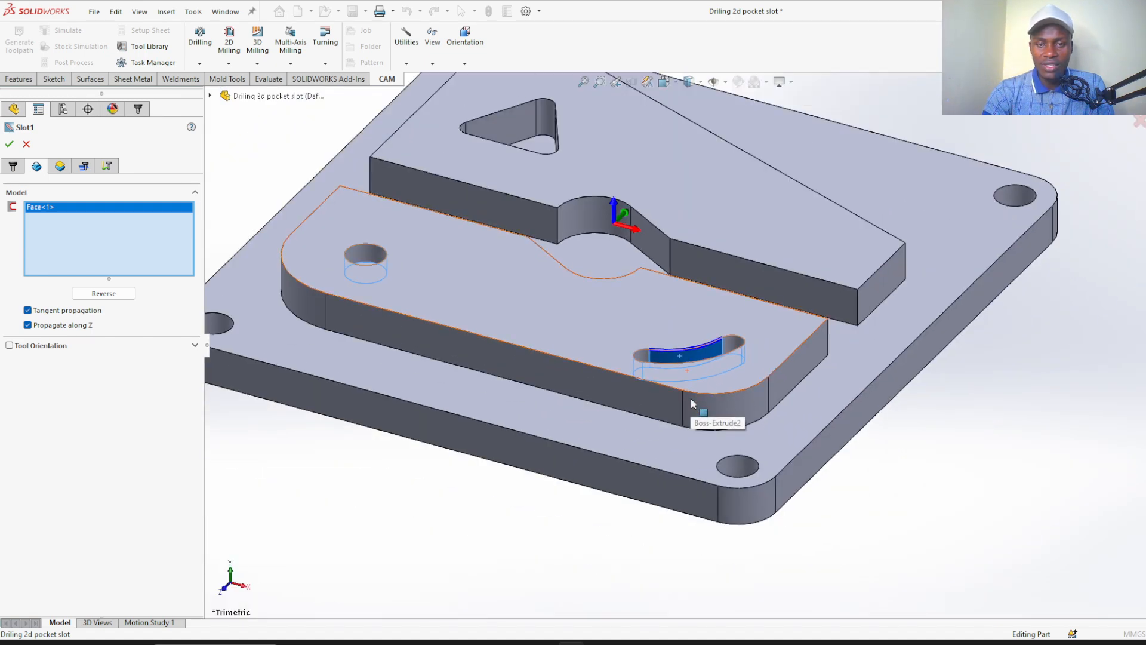
scroll(723, 357, "down", 3)
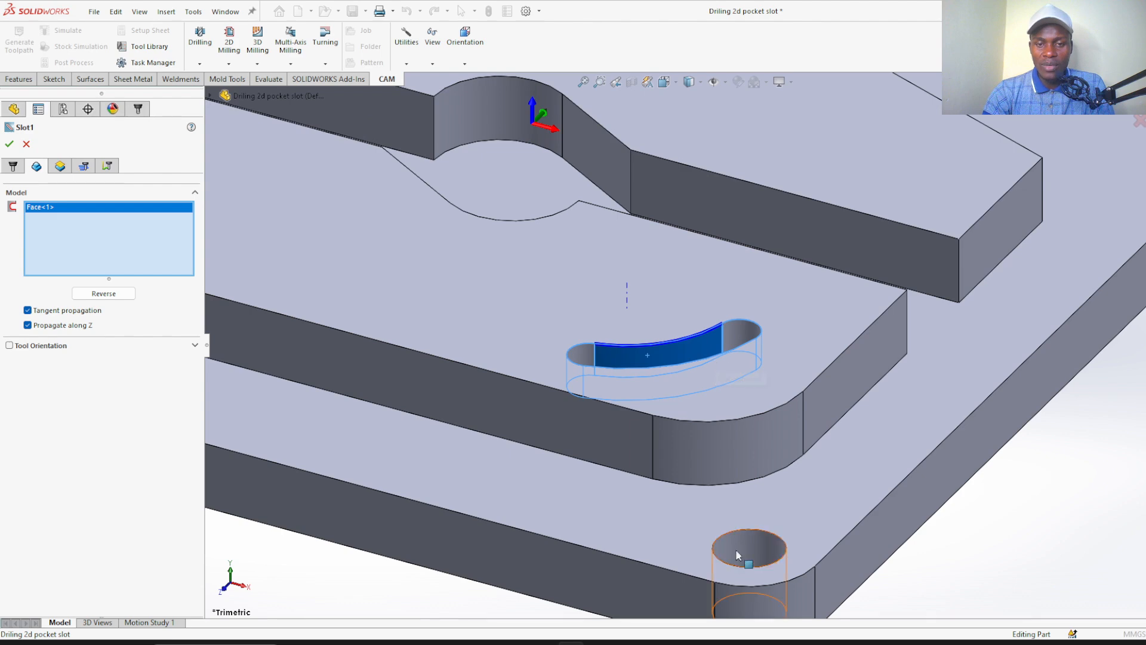
scroll(739, 555, "down", 2)
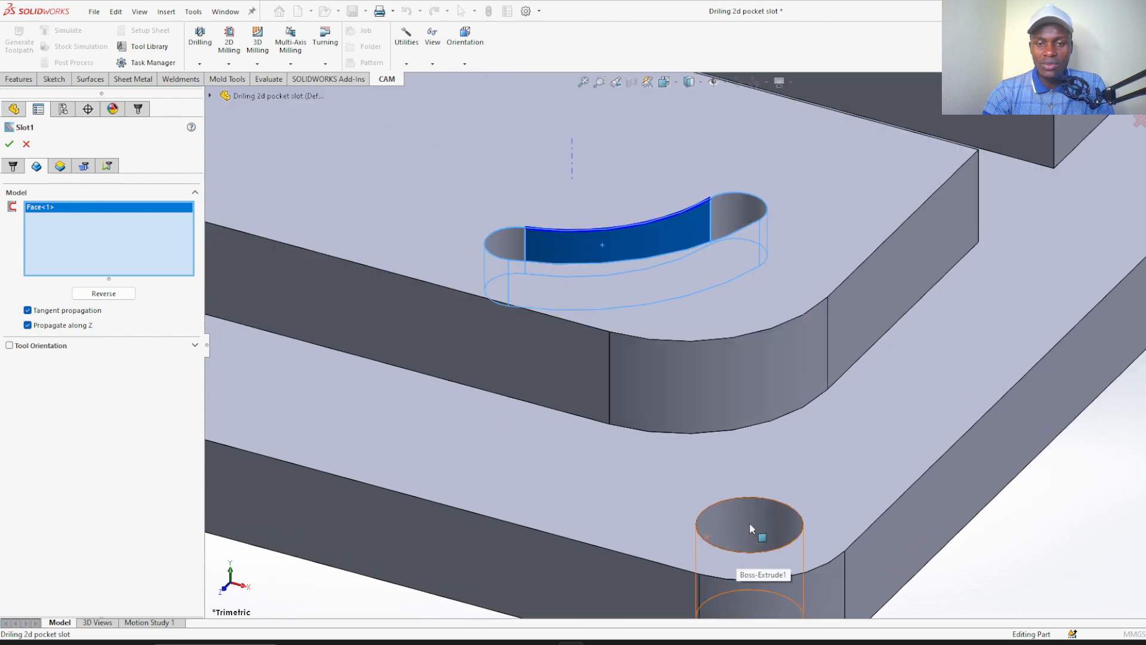
right_click(65, 253)
left_click(94, 254)
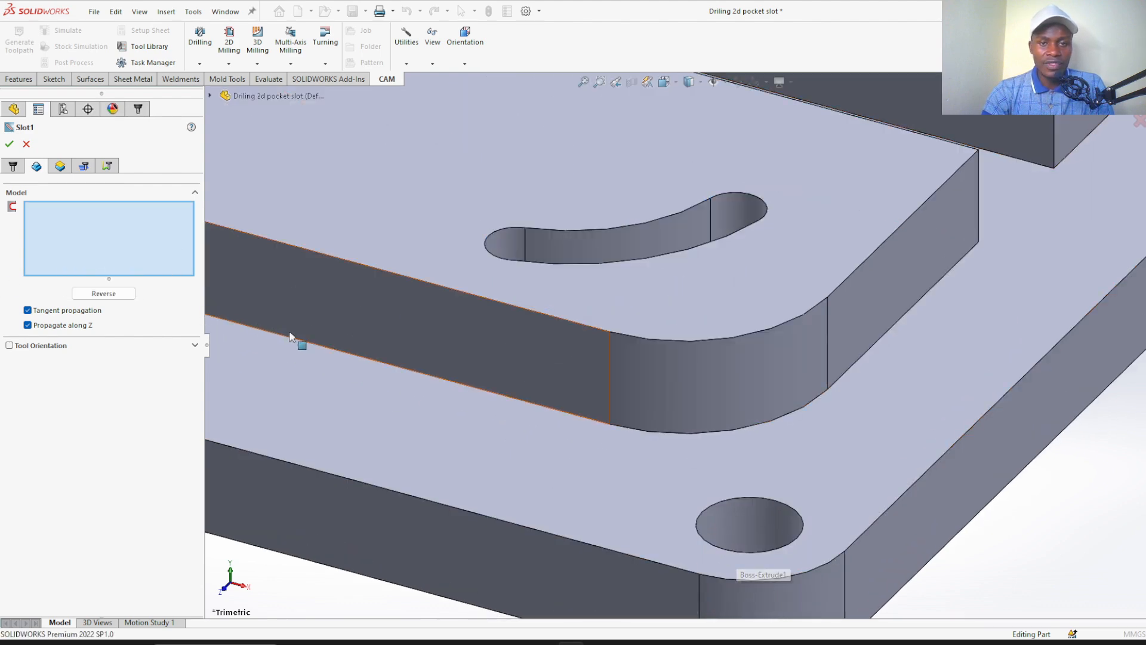
Select the floor face of the curved slot as the machining geometry of the slot operation
scroll(290, 337, "up", 5)
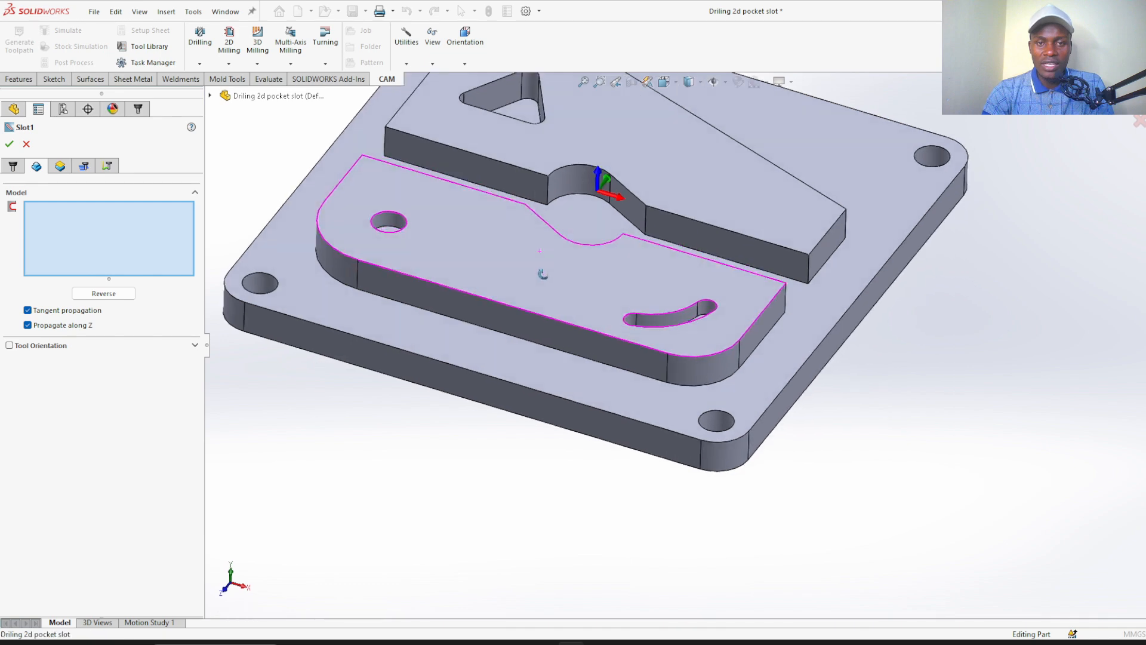
scroll(728, 331, "down", 5)
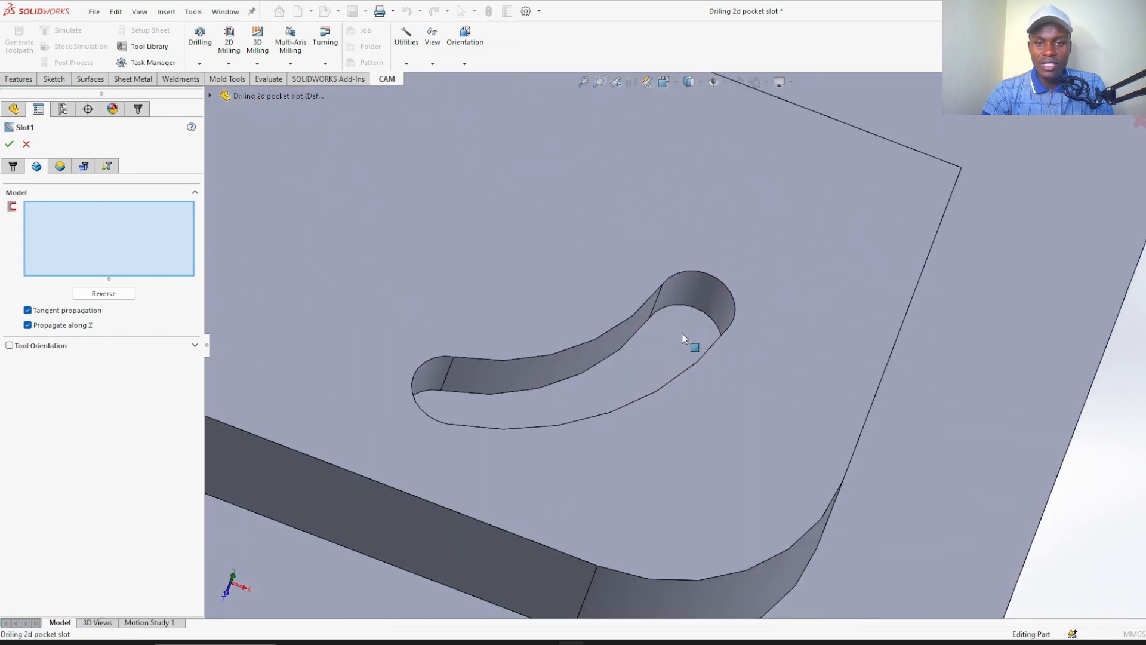
left_click(664, 346)
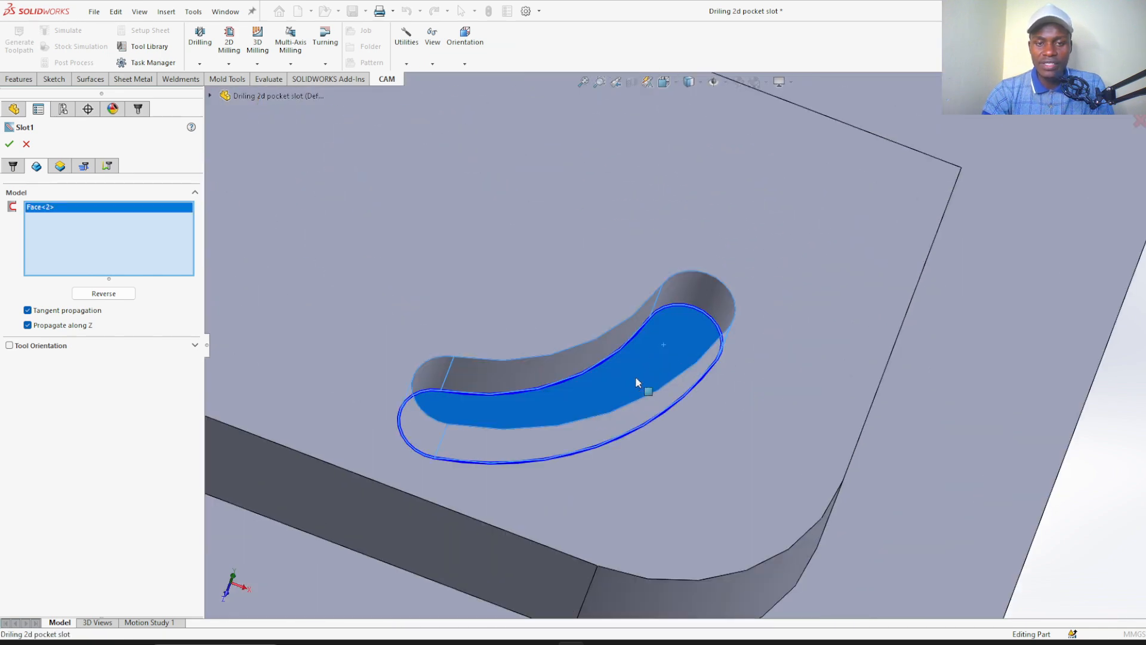
Try adding the slot's side wall face alongside the floor face in the geometry, and remove the wall face again
scroll(644, 397, "up", 5)
middle_click_drag(563, 440, 618, 422)
scroll(618, 423, "down", 3)
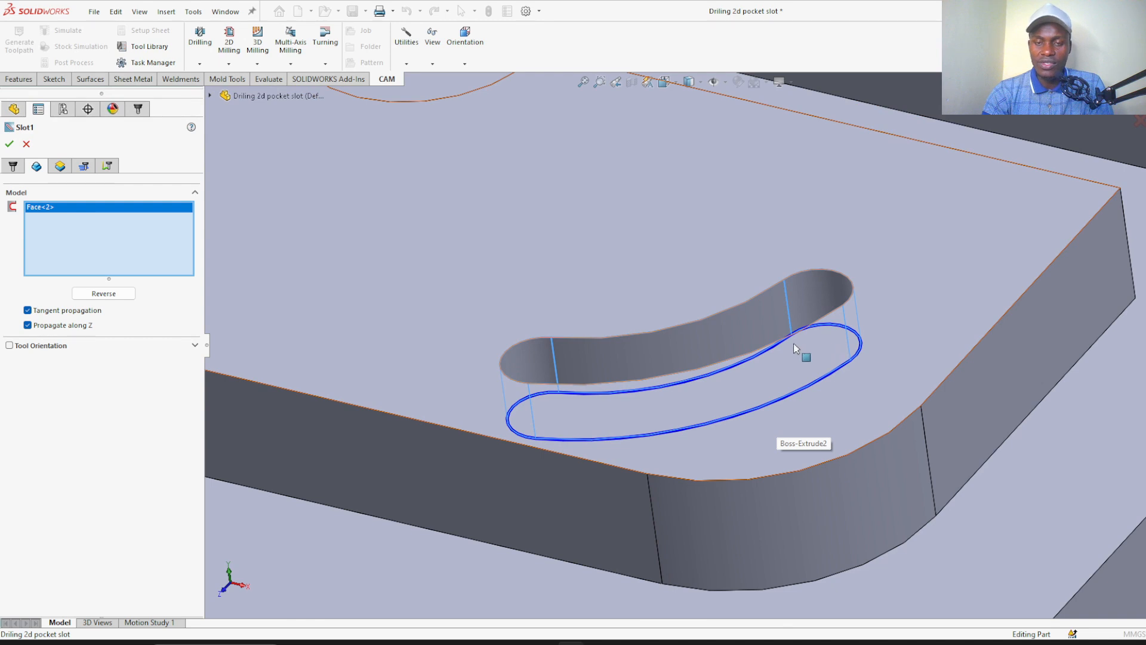
left_click(556, 384)
middle_click_drag(556, 329, 598, 409)
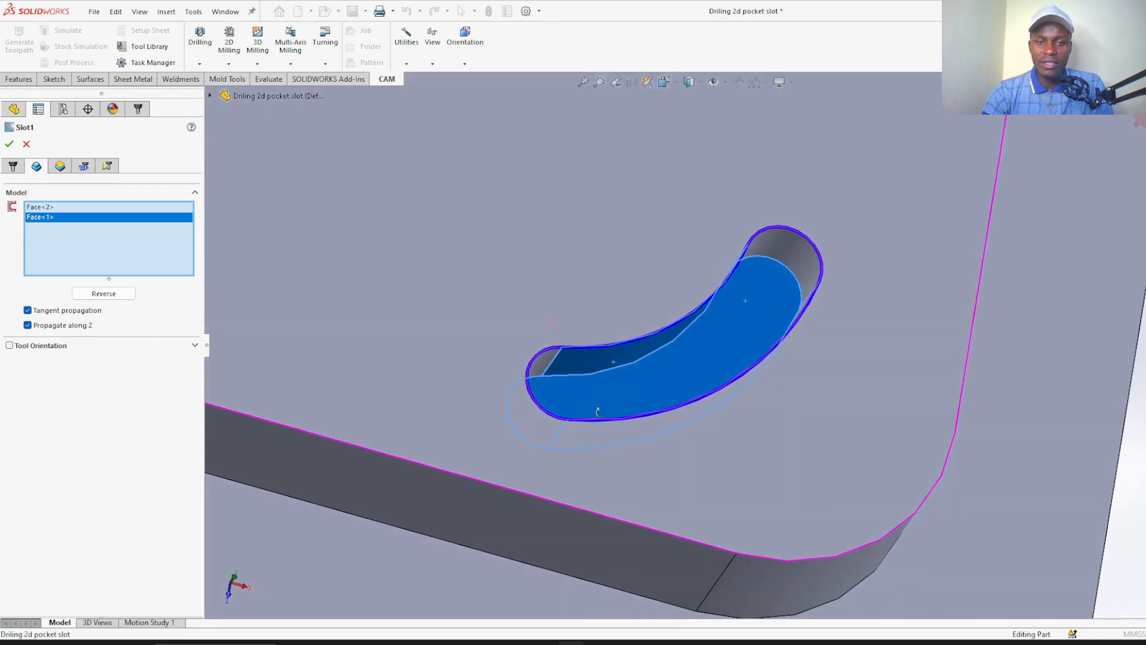
right_click(93, 222)
left_click(123, 244)
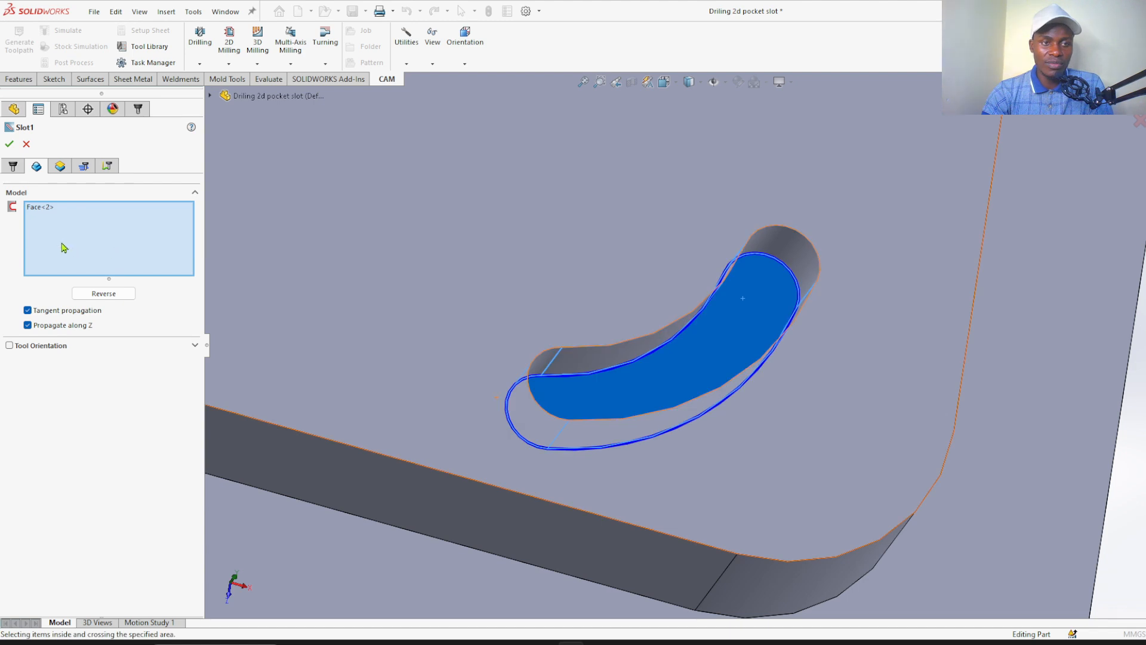
Set the slot operation's bottom height to From Selection and pick the curved slot's floor face as its reference
scroll(507, 433, "up", 3)
middle_click_drag(507, 434, 440, 352)
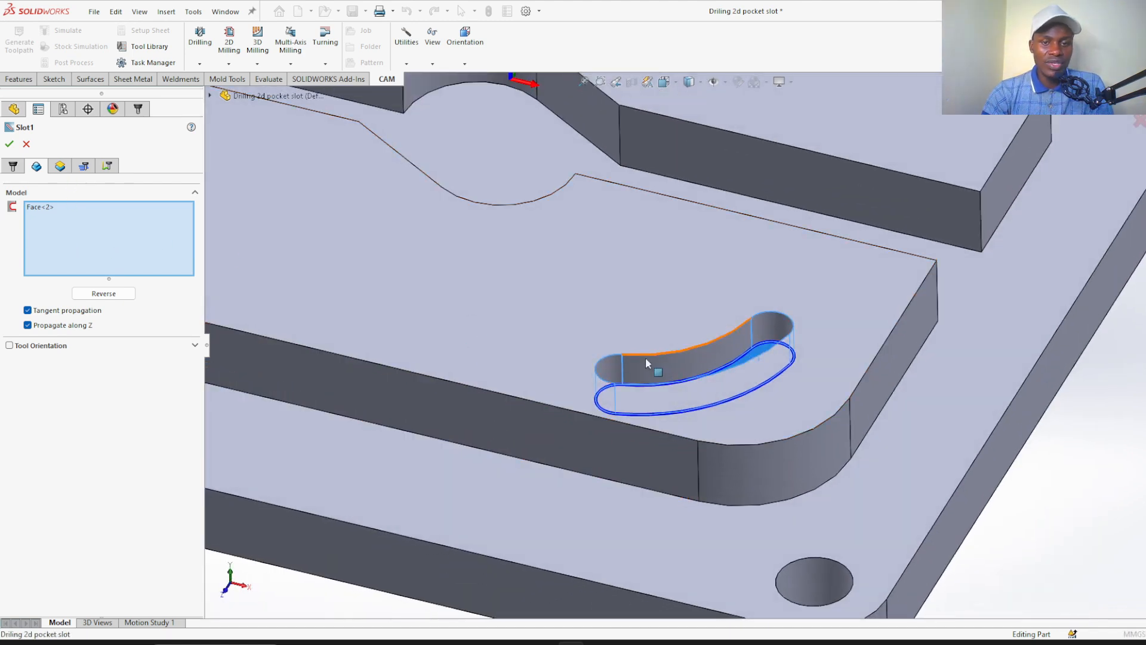
left_click(60, 166)
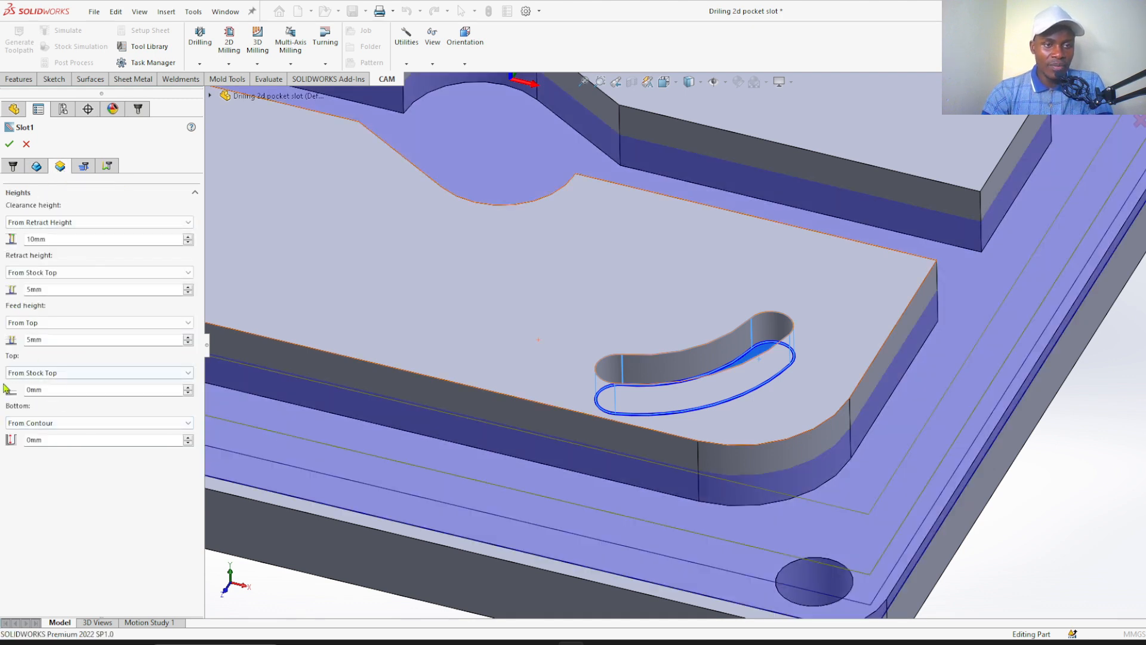
left_click(63, 424)
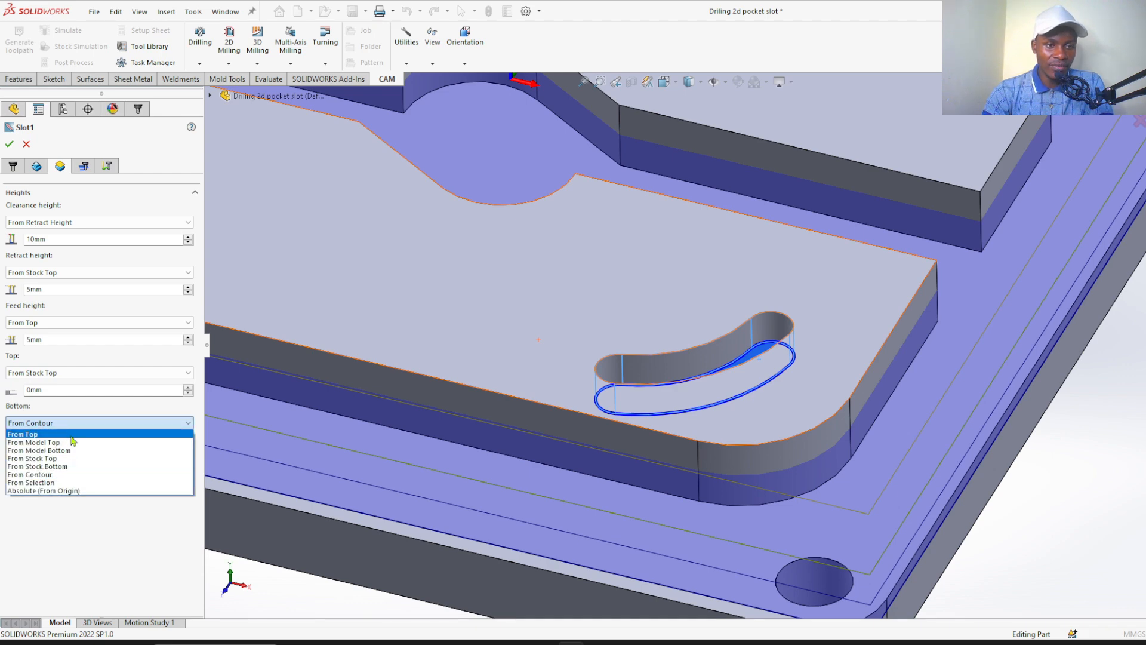
left_click(75, 483)
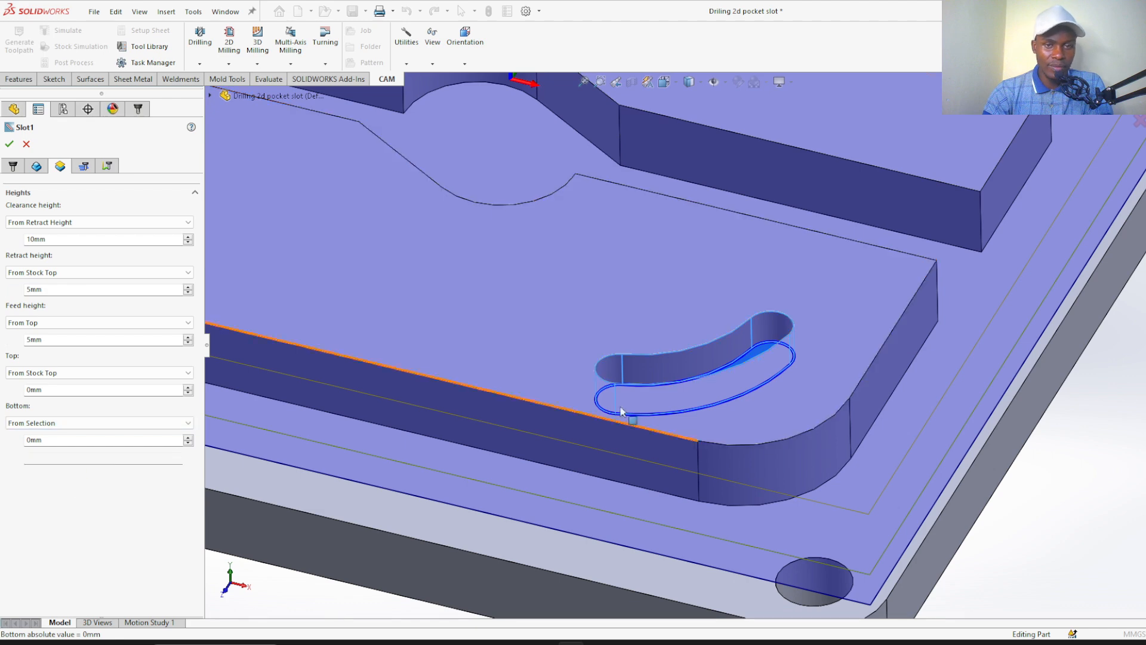
middle_click_drag(606, 288, 630, 385)
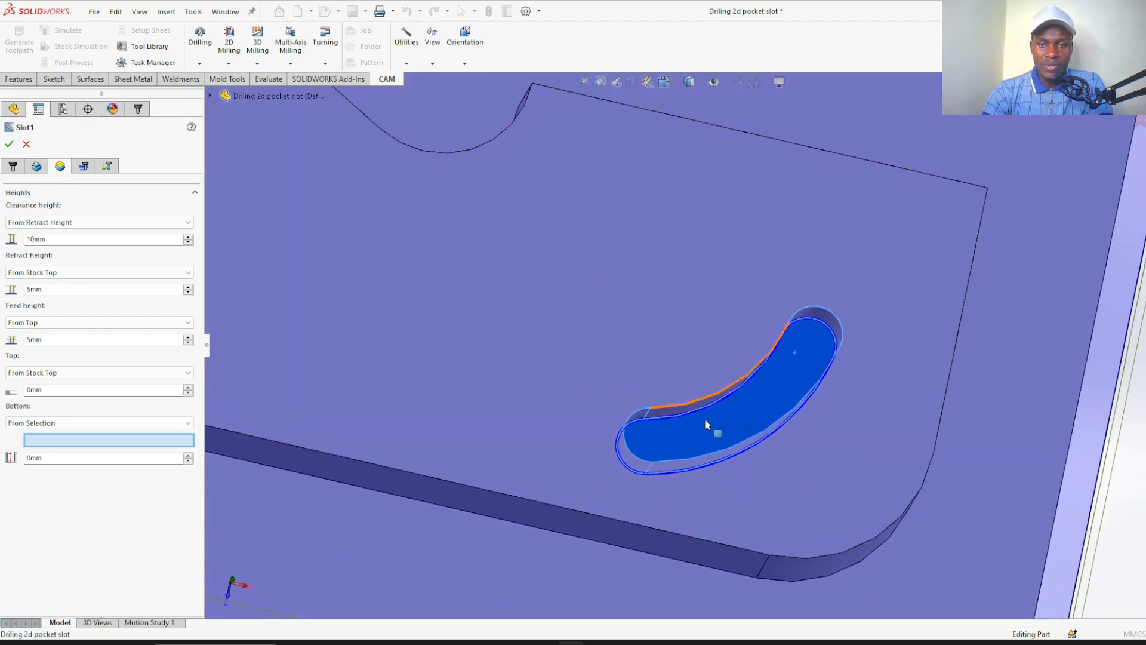
left_click(723, 429)
middle_click_drag(576, 428, 554, 324)
left_click(60, 457)
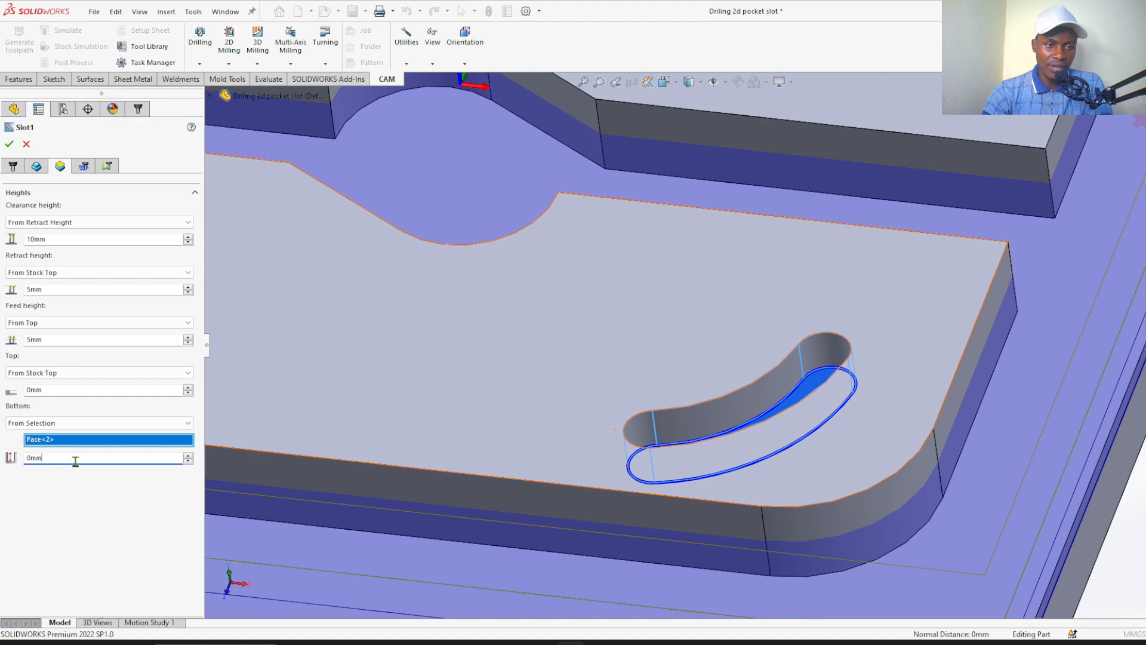
Enable multiple depths for the slot passes with a maximum roughing stepdown of 0.5 mm
left_click(87, 169)
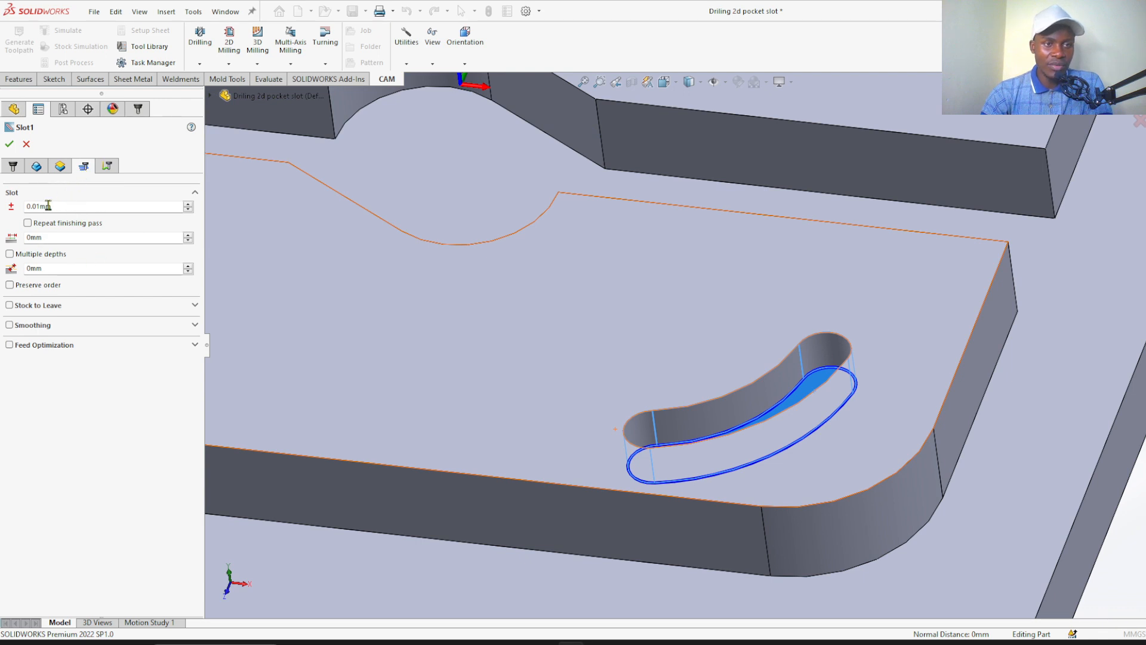
left_click(9, 254)
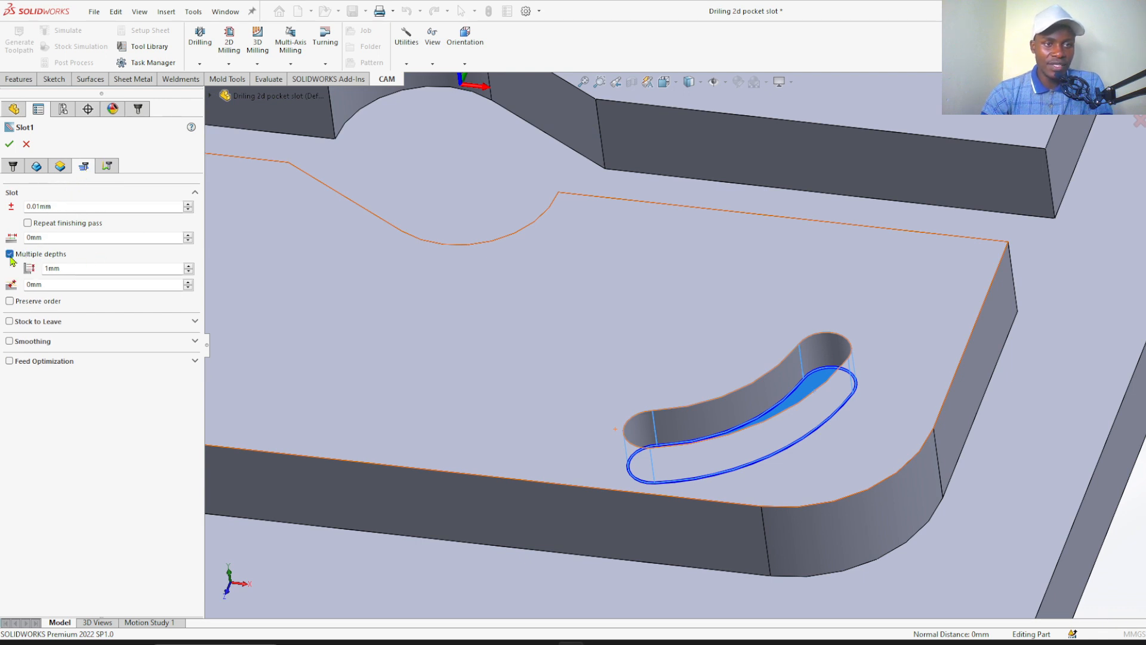
left_click(68, 269)
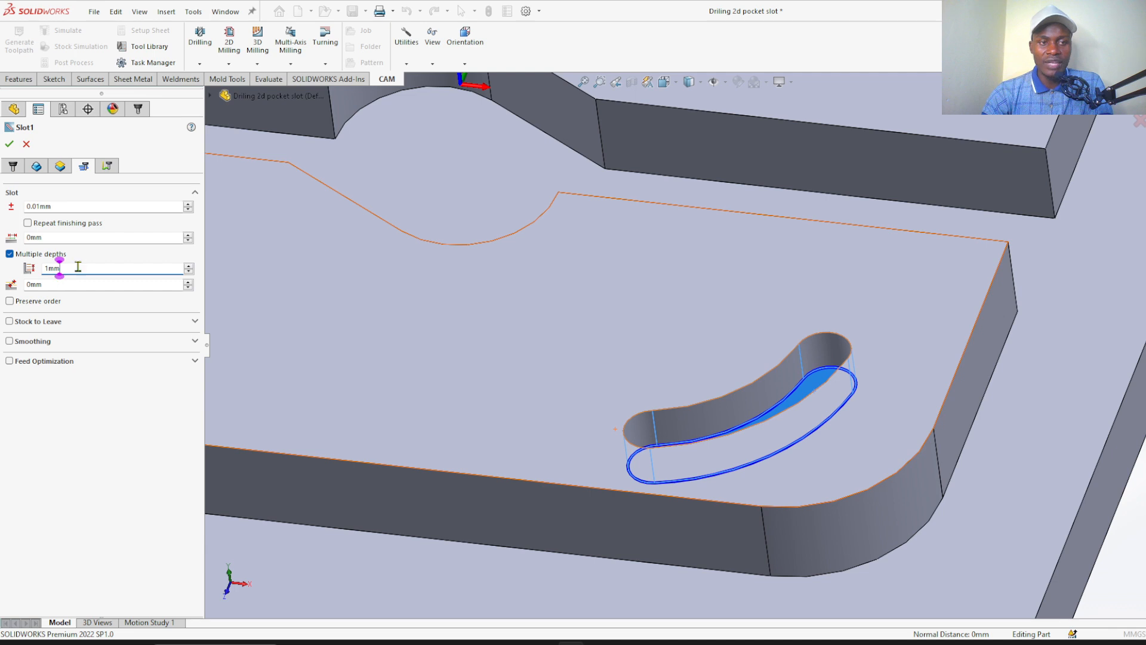
scroll(773, 430, "down", 2)
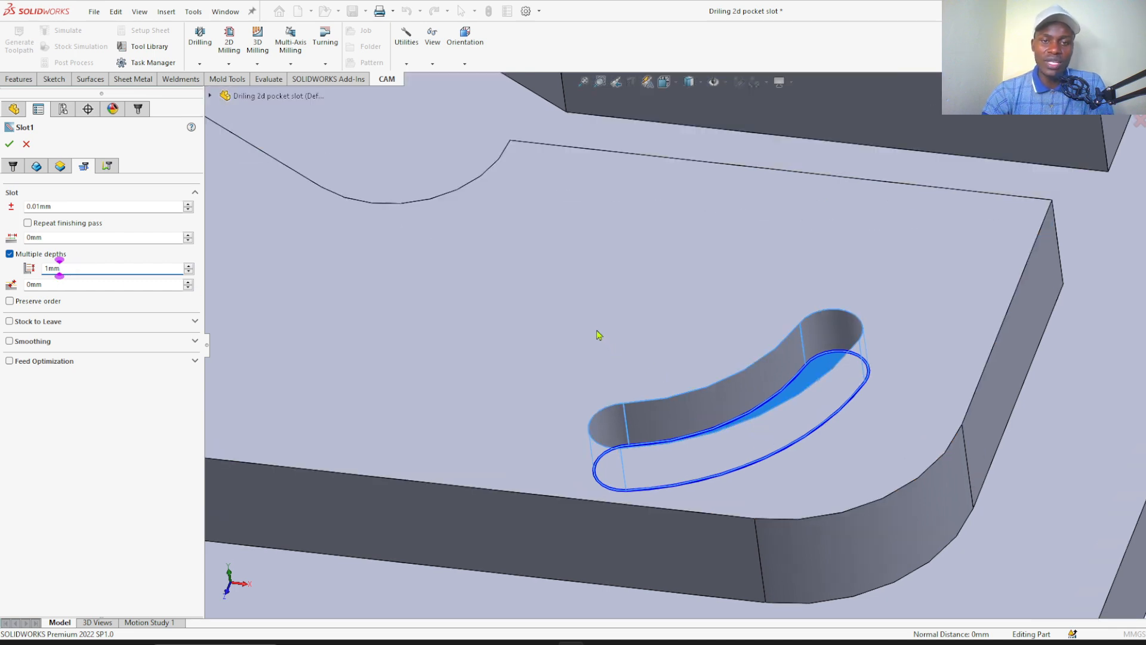
double_click(66, 273)
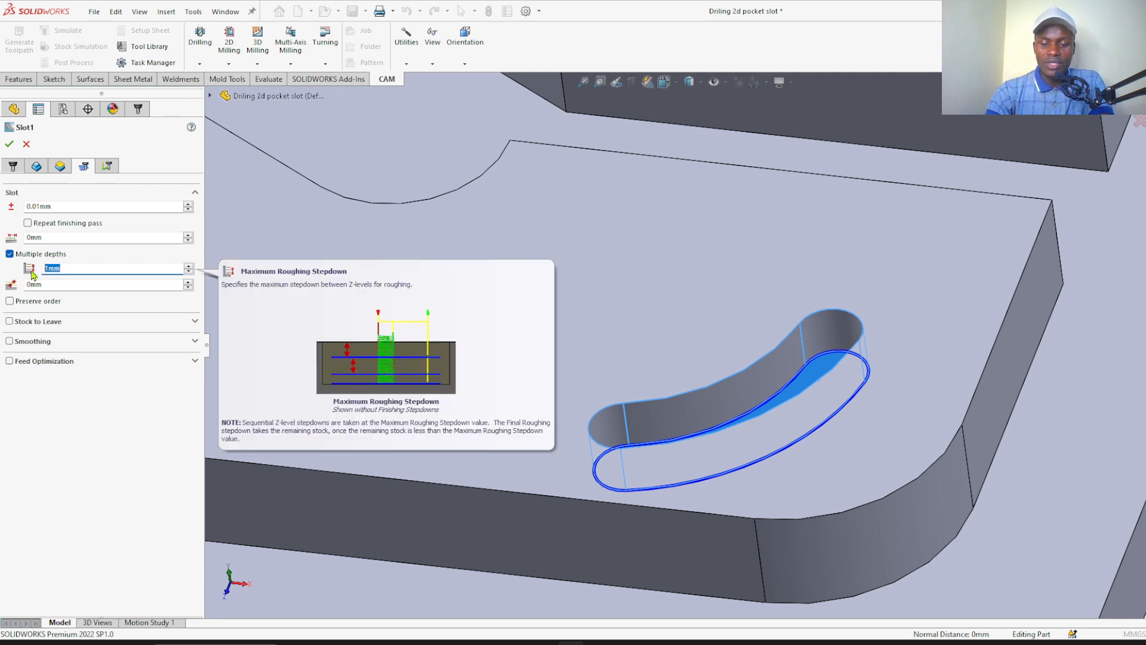
type("0.5")
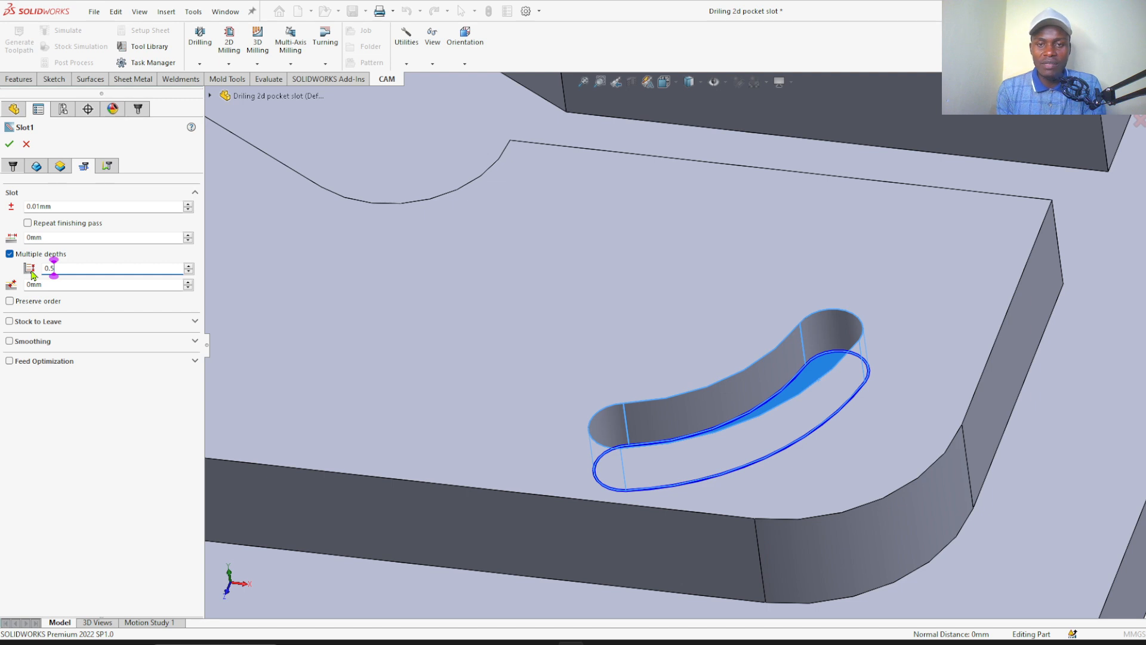
scroll(404, 404, "up", 3)
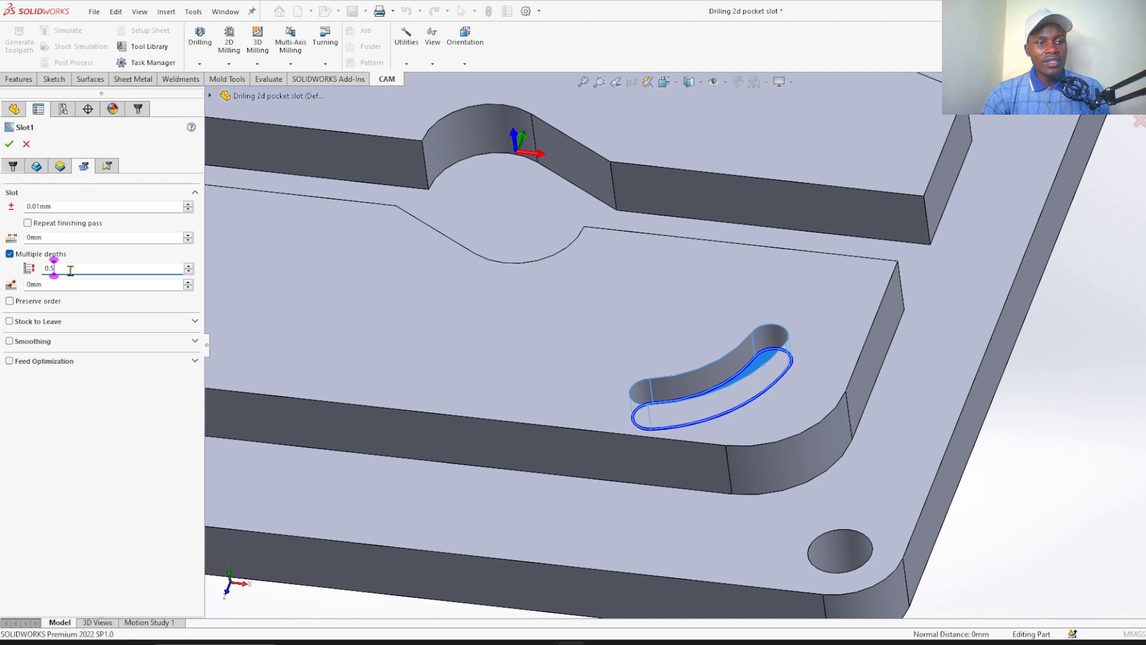
mouse_move(13, 258)
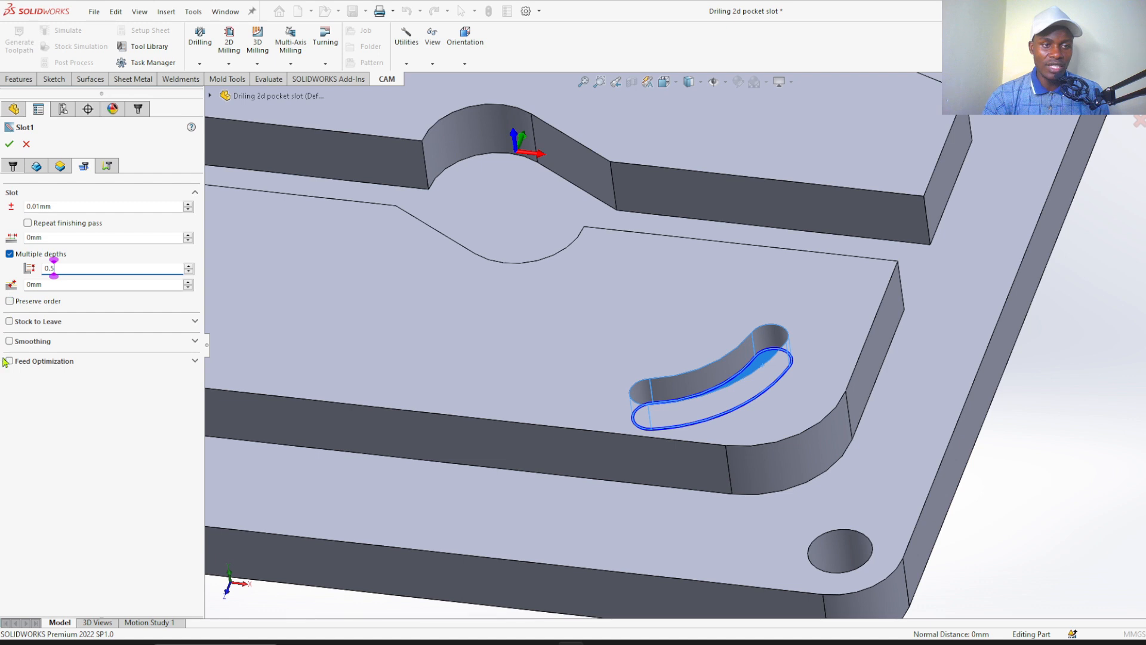
left_click(9, 322)
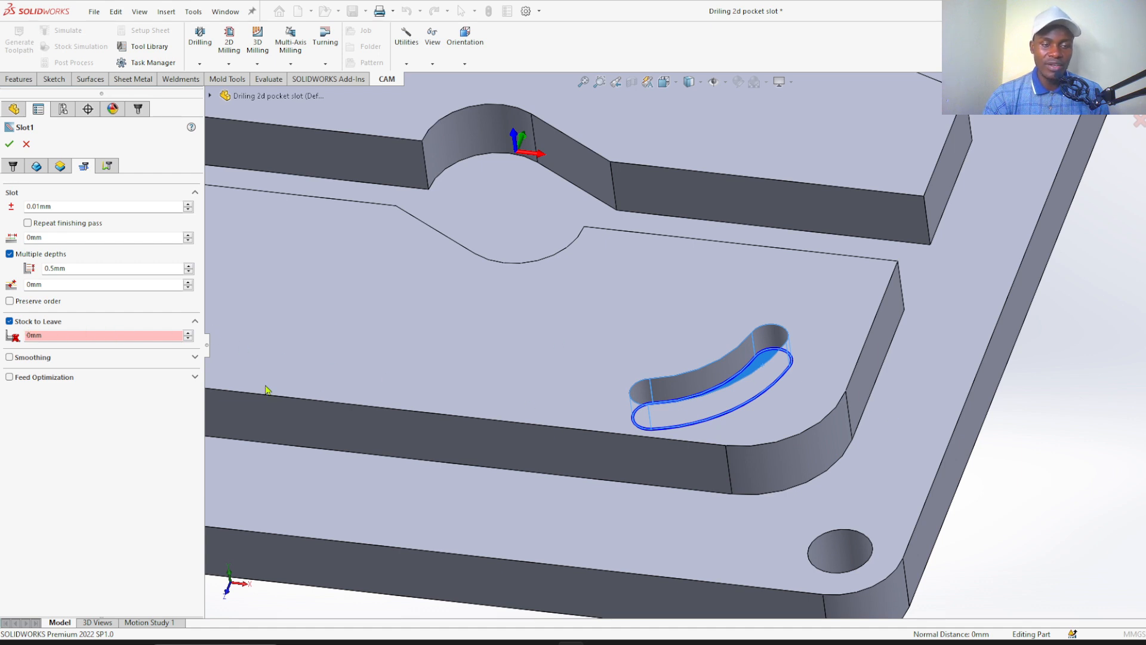
left_click(9, 321)
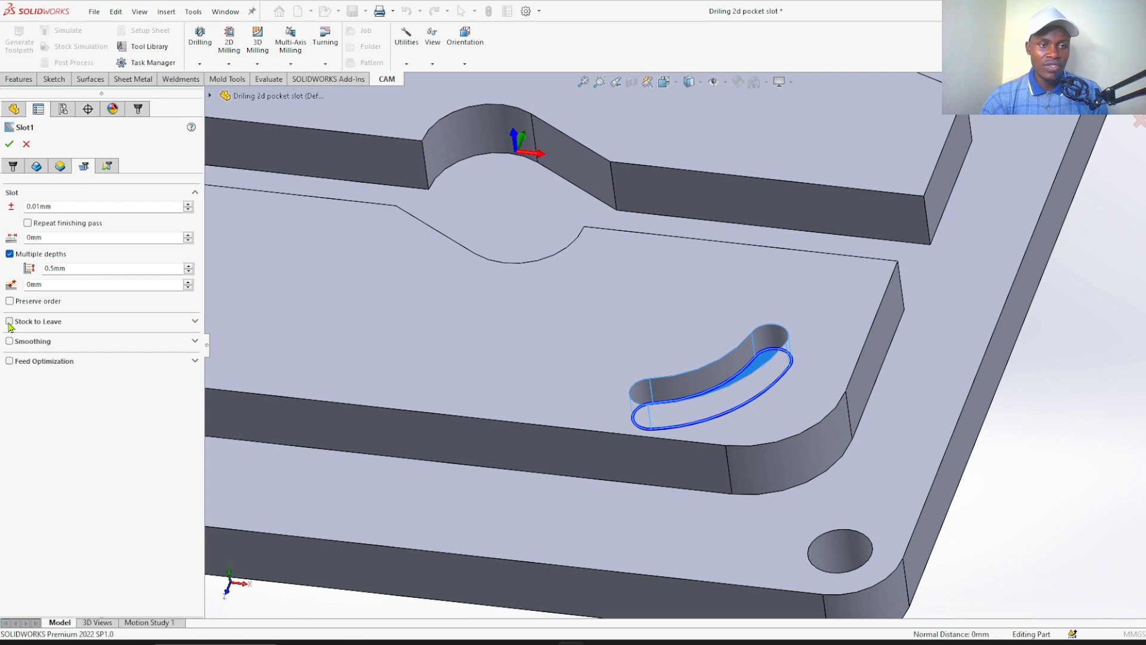
Choose Profile as the ramping type in the slot operation's linking settings
left_click(107, 167)
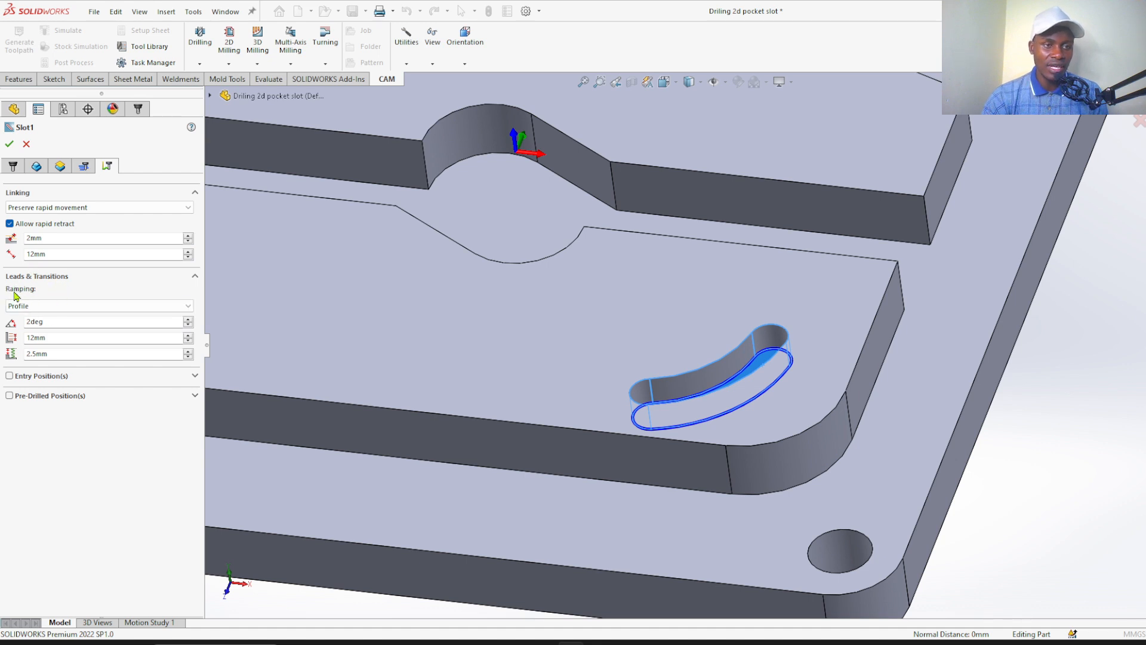
left_click(36, 306)
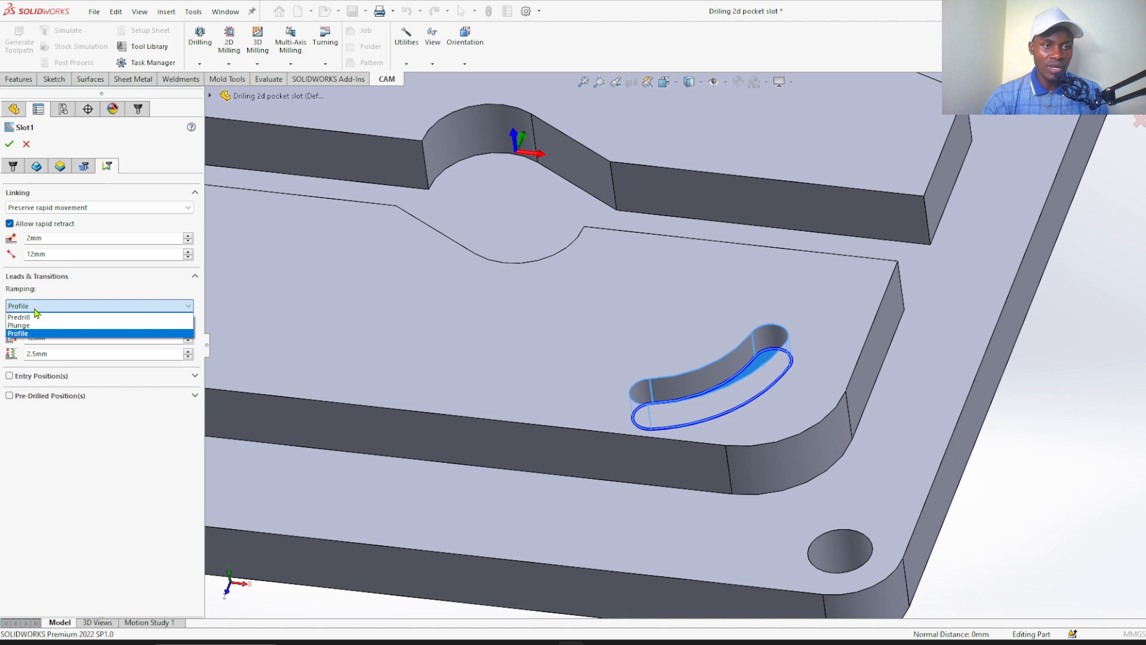
left_click(26, 333)
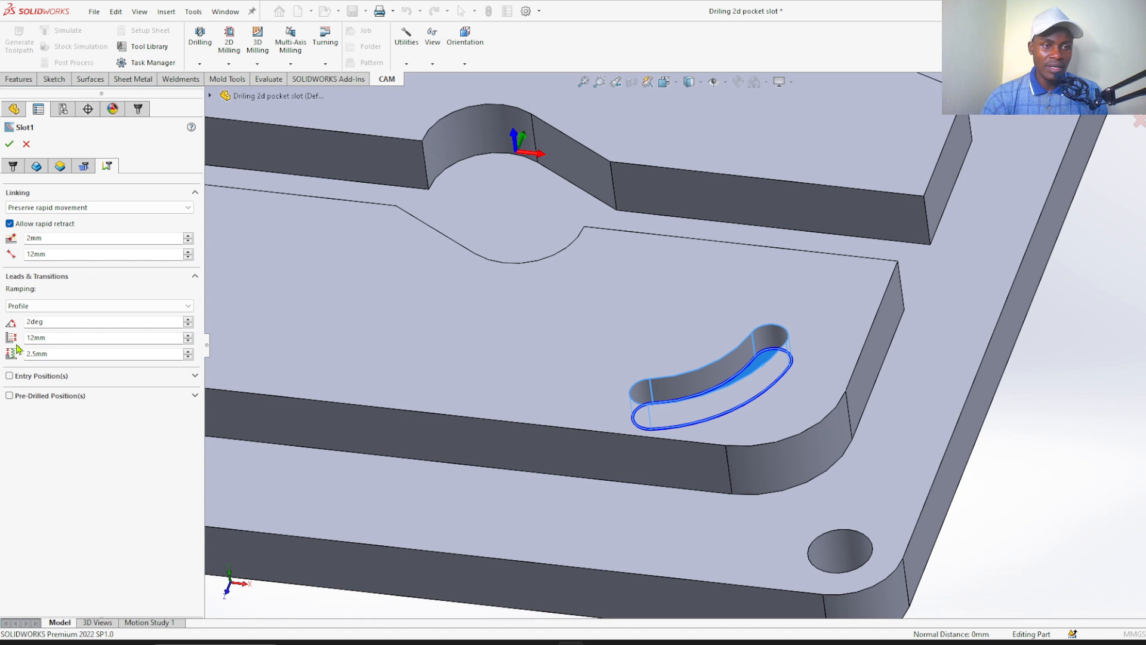
Set the slot operation's maximum ramp stepdown to 3 mm
left_click(67, 341)
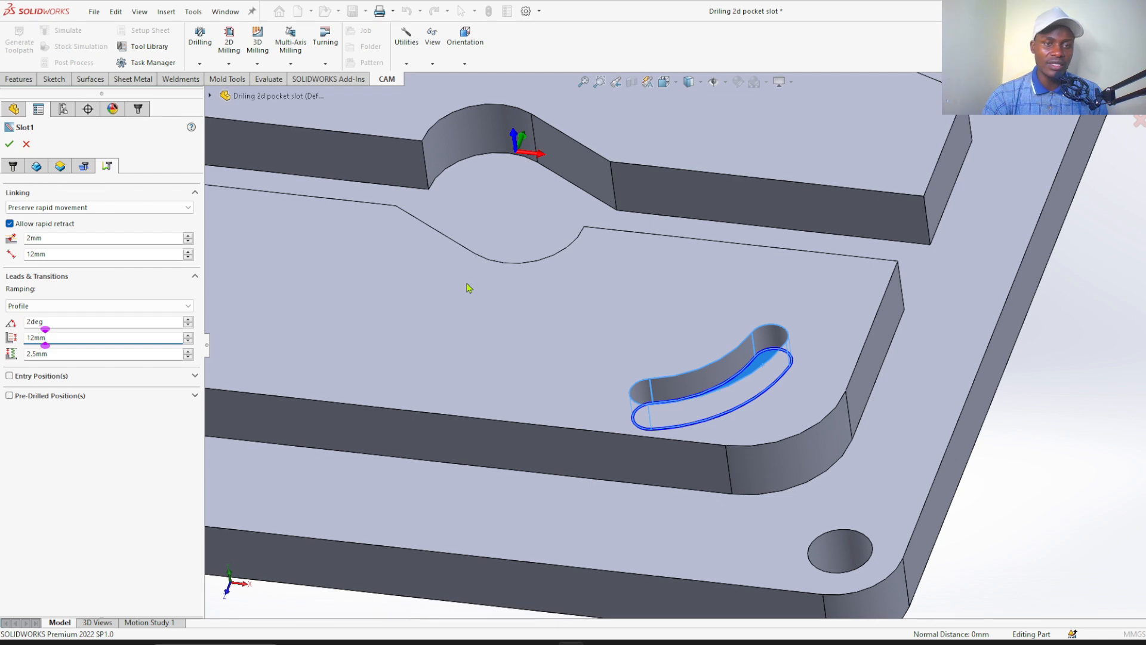
scroll(512, 291, "up", 3)
middle_click_drag(498, 284, 507, 282)
scroll(382, 304, "down", 3)
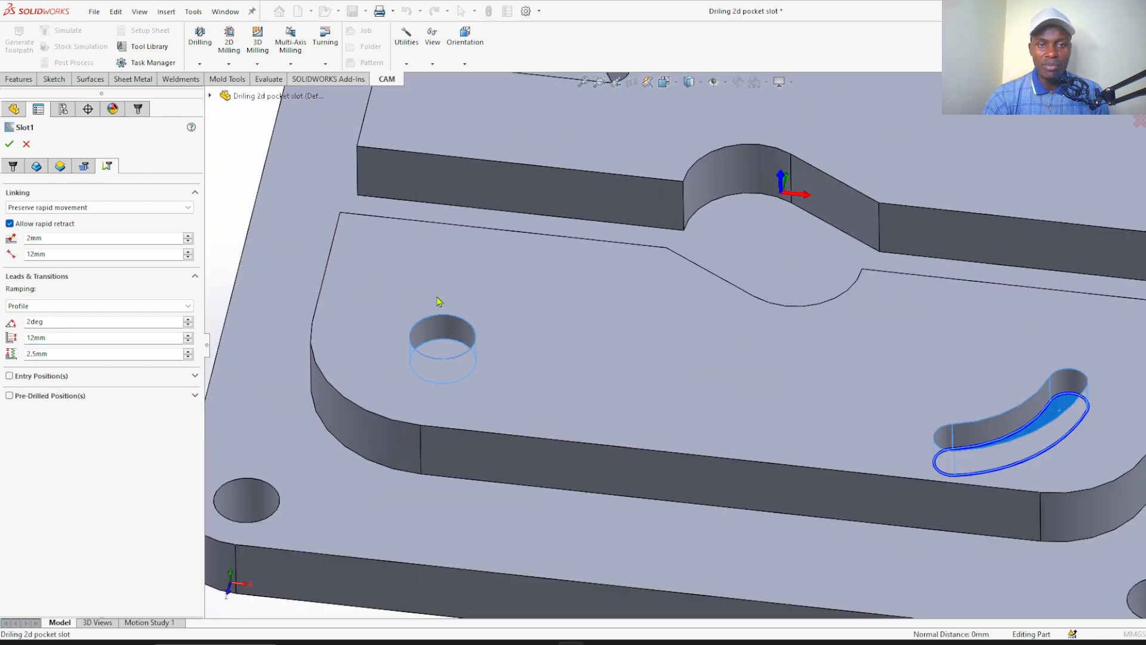
scroll(439, 302, "up", 3)
middle_click_drag(525, 302, 643, 142)
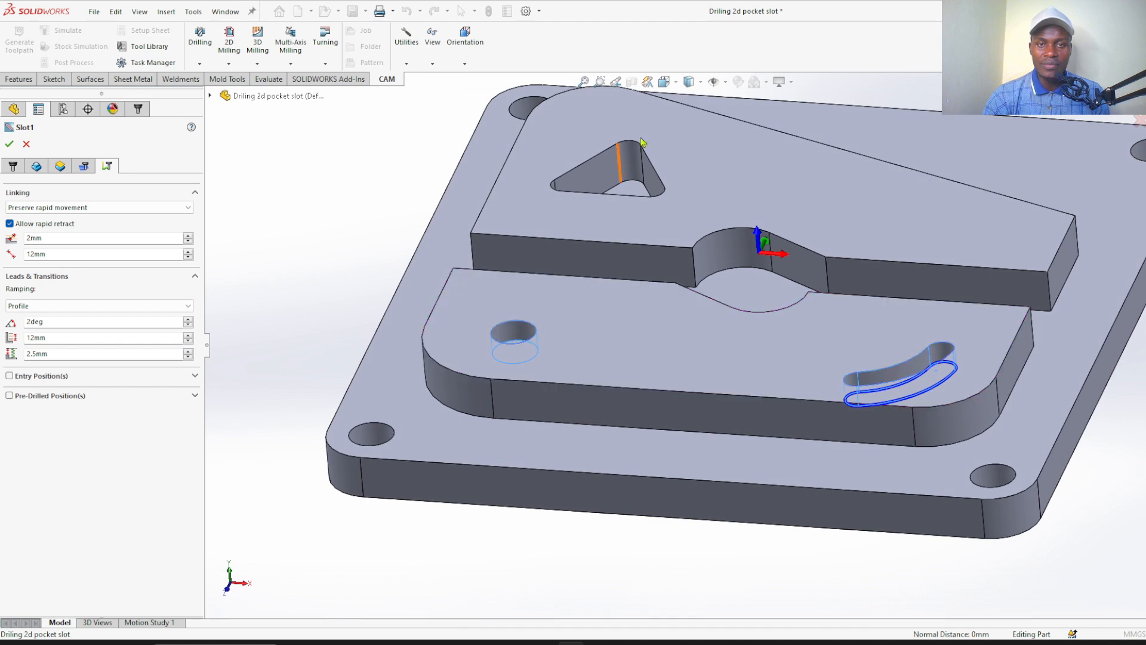
scroll(642, 142, "down", 5)
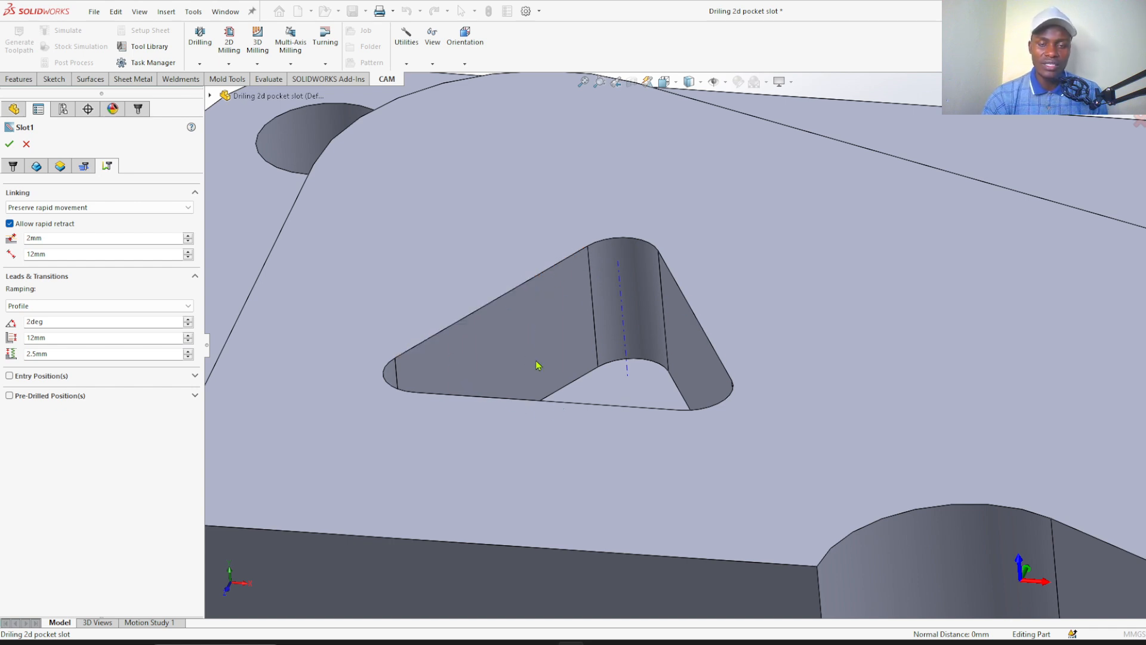
left_click(54, 338)
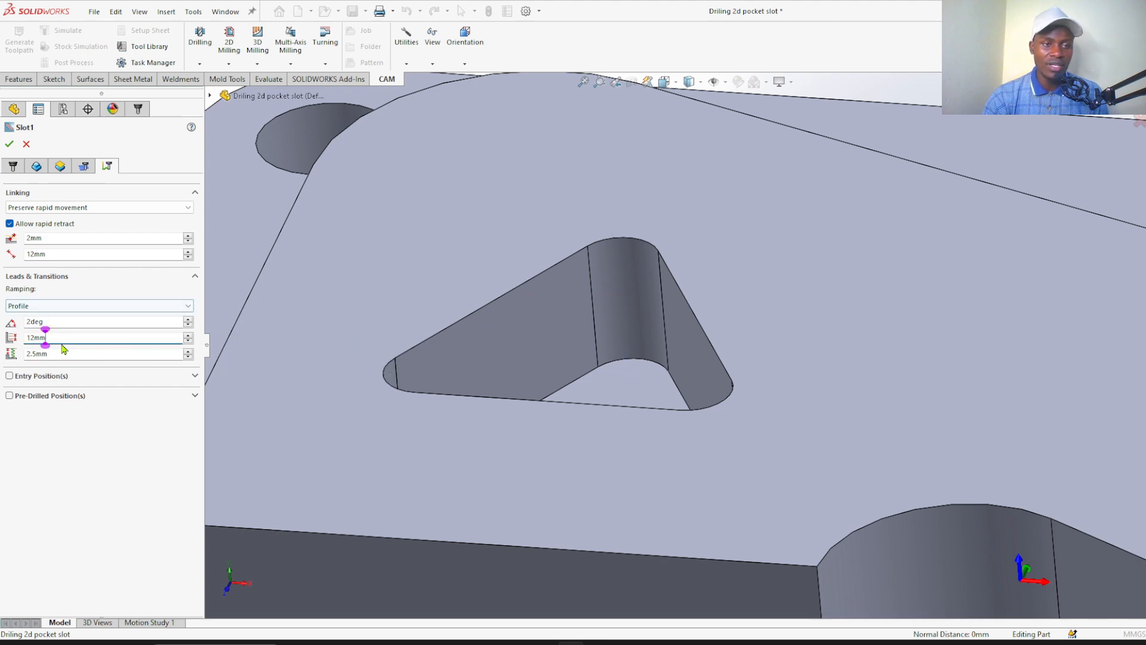
left_click_drag(52, 337, 25, 338)
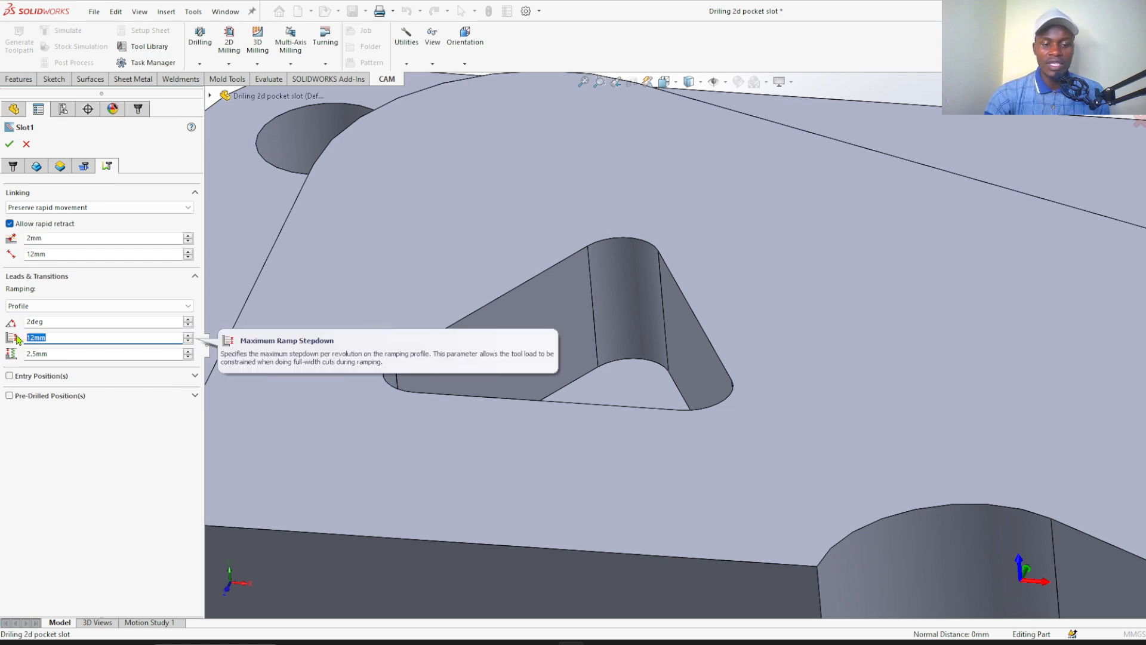
type("5")
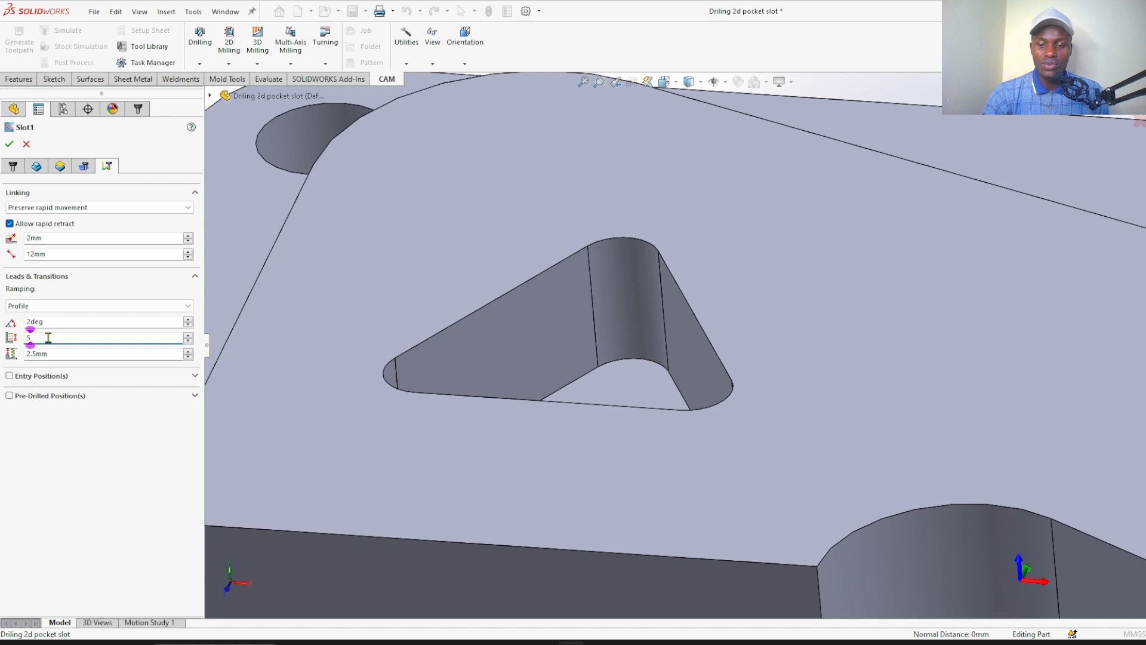
key("BackSpace")
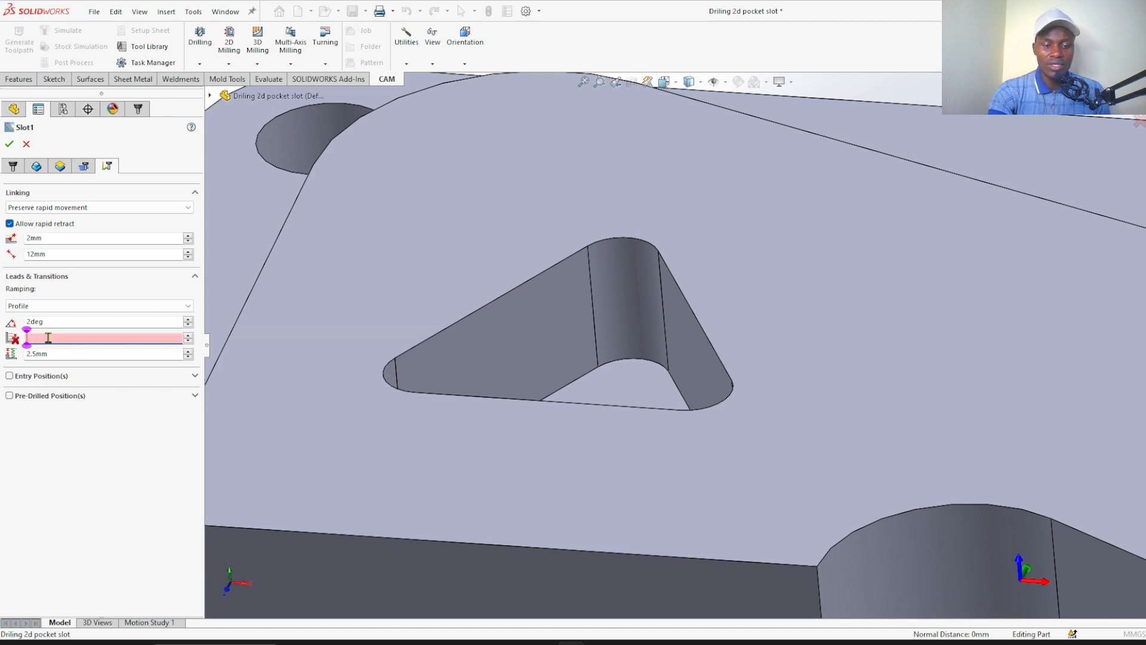
type("3")
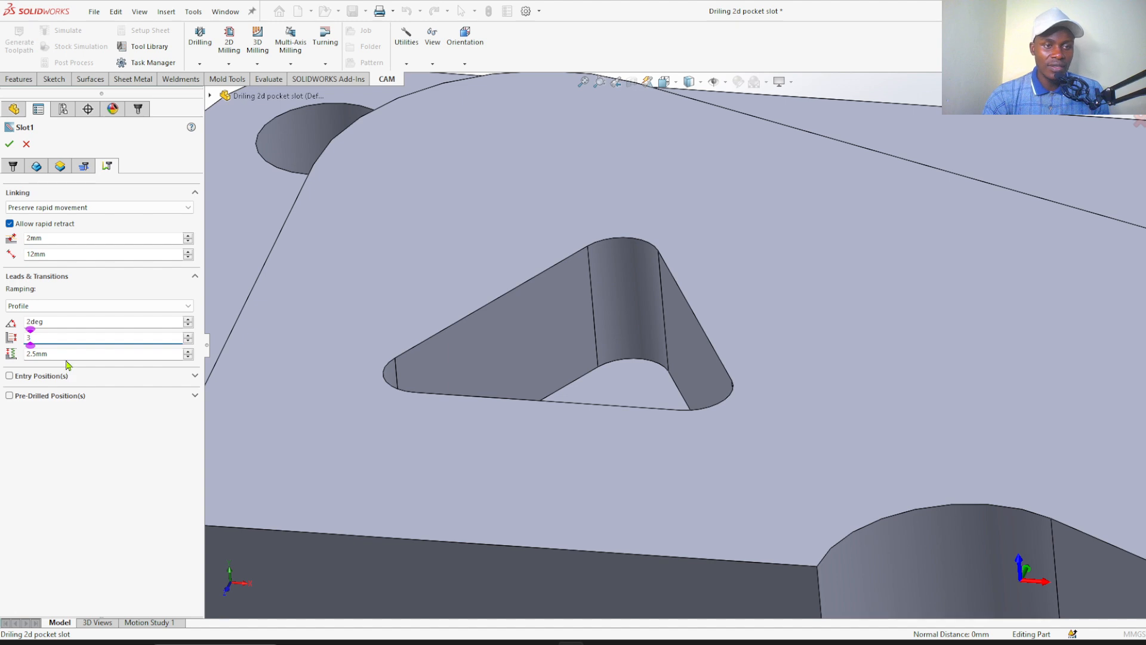
key("Tab")
Set the ramp clearance height to 1 mm and finish the slot operation to generate its toolpath
left_click(69, 354)
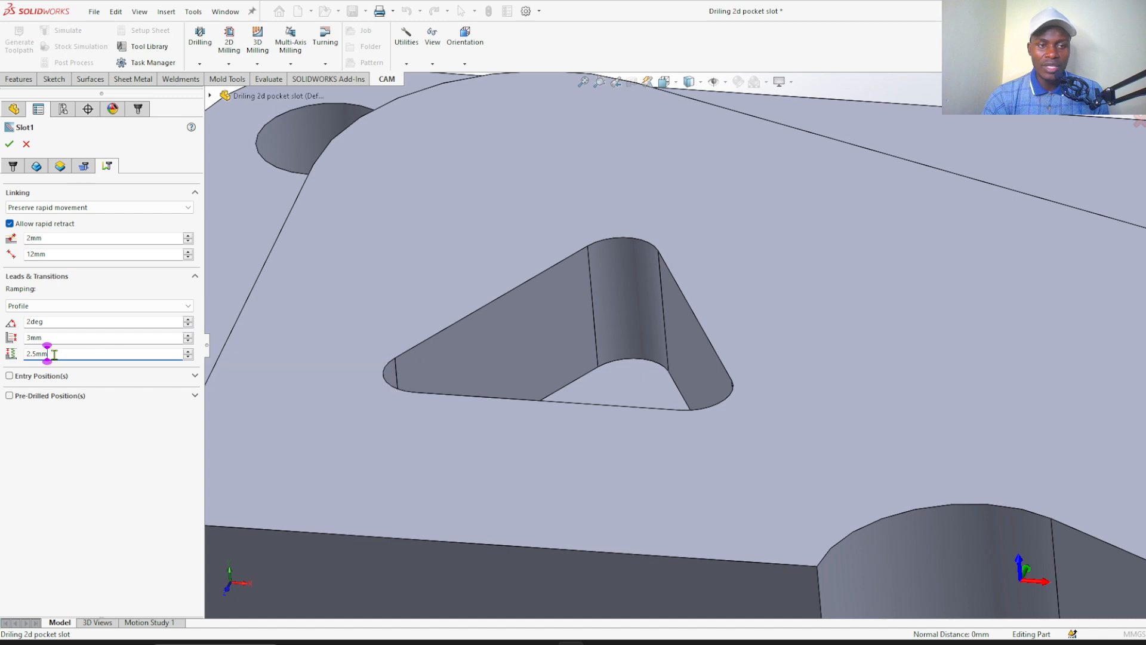
left_click_drag(48, 353, 25, 357)
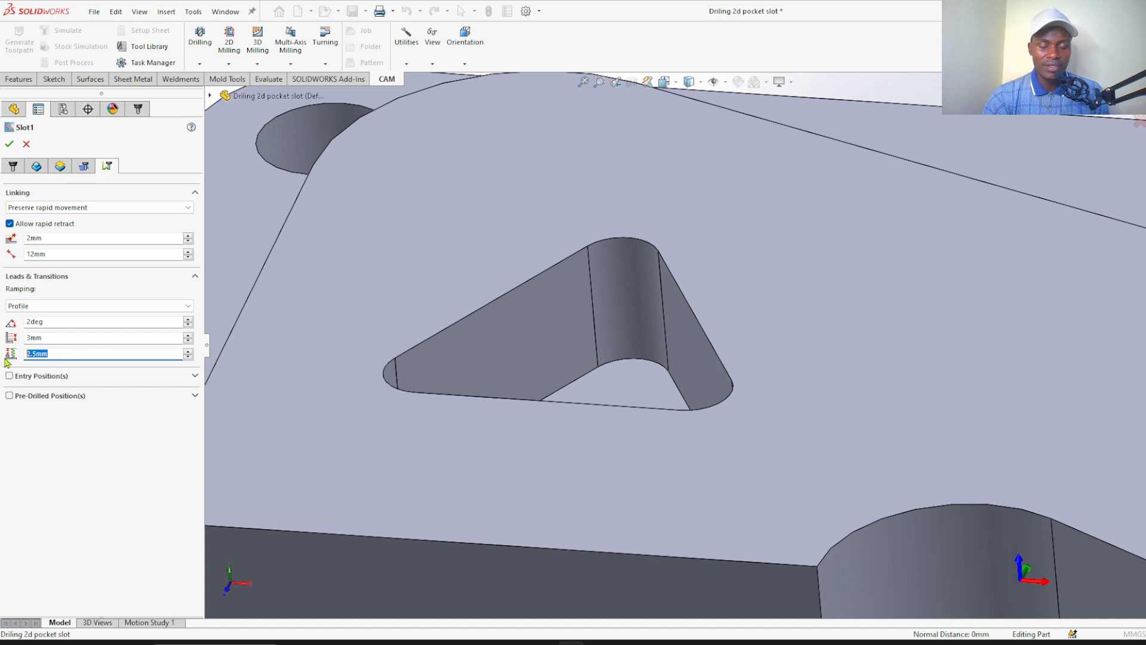
type("1")
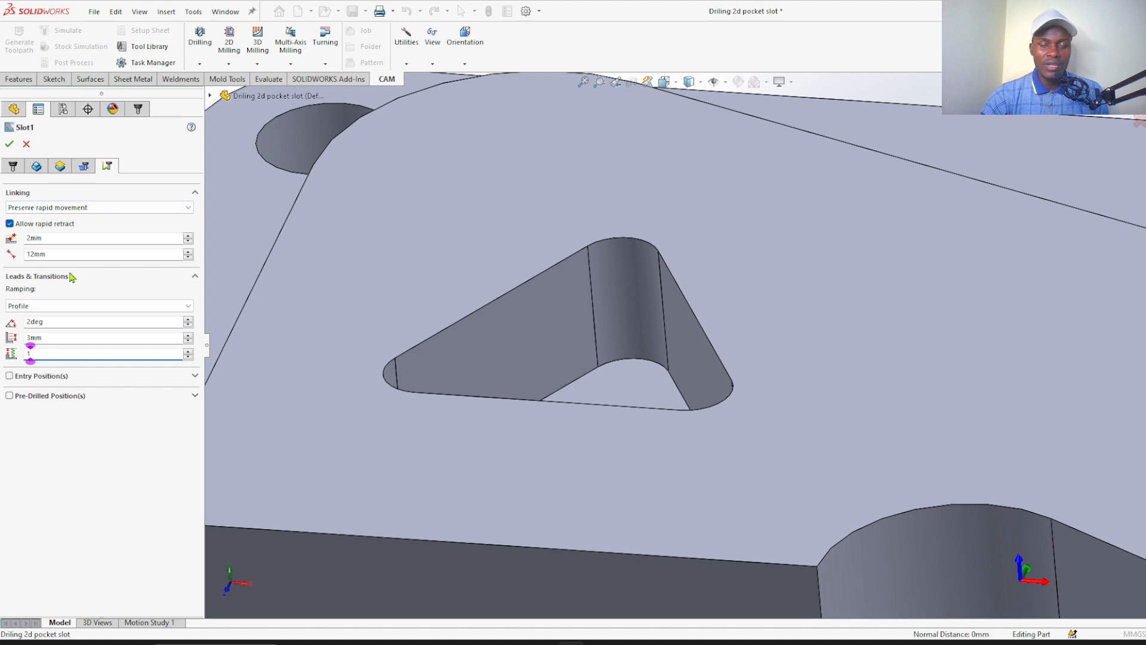
left_click(9, 145)
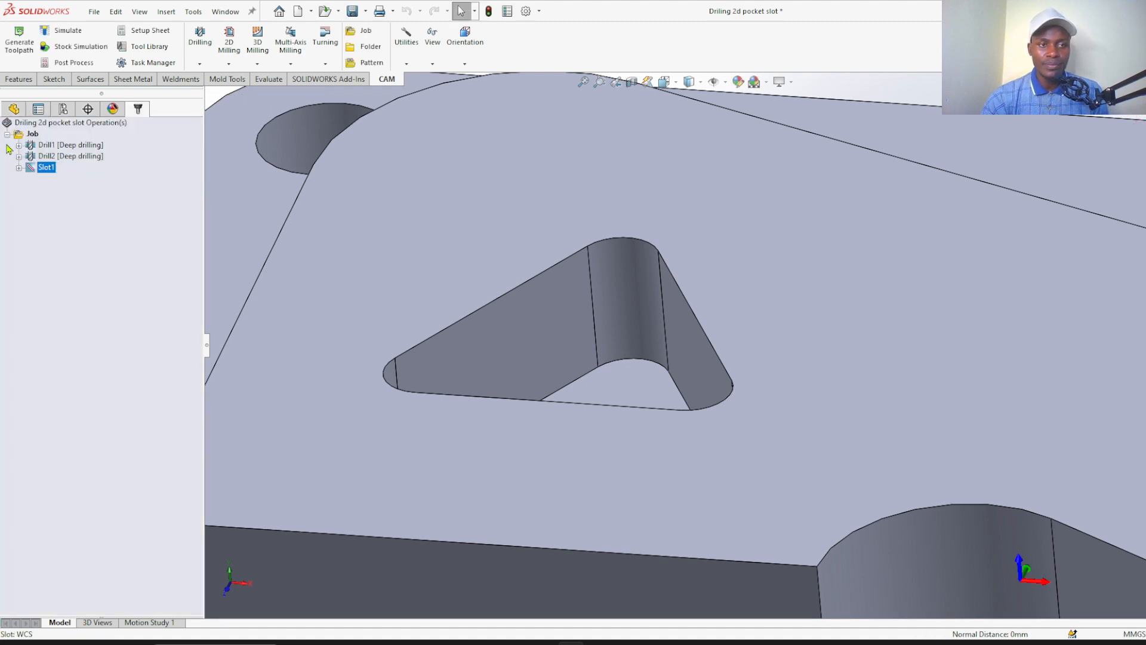
Examine the generated toolpath in the curved slot, checking its ramping passes, depth levels, and entry and exit moves
scroll(382, 221, "up", 6)
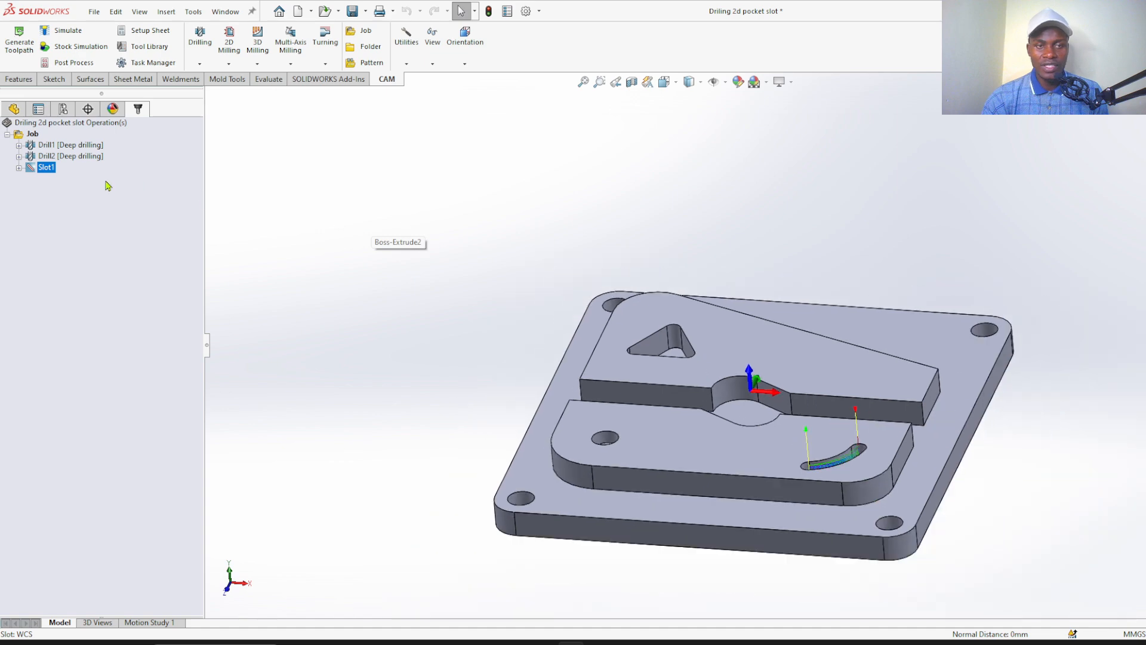
scroll(824, 454, "down", 8)
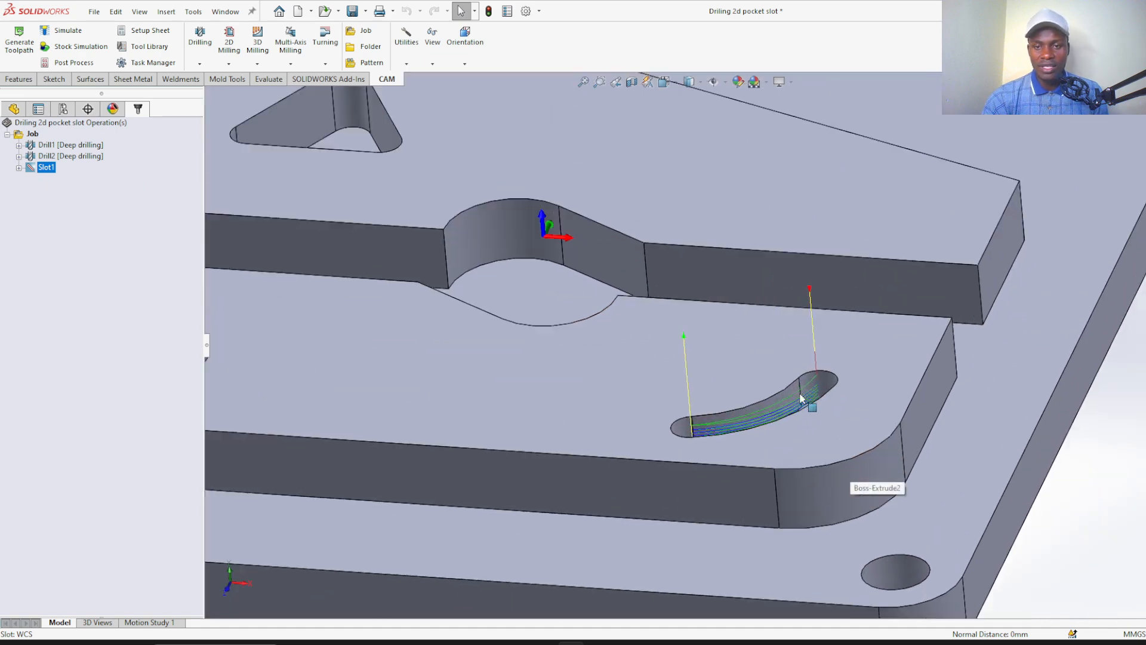
scroll(785, 404, "down", 2)
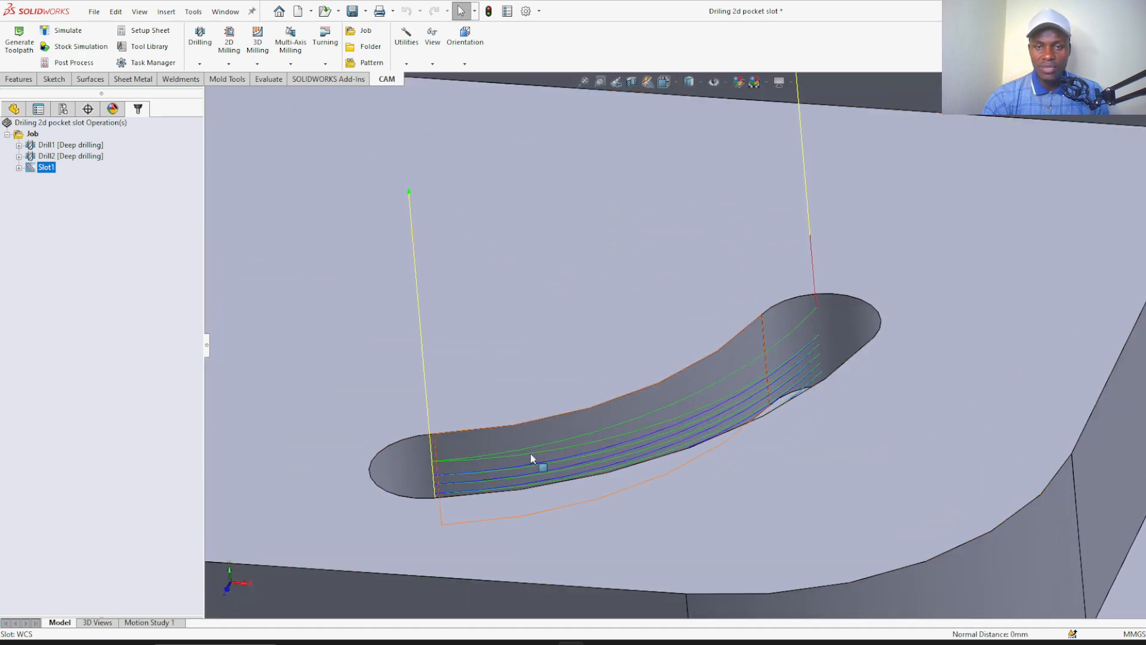
scroll(537, 458, "up", 2)
scroll(760, 350, "down", 2)
scroll(775, 406, "up", 5)
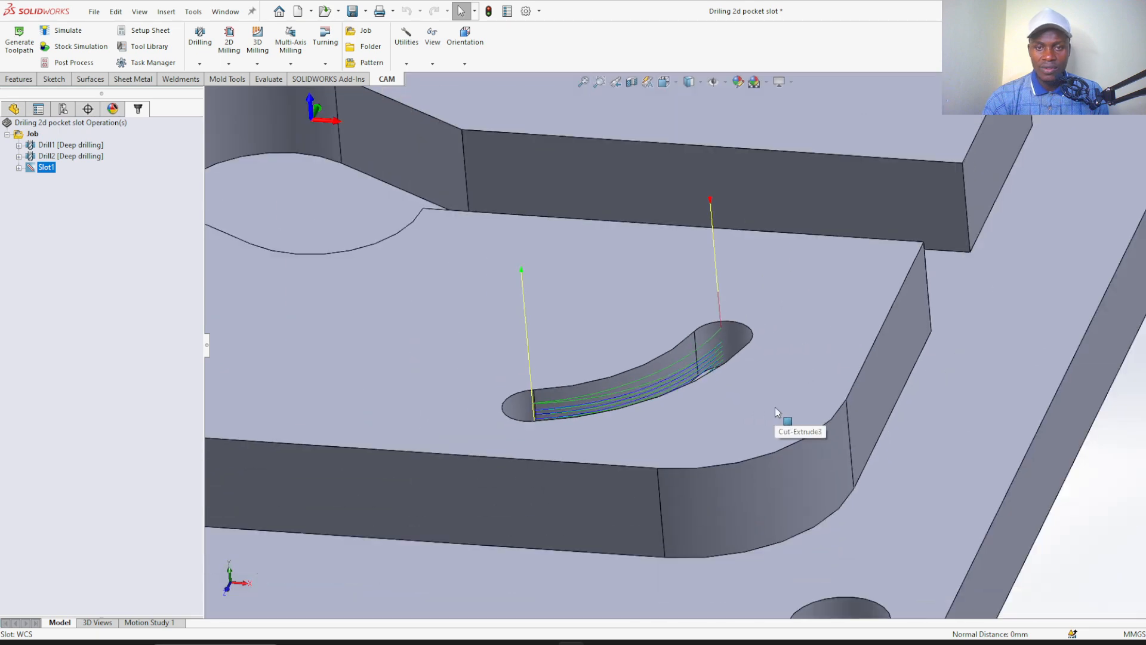
scroll(775, 411, "up", 3)
scroll(655, 340, "down", 2)
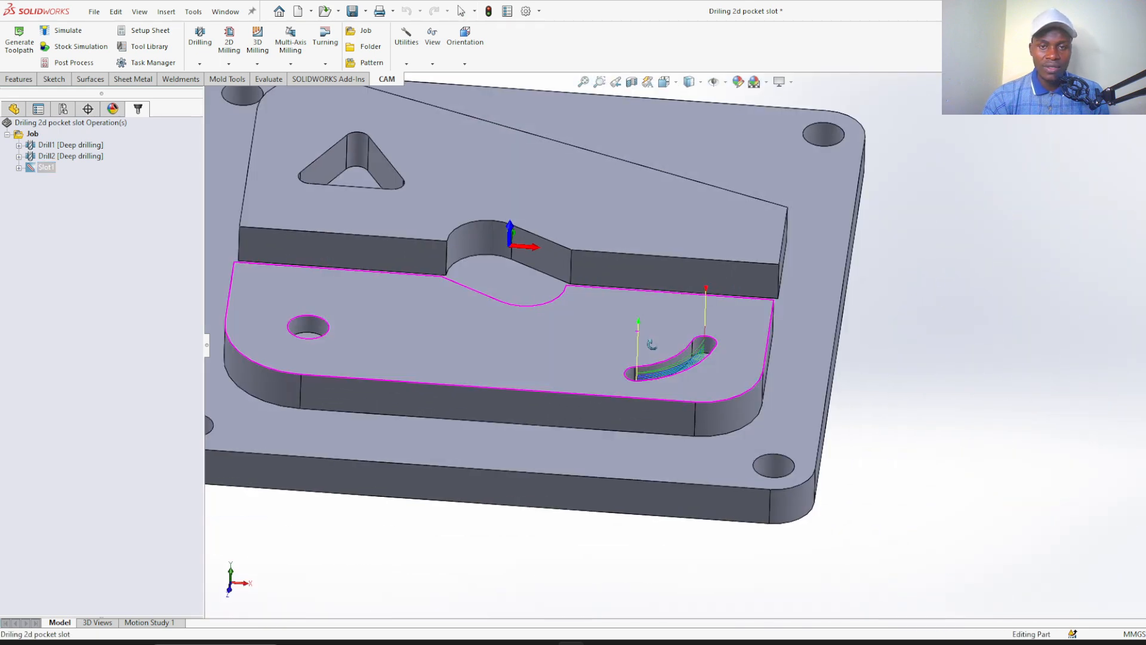
left_click_drag(650, 330, 651, 332)
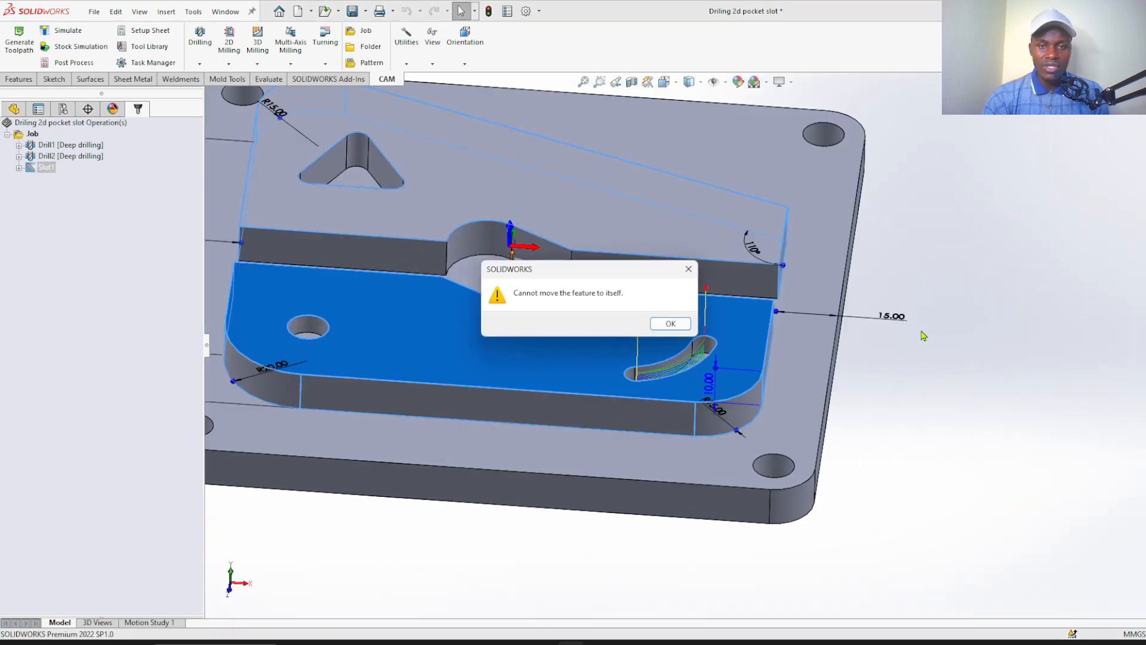
left_click(688, 269)
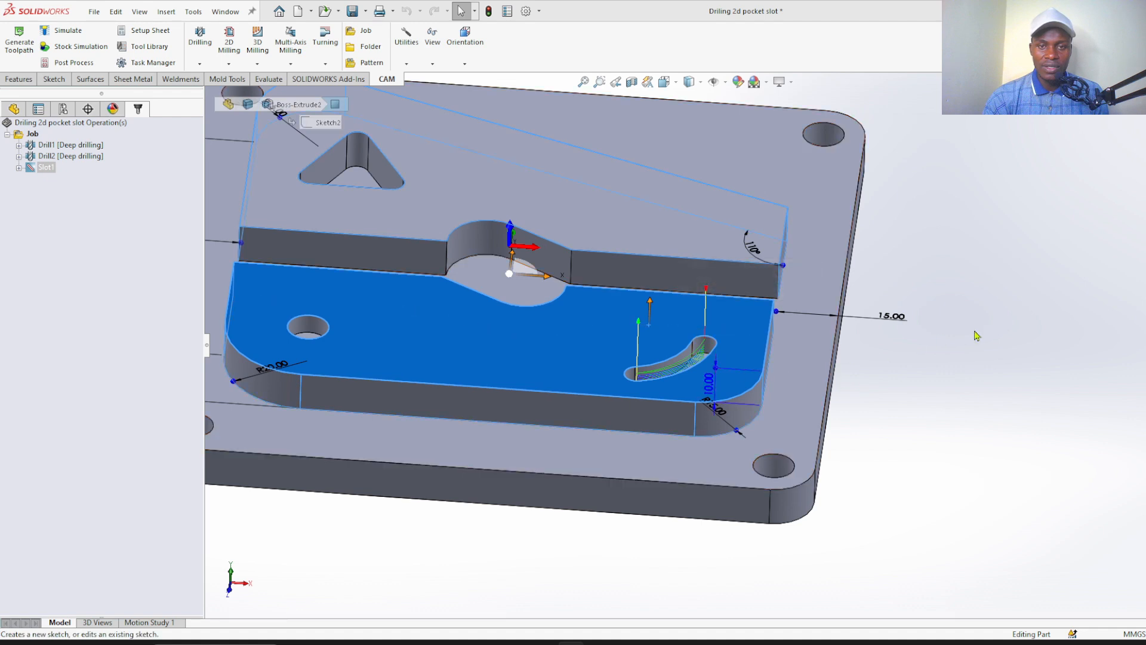
left_click(1039, 334)
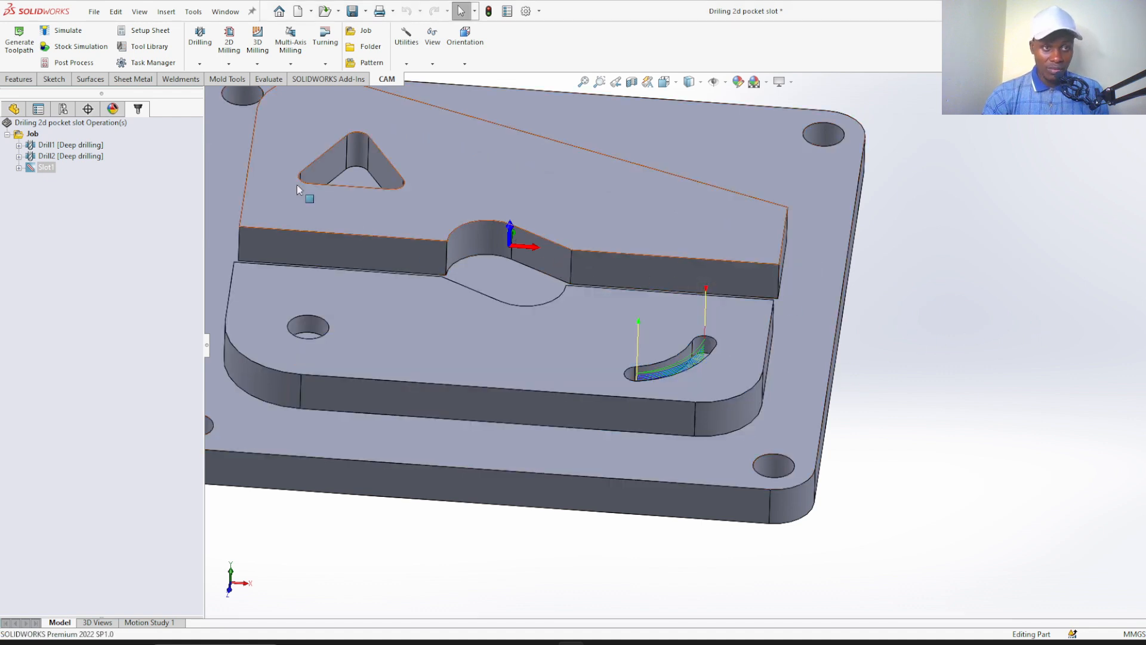
Run the stock simulation of the curved-slot operation at a reduced playback speed, inspect the cut, and close the simulation
left_click(89, 51)
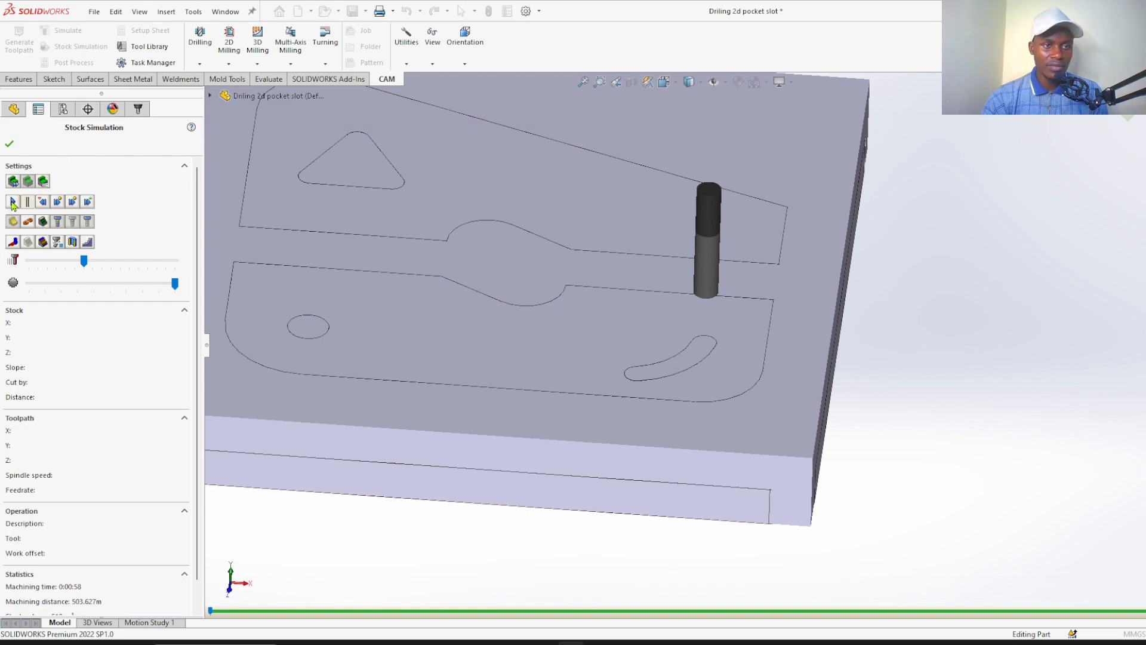
left_click(66, 262)
left_click(13, 203)
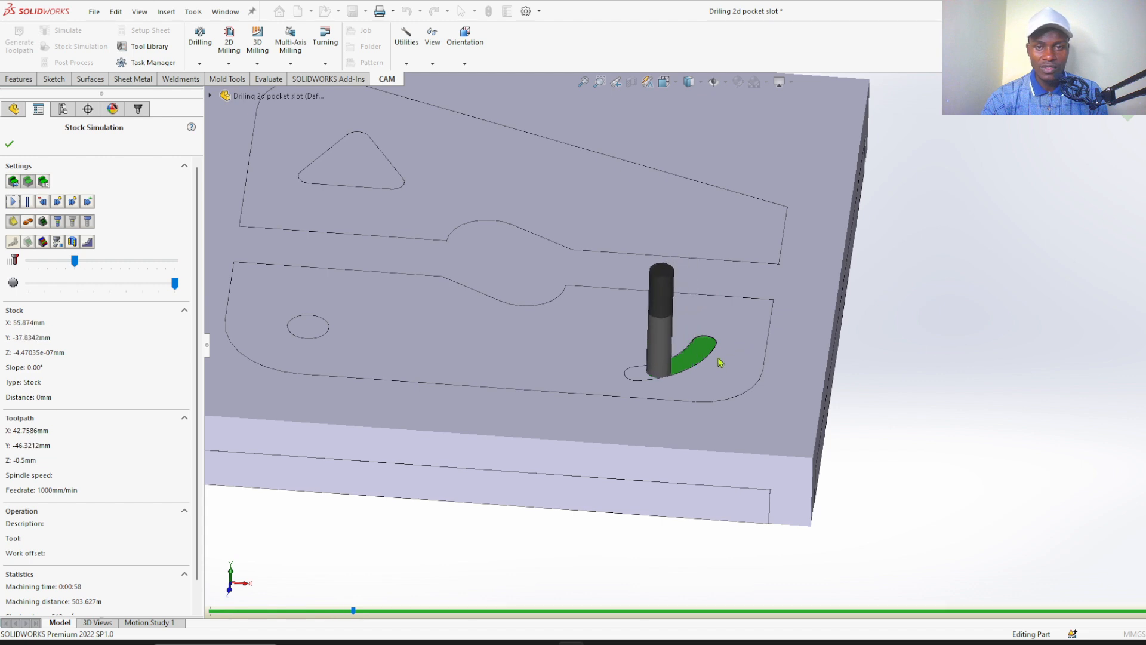
scroll(690, 355, "down", 5)
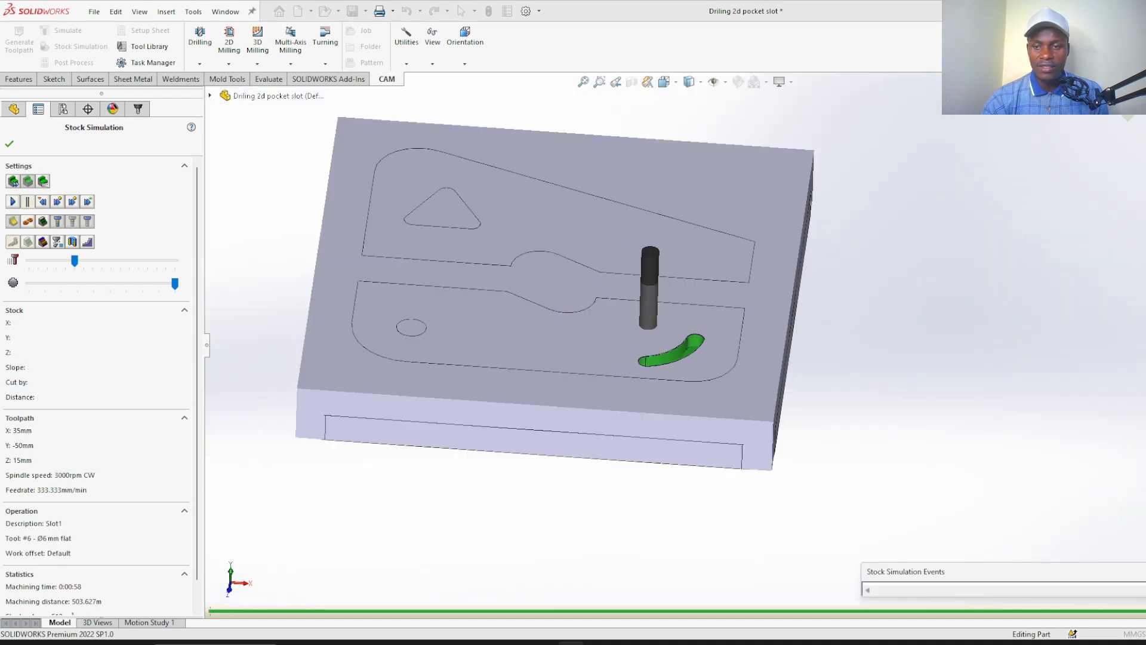
left_click(8, 145)
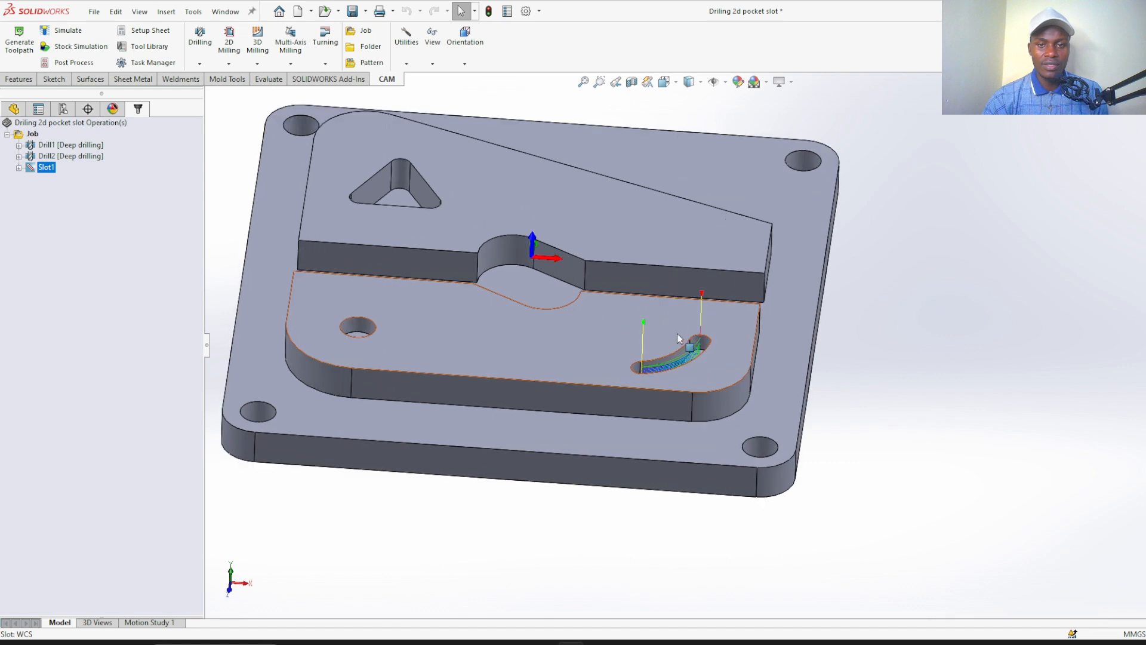
Bring up the available 2D milling operations for machining the triangular pocket
scroll(453, 191, "down", 3)
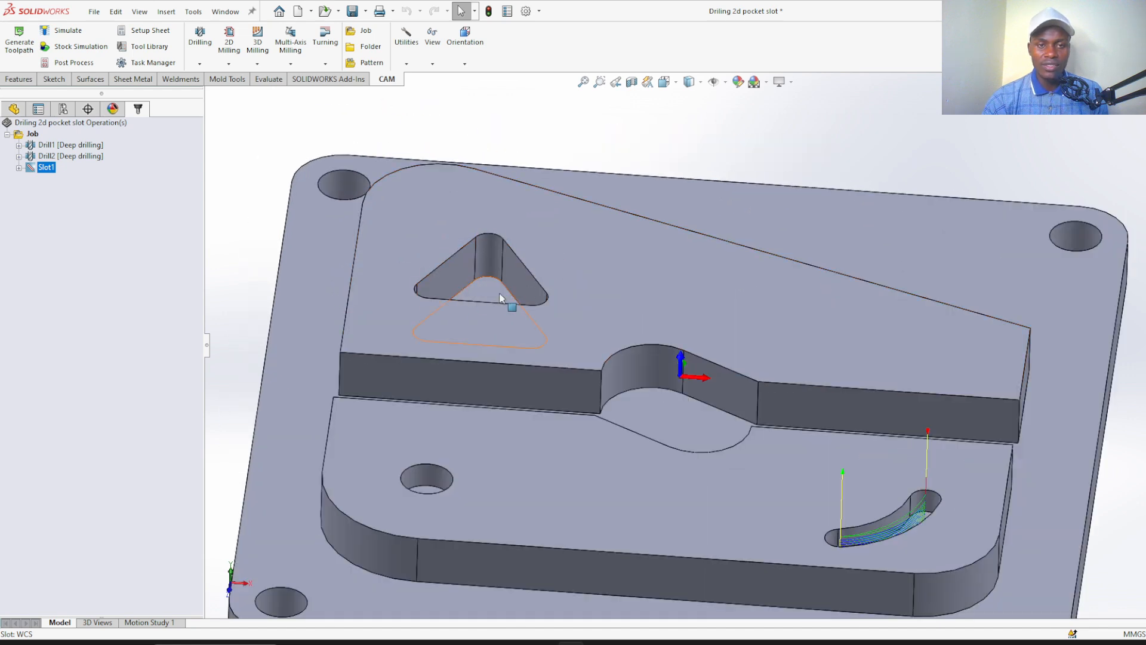
scroll(487, 298, "up", 2)
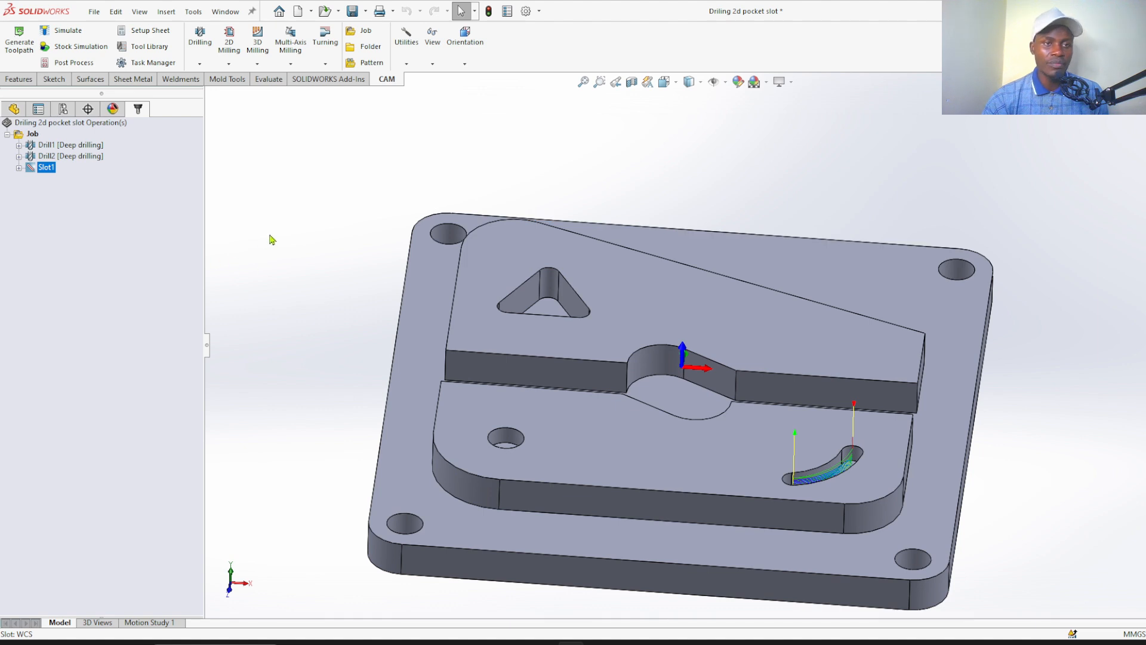
left_click(229, 64)
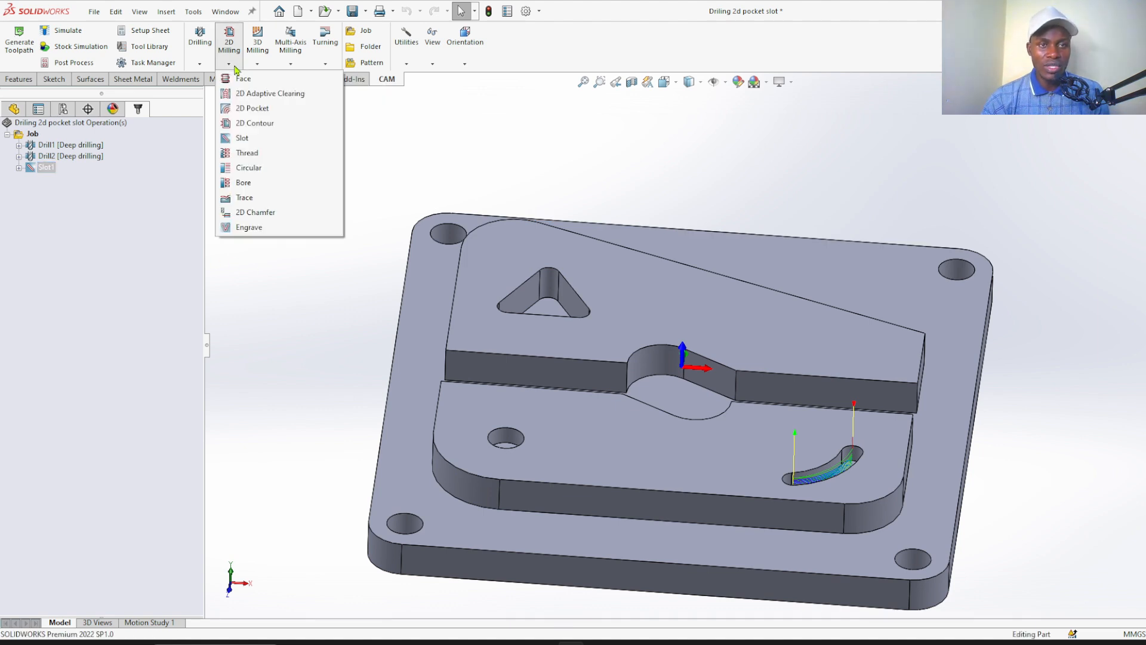
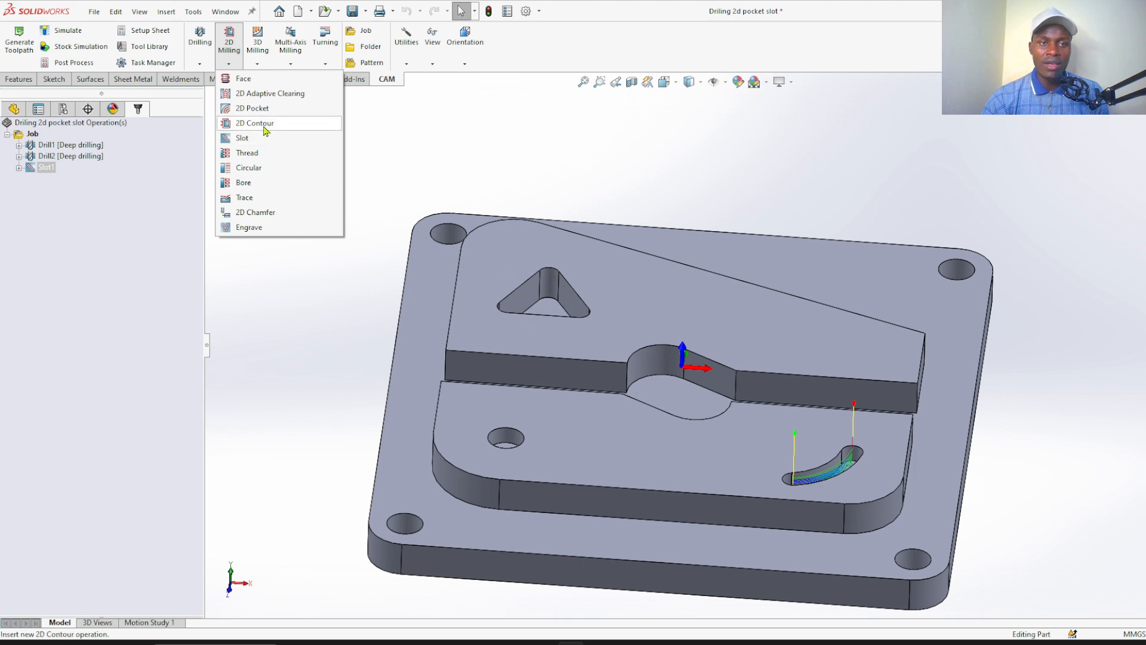
Start a 2D Pocket operation for the triangular pocket
left_click(249, 111)
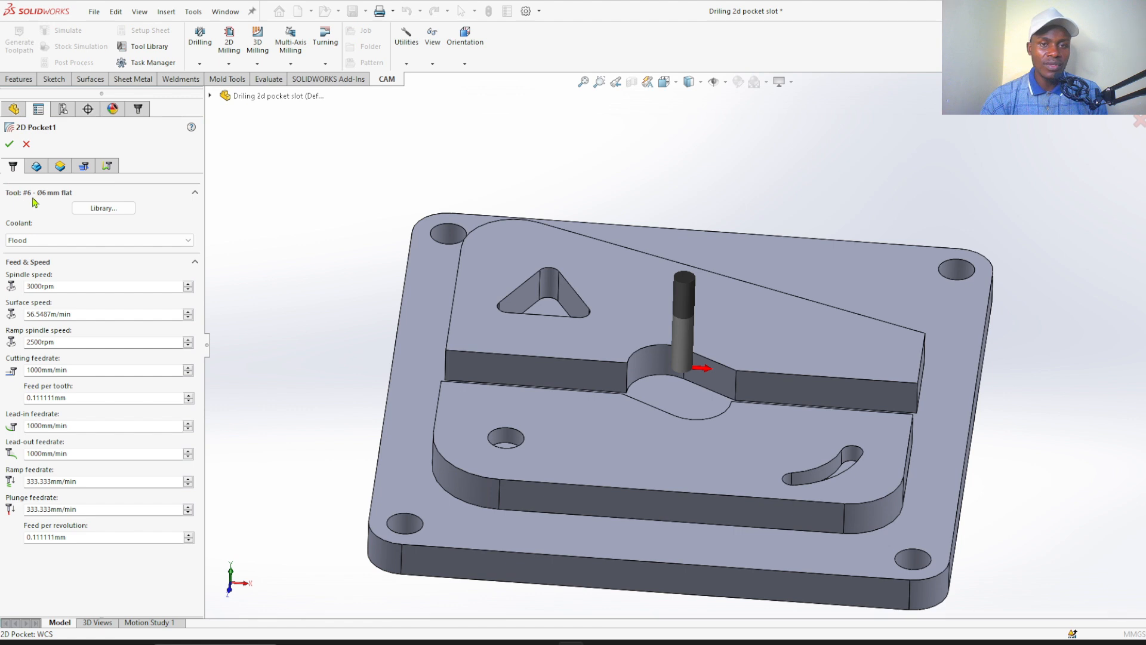
scroll(558, 282, "down", 5)
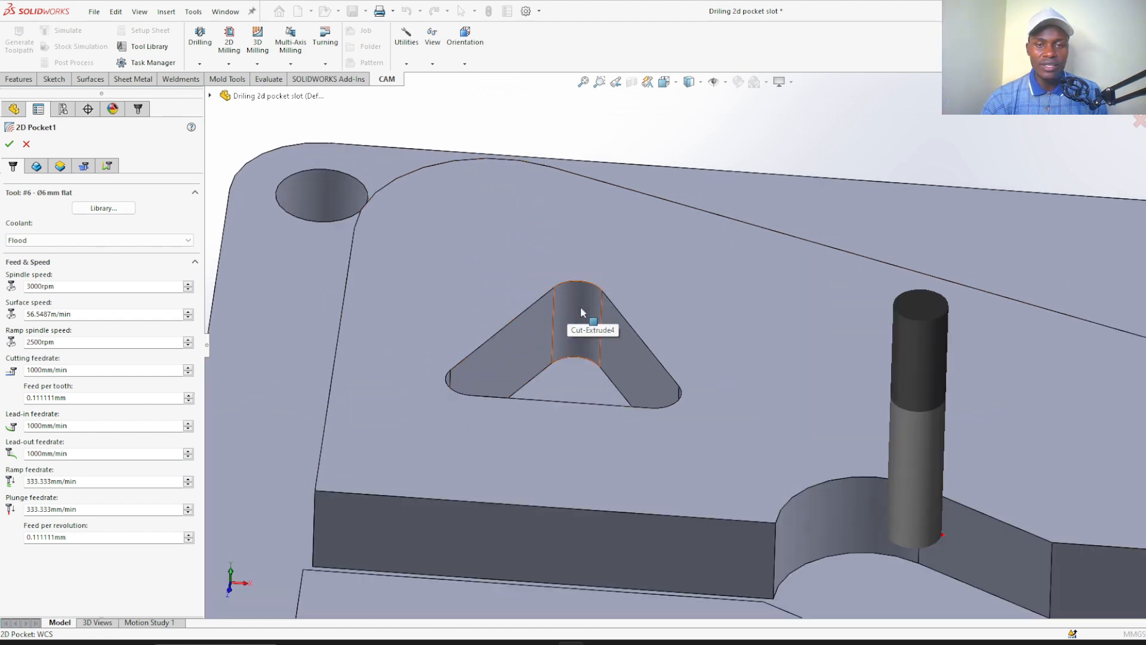
left_click(578, 298)
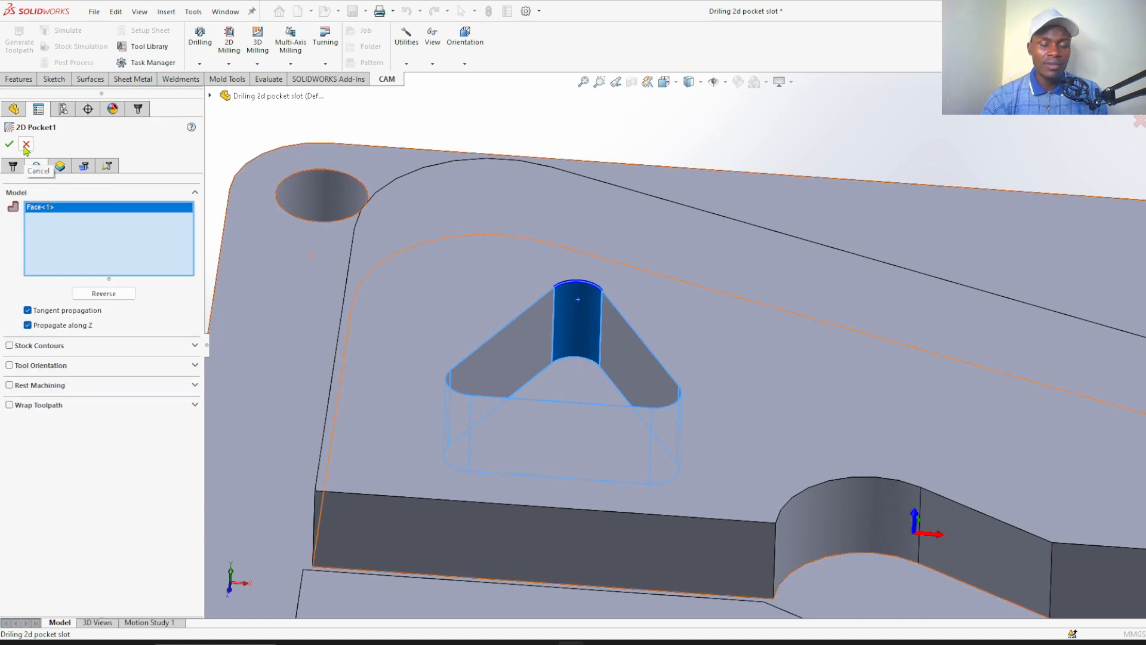
right_click(37, 216)
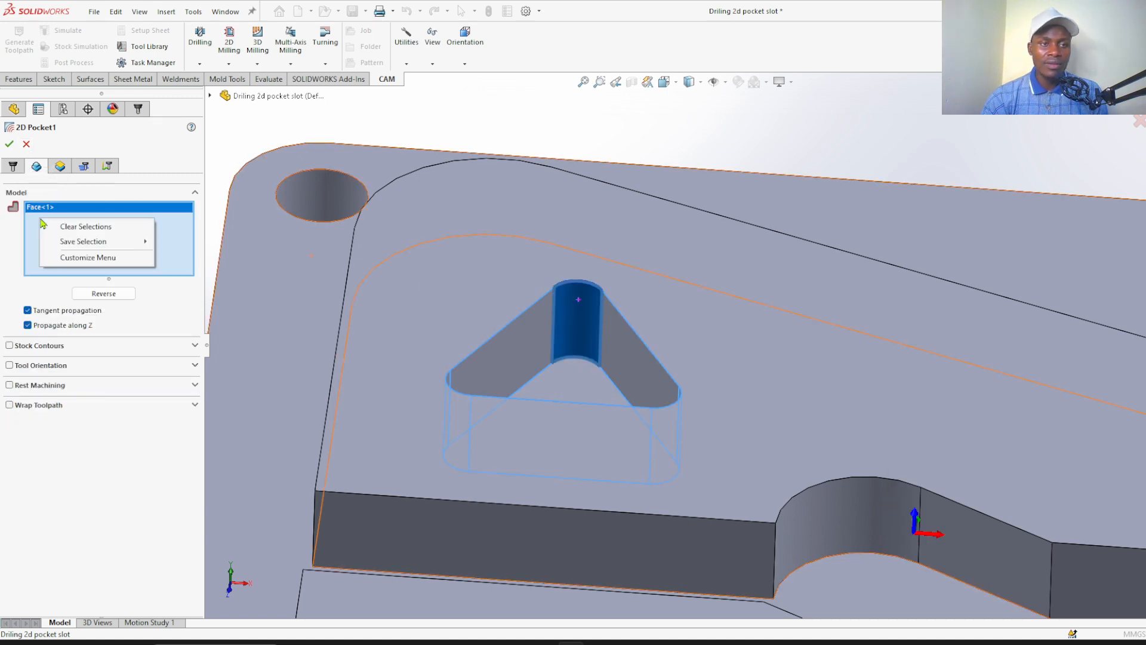
left_click(71, 228)
scroll(597, 301, "up", 6)
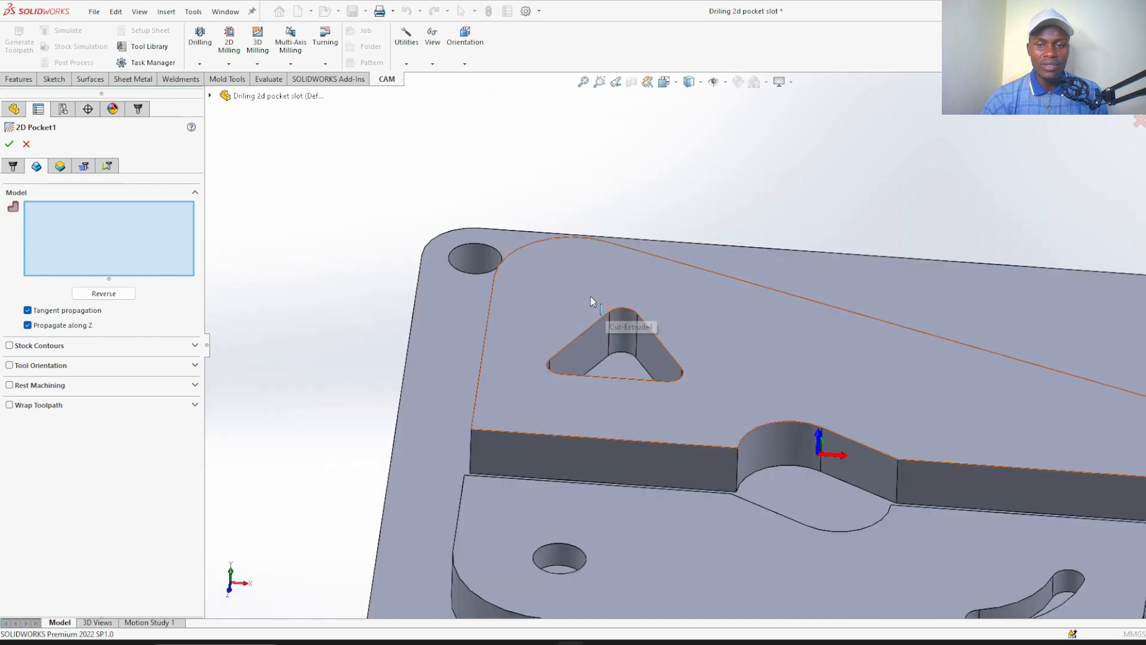
scroll(657, 340, "down", 8)
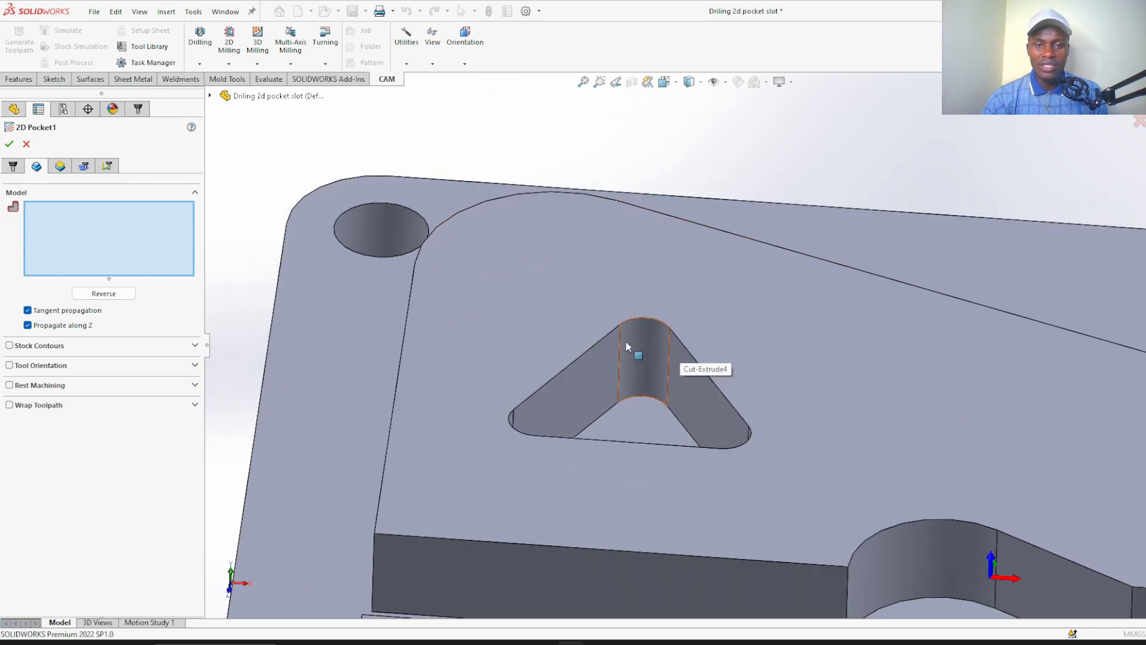
Select the floor face of the triangular pocket as the machining geometry of the 2D Pocket operation
left_click(23, 162)
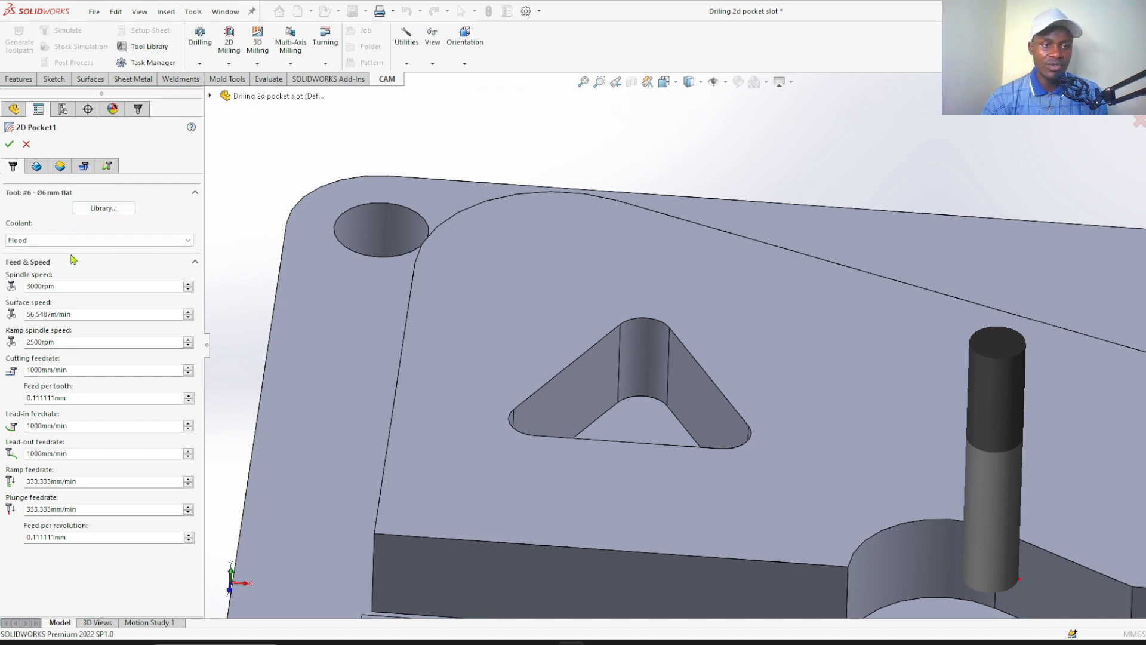
left_click(37, 169)
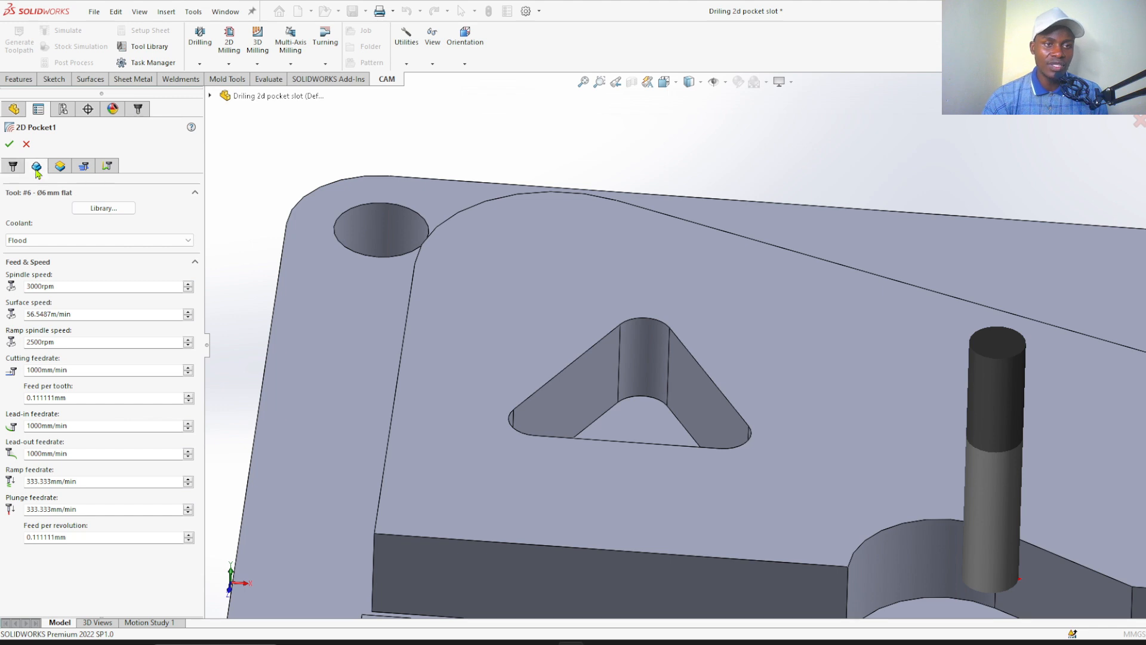
left_click(641, 420)
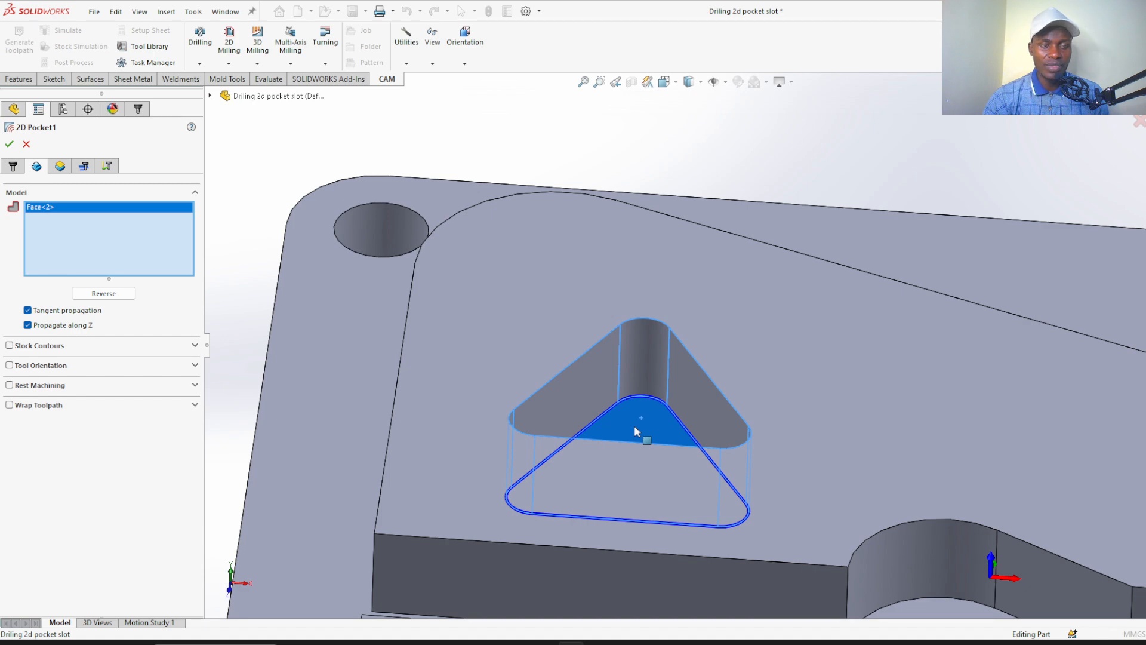
key("z")
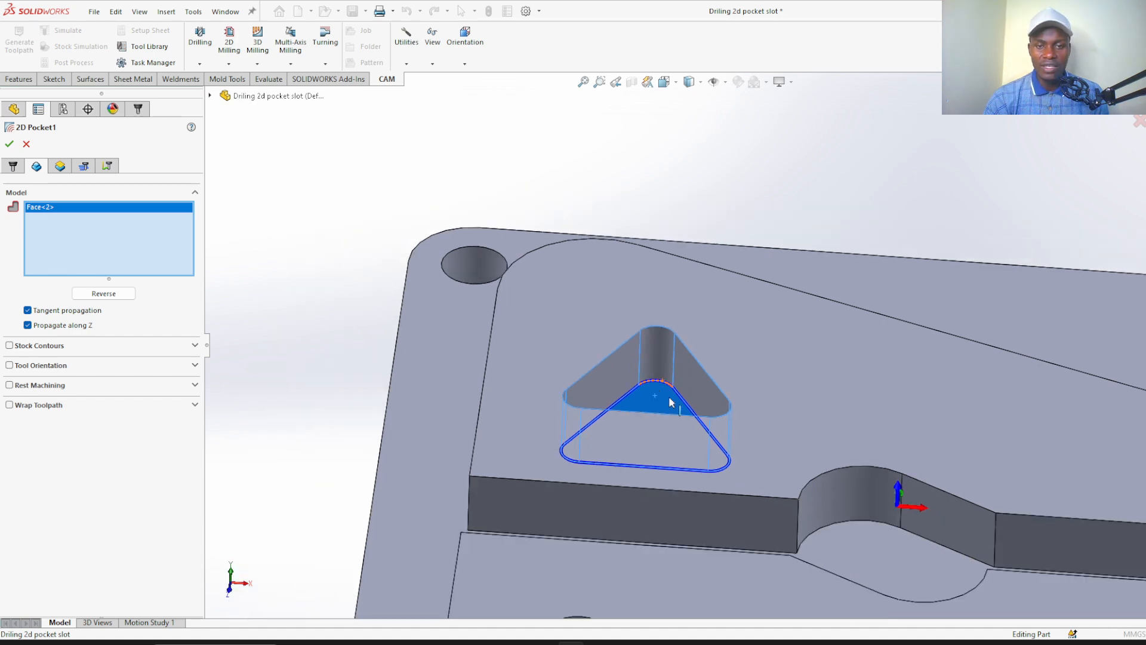
scroll(654, 206, "down", 1)
mouse_move(655, 204)
middle_mouse_down()
mouse_move(652, 334)
mouse_move(627, 230)
mouse_move(645, 206)
middle_mouse_up()
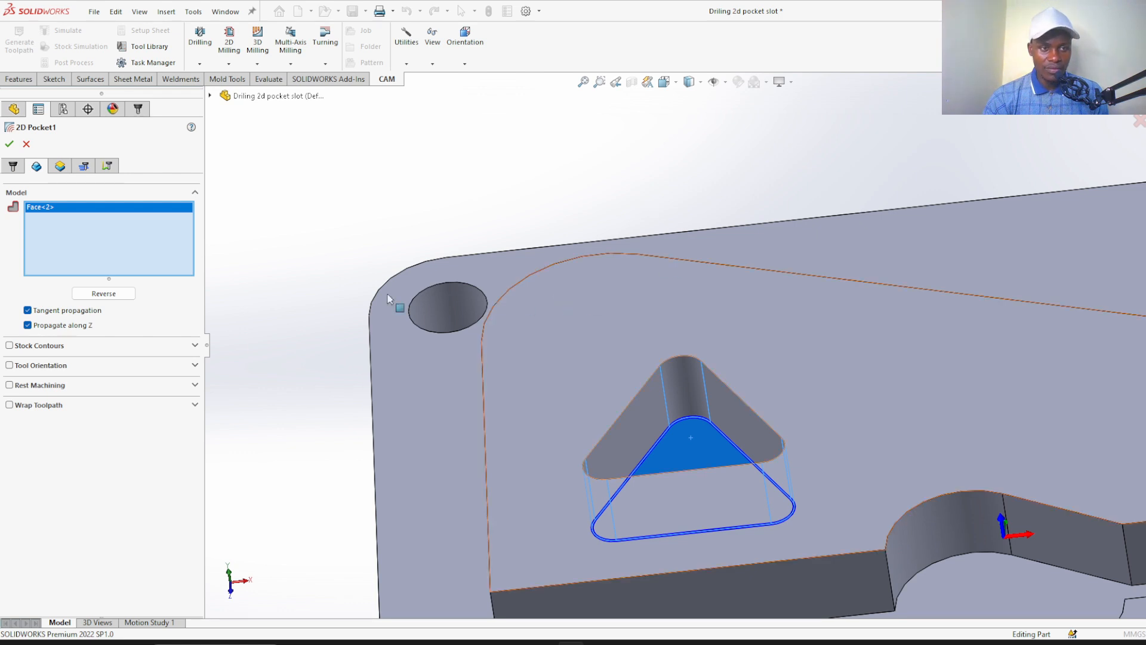
Set the operation's bottom height to From Selection and reference the floor face of the triangular pocket
left_click(67, 168)
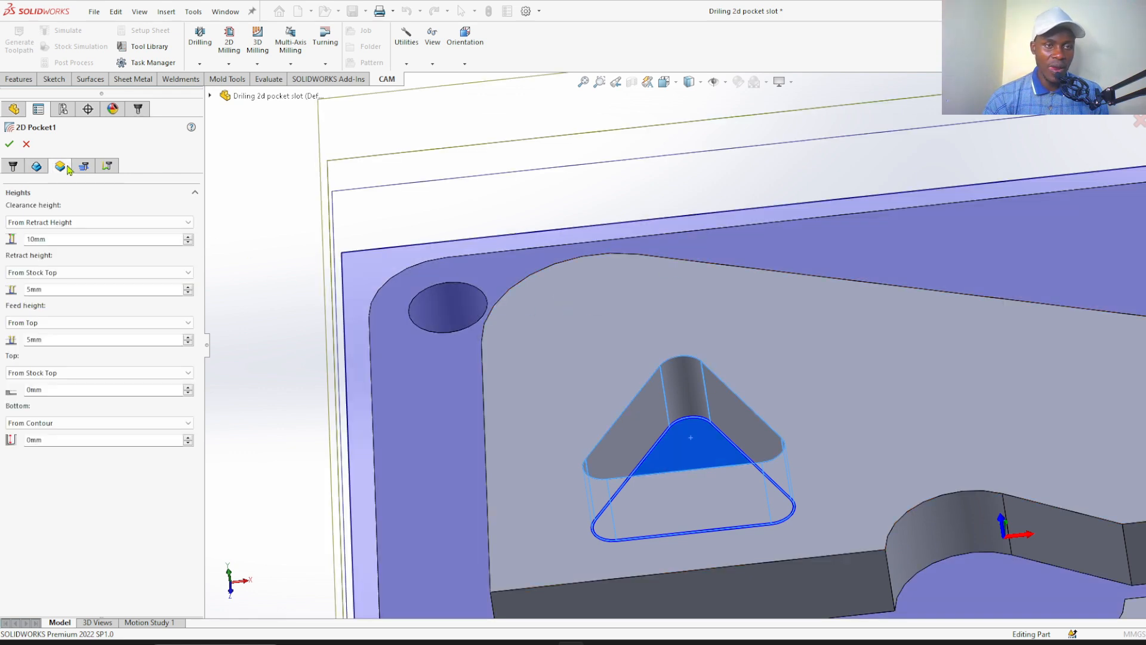
left_click(64, 424)
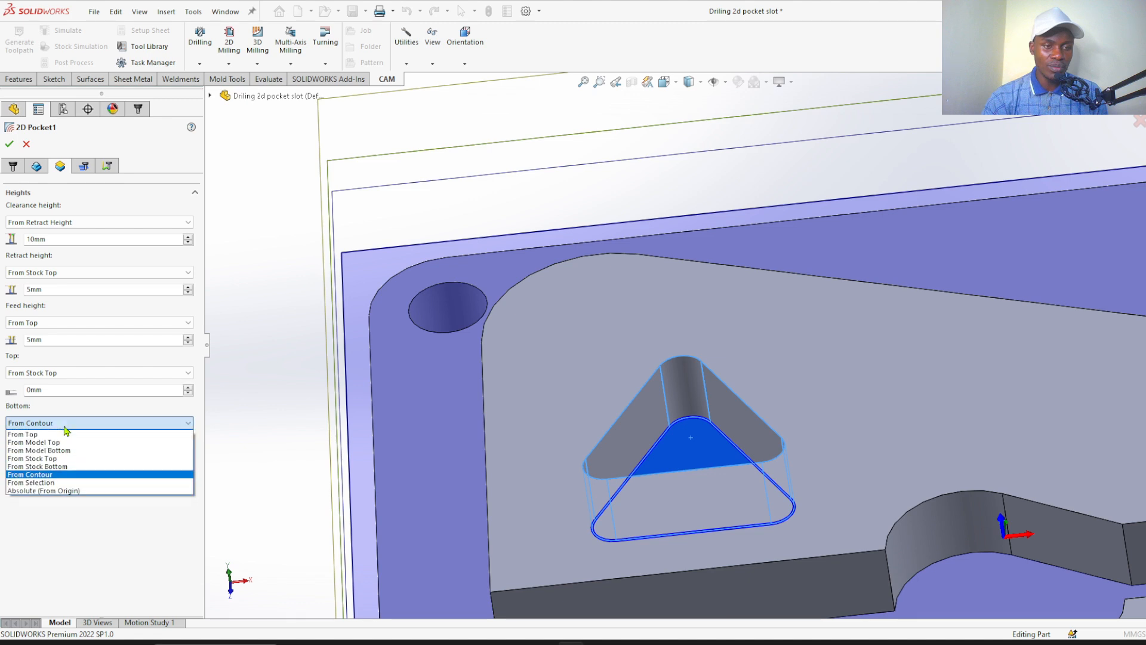
left_click(65, 483)
left_click(692, 452)
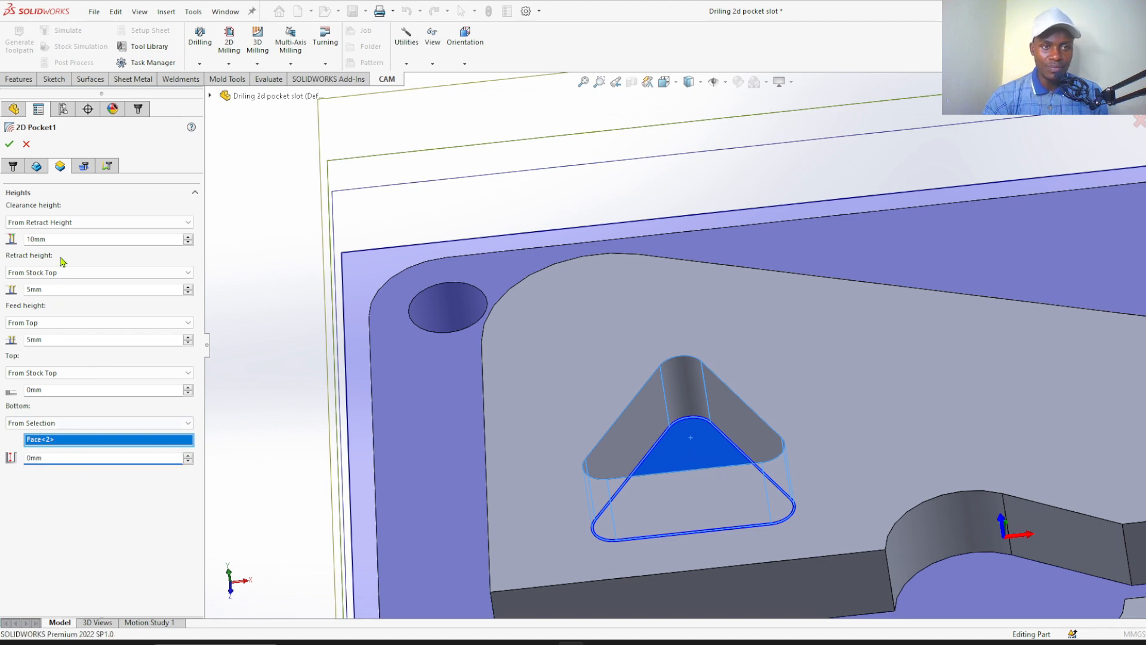
Disable Stock to Leave and enable Multiple Depths for the pocket's passes
left_click(84, 167)
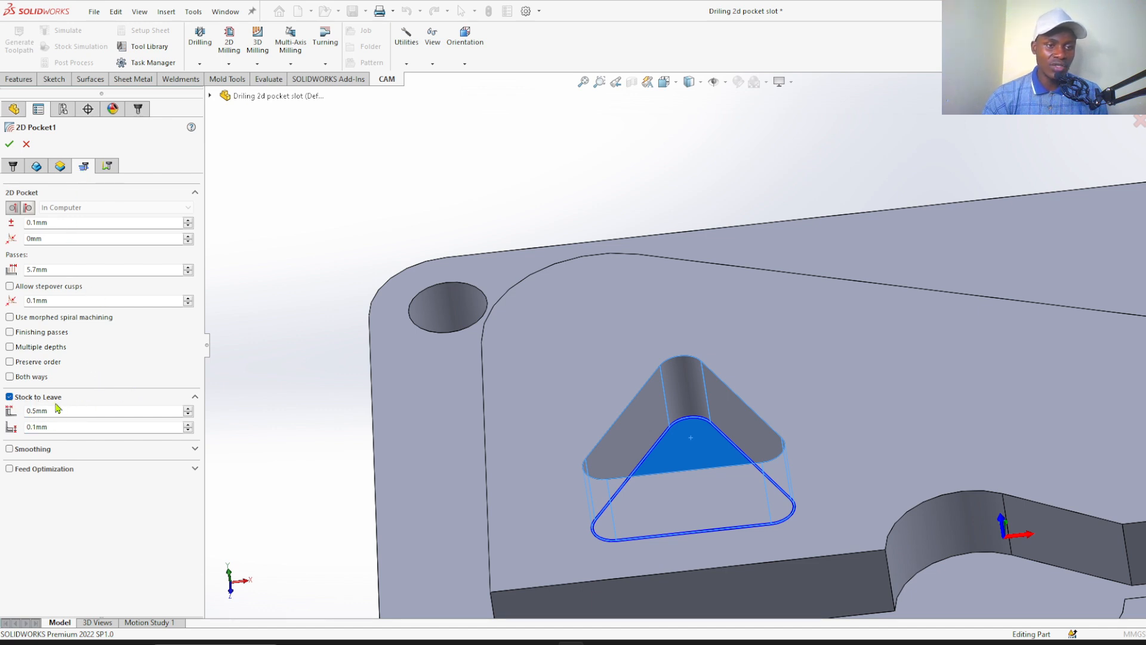
left_click(9, 397)
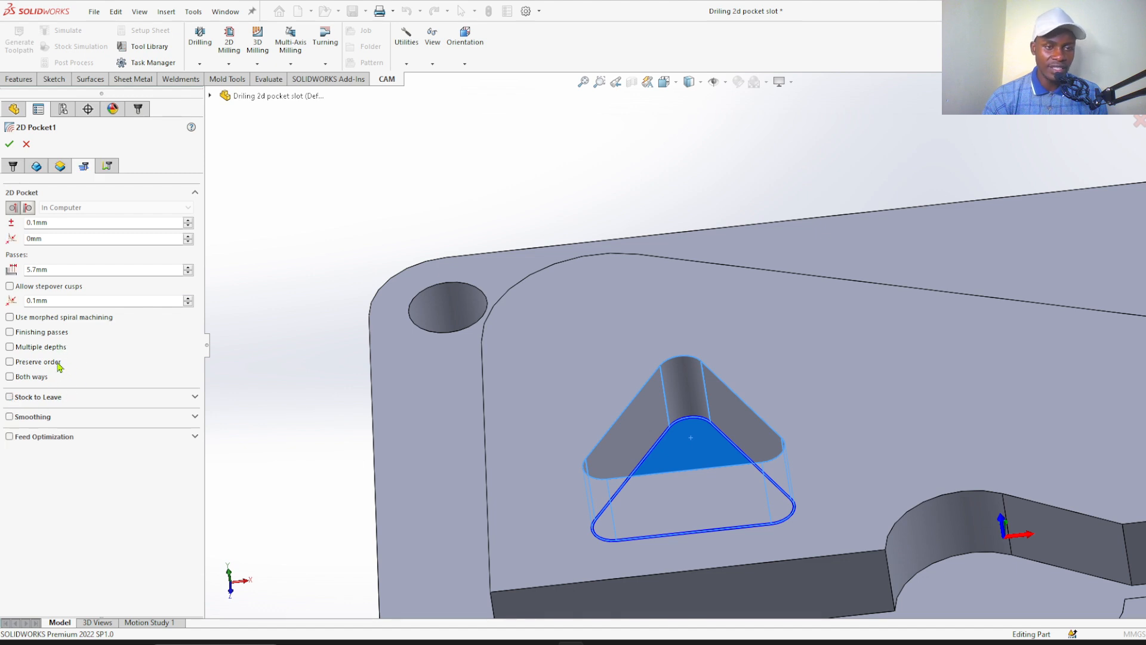
left_click(10, 347)
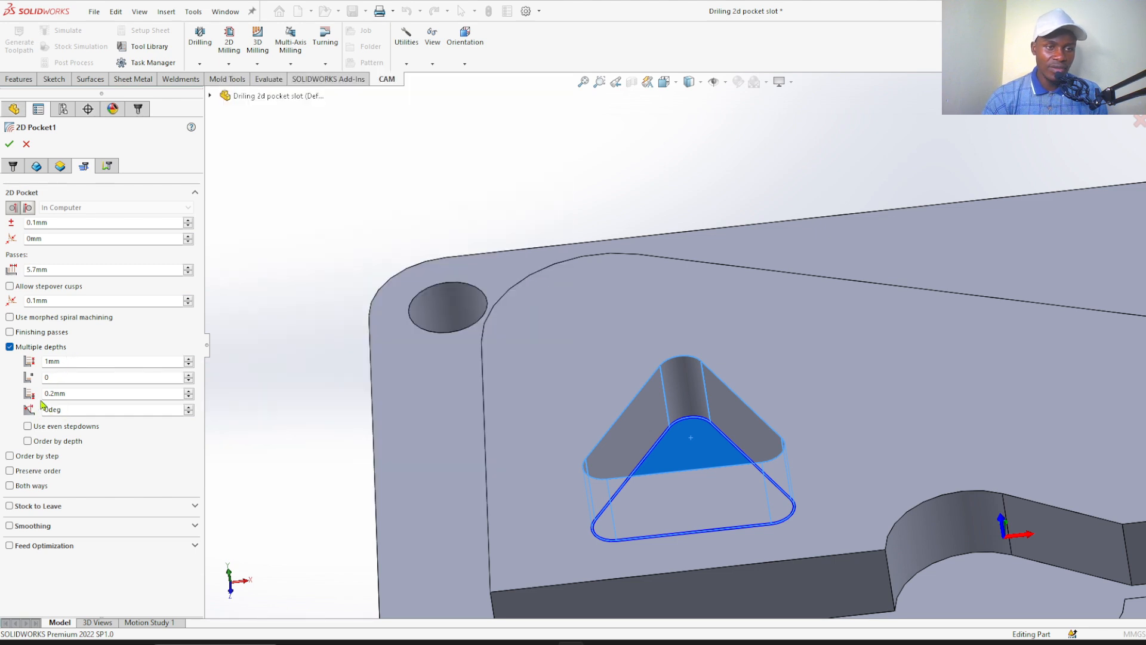
left_click(78, 395)
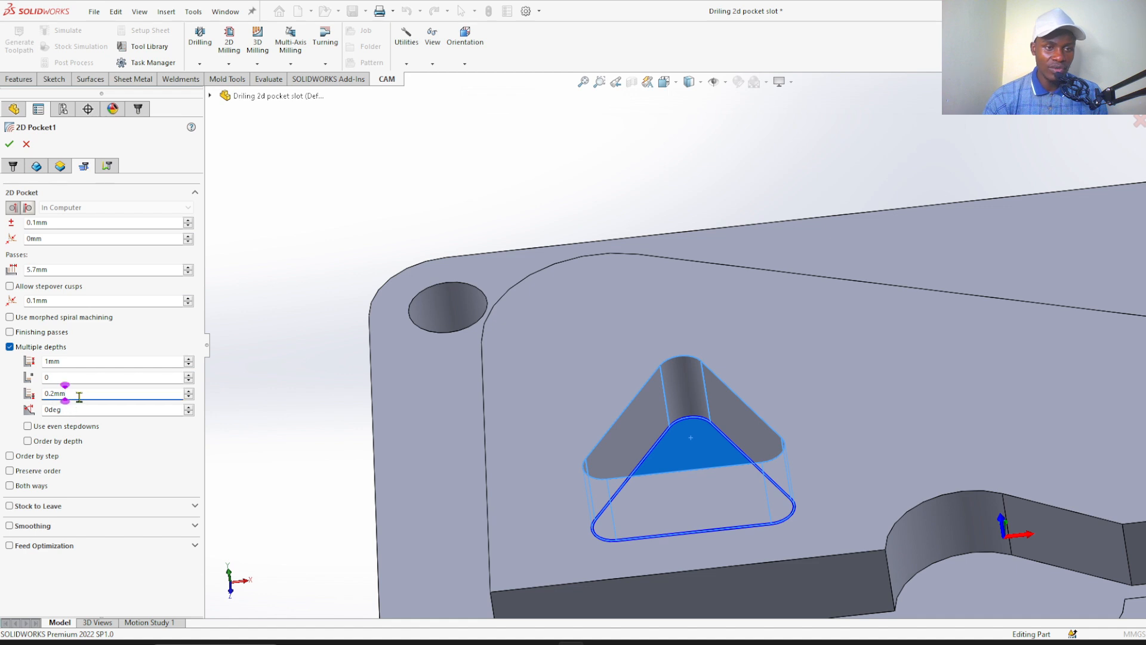
left_click(70, 362)
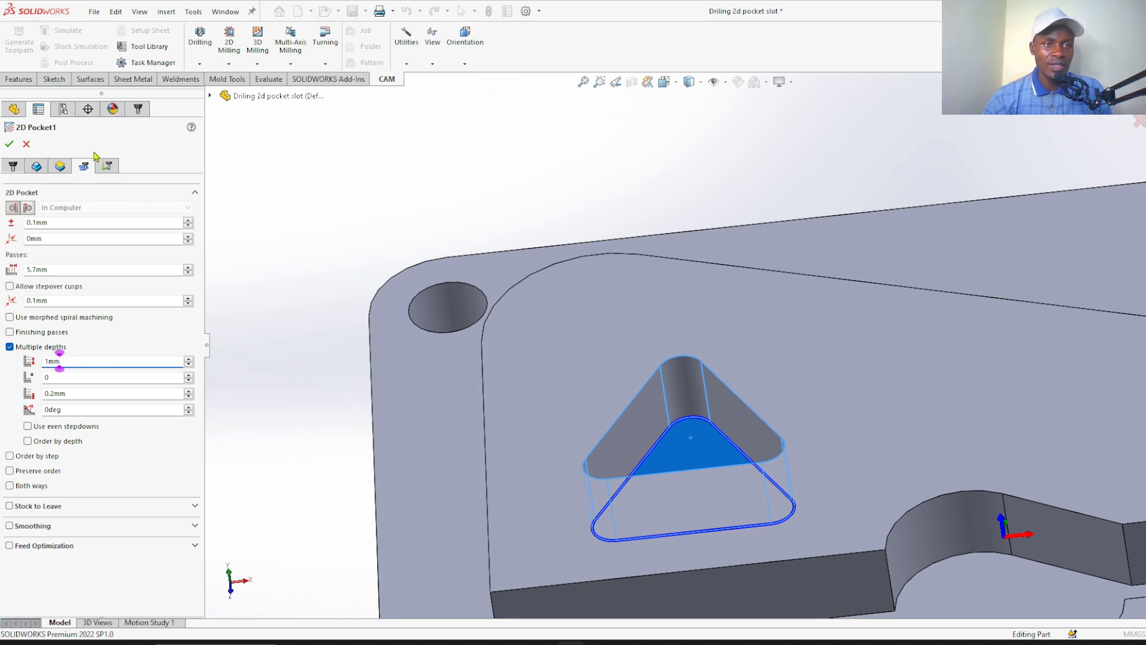
Set ramping to Profile with a 3 mm maximum ramp stepdown and 1 mm ramp clearance height, and finish the pocket operation
left_click(109, 167)
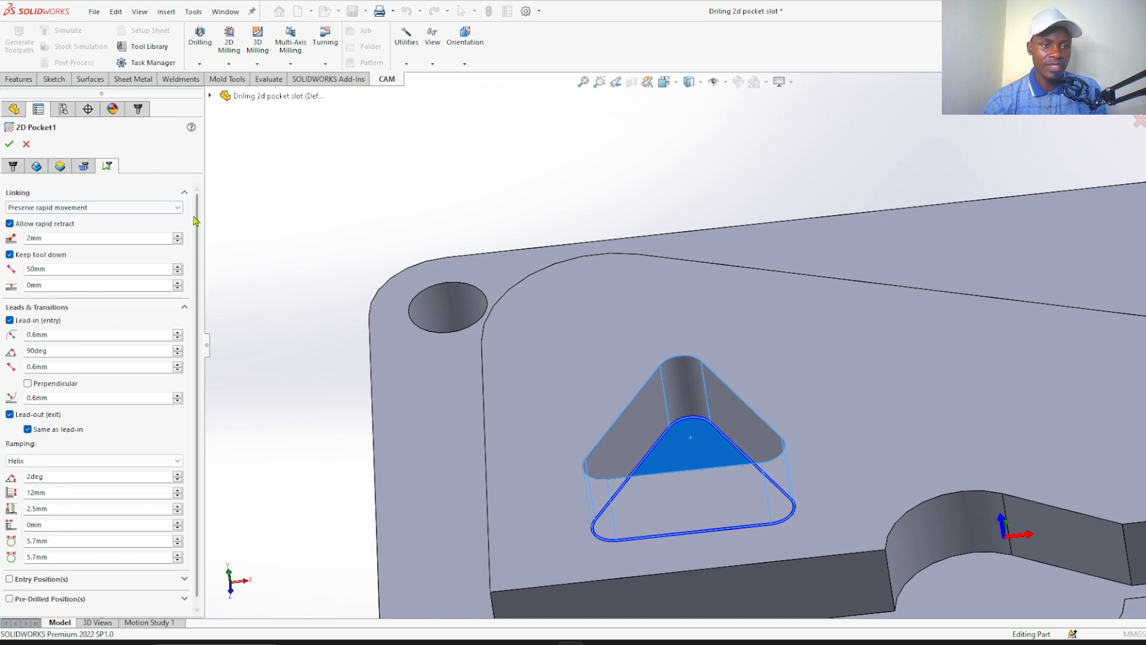
scroll(201, 275, "down", 1)
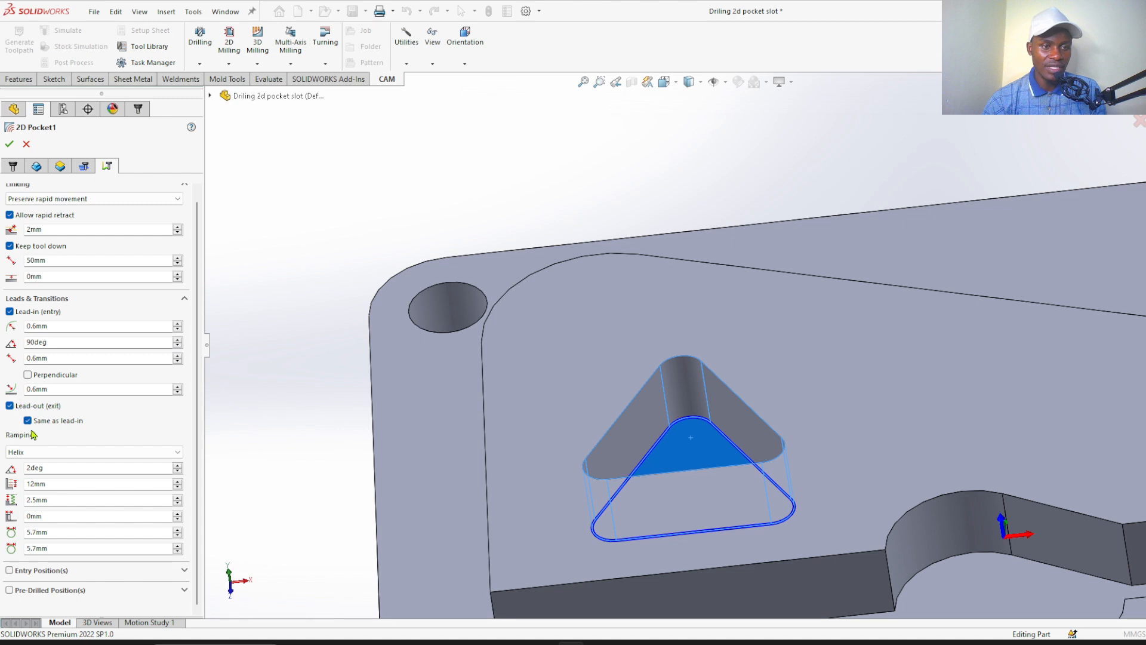
left_click(44, 457)
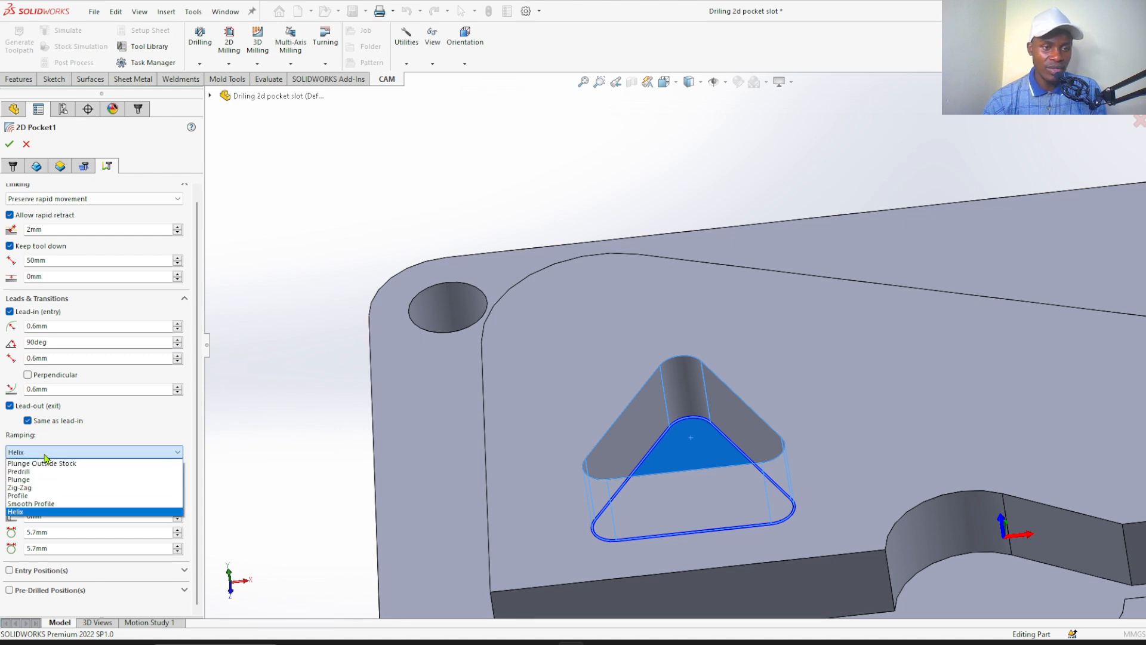
left_click(28, 496)
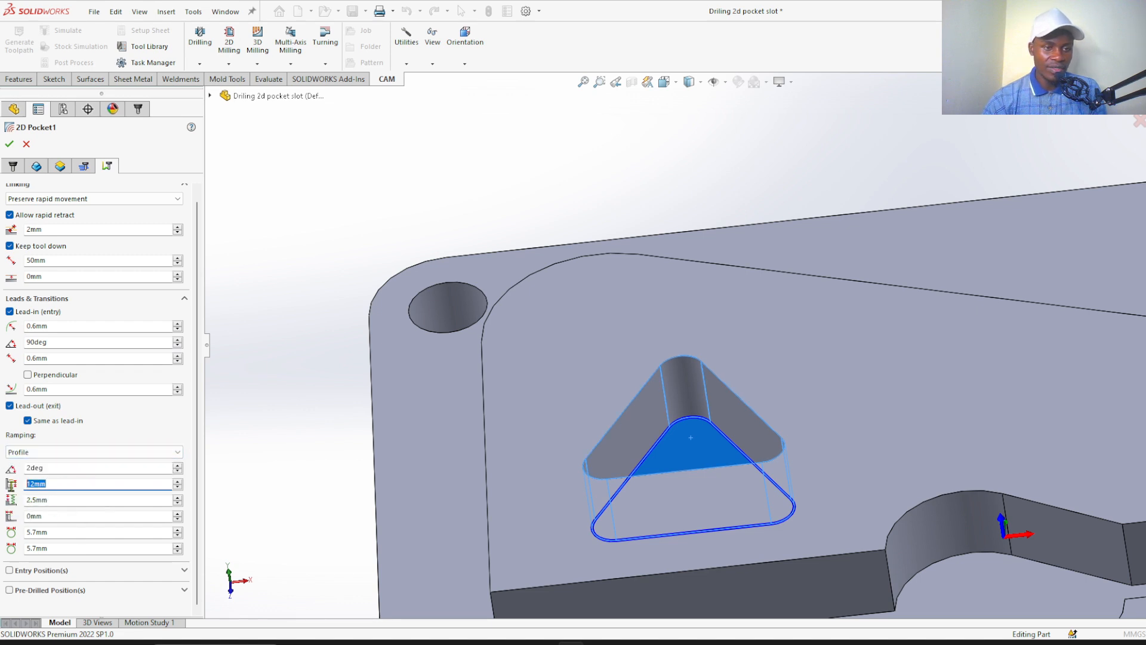
type("3")
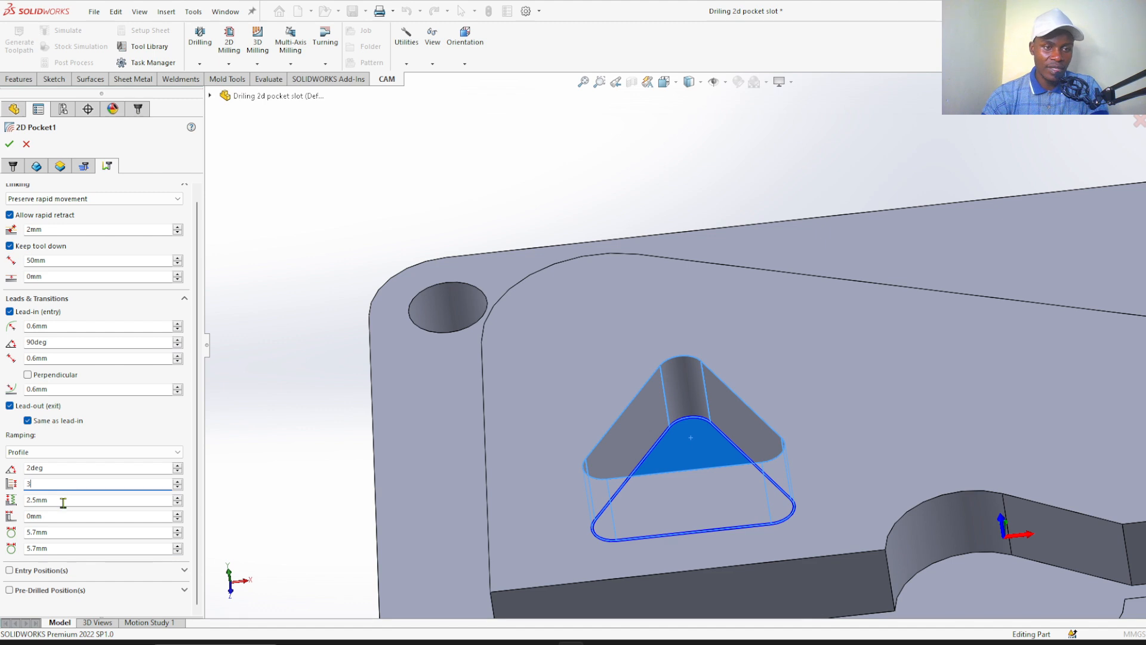
key("Tab")
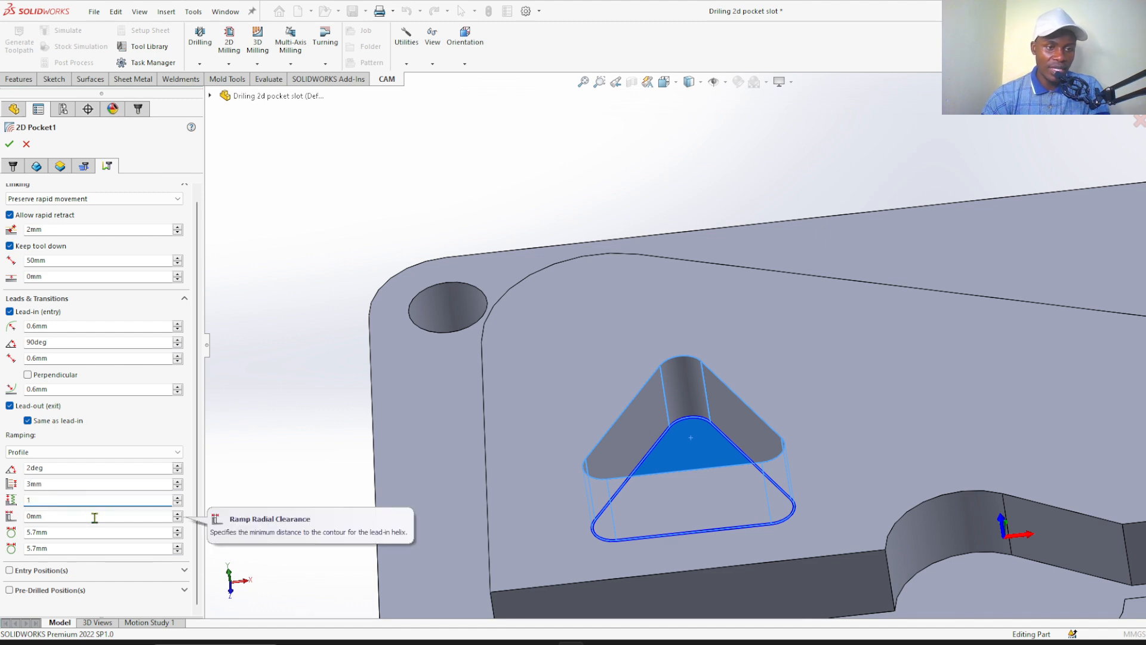
left_click(9, 145)
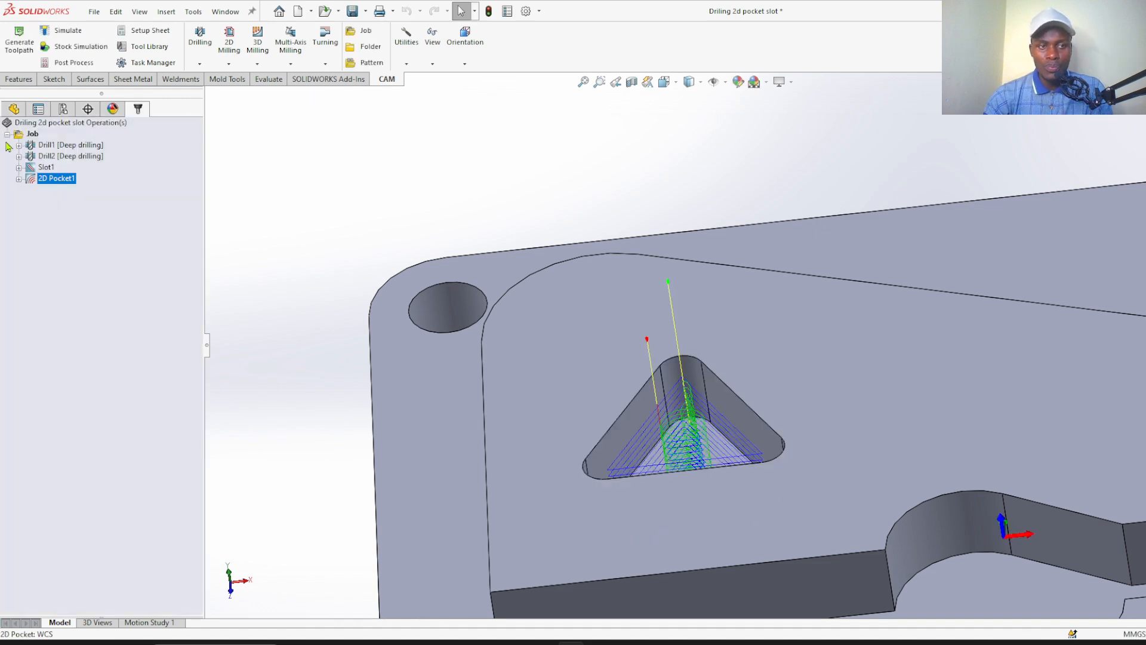
Inspect the triangular pocket's toolpath and run its stock simulation, raising the playback speed to watch the pocket being cut to full depth
scroll(585, 387, "down", 5)
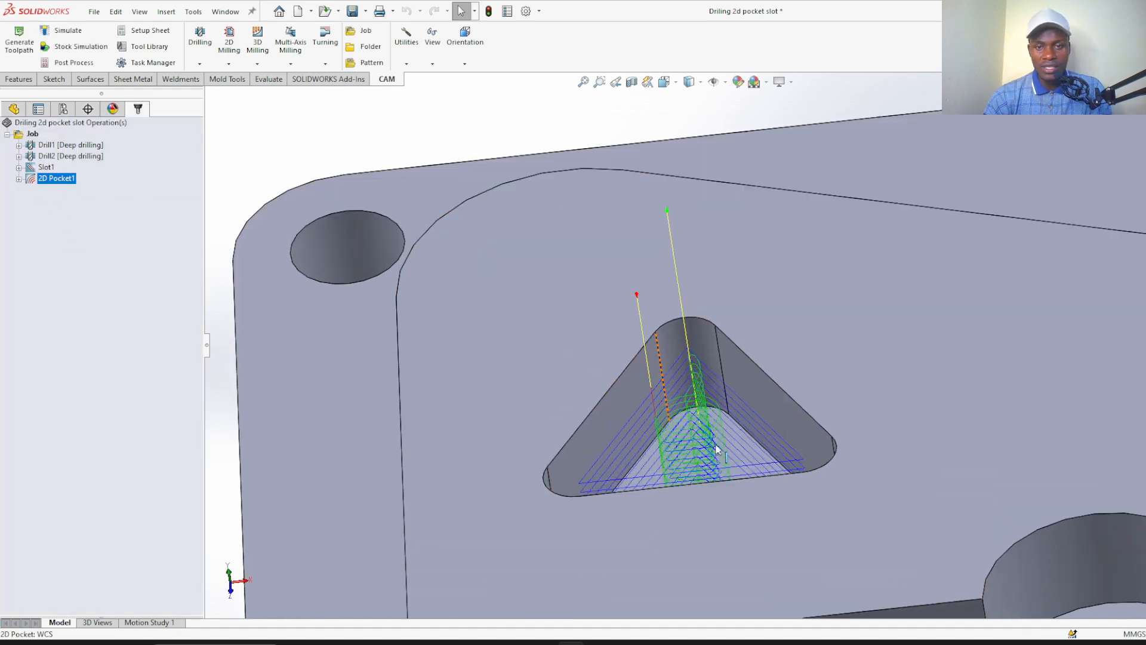
scroll(680, 355, "up", 4)
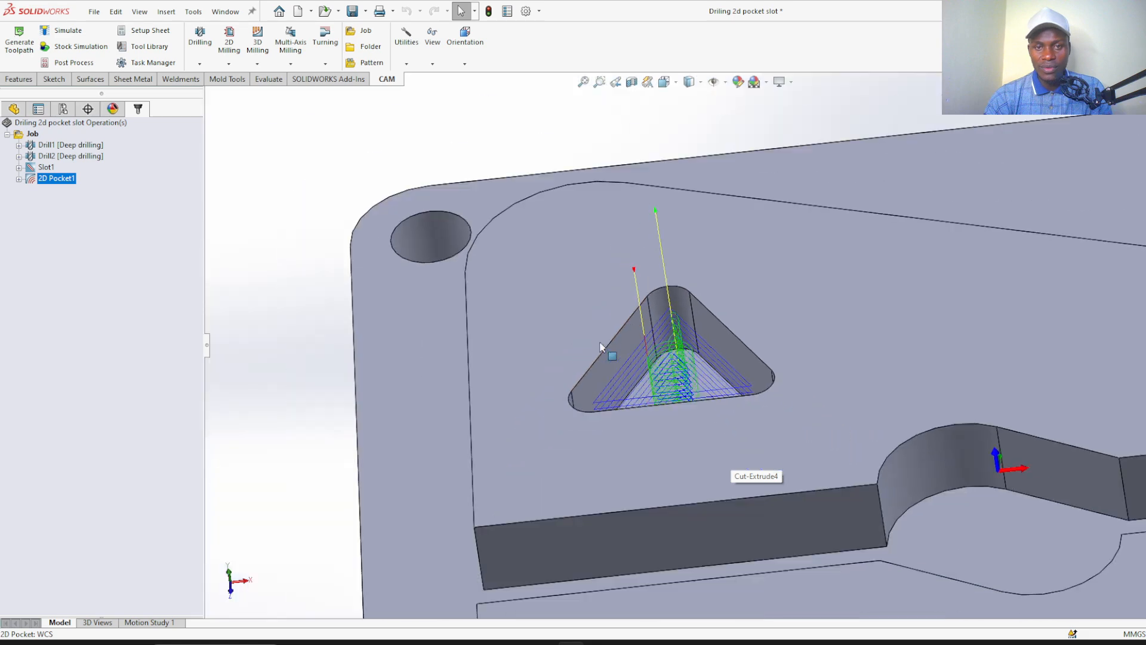
scroll(312, 210, "up", 3)
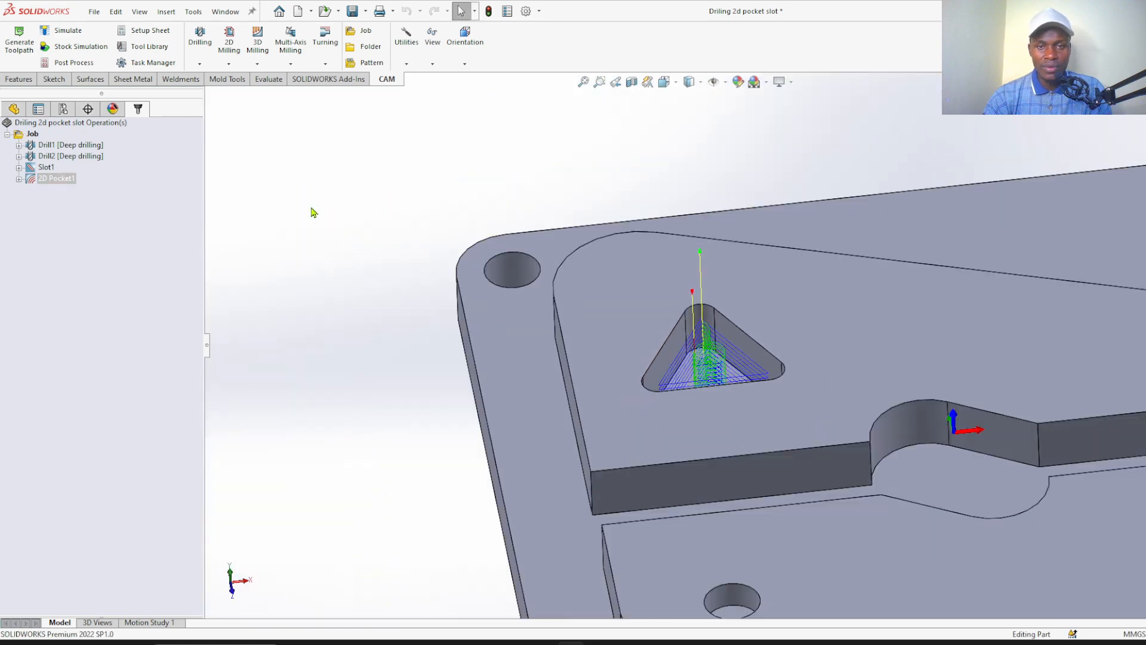
scroll(734, 309, "down", 3)
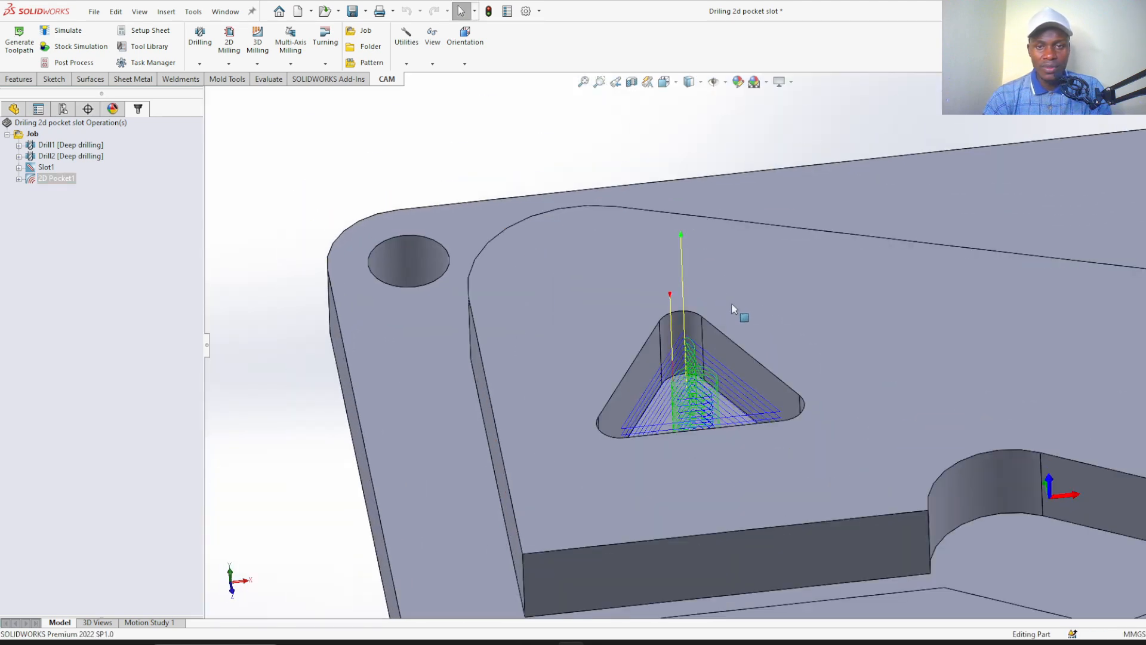
left_click(77, 53)
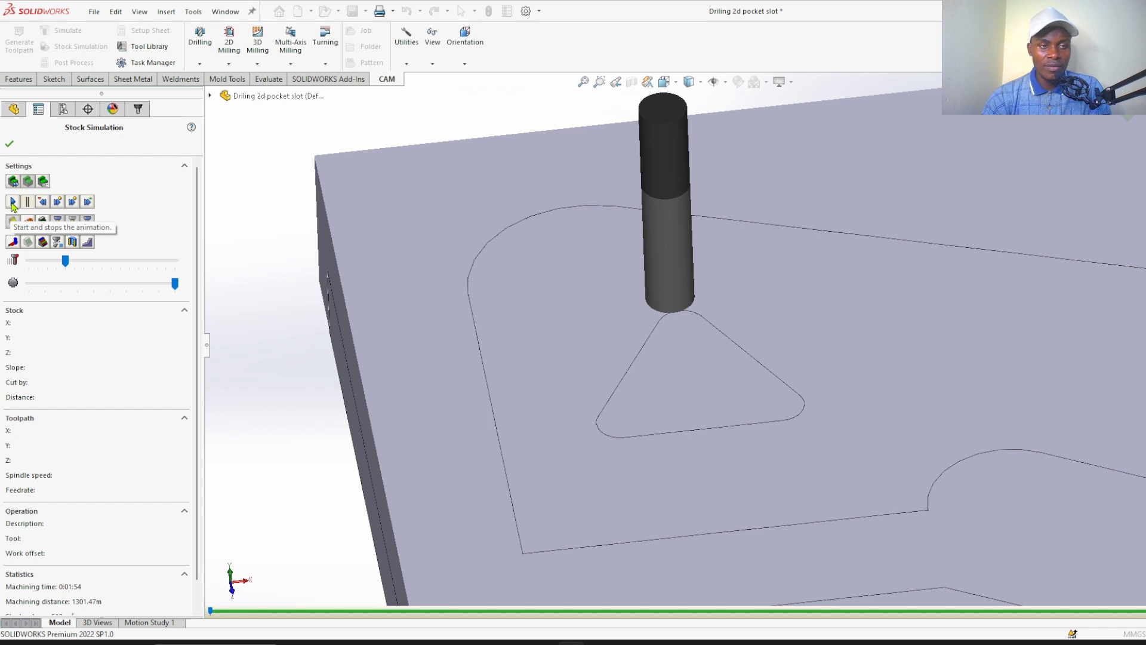
left_click(13, 202)
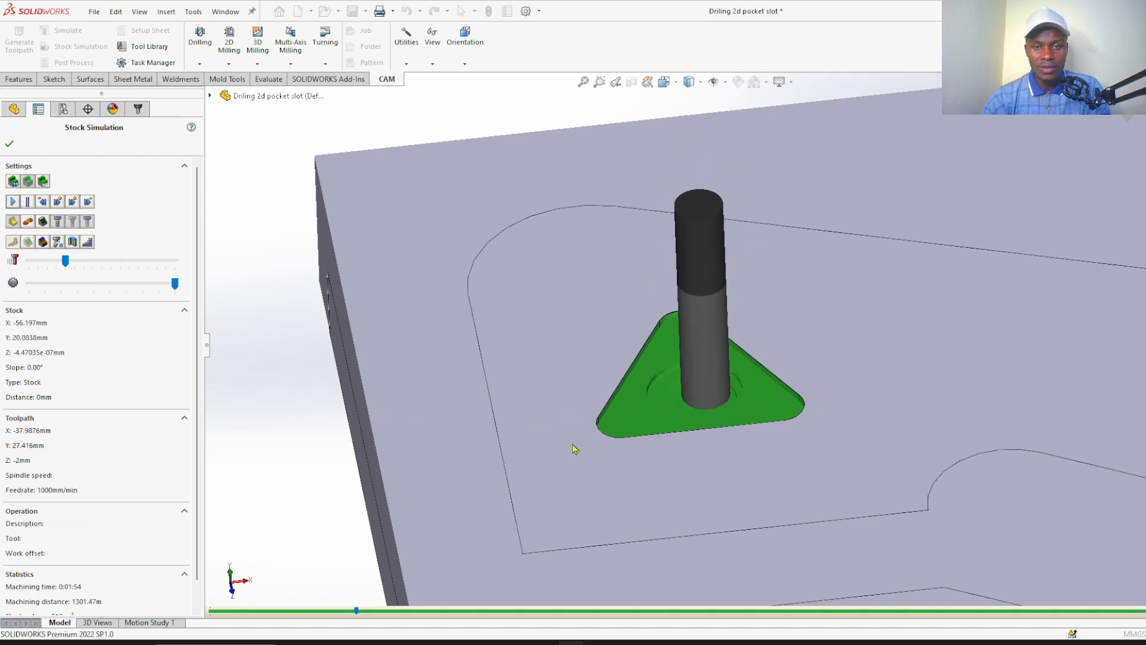
scroll(697, 370, "down", 5)
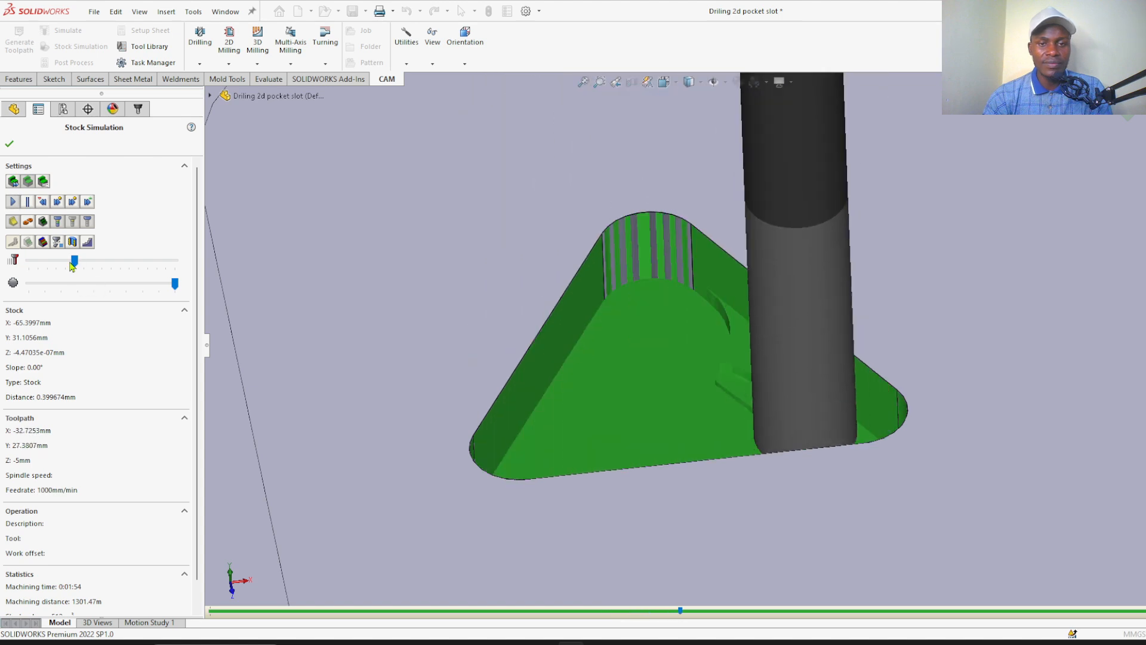
left_click_drag(69, 263, 80, 263)
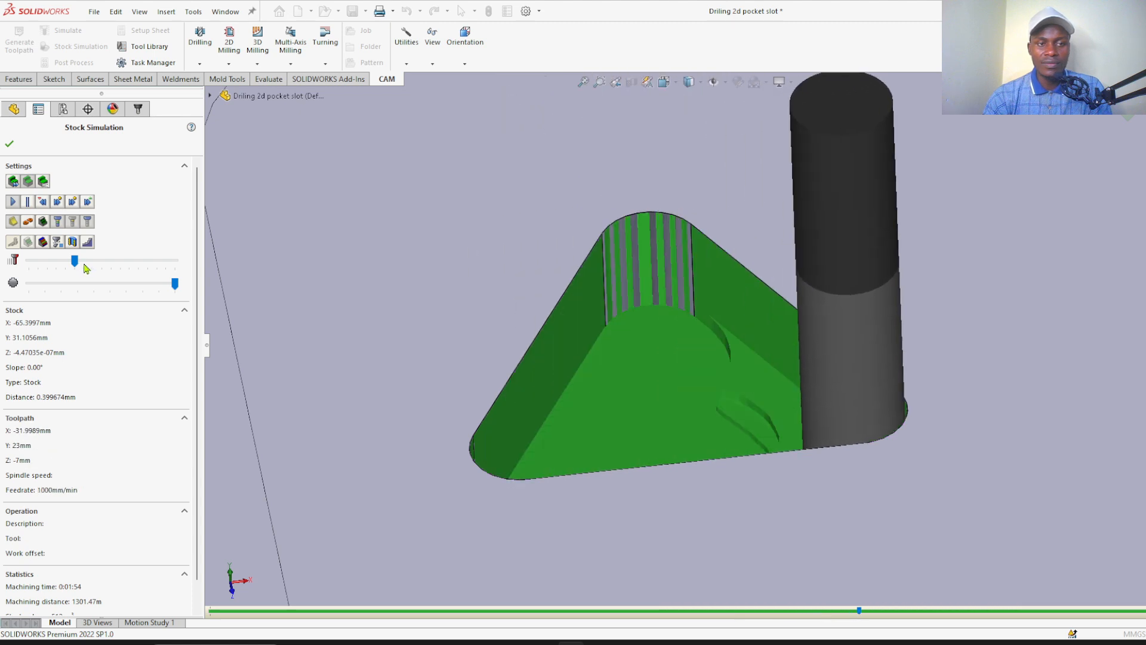
left_click(85, 262)
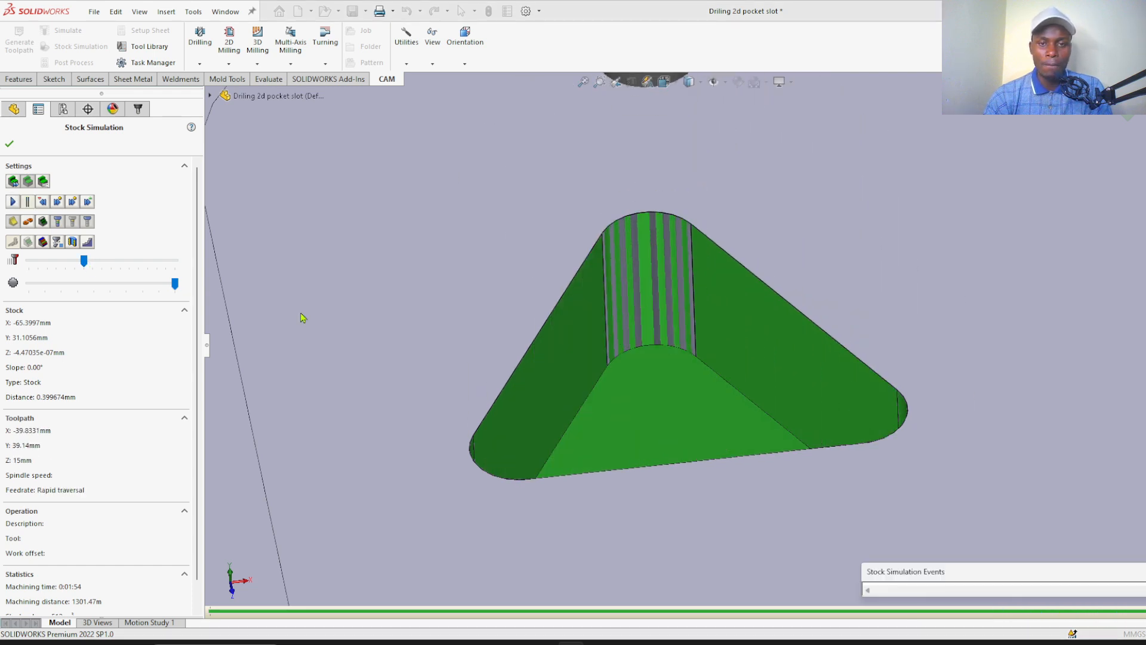
Examine the simulated triangular pocket and its machining time, distance and stock volume statistics, and close the stock simulation
scroll(714, 345, "down", 5)
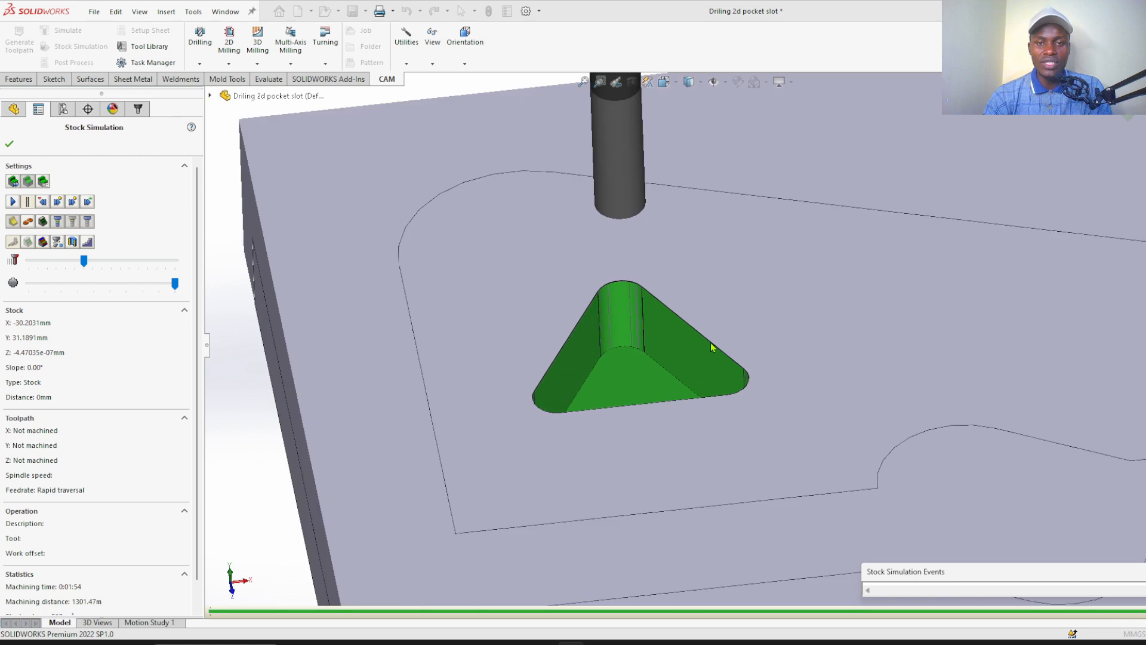
scroll(713, 345, "up", 3)
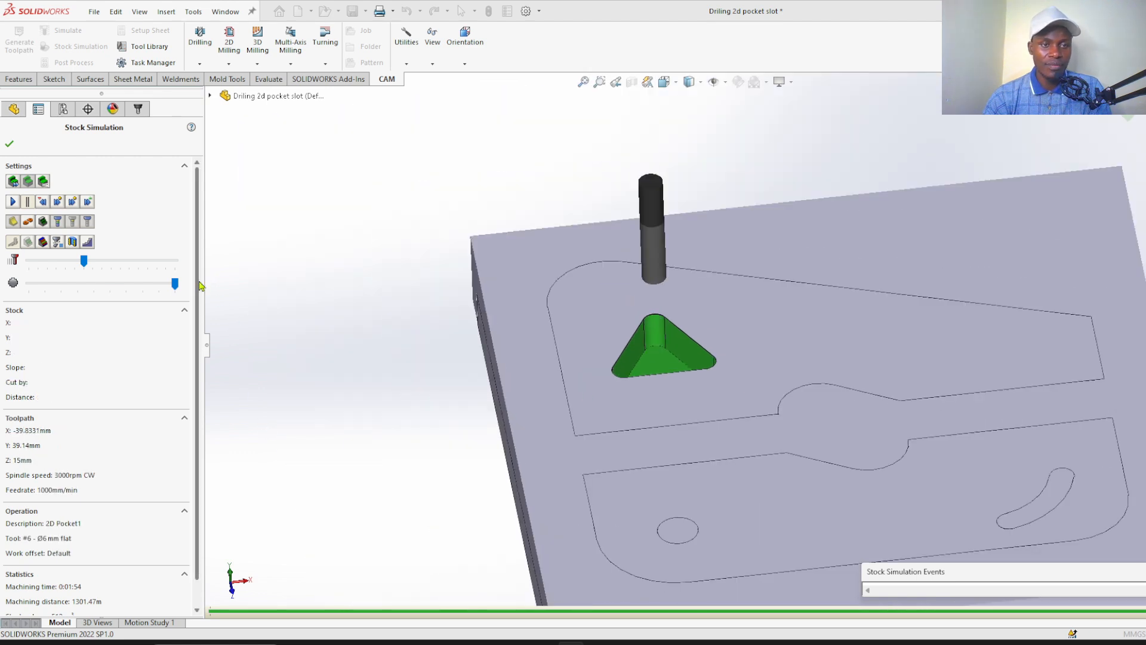
scroll(198, 320, "down", 1)
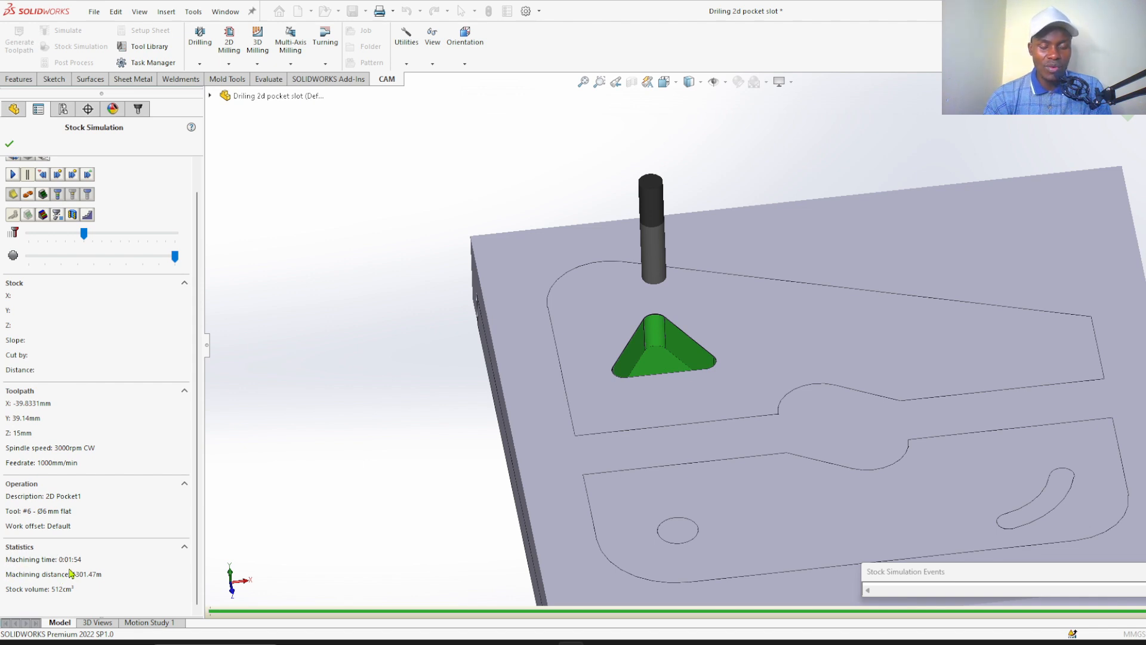
left_click(591, 592)
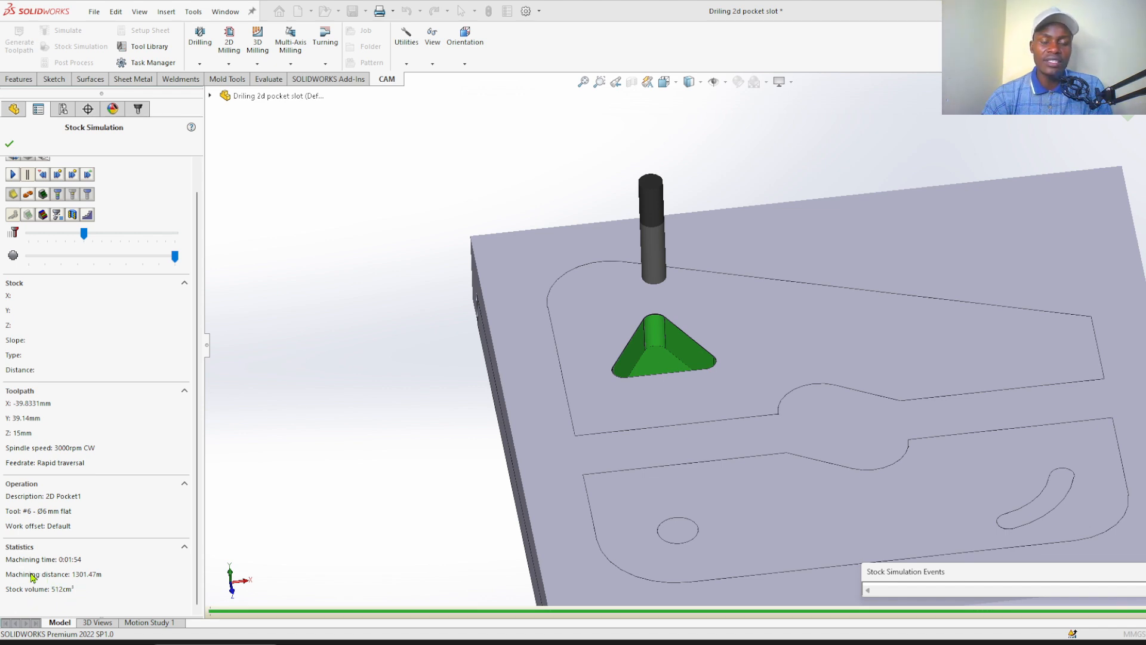
scroll(710, 334, "down", 5)
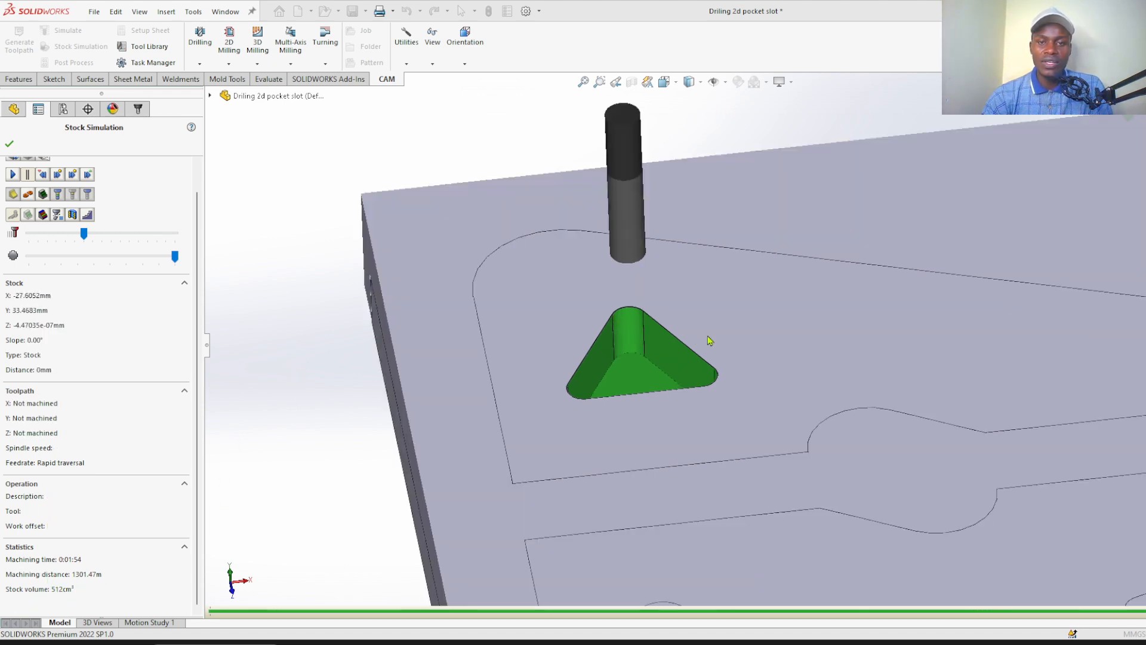
scroll(675, 356, "up", 5)
scroll(657, 358, "down", 4)
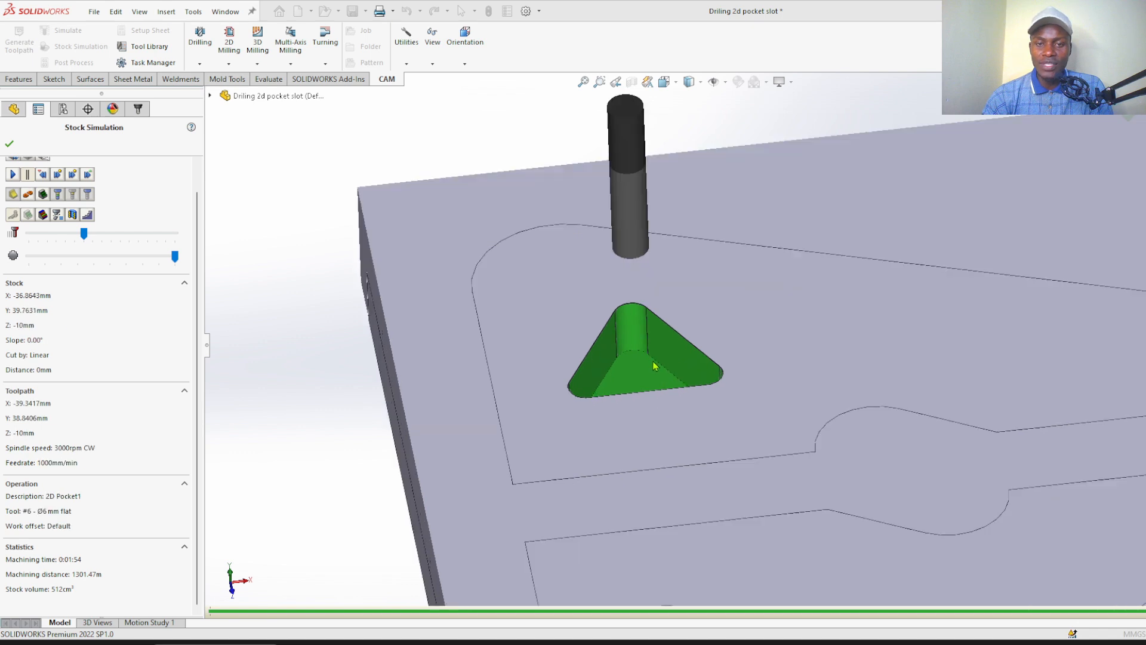
scroll(662, 335, "up", 2)
scroll(682, 328, "down", 2)
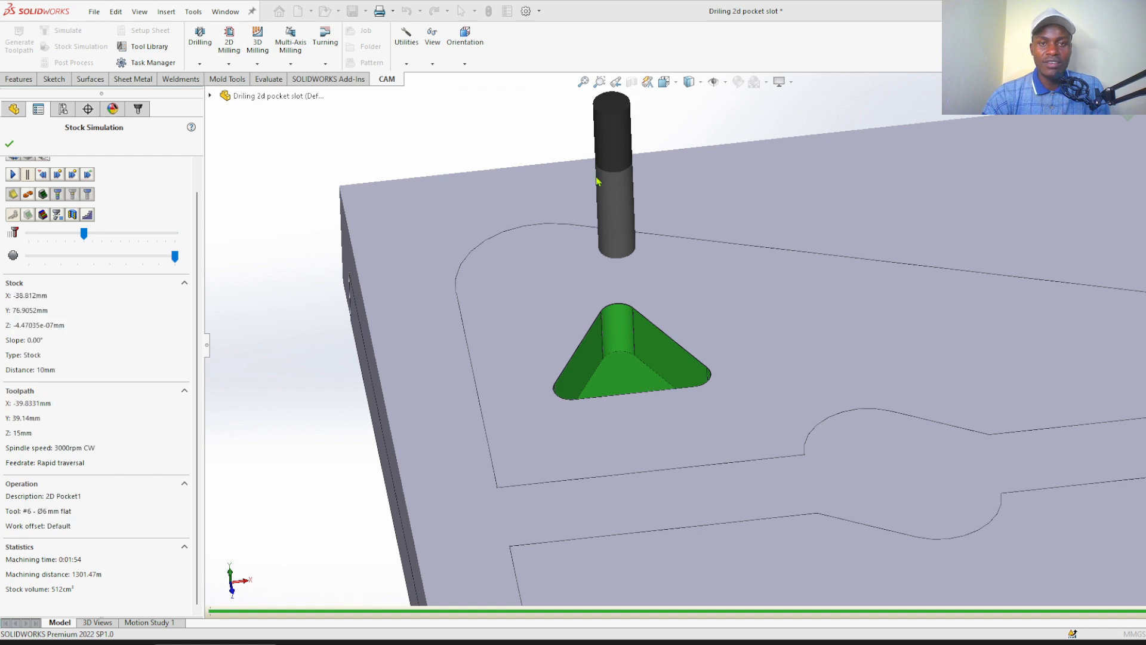
left_click(9, 145)
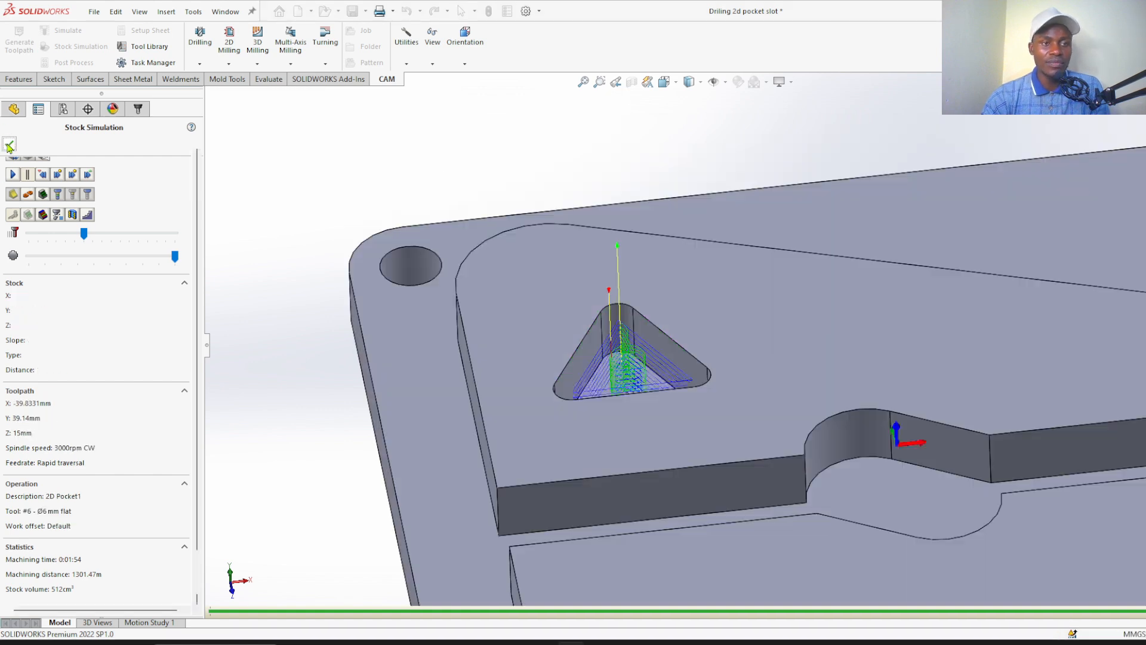
Examine the plate's raised islands, outer border and corner holes around the finished pocket toolpath
scroll(319, 230, "up", 5)
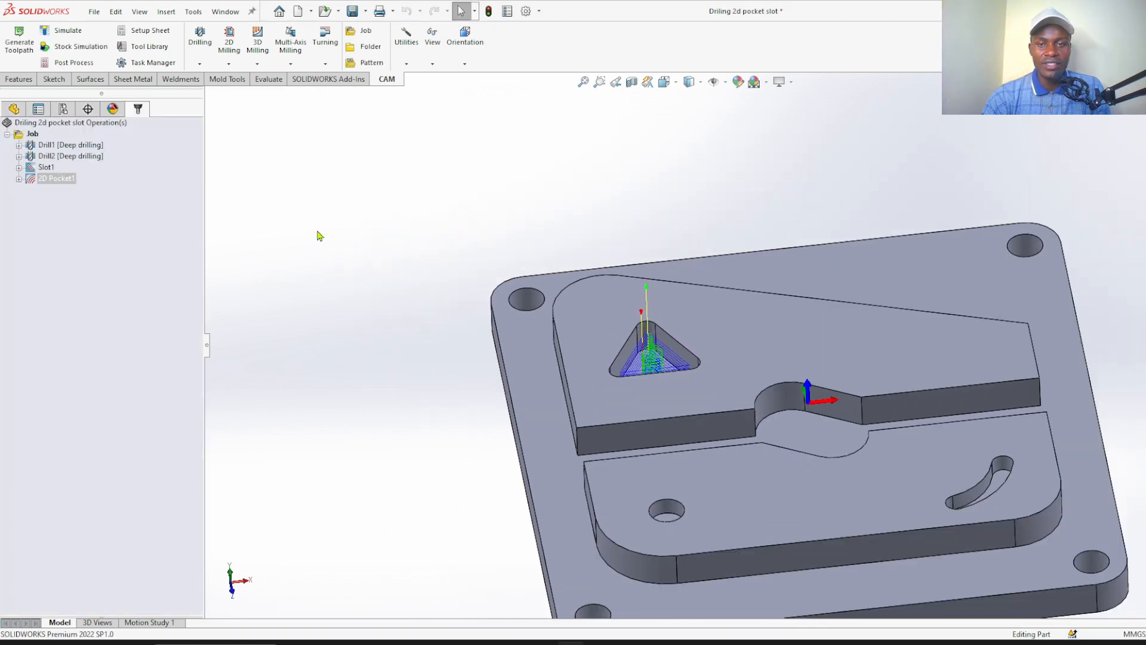
mouse_move(385, 310)
middle_mouse_down()
mouse_move(372, 279)
mouse_move(382, 321)
middle_mouse_up()
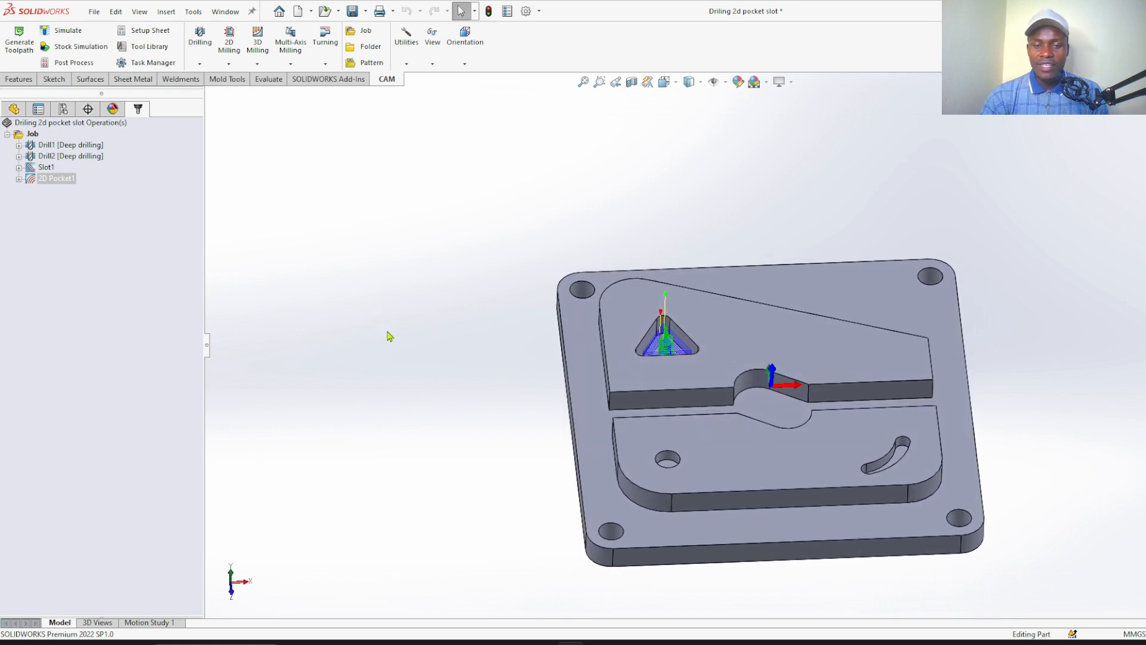
scroll(692, 391, "down", 2)
scroll(585, 339, "up", 1)
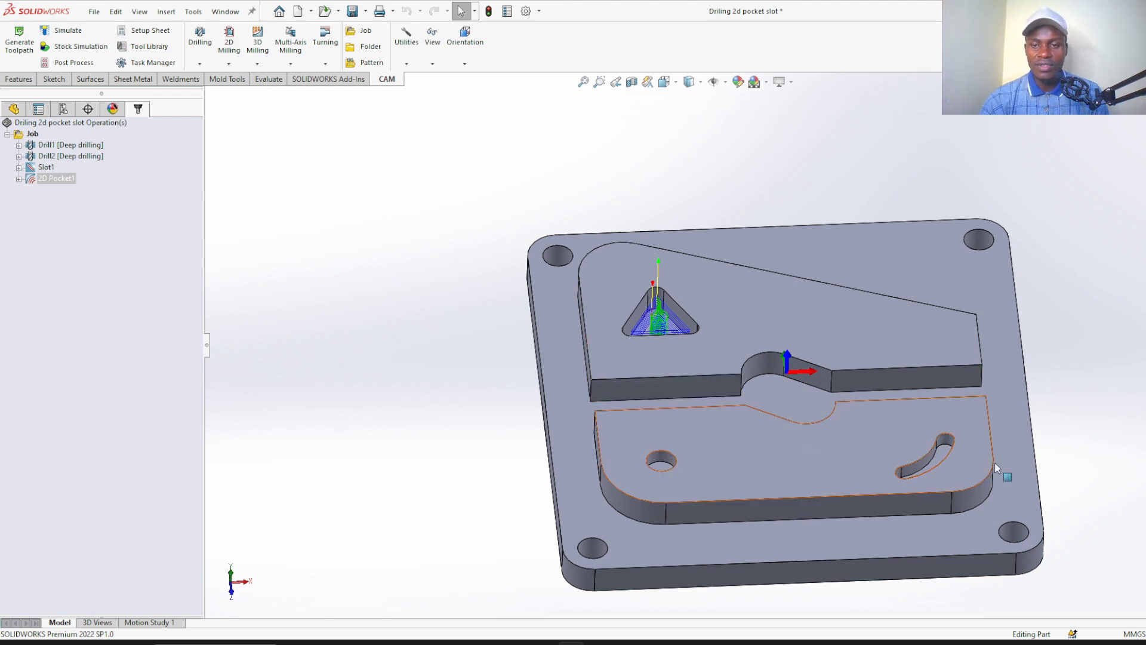
scroll(1020, 477, "down", 2)
scroll(958, 473, "up", 2)
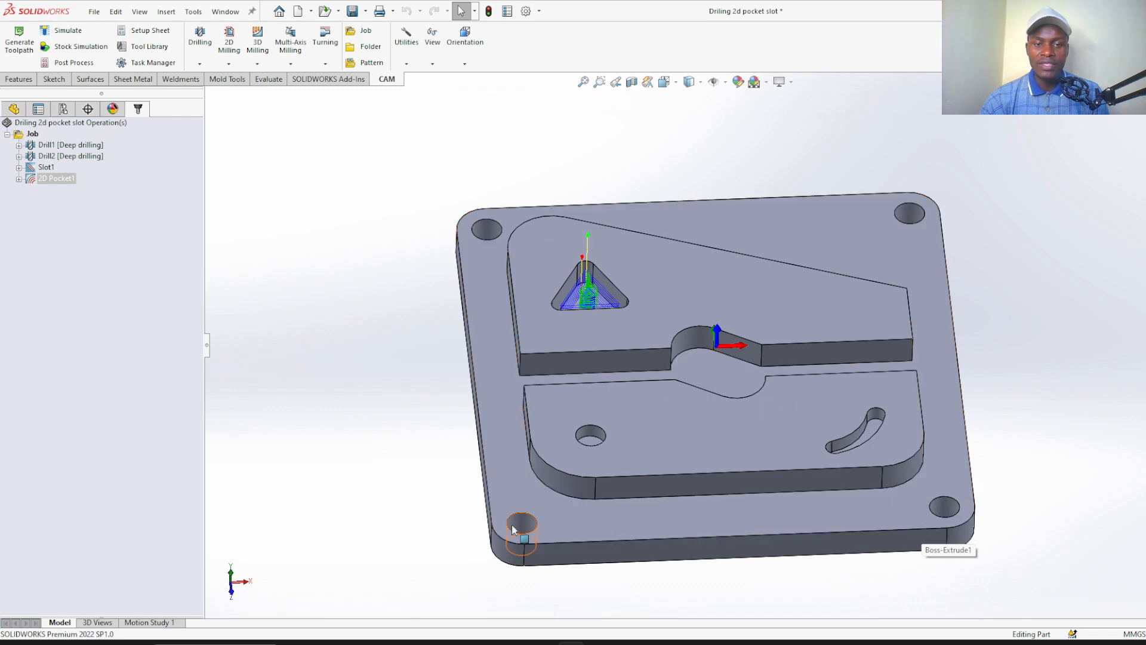
scroll(528, 528, "down", 1)
scroll(524, 460, "up", 1)
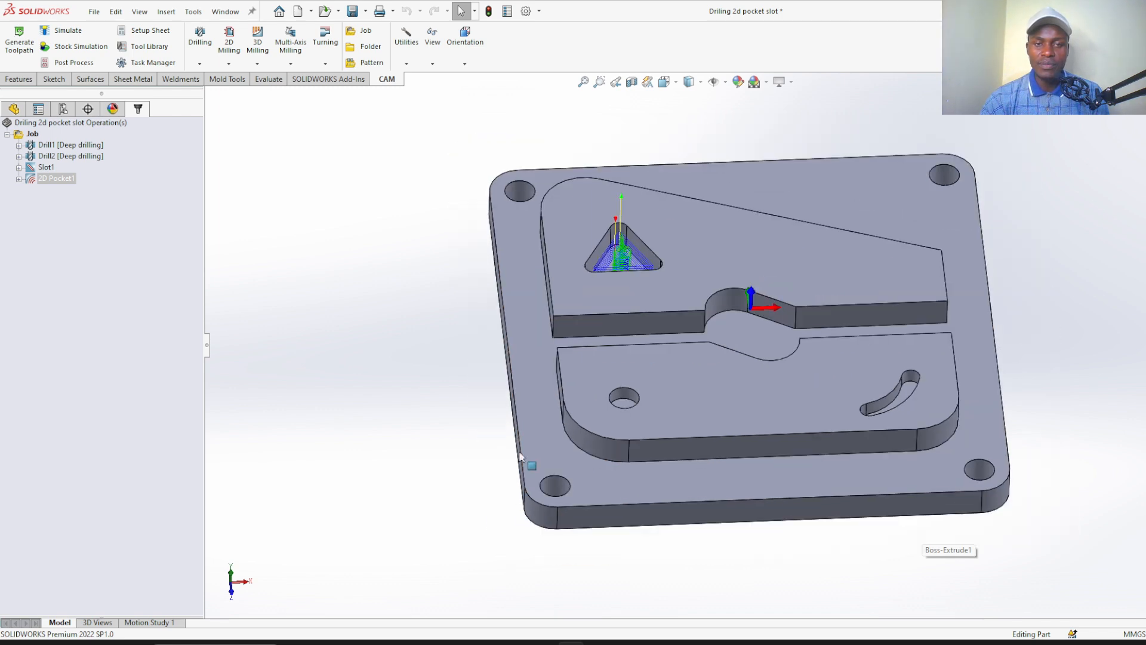
scroll(760, 179, "down", 1)
scroll(758, 178, "up", 2)
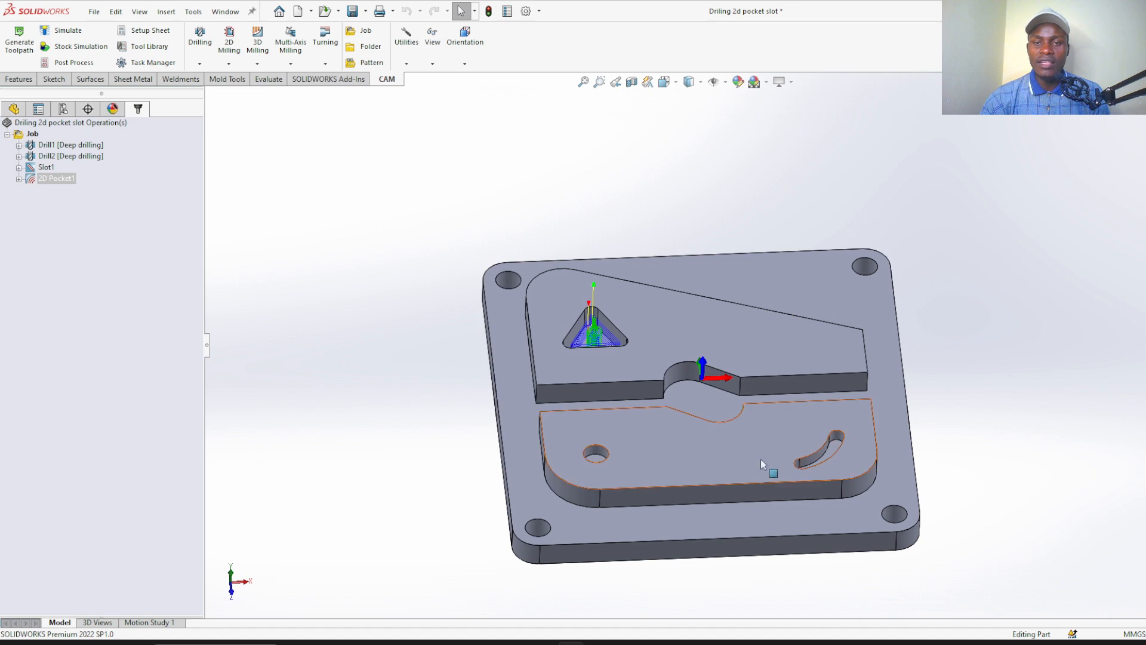
scroll(742, 455, "down", 1)
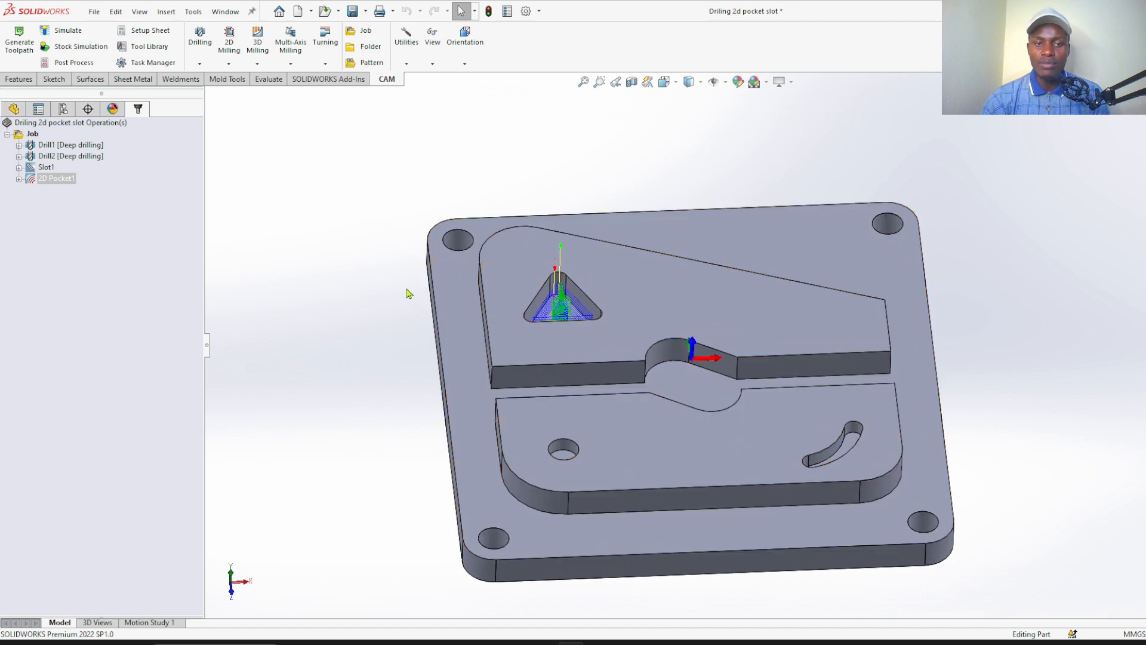
middle_click_drag(410, 289, 378, 221)
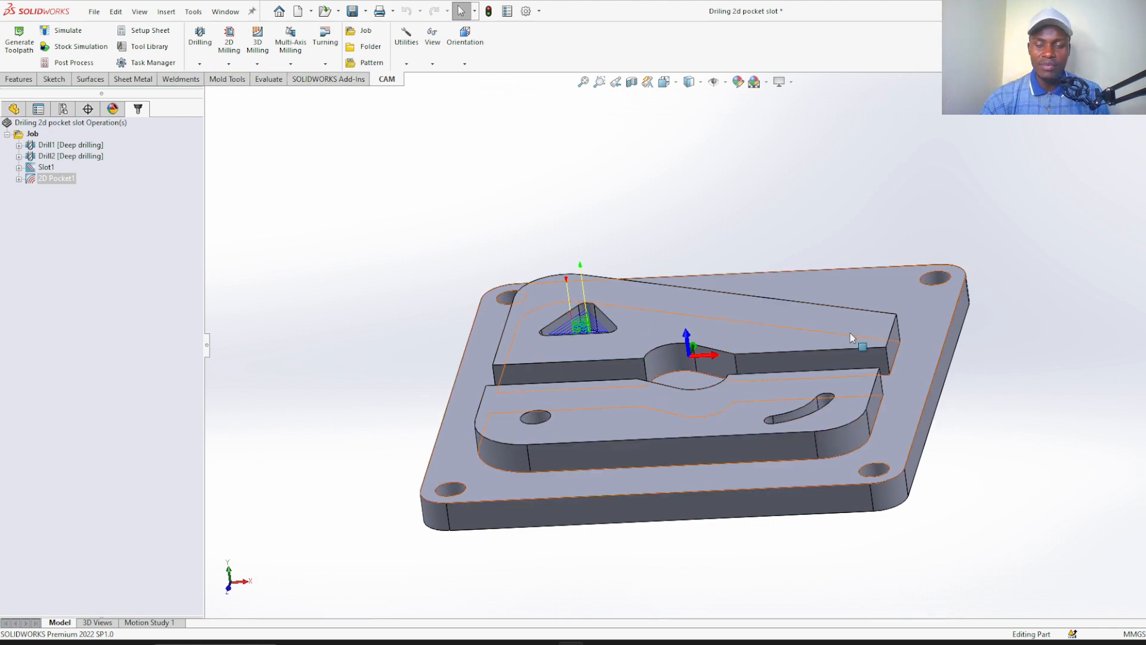
scroll(643, 178, "down", 1)
middle_click_drag(660, 189, 665, 218)
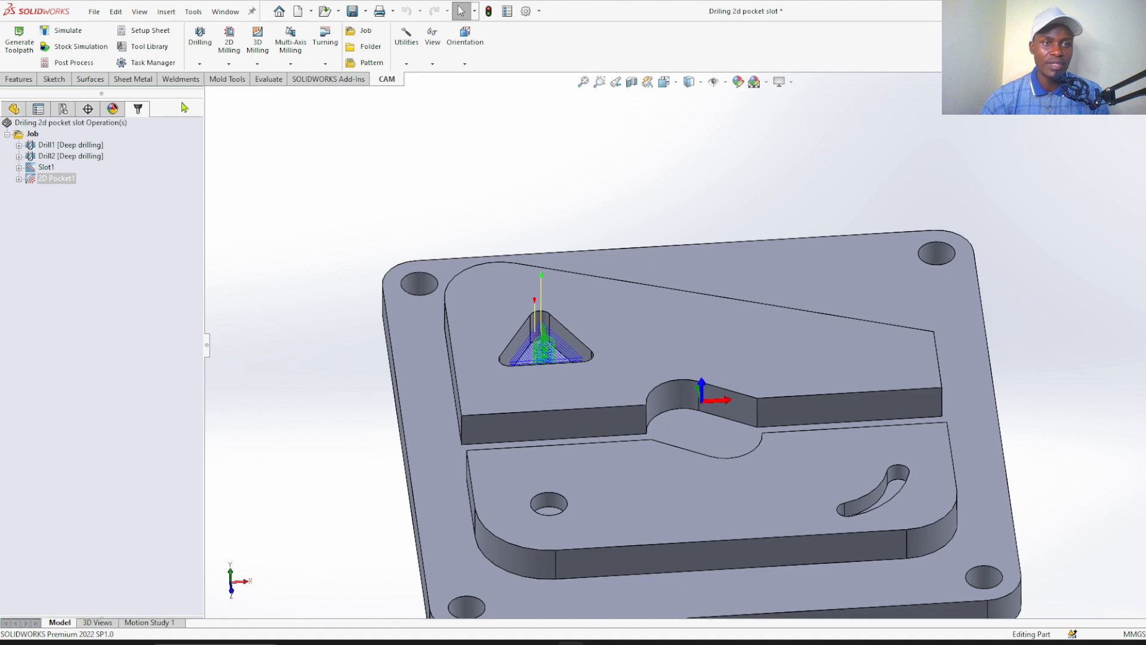
Measure the distance between the two opposite side faces of the base plate
left_click(263, 85)
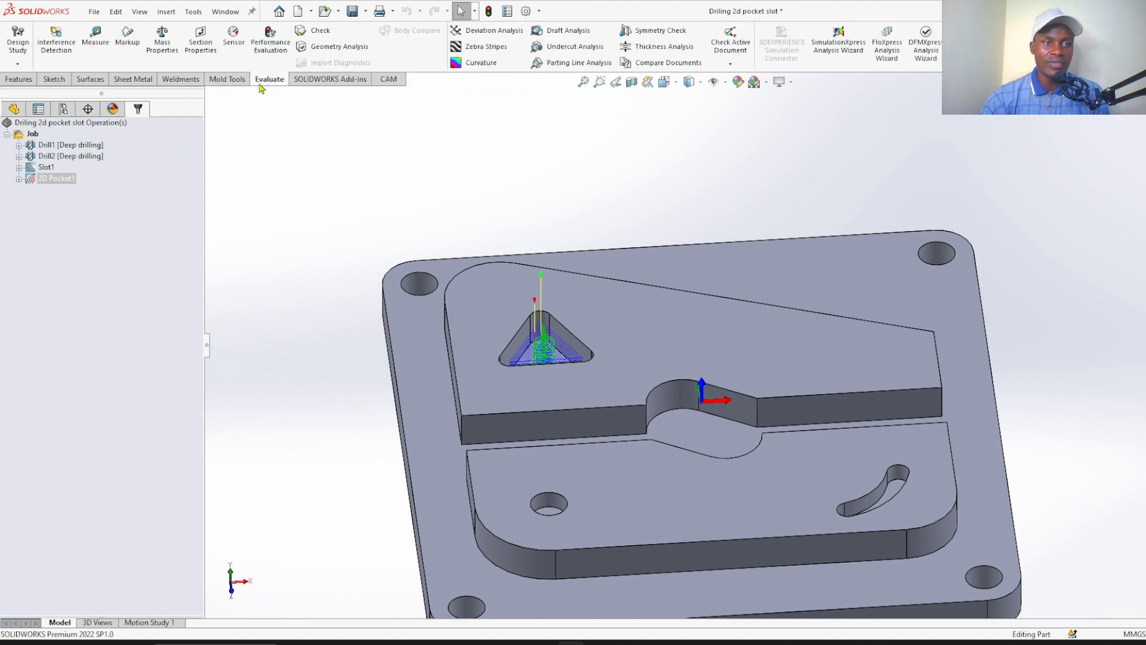
left_click(94, 44)
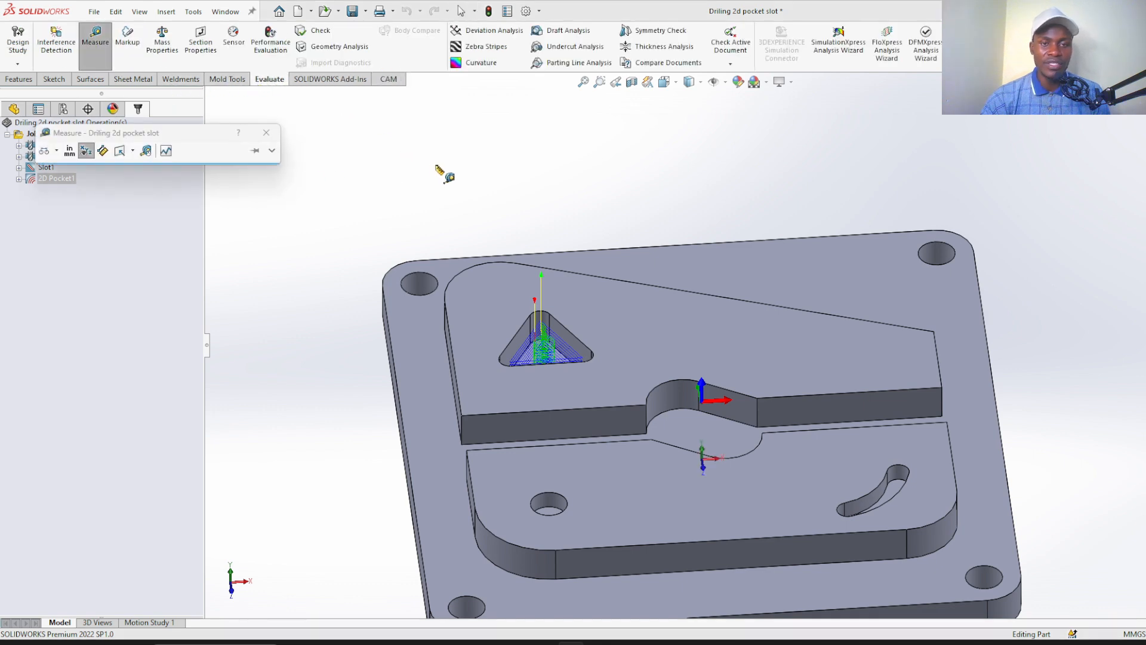
middle_click_drag(445, 173, 507, 290)
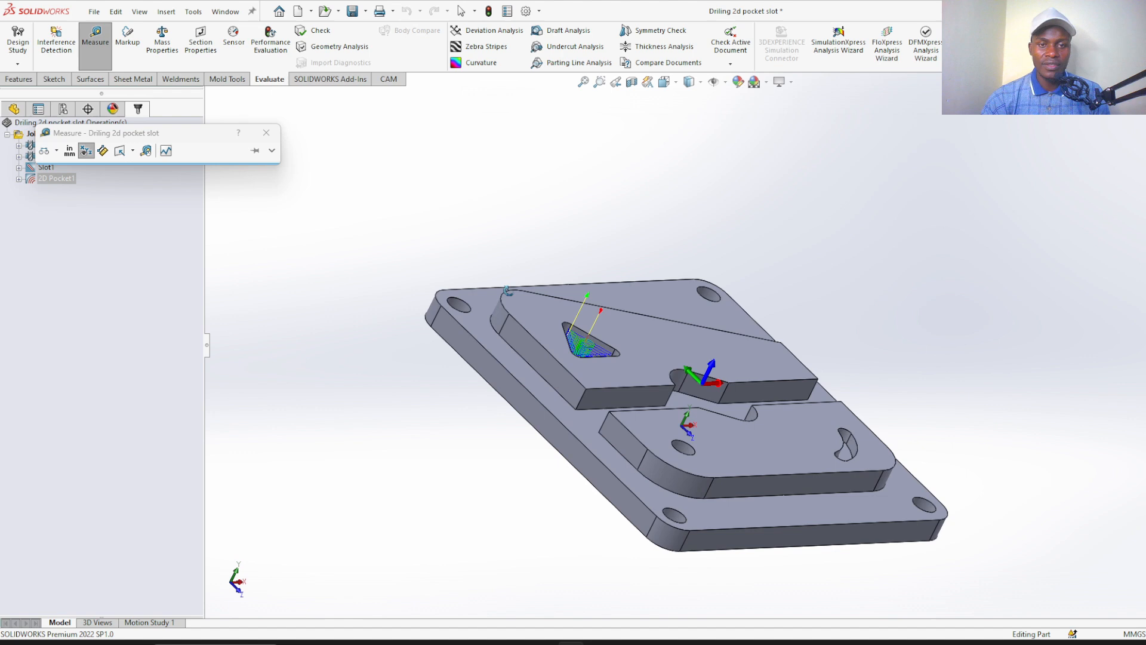
left_click(489, 371)
middle_click_drag(685, 256, 575, 243)
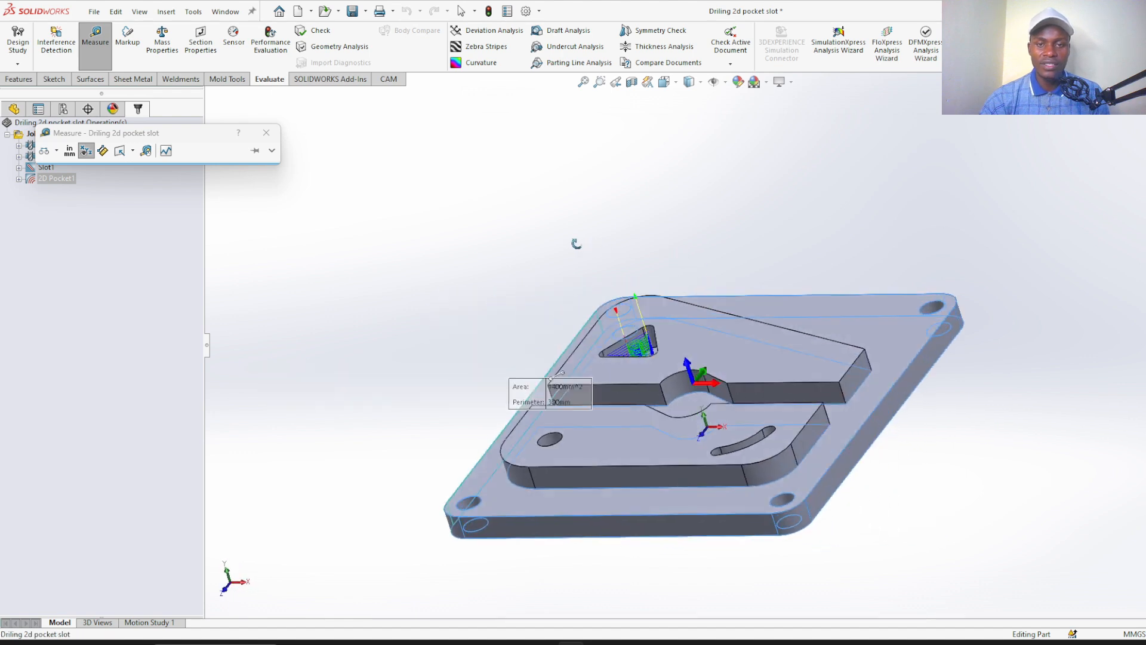
left_click(893, 411)
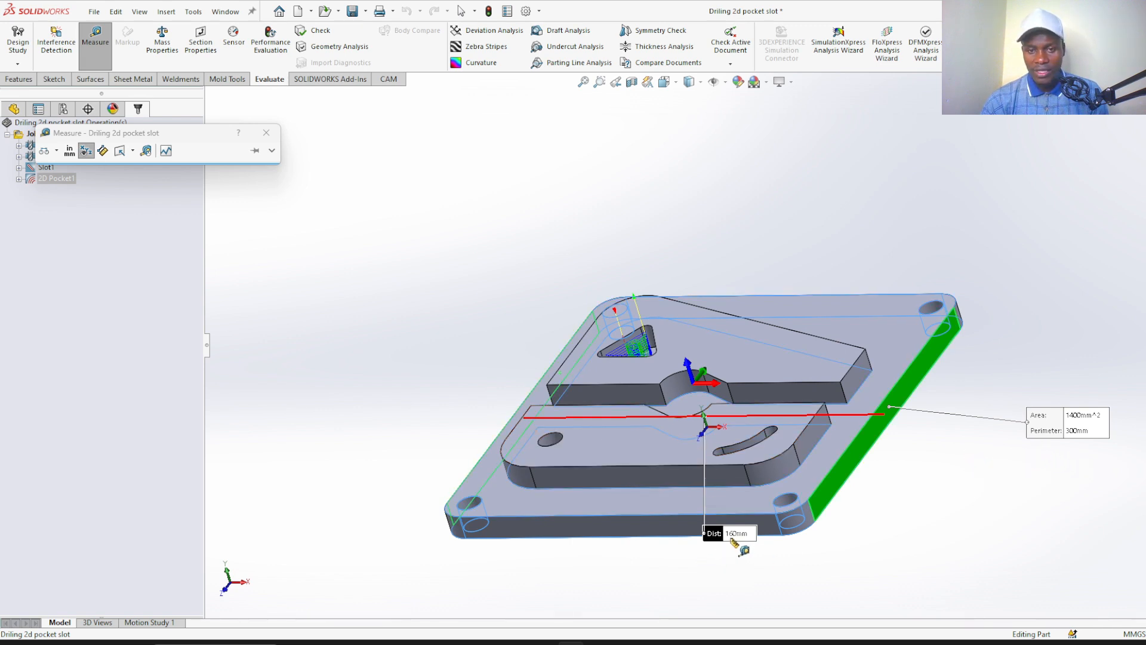
left_click(750, 574)
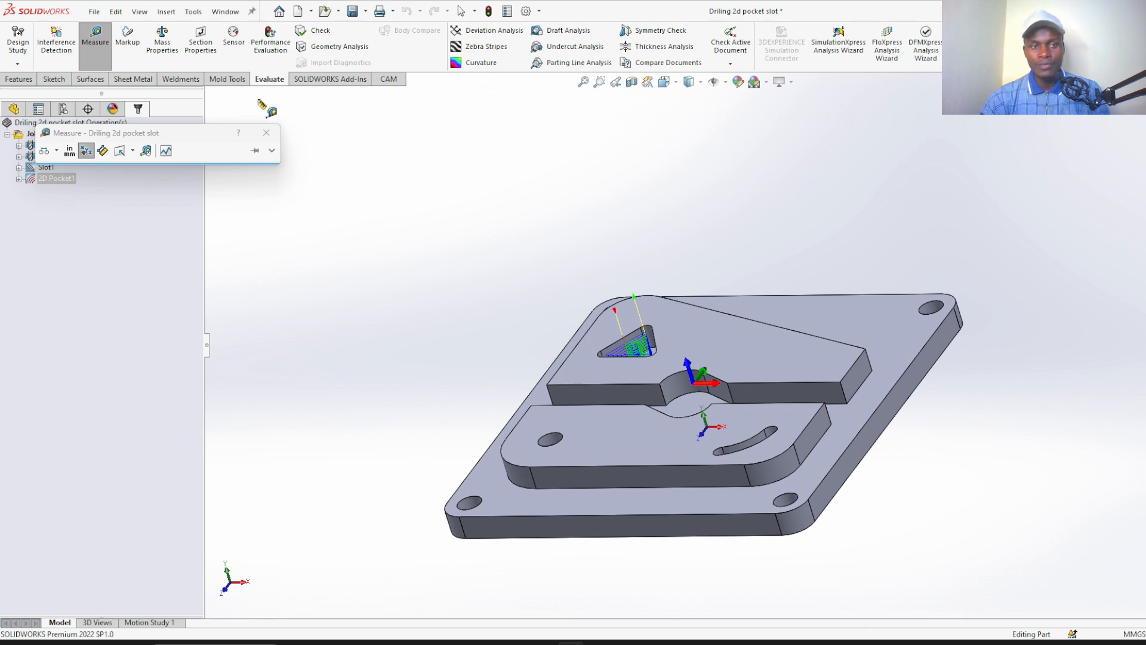
left_click(266, 132)
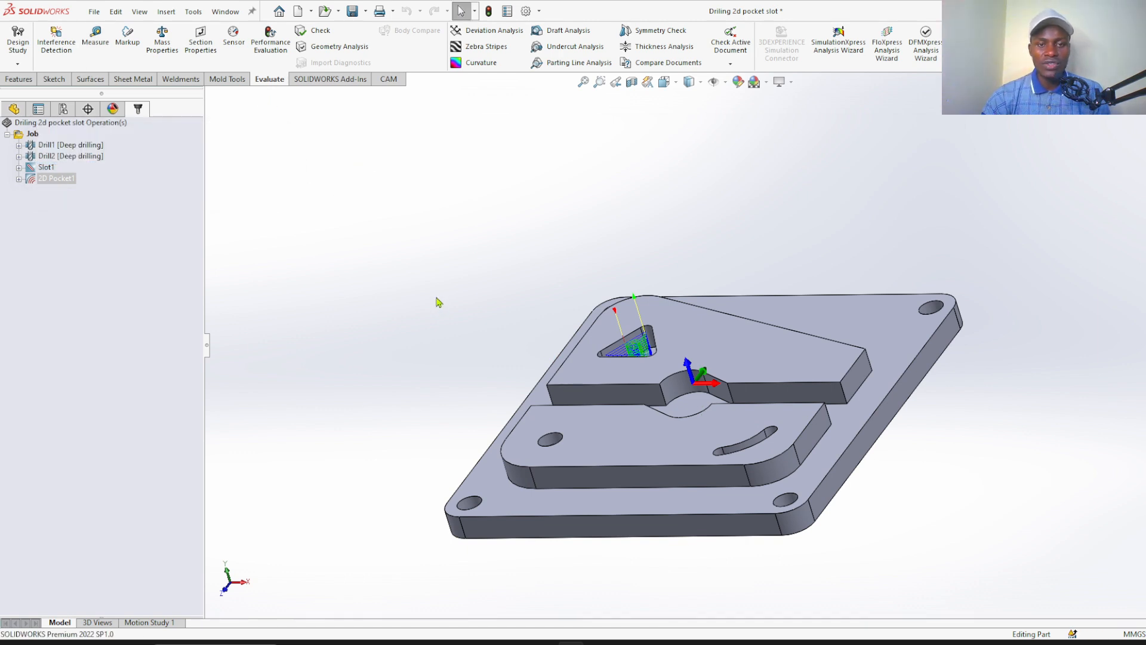
Return to the CAM tools and examine the base plate's border and the stepped walls of the raised islands from several angles
middle_click_drag(439, 303, 484, 325)
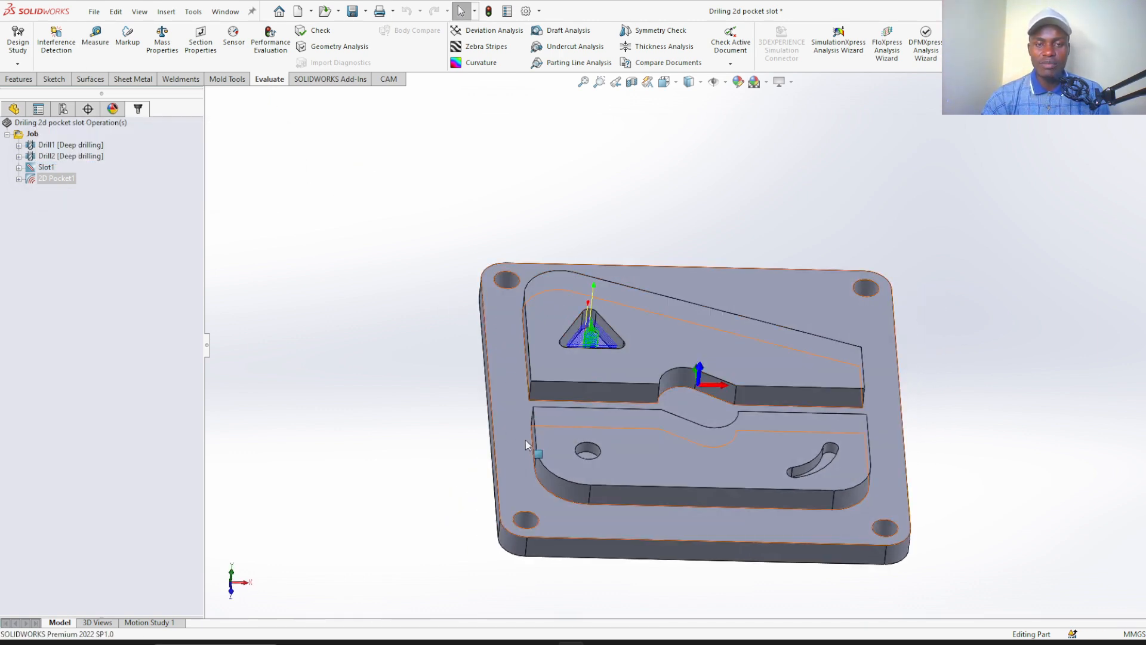
scroll(698, 371, "down", 2)
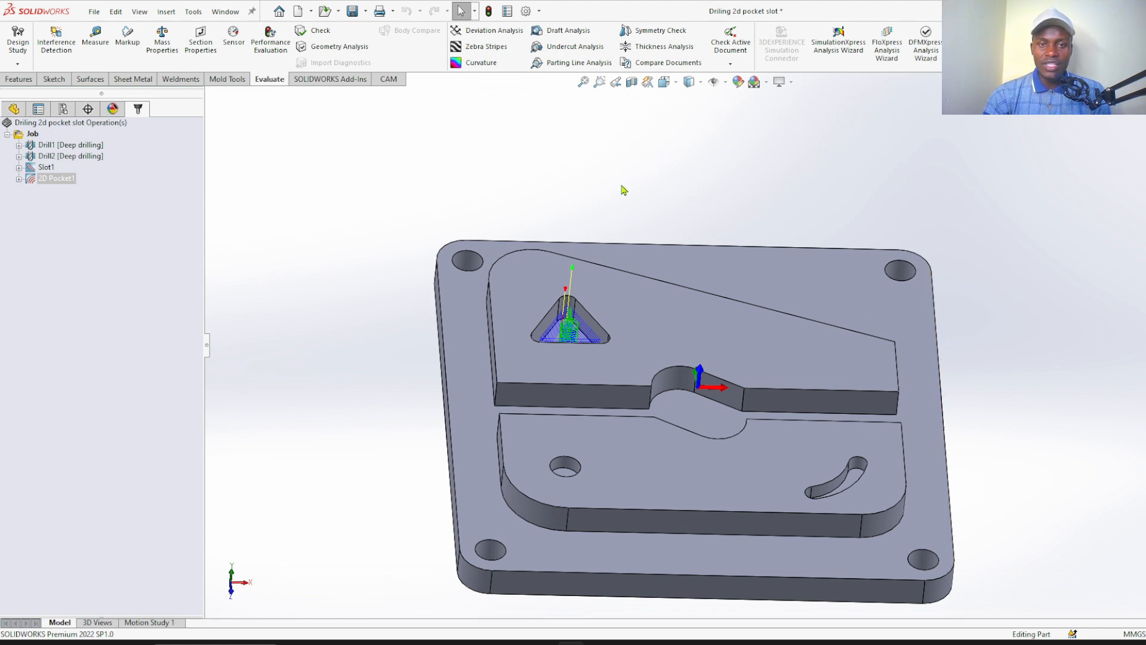
middle_click_drag(623, 197, 608, 169)
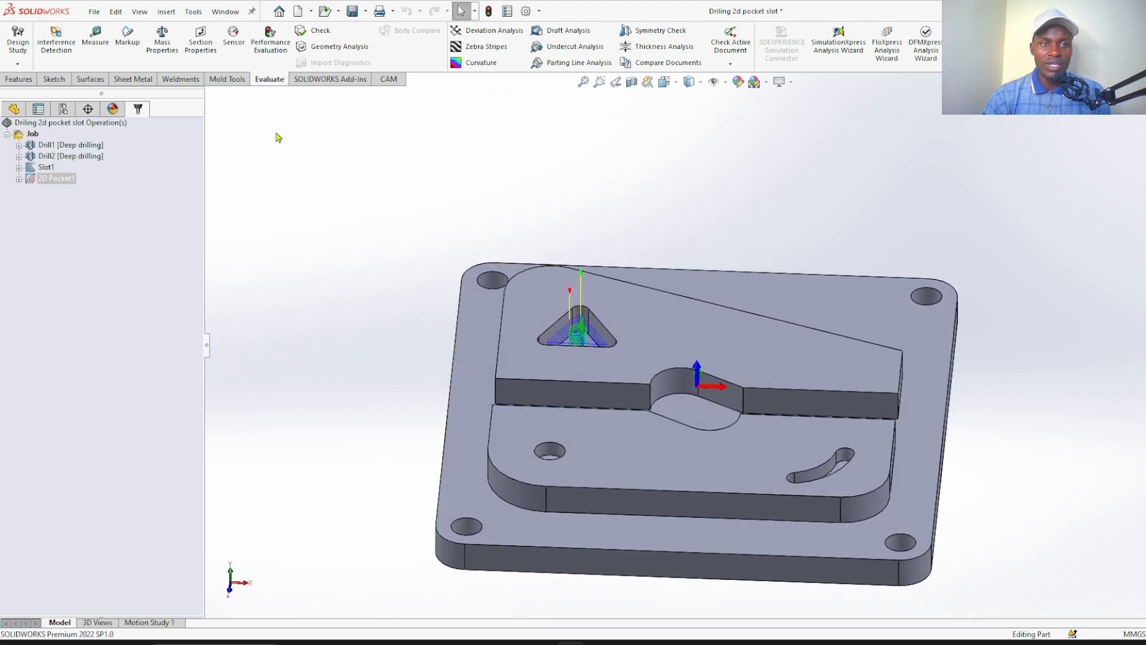
left_click(387, 83)
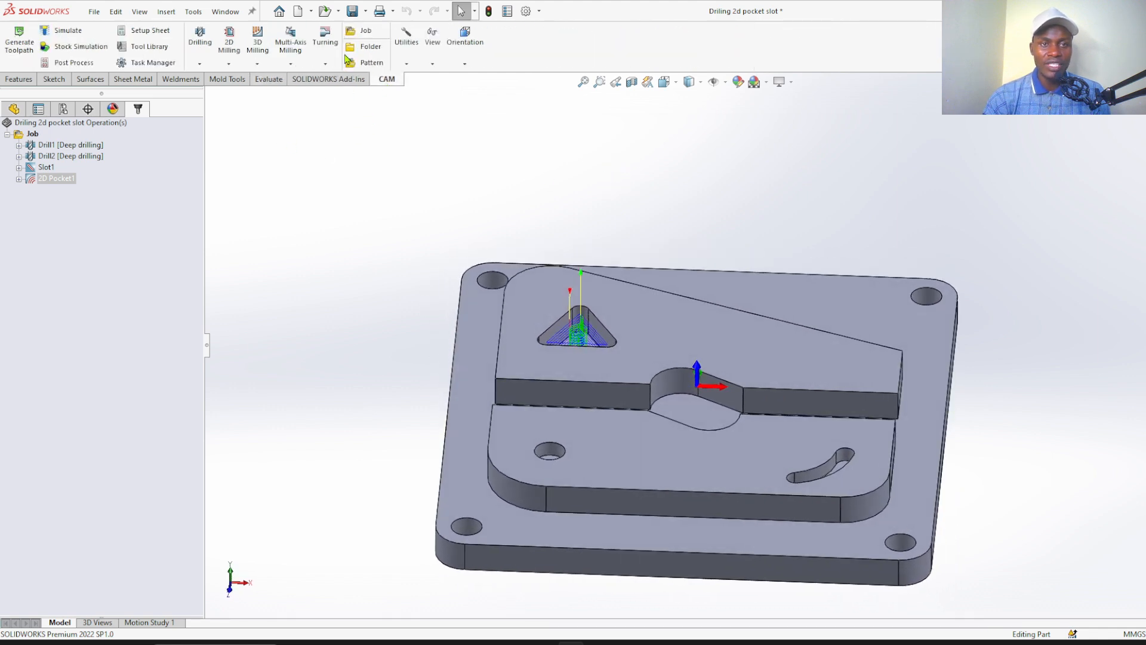
scroll(507, 265, "down", 1)
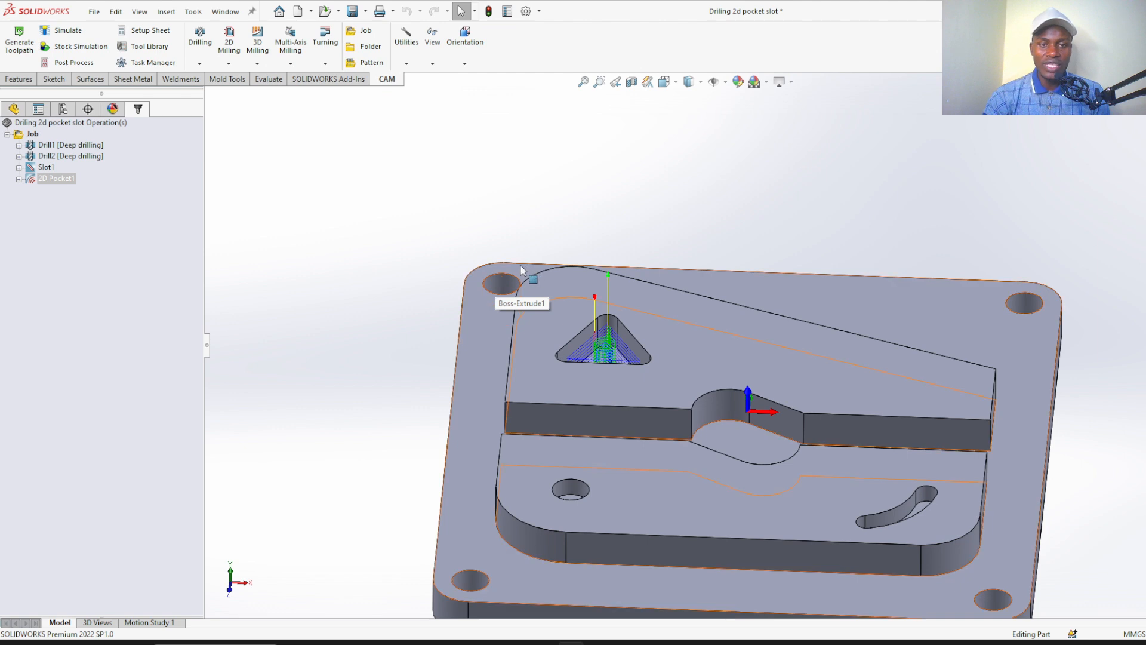
left_click(459, 320)
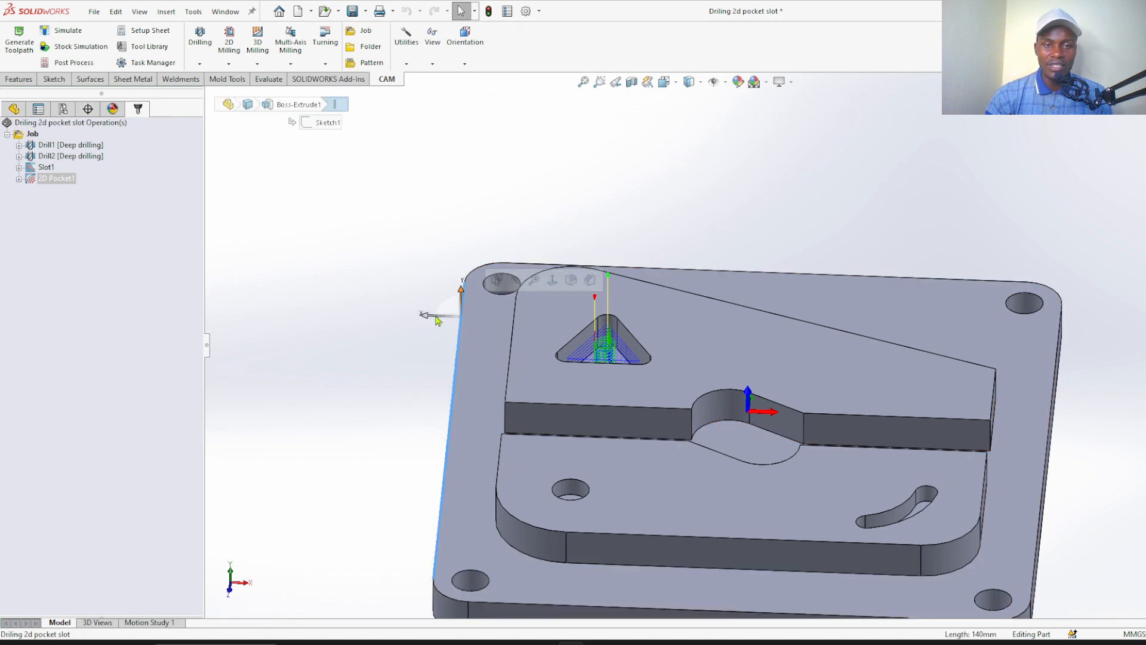
left_click(442, 285)
scroll(480, 274, "down", 3)
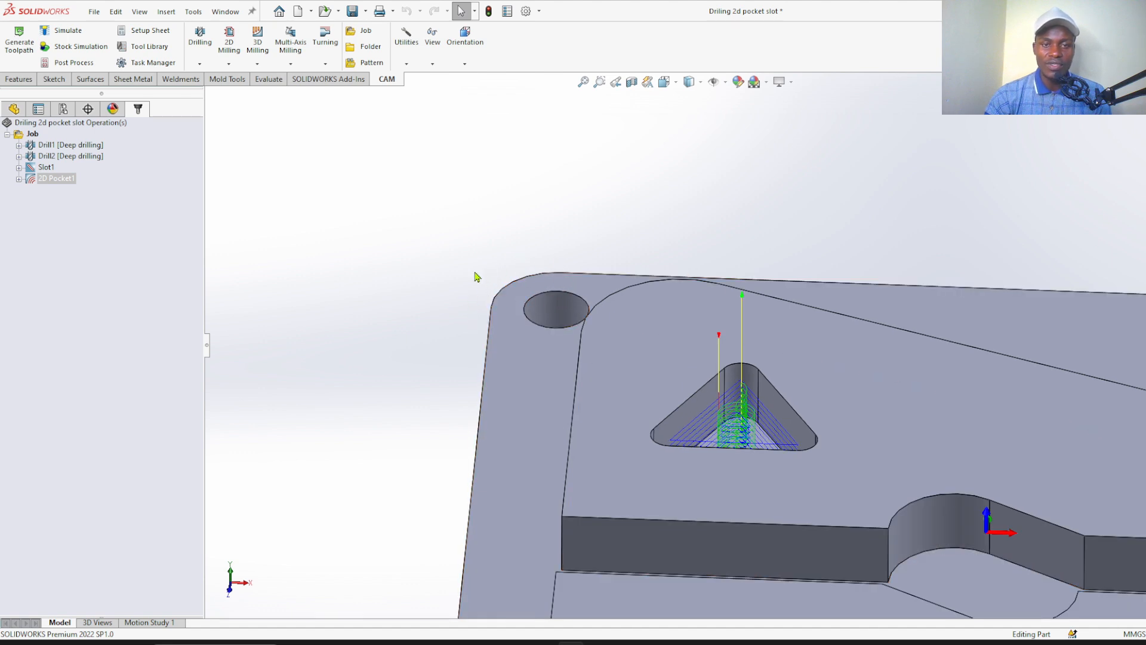
scroll(468, 263, "up", 3)
scroll(622, 308, "down", 3)
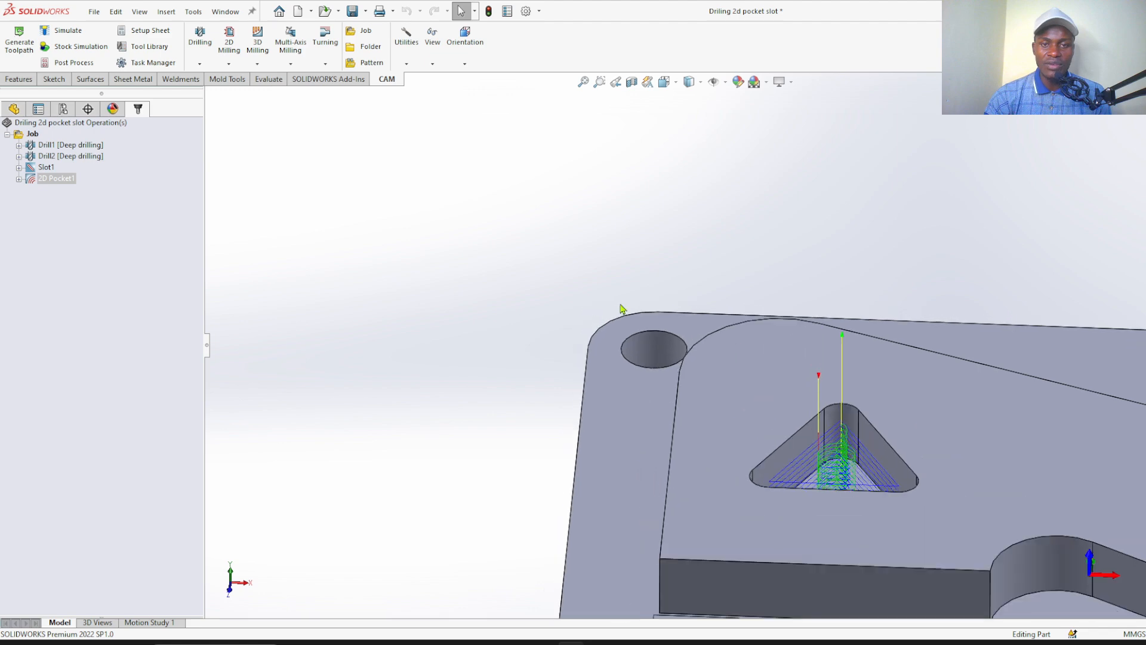
scroll(514, 274, "up", 5)
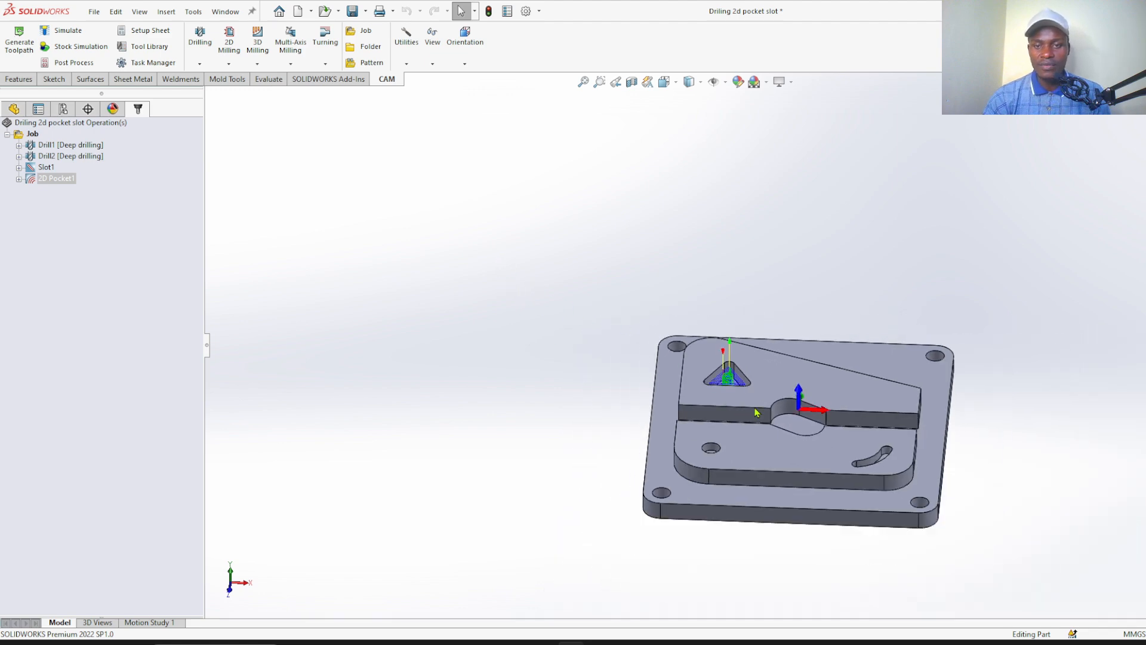
scroll(775, 410, "down", 1)
middle_click_drag(325, 260, 419, 298)
right_click_drag(371, 264, 410, 236)
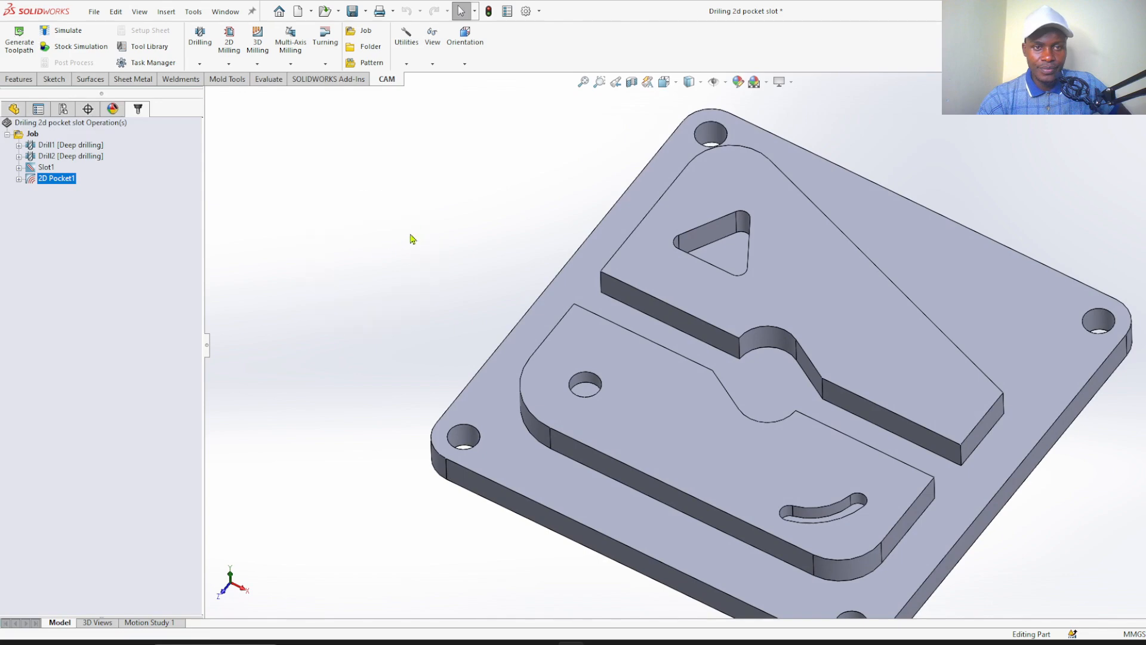
scroll(581, 263, "down", 3)
scroll(580, 259, "up", 2)
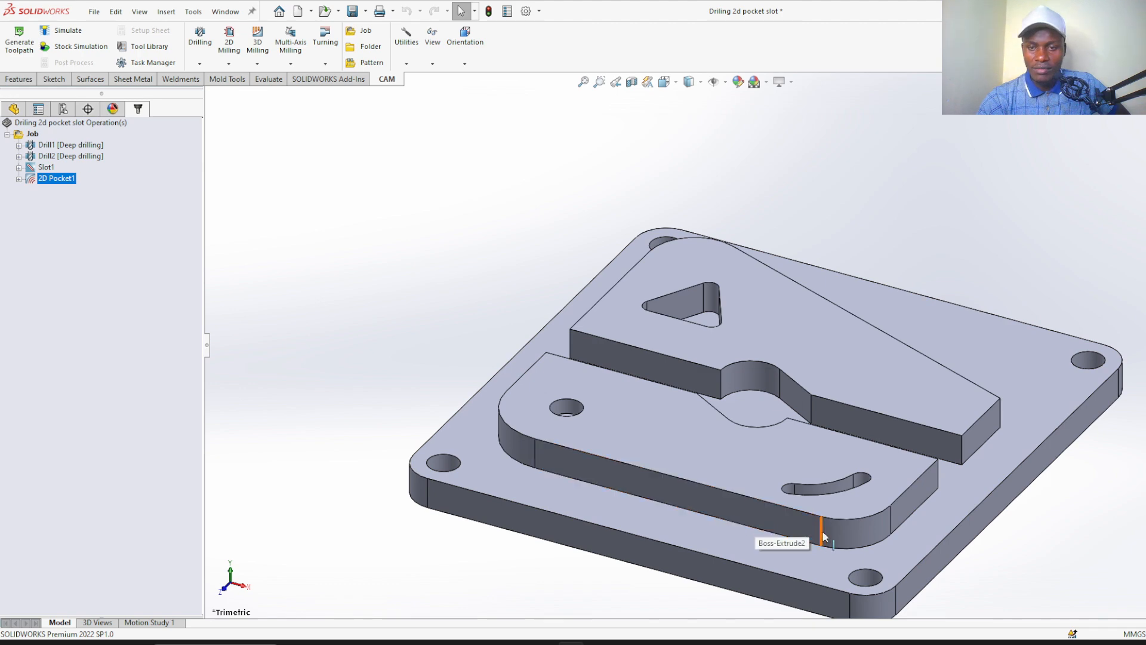
Examine the gap between the two raised islands and the surrounding base surface from above and at an angle
middle_click_drag(808, 274, 818, 453)
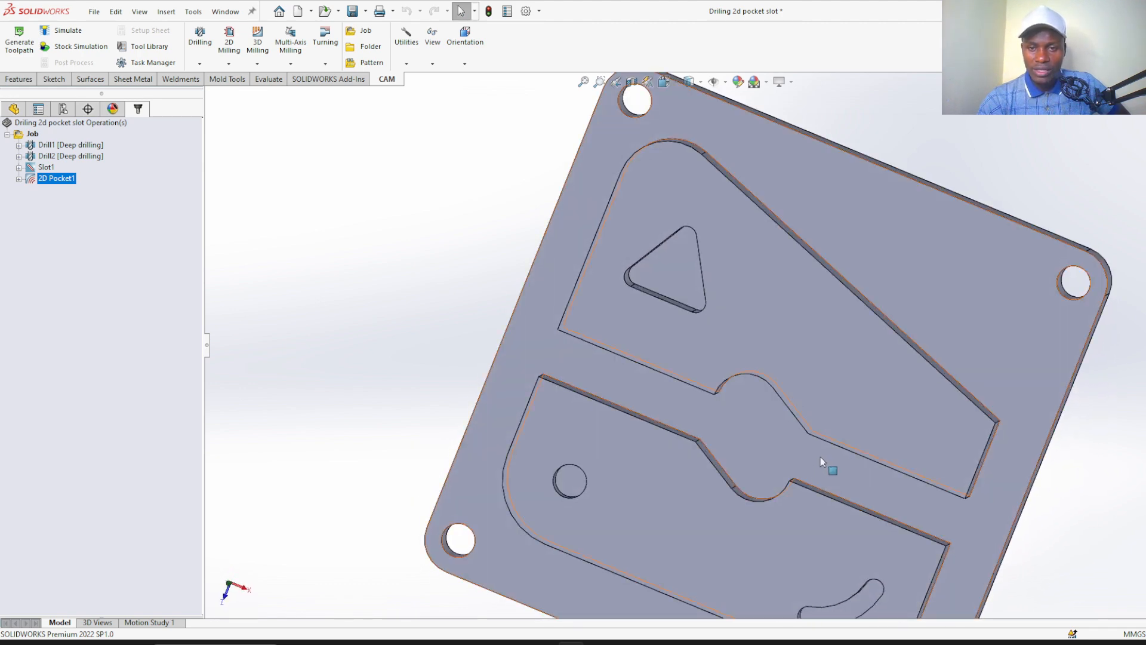
middle_click_drag(857, 486, 854, 357)
scroll(832, 427, "down", 3)
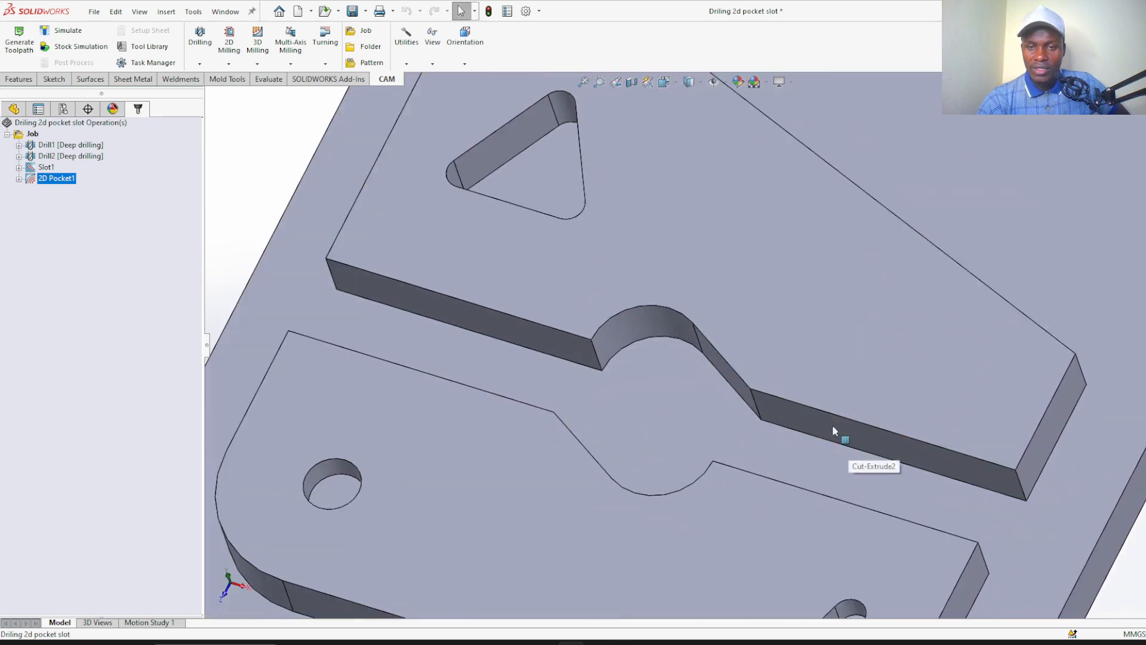
scroll(822, 430, "up", 3)
middle_click_drag(814, 409, 876, 357)
scroll(801, 334, "up", 2)
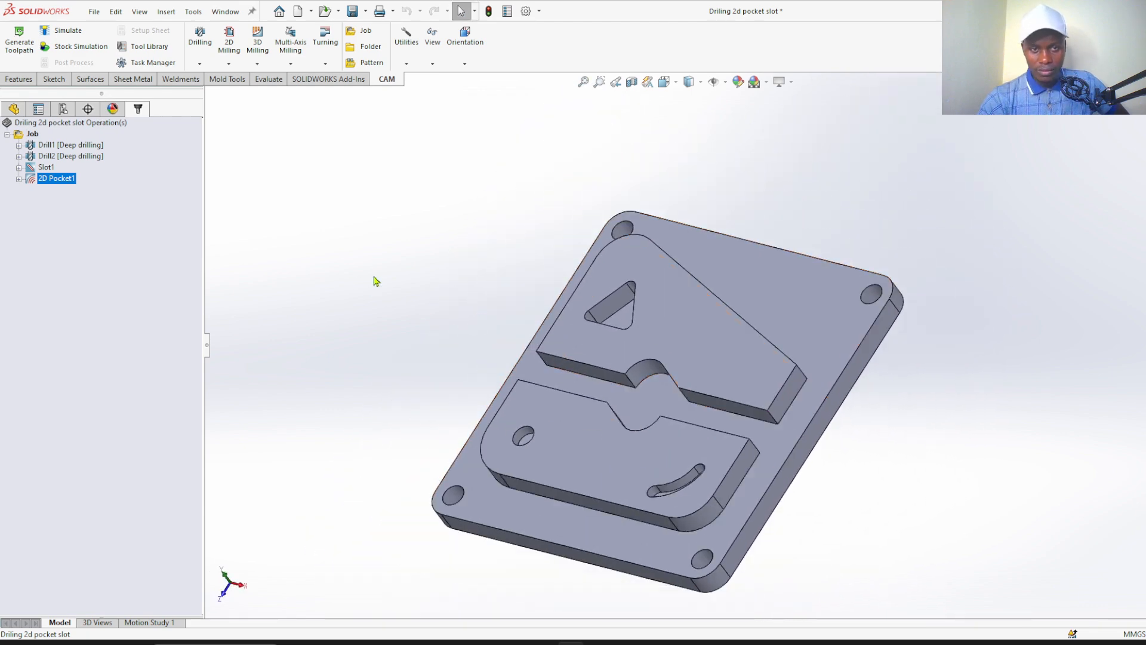
right_click_drag(372, 275, 416, 238)
scroll(597, 286, "down", 3)
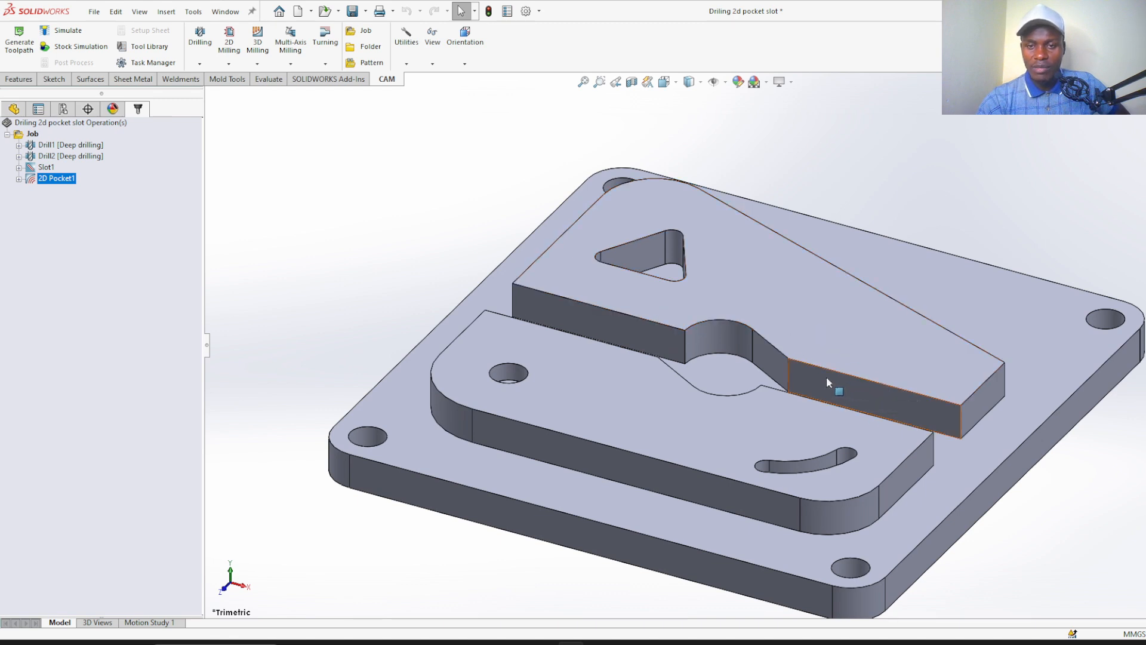
scroll(388, 231, "up", 2)
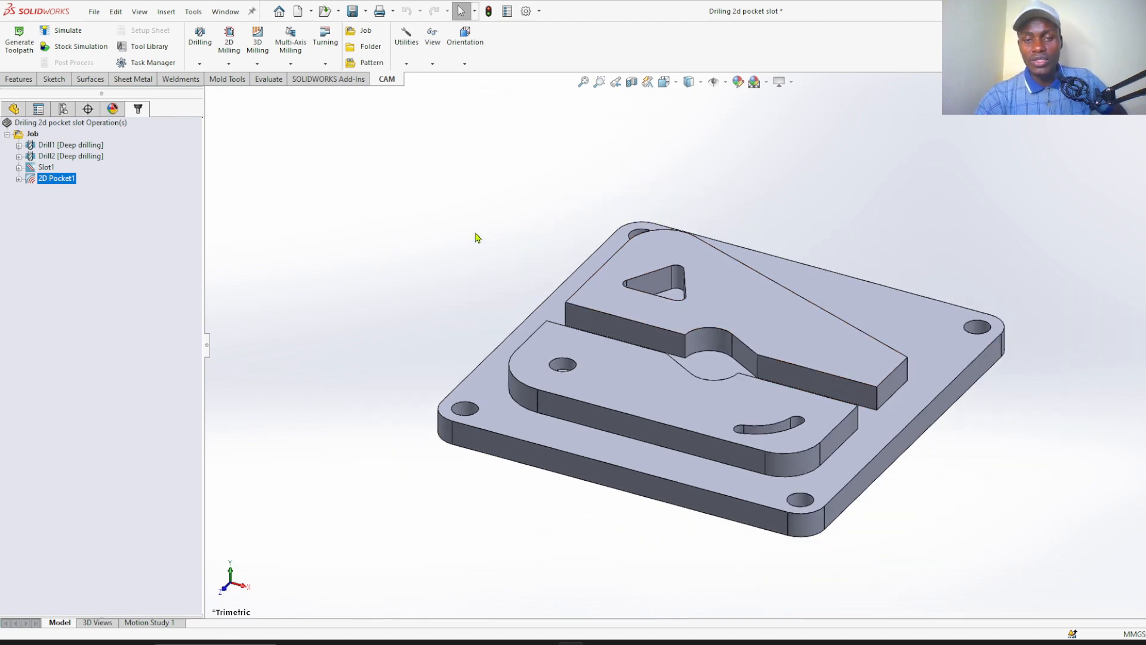
middle_click_drag(478, 239, 467, 260)
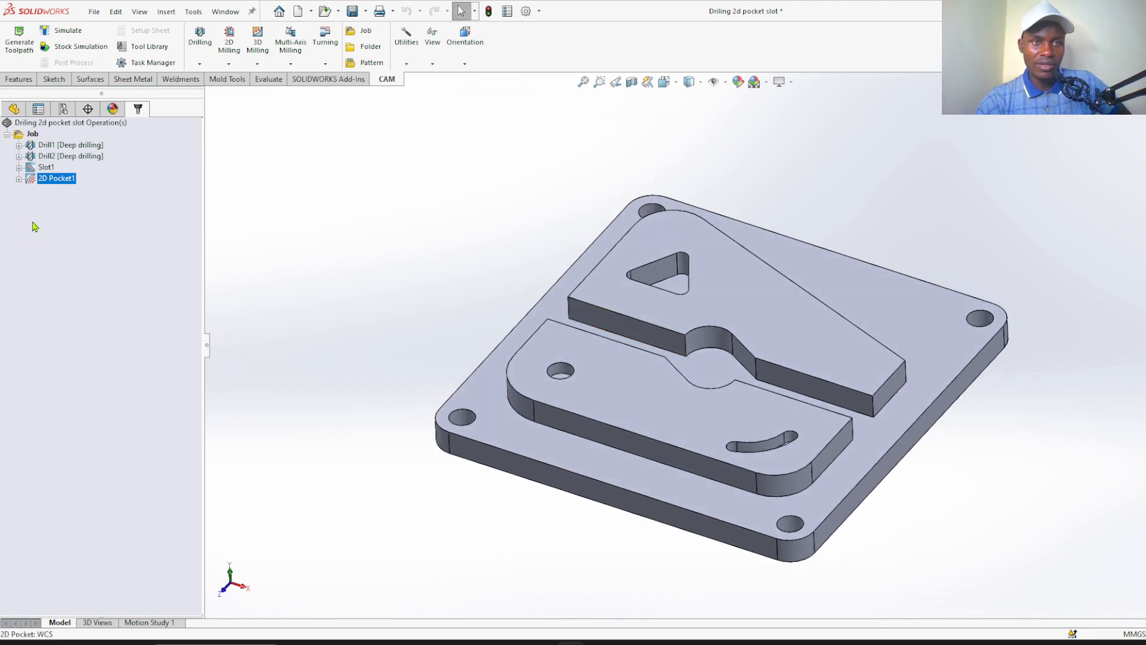
Create a new 2D Pocket operation and assign it tool #7, the Ø12 mm flat mill
left_click(231, 64)
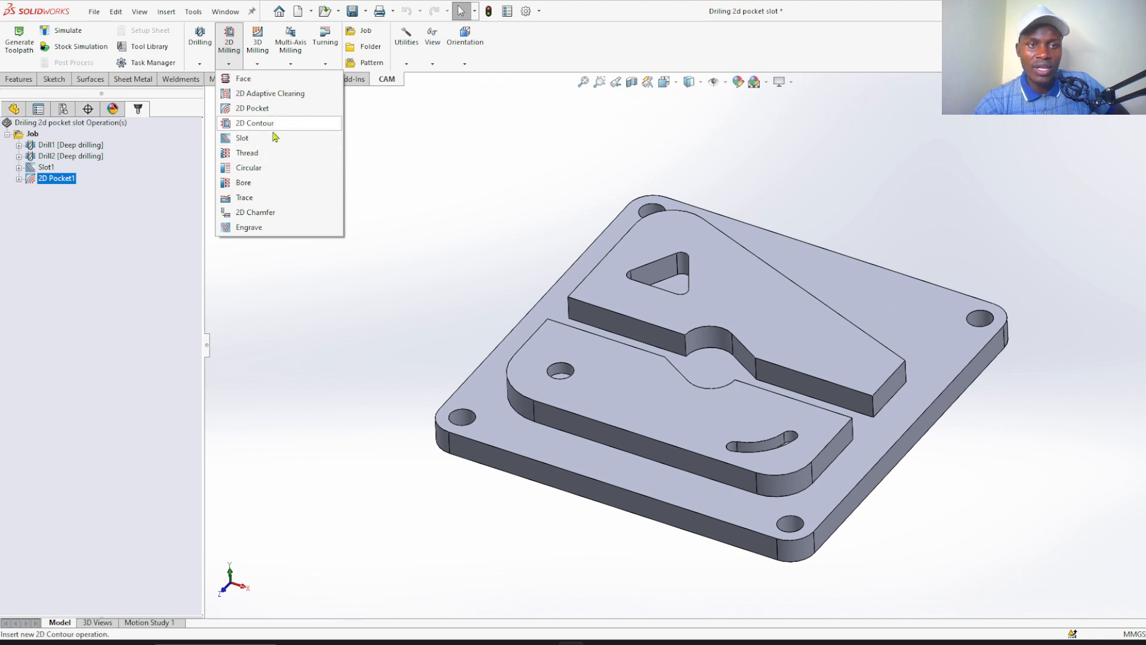
left_click(266, 110)
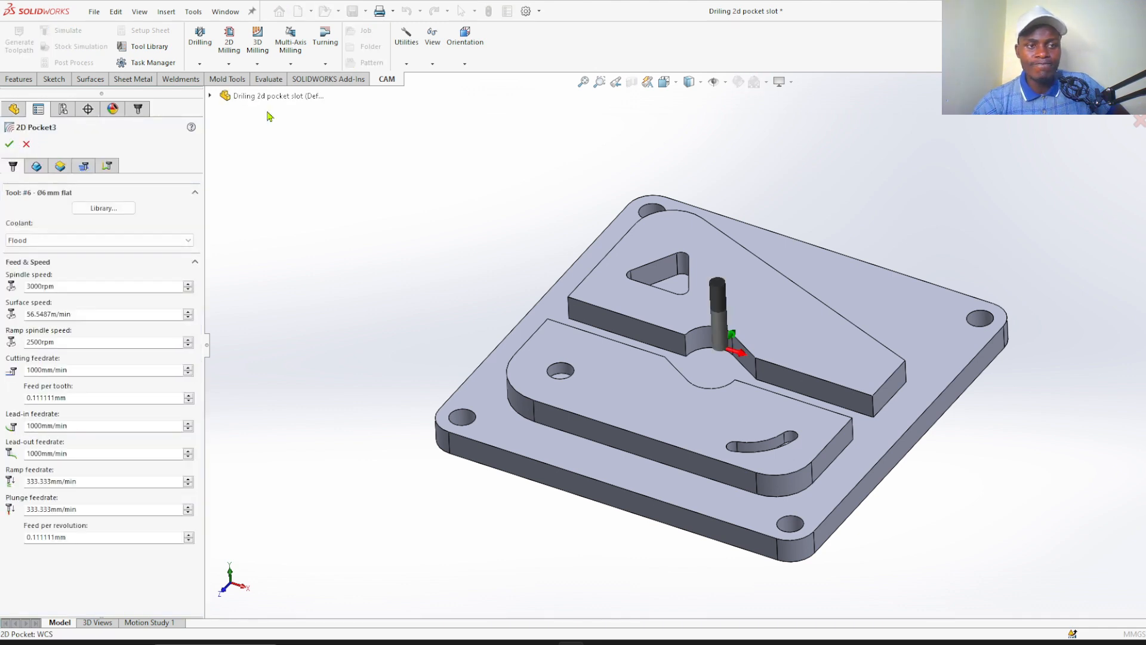
left_click(104, 209)
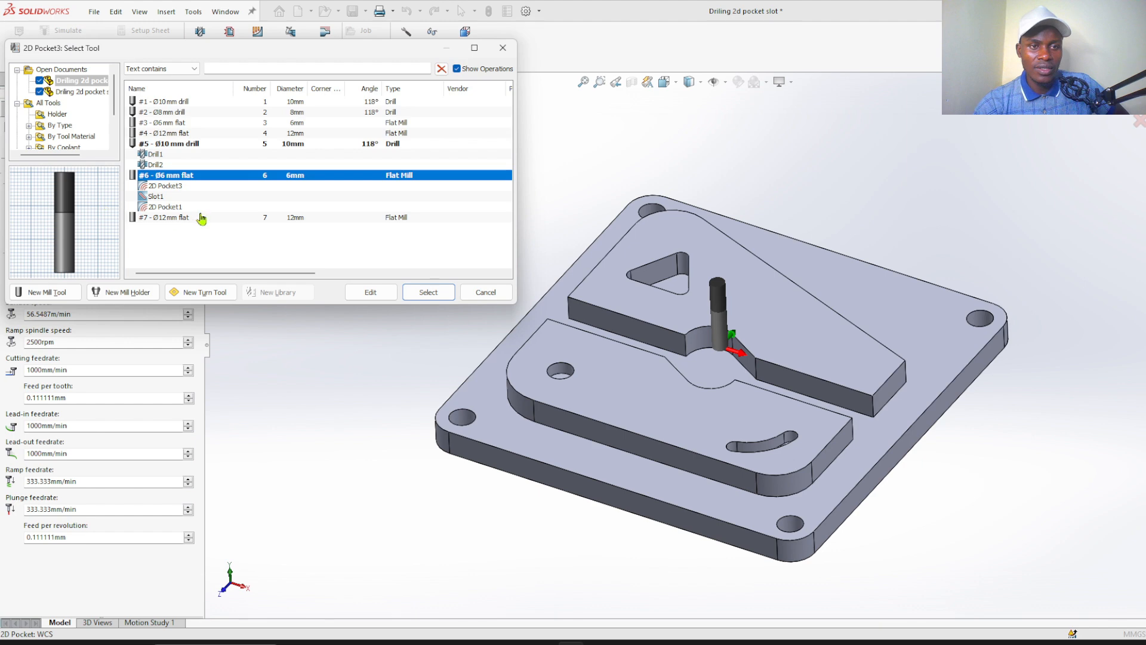
left_click(189, 219)
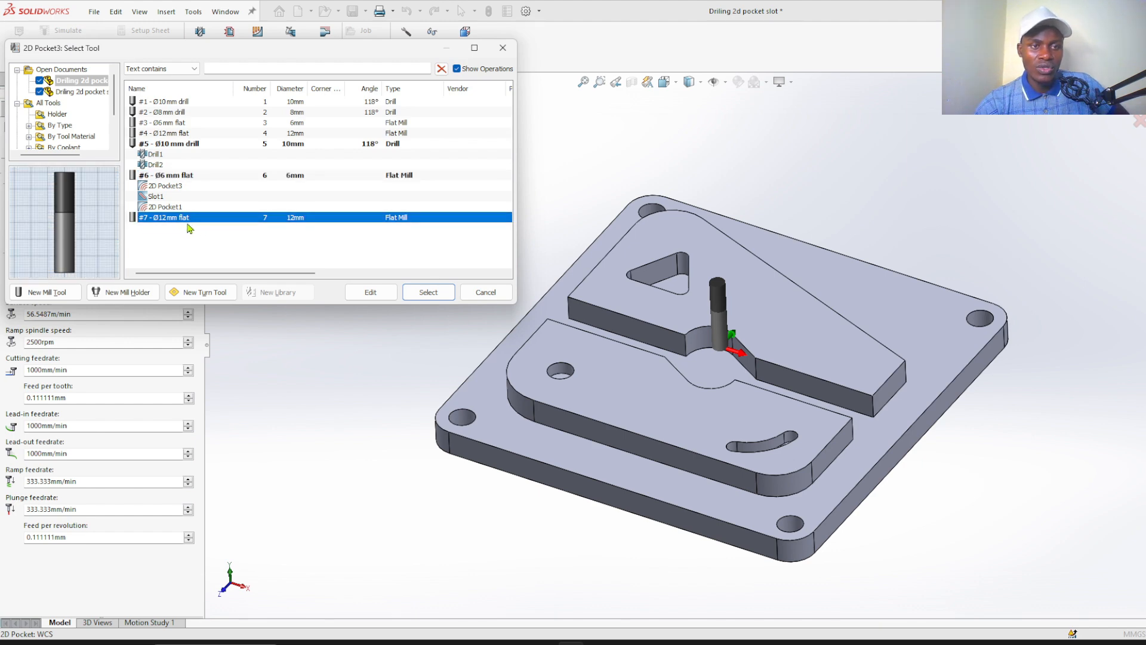
left_click(429, 292)
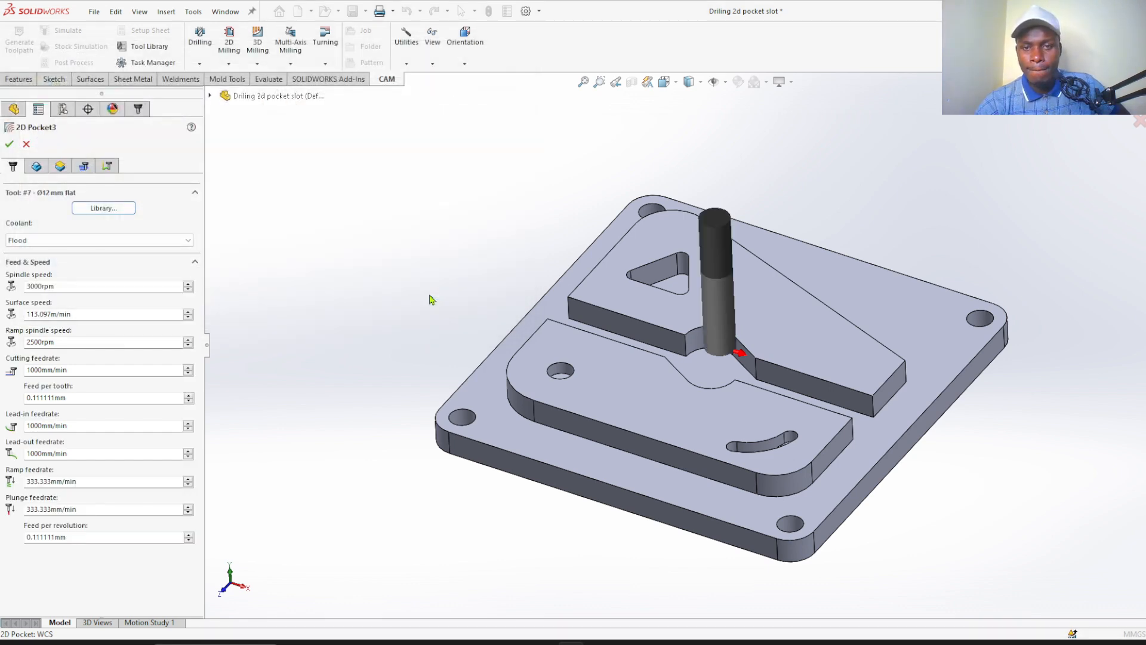
Add the base plate's upper outer edge loop to the pocket geometry as the machining boundary
left_click(36, 166)
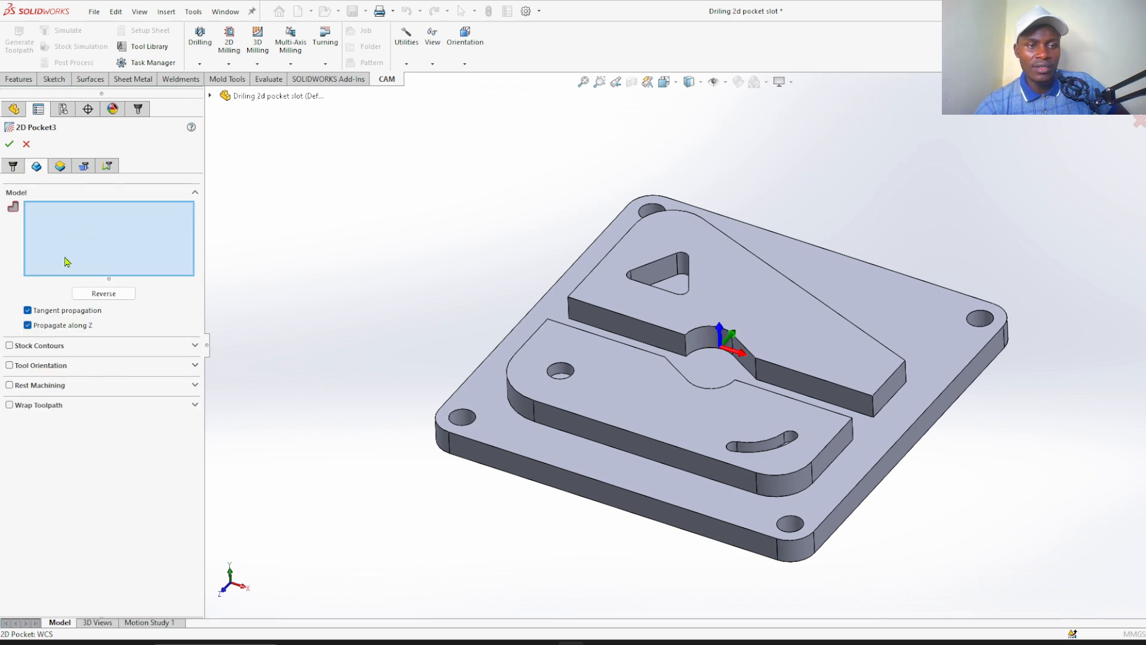
scroll(472, 439, "down", 5)
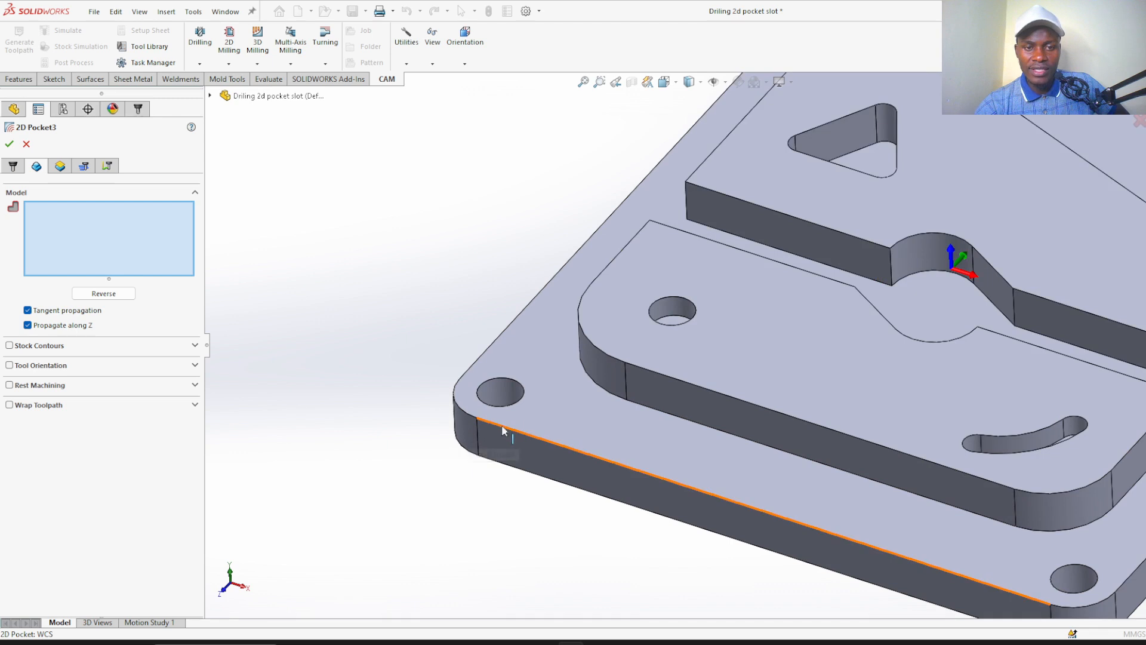
left_click(503, 431)
scroll(503, 431, "up", 5)
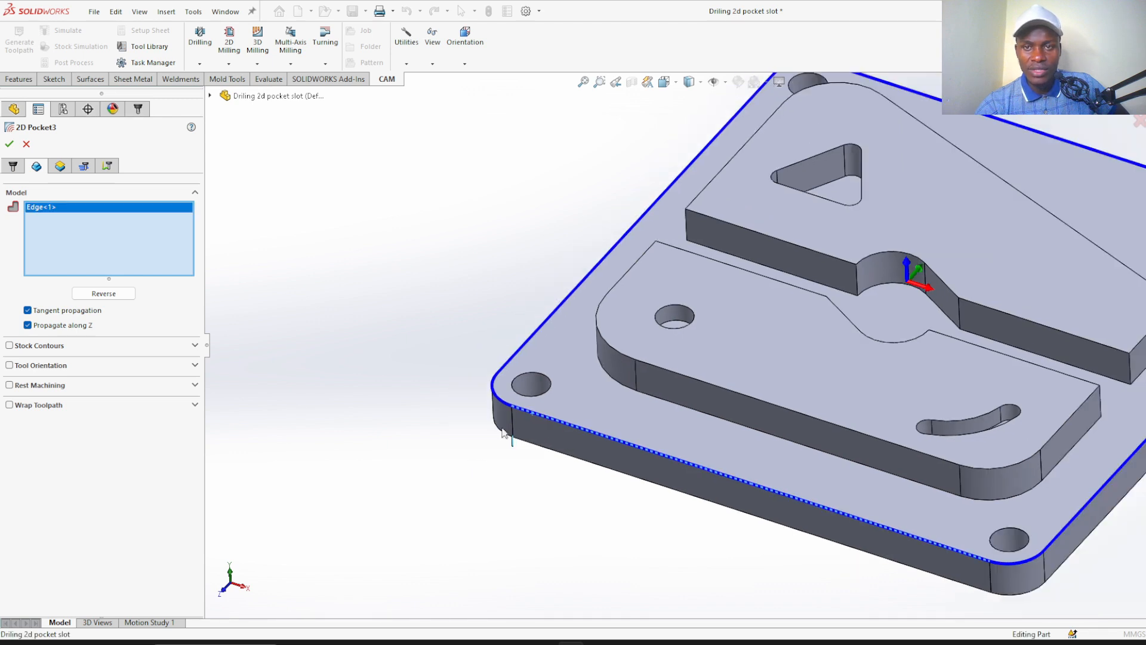
scroll(382, 229, "down", 1)
scroll(379, 232, "up", 1)
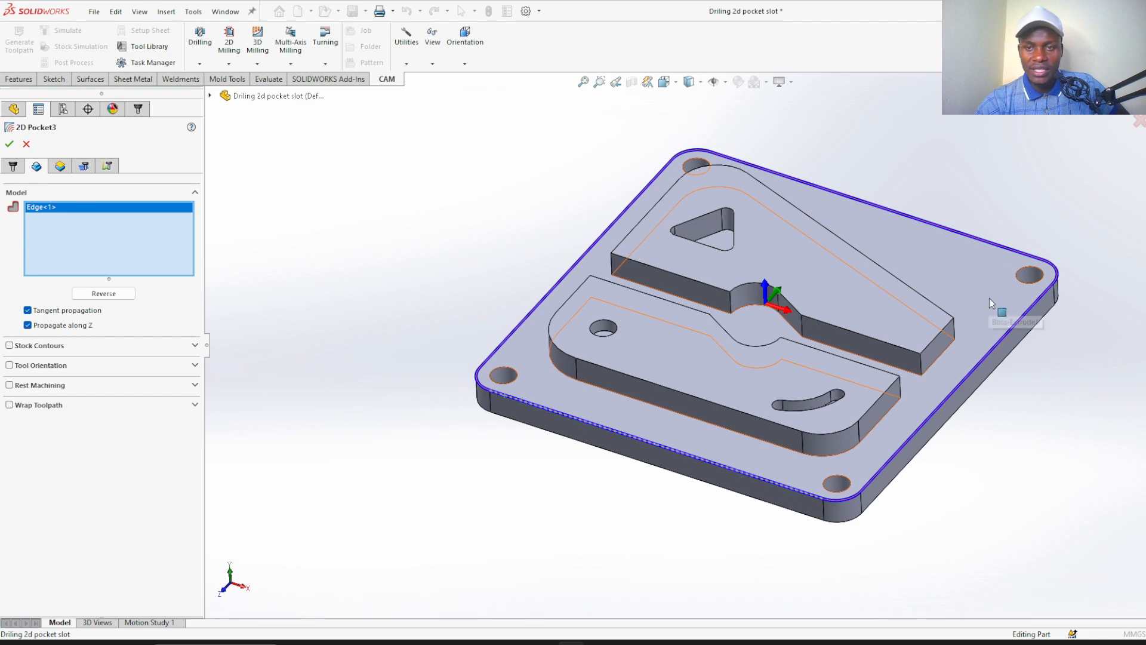
Add the bottom edge loops of both raised islands, the rounded one and the tapered one, to the pocket geometry
scroll(989, 298, "down", 2)
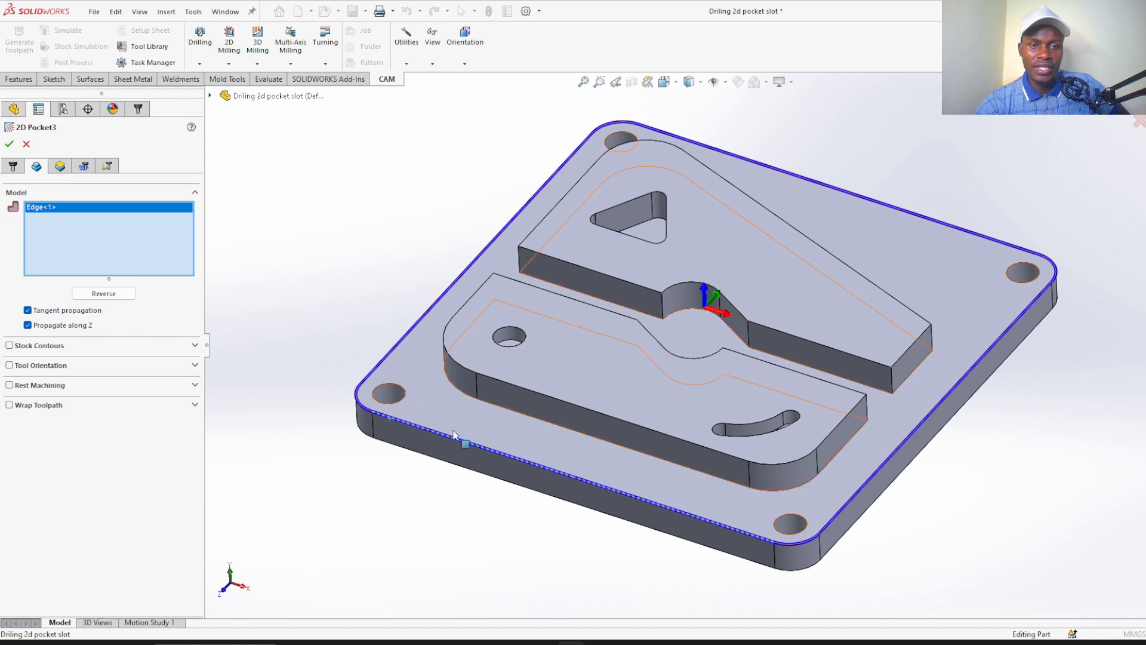
scroll(591, 432, "down", 5)
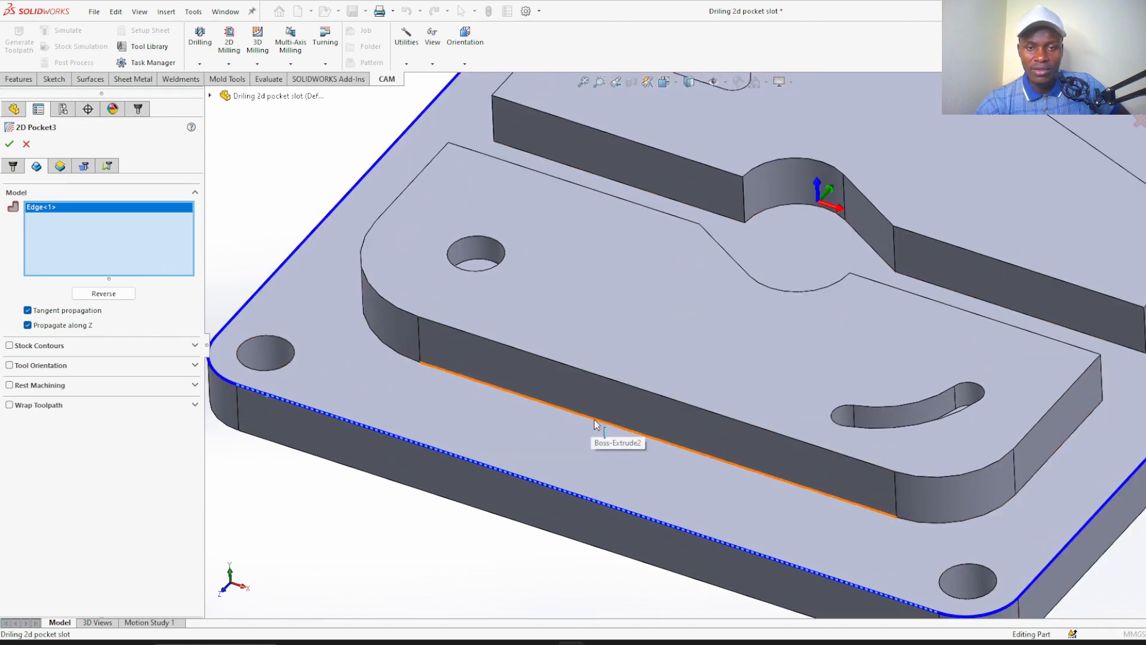
left_click(594, 424)
scroll(593, 419, "up", 5)
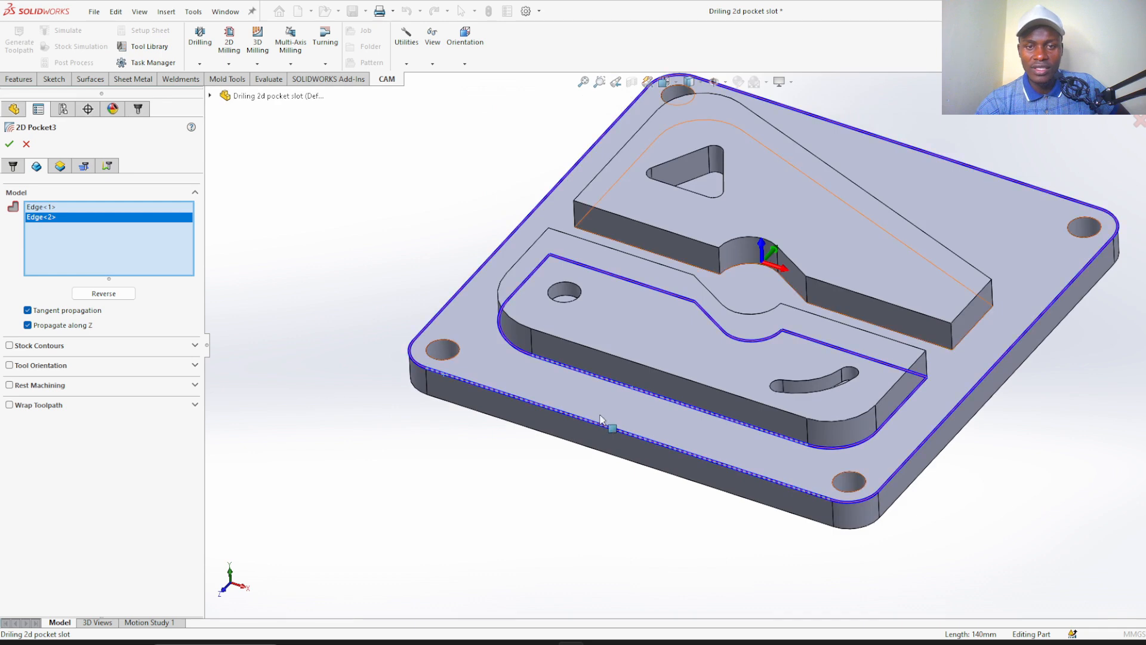
middle_click_drag(600, 421, 480, 560)
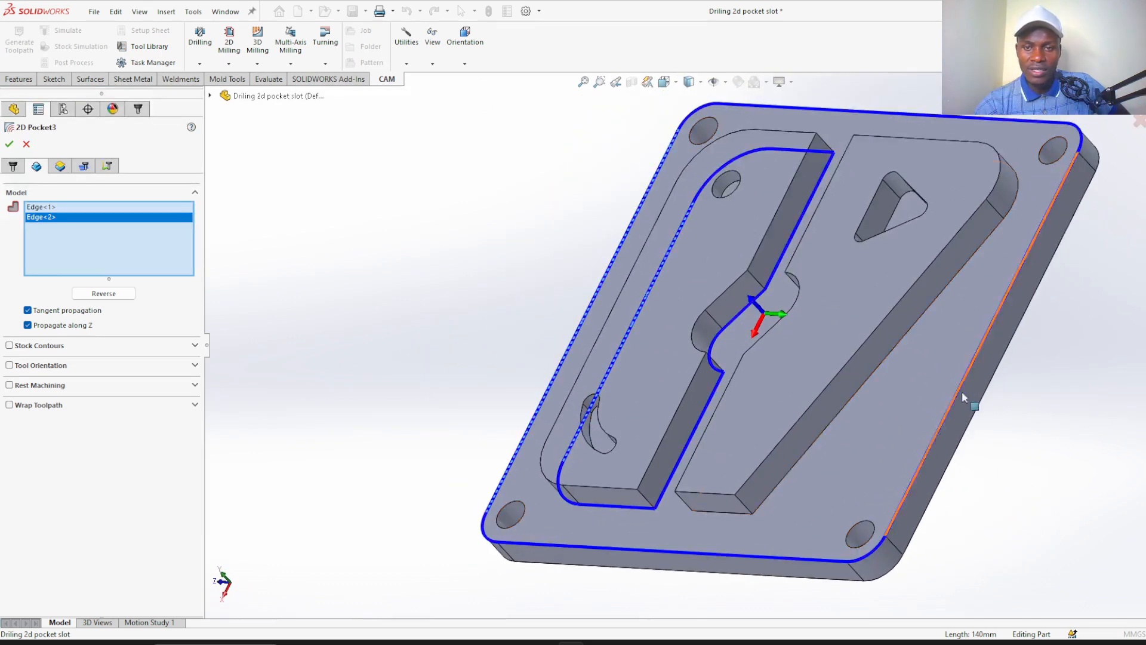
scroll(962, 394, "down", 4)
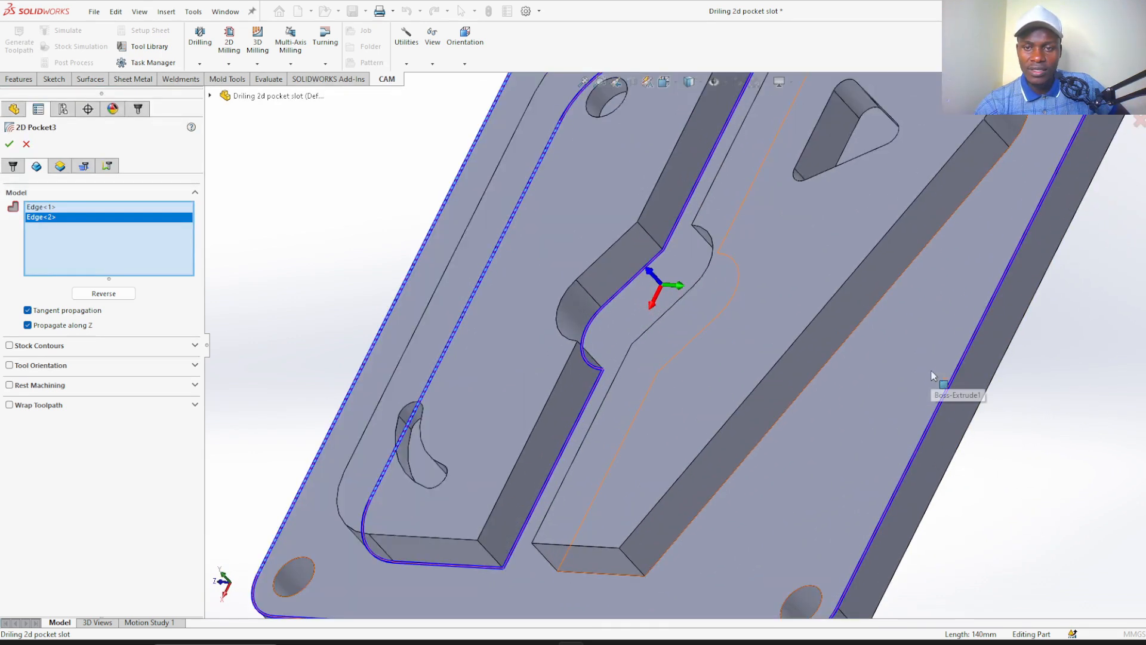
left_click(863, 328)
scroll(863, 327, "up", 4)
middle_click_drag(361, 271, 404, 279)
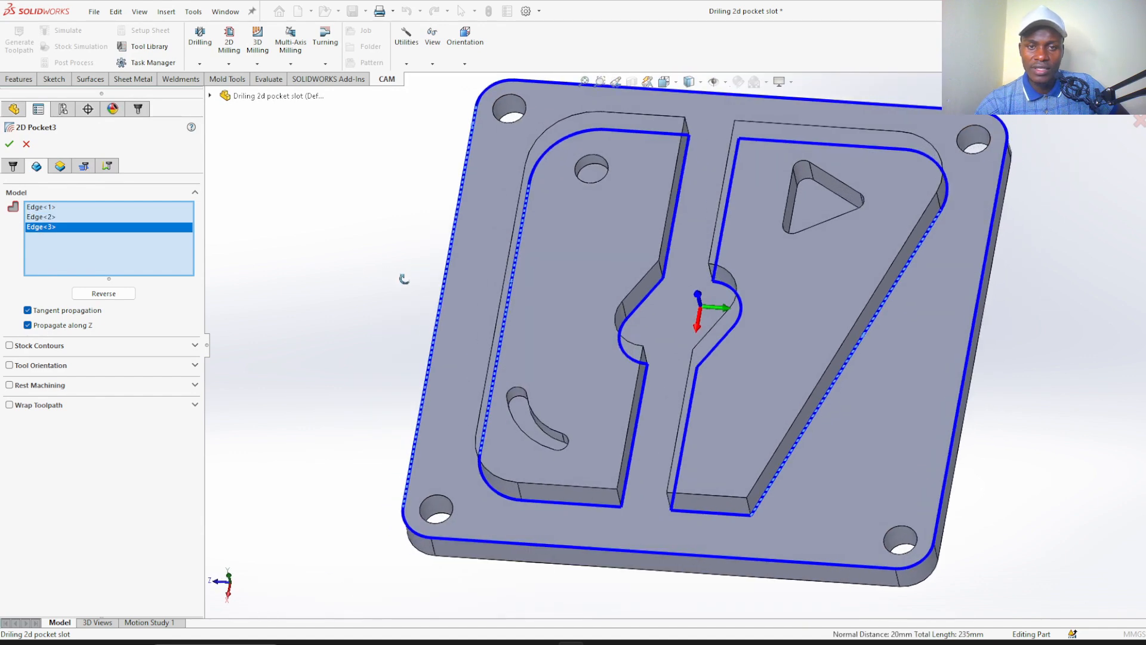
right_click_drag(364, 279, 418, 256)
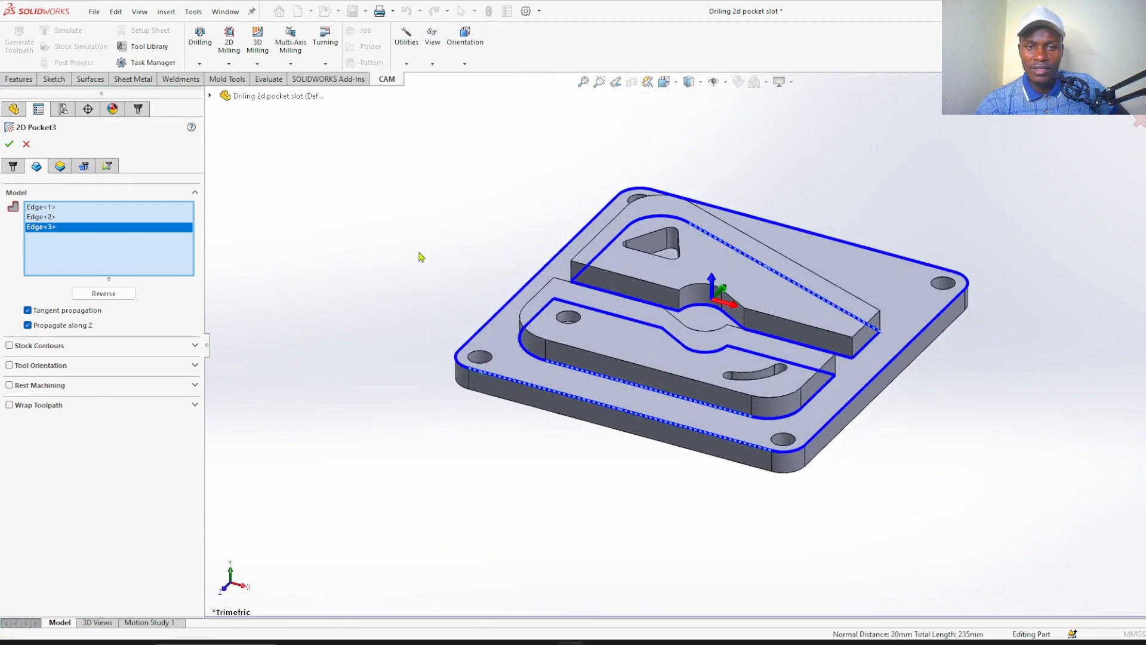
scroll(749, 281, "down", 2)
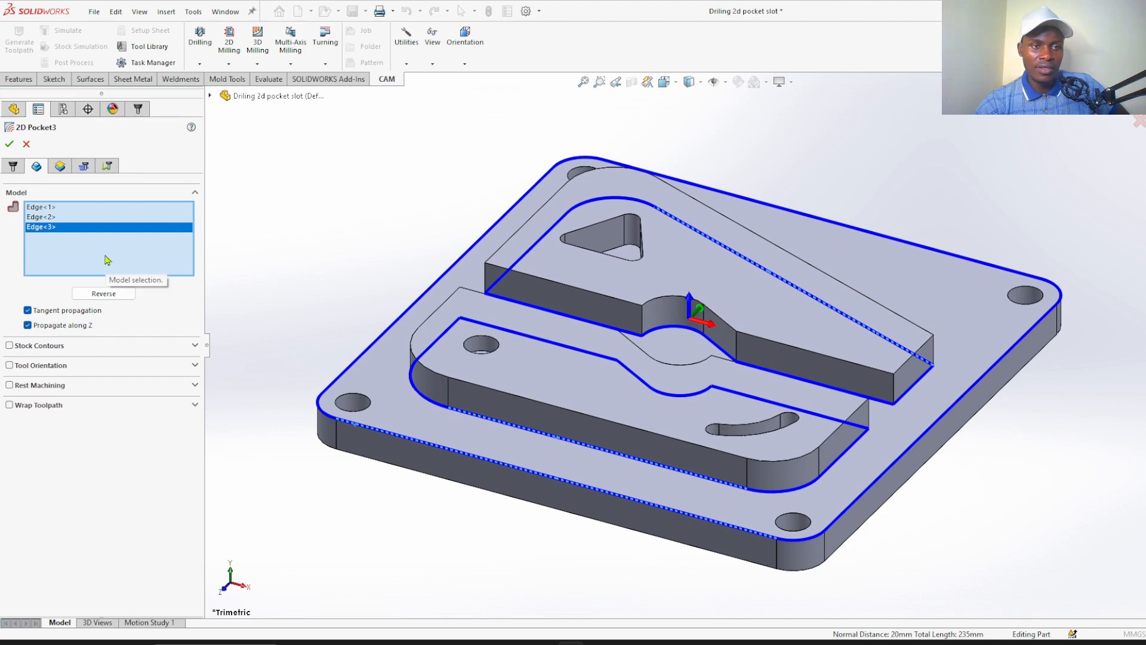
Set the pocket's bottom height to From Selection, using the base plate's upper face around the islands
left_click(60, 167)
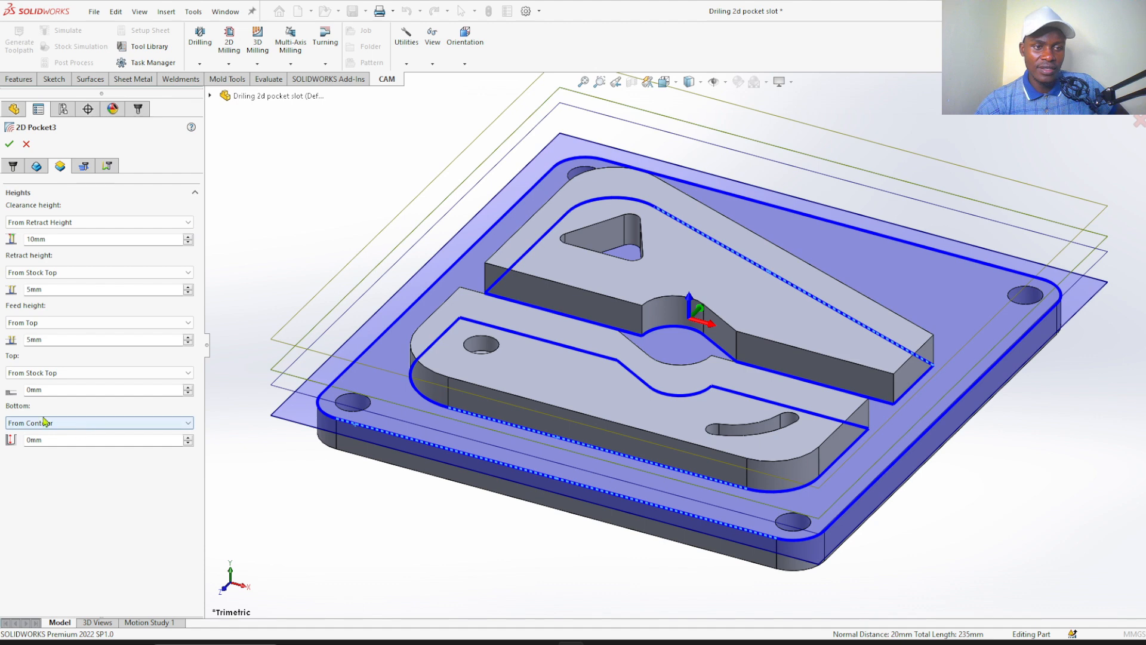
left_click(73, 423)
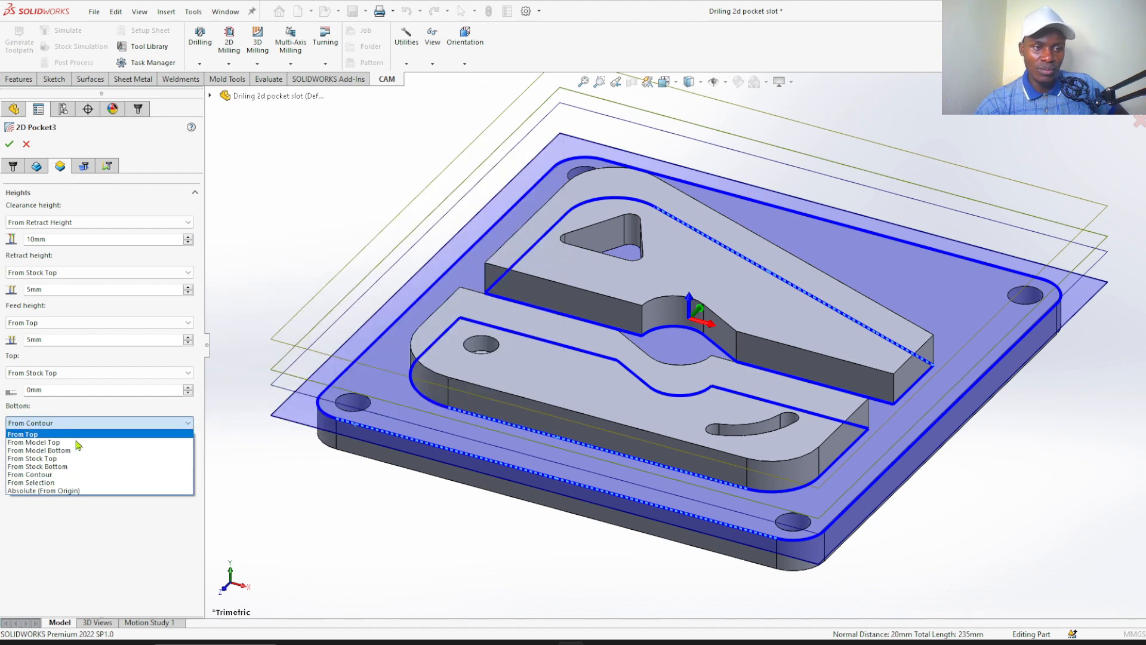
left_click(76, 483)
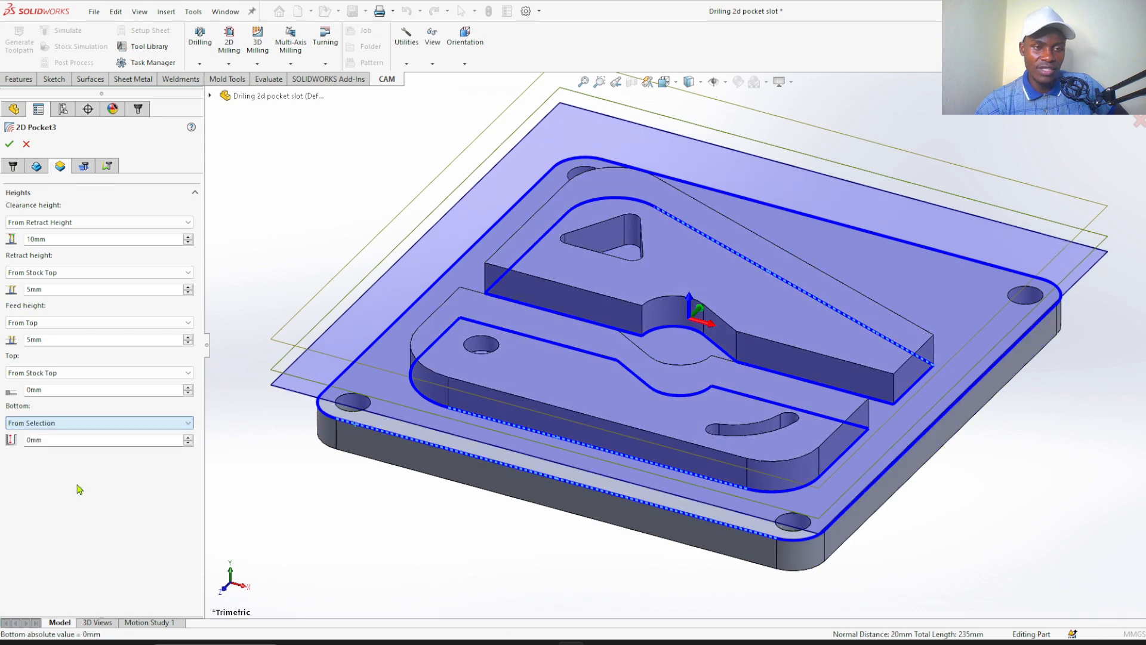
left_click(965, 299)
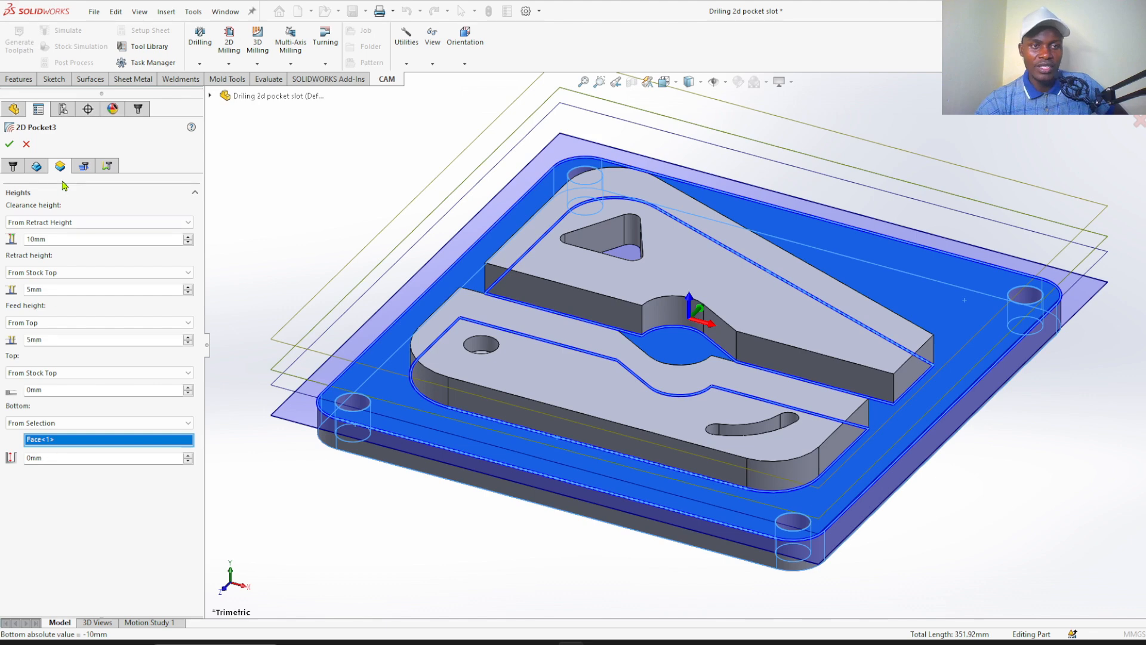
Turn off Stock to Leave and enable Multiple Depths for the pocket passes
left_click(83, 167)
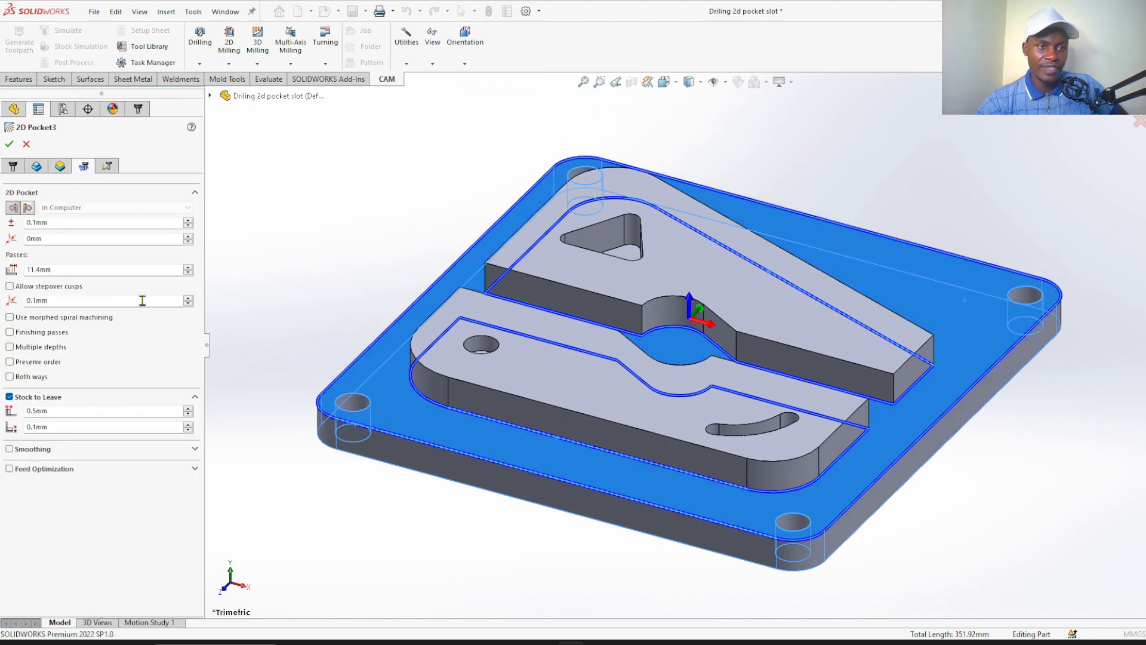
left_click(9, 397)
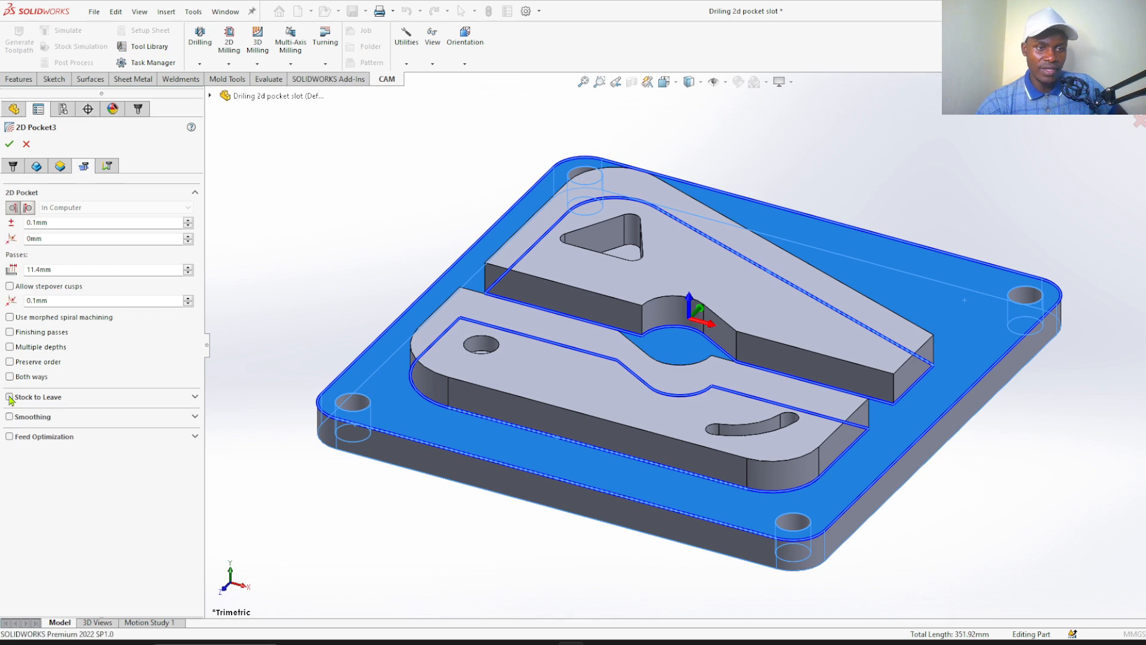
left_click(10, 348)
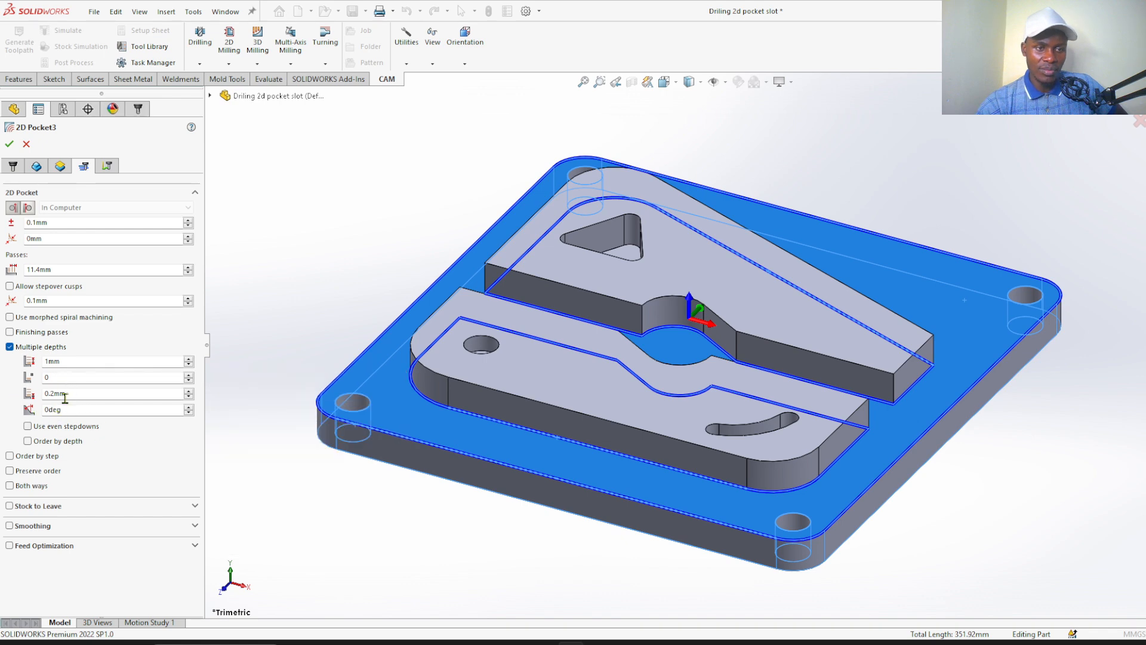
Change the pocket operation's ramping type to Profile
left_click(107, 169)
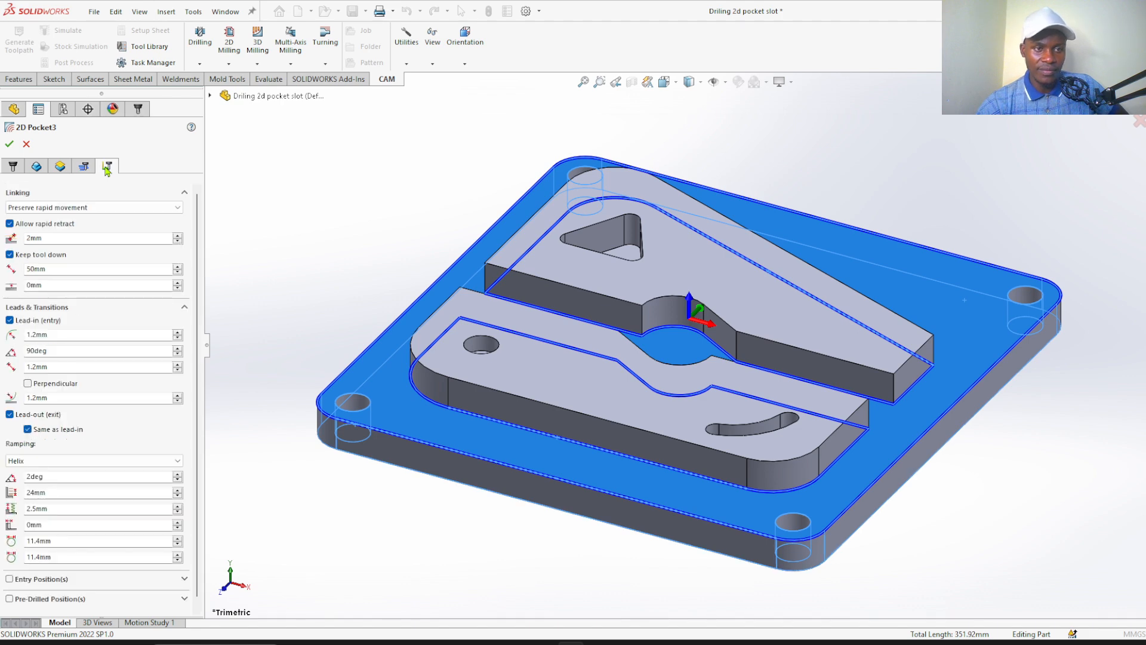
scroll(198, 297, "down", 1)
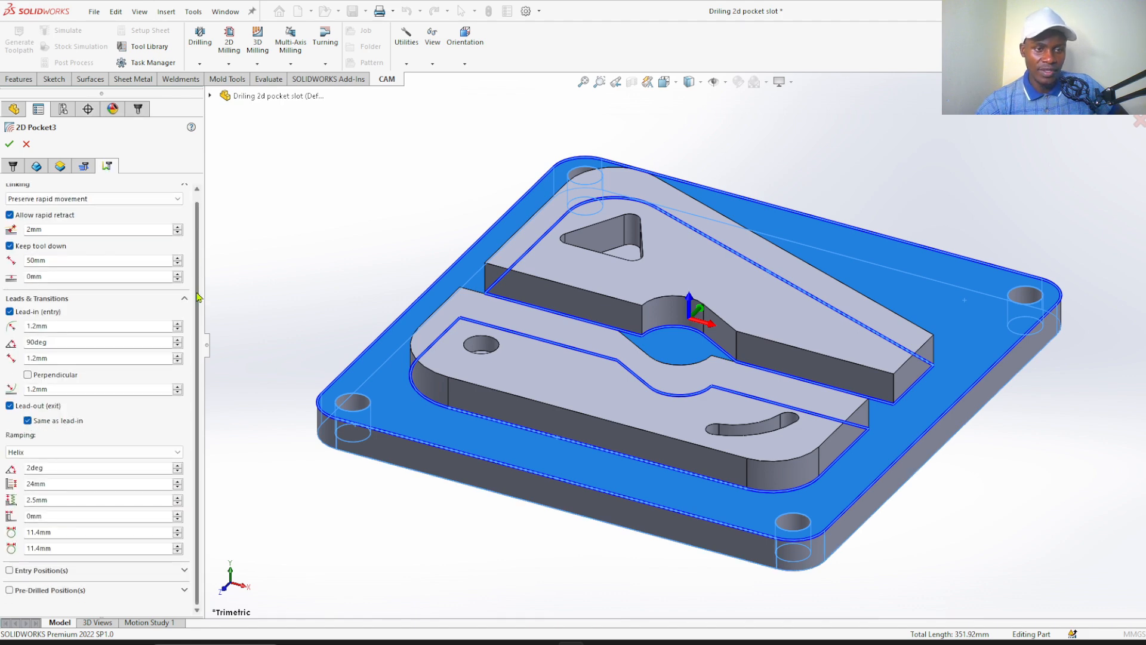
left_click(34, 453)
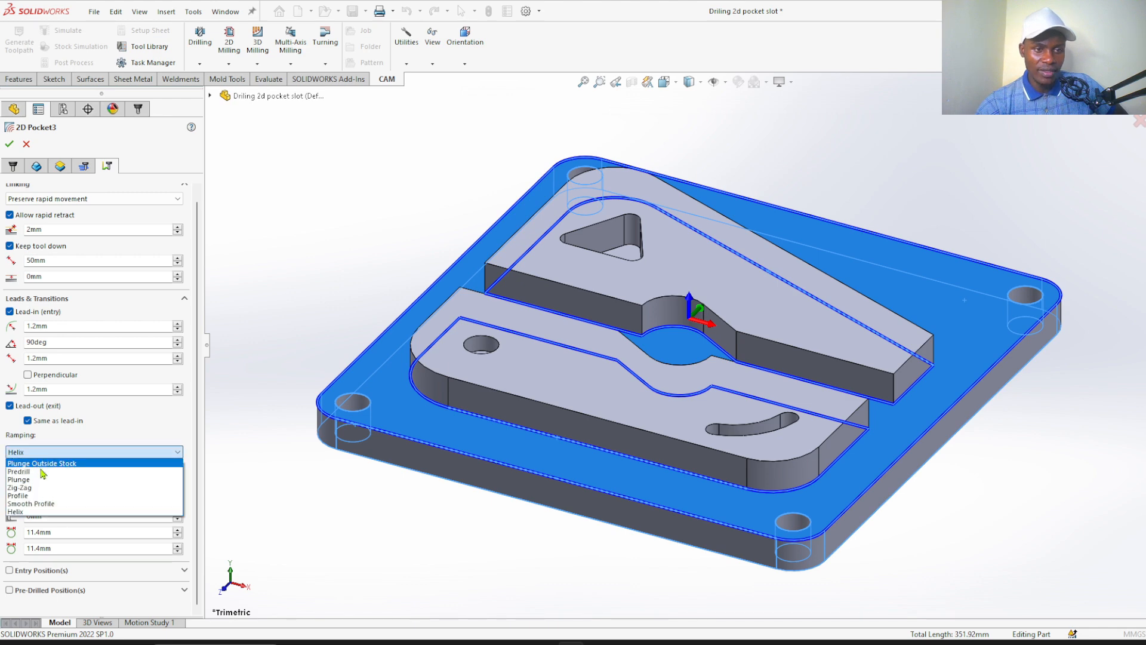
left_click(46, 497)
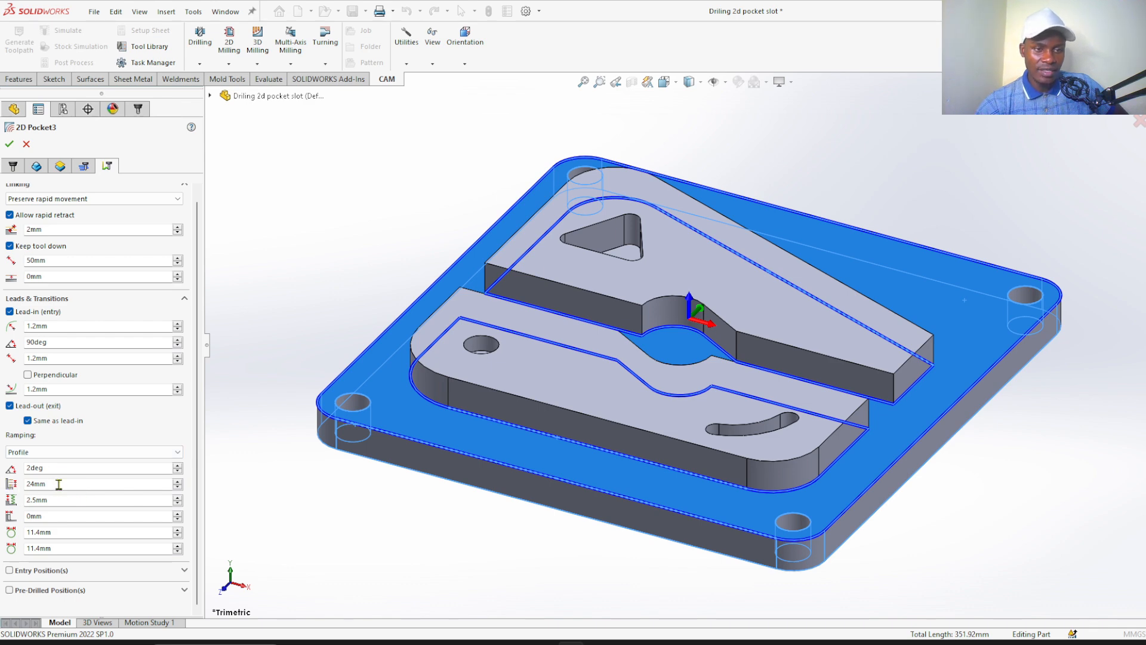
Set the maximum ramp stepdown to 3 mm and the ramp clearance height to 1 mm, and accept the pocket operation
left_click_drag(59, 483, 2, 491)
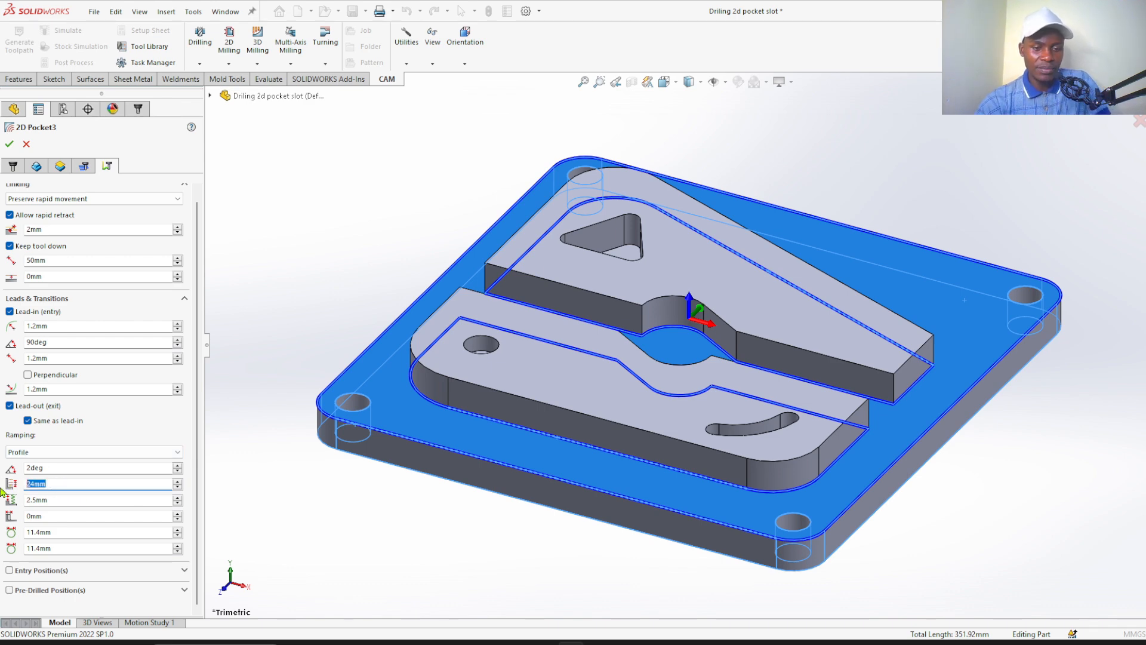
type("3")
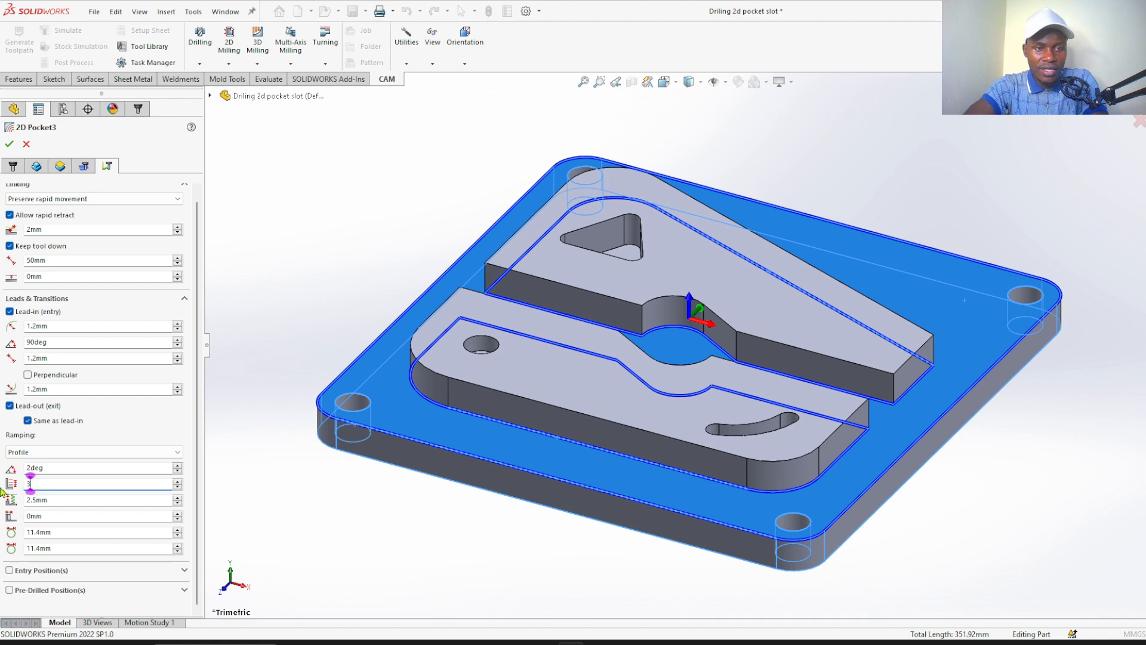
left_click_drag(53, 500, 3, 499)
type("1")
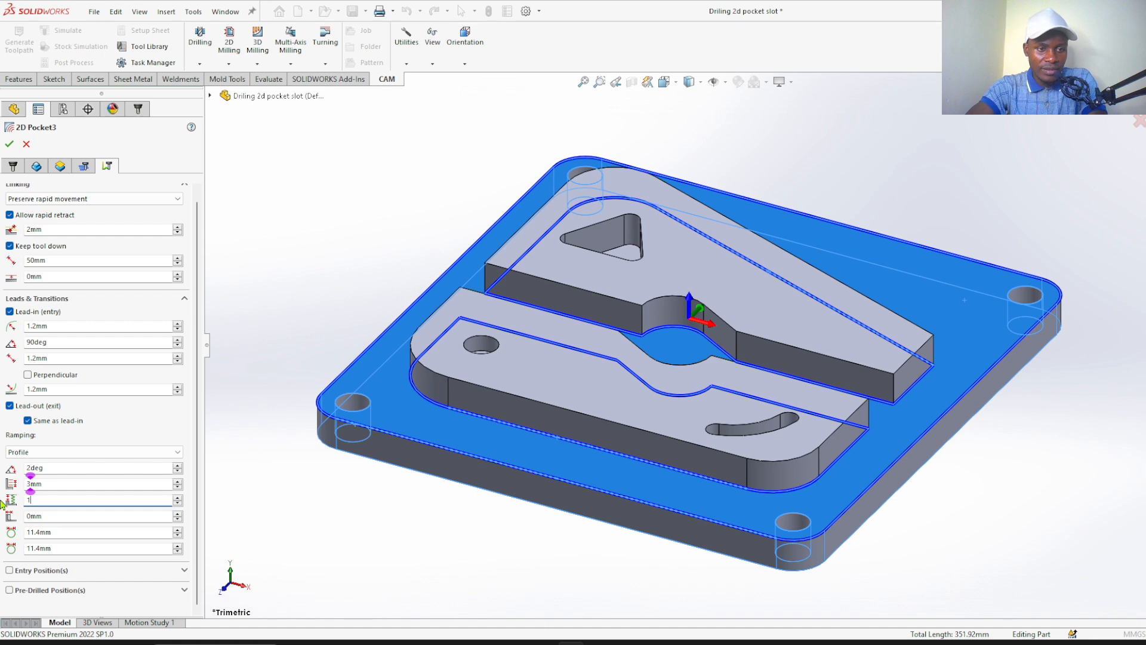
left_click(9, 145)
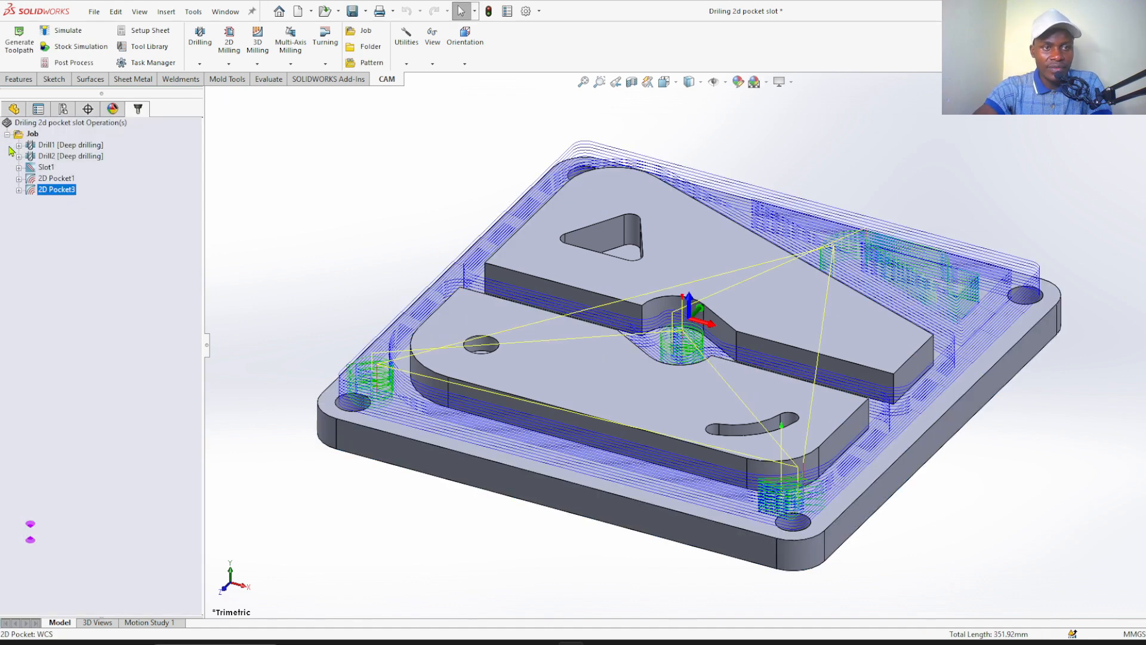
Run the stock simulation of the island-clearing pocket at a slightly faster speed and examine the cuts around both islands and the central recess
middle_click_drag(418, 151, 435, 186)
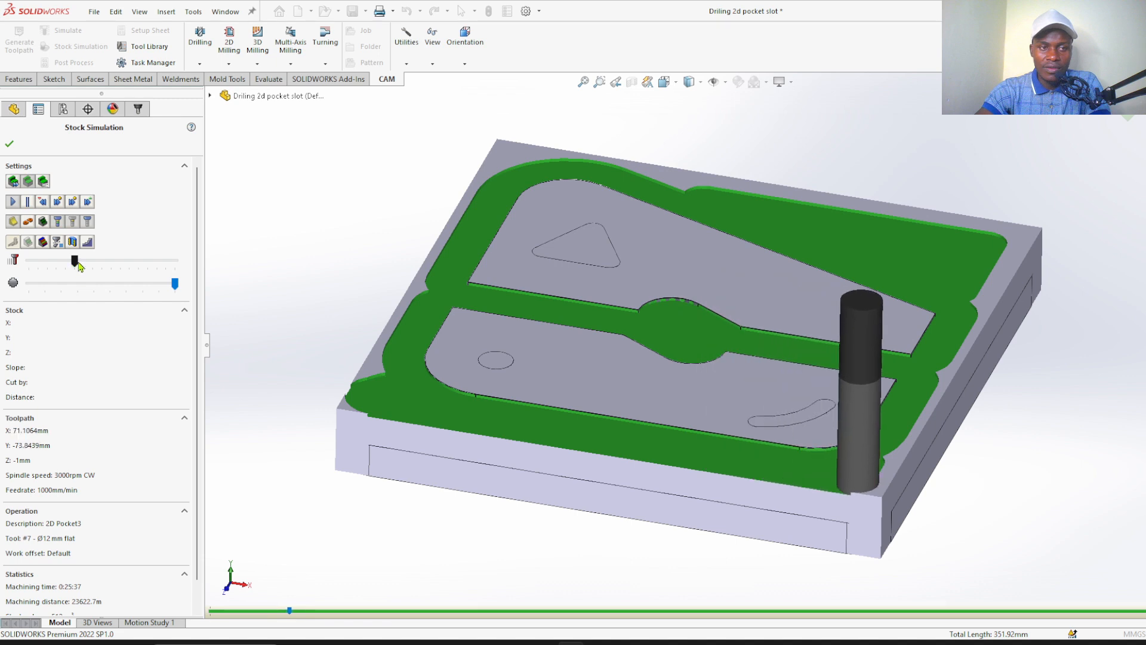
left_click_drag(80, 264, 82, 264)
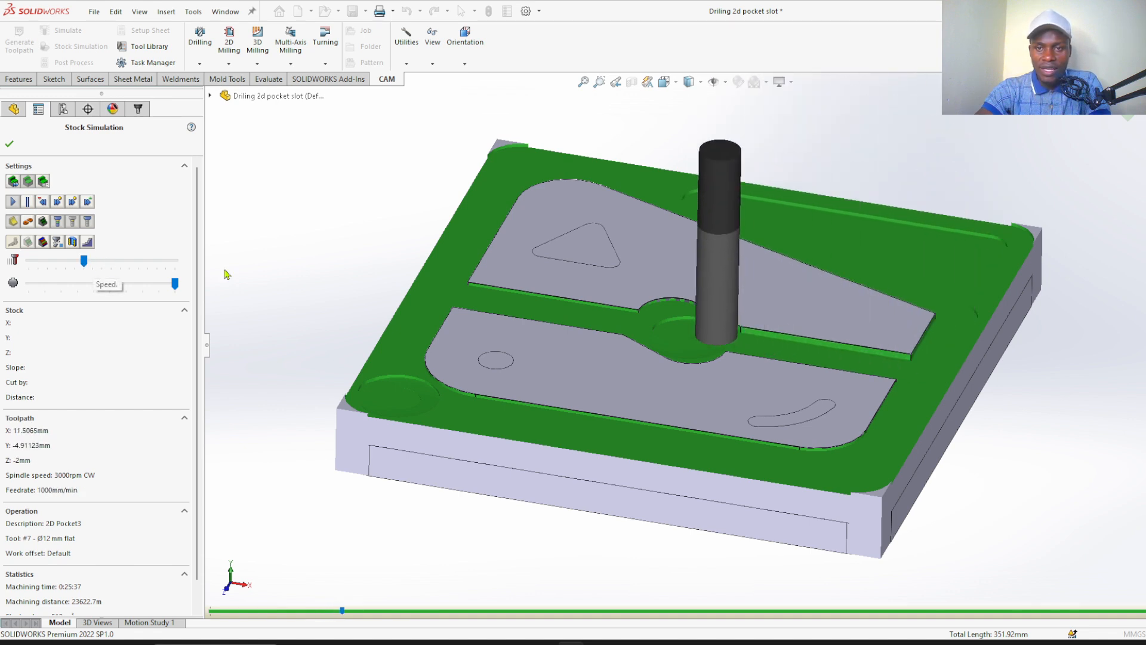
scroll(686, 330, "down", 3)
scroll(686, 330, "up", 5)
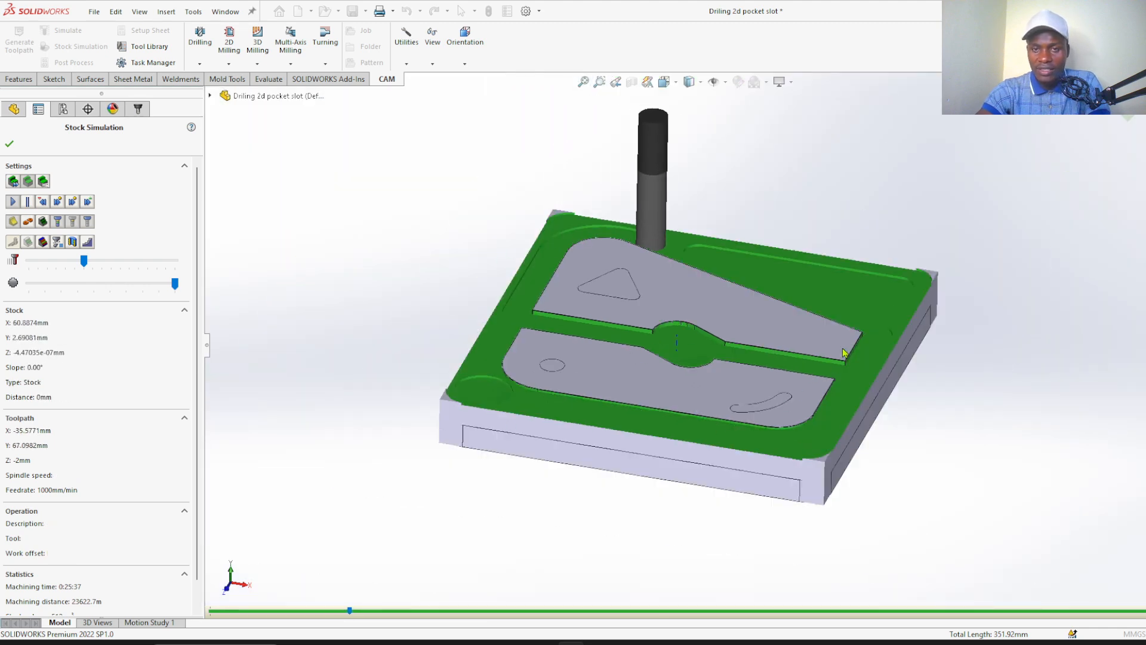
scroll(844, 352, "down", 2)
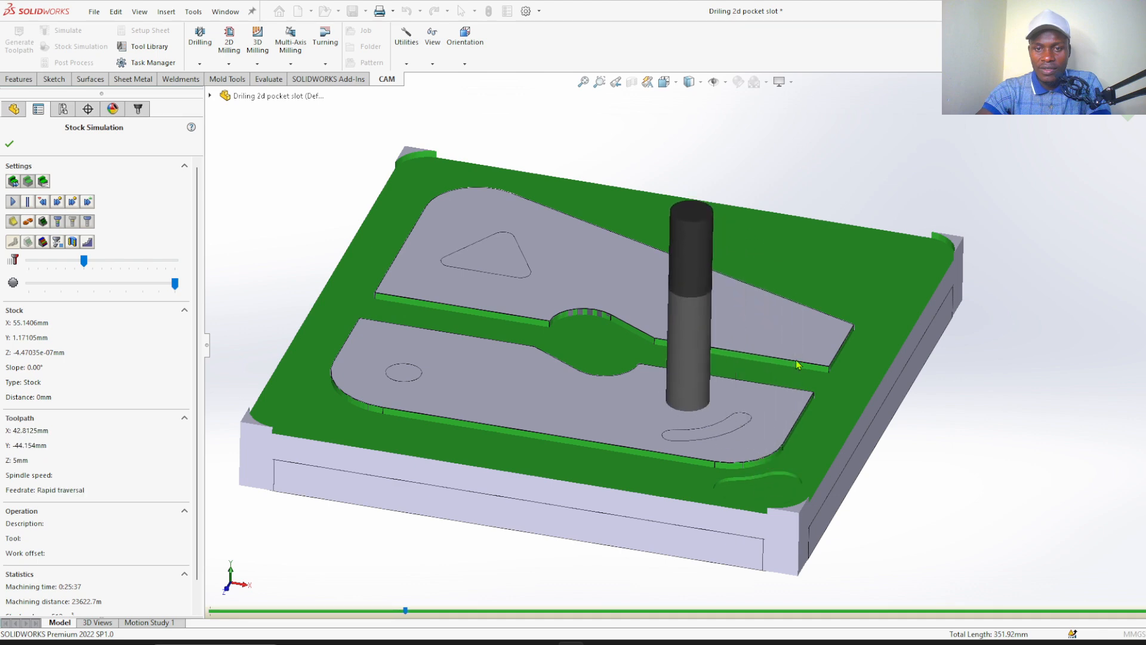
scroll(585, 342, "down", 2)
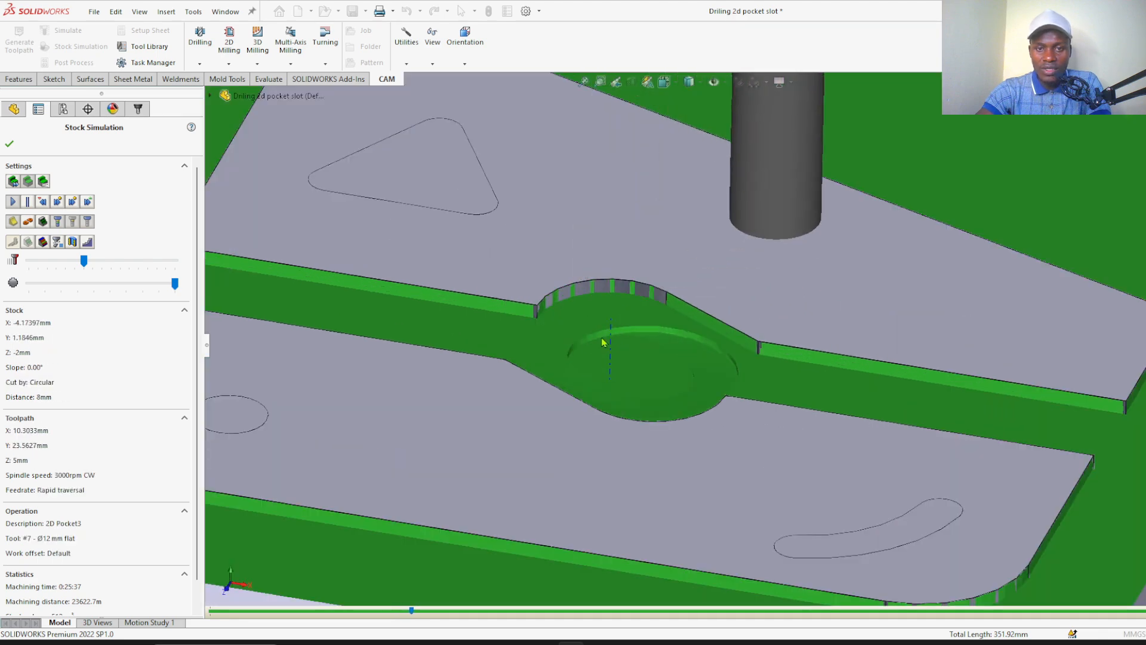
scroll(617, 379, "up", 4)
scroll(824, 322, "down", 3)
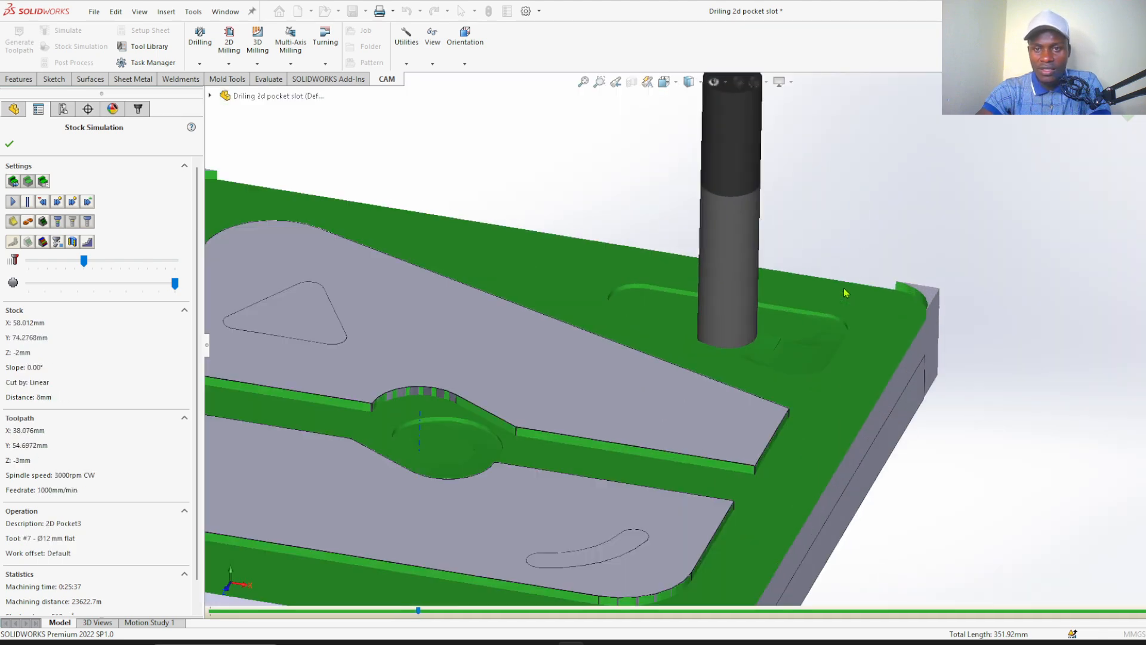
scroll(820, 333, "up", 3)
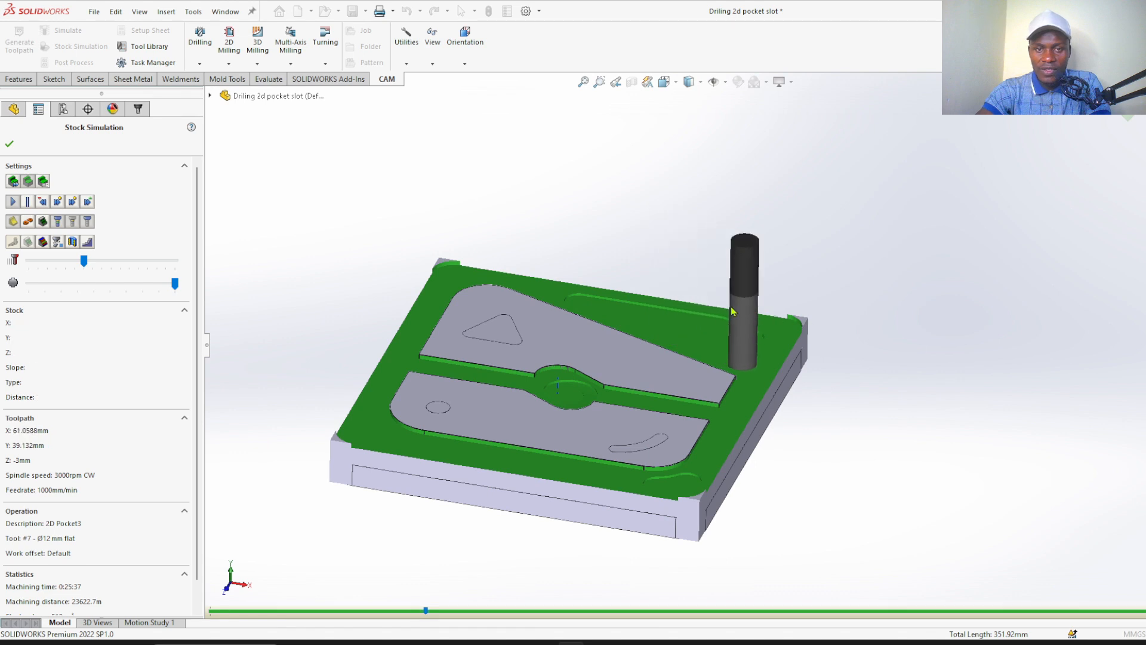
scroll(511, 356, "down", 2)
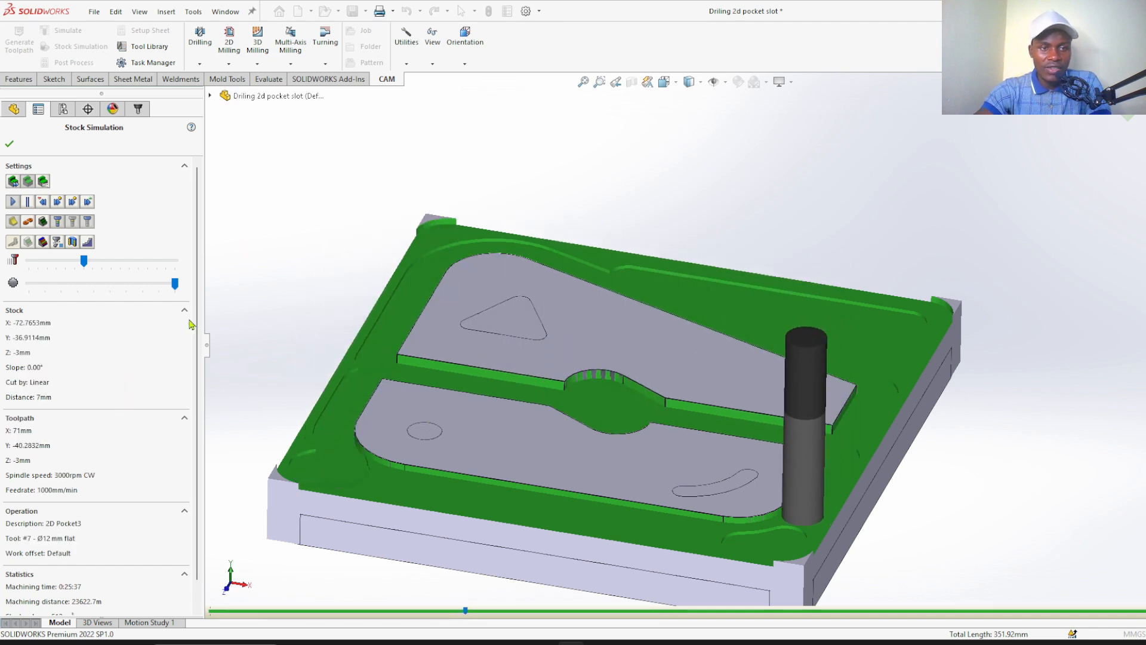
Review the simulation statistics and inspect the stock around the islands as the deeper passes are cut
left_click_drag(197, 325, 198, 379)
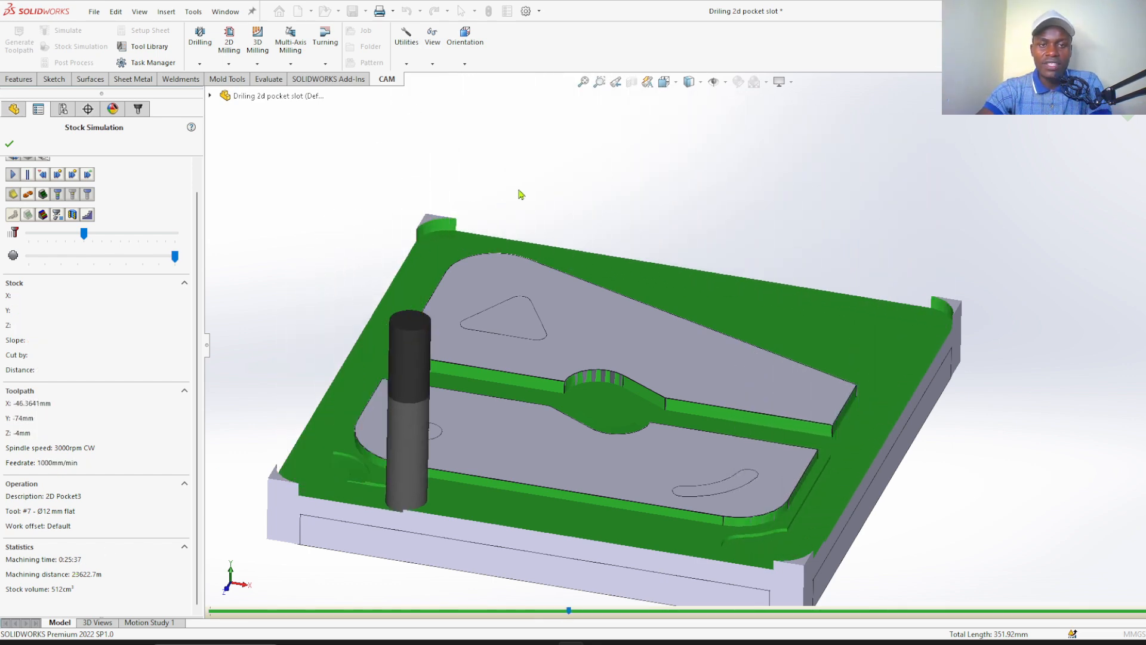
scroll(521, 194, "up", 2)
scroll(531, 270, "down", 1)
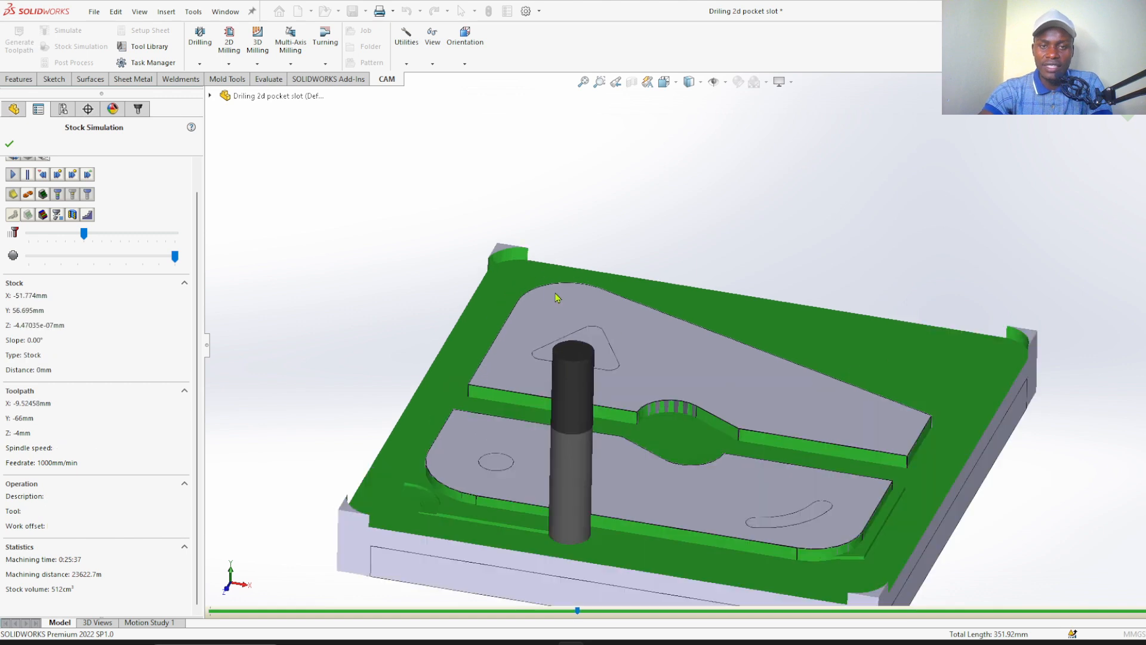
scroll(545, 286, "up", 3)
scroll(700, 373, "down", 4)
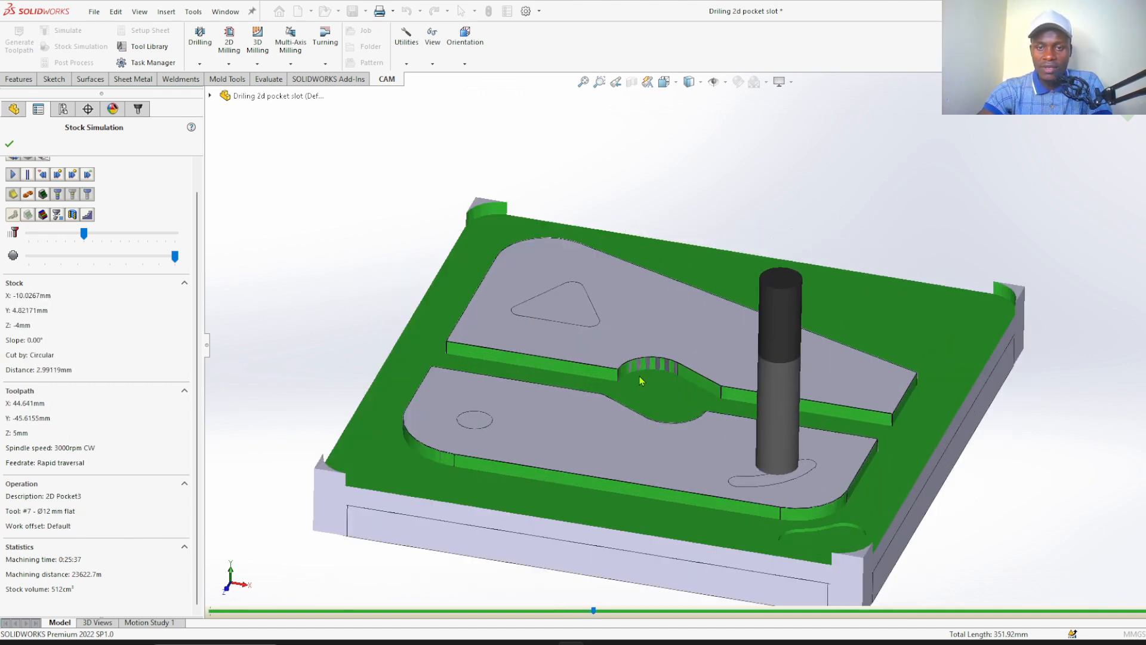
scroll(628, 366, "up", 2)
scroll(432, 287, "down", 2)
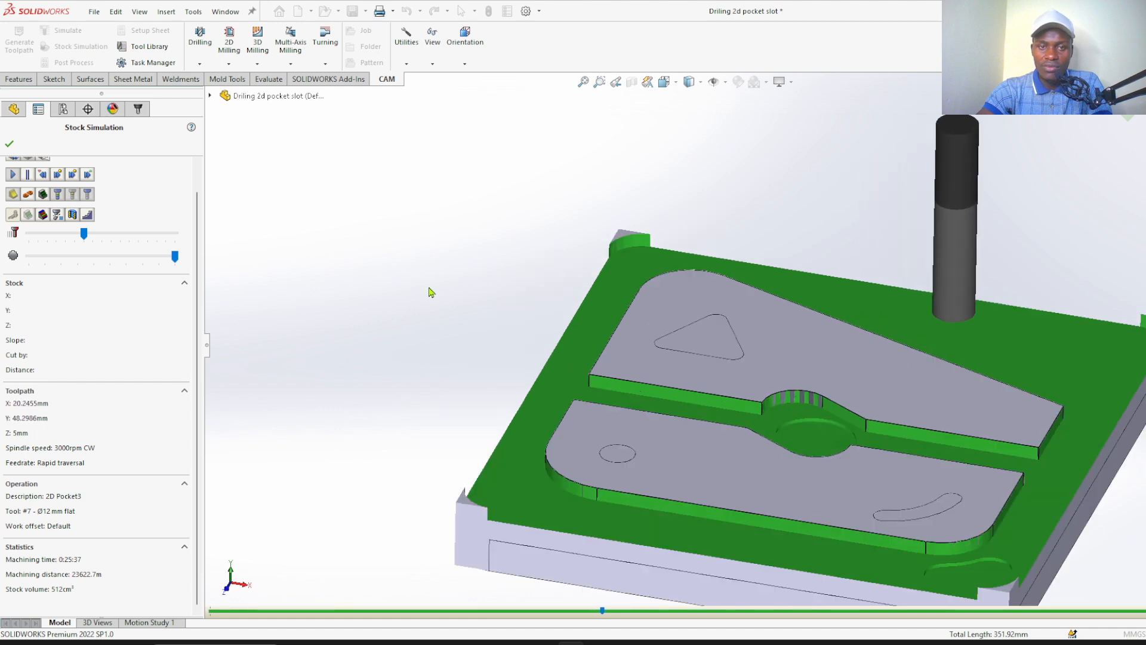
scroll(366, 288, "up", 4)
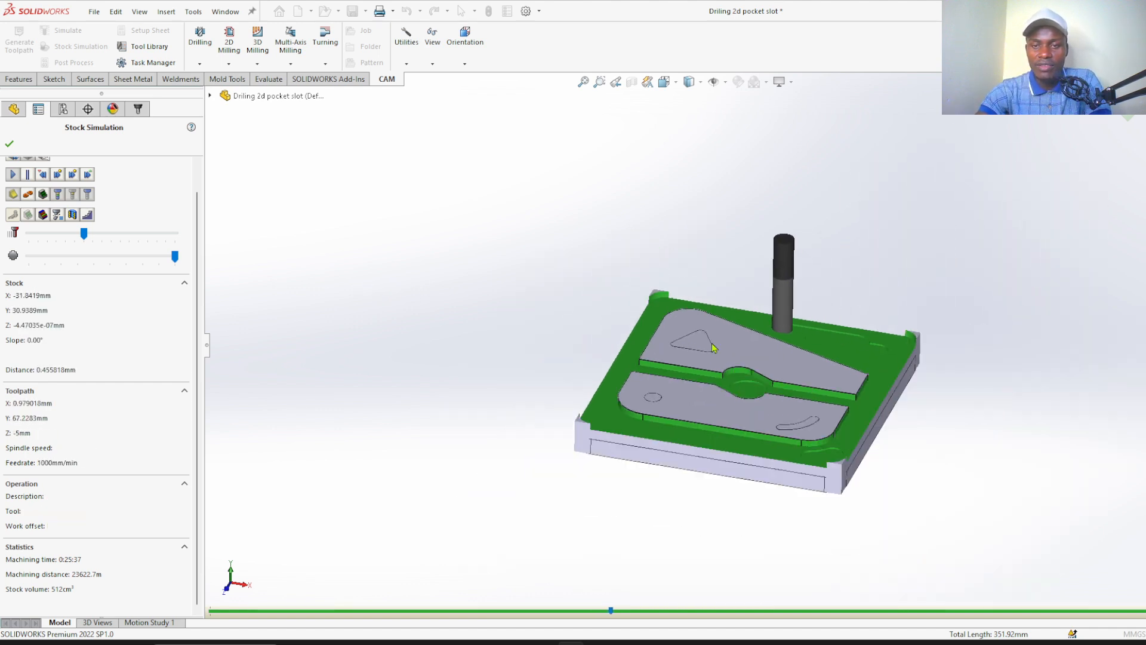
scroll(776, 367, "down", 4)
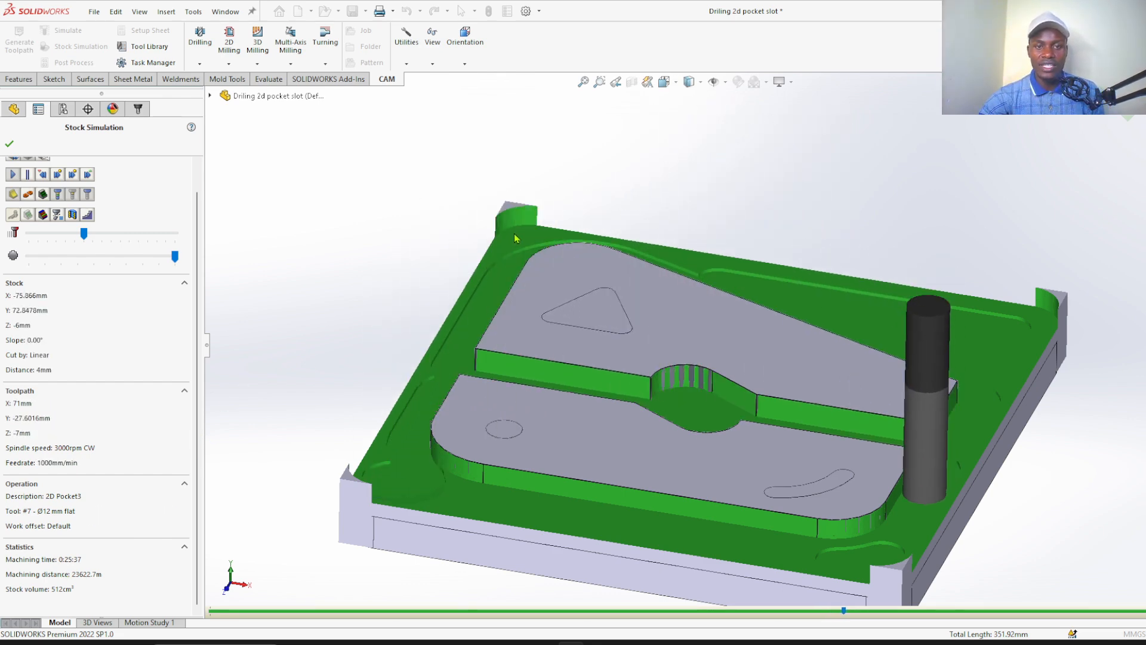
Inspect the stock at the plate's corners through the final passes, and close the stock simulation
scroll(516, 238, "down", 5)
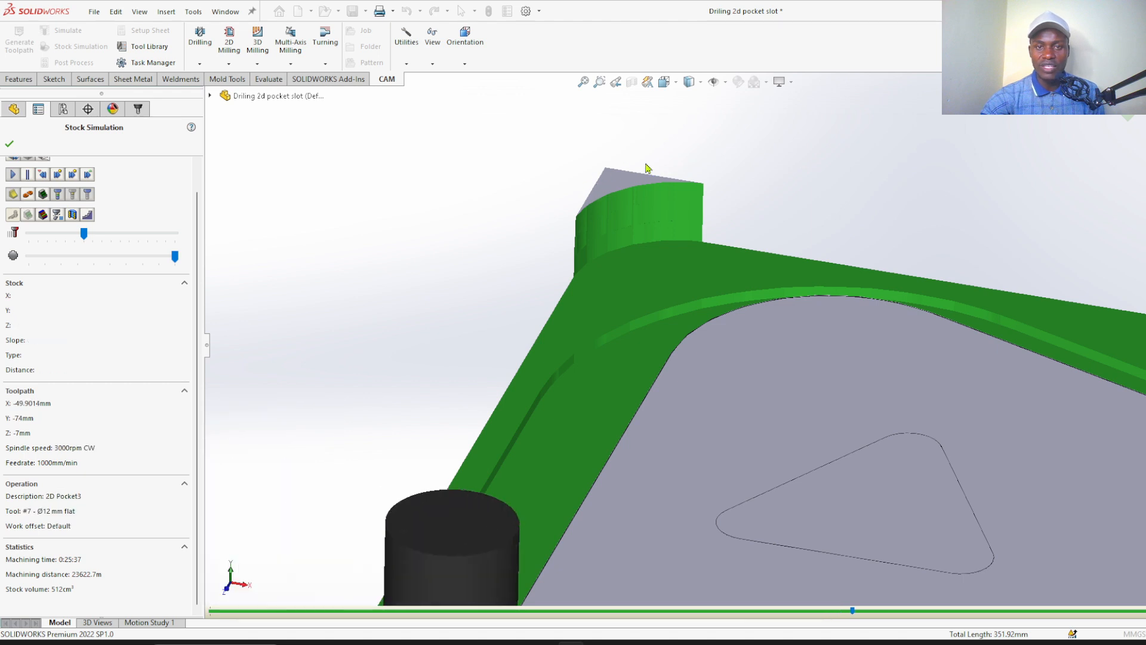
scroll(624, 191, "up", 5)
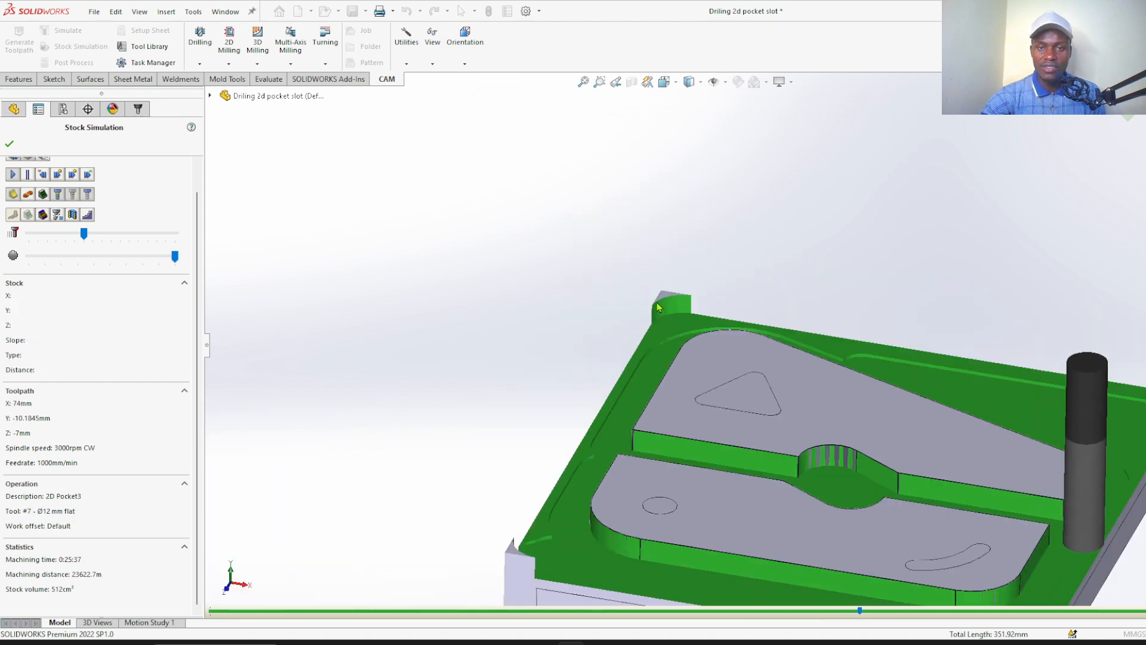
scroll(663, 309, "down", 3)
scroll(435, 257, "up", 8)
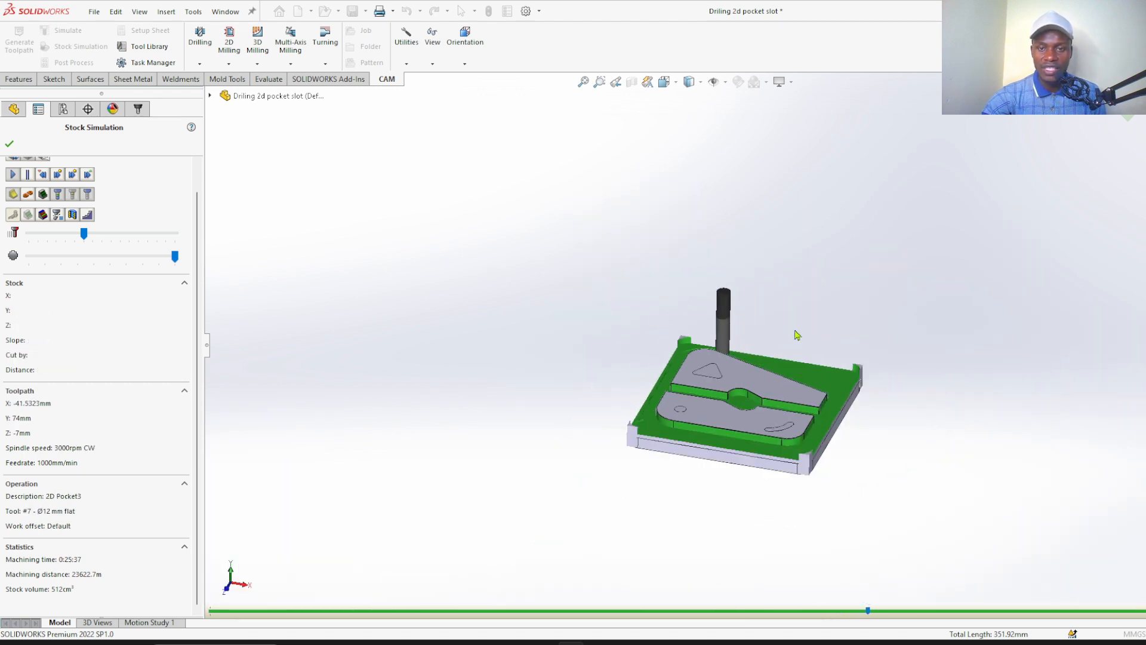
scroll(797, 335, "down", 5)
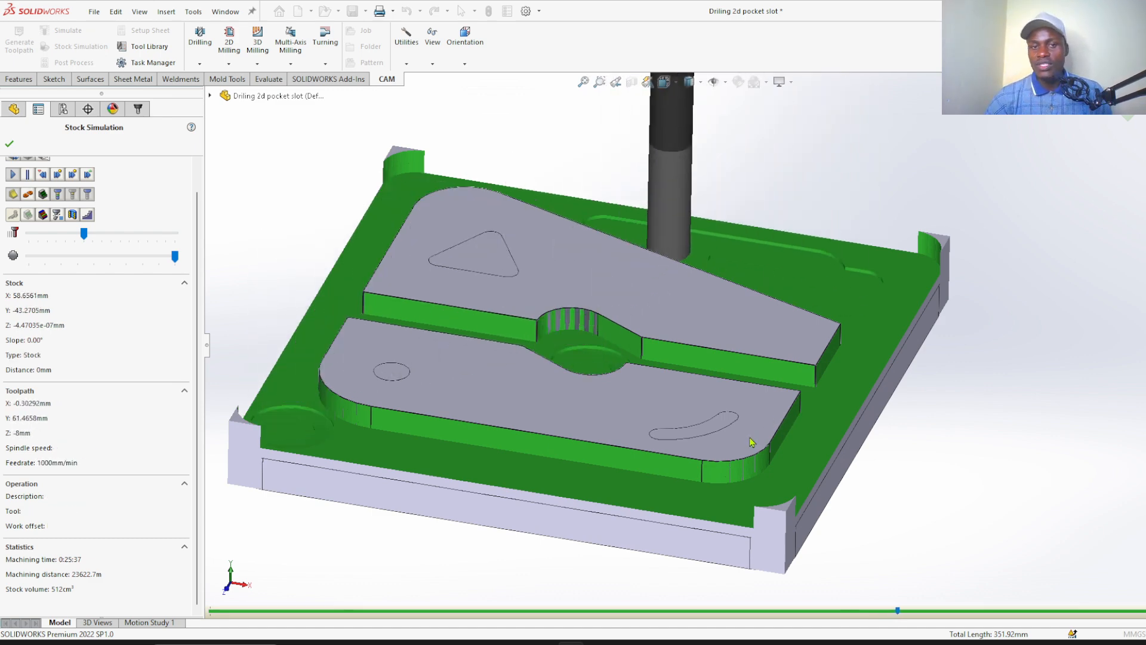
scroll(773, 330, "up", 3)
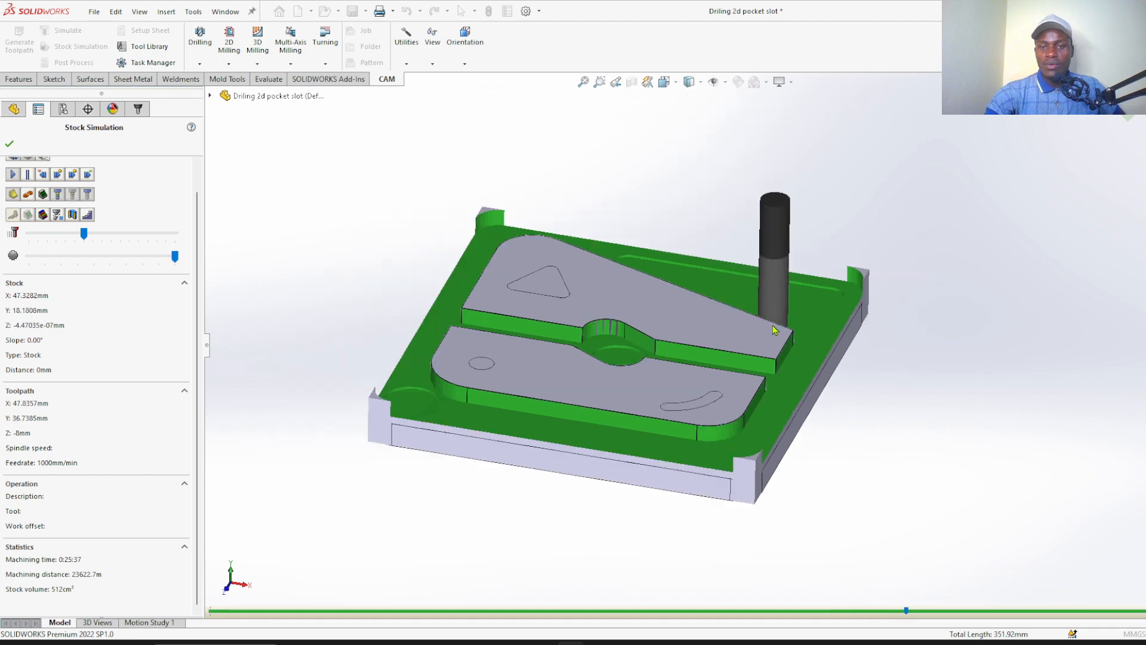
scroll(773, 330, "up", 2)
scroll(762, 377, "down", 3)
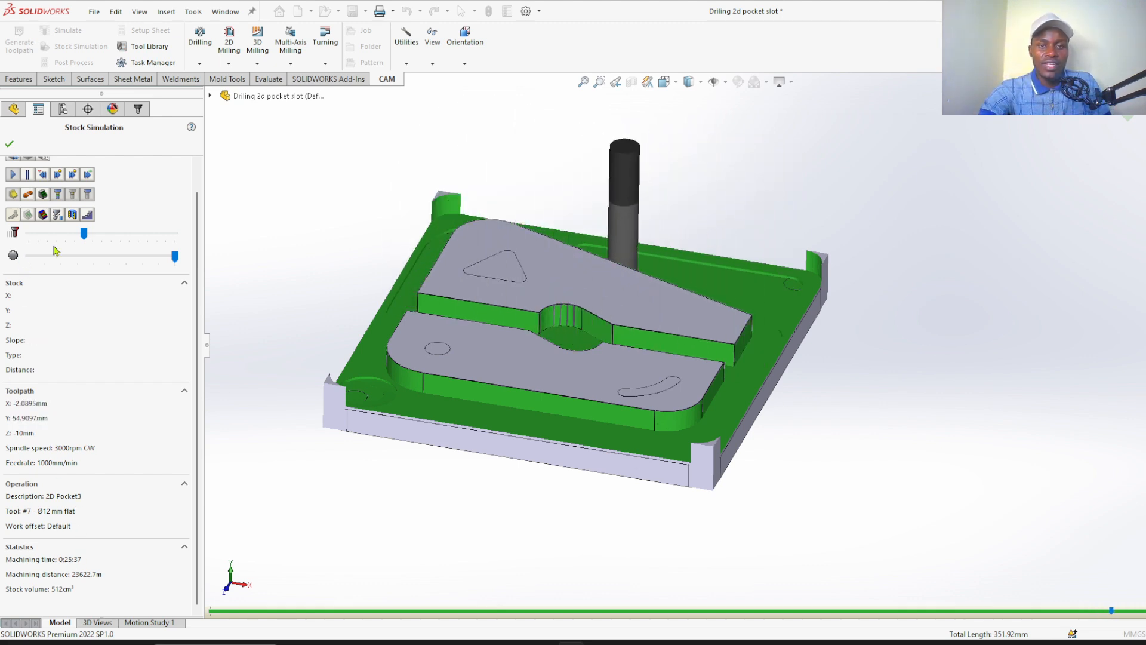
scroll(626, 370, "down", 3)
scroll(647, 379, "up", 5)
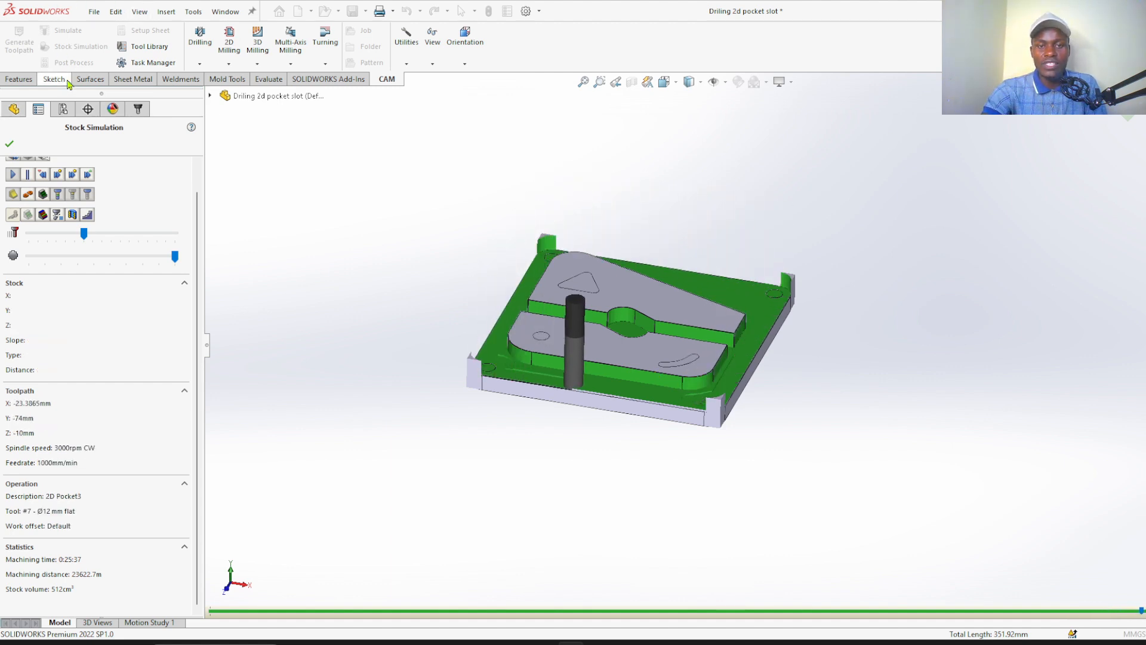
left_click(15, 139)
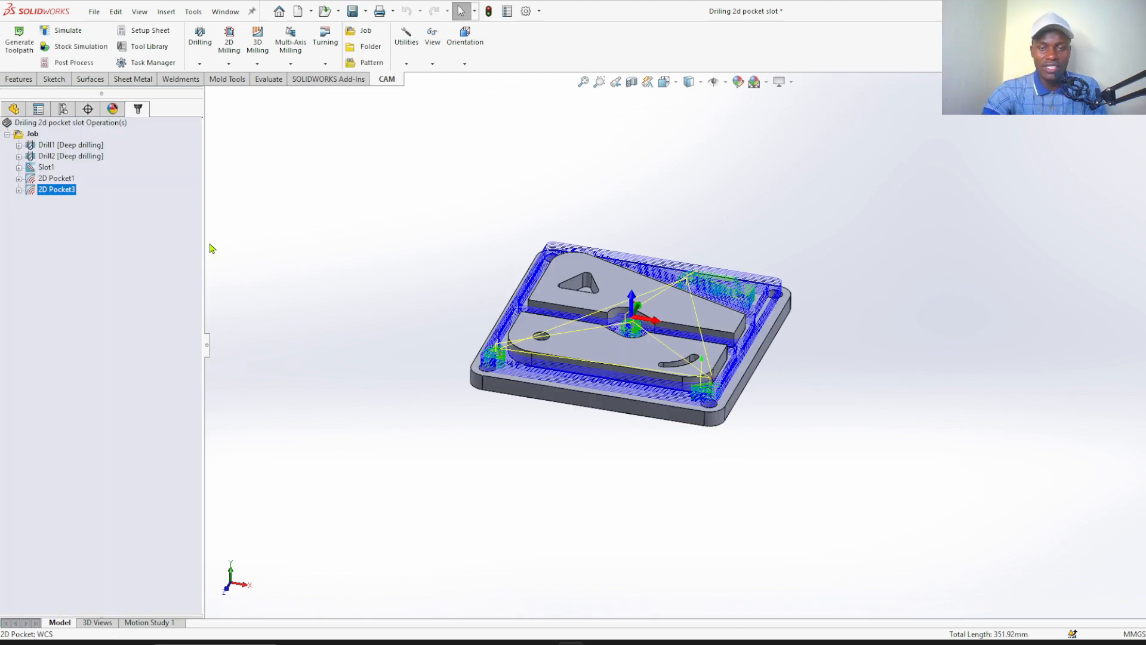
Start post-processing the Drill1 operation with the FANUC / fanuc post configuration
scroll(645, 319, "down", 3)
scroll(644, 319, "down", 1)
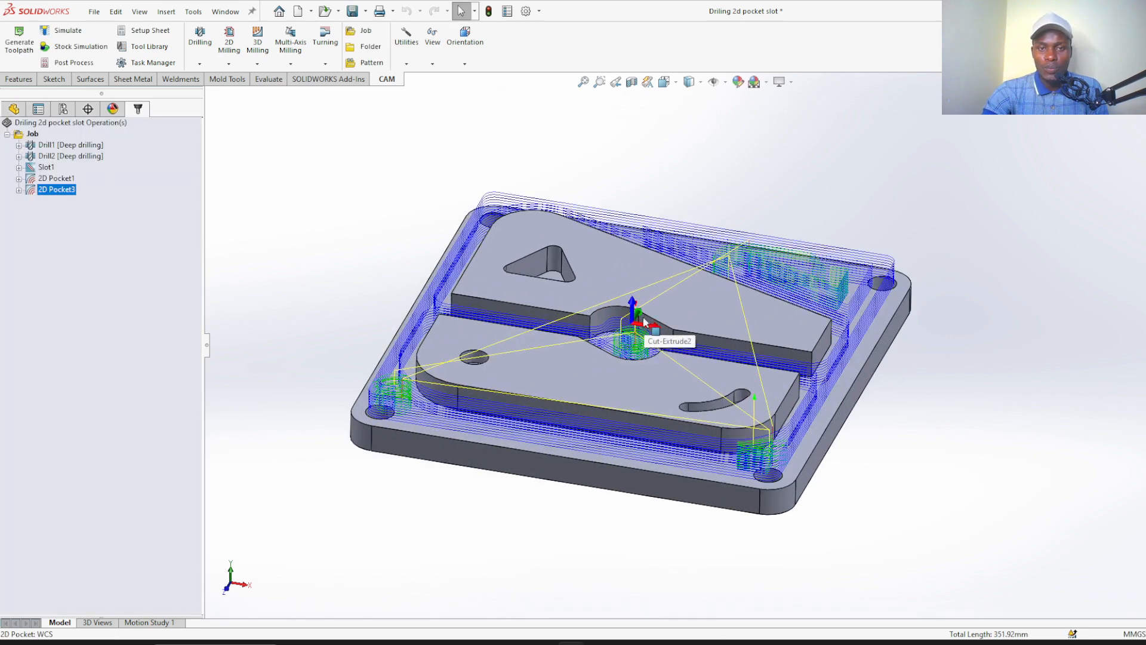
right_click_drag(644, 319, 633, 269)
scroll(653, 308, "down", 1)
scroll(653, 308, "down", 1)
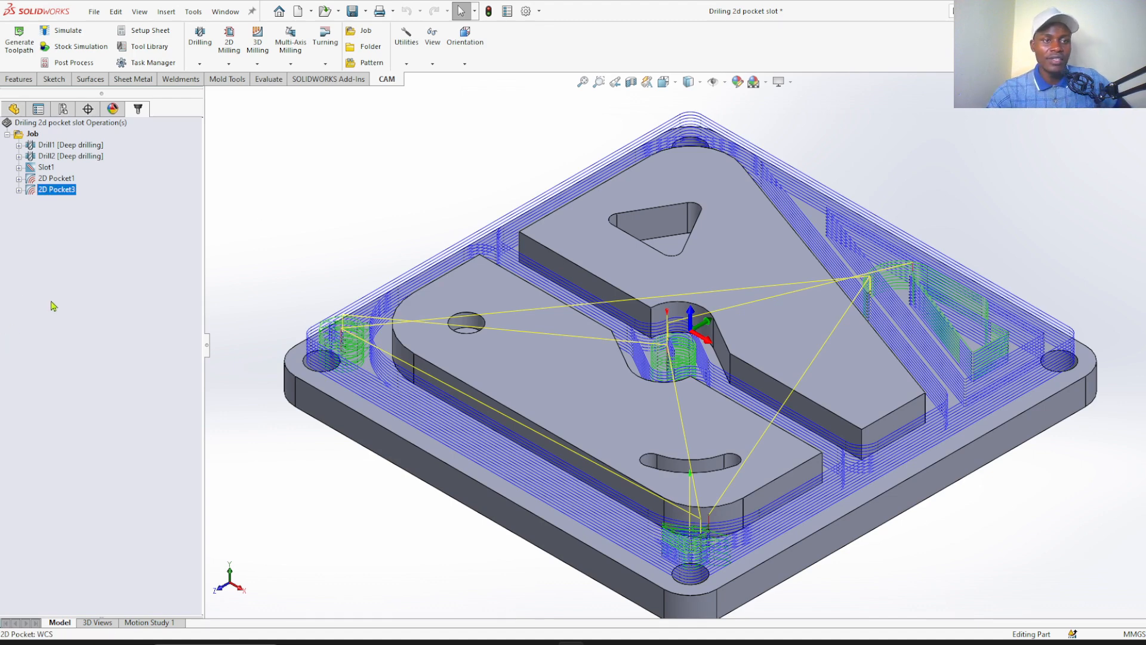
left_click(59, 207)
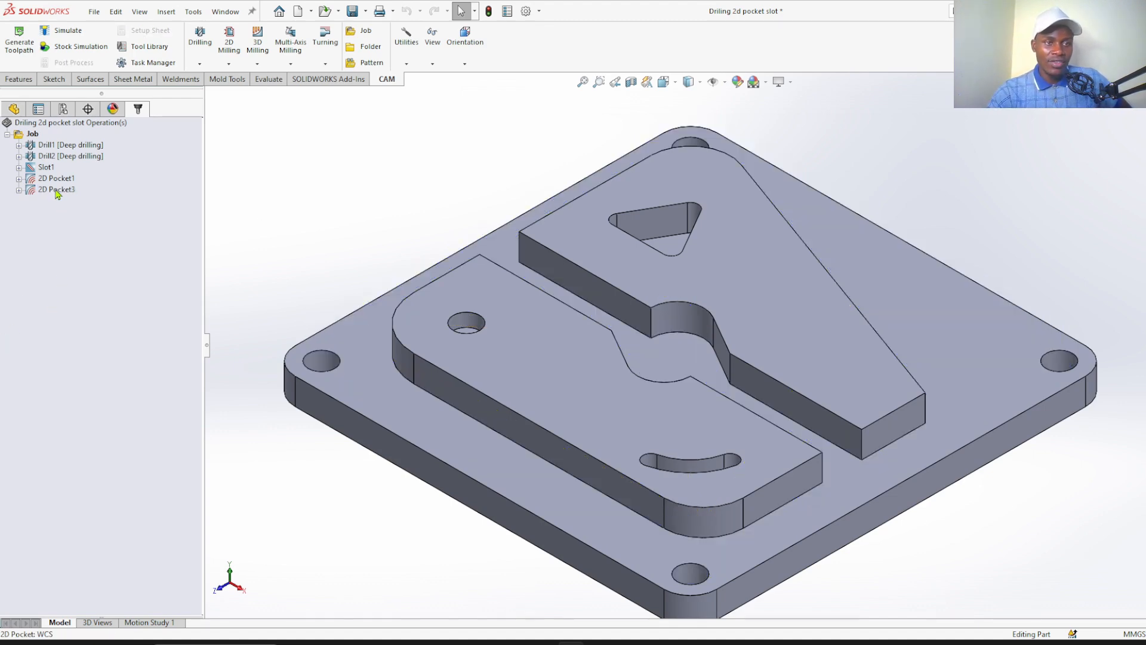
left_click(51, 146)
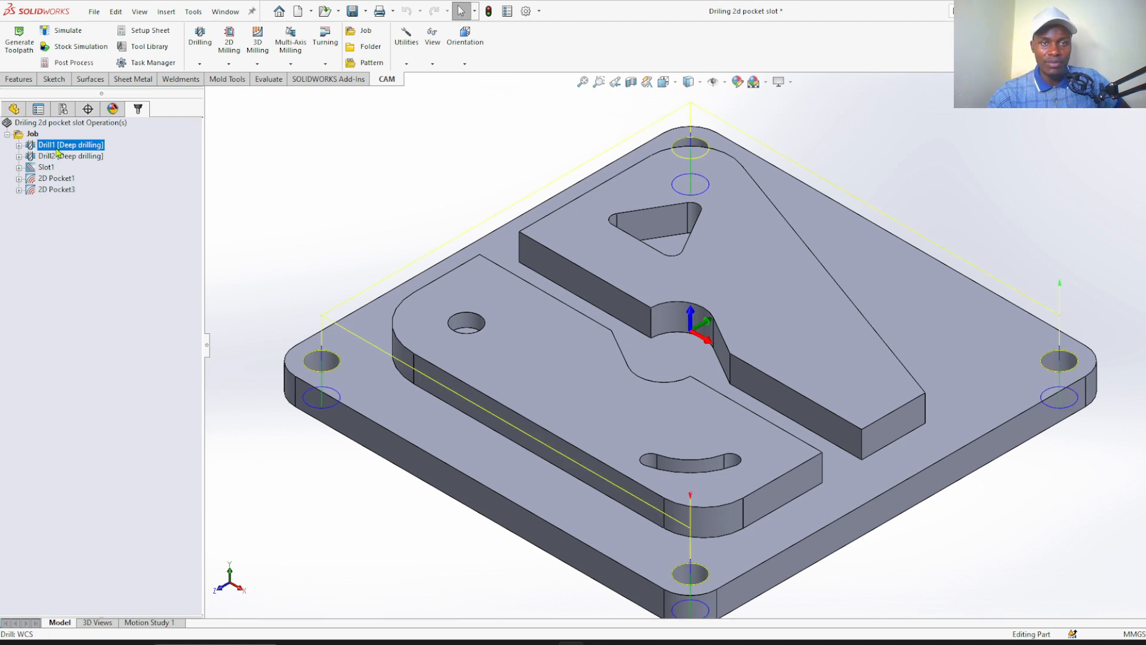
left_click(72, 65)
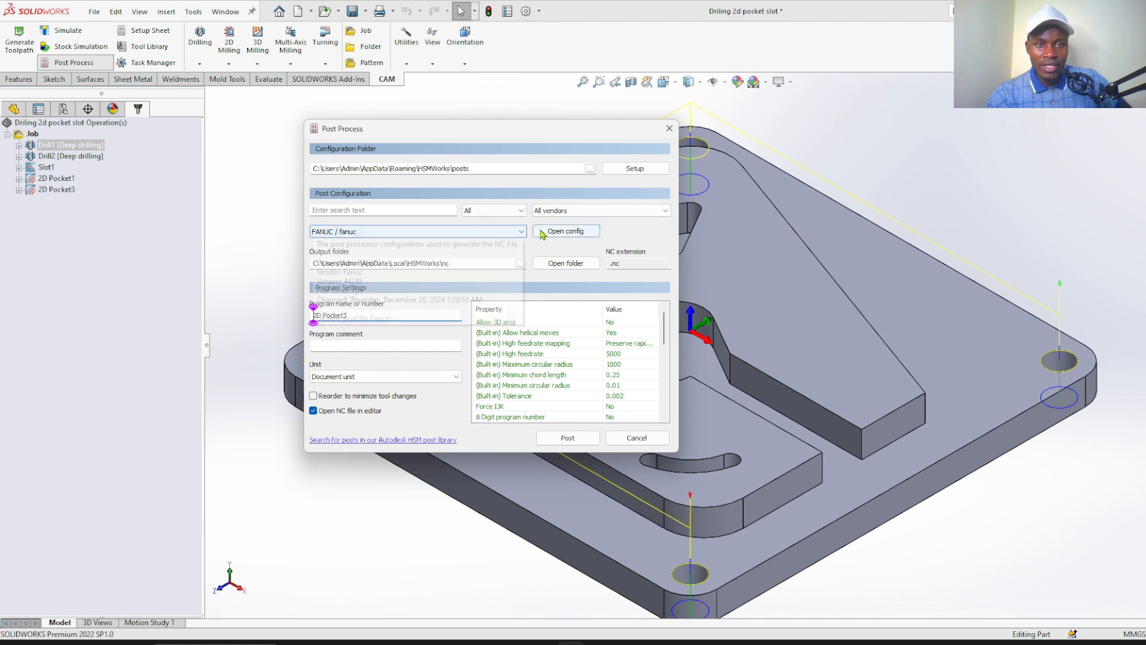
left_click(523, 232)
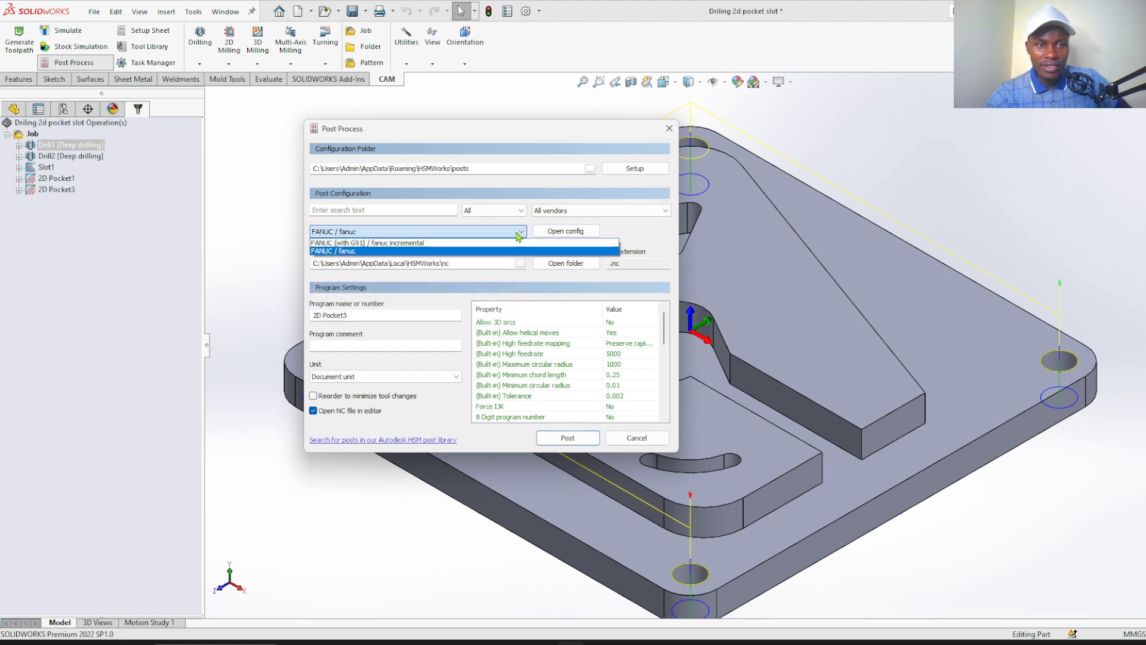
left_click(518, 235)
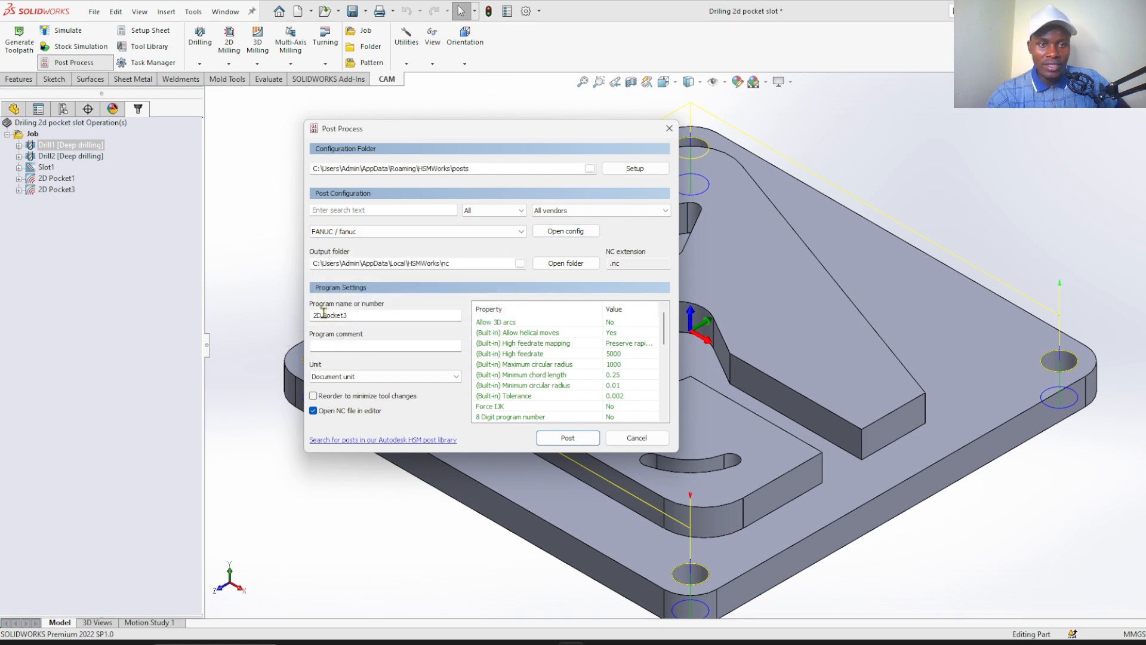
Replace the program name or number in the post-processing settings with 1234
left_click(346, 314)
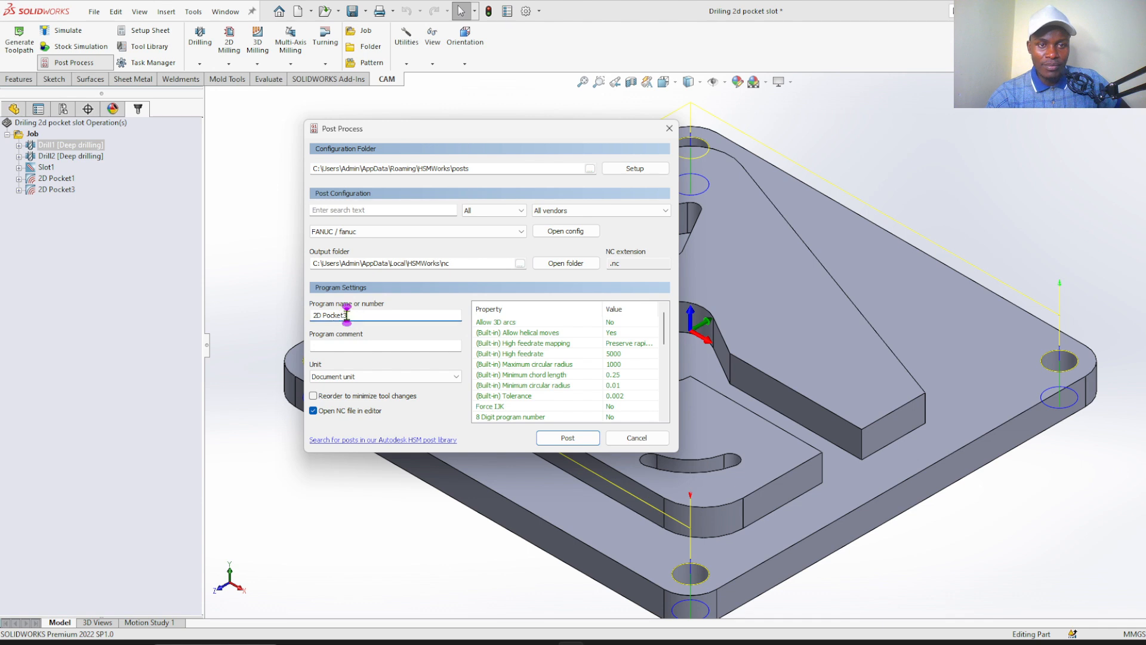
left_click_drag(346, 315, 312, 314)
key("BackSpace")
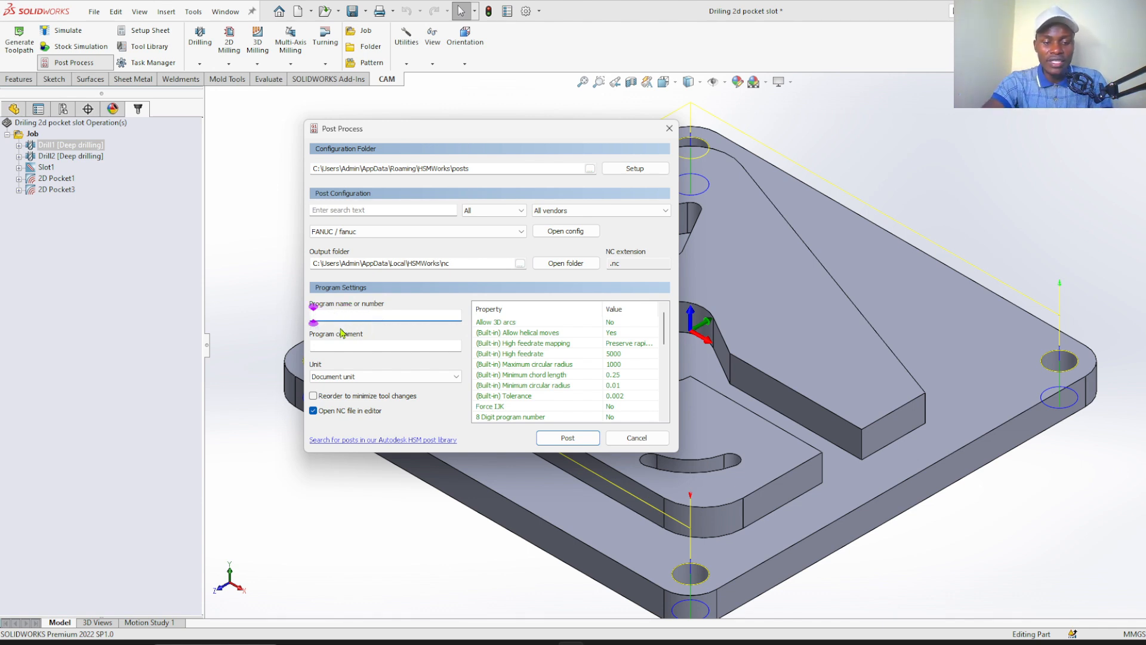
type("1234")
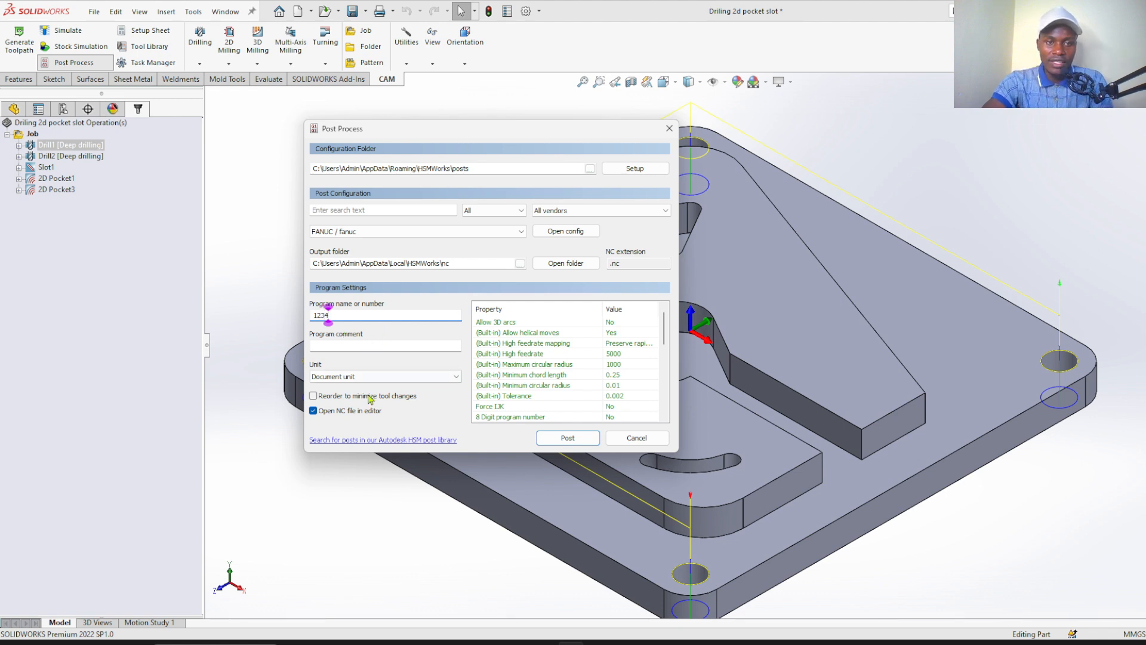
Post the drilling program and save the NC file as O1234 in the nc folder
left_click(581, 443)
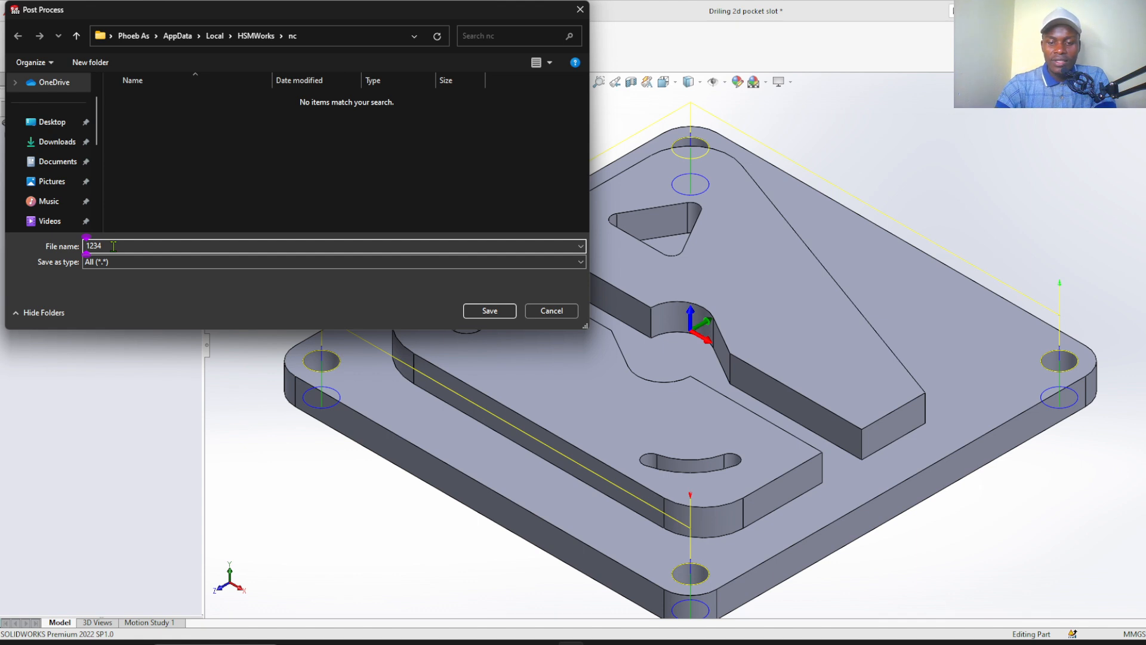
type("O")
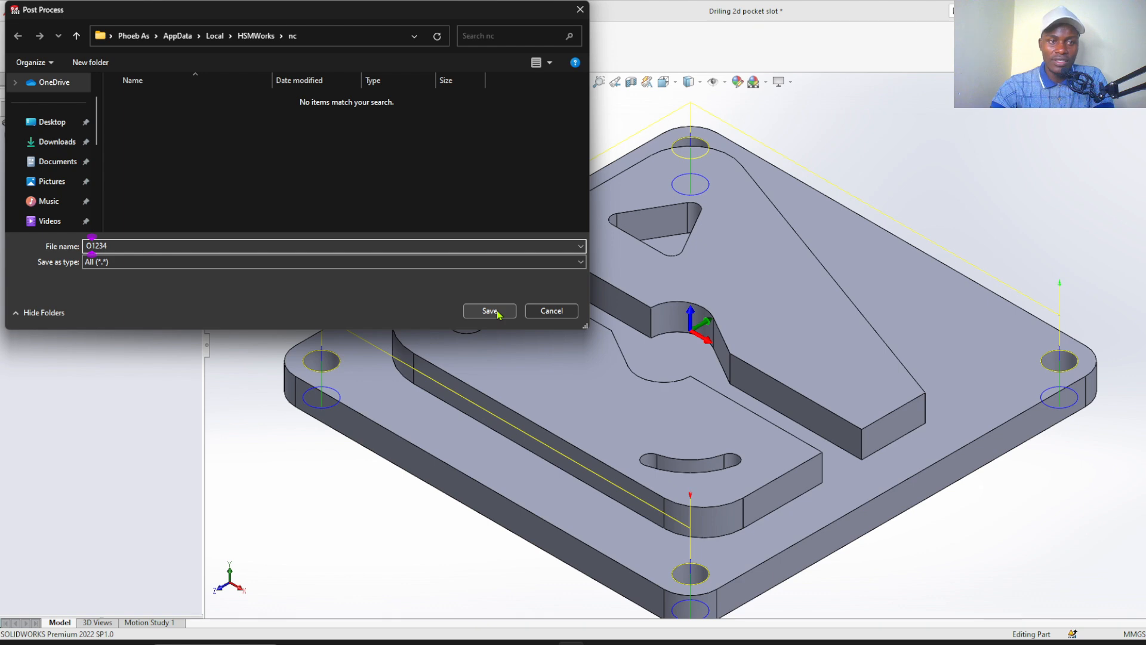
left_click(245, 265)
left_click(245, 274)
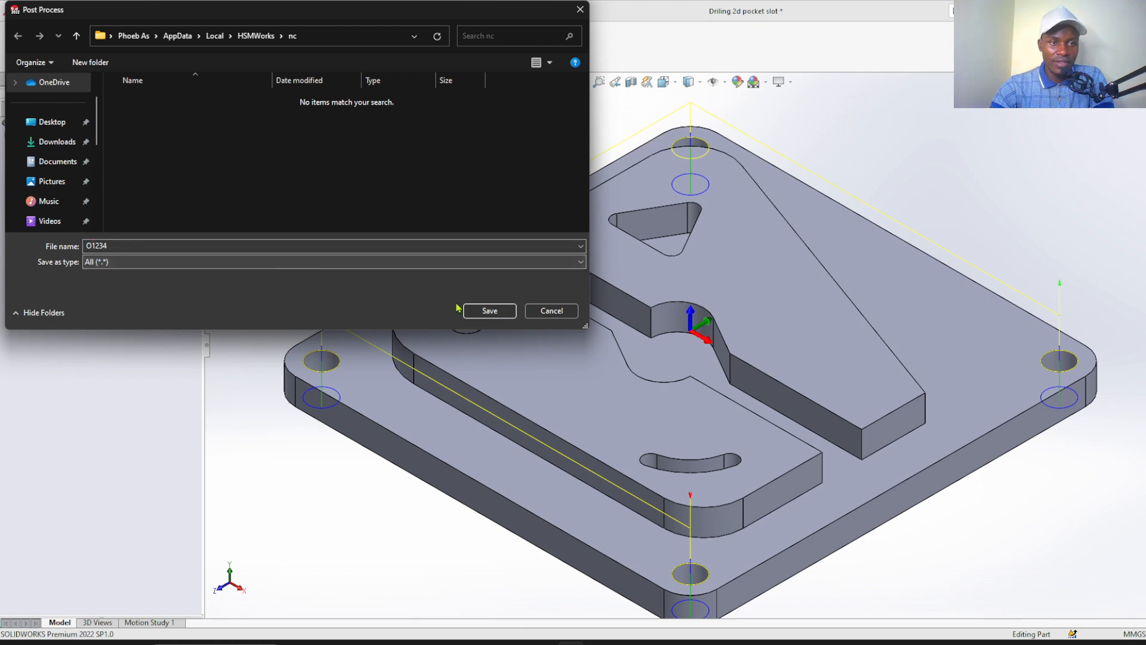
left_click(471, 310)
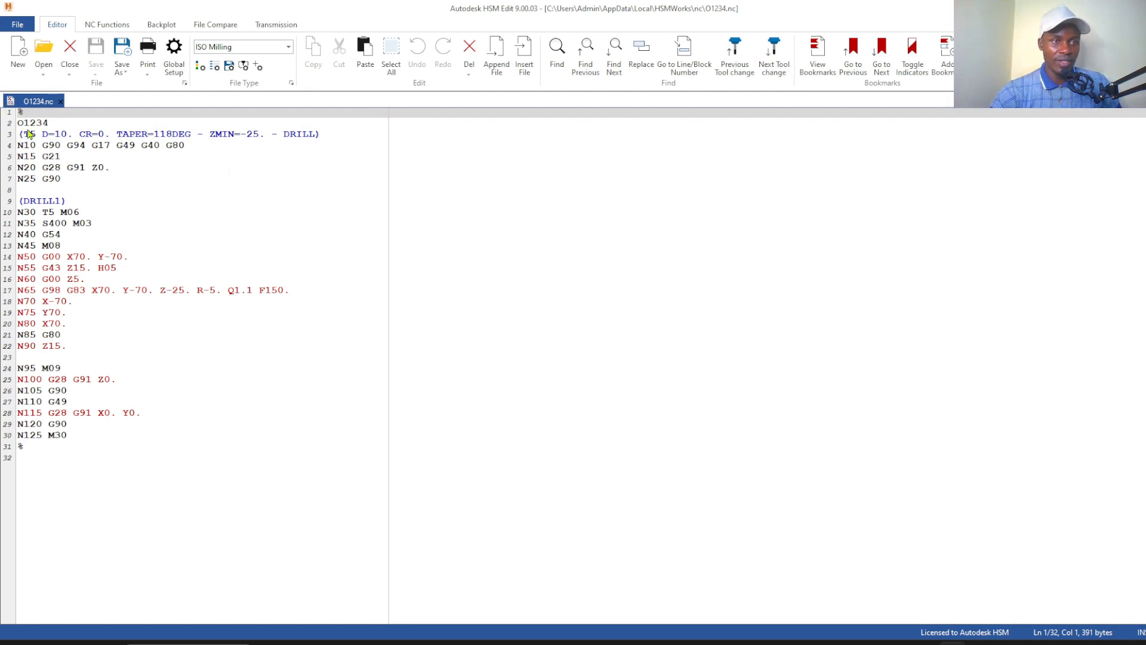
Remove the letter O and the line break before the program number so that the header reads %1234
left_click(26, 123)
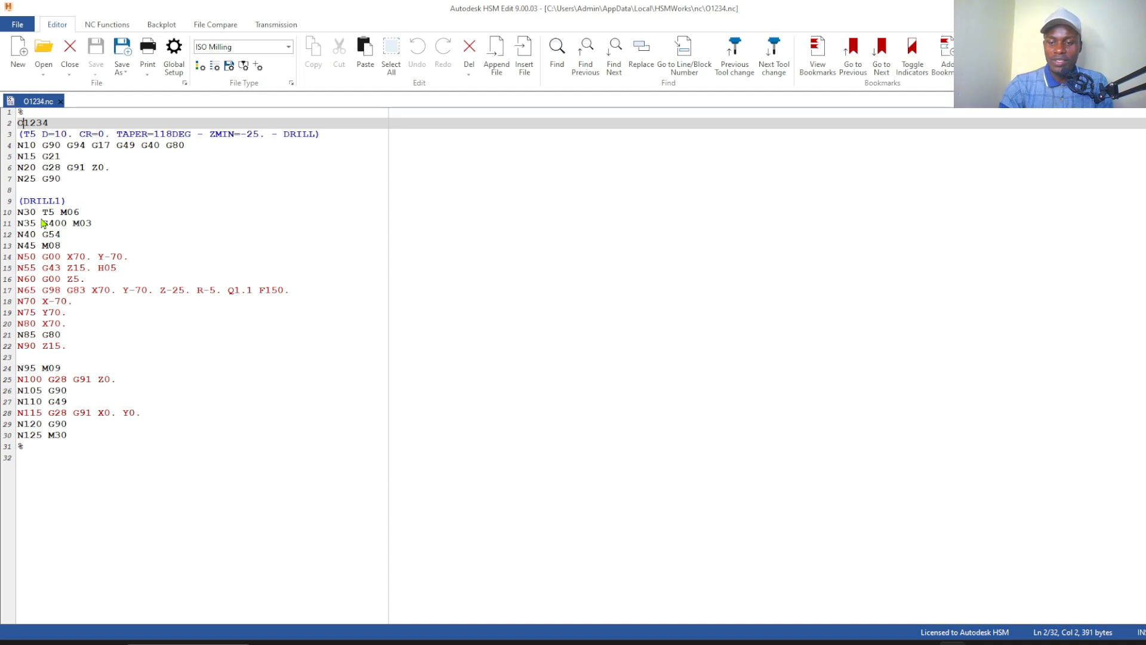
key("BackSpace")
key("BackSpace")
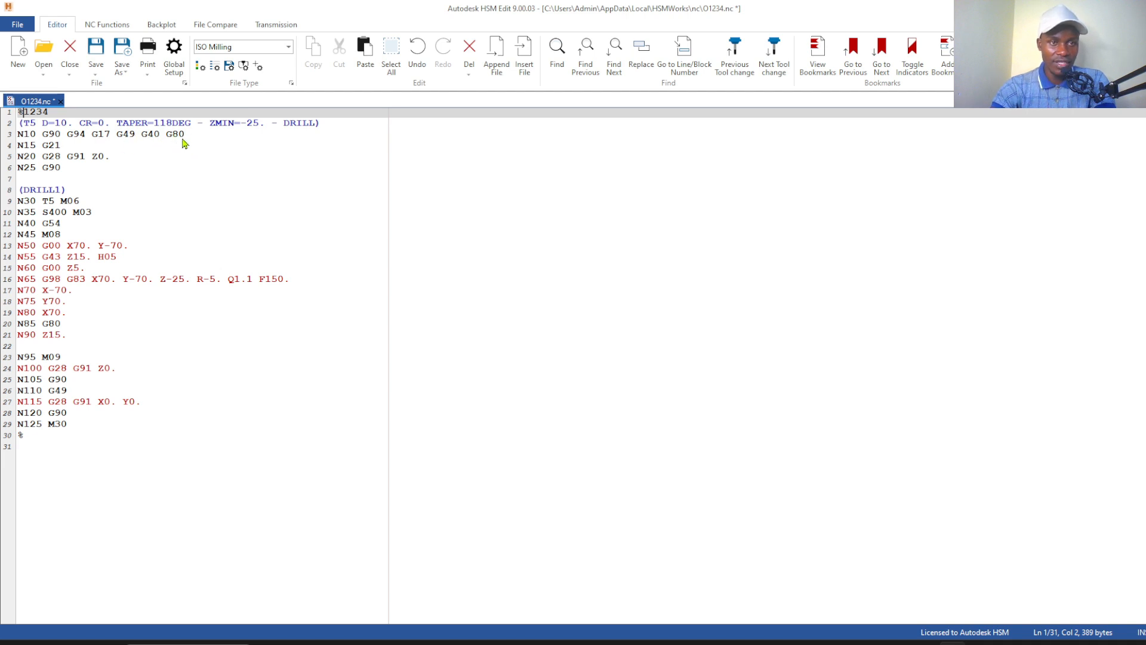
Review the NC program's opening lines from N10 to N50, including the units, tool change, work offset and coolant commands
left_click(183, 138)
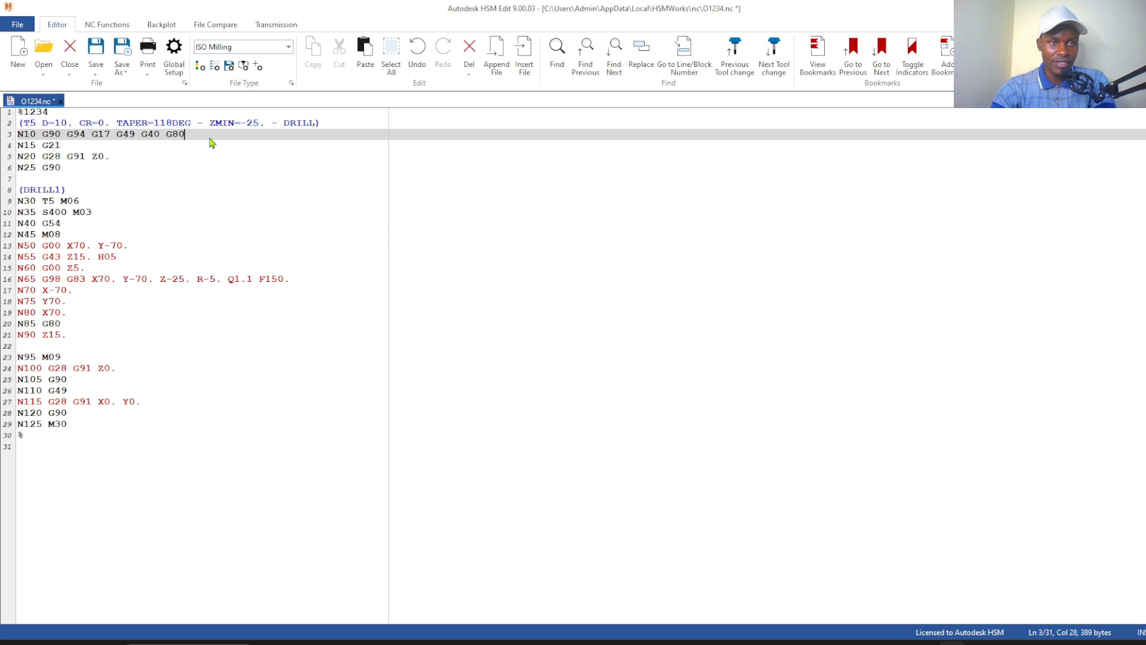
left_click(69, 147)
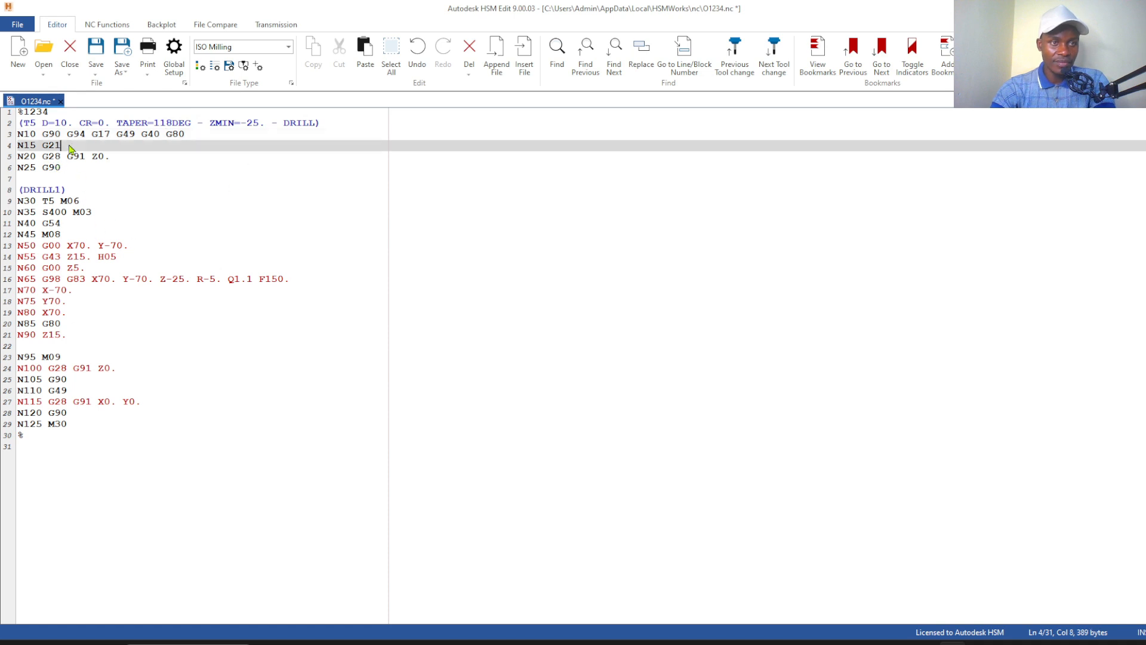
left_click(73, 180)
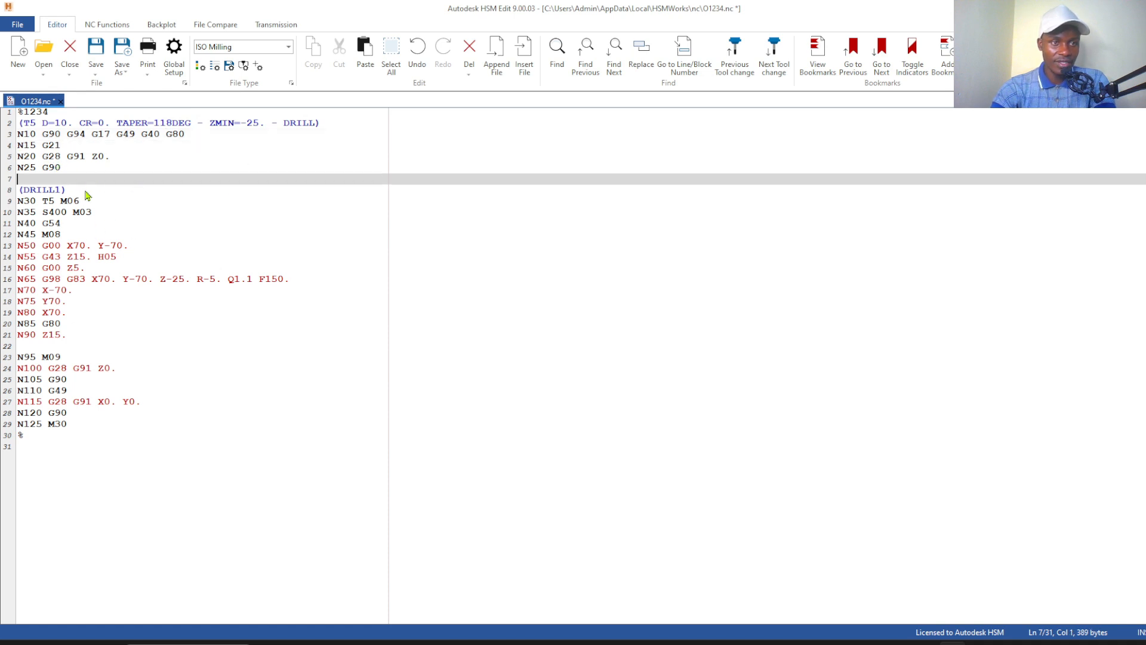
left_click(49, 202)
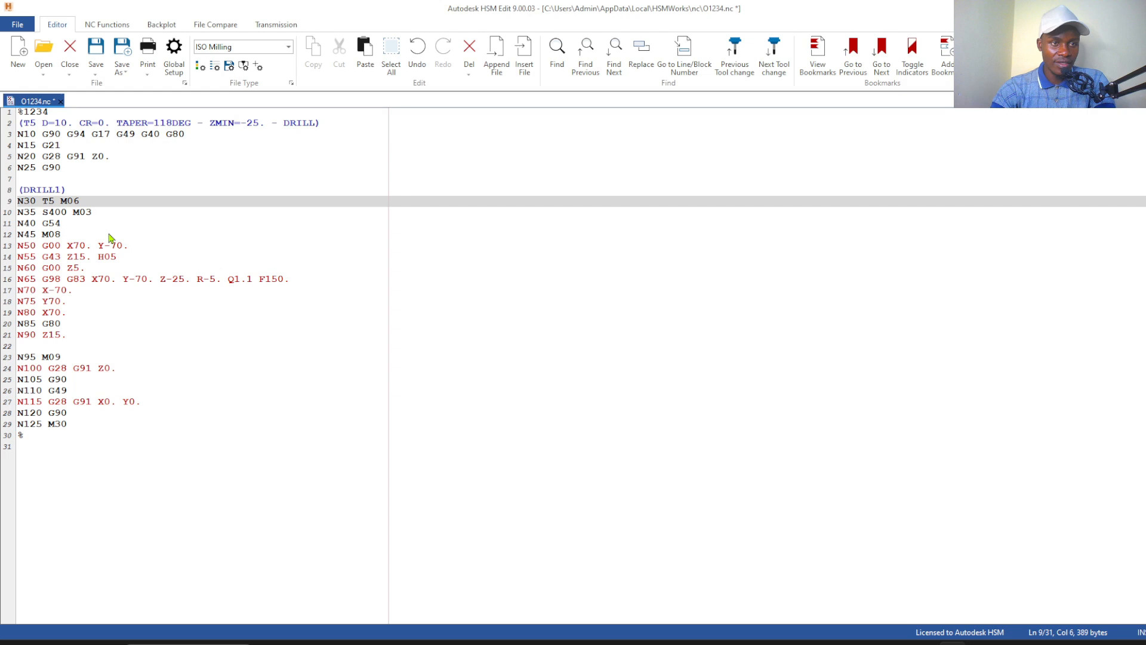
left_click(105, 203)
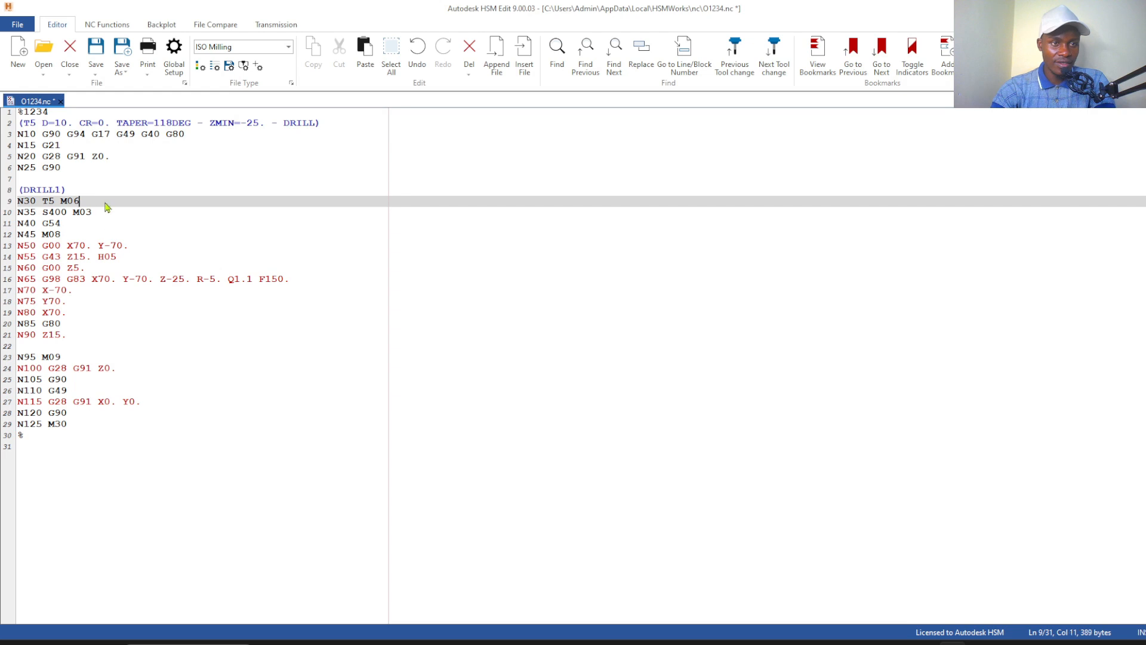
left_click(49, 202)
left_click(82, 225)
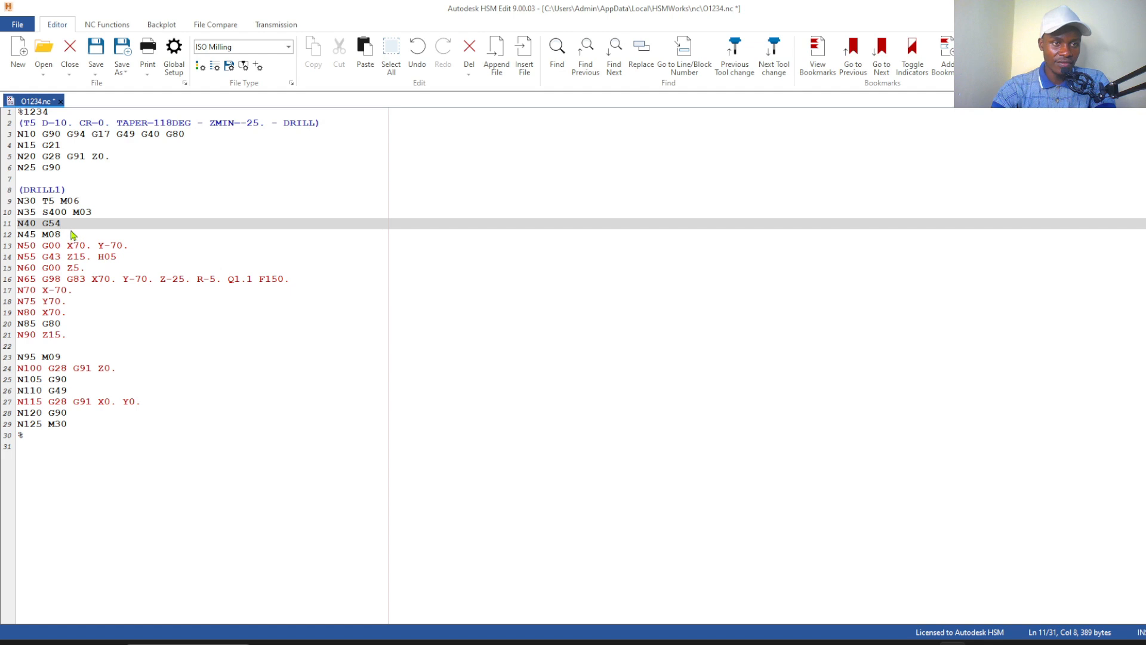
left_click(70, 246)
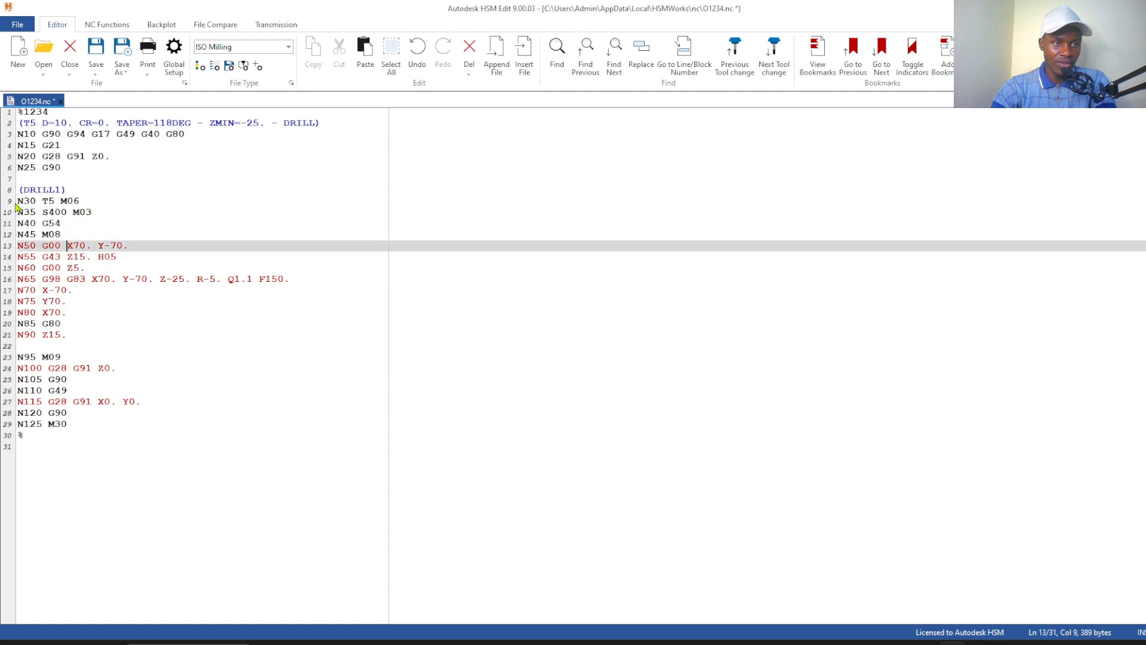
left_click(63, 202)
left_click(65, 235)
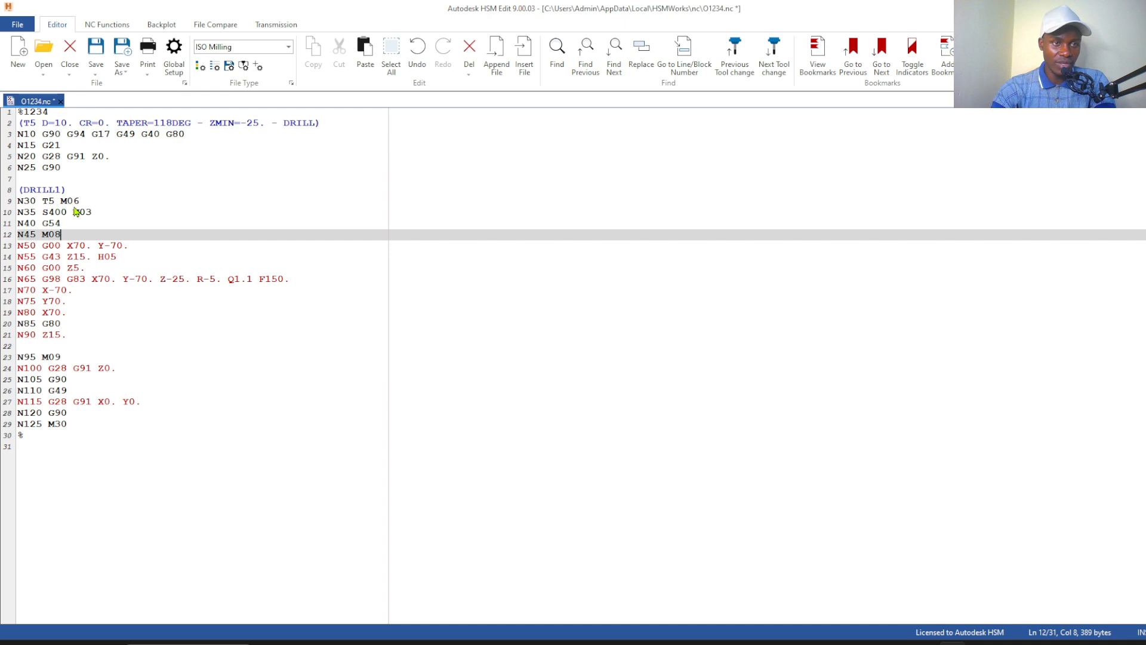
Delete the tool-change line N30 T5 M06 and remove the H05 length offset from line N55
left_click_drag(83, 201, 18, 204)
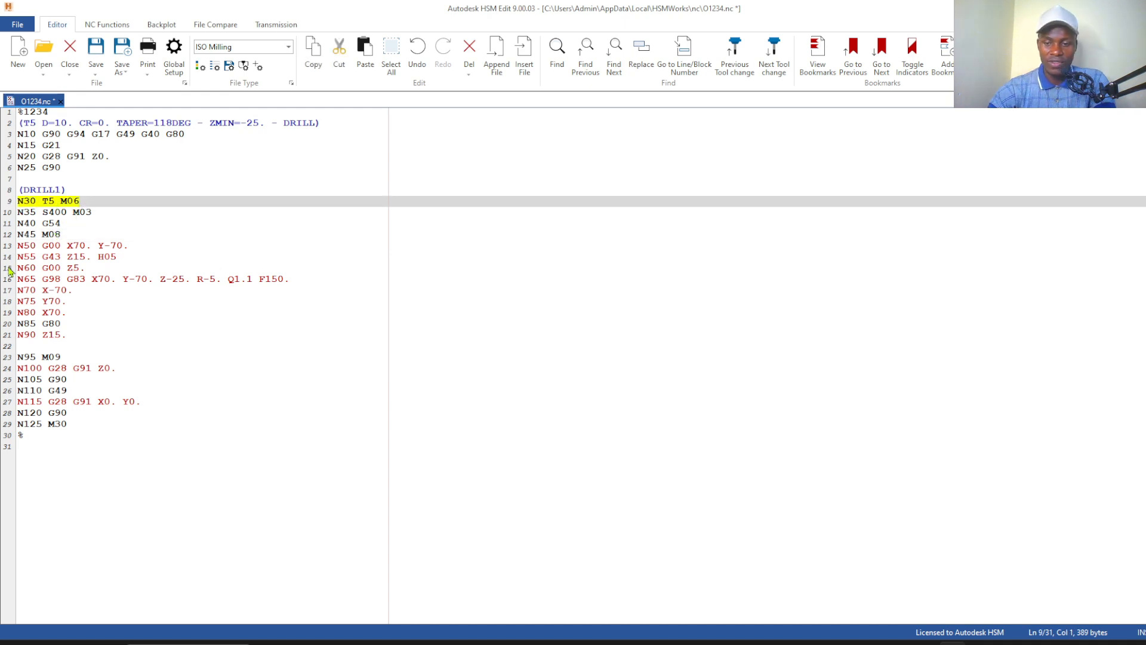
key("BackSpace")
key("BackSpace")
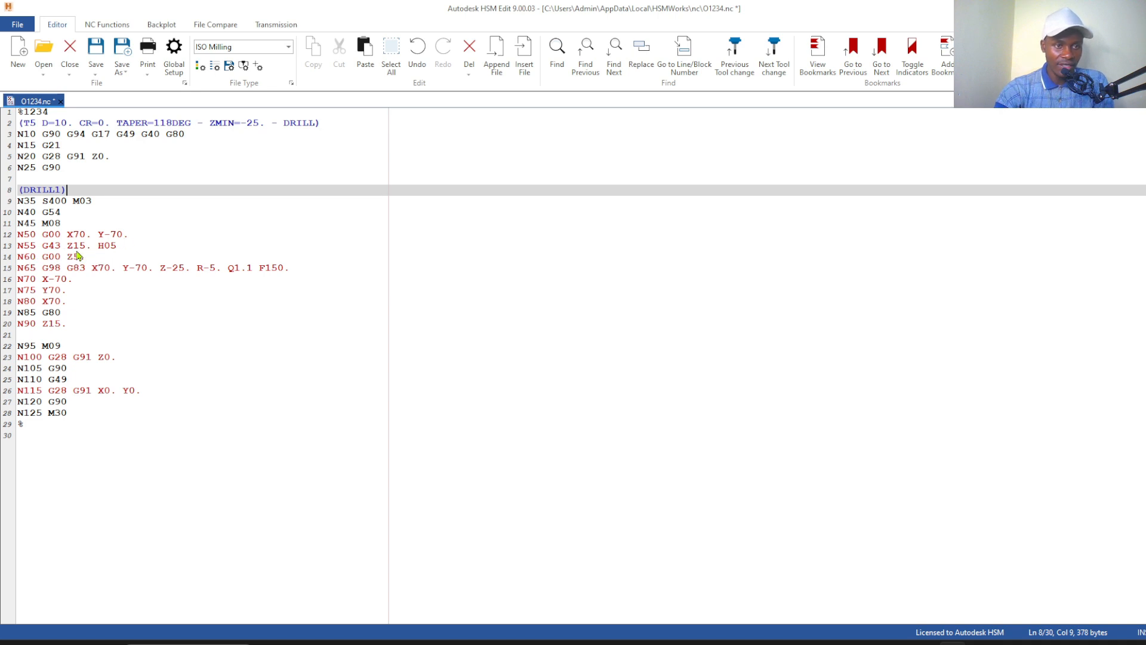
left_click(128, 247)
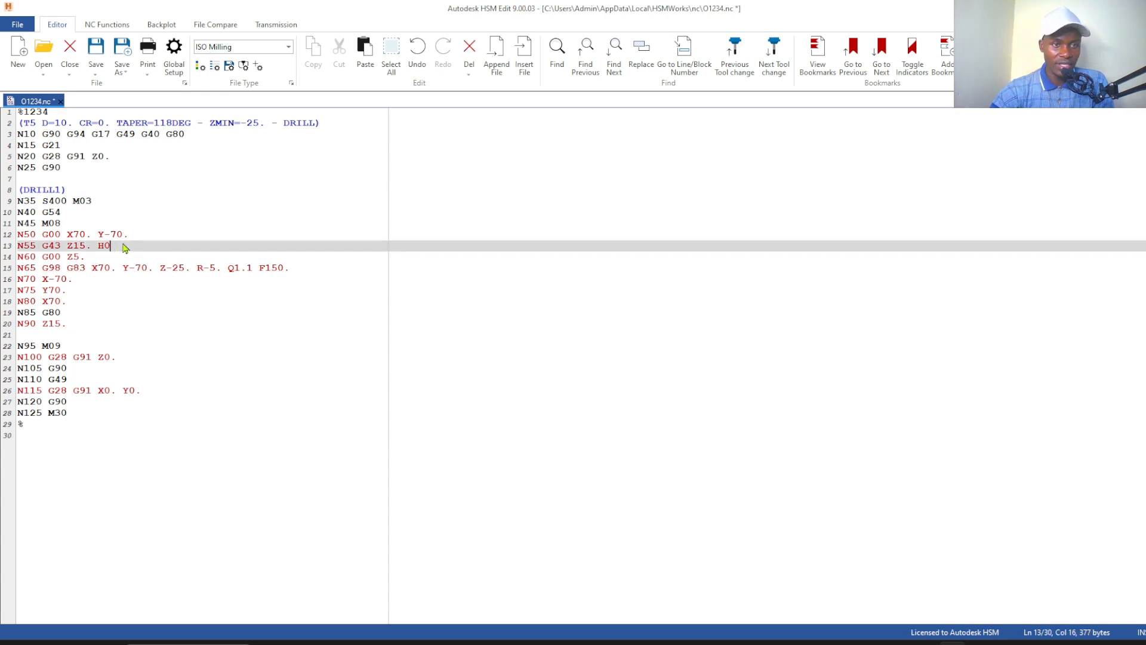
key("BackSpace")
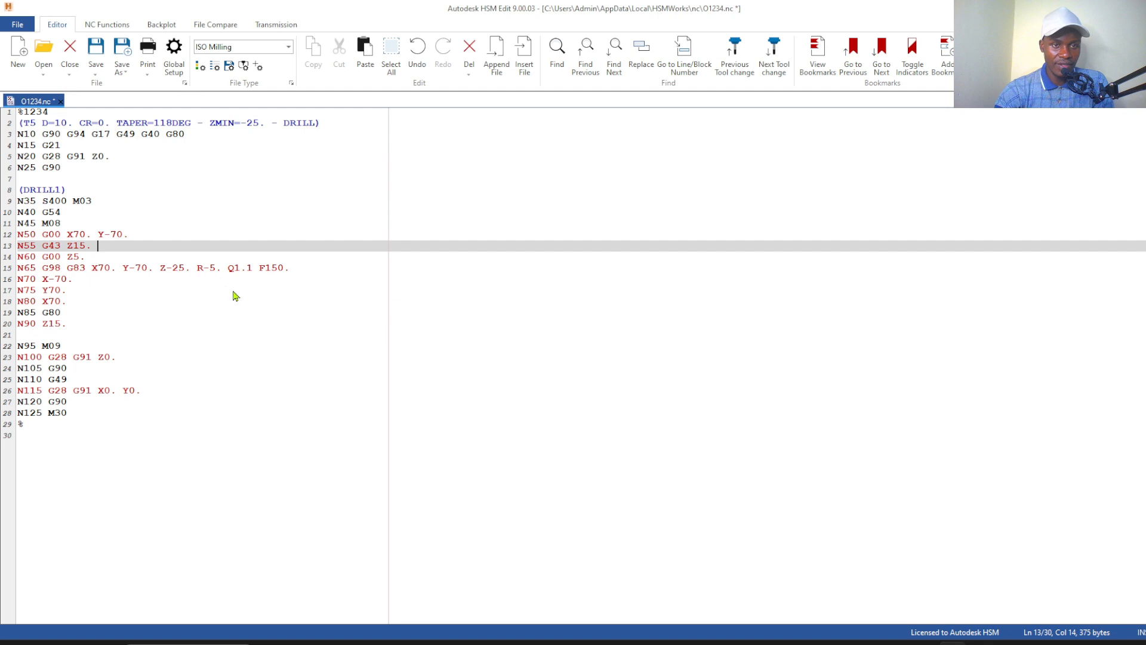
Change the peck depth in the G83 drilling cycle on line N65 to Q-1.1
left_click(73, 270)
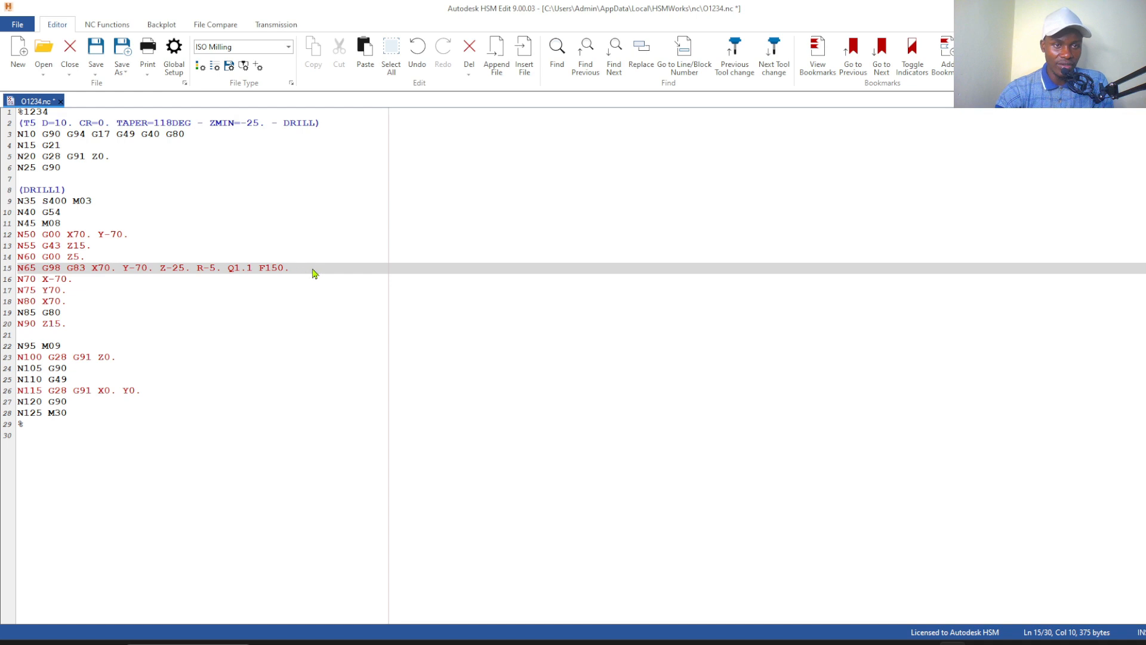
left_click(108, 293)
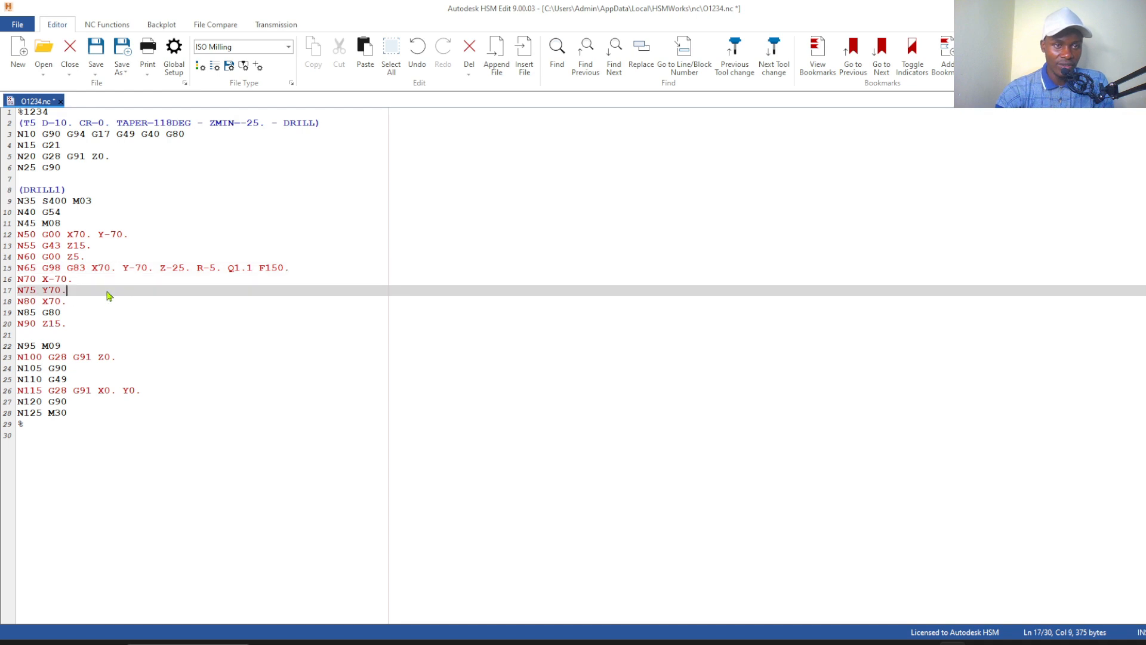
left_click(110, 268)
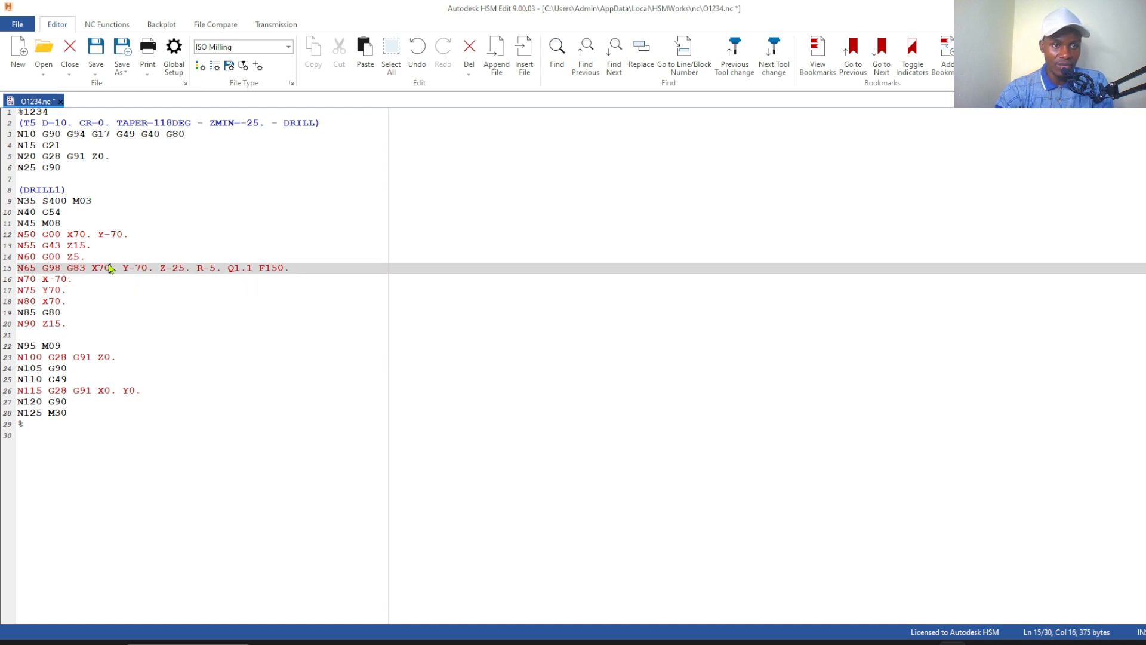
left_click(222, 268)
left_click(263, 292)
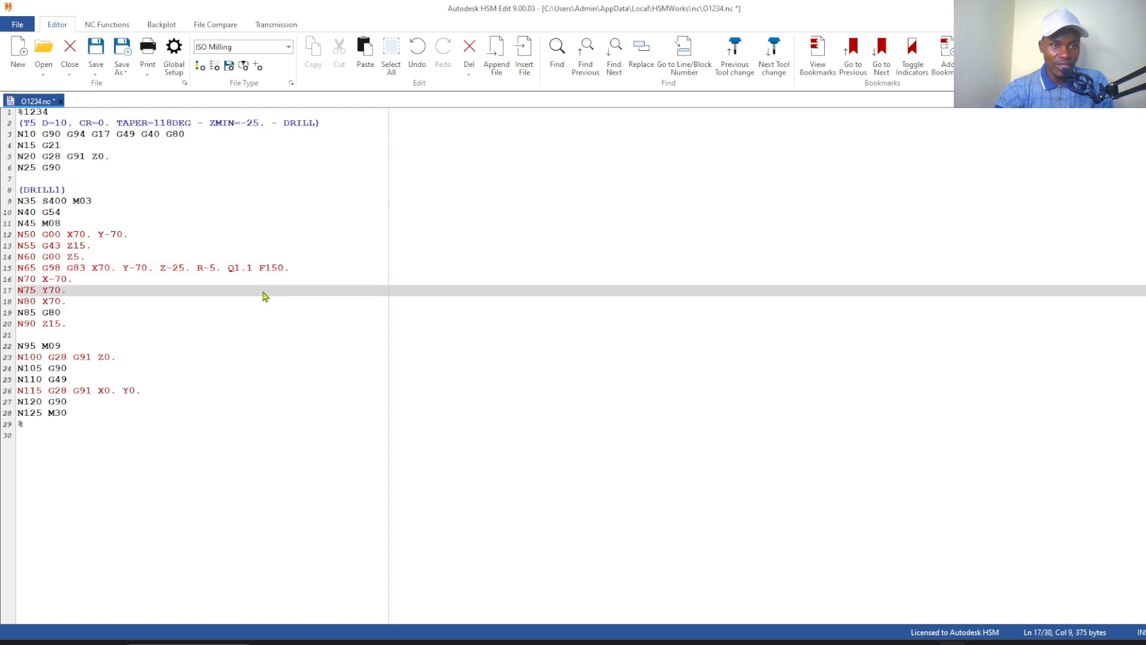
left_click(234, 269)
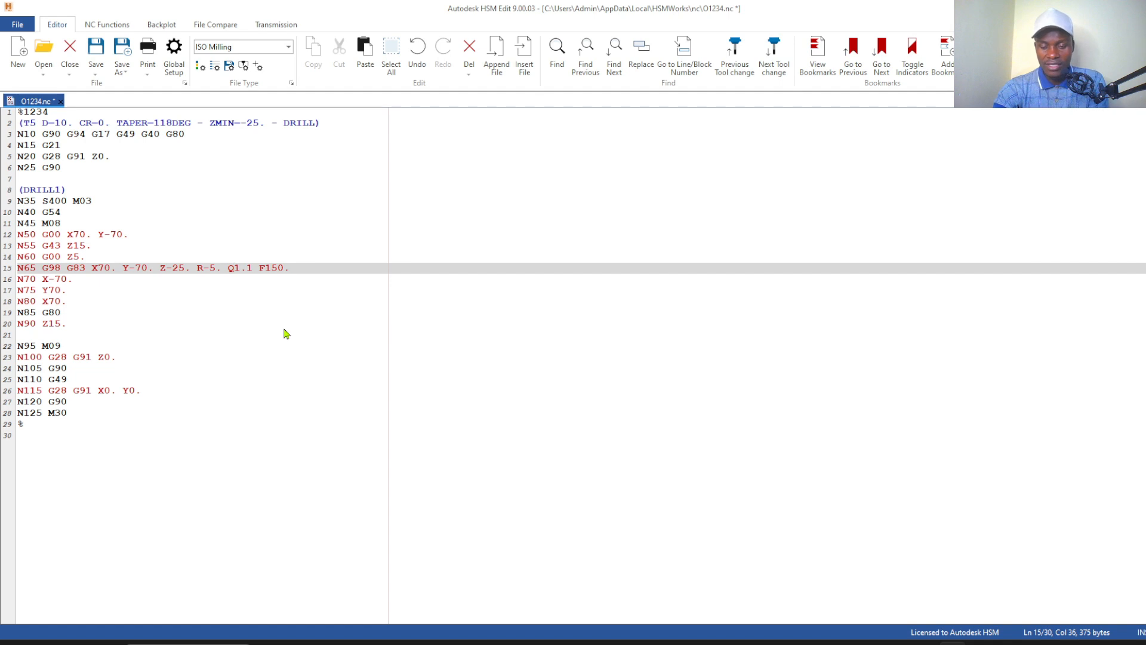
type("-")
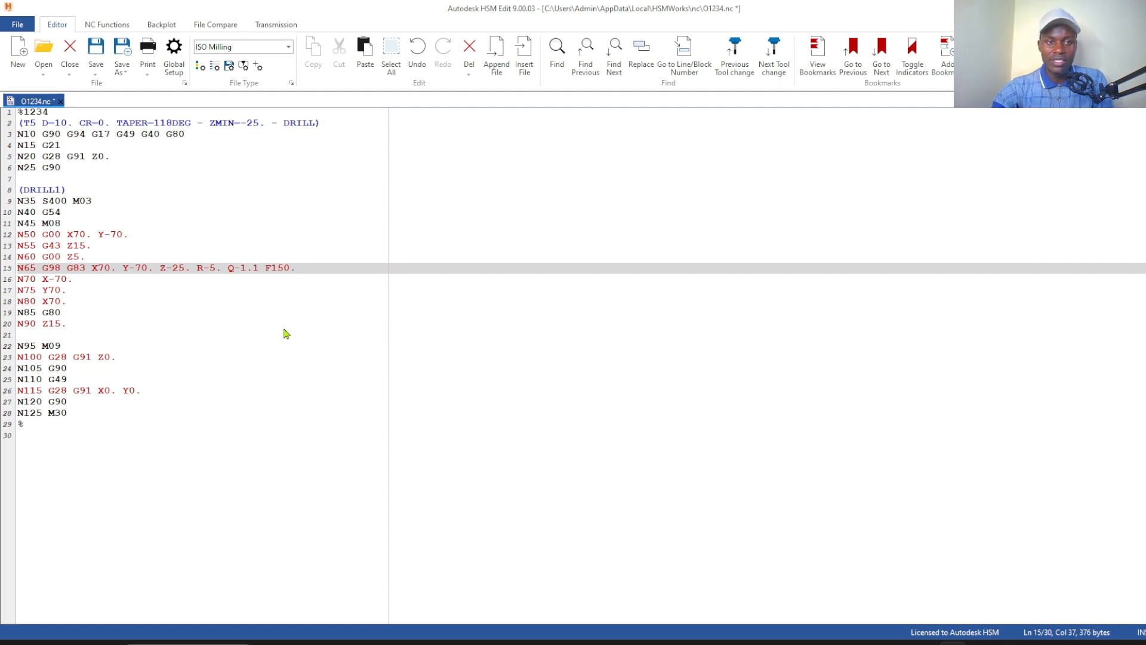
left_click(251, 335)
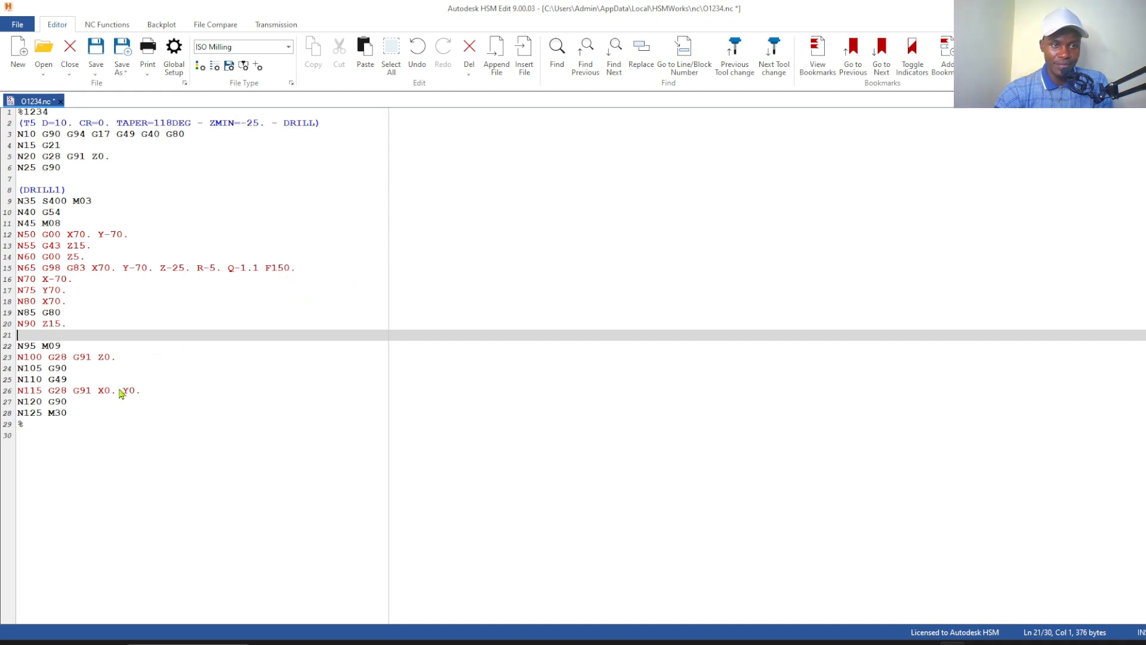
left_click(79, 426)
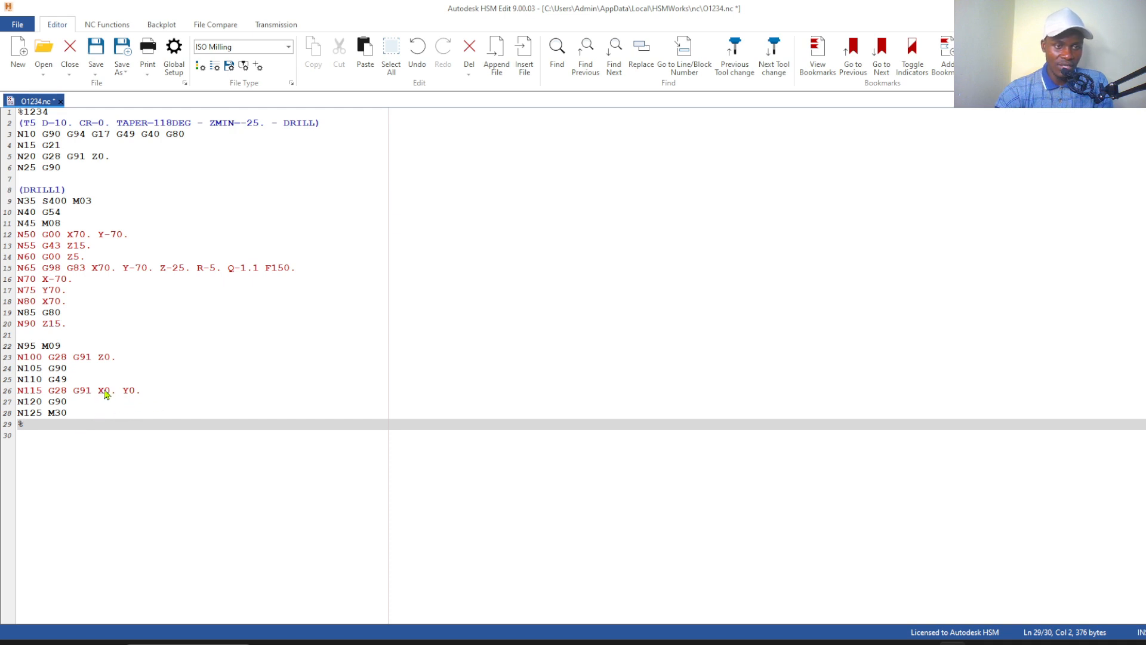
Check the closing lines N100 to N120 of the drilling program and save the file
left_click(84, 371)
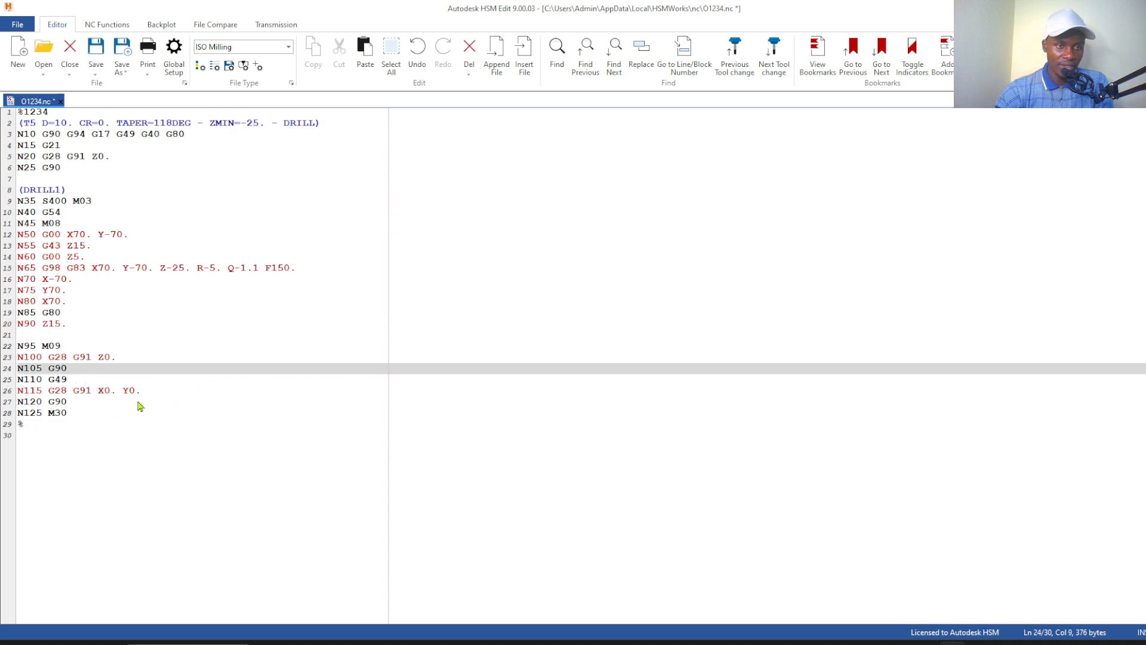
left_click(78, 402)
left_click_drag(62, 401, 17, 358)
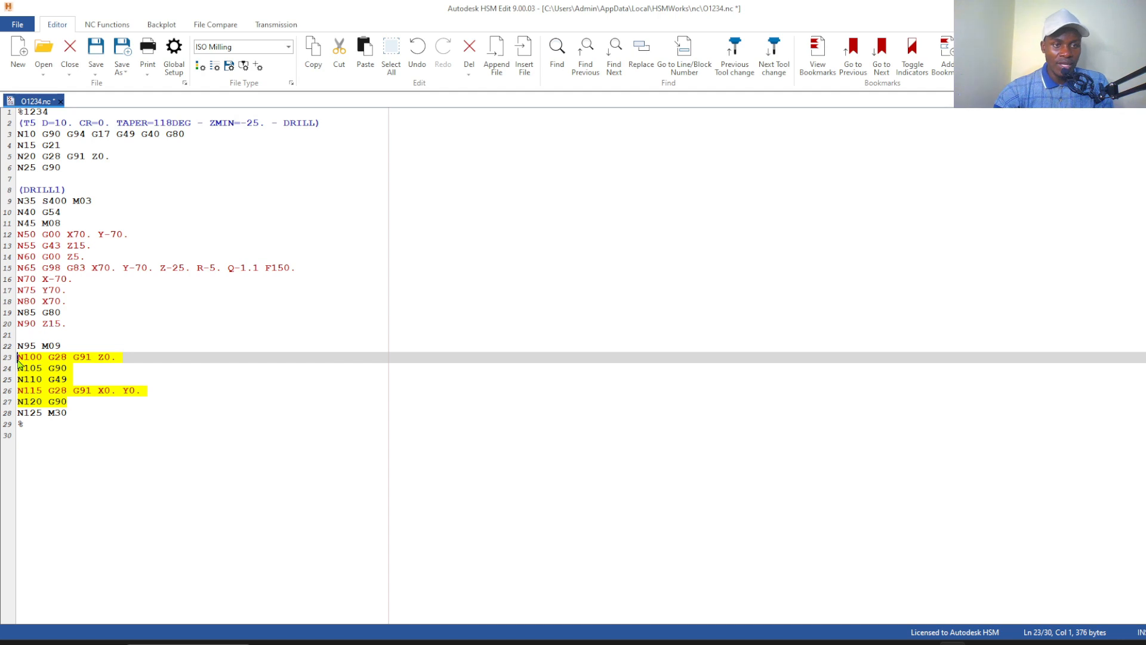
left_click(105, 425)
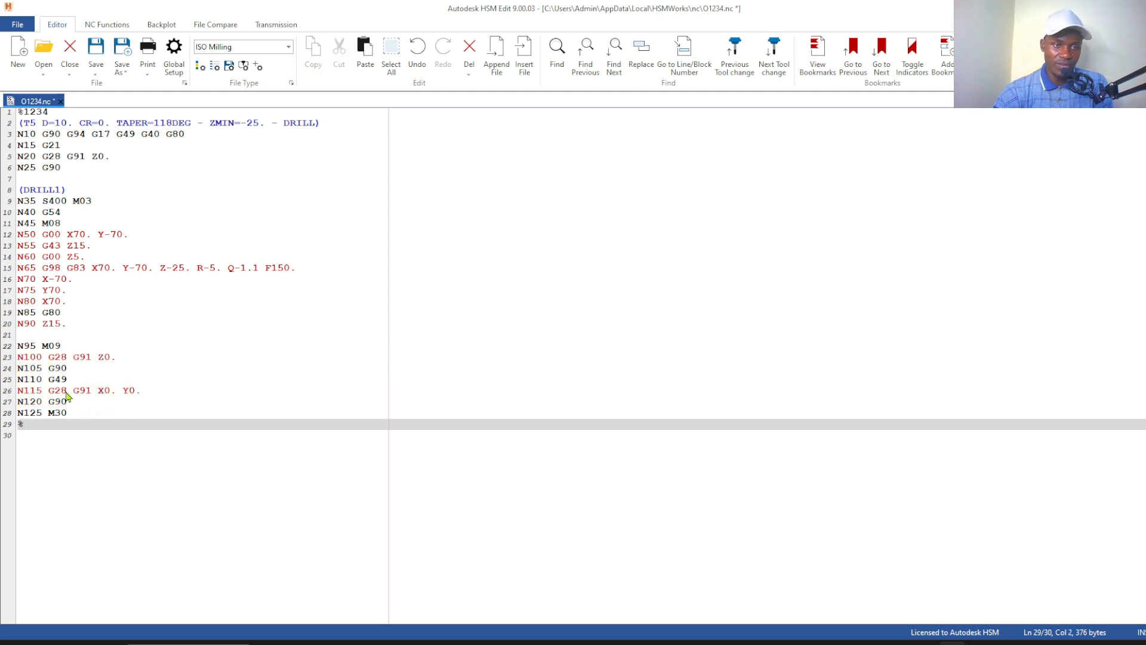
left_click_drag(80, 407, 17, 358)
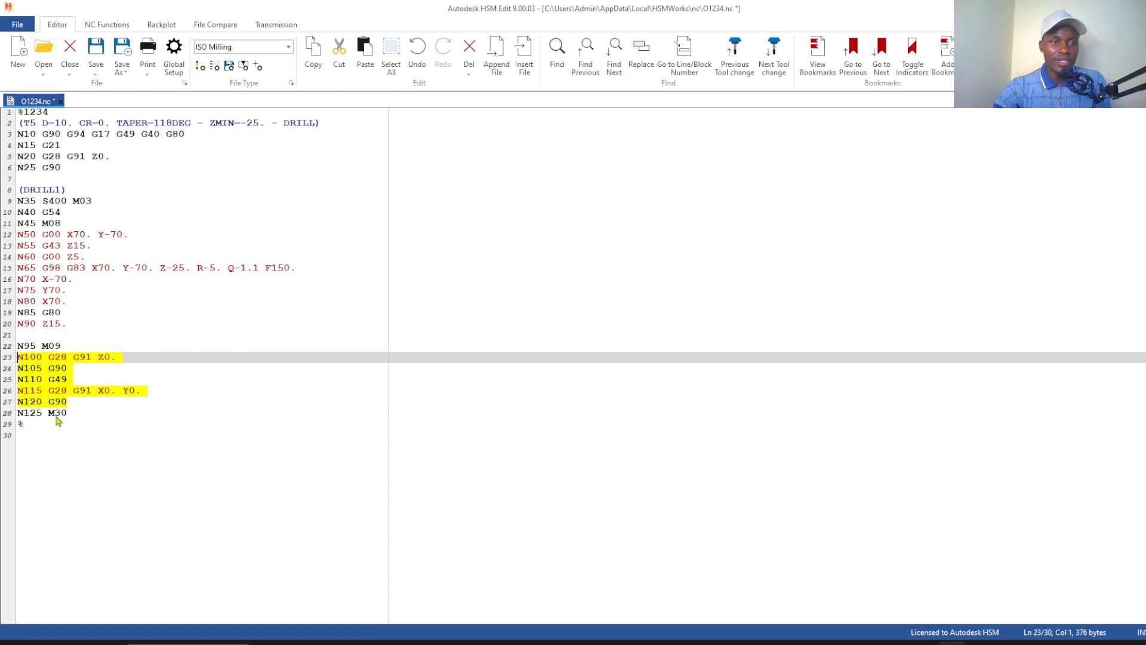
left_click(105, 465)
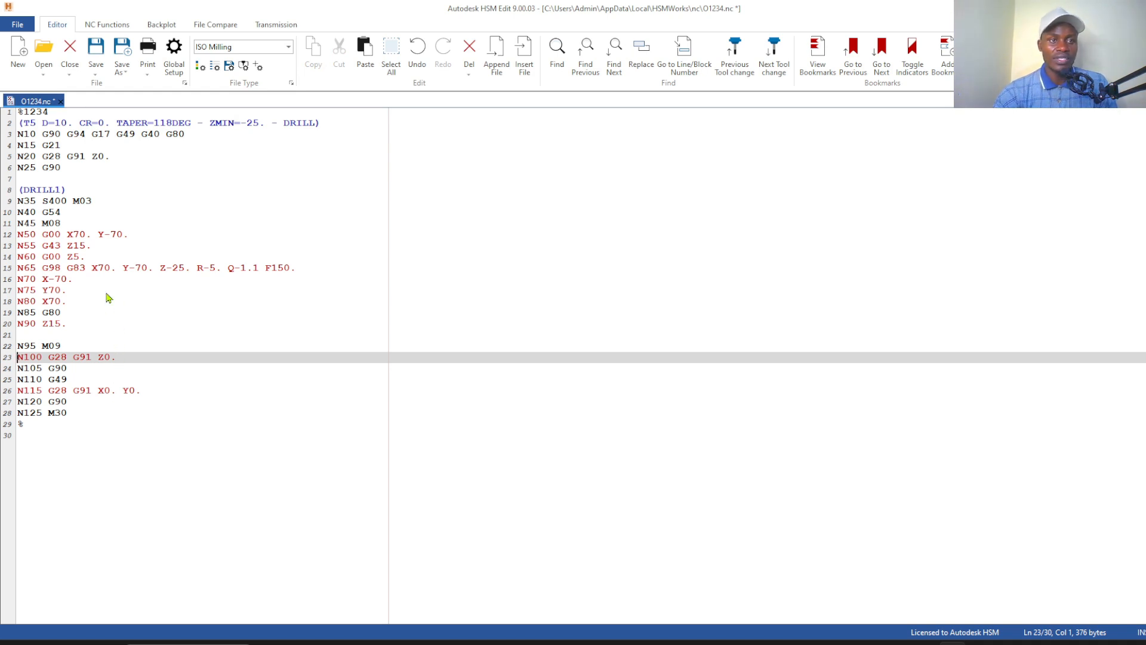
left_click(96, 51)
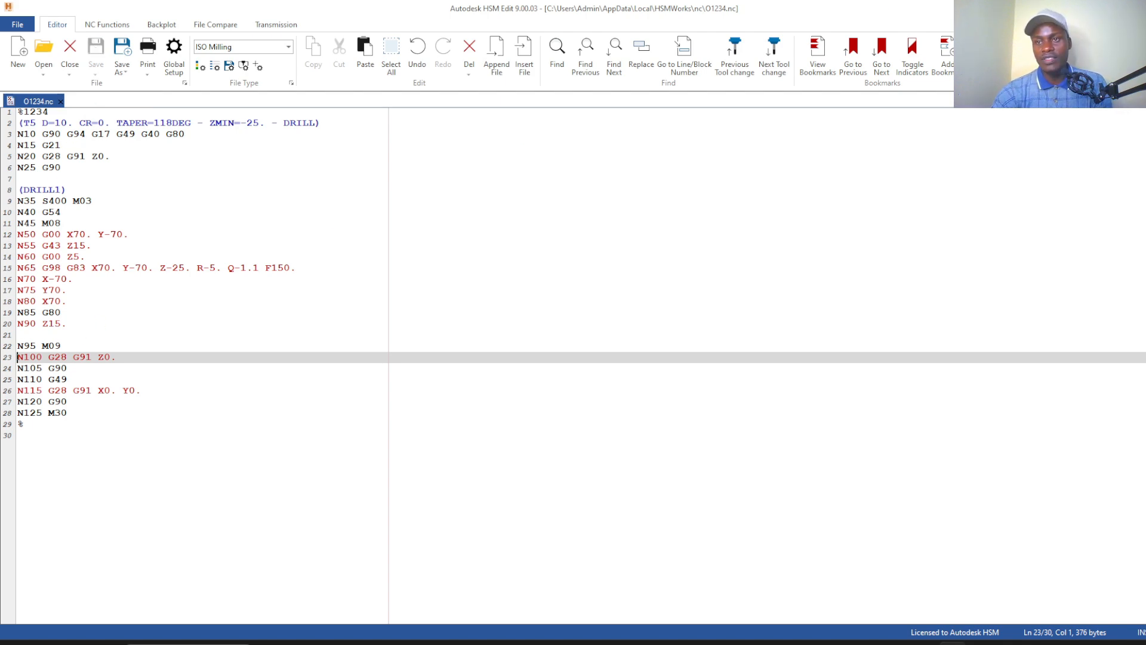
Switch to SOLIDWORKS and start post-processing the Slot1 operation
key("alt+Tab")
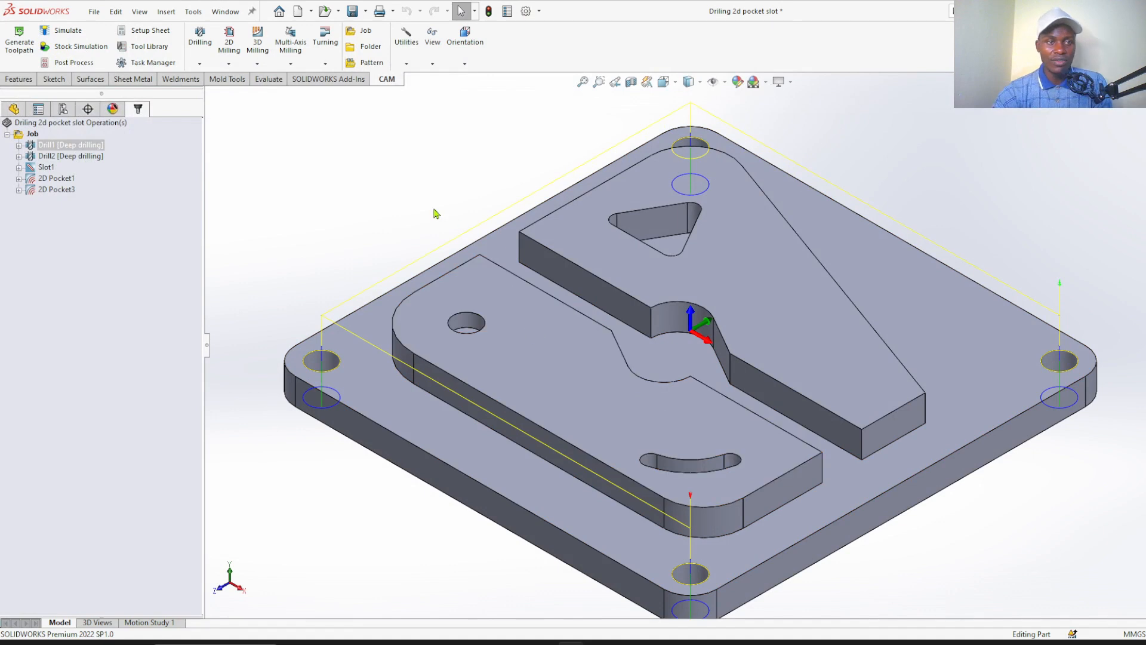
left_click(67, 158)
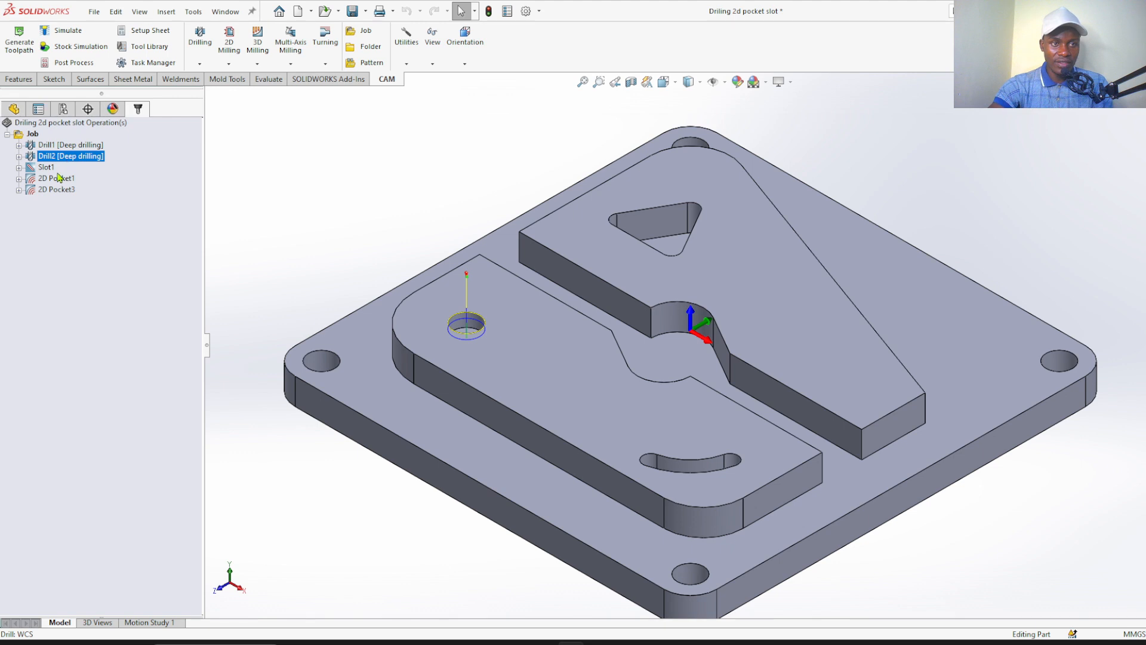
left_click(53, 170)
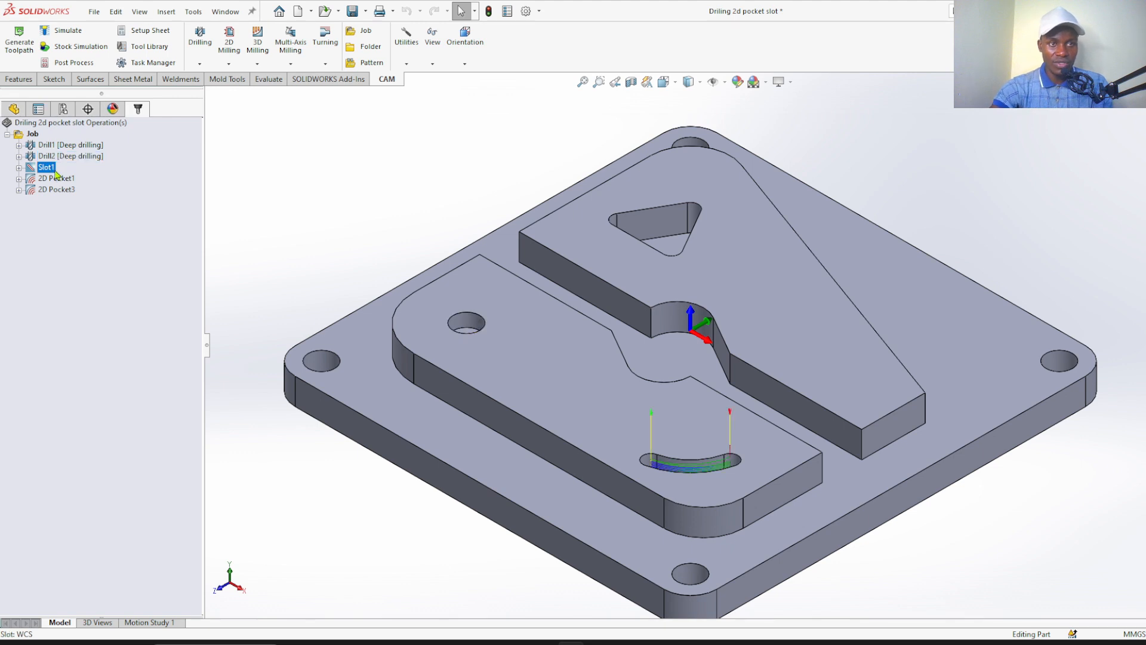
left_click(64, 65)
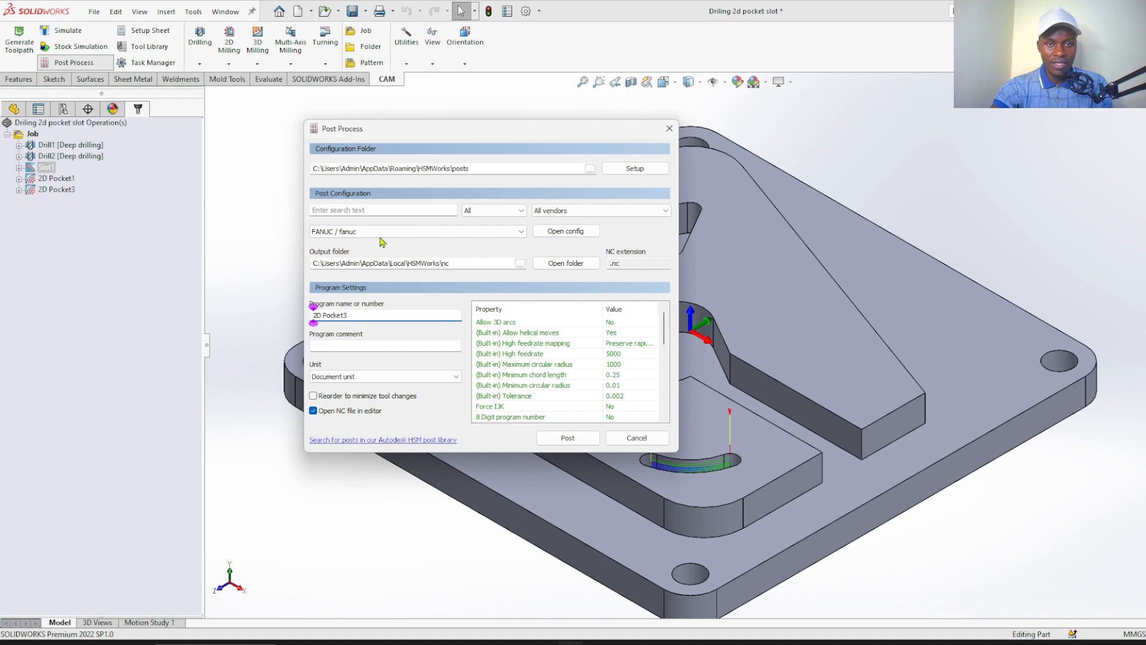
Use the FANUC / fanuc post configuration and set the program number to 1234
left_click(515, 238)
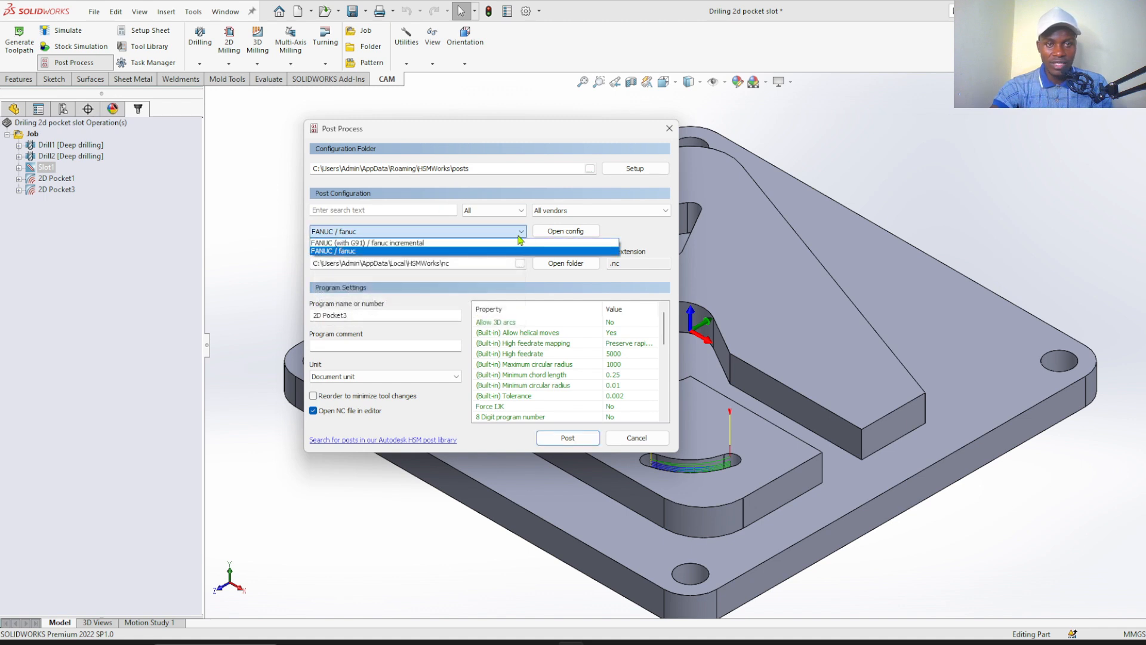
left_click(508, 243)
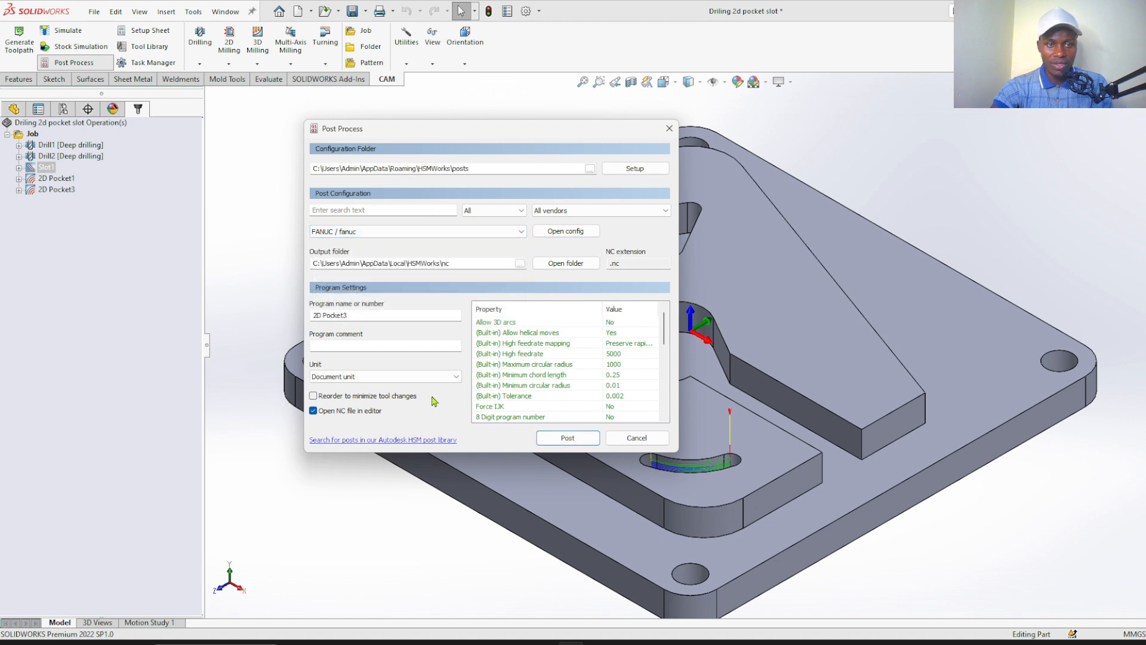
left_click_drag(351, 315, 277, 318)
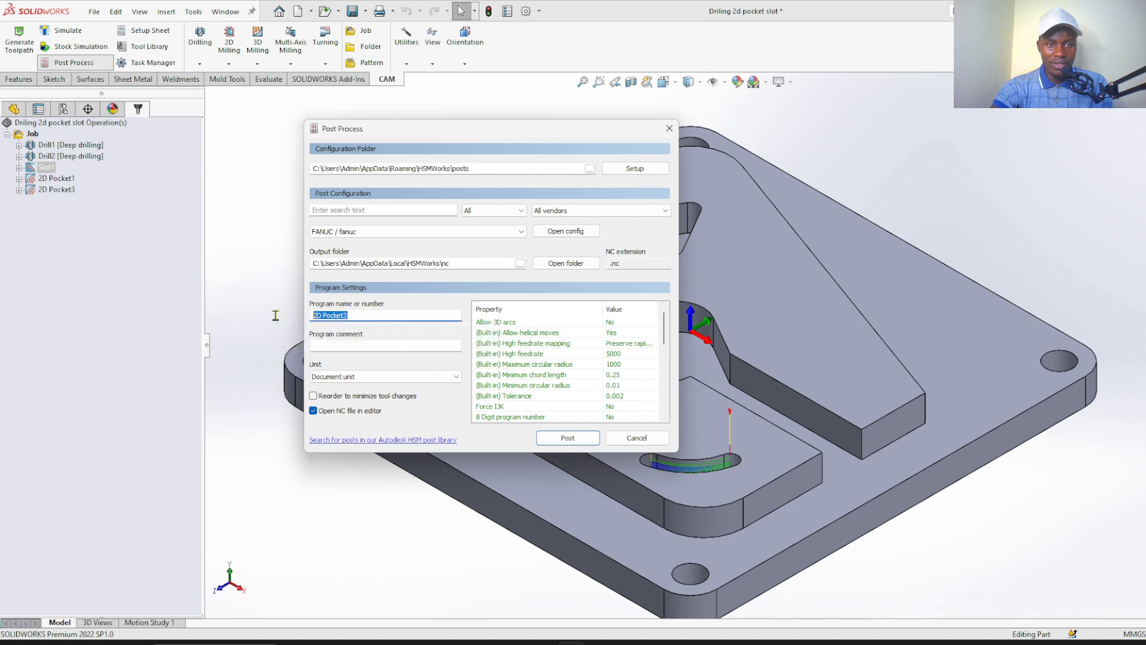
type("1234")
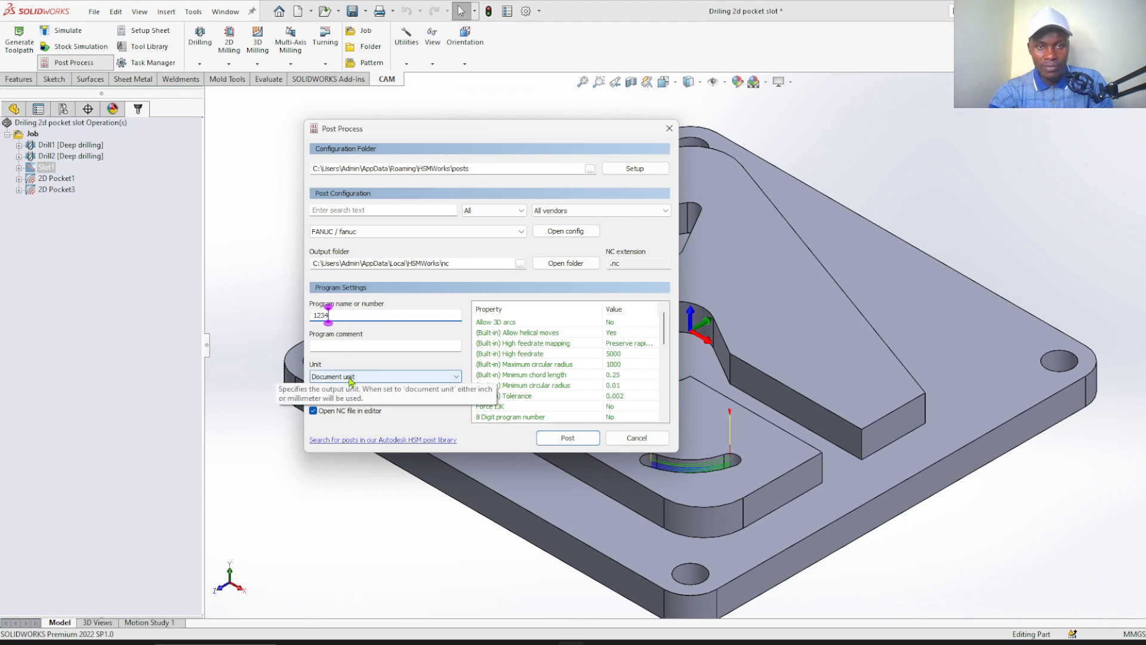
Filter the post configurations to Milling posts from the vendor Fanuc, keeping FANUC / fanuc selected
left_click(521, 232)
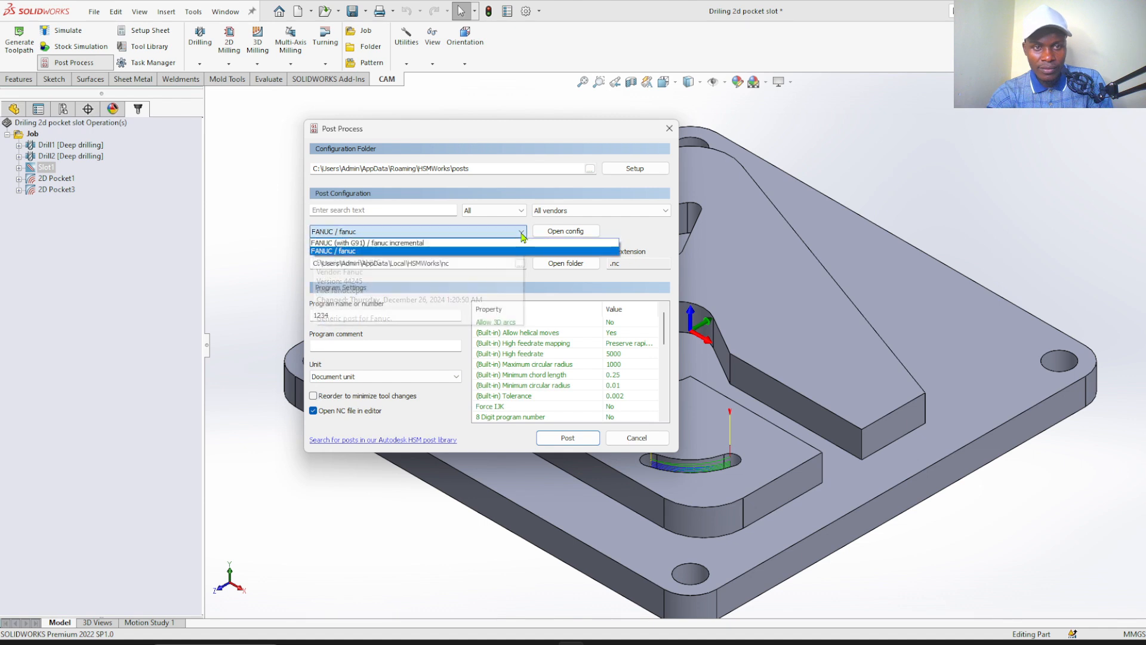
left_click(522, 234)
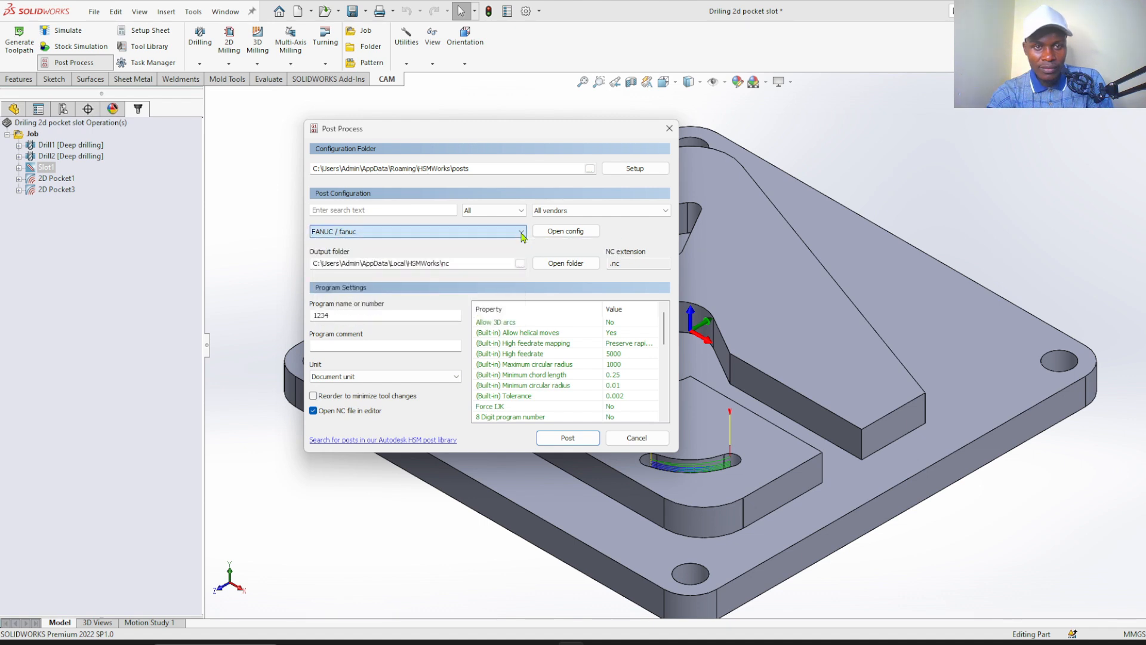
left_click(505, 212)
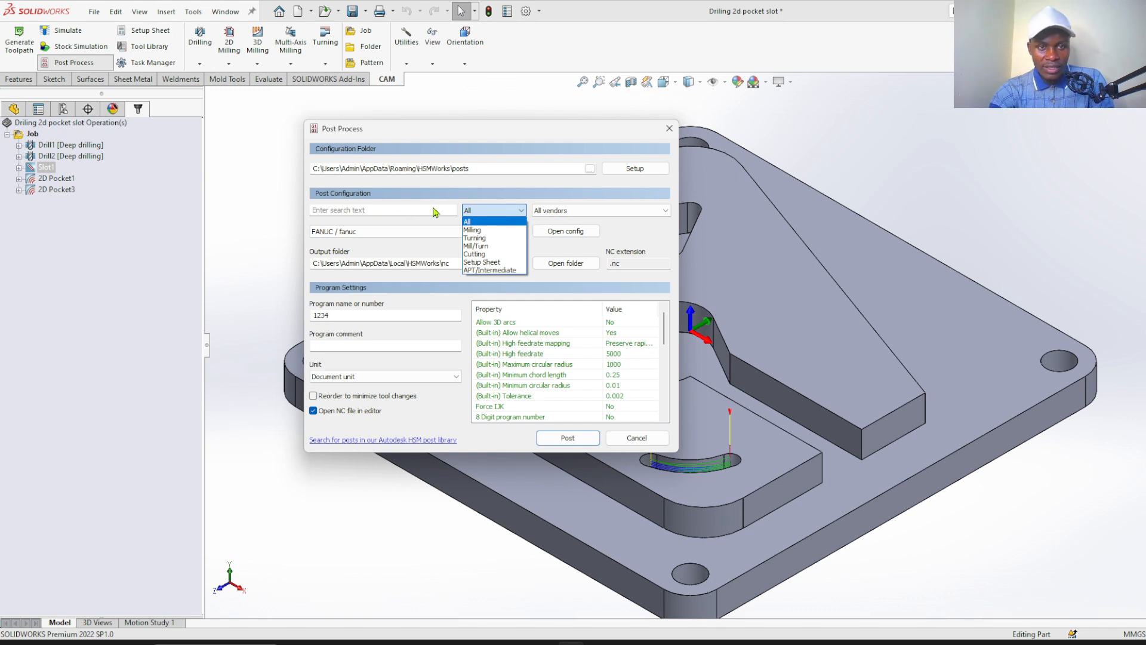
left_click(499, 229)
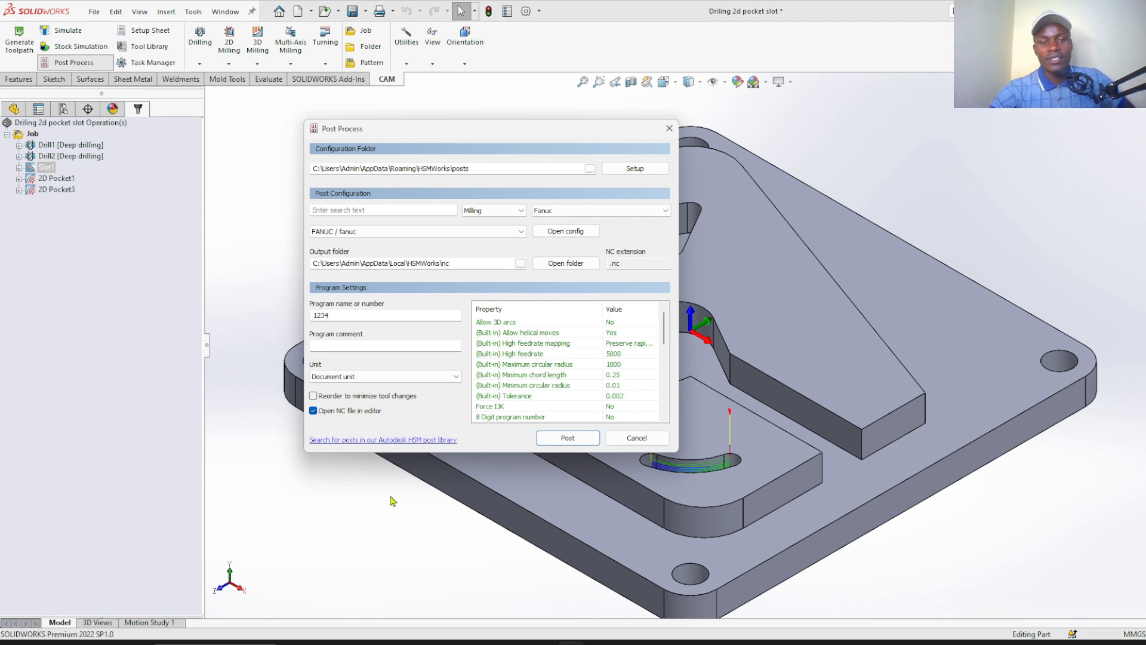
Post the slot program and save the NC file as OSLOT
left_click(556, 439)
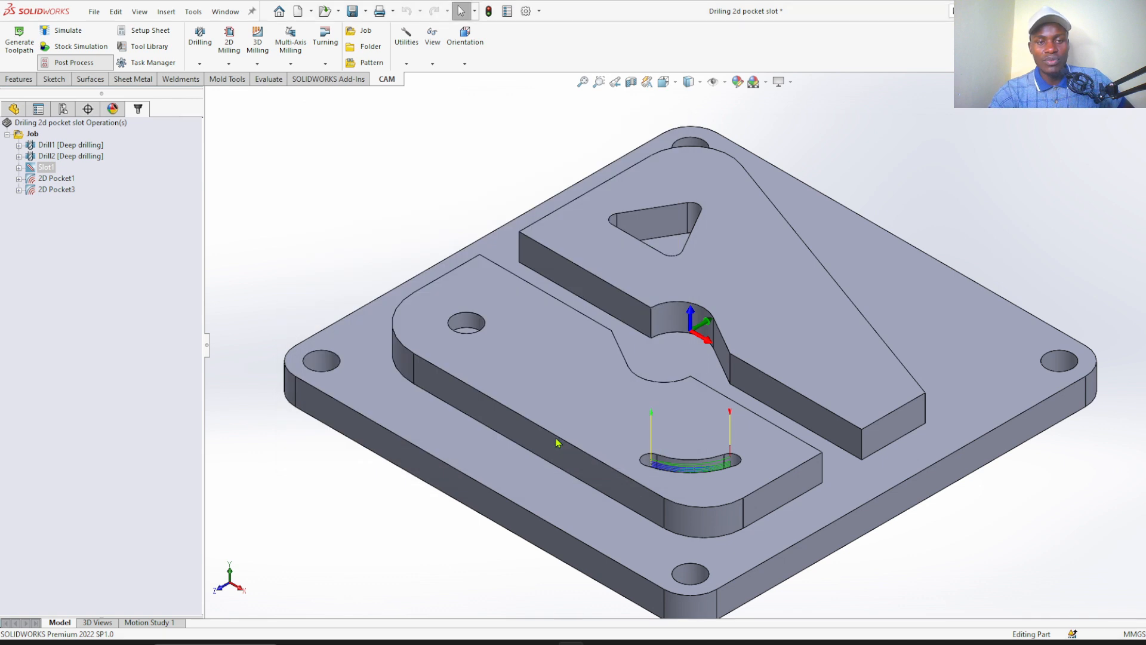
left_click(89, 245)
type("O1234")
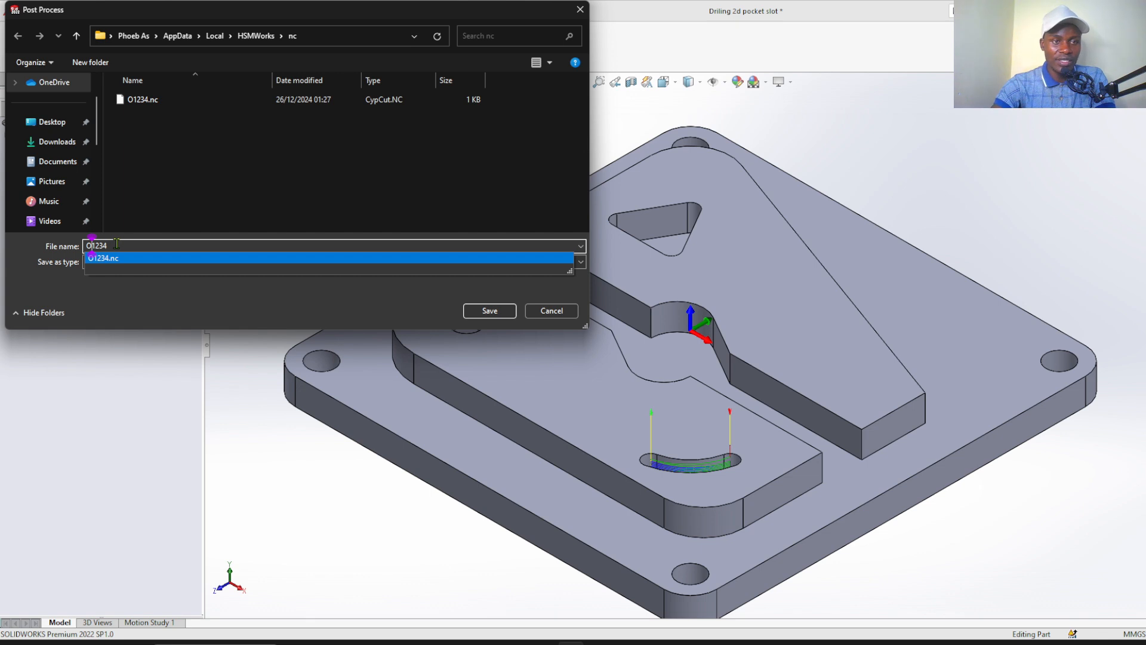
left_click(125, 246)
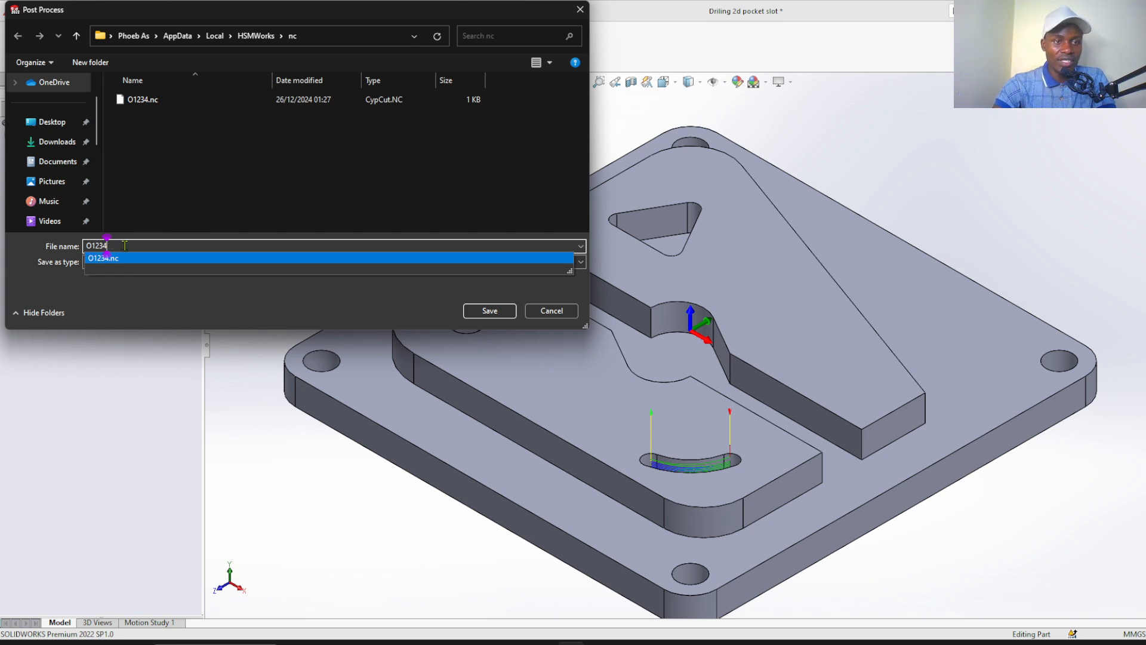
key("BackSpace")
key("BackSpace")
key("BackSpace")
key("BackSpace")
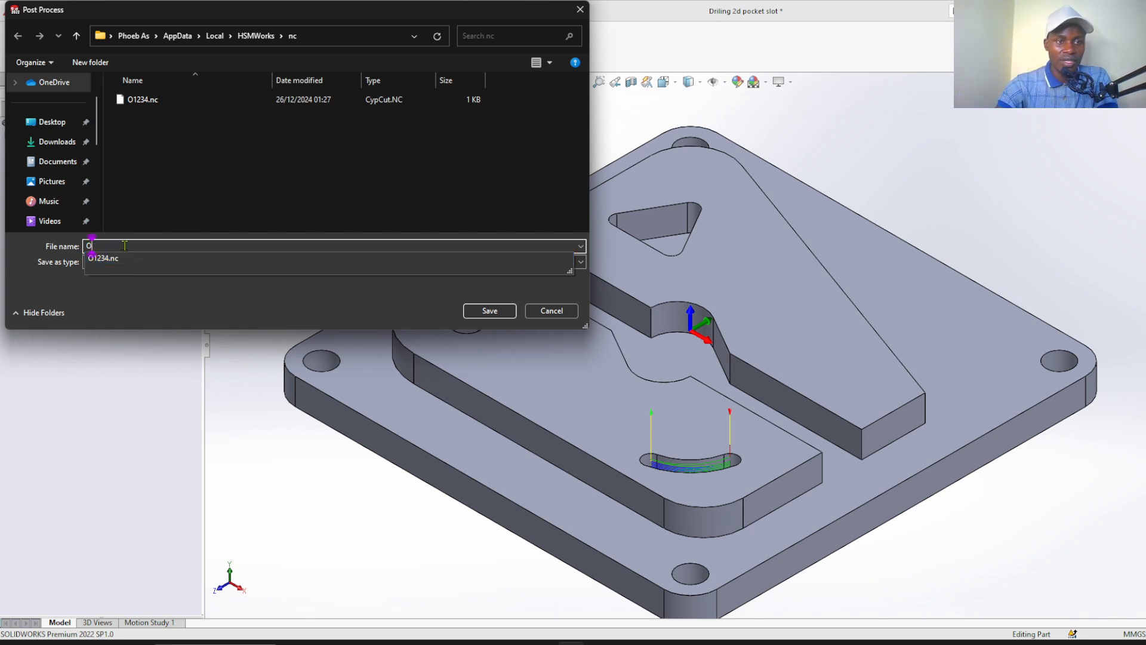
type("SLOT")
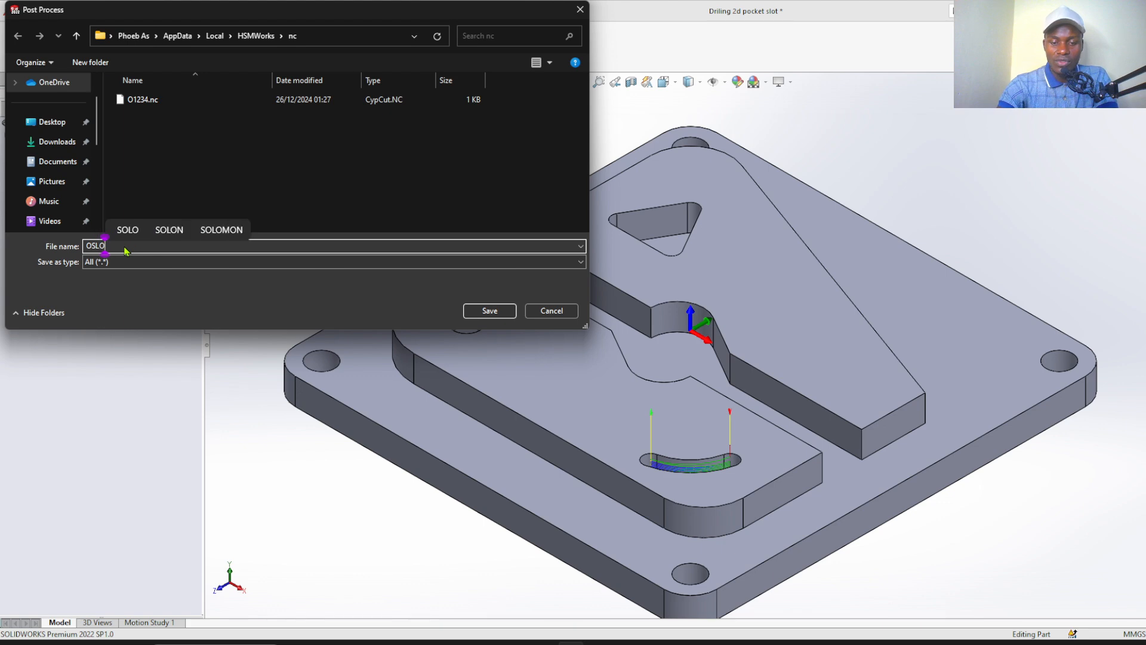
left_click(486, 311)
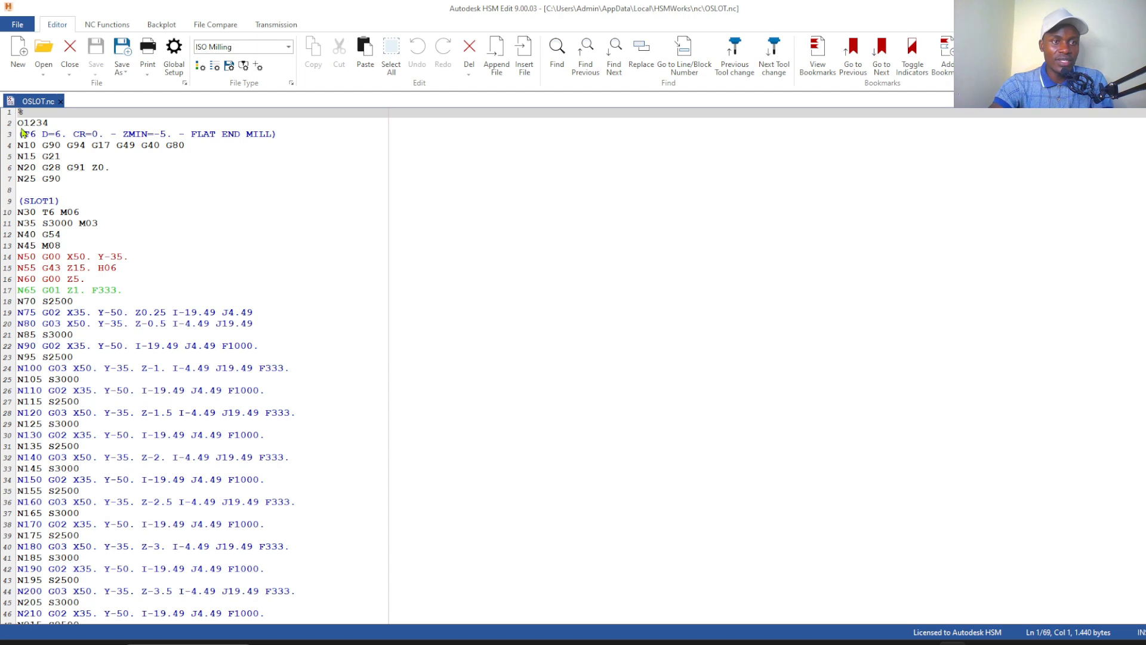
Remove the letter O and the line break before the slot program's number so the header reads %1234
left_click(24, 125)
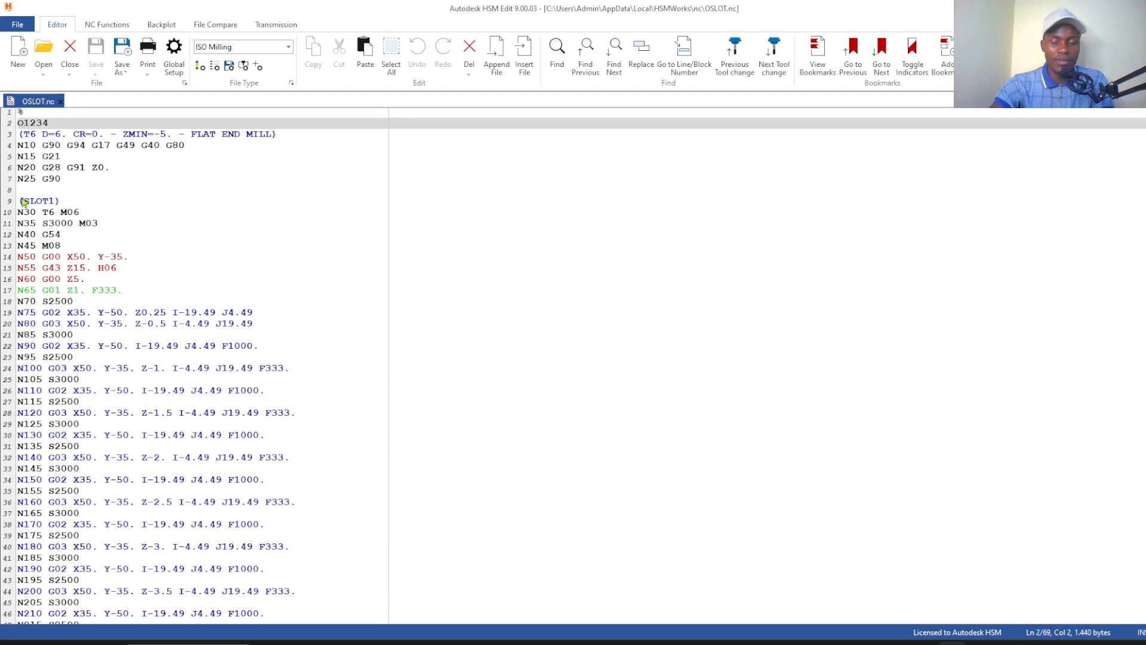
key("BackSpace")
key("BackSpace")
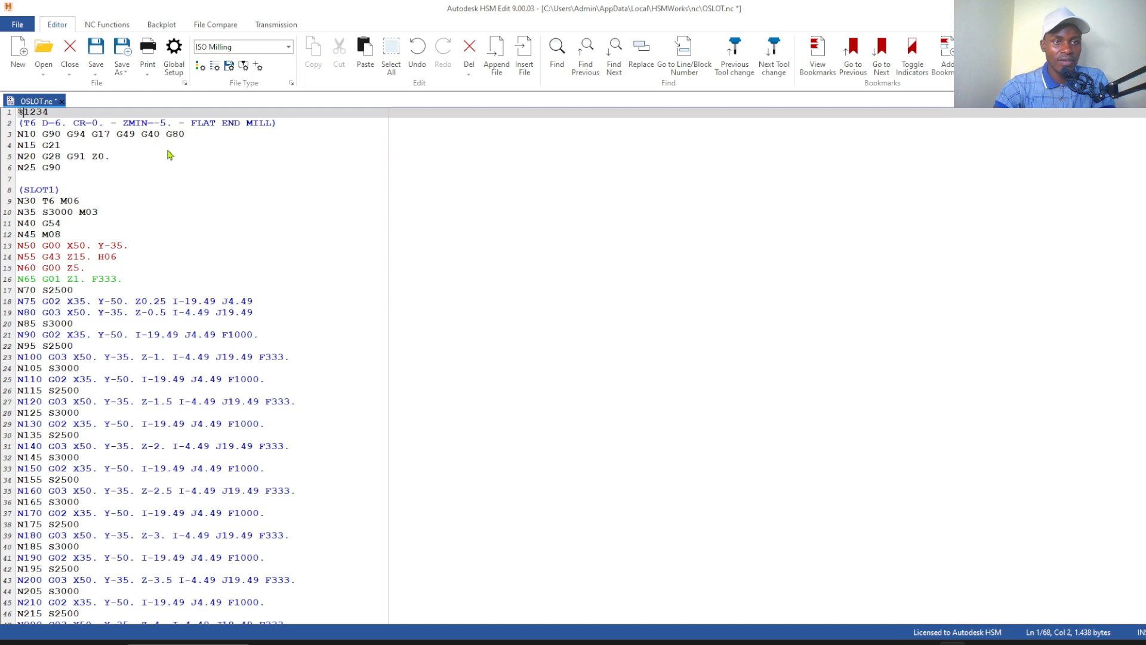
Add the G64 command to the end of line N10 in the slot program
left_click(136, 159)
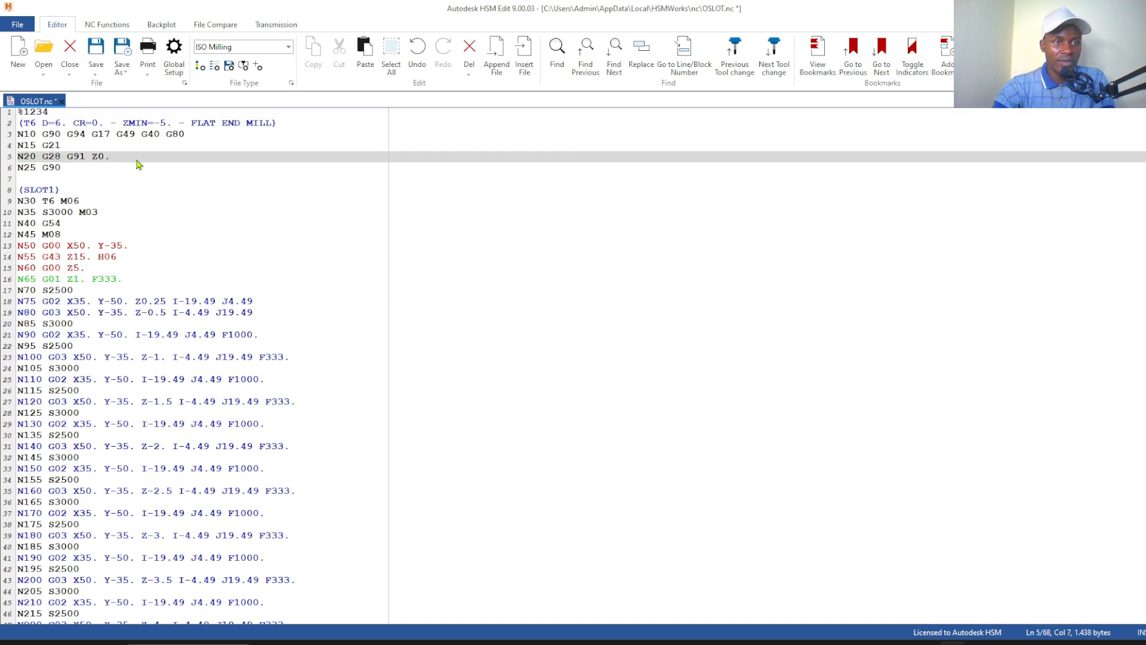
left_click(35, 189)
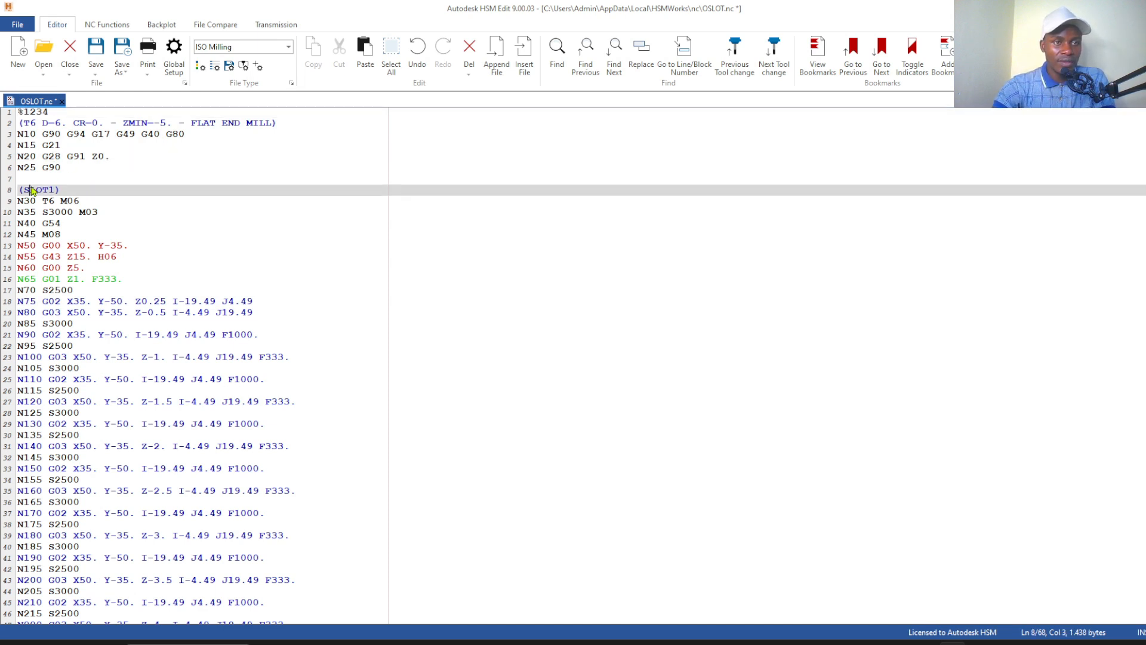
left_click(208, 138)
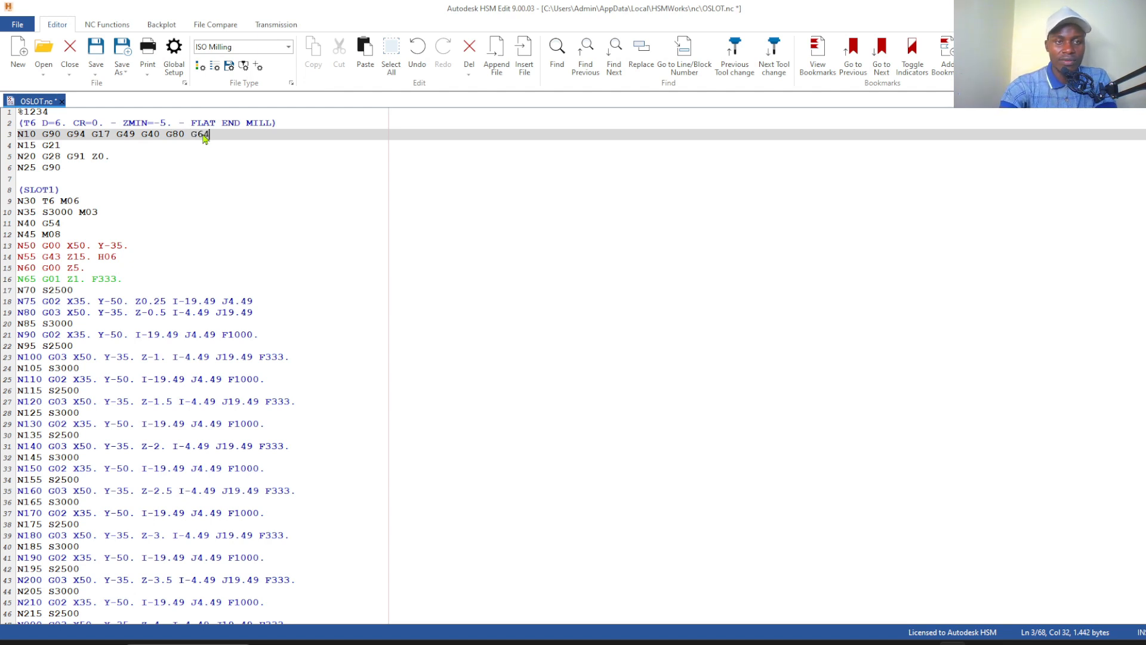
Examine the slot program's header and the setup codes G90, G94, G17, G49, G40, G80 and G64 on line N10
left_click(172, 173)
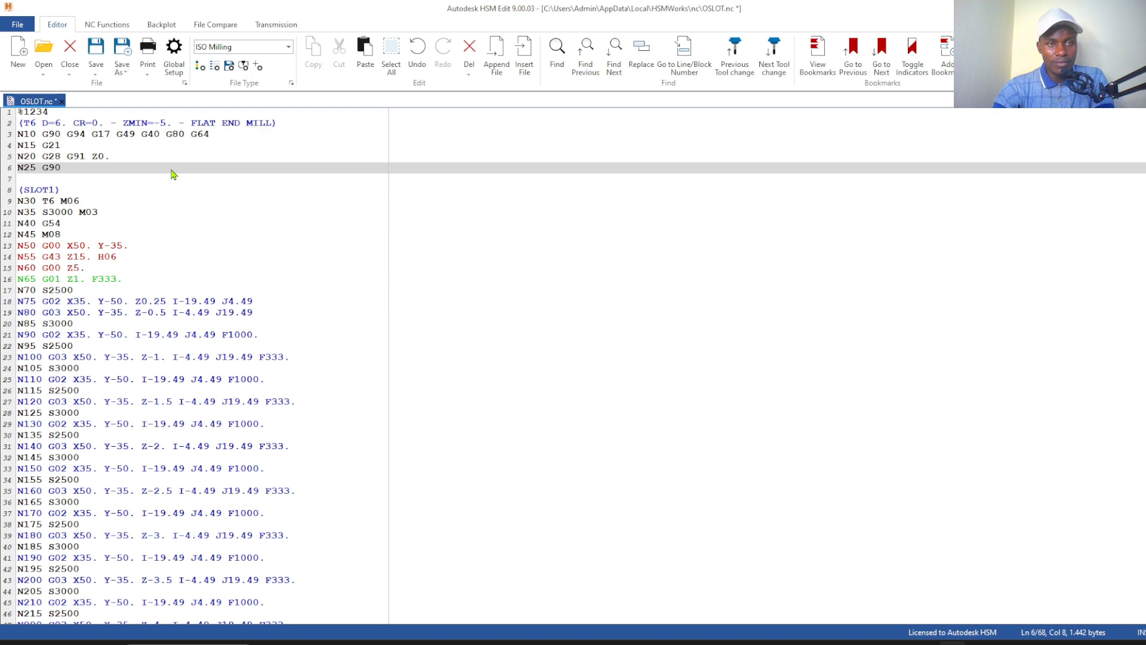
left_click(100, 113)
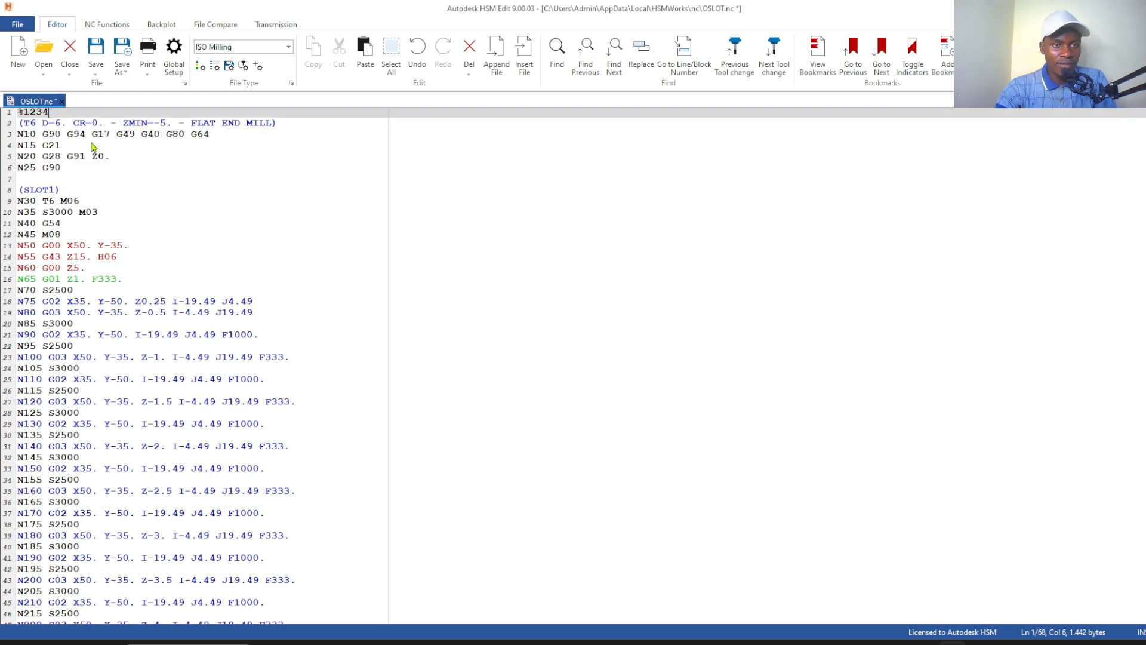
left_click(61, 146)
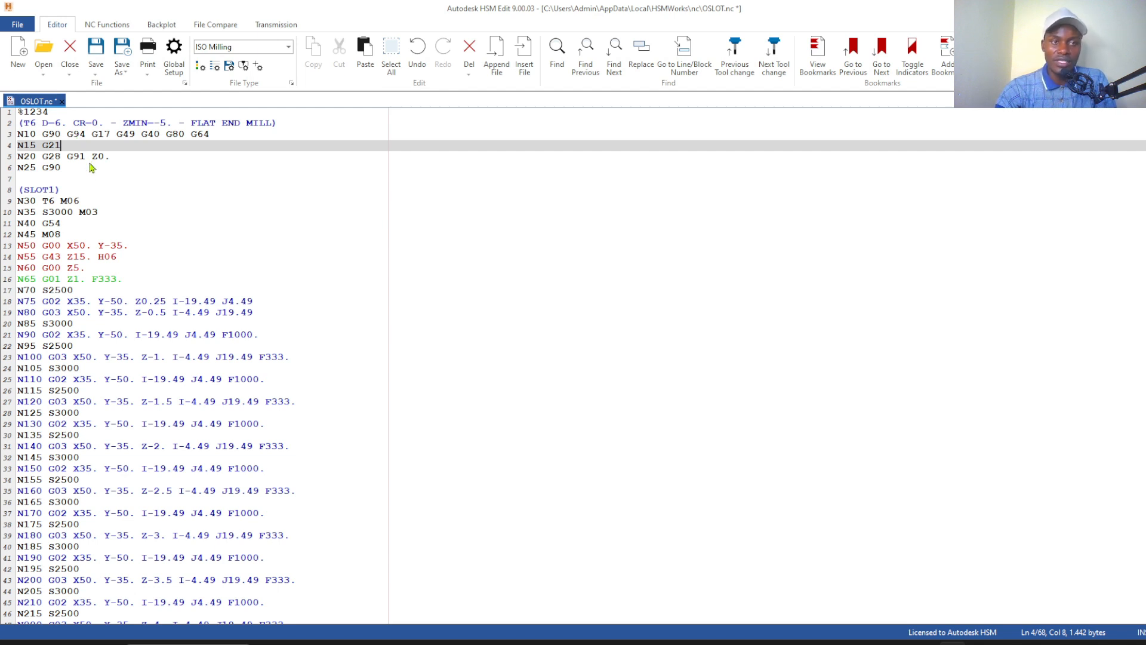
left_click(55, 137)
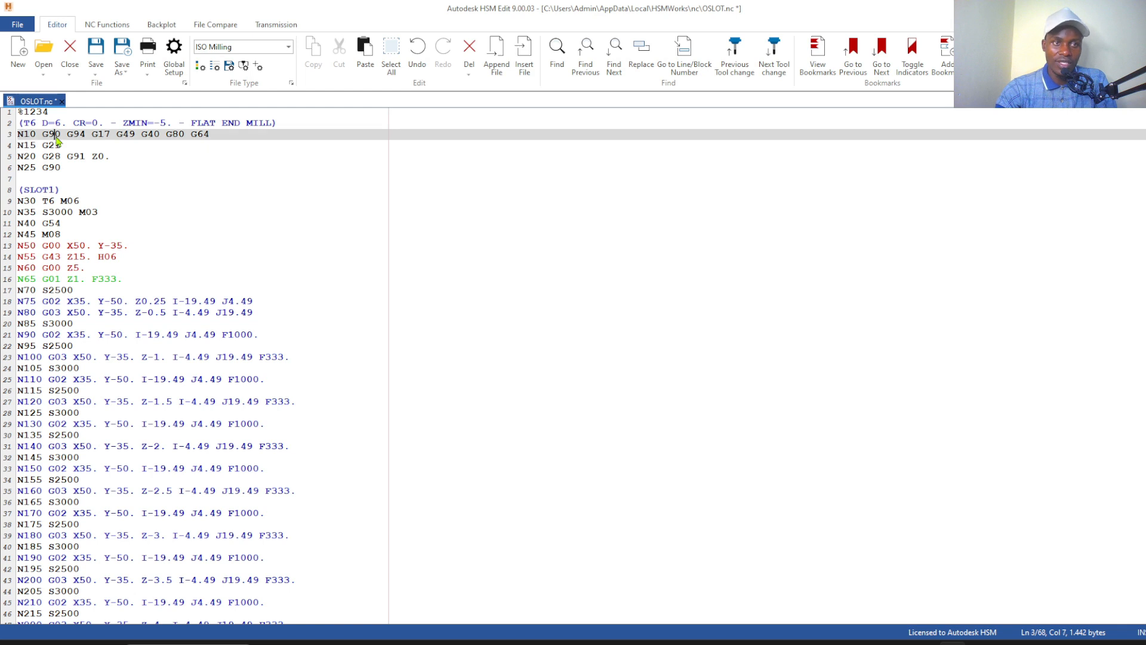
left_click(75, 151)
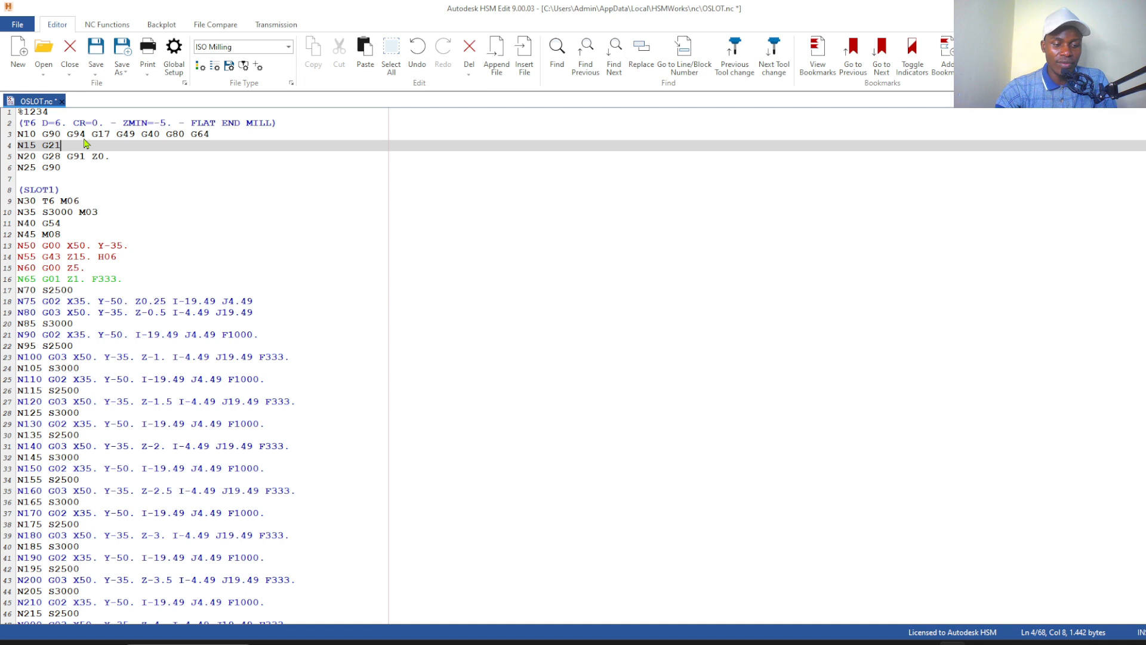
left_click(97, 172)
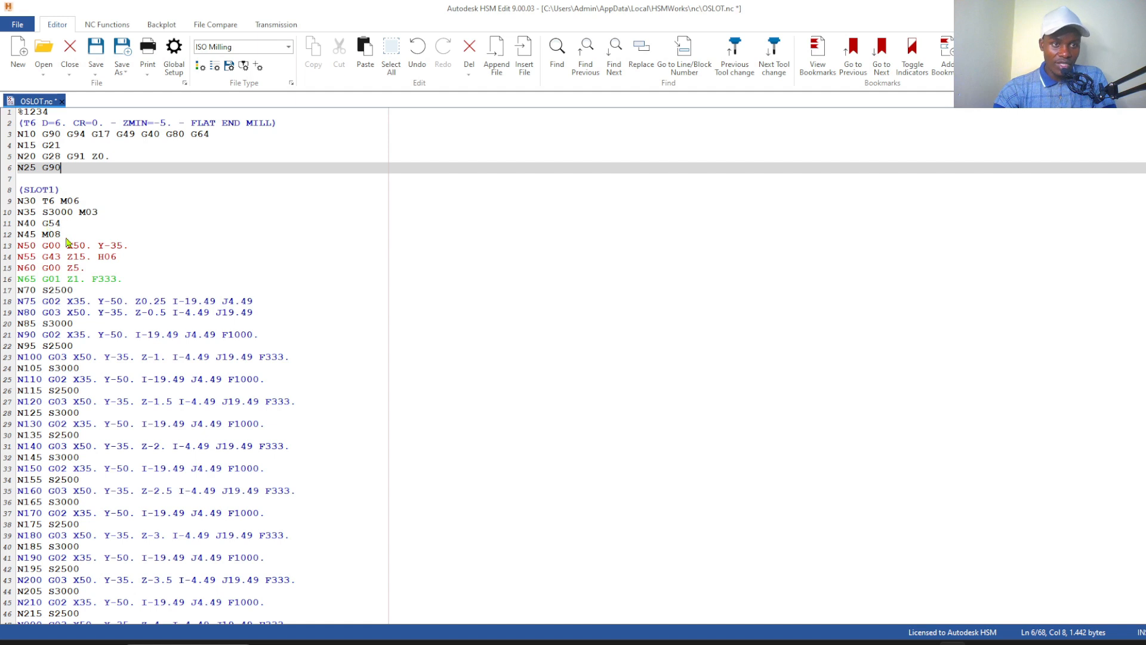
left_click(86, 135)
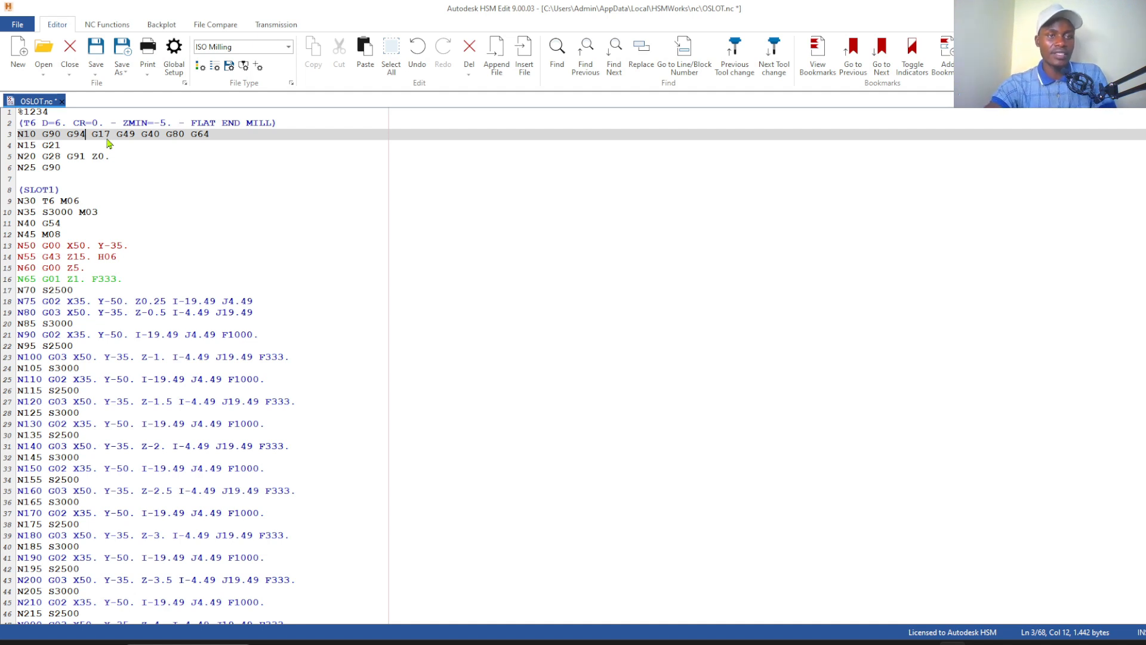
left_click(137, 180)
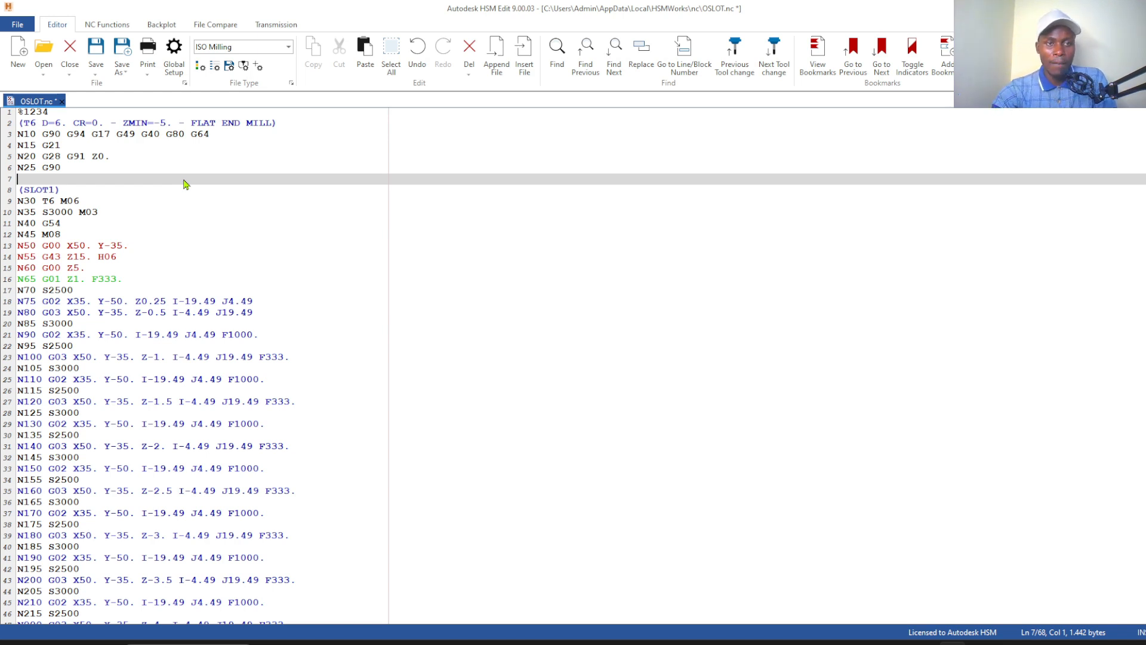
left_click(218, 138)
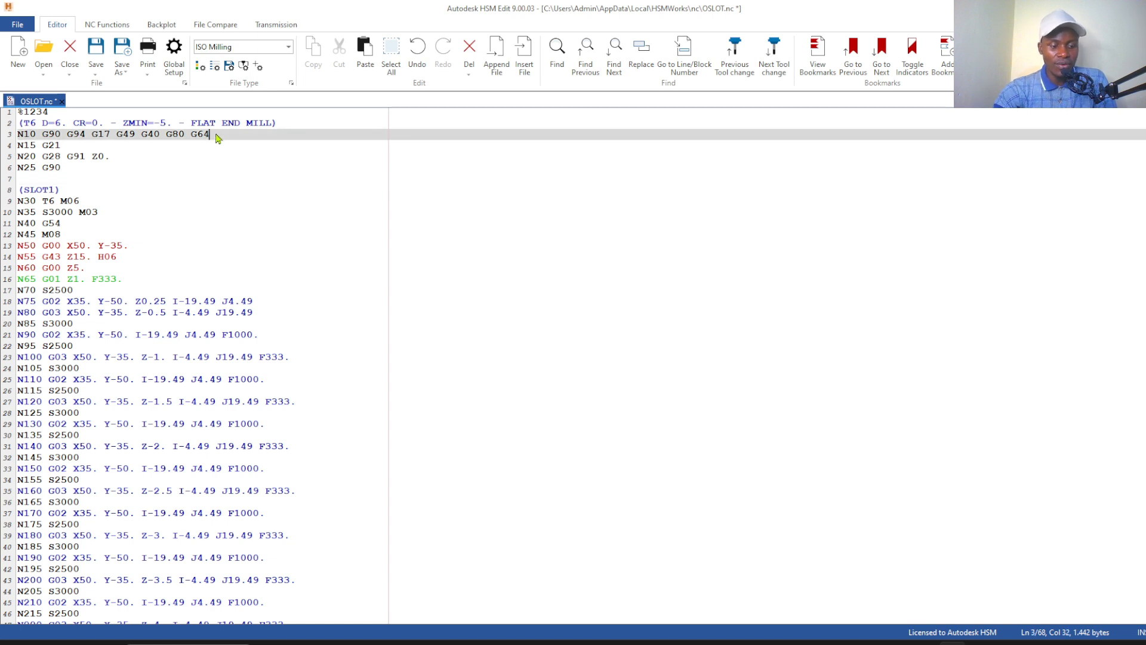
left_click(201, 170)
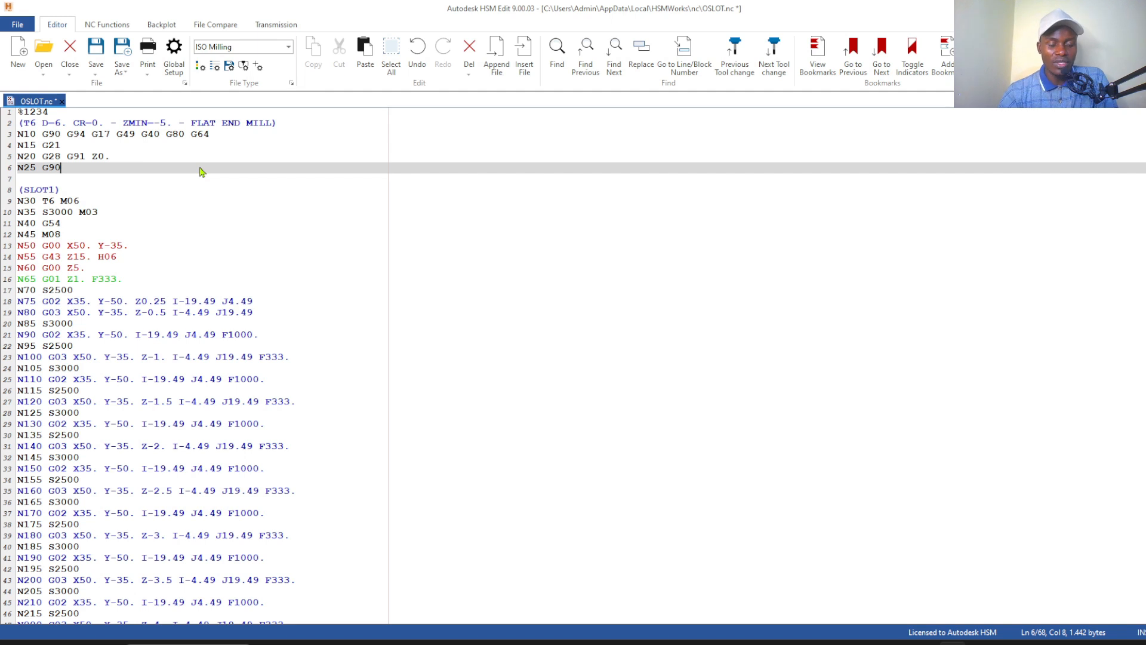
left_click(220, 139)
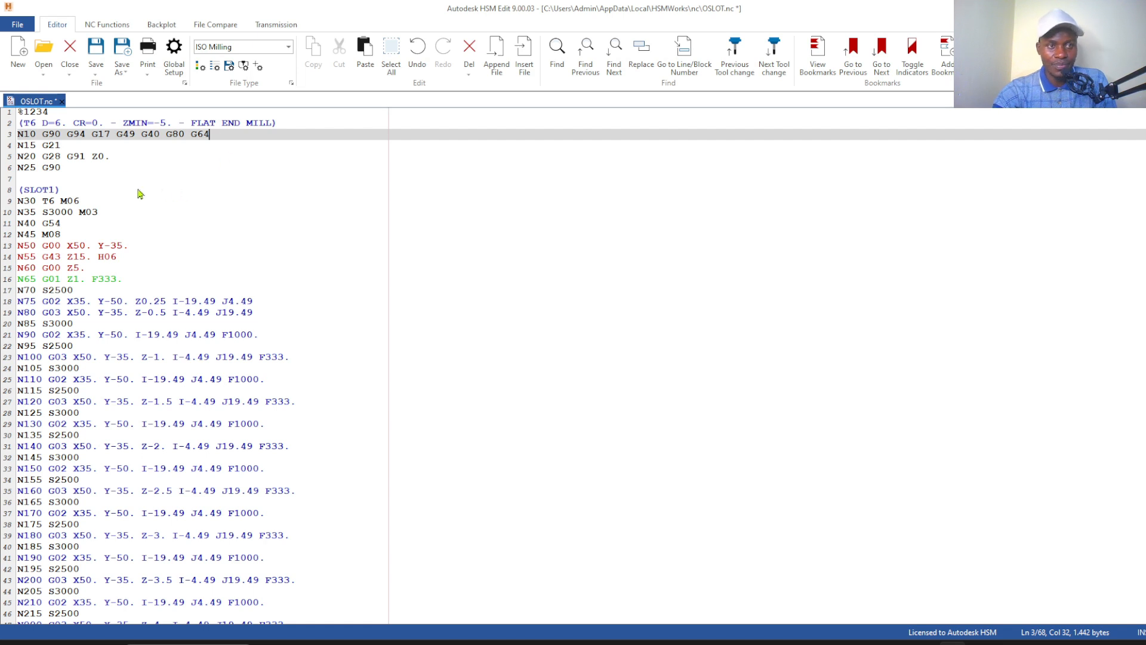
Examine the unit, home-return and absolute-positioning codes on lines N15 to N25 and the work offset on line N40
left_click(66, 148)
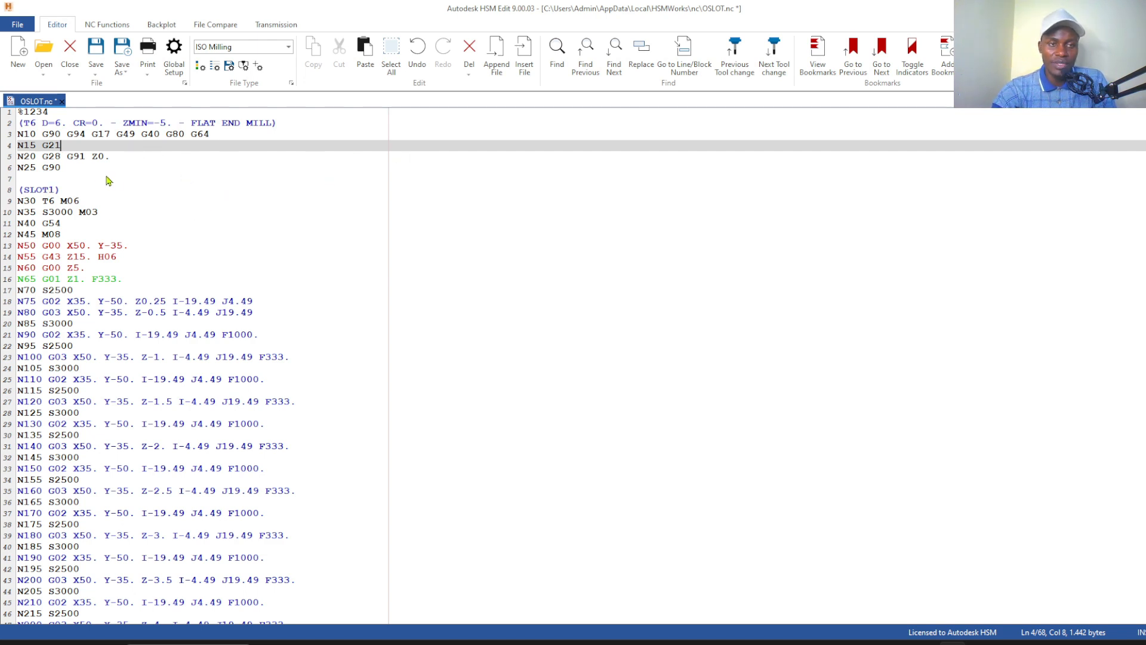
left_click(36, 169)
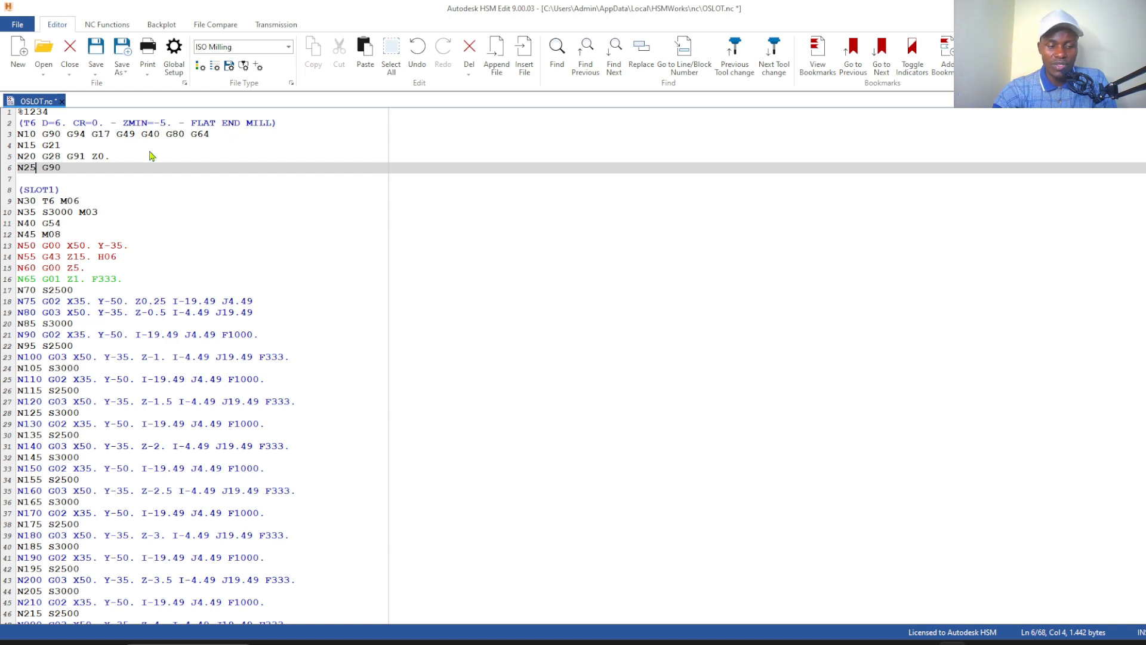
left_click(61, 156)
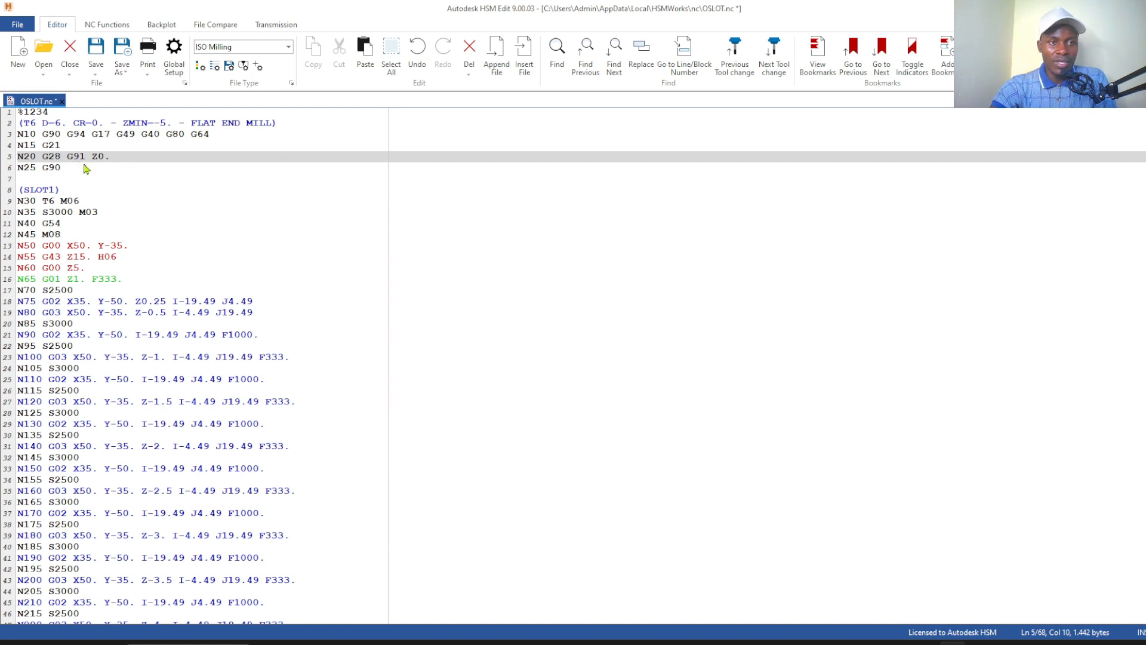
left_click(85, 169)
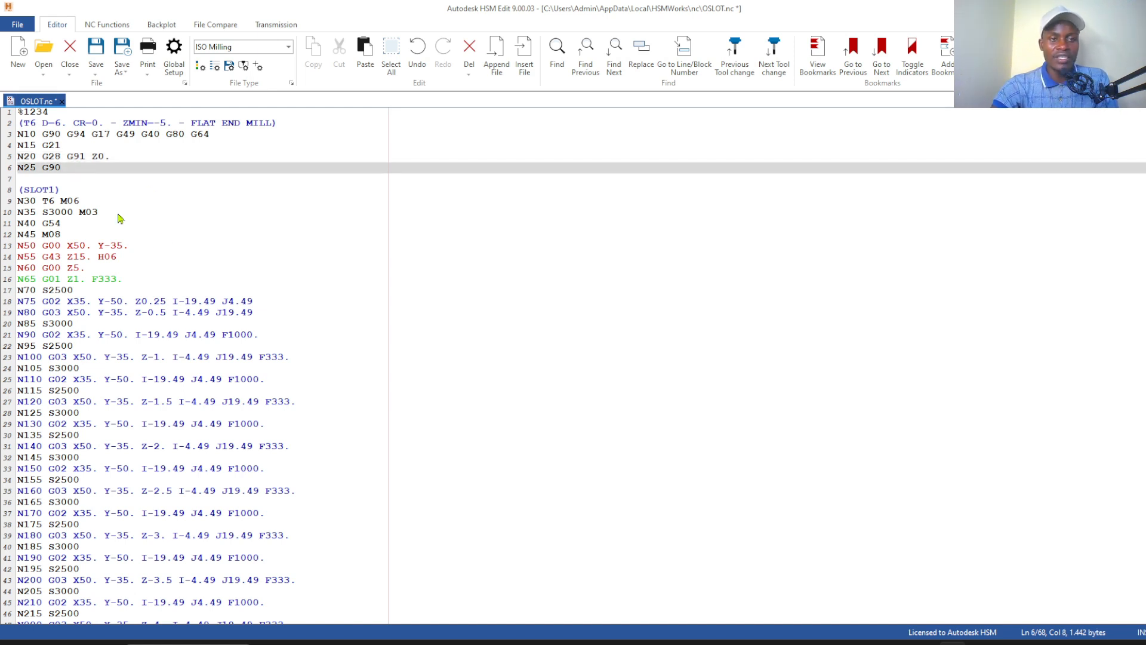
key("Up")
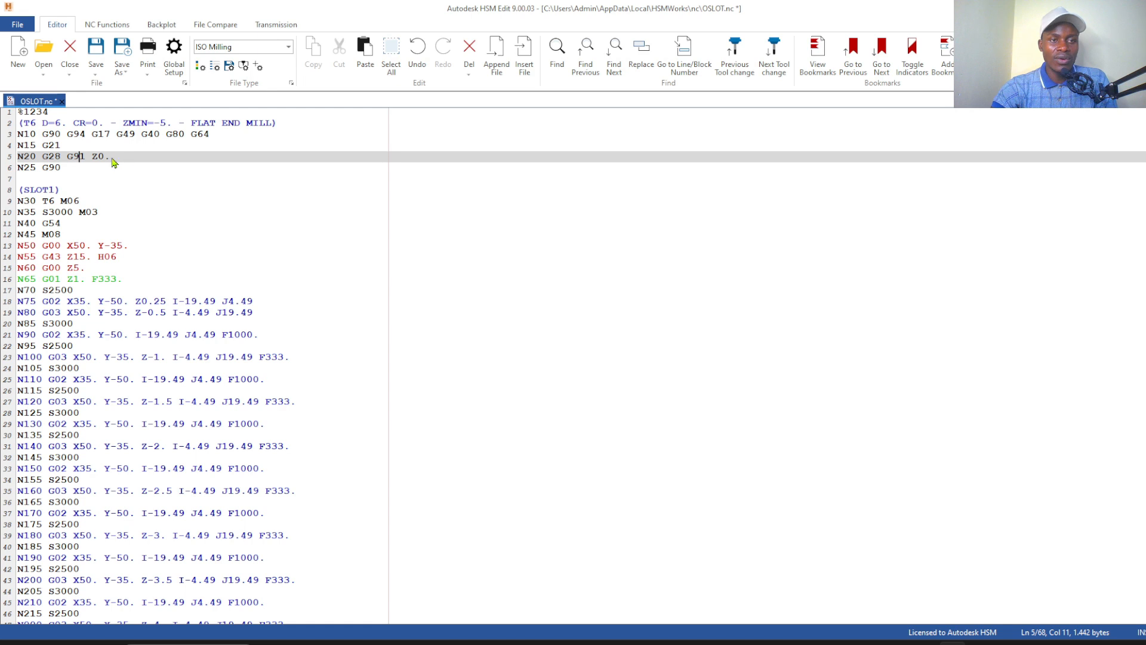
left_click(85, 172)
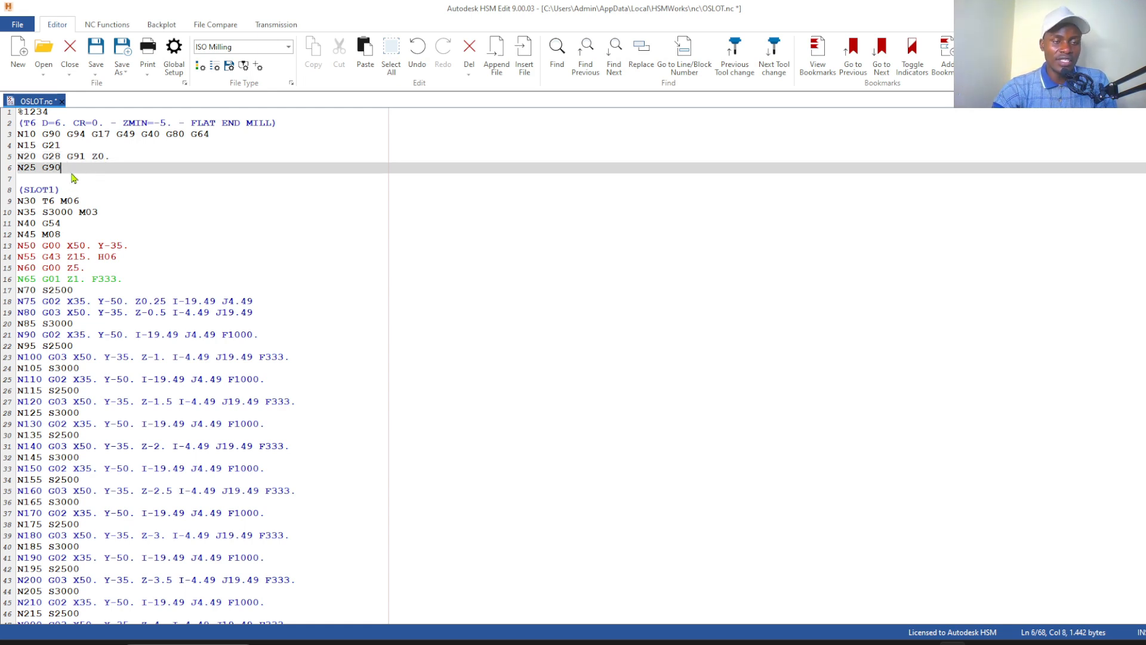
left_click(56, 135)
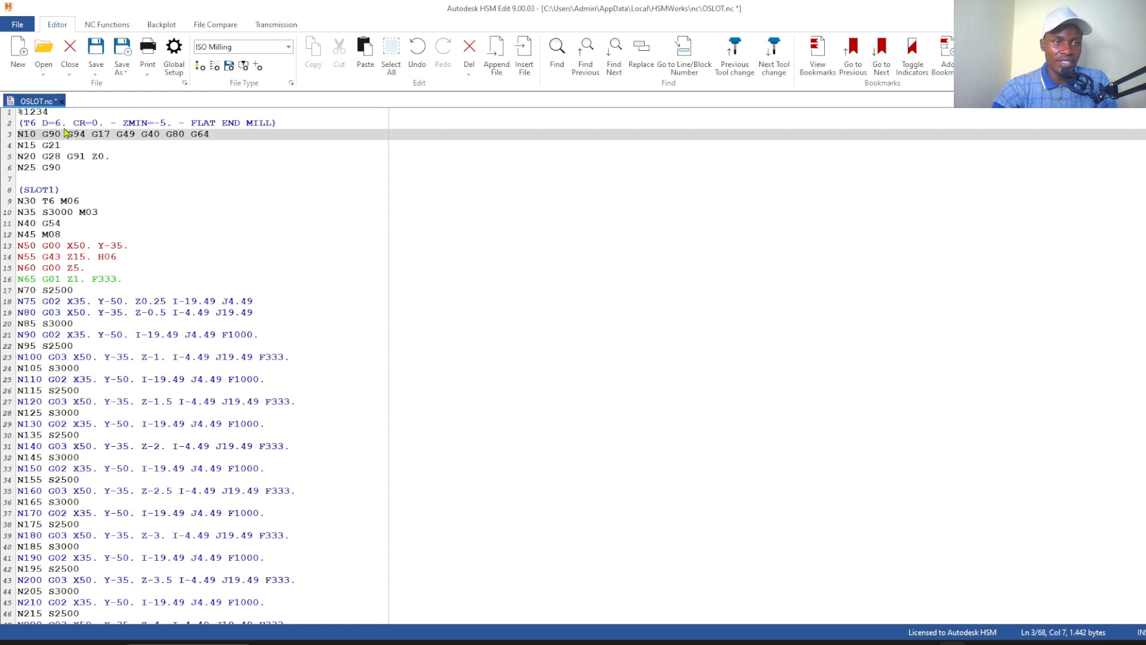
left_click(67, 228)
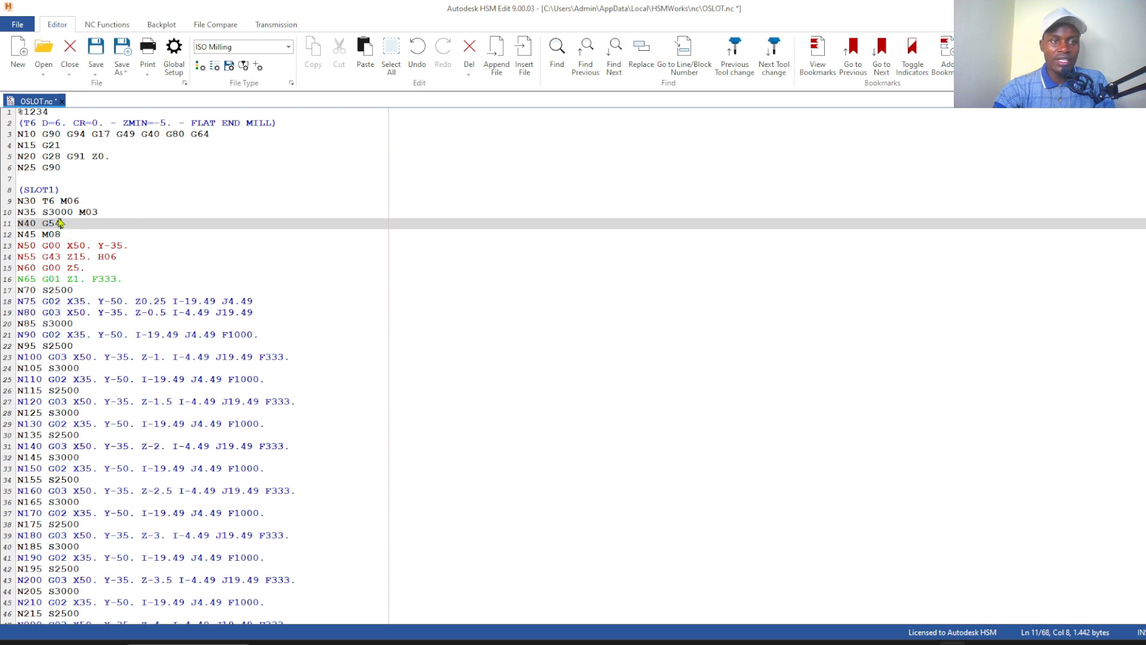
Delete the tool change line N30 T6 M06 from the slot program, leaving no blank line
left_click(55, 202)
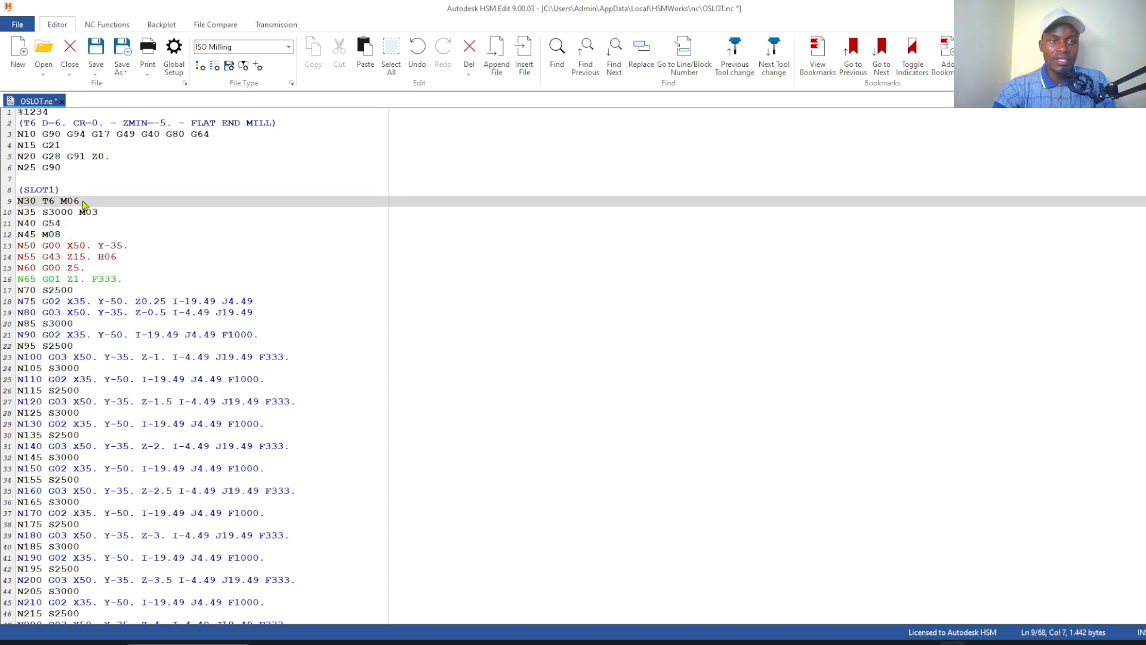
left_click(83, 202)
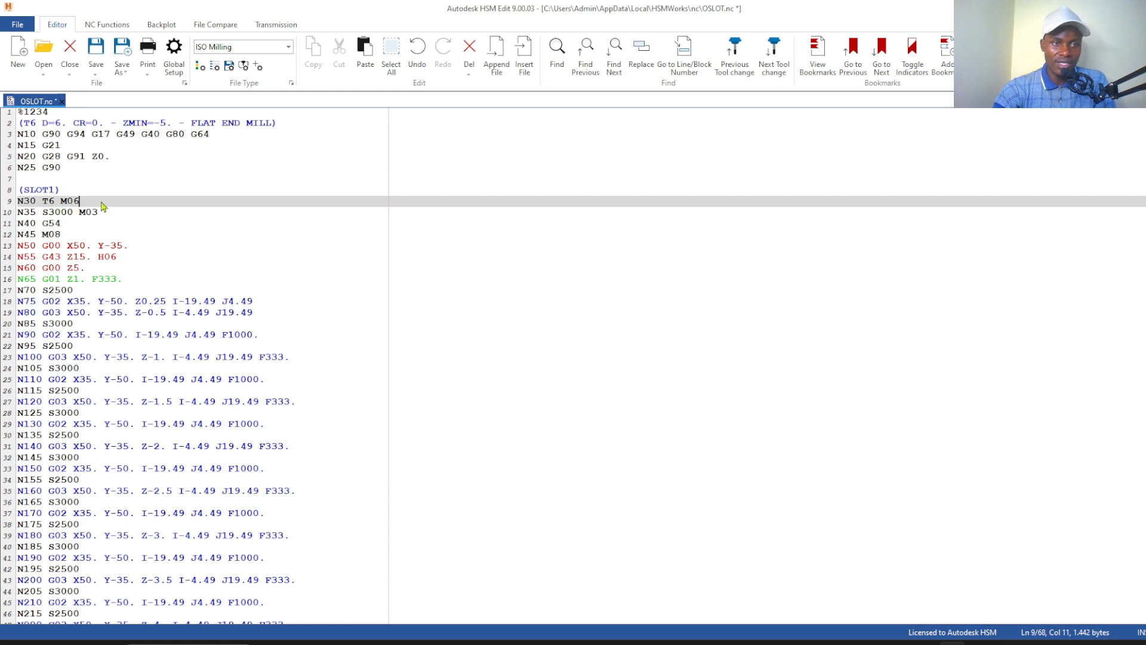
left_click_drag(80, 202, 19, 210)
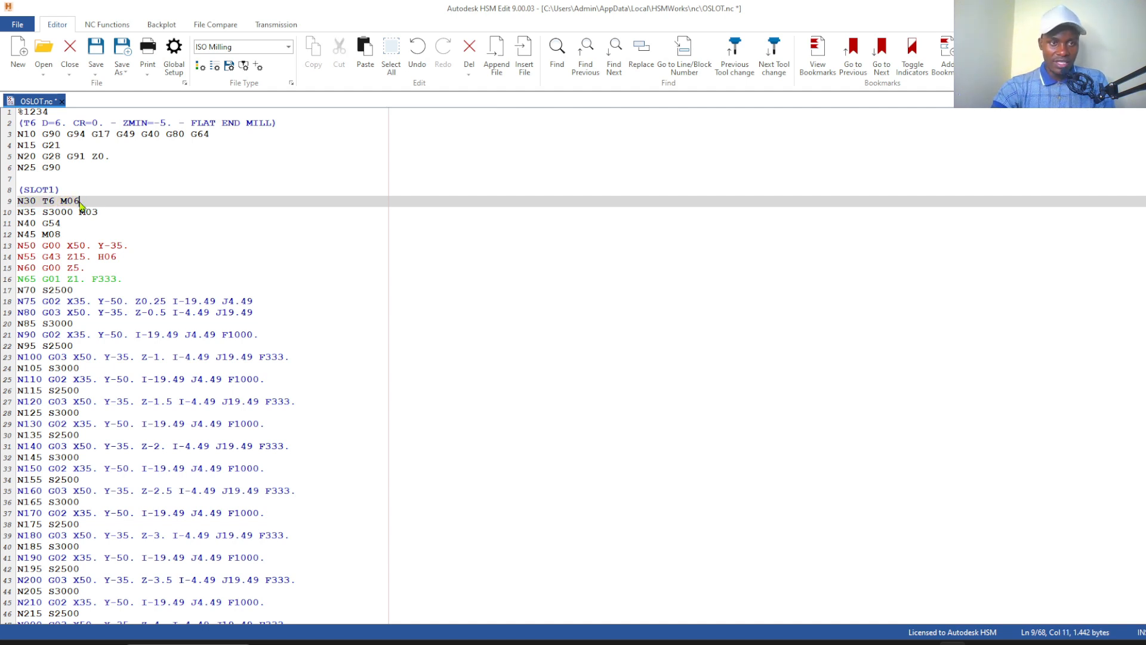
left_click_drag(82, 203, 17, 206)
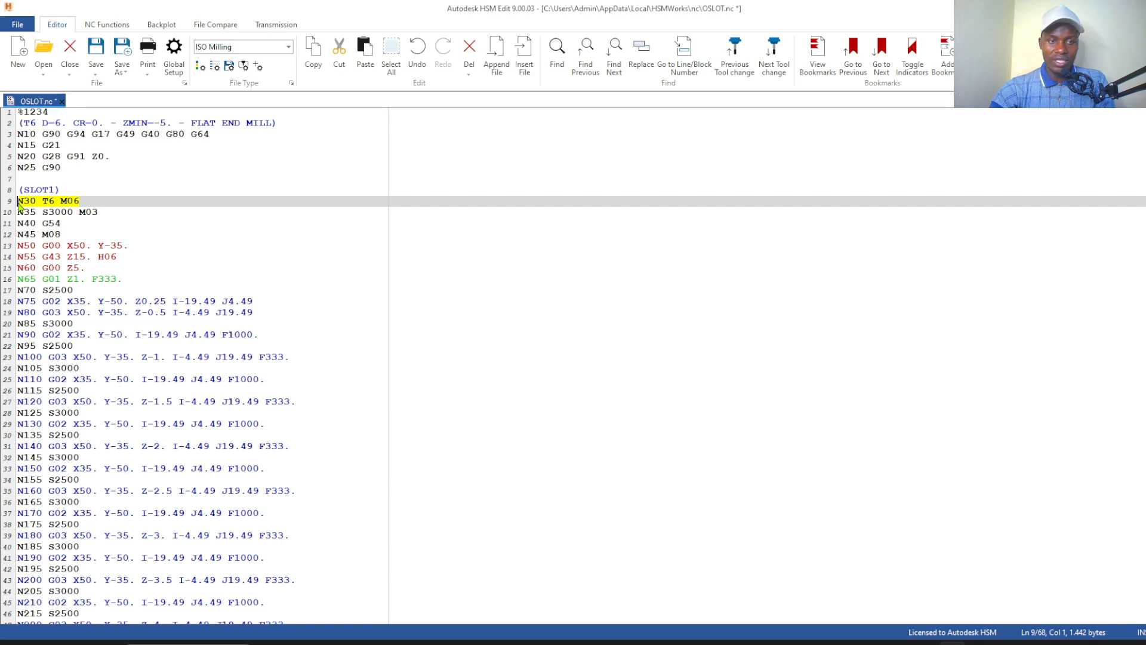
key("Delete")
key("BackSpace")
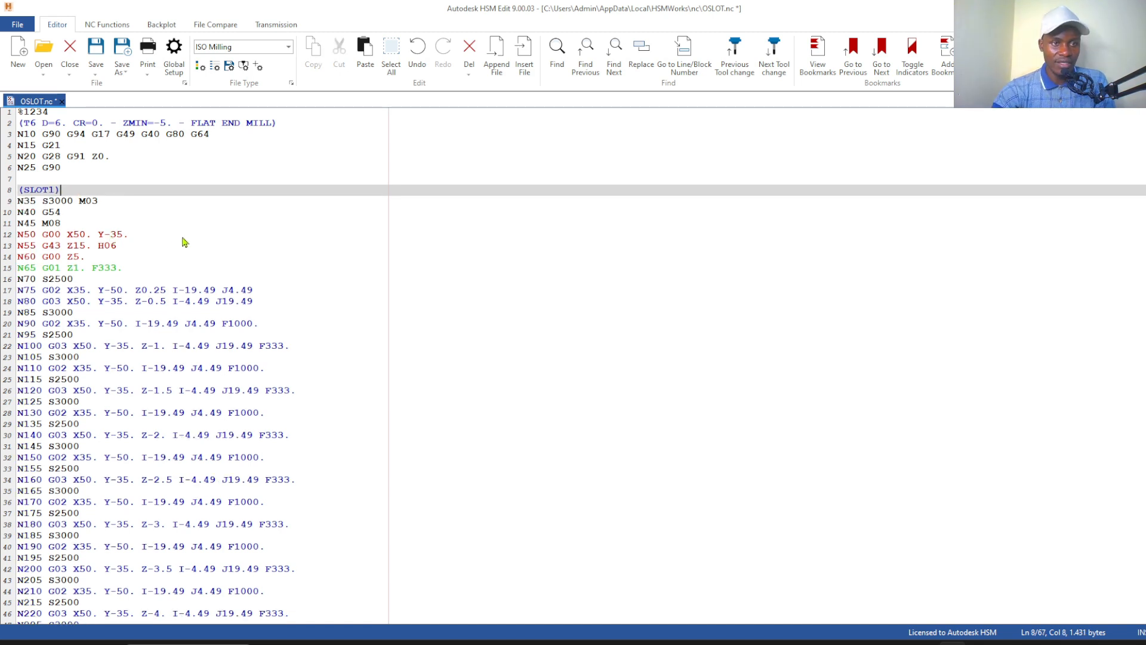
Remove the H06 tool length offset from the end of line N55, after Z15
left_click(128, 250)
left_click(137, 236)
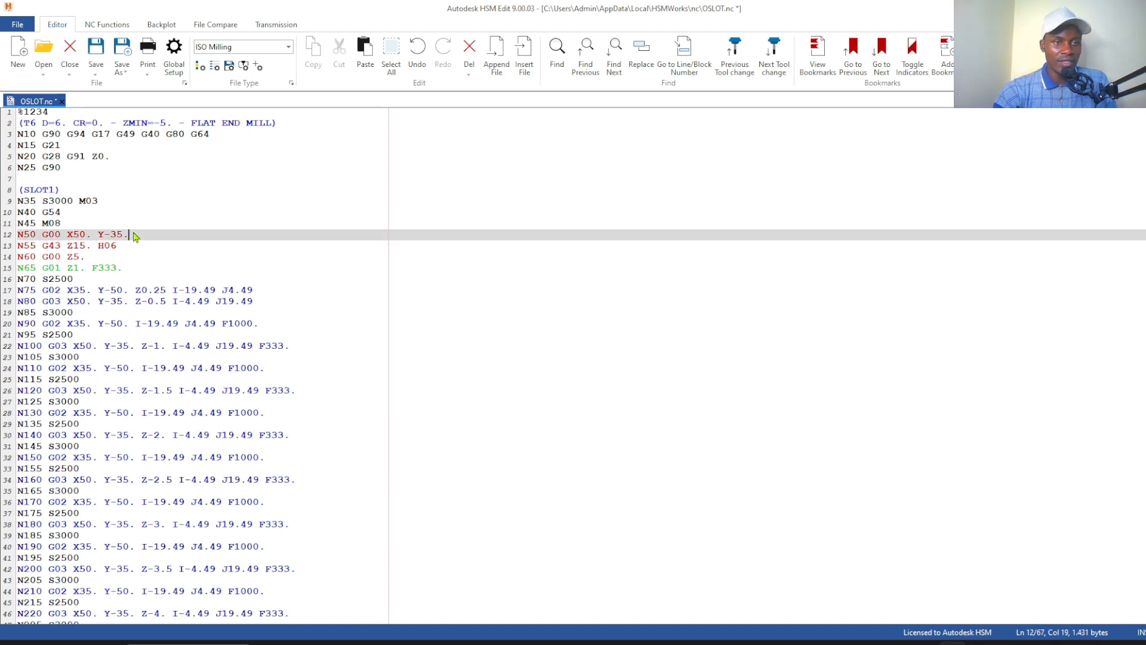
left_click(127, 249)
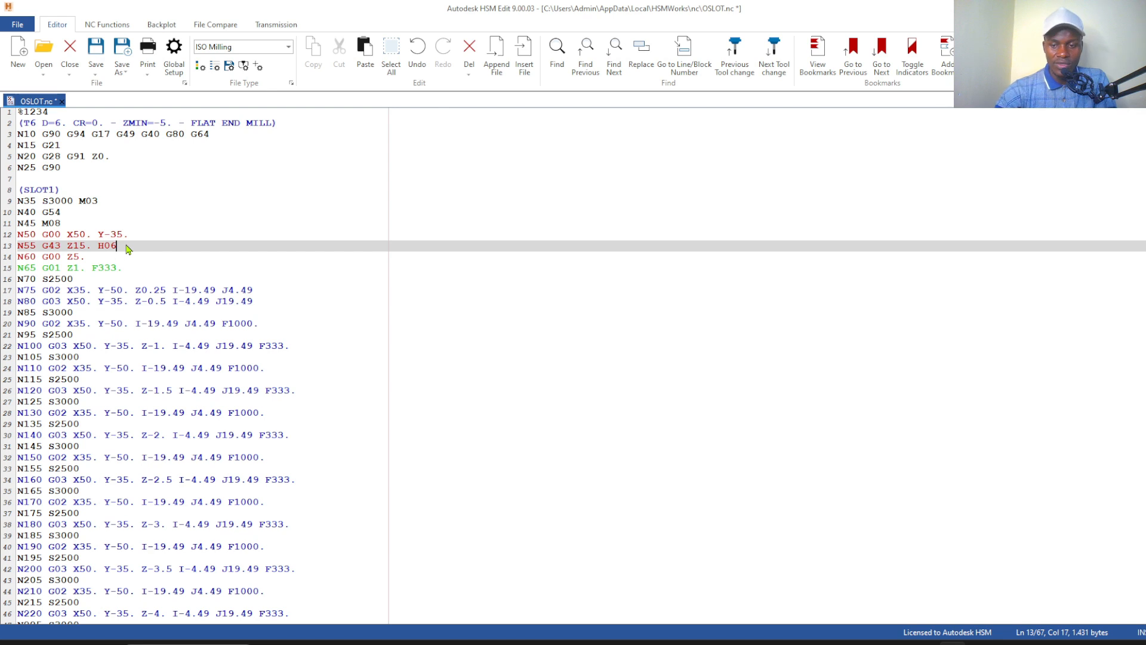
key("BackSpace")
key("BackSpace")
key("BackSpace")
key("BackSpace")
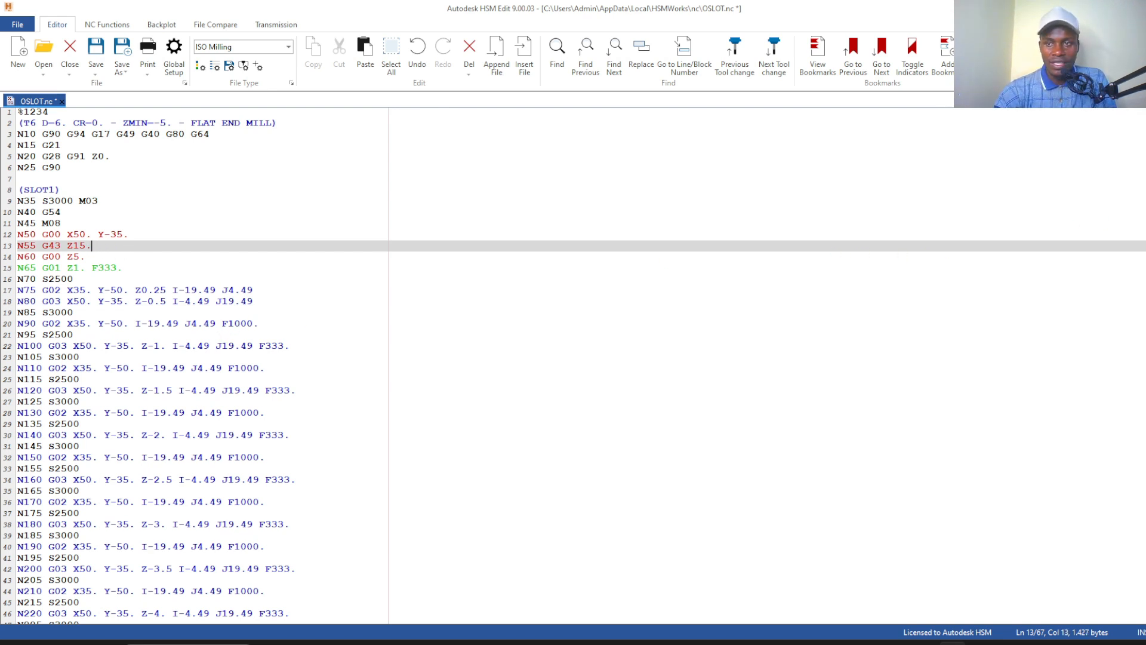
Check the slot program's closing lines N285 to N310 and the final % sign, and save OSLOT.nc
scroll(573, 366, "down", 7)
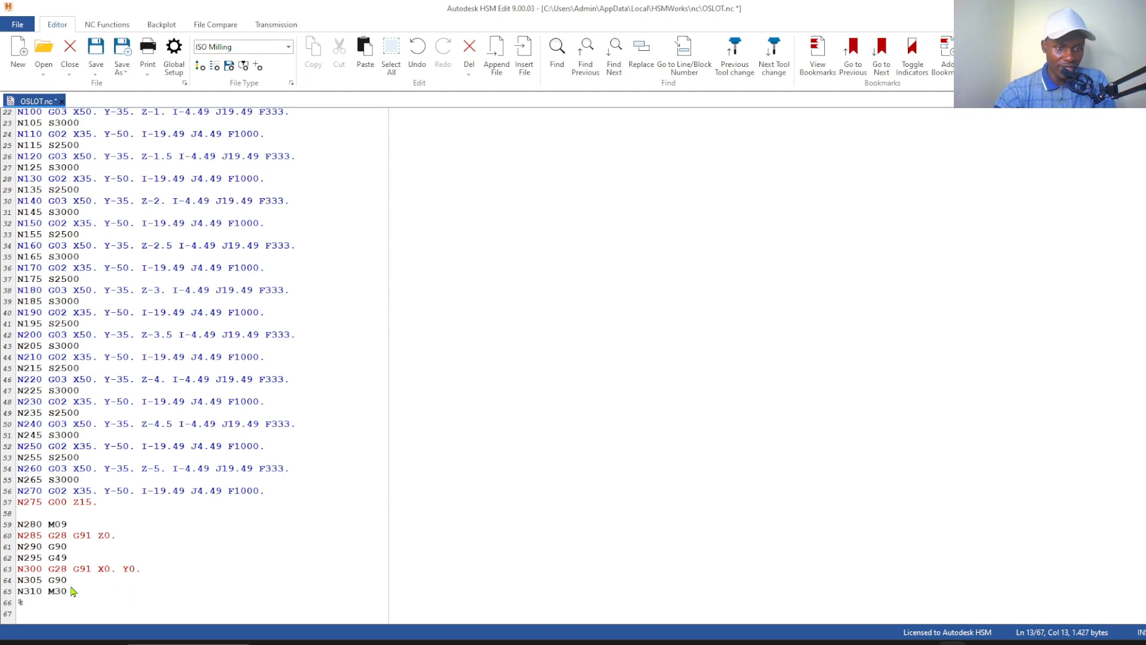
left_click_drag(79, 583, 18, 535)
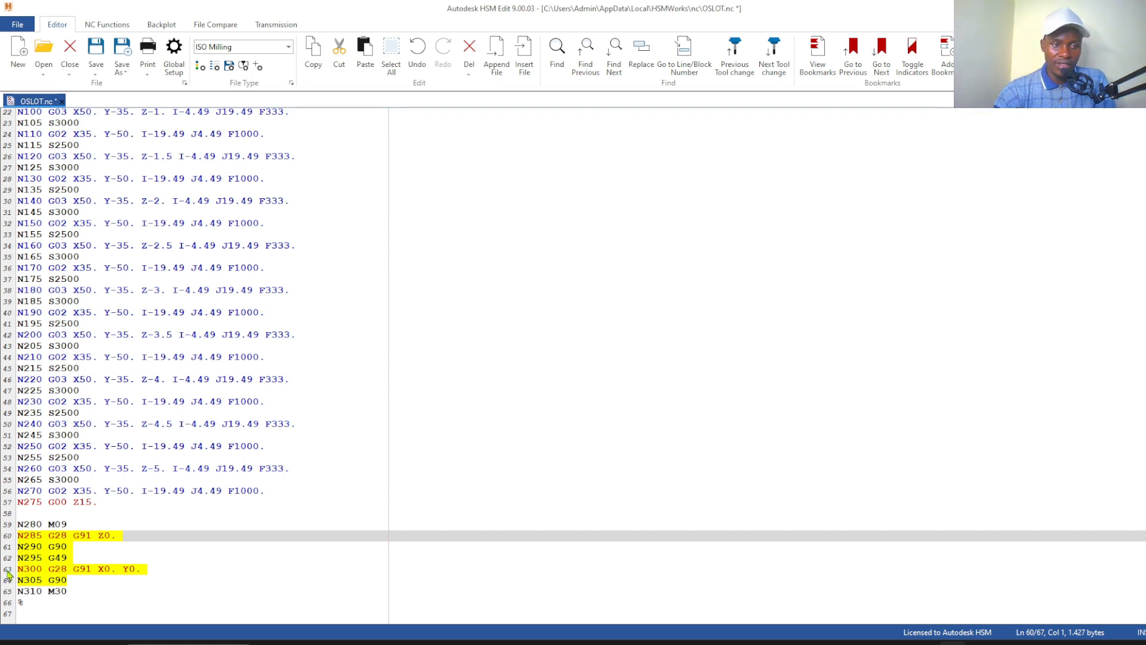
left_click(79, 592)
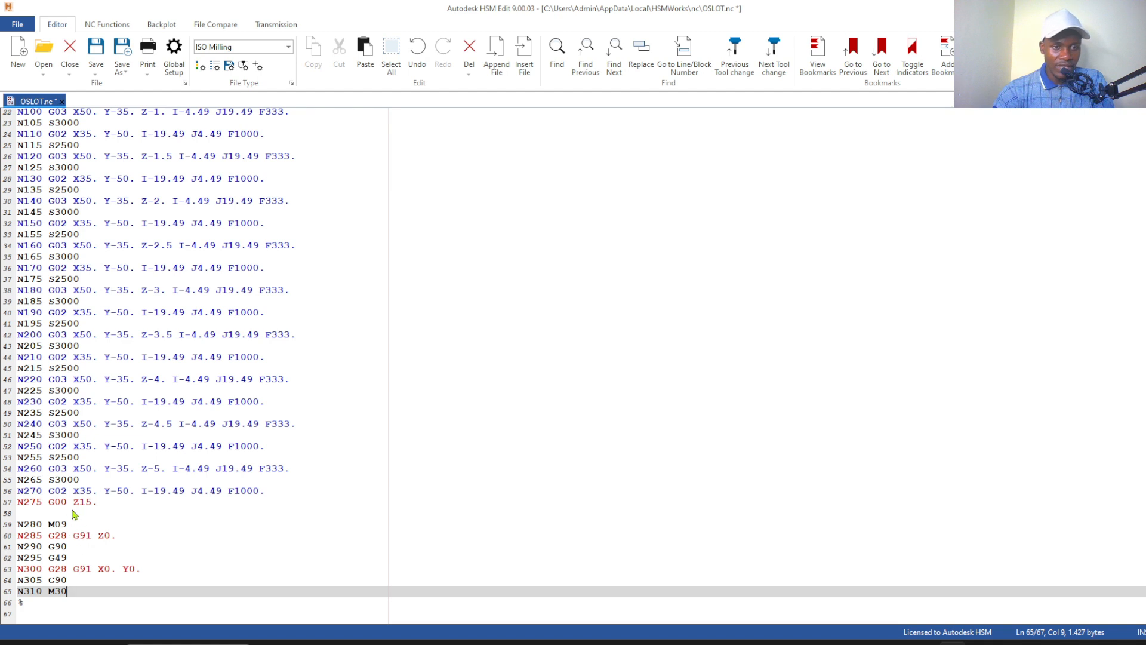
left_click(35, 608)
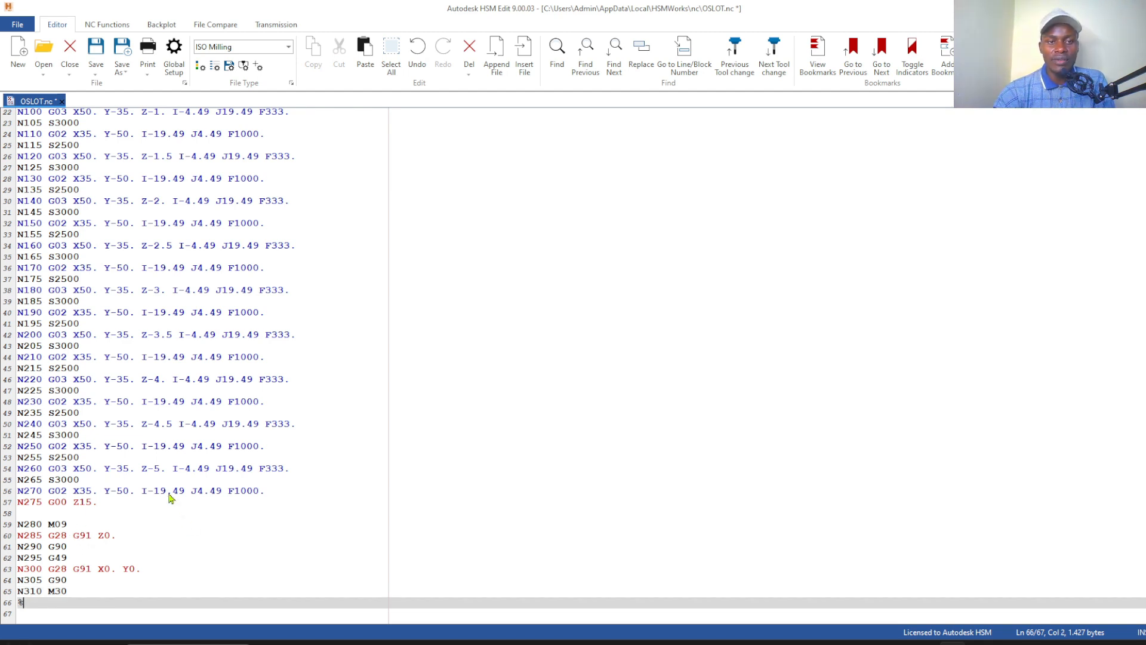
left_click(359, 292)
left_click(30, 606)
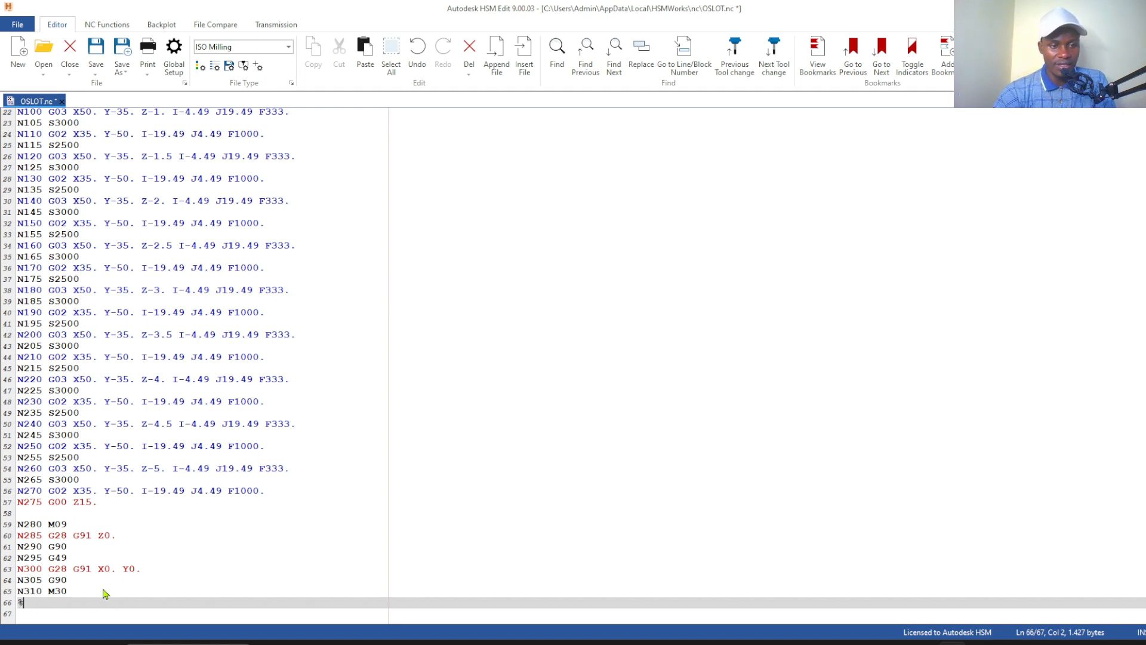
left_click(96, 55)
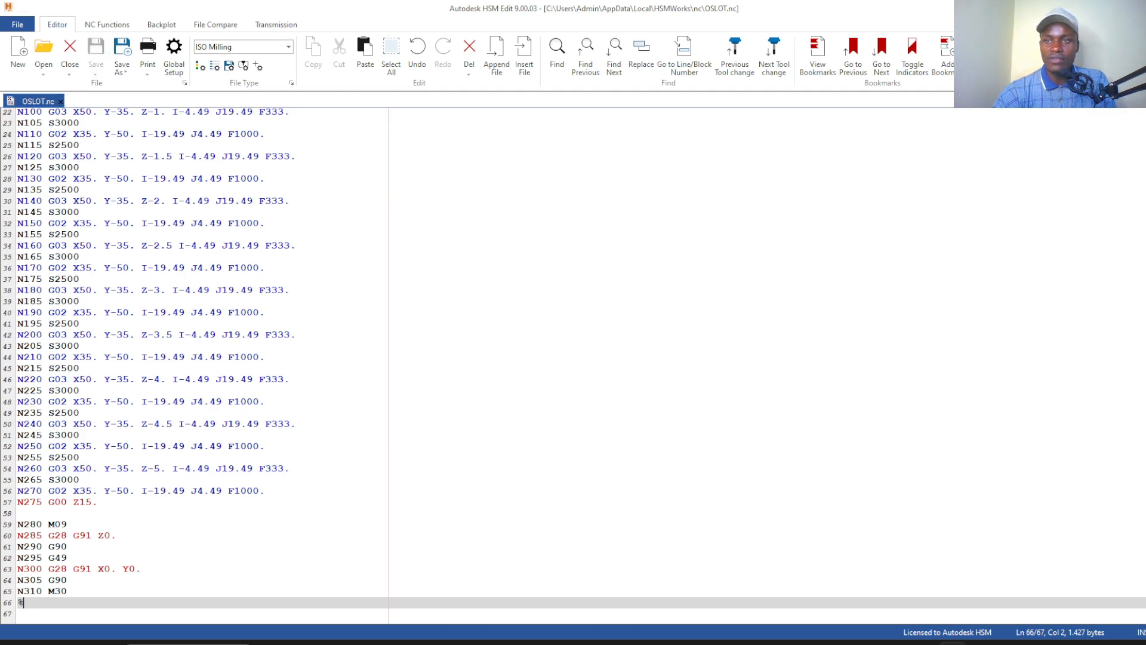
Switch to SOLIDWORKS and select the 2D Pocket3 operation in the CAM job
left_click(1113, 8)
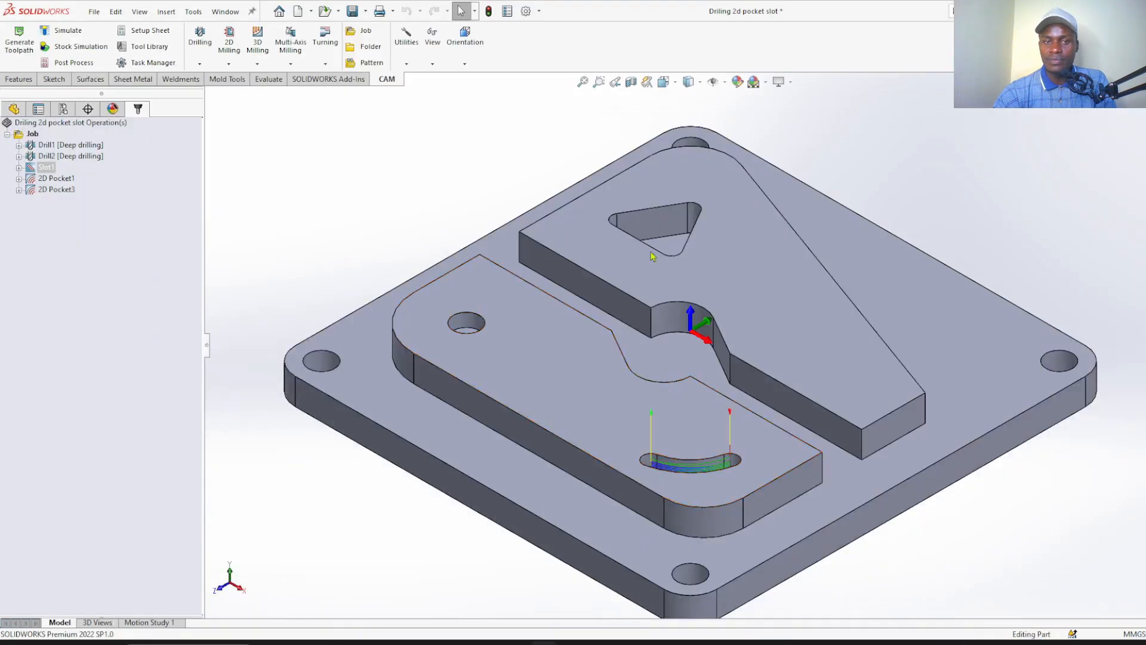
left_click(56, 190)
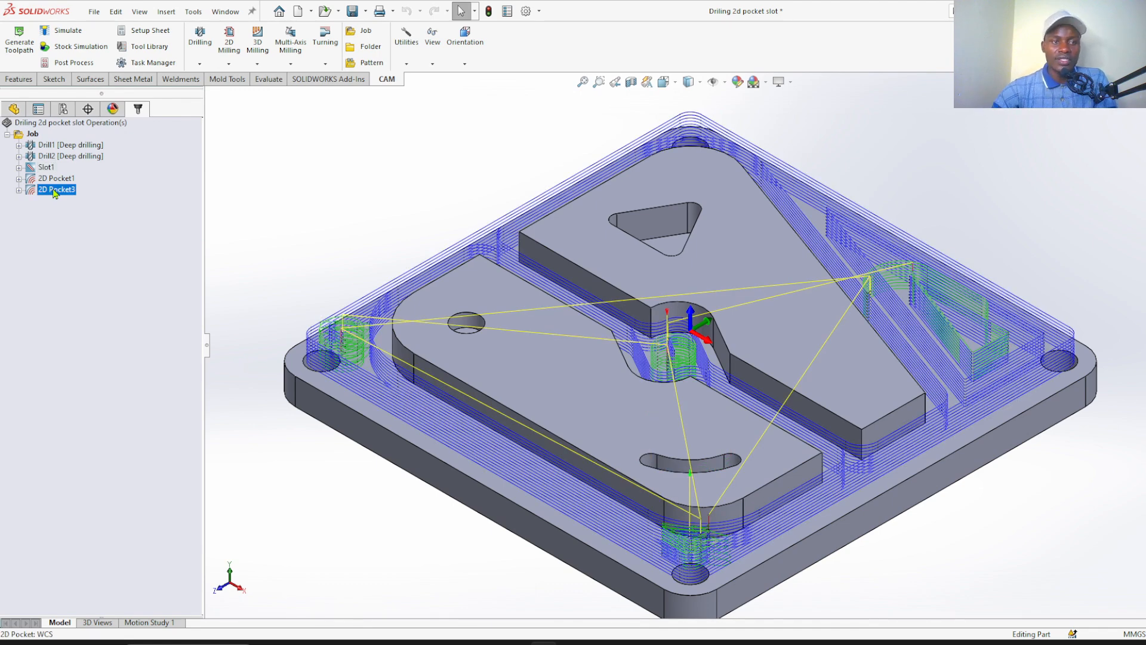
key("Up")
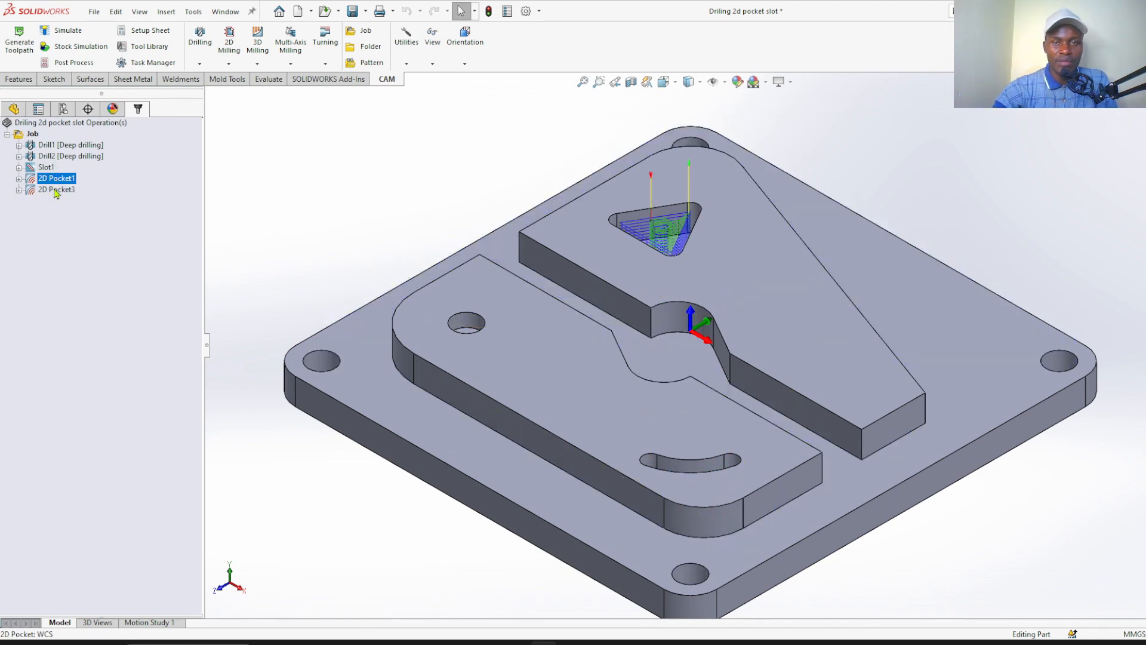
left_click(55, 190)
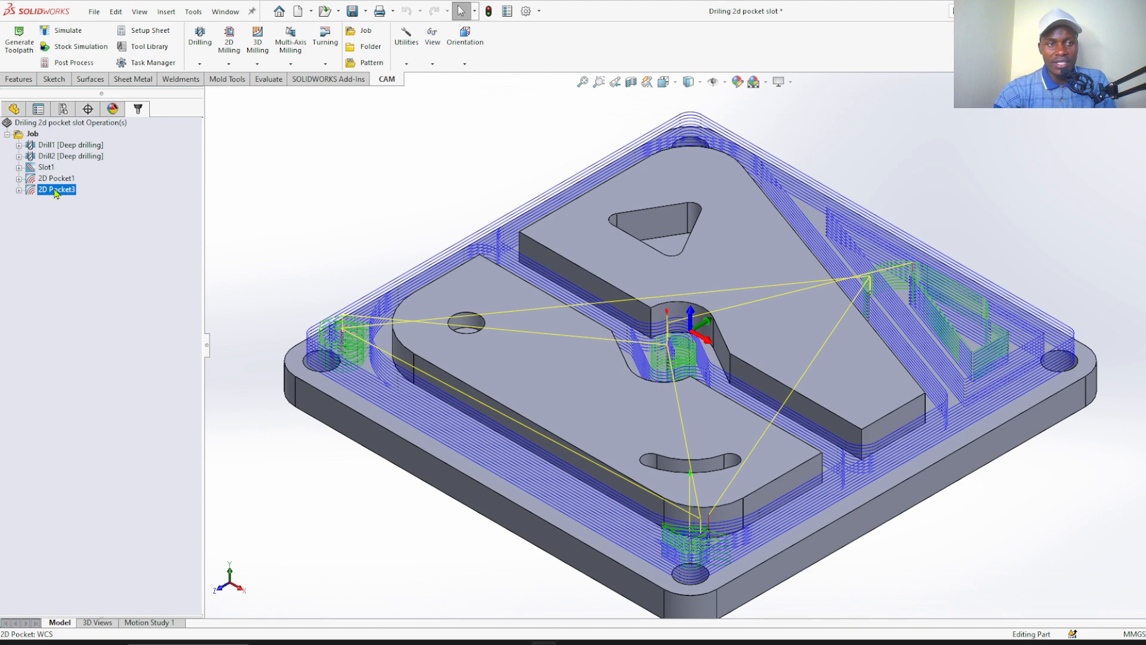
Start post-processing 2D Pocket3 and filter the post configurations to Milling and the vendor Fanuc
left_click(71, 63)
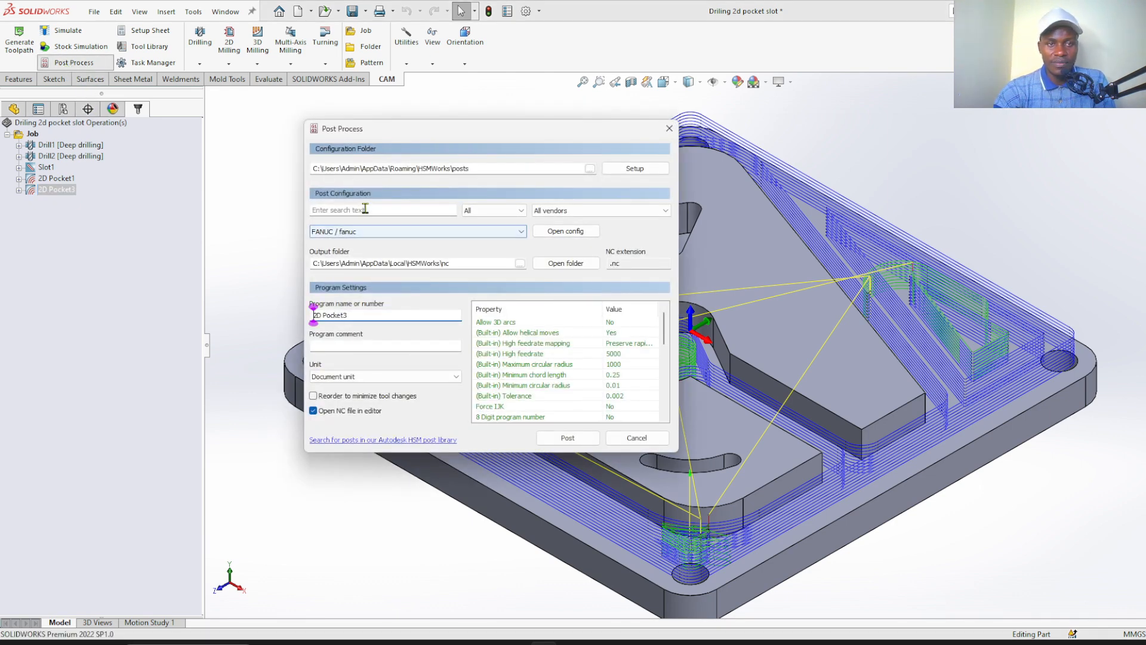
left_click(520, 212)
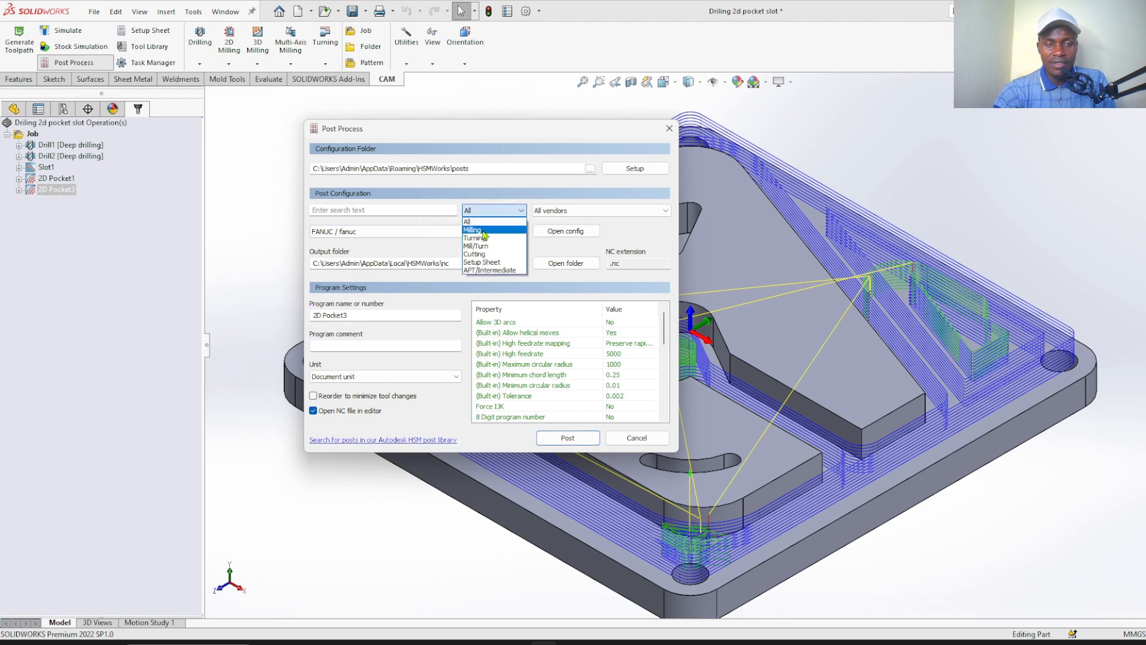
left_click(483, 230)
left_click(582, 213)
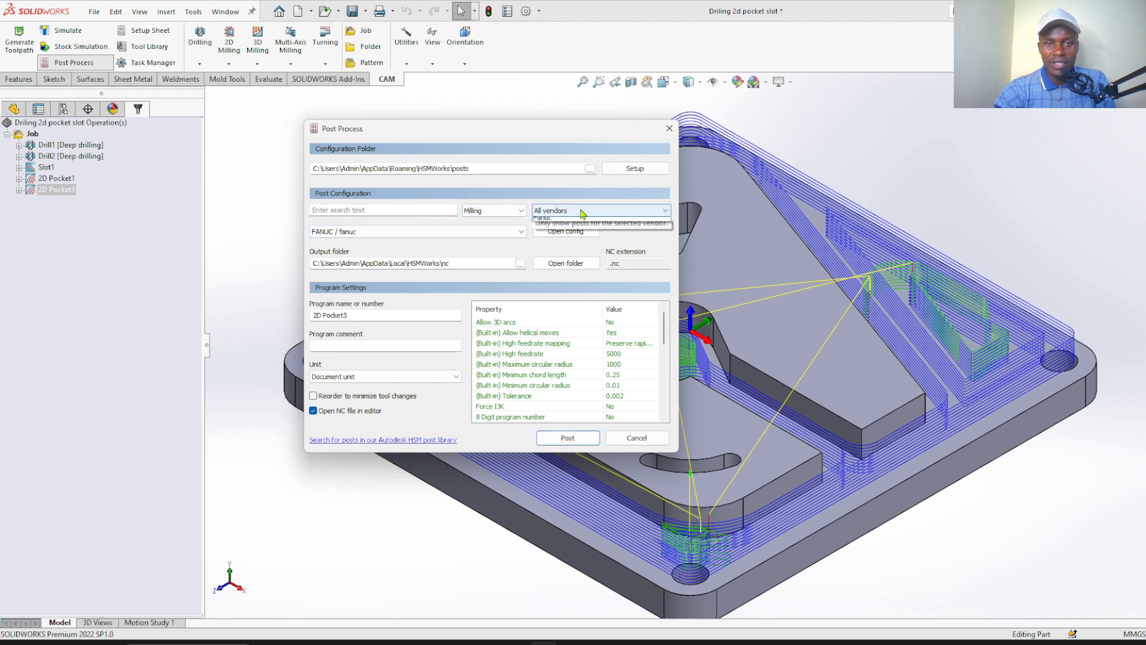
left_click(561, 220)
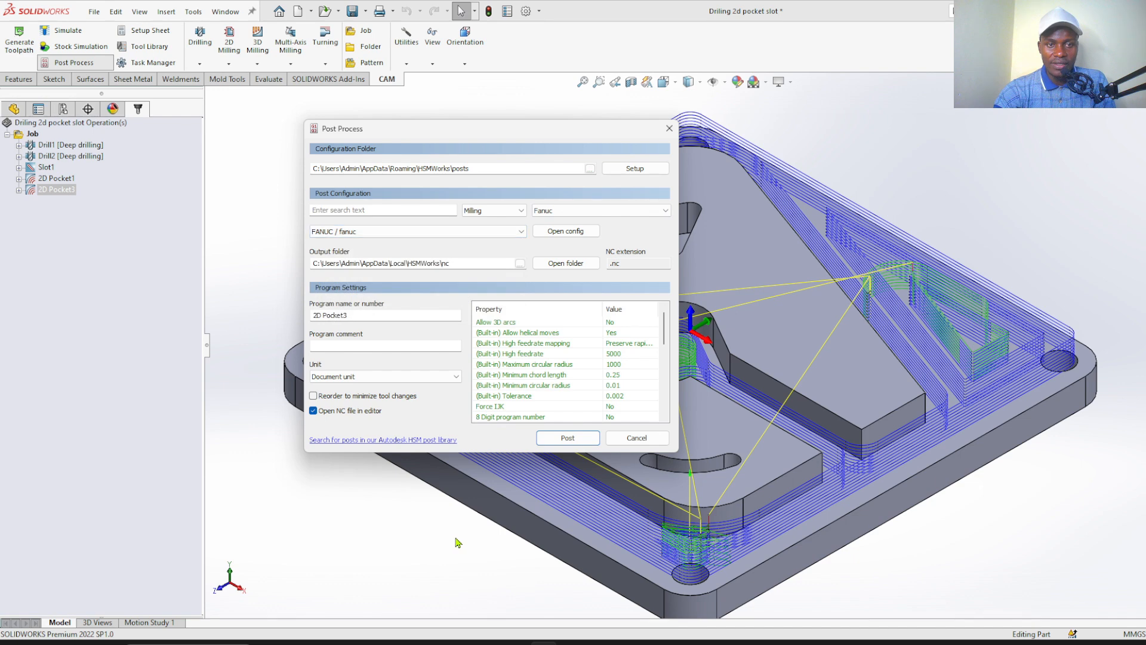
Set the program number to 1234 and post the pocket program
left_click_drag(352, 316, 291, 327)
type("12")
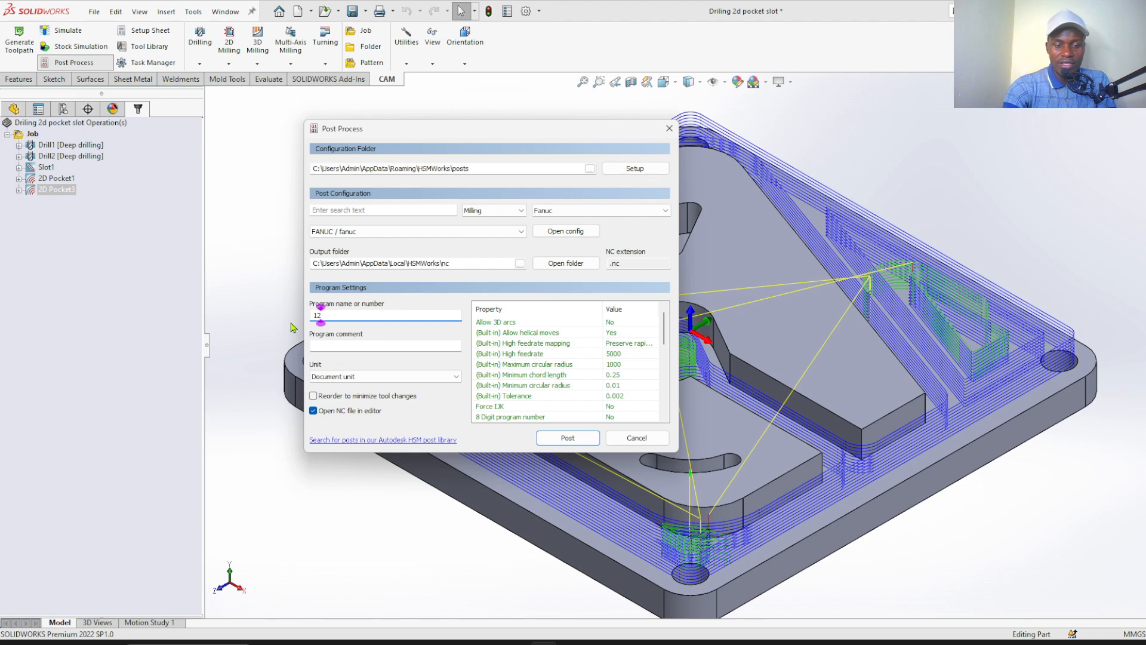
type("34")
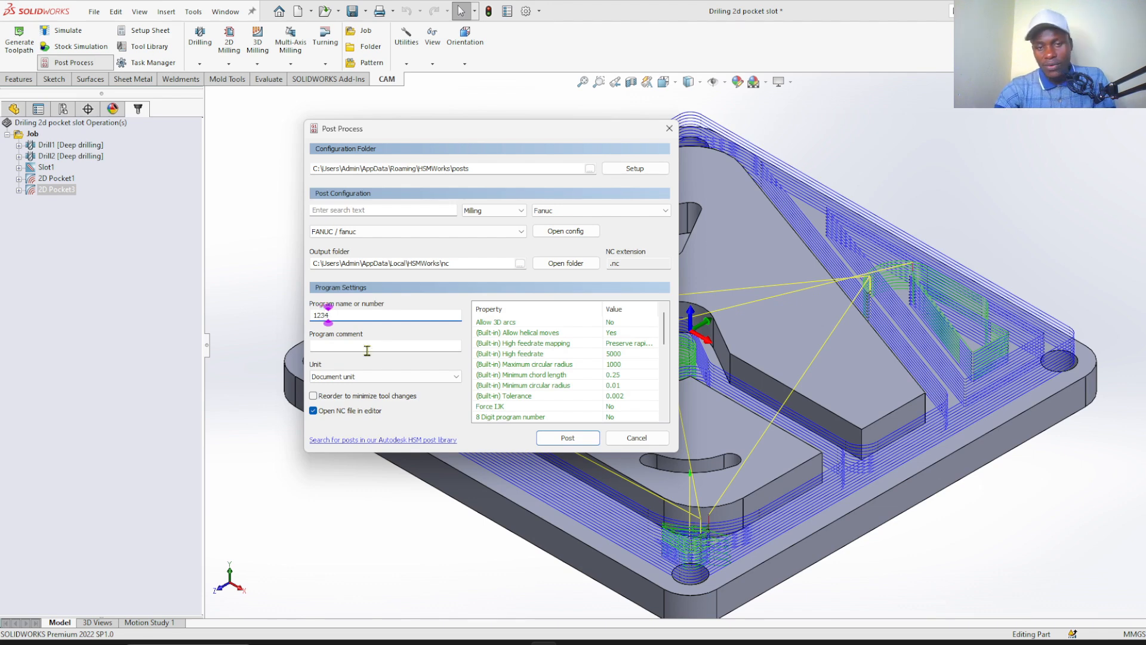
left_click(567, 440)
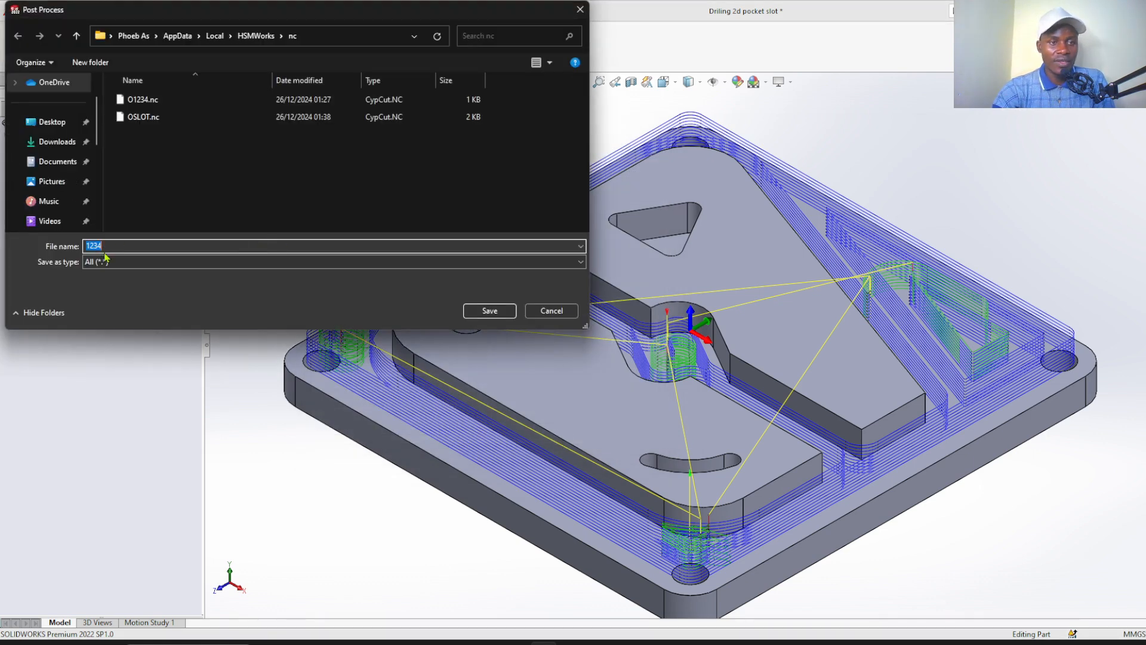
Name the NC output file 2DPOCKET and save it in the nc folder
left_click(86, 245)
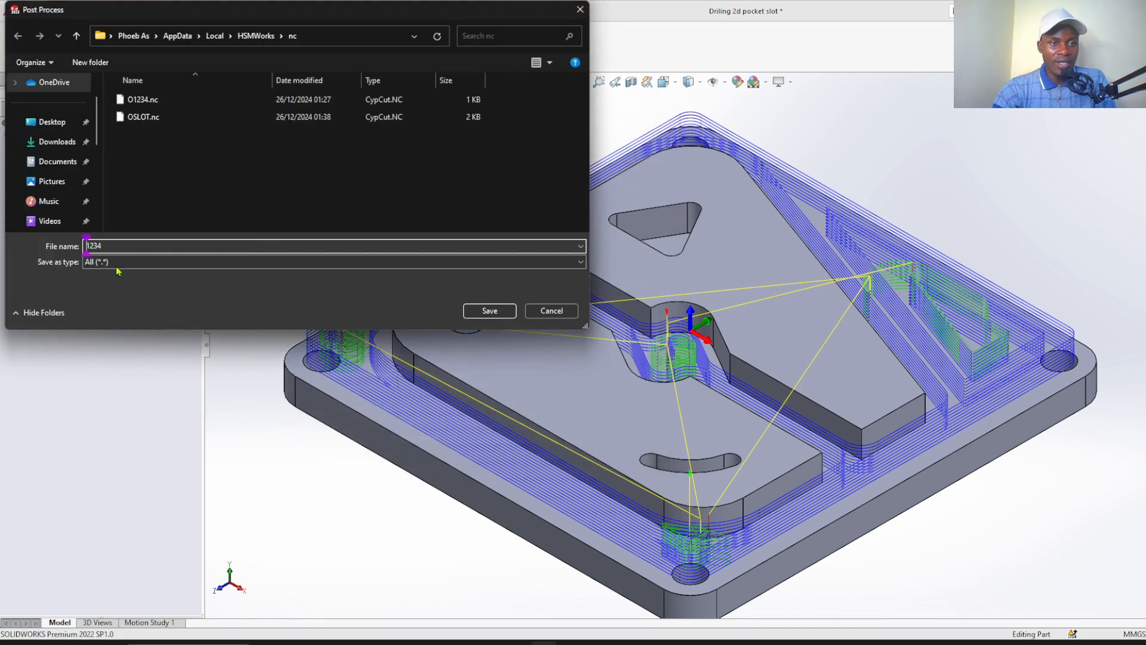
double_click(110, 245)
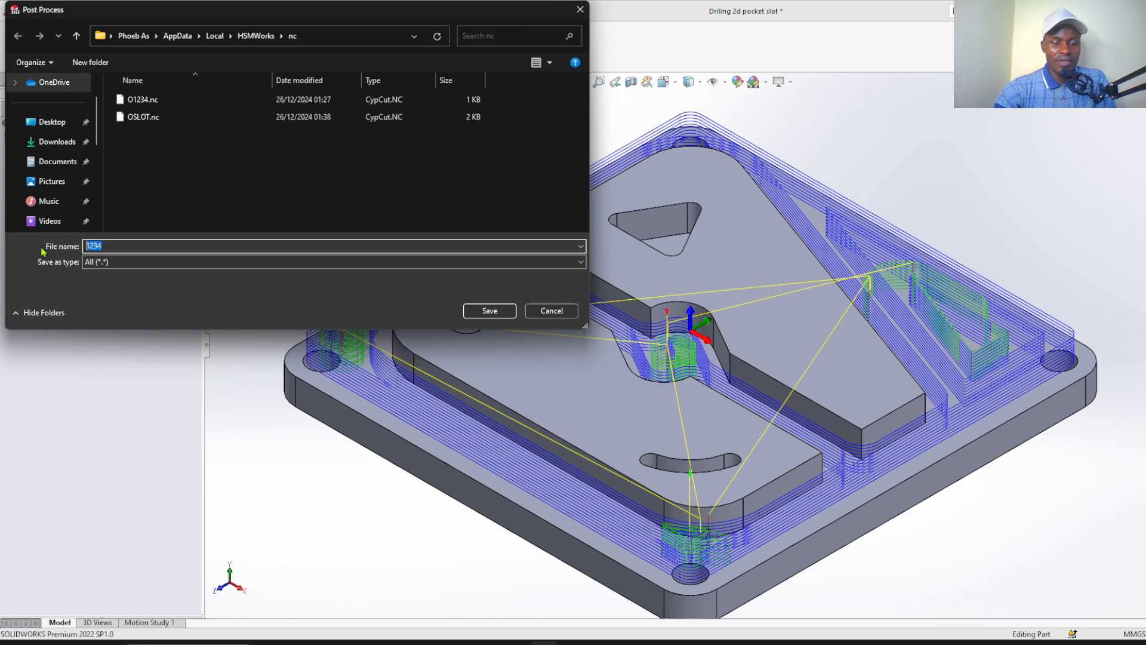
type("2D")
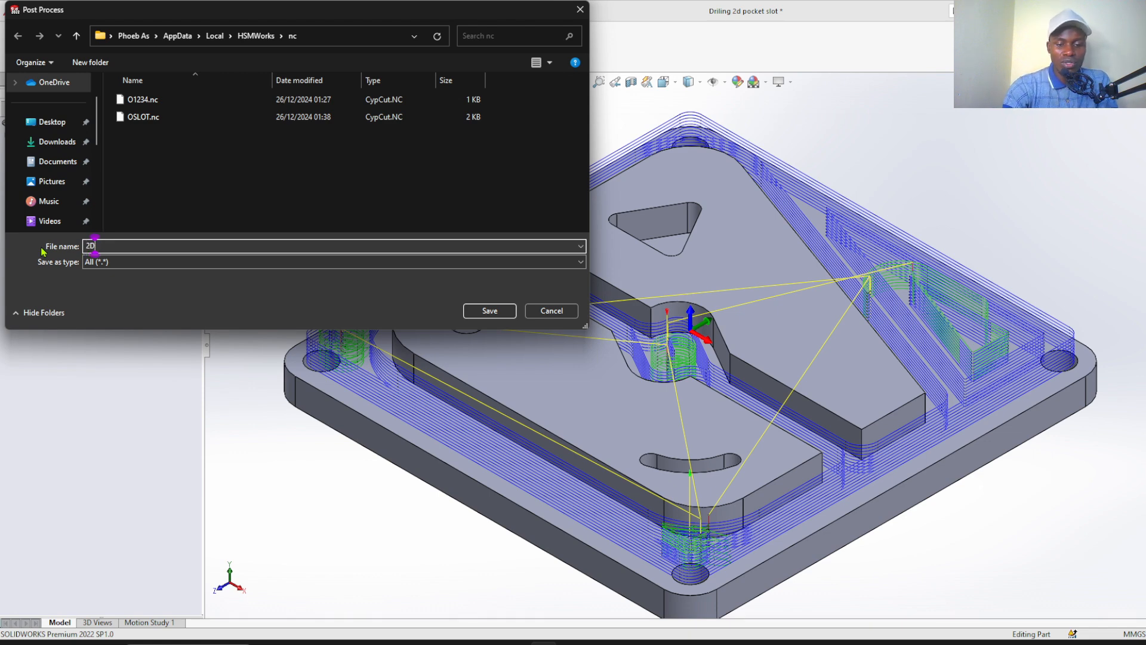
type("POX")
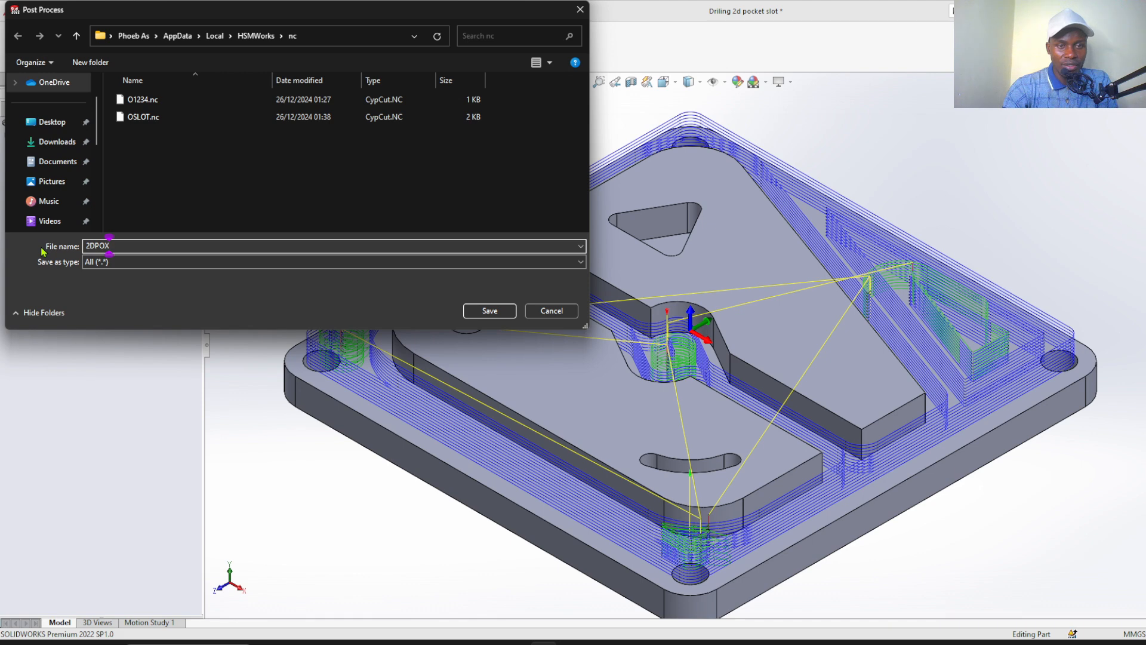
key("BackSpace")
type("CKE")
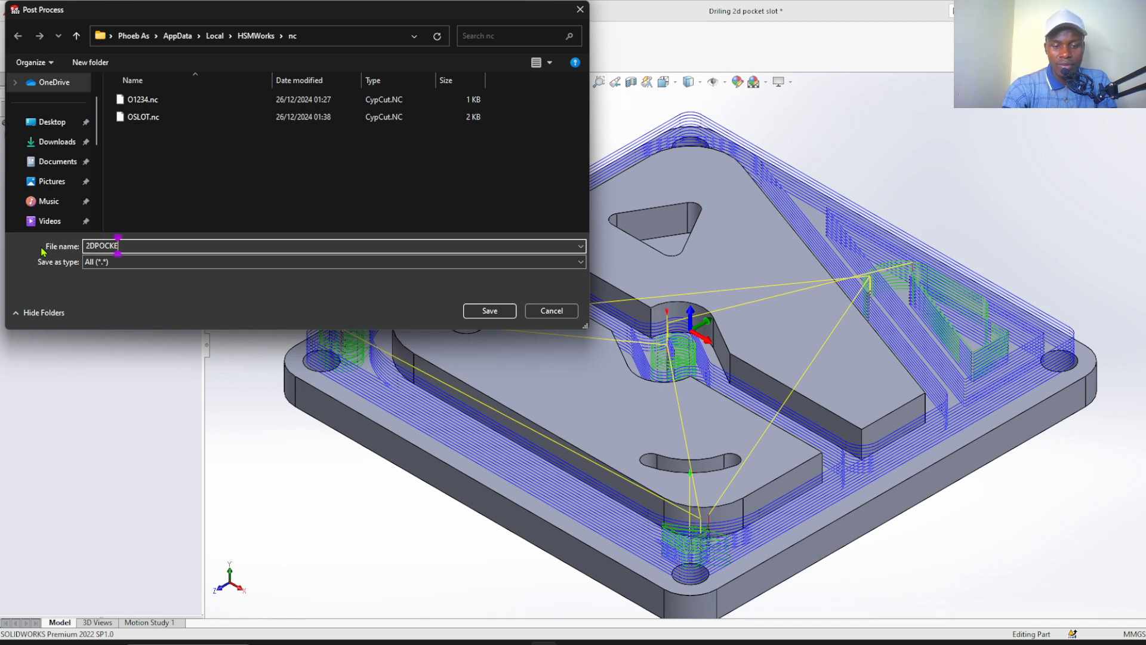
type("T")
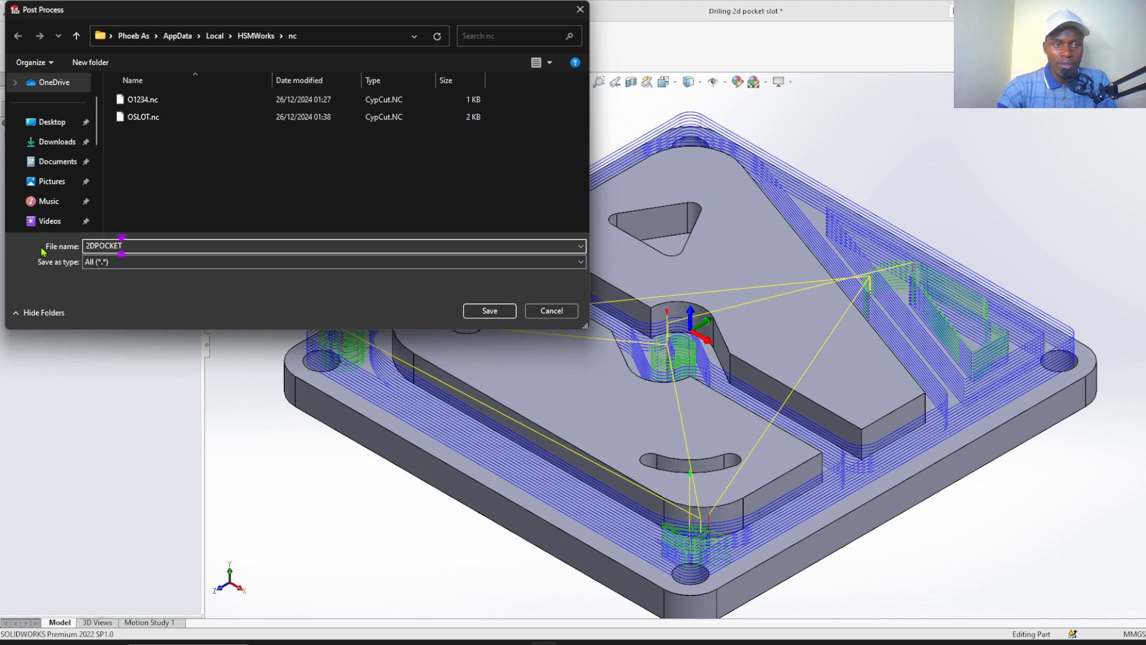
left_click(494, 311)
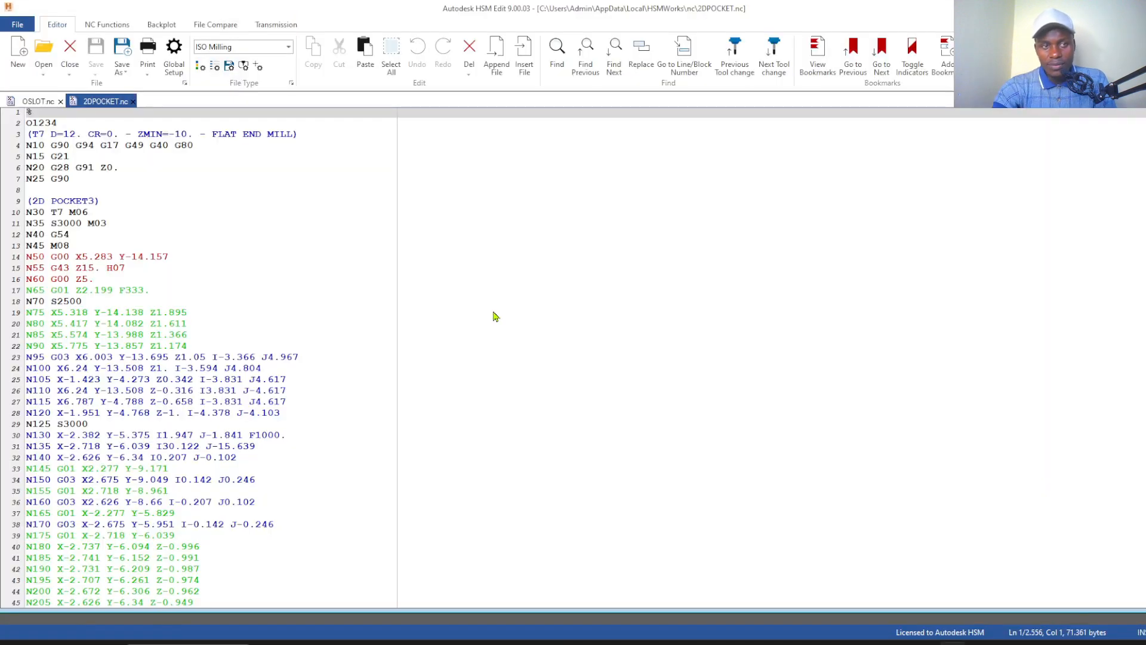
Change the pocket program's header to %1234 on a single line by removing the letter O and the line break
left_click(34, 123)
key("BackSpace")
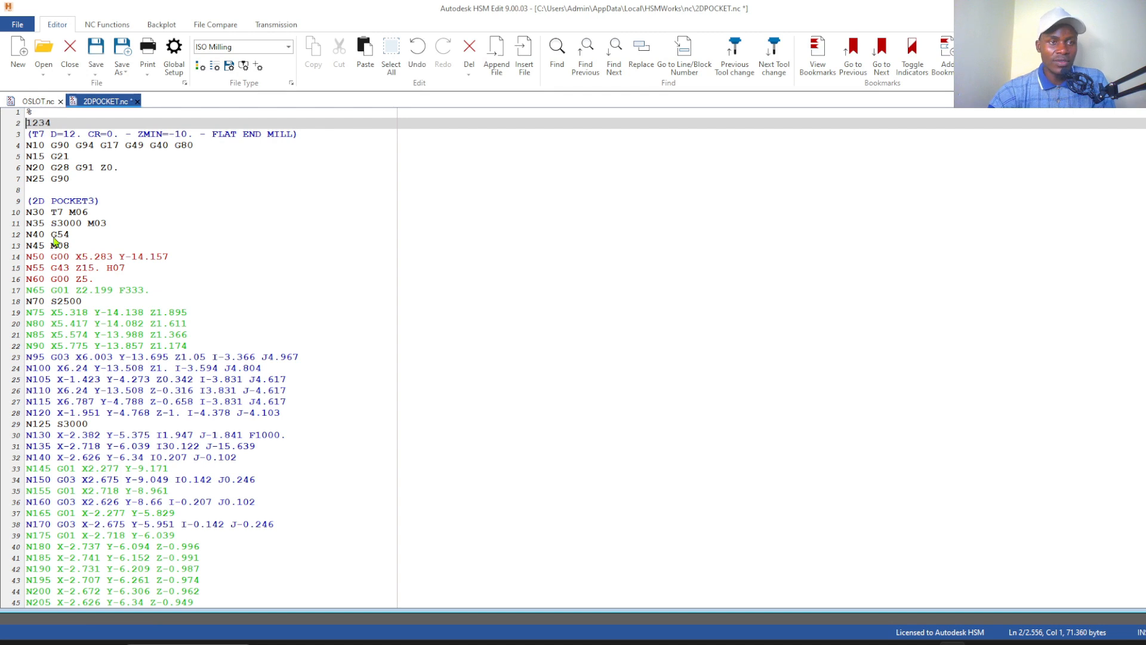
key("BackSpace")
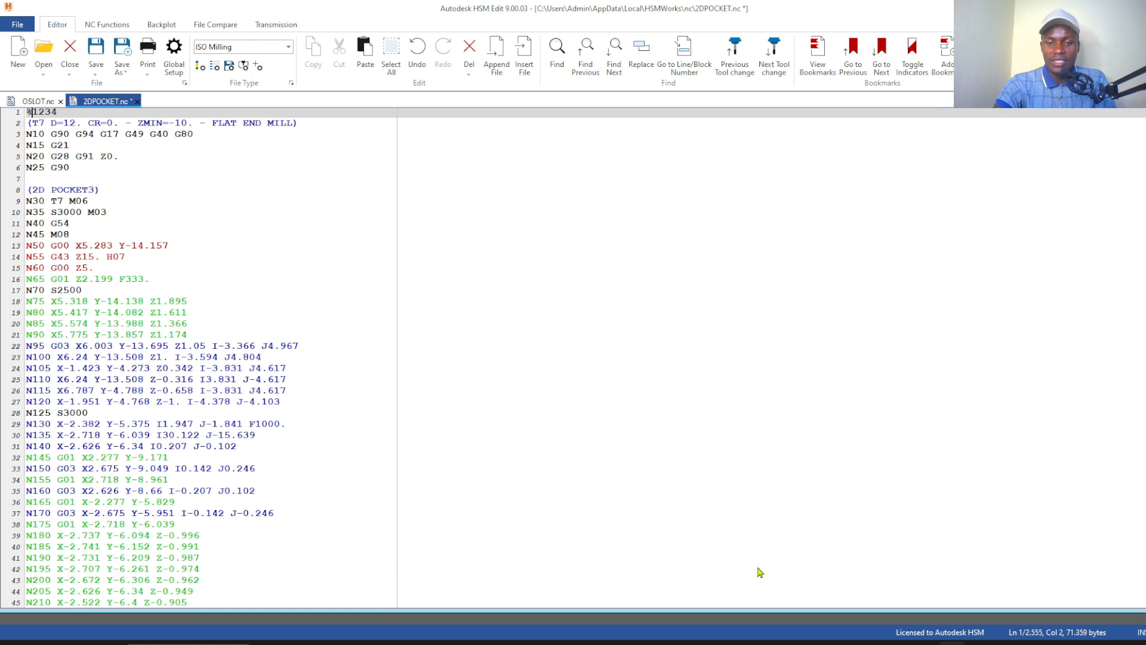
Review the G-codes on line N10 and append G64 after G80
key("Down")
key("Down")
key("Down")
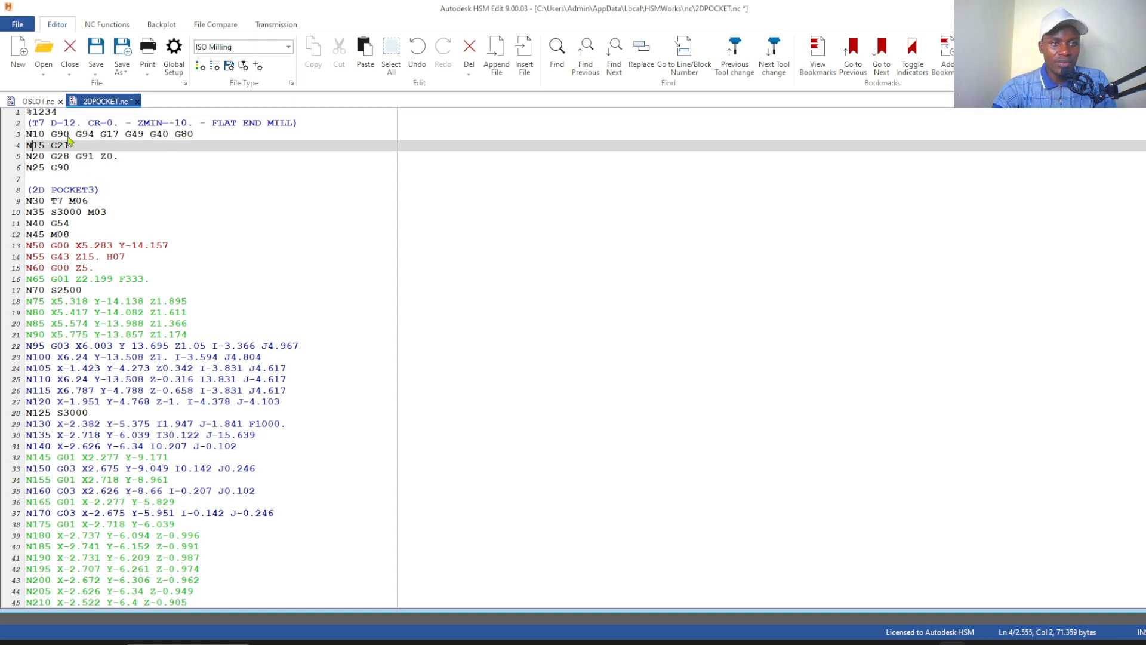
left_click(68, 137)
left_click(94, 136)
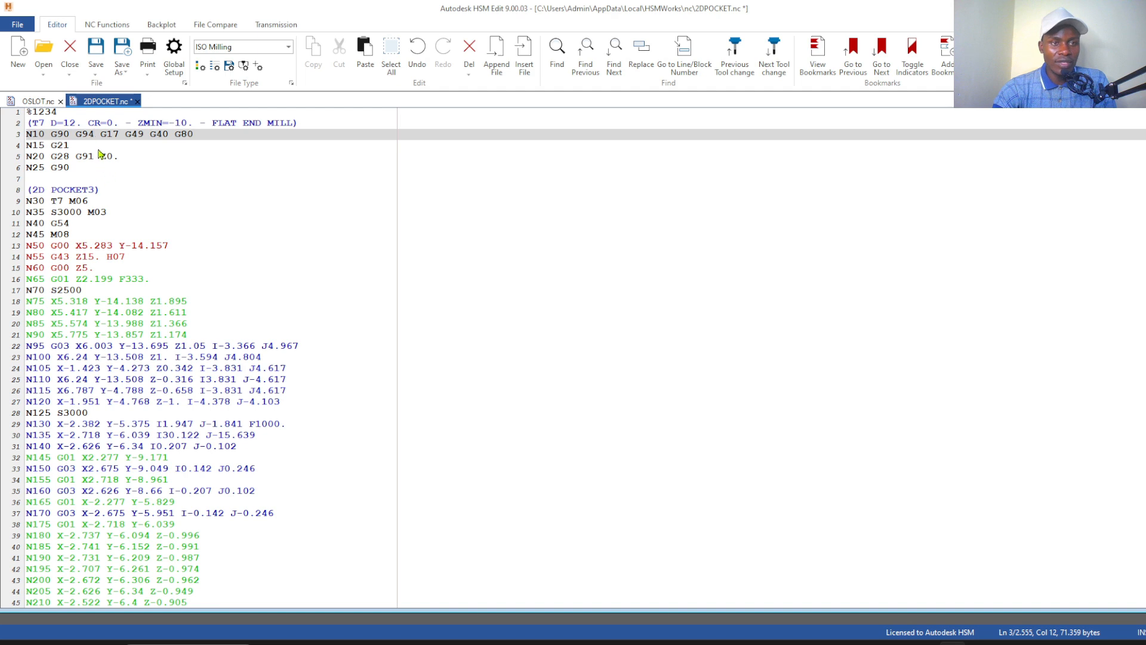
left_click(112, 133)
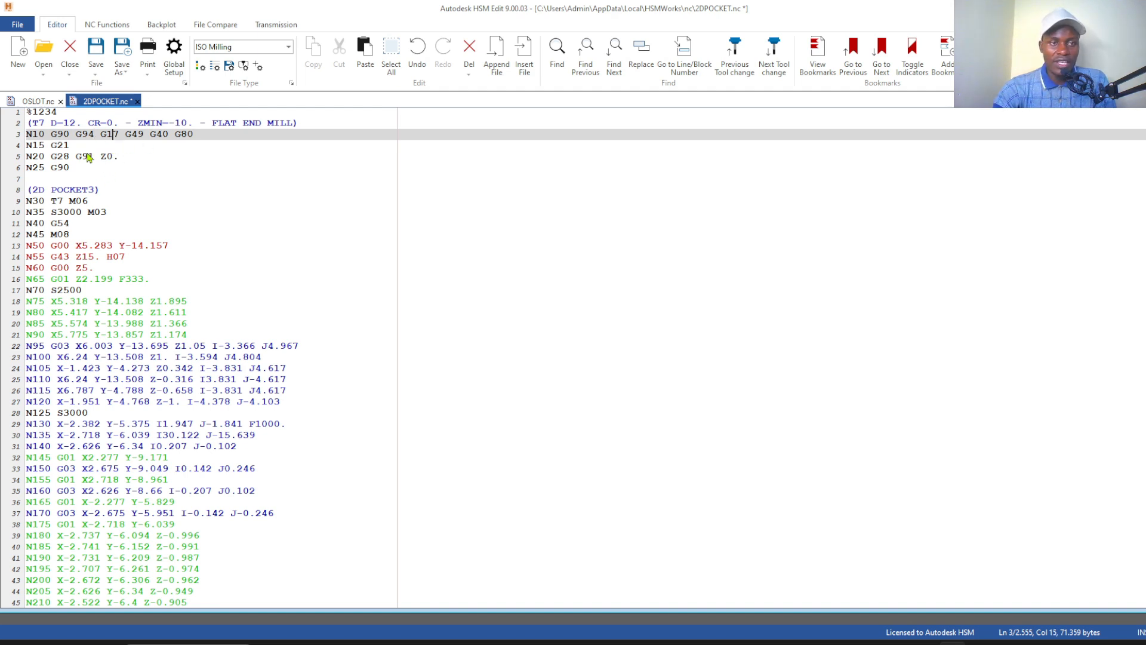
left_click(143, 133)
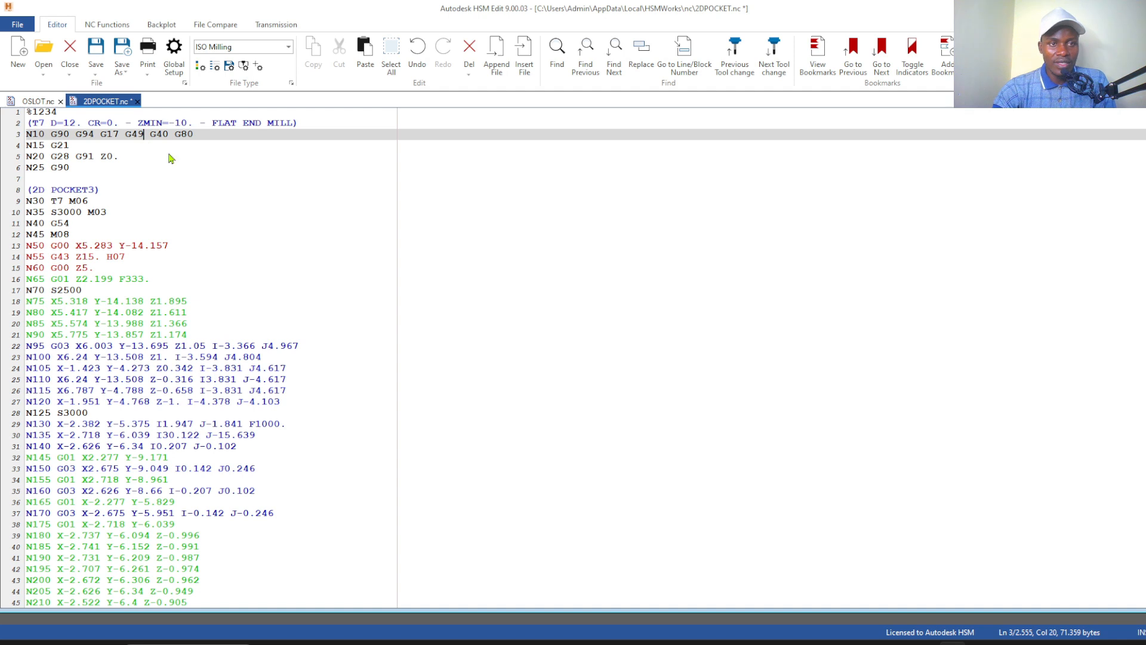
left_click(121, 133)
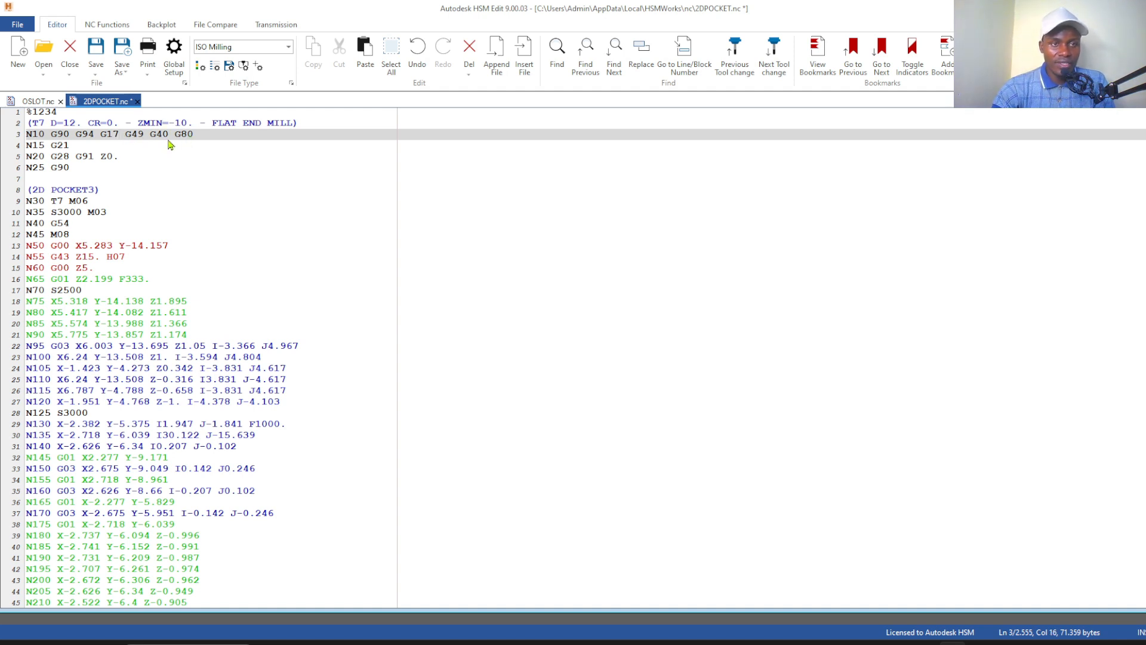
left_click(167, 138)
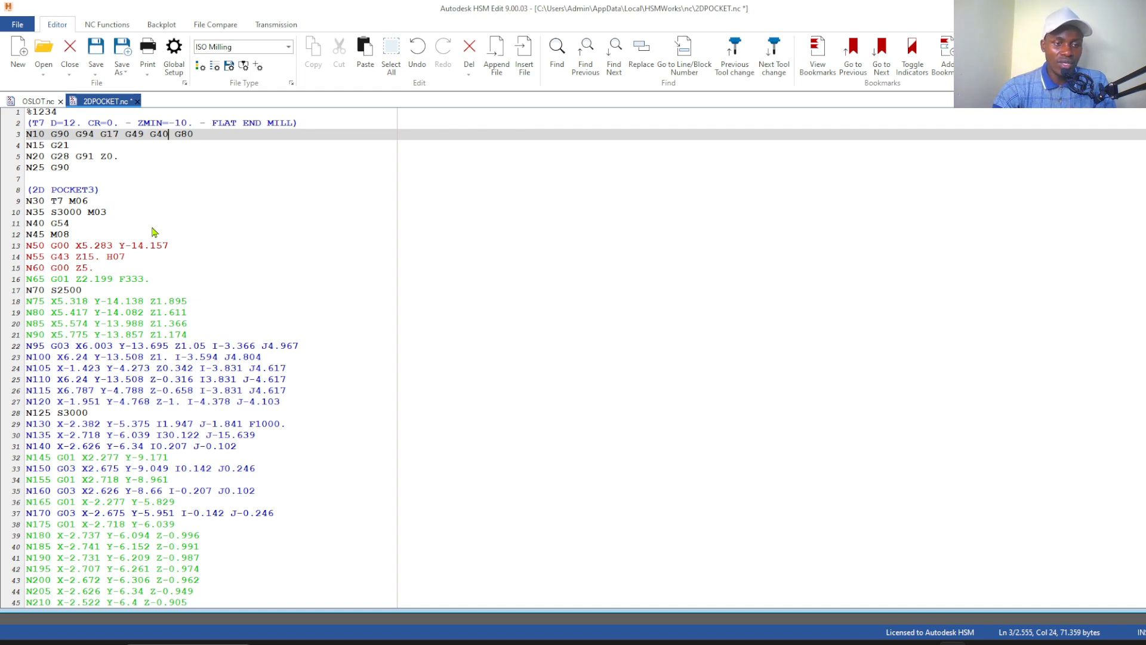
left_click(195, 139)
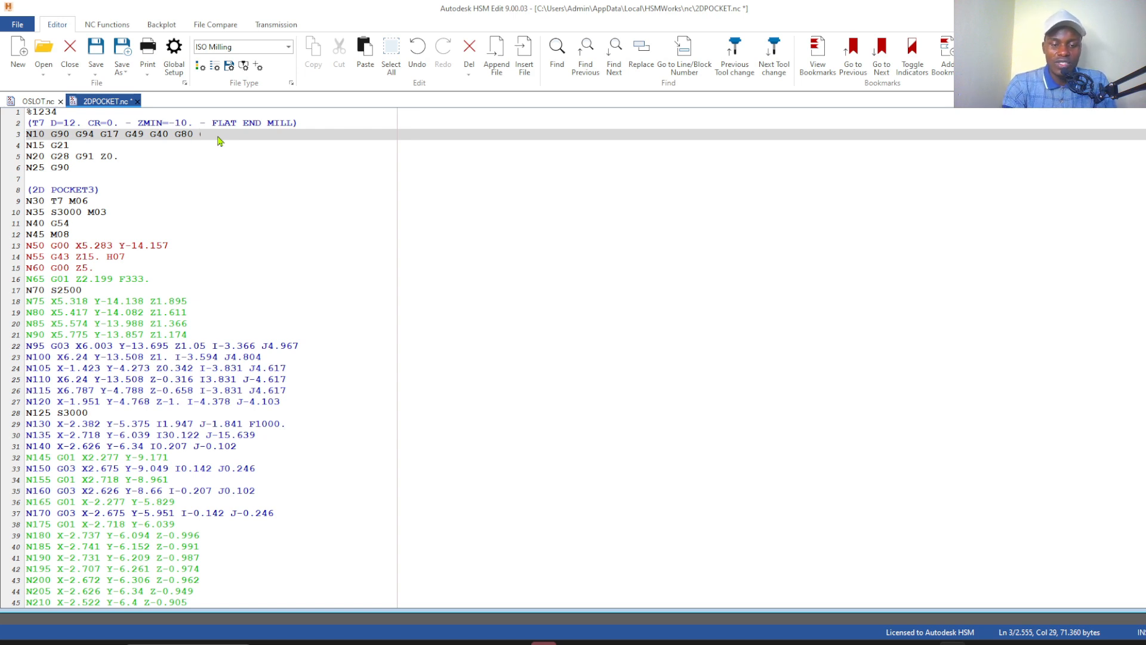
type("G64")
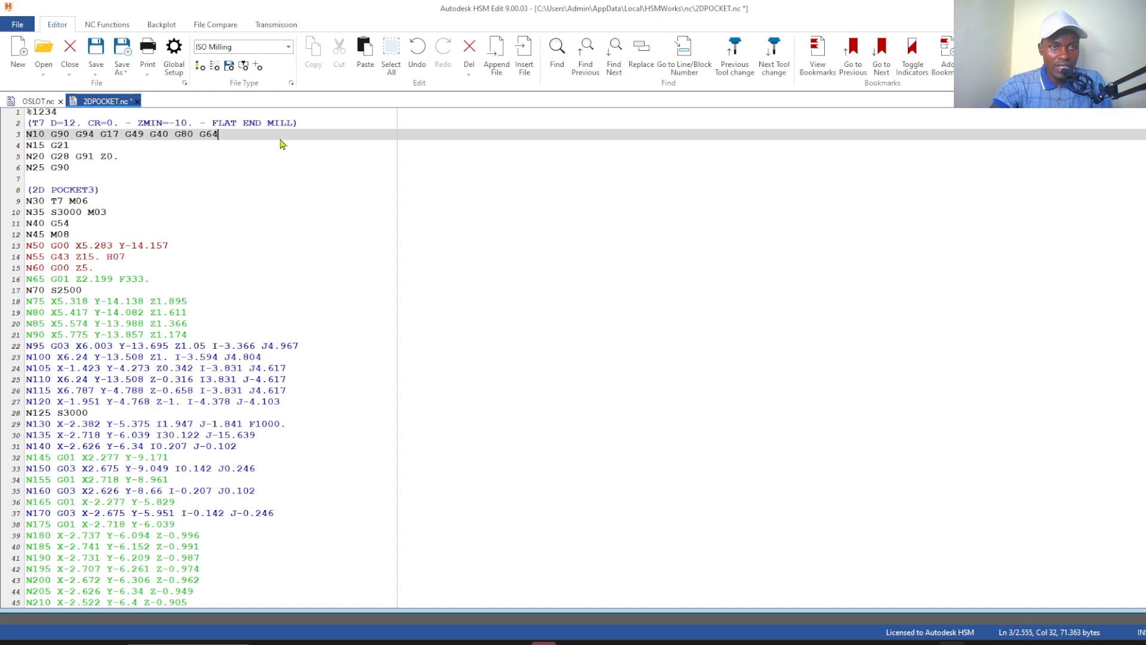
Examine the unit and home-return codes on lines N15 and N20, the tool change on N30 and the work offset on N40
left_click(84, 149)
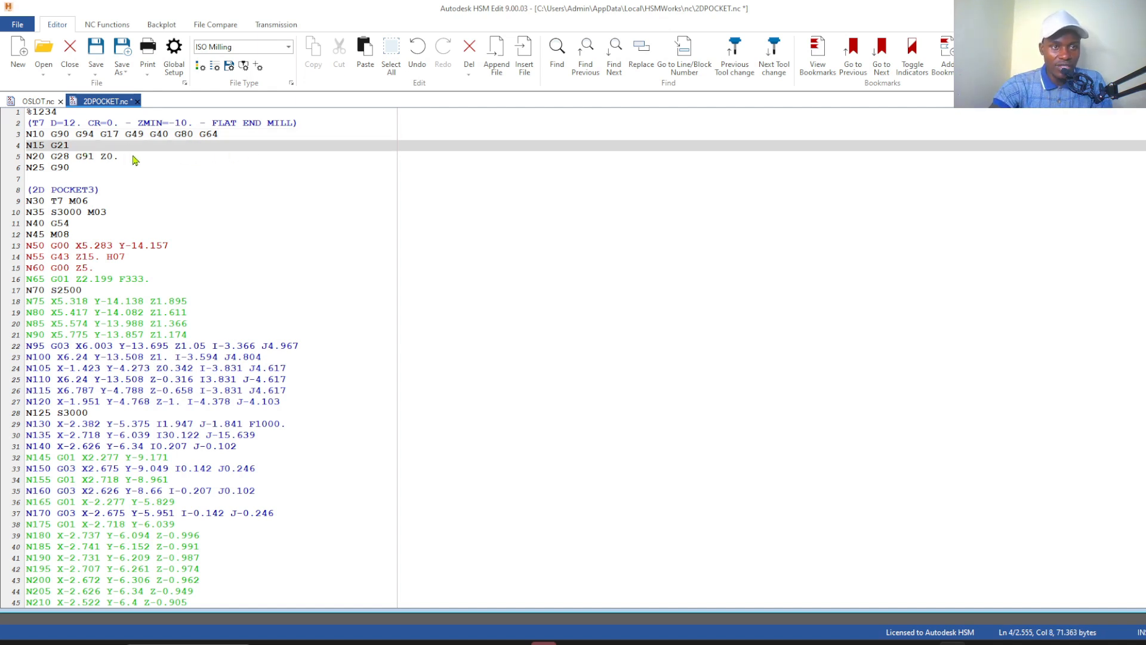
left_click(70, 156)
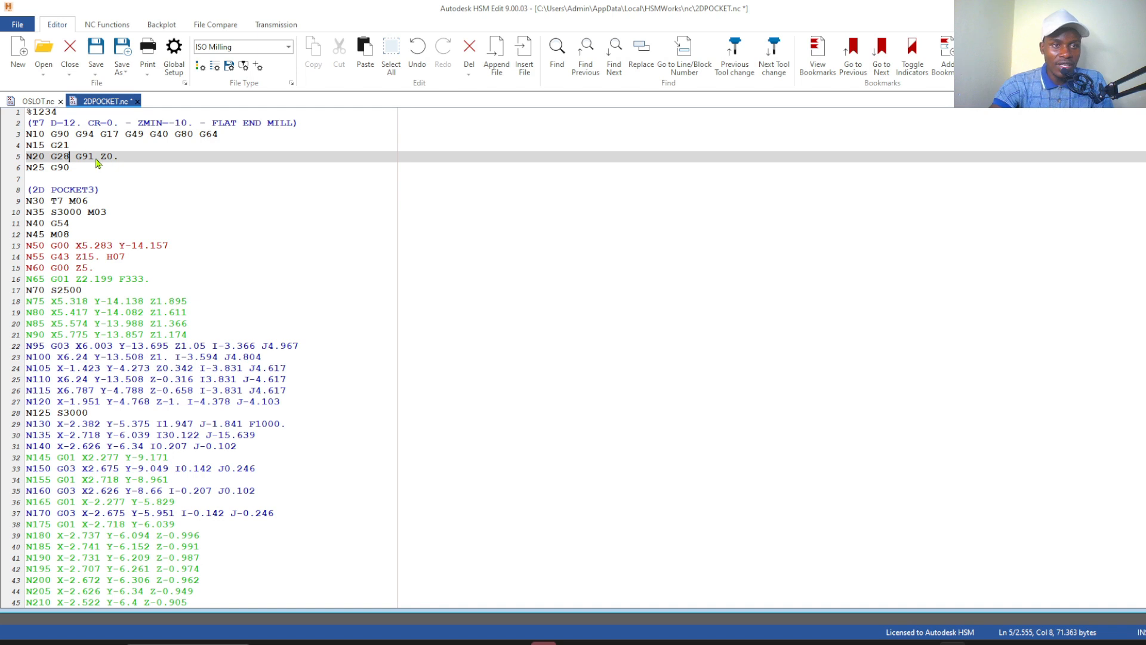
left_click(94, 157)
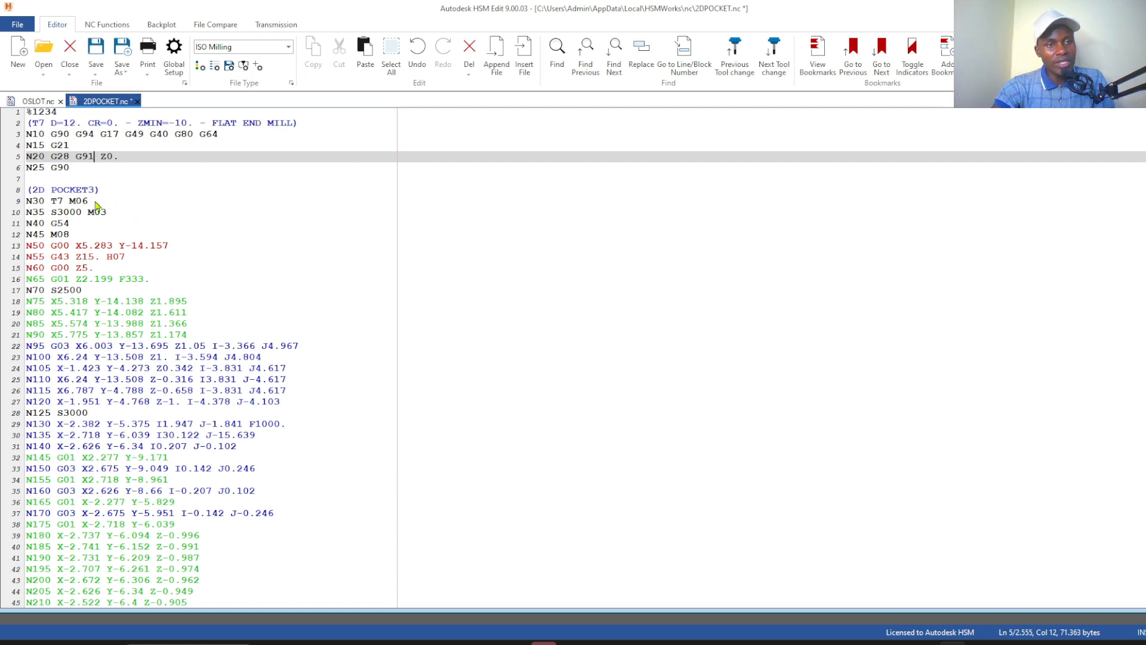
left_click_drag(89, 201, 27, 204)
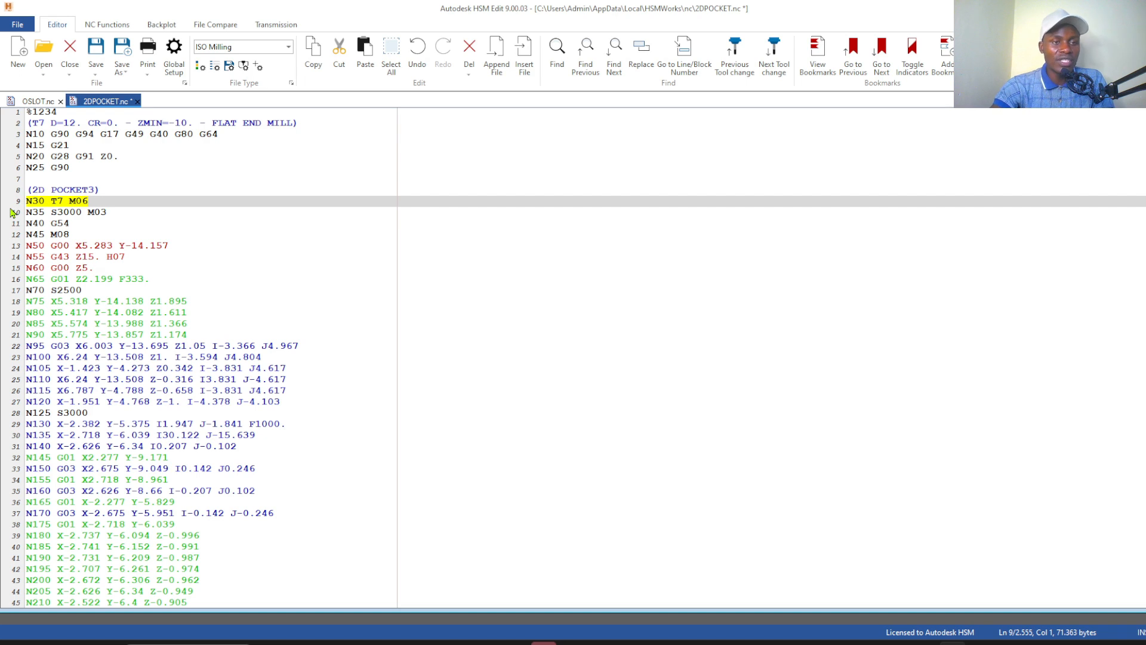
left_click(72, 224)
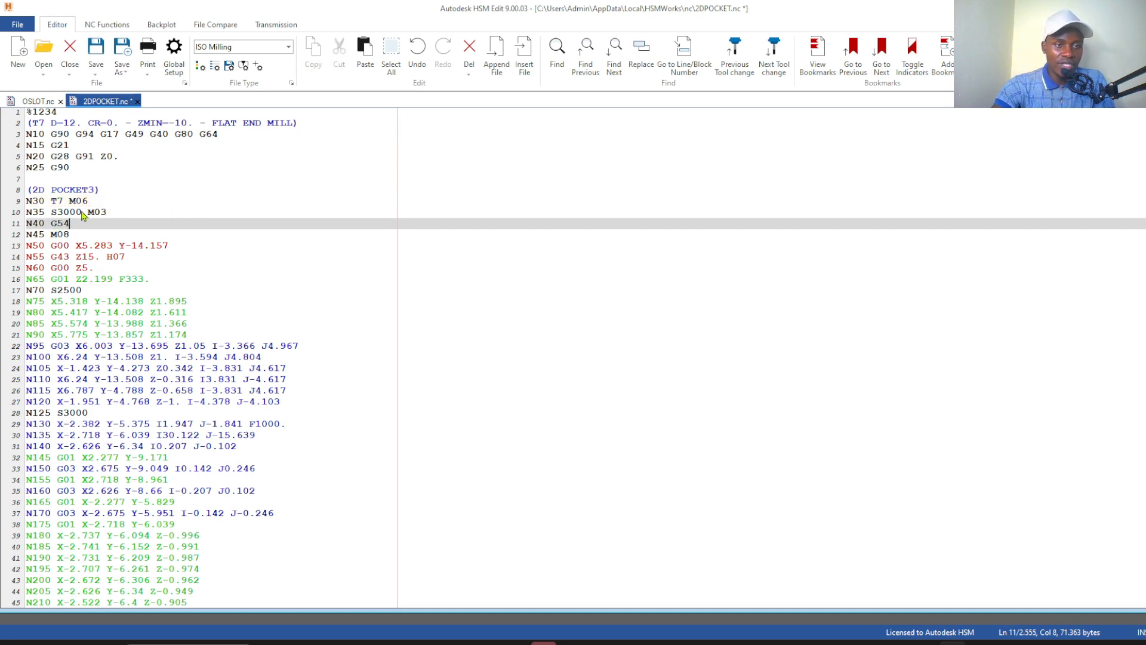
Delete the tool length offset code H07 from line N55 of the pocket program
left_click(127, 258)
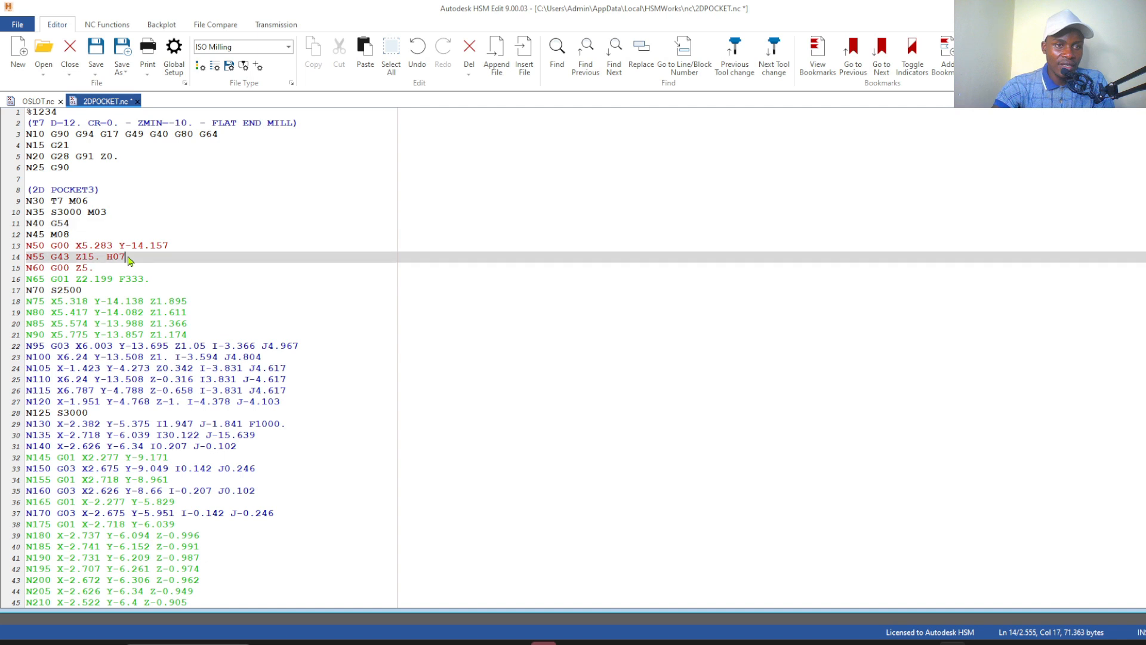
left_click_drag(128, 257, 107, 258)
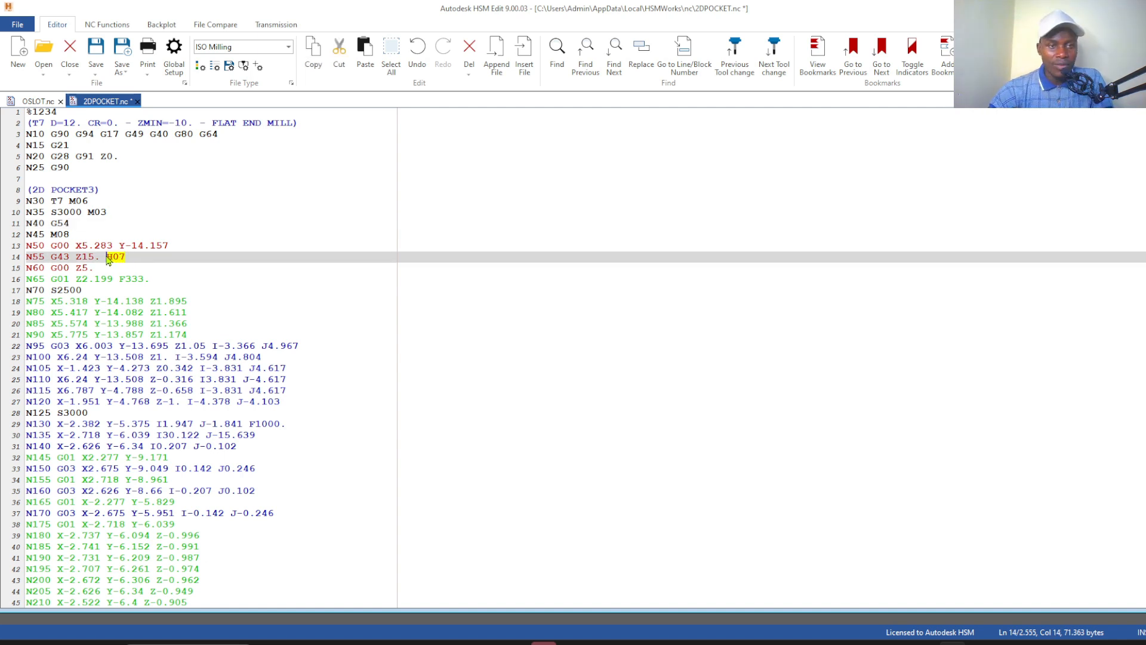
key("Delete")
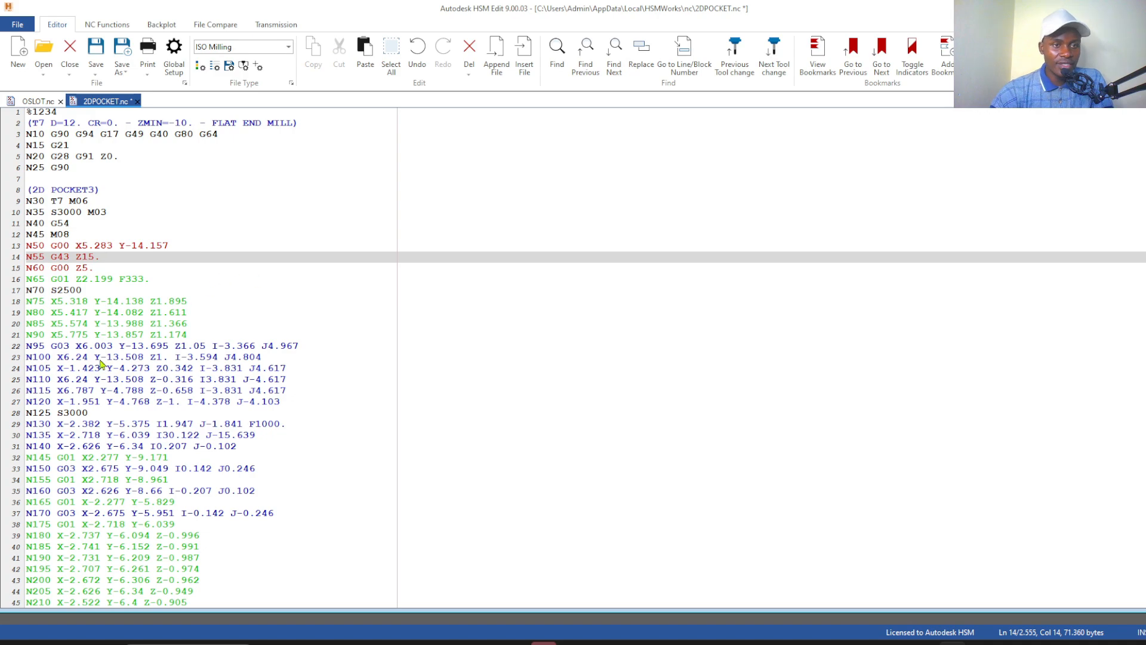
Examine the pocket program's motion blocks through to the end and highlight the closing lines N12720 to N12740
scroll(120, 352, "down", 17)
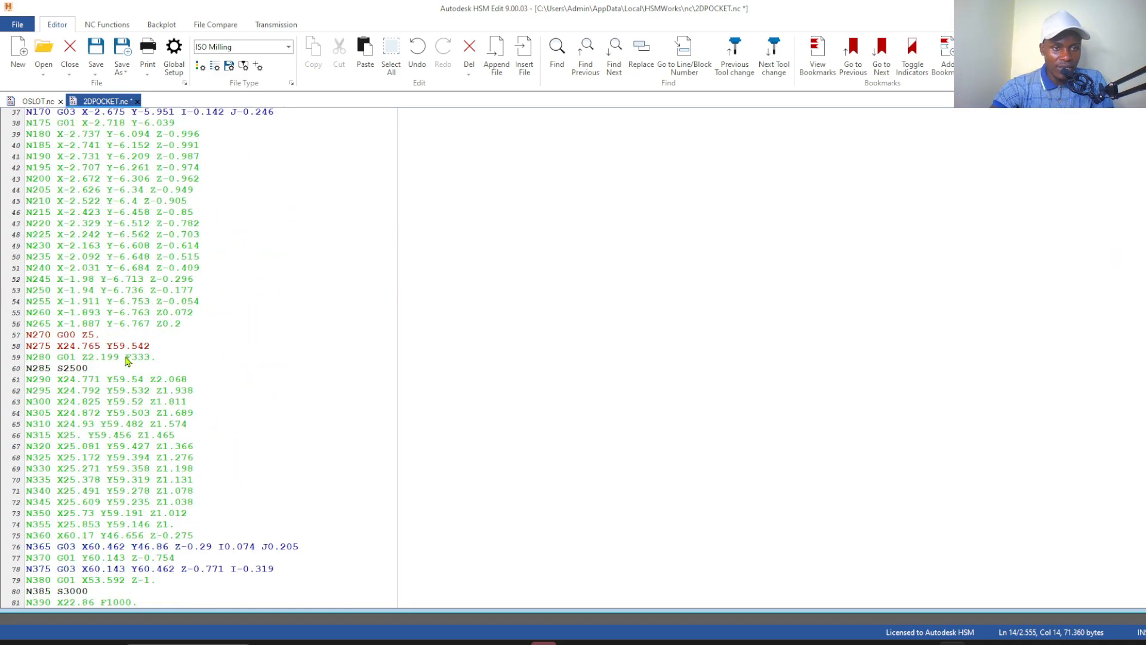
scroll(120, 352, "down", 20)
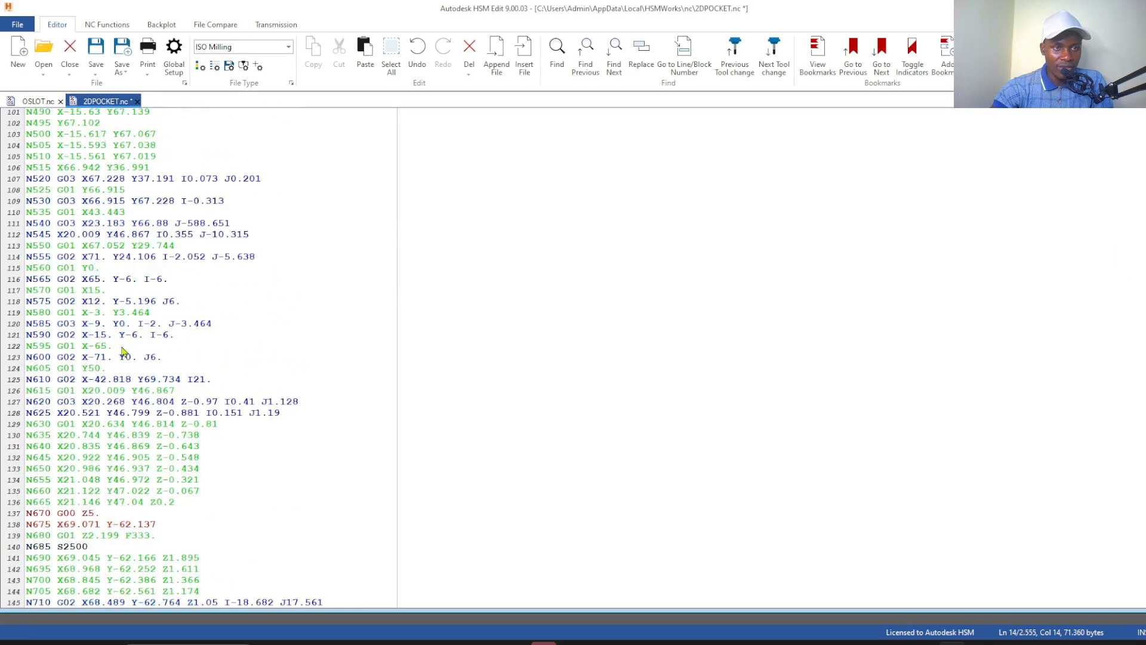
scroll(108, 316, "down", 20)
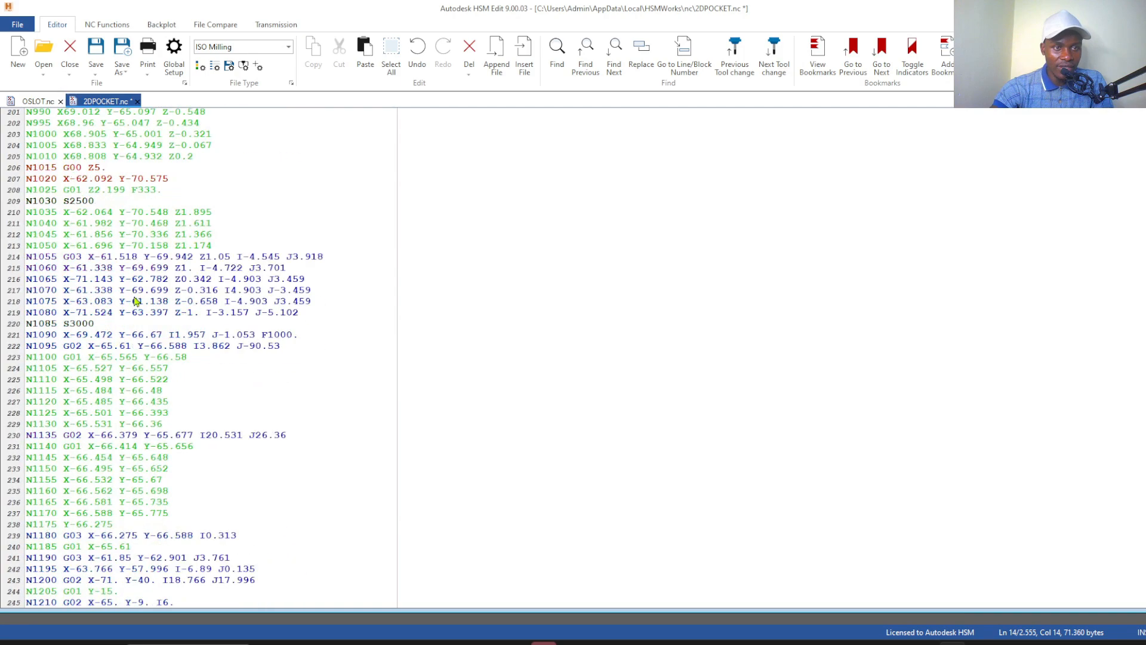
scroll(151, 336, "down", 15)
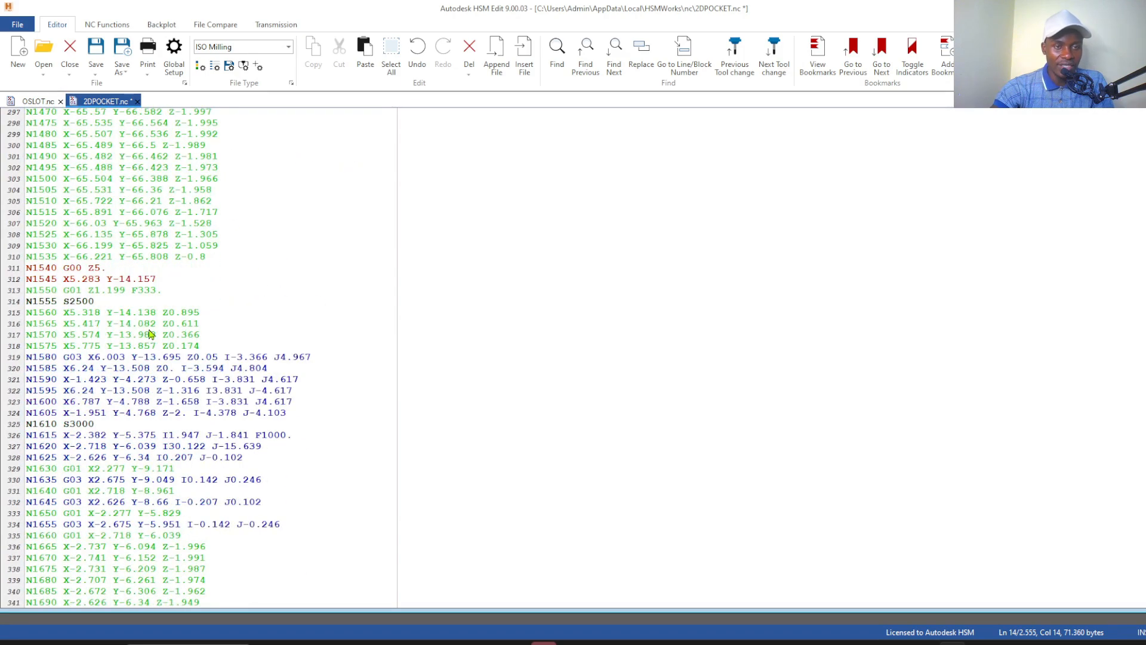
scroll(150, 334, "down", 20)
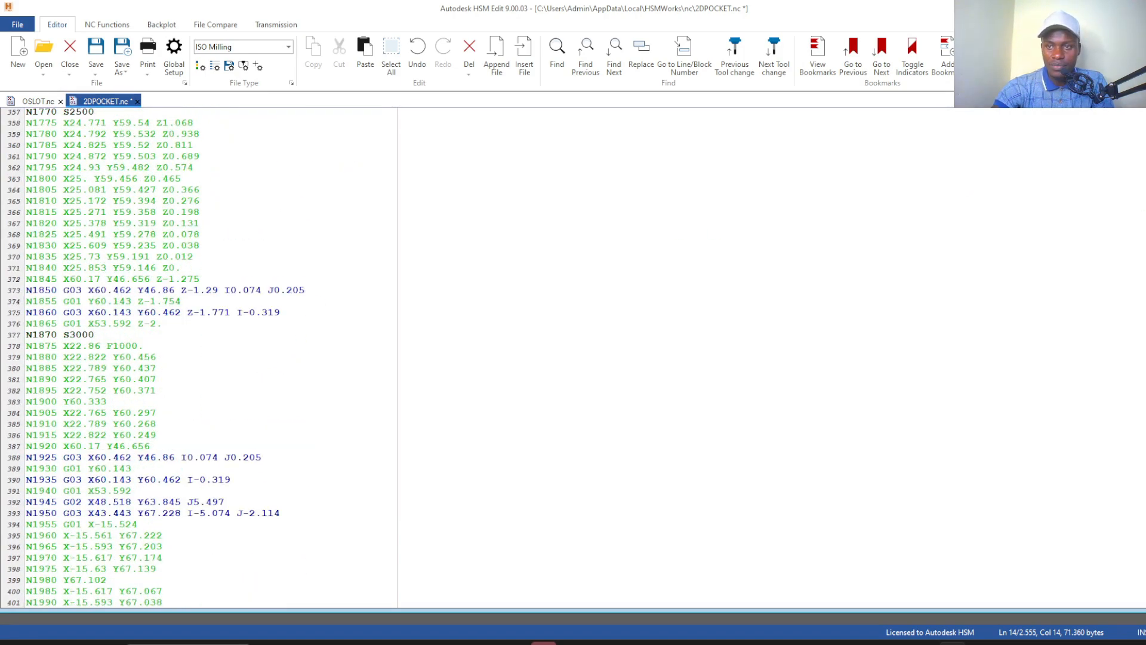
scroll(197, 358, "down", 20)
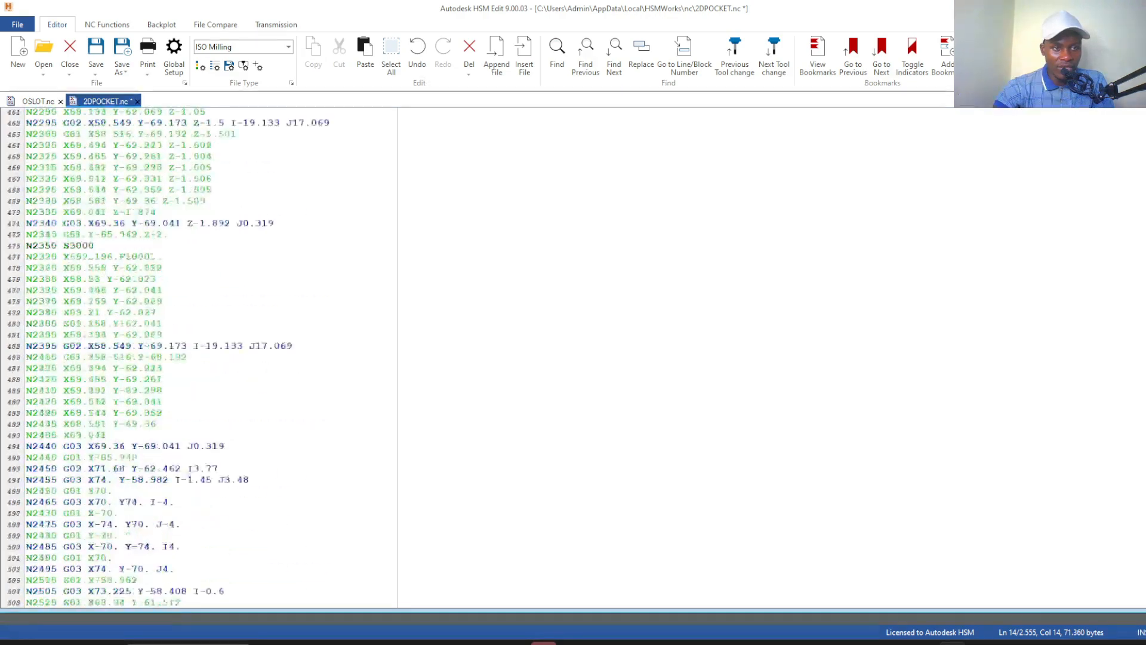
scroll(197, 359, "down", 20)
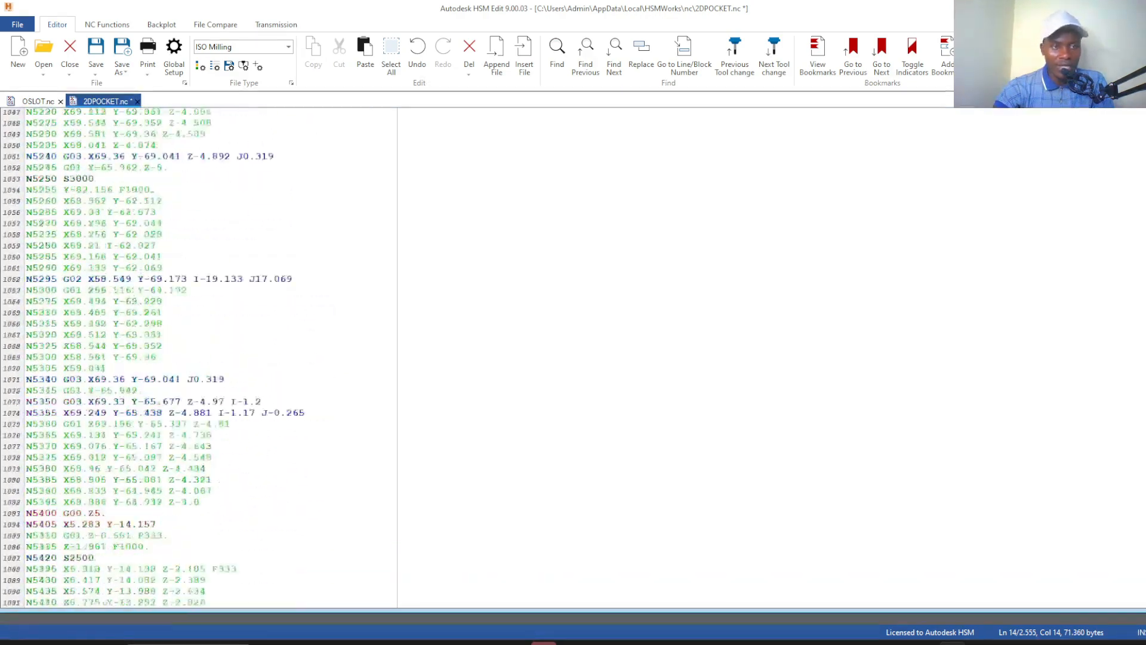
scroll(197, 358, "down", 20)
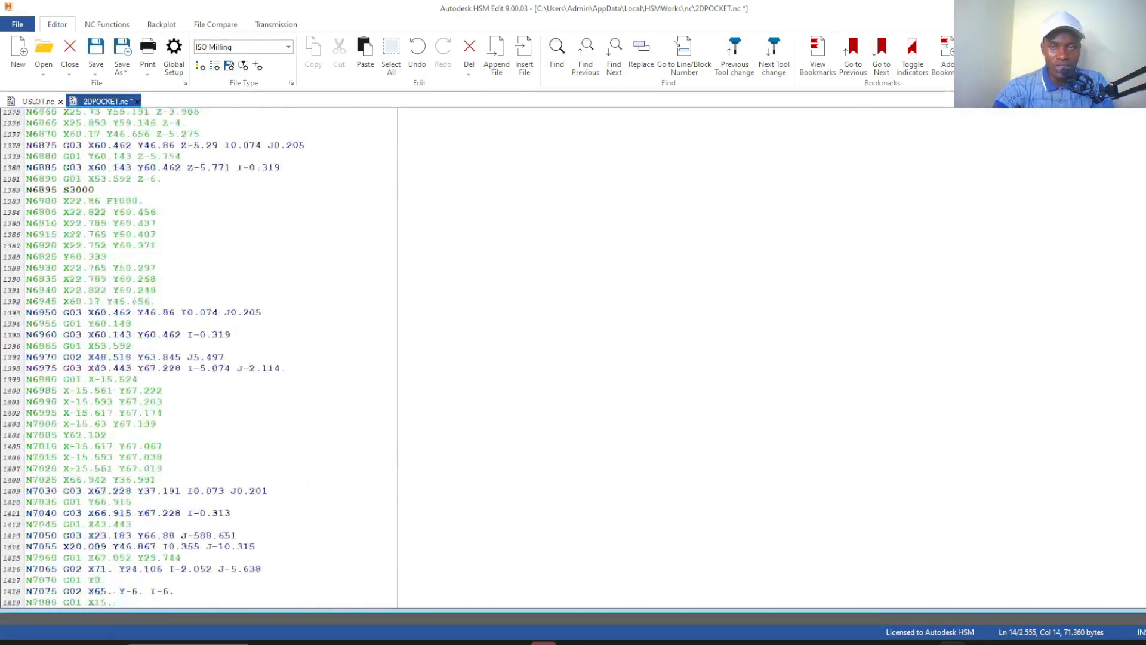
scroll(197, 358, "down", 20)
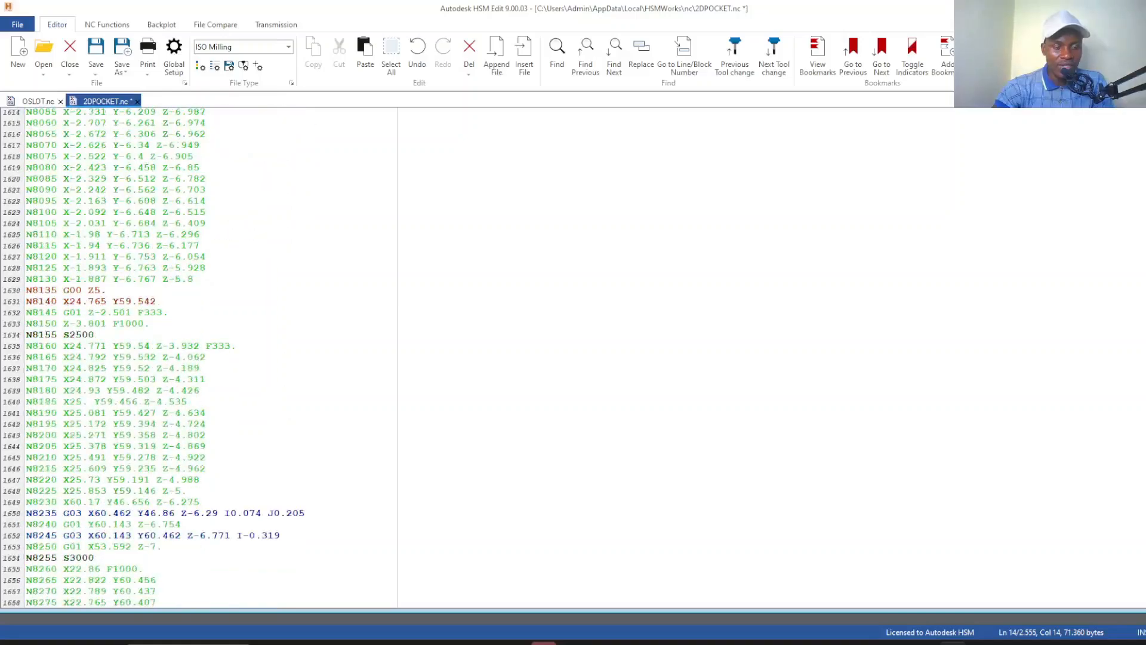
scroll(196, 358, "down", 20)
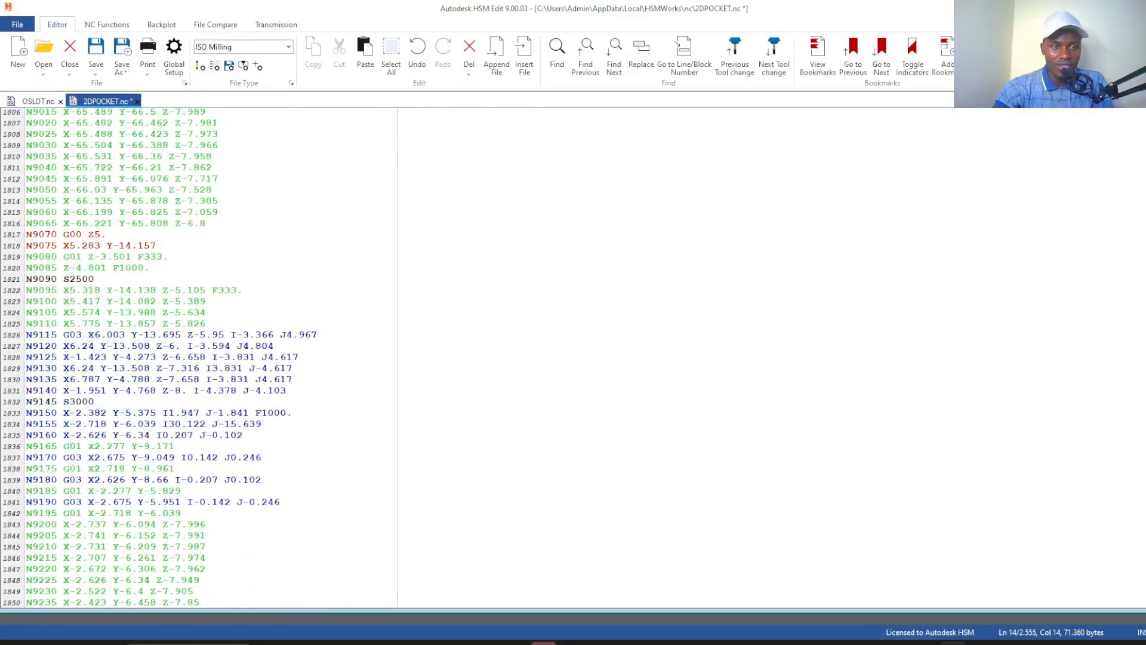
scroll(197, 358, "down", 20)
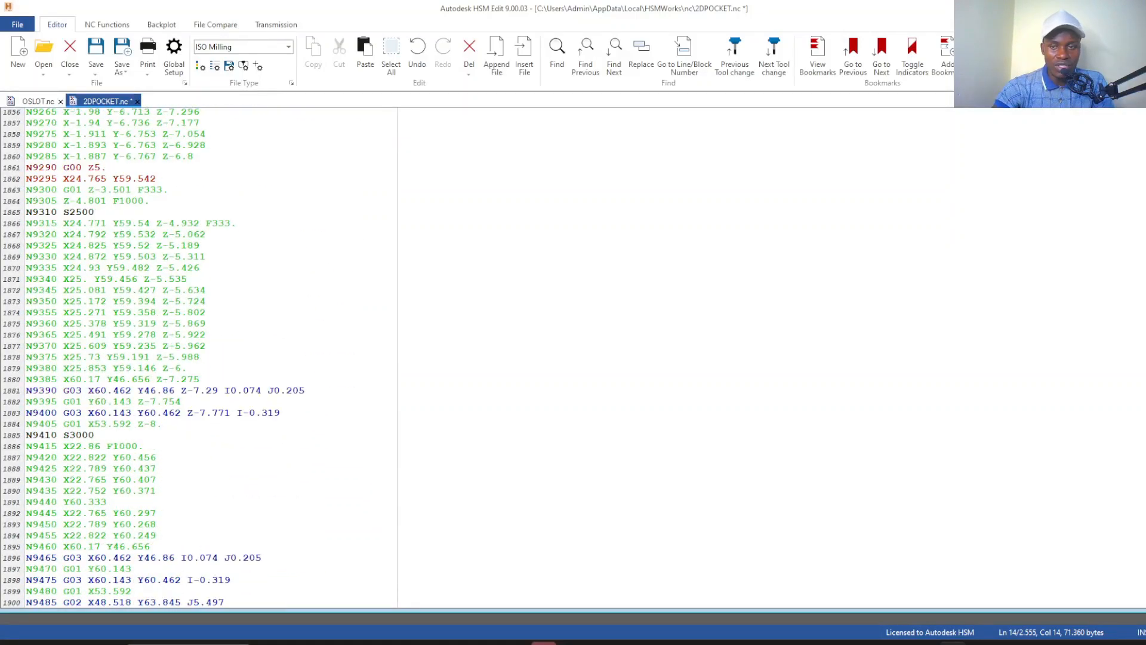
scroll(197, 358, "down", 20)
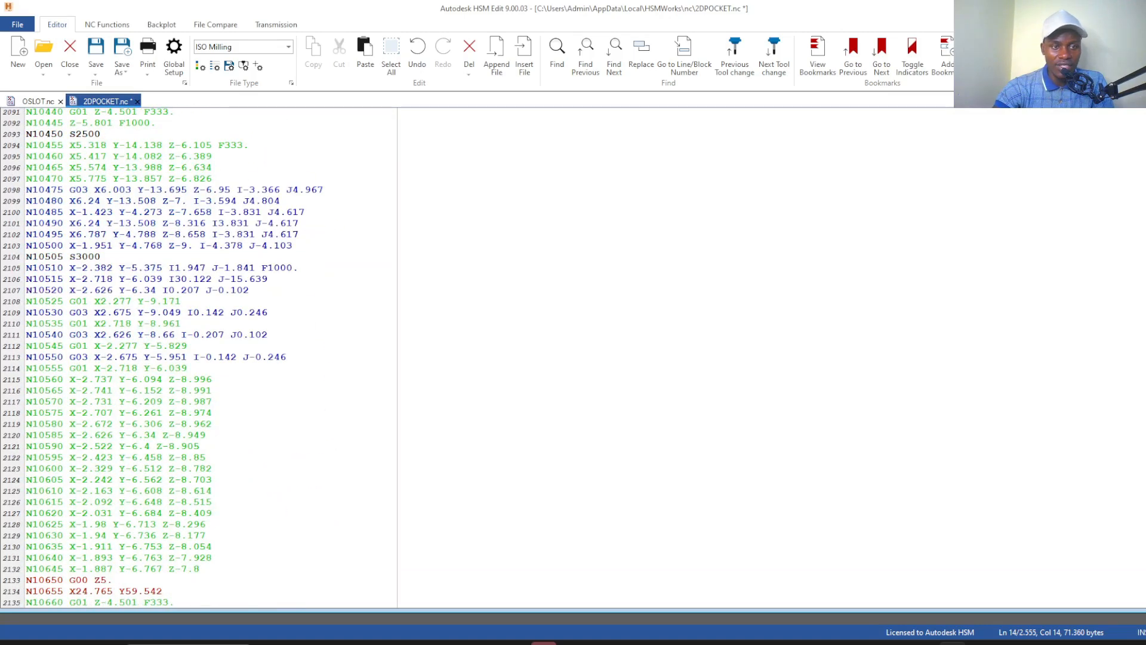
scroll(197, 358, "down", 20)
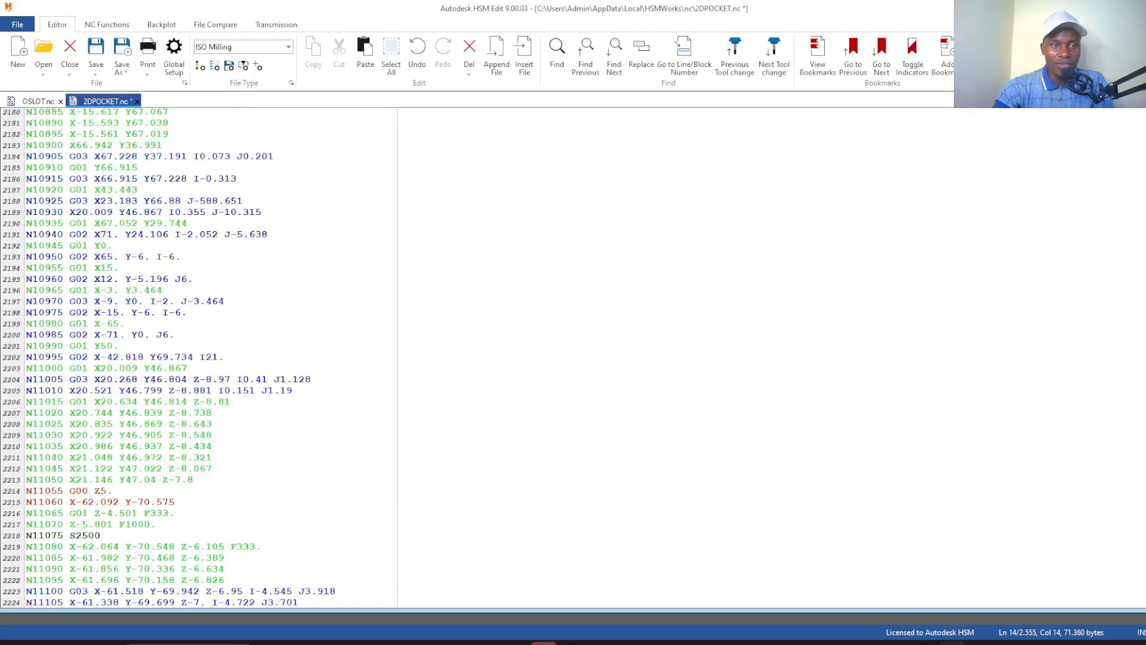
scroll(197, 358, "down", 9)
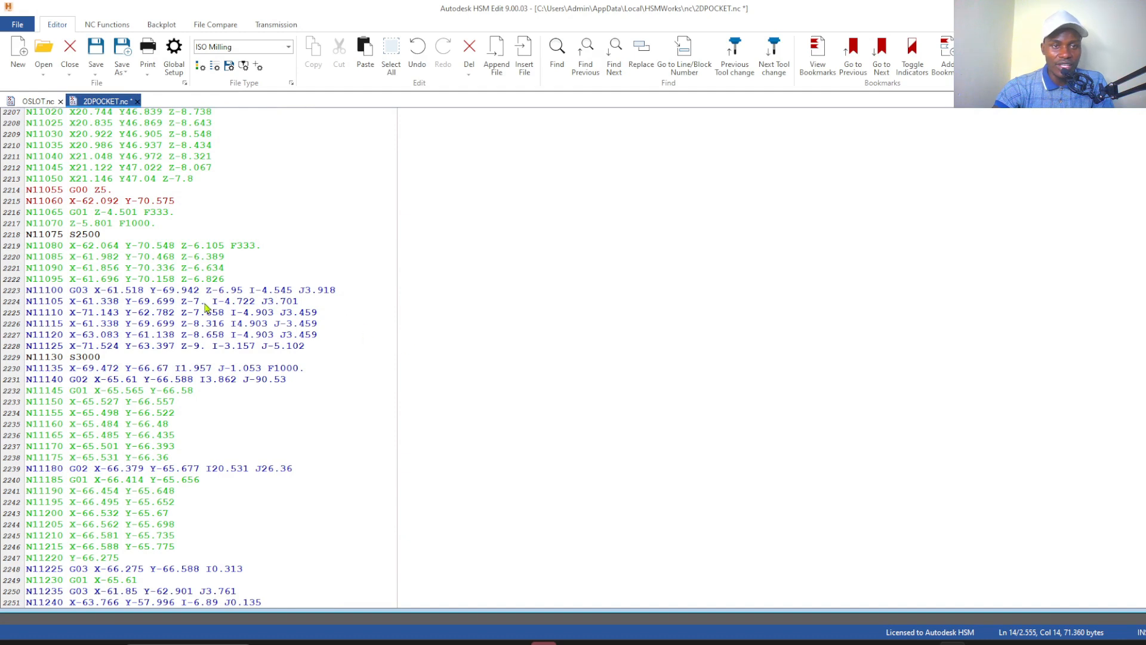
left_click(205, 306)
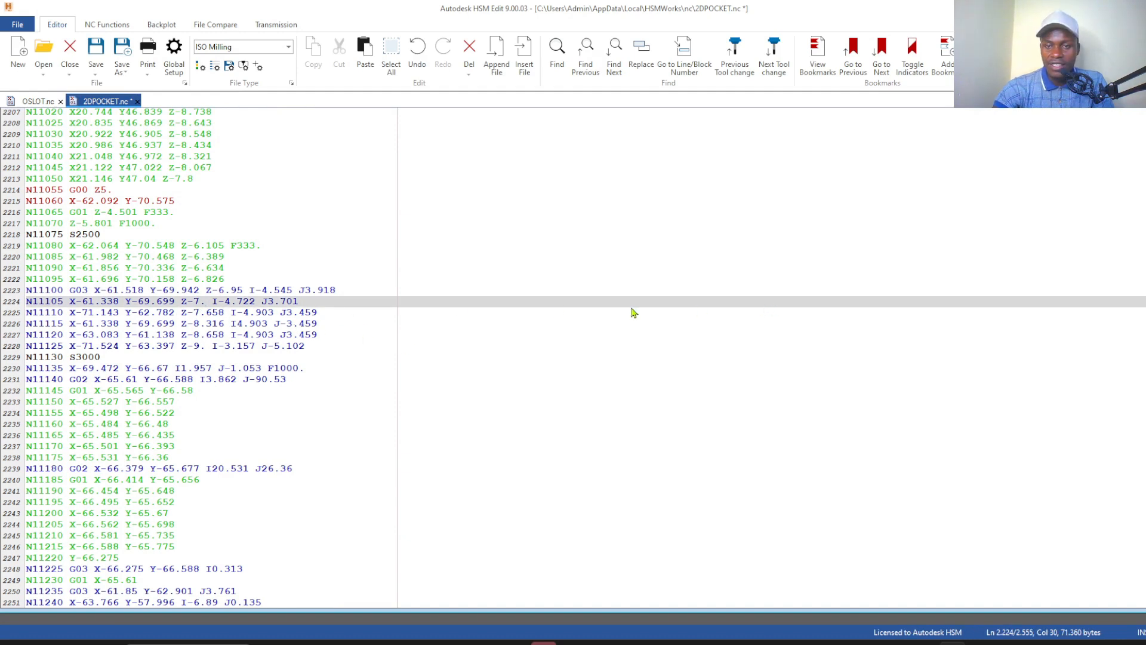
left_click(347, 380)
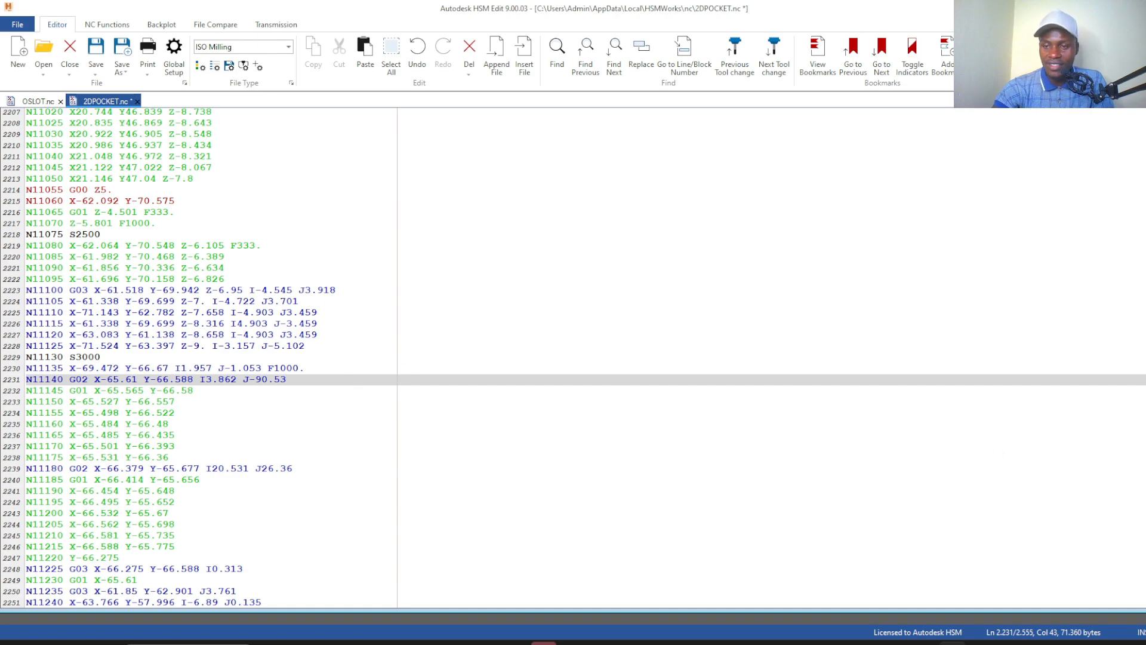
scroll(199, 358, "down", 20)
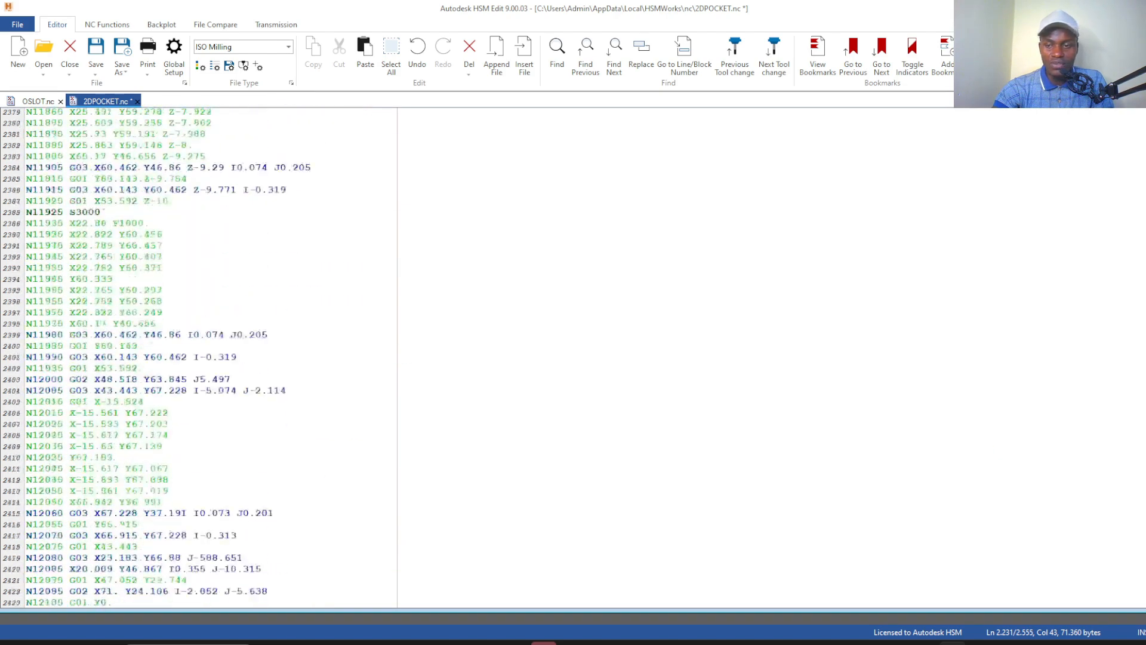
scroll(199, 359, "down", 20)
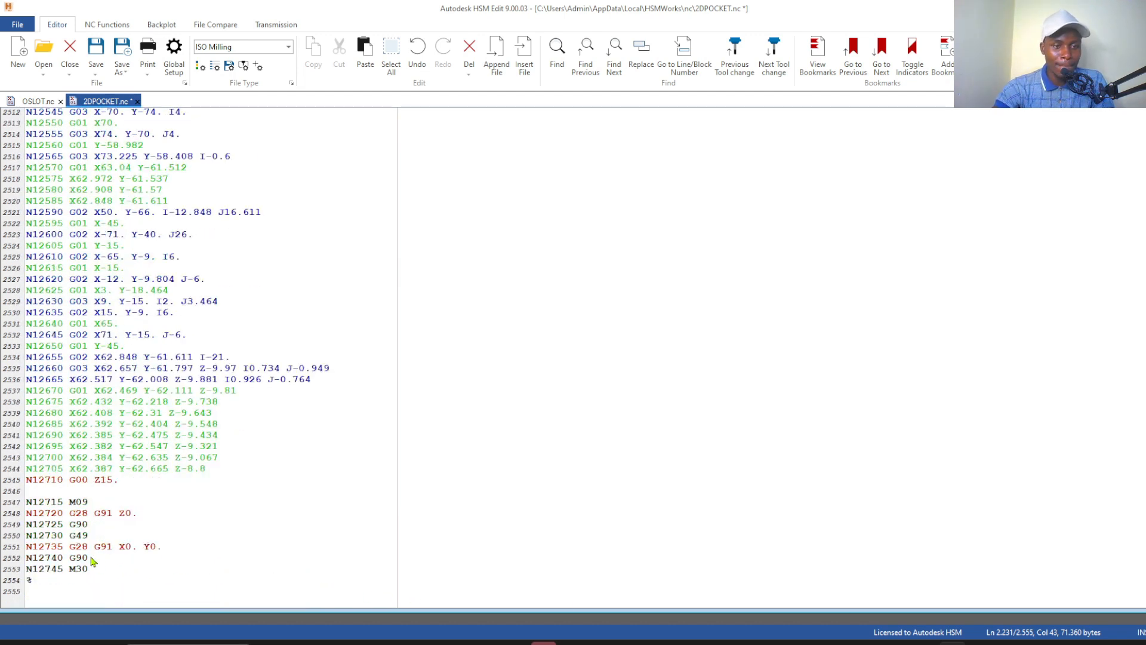
left_click_drag(94, 563, 26, 520)
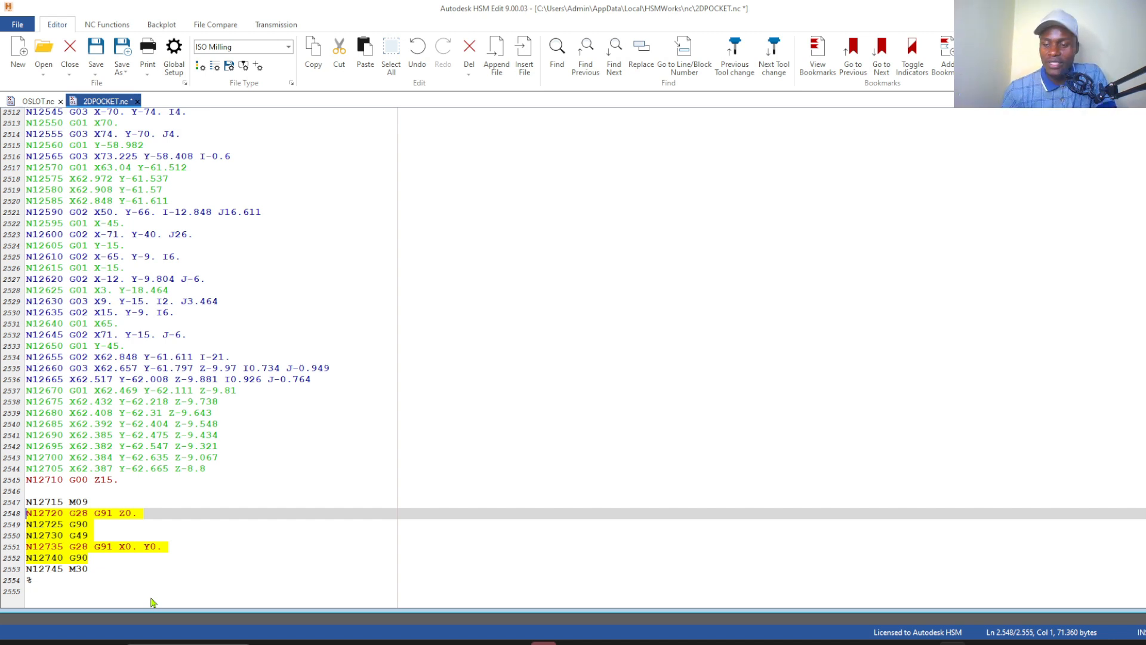
Save the edited 2DPOCKET program and check its file information
left_click(96, 55)
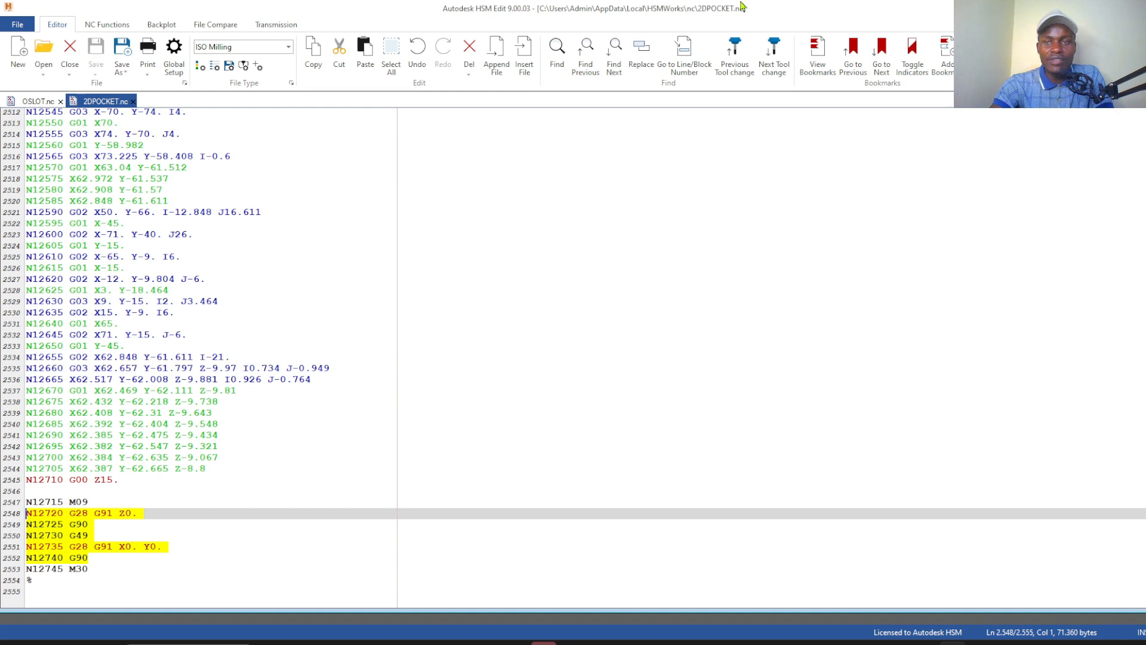
left_click(16, 25)
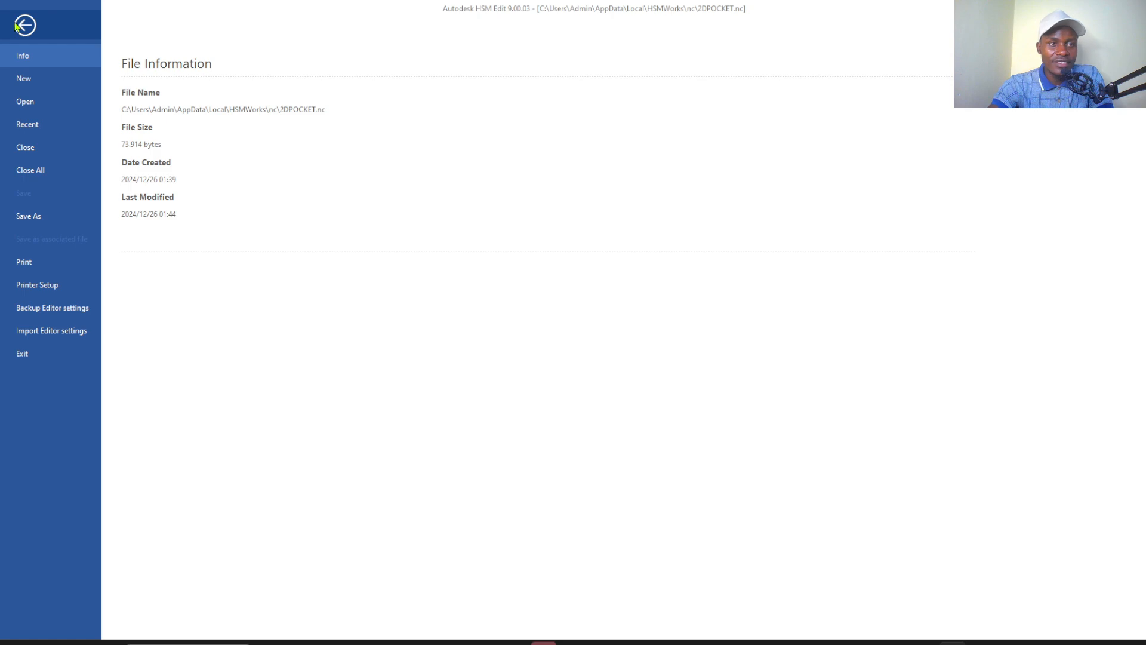
left_click(18, 25)
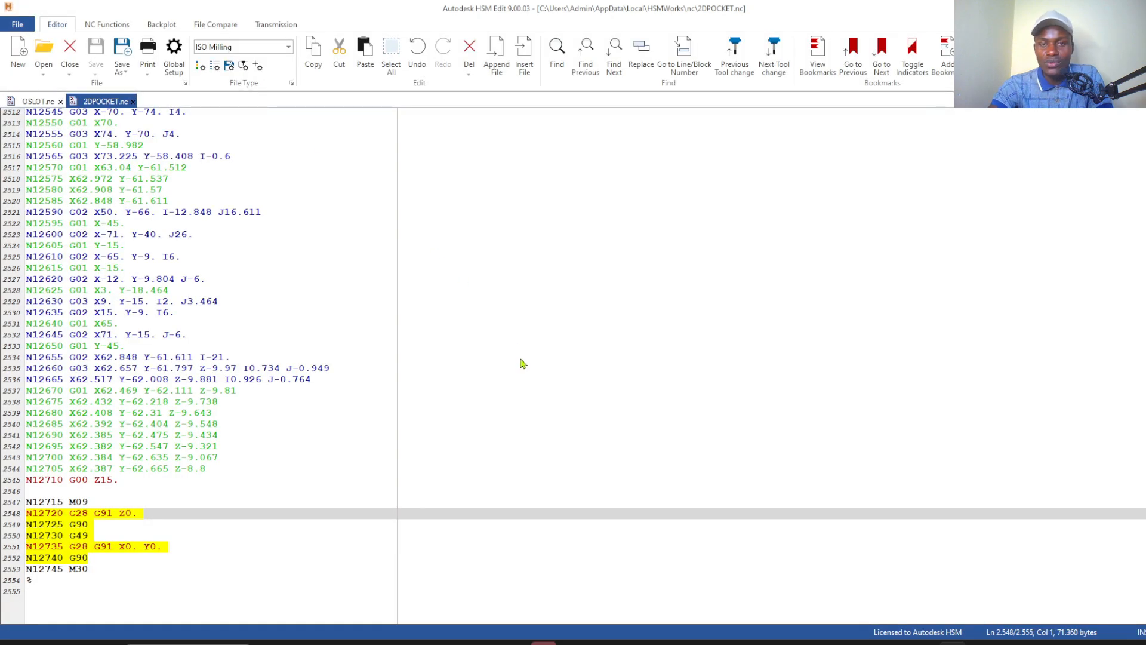
scroll(278, 226, "up", 12)
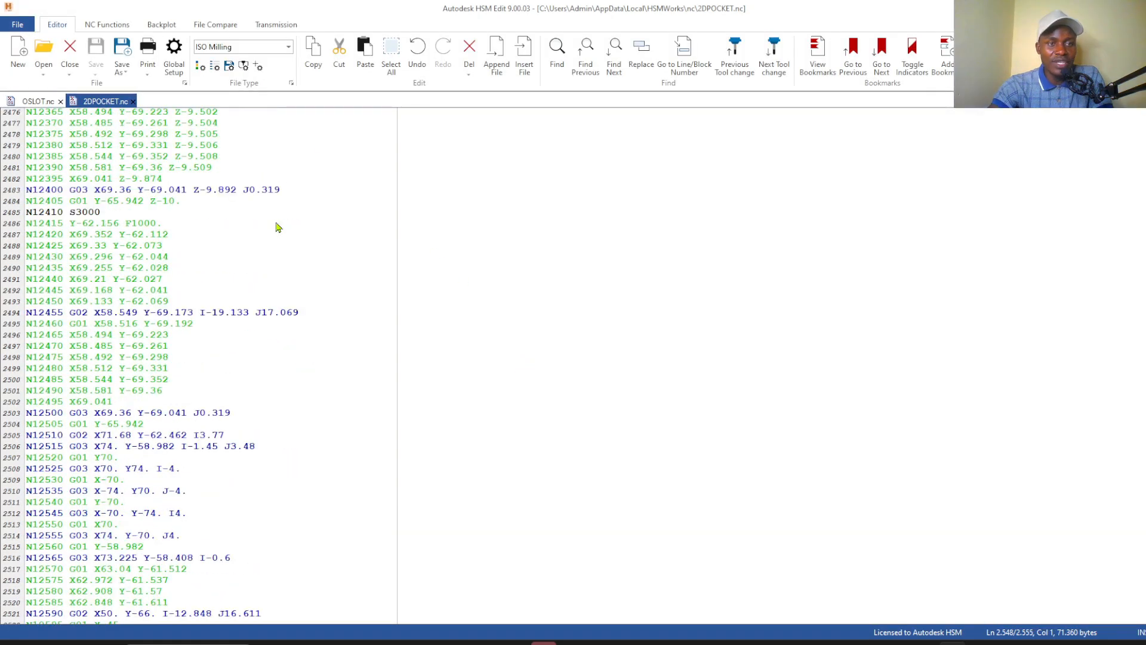